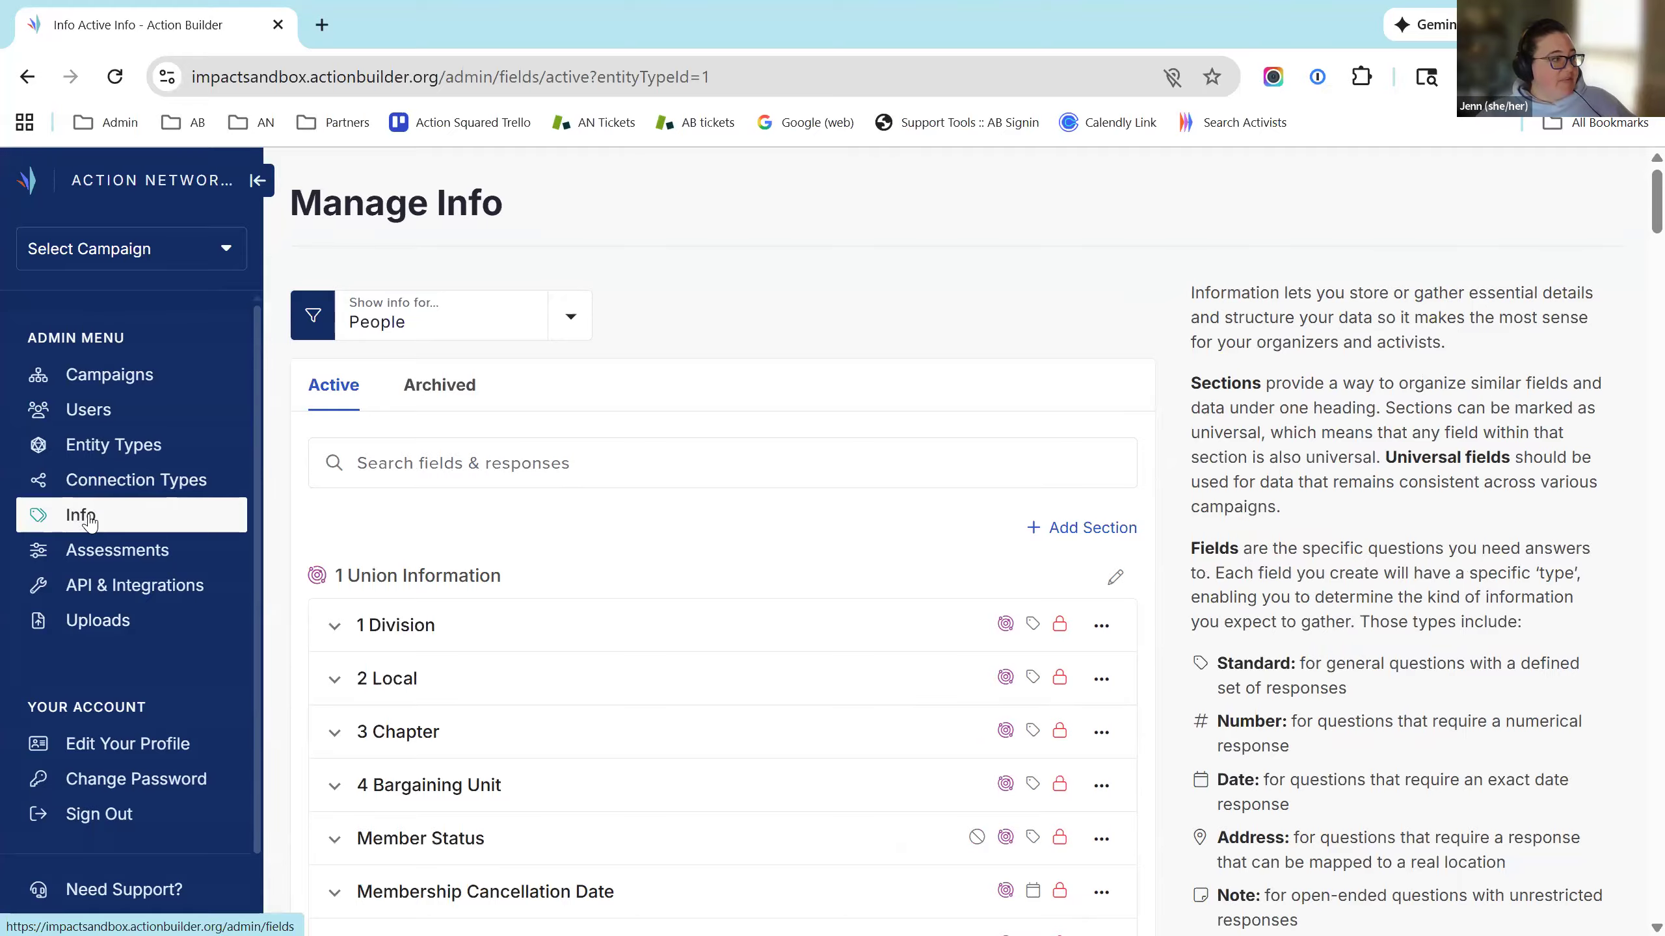
Step: Open the Manage Info page for Voter Registration Sites and collapse the Card Signature field in the Details section
click(81, 530)
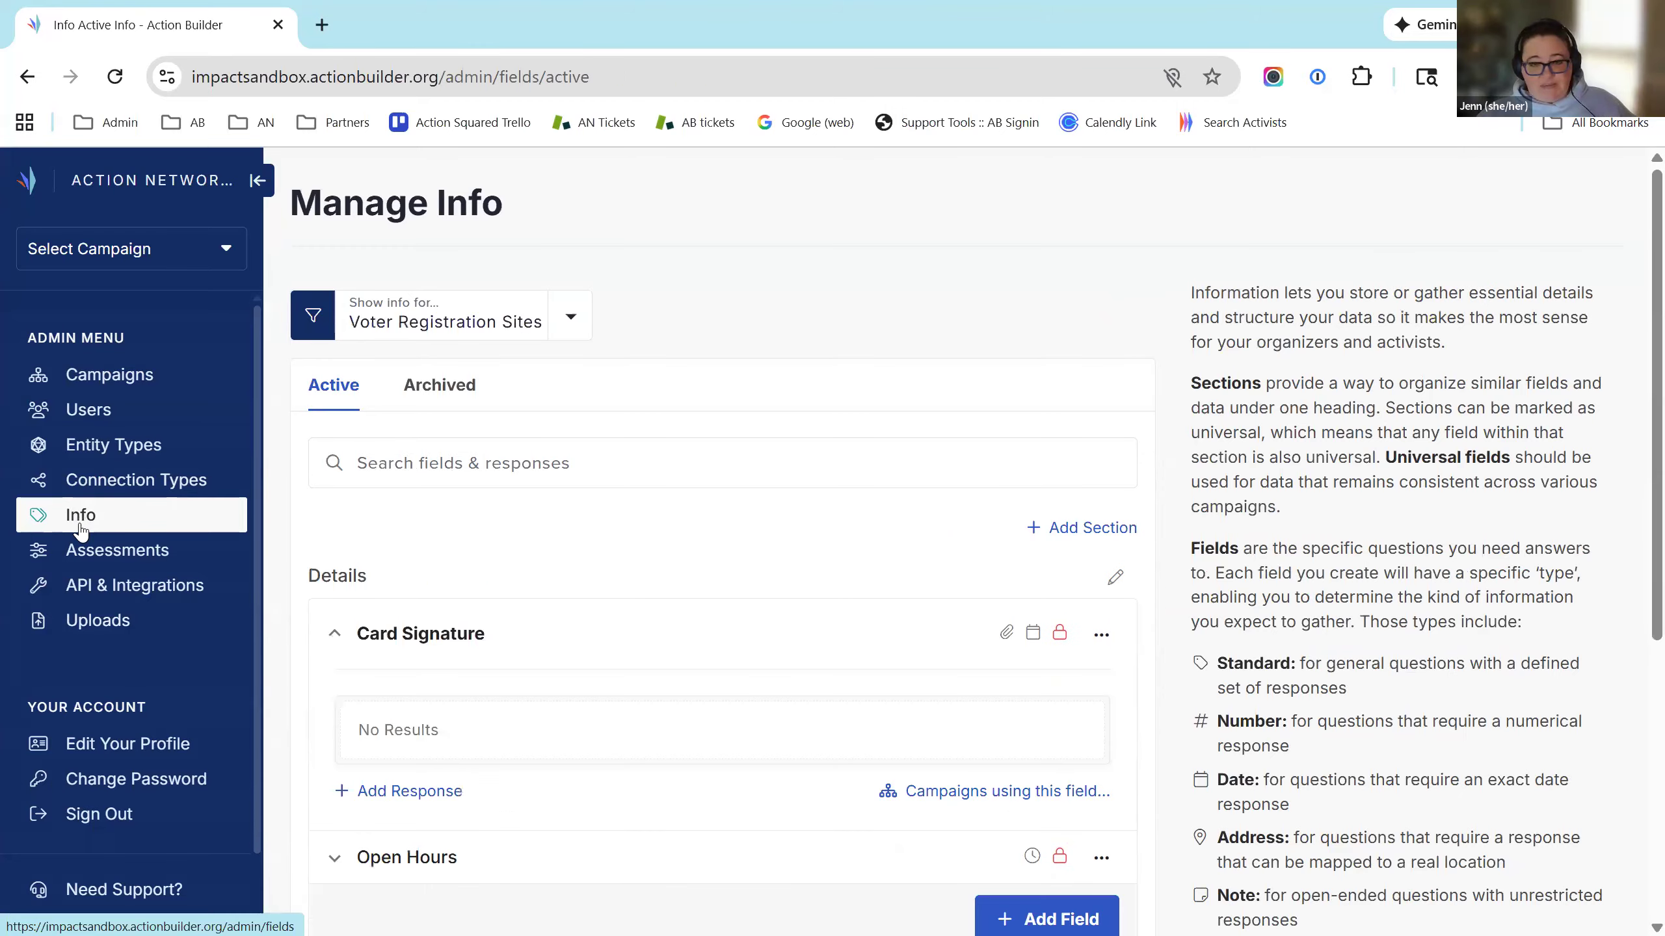
scroll(1114, 295, down, 4)
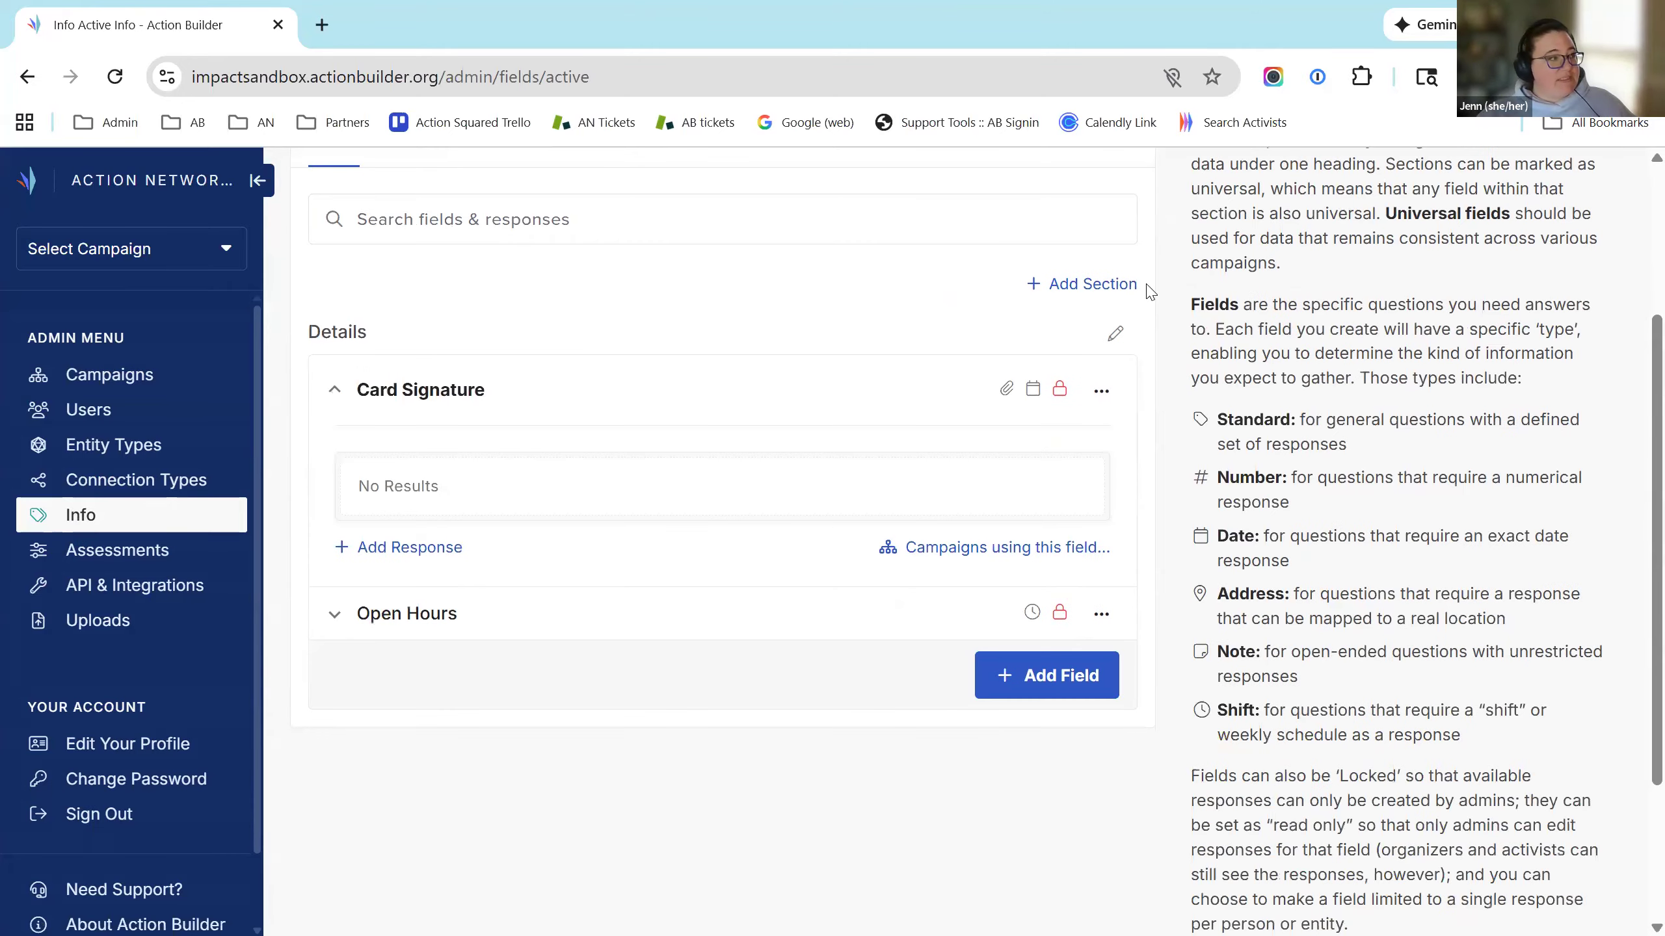
scroll(1149, 291, up, 4)
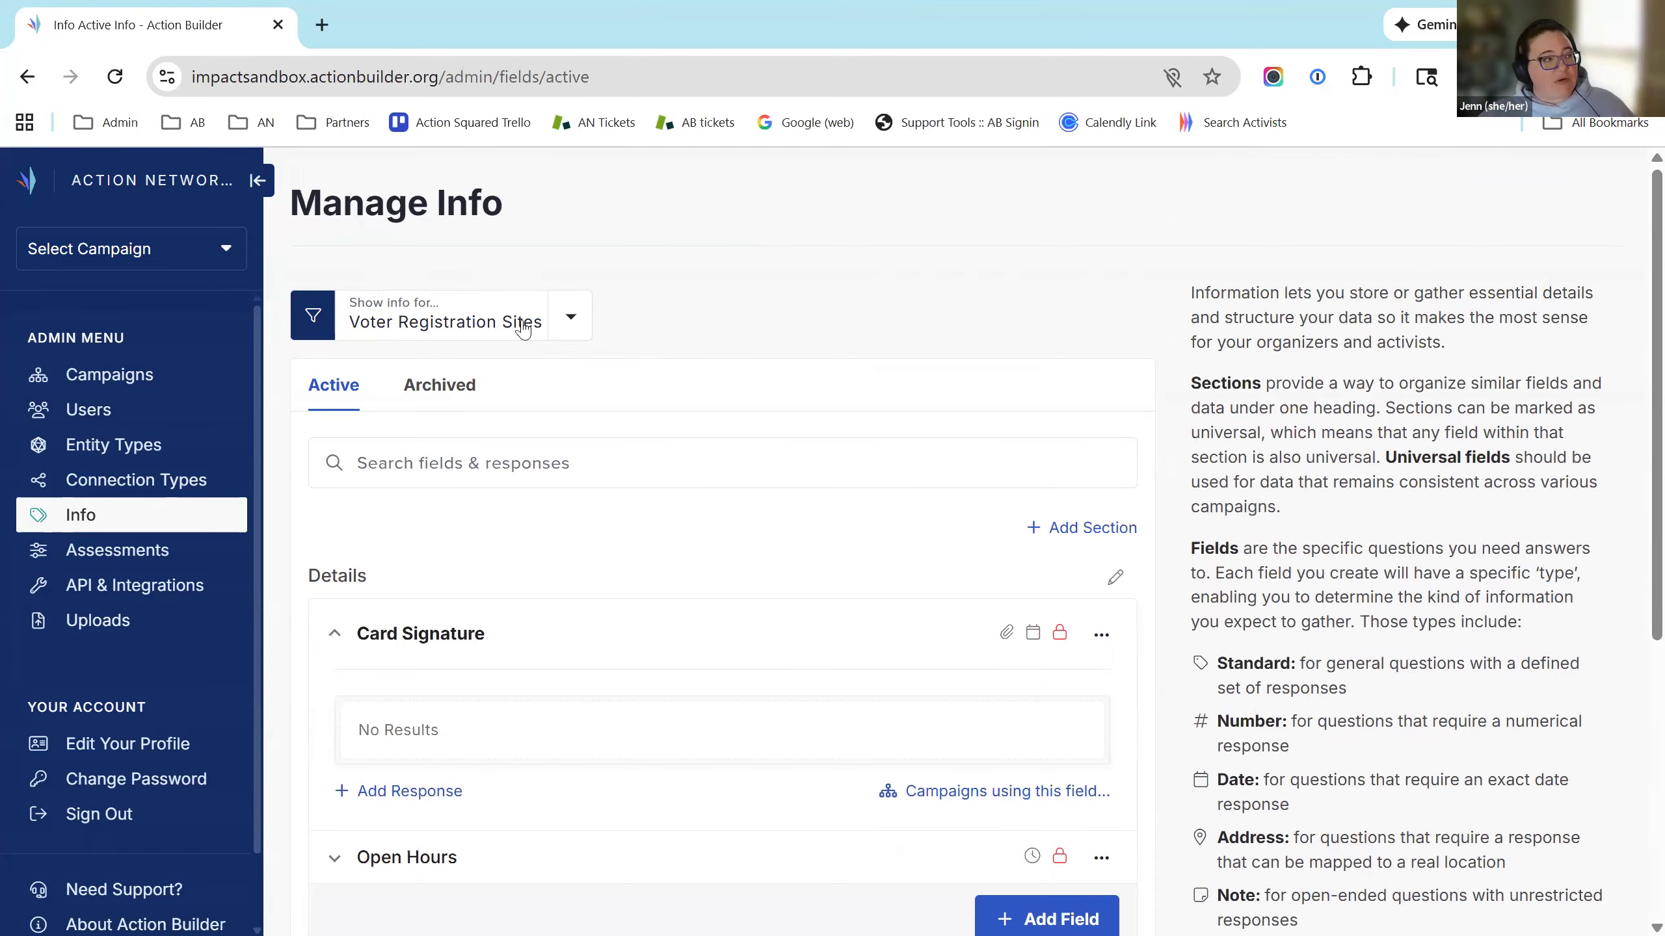
scroll(956, 333, down, 2)
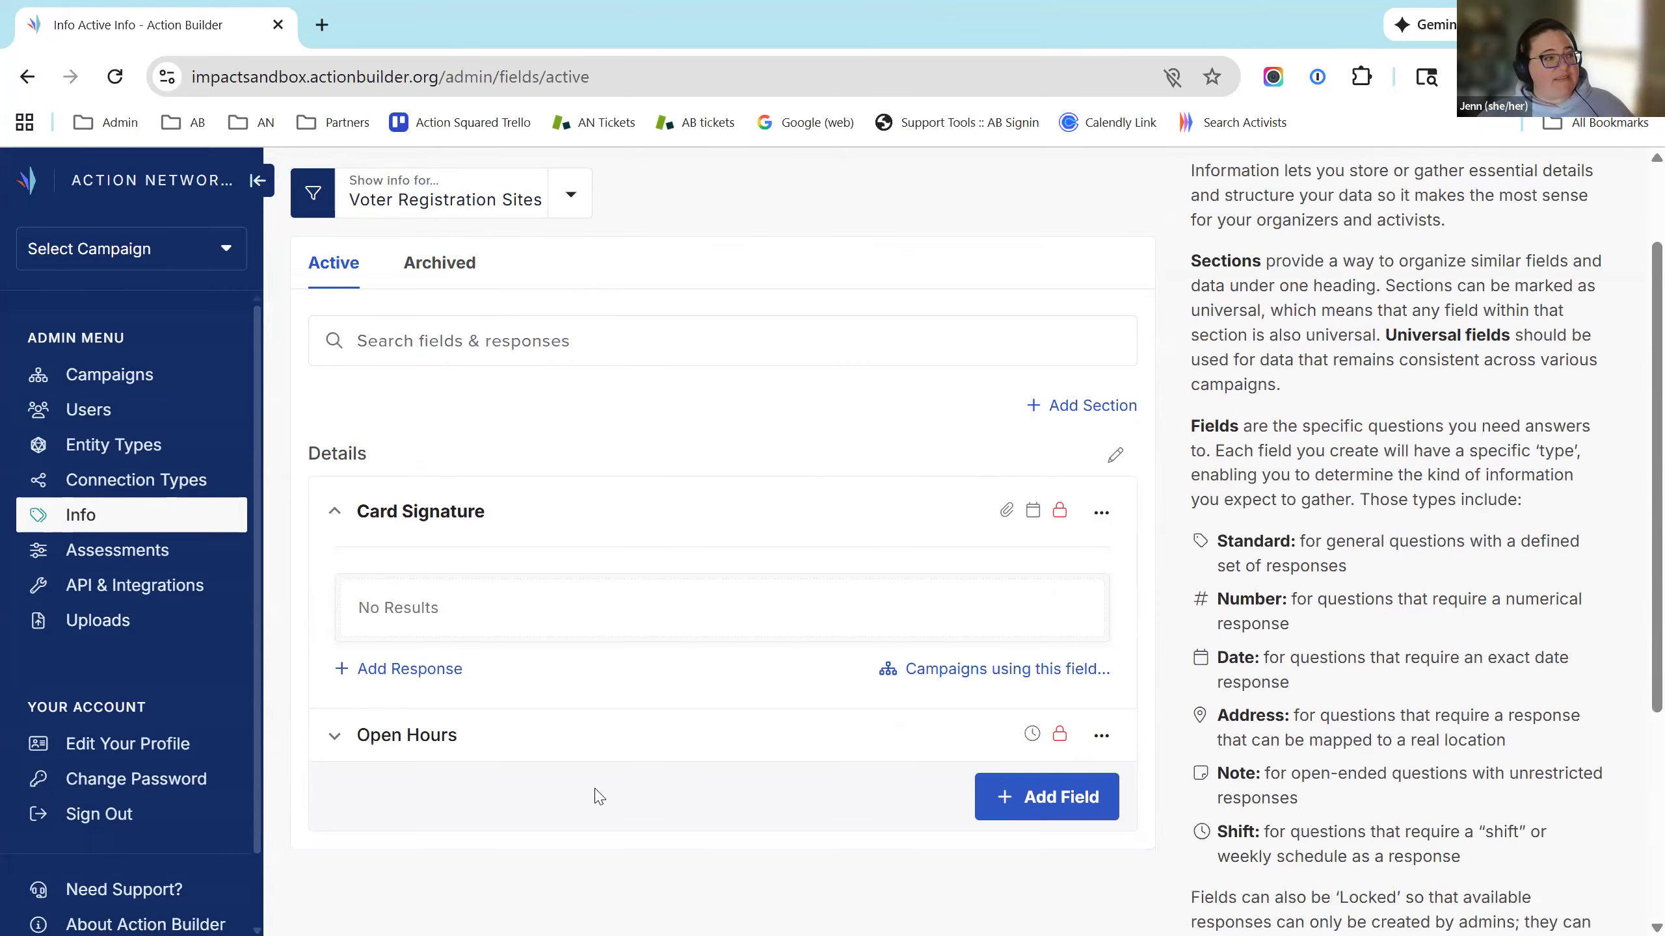
click(884, 521)
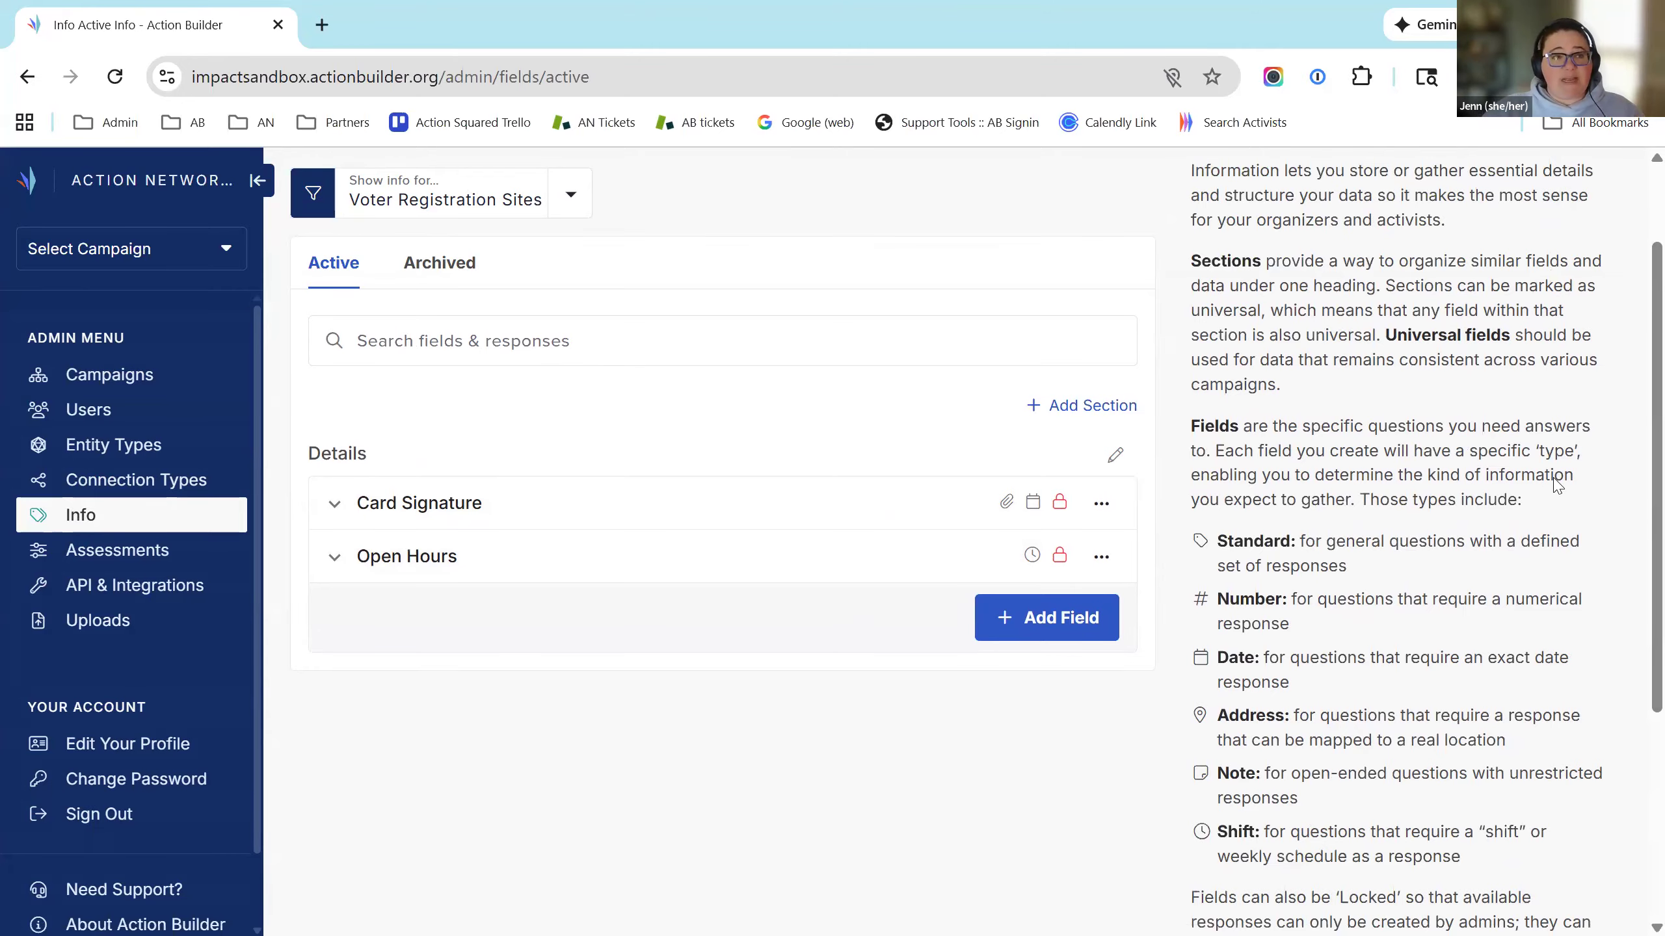
Step: Read the page's explanation of sections, fields and the available field types from Standard to Shift
scroll(1611, 477, up, 2)
scroll(1640, 355, down, 2)
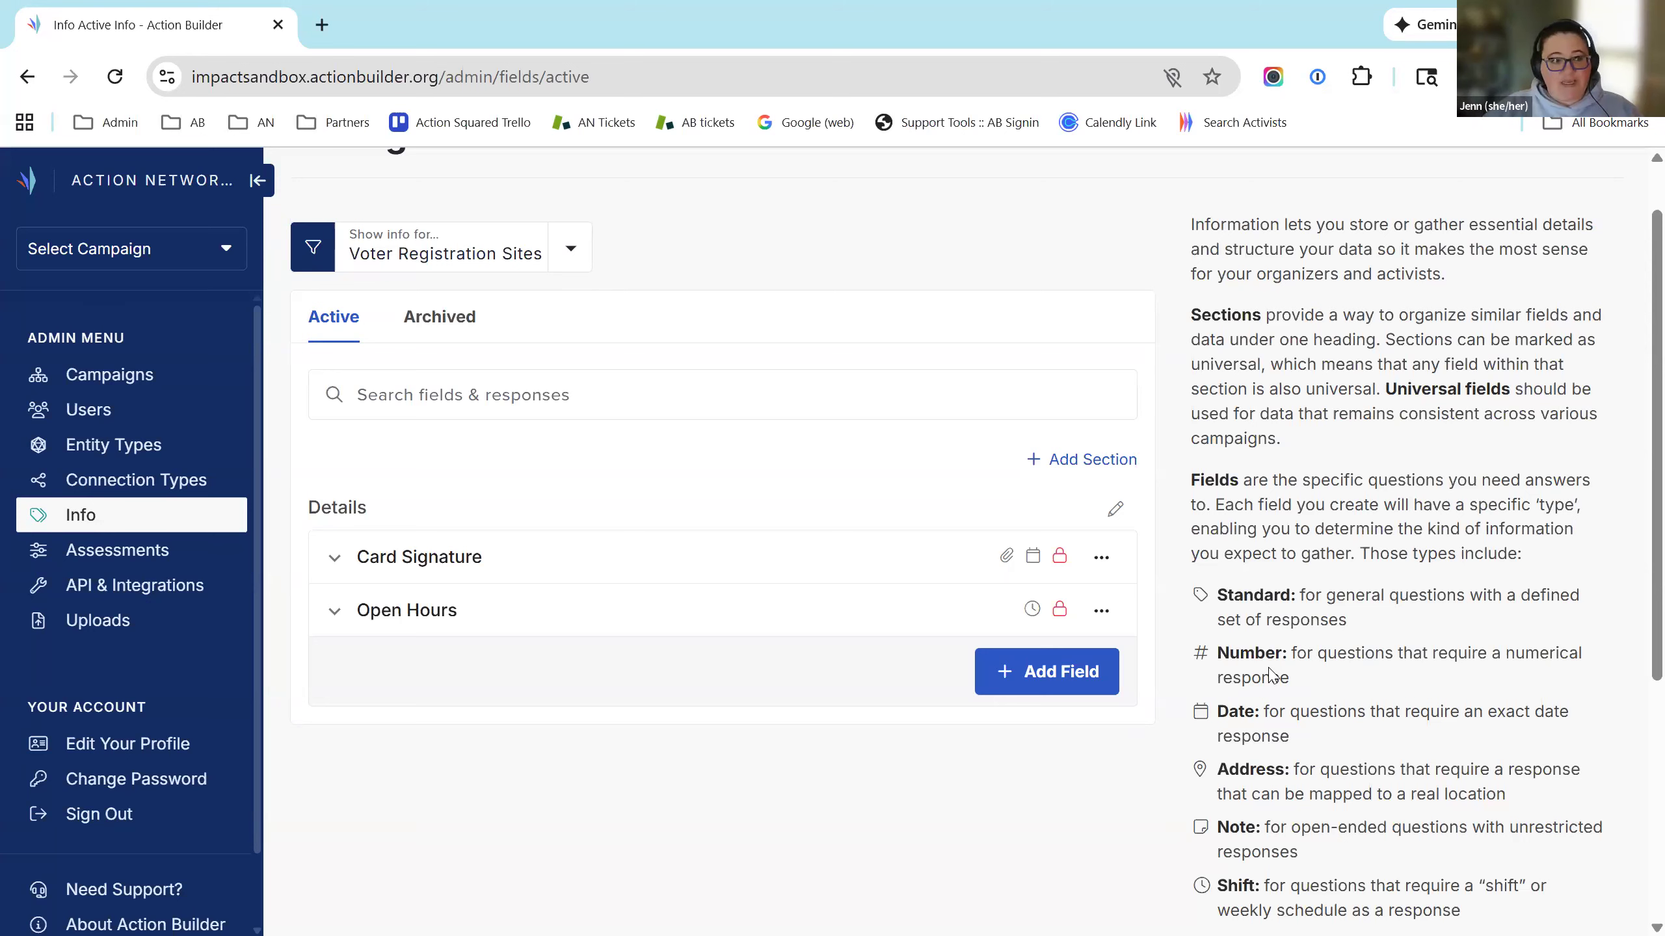
scroll(1308, 728, down, 2)
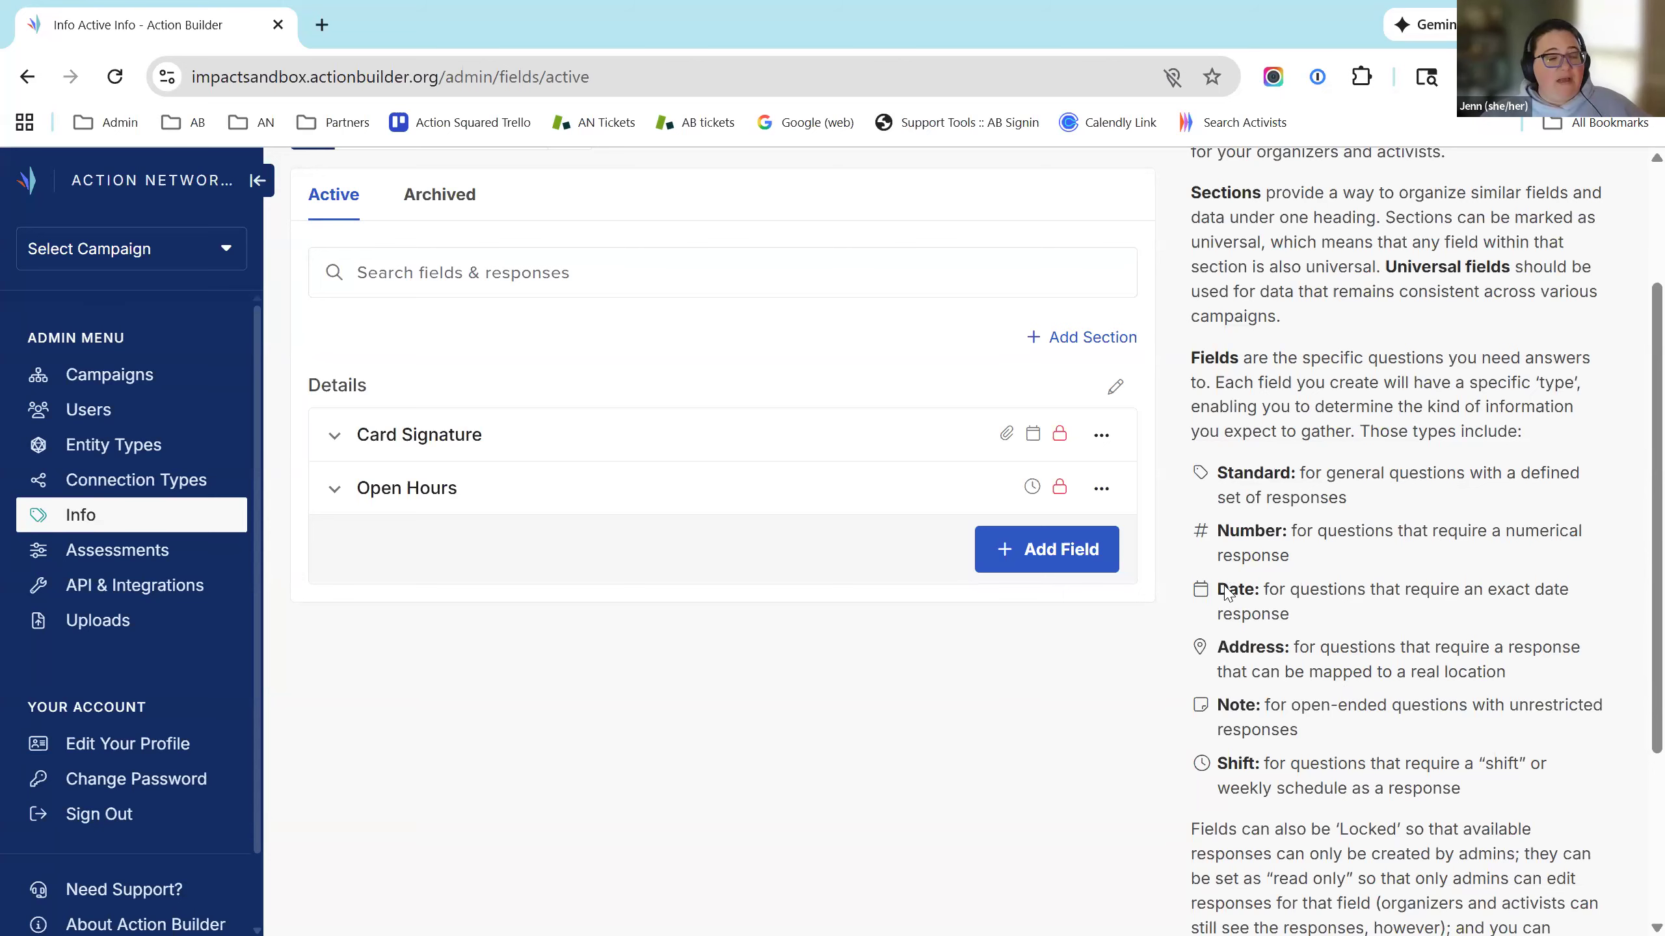
scroll(1331, 656, up, 3)
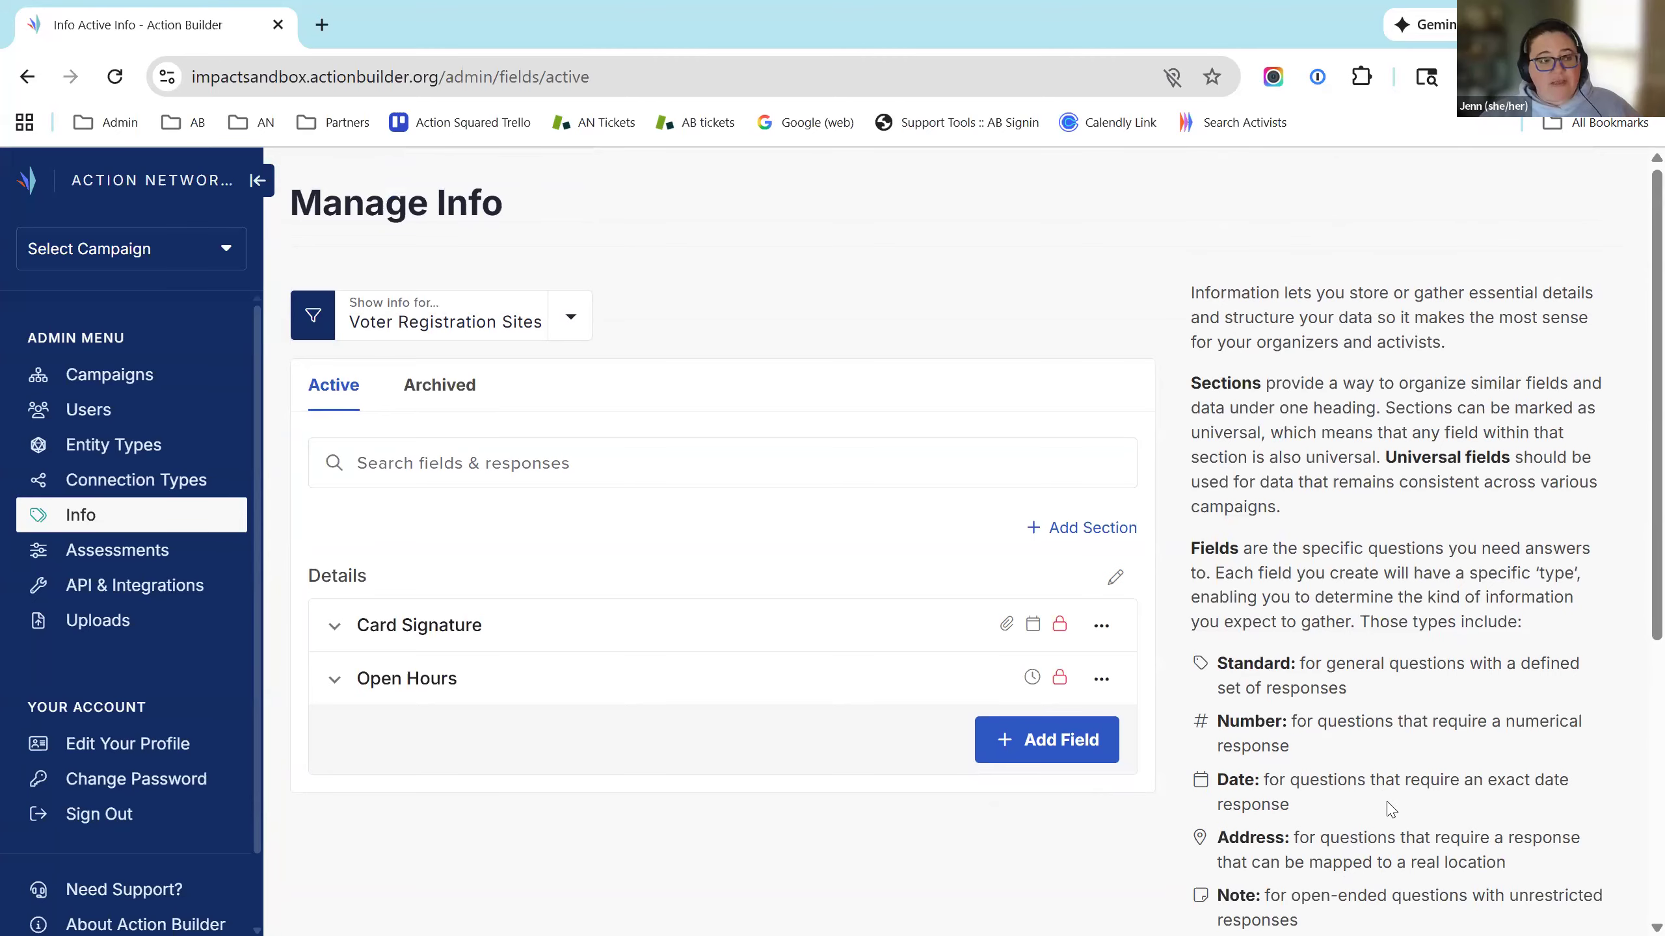
scroll(1390, 799, down, 2)
scroll(1507, 633, down, 2)
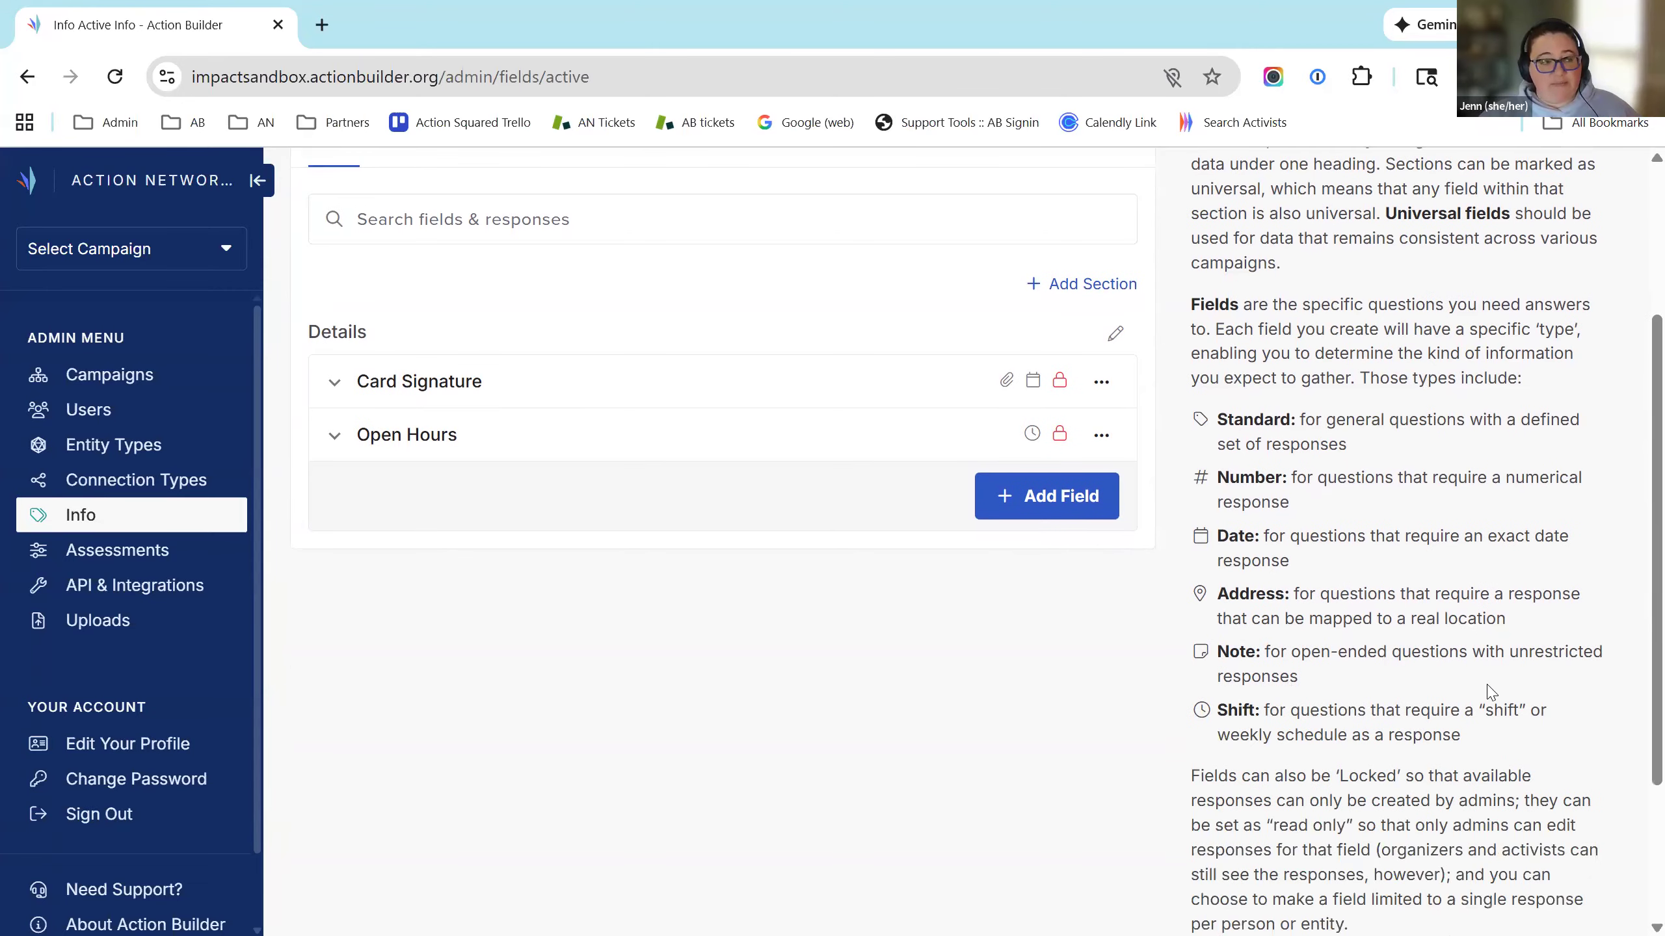
scroll(1488, 694, up, 2)
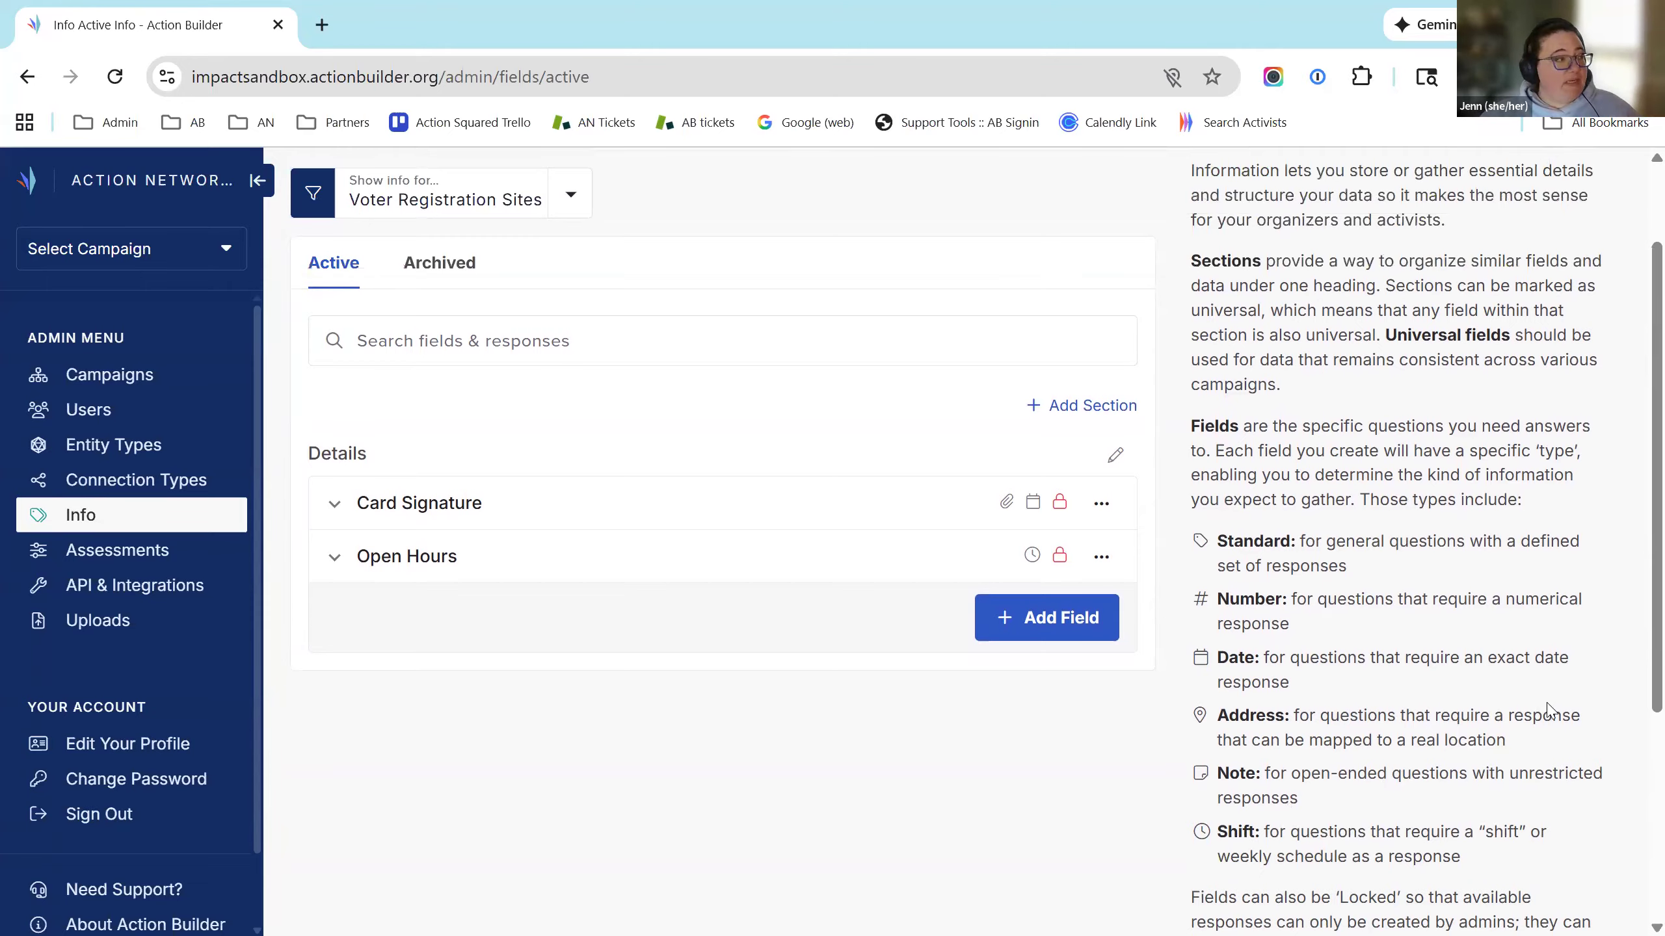
scroll(1538, 705, up, 2)
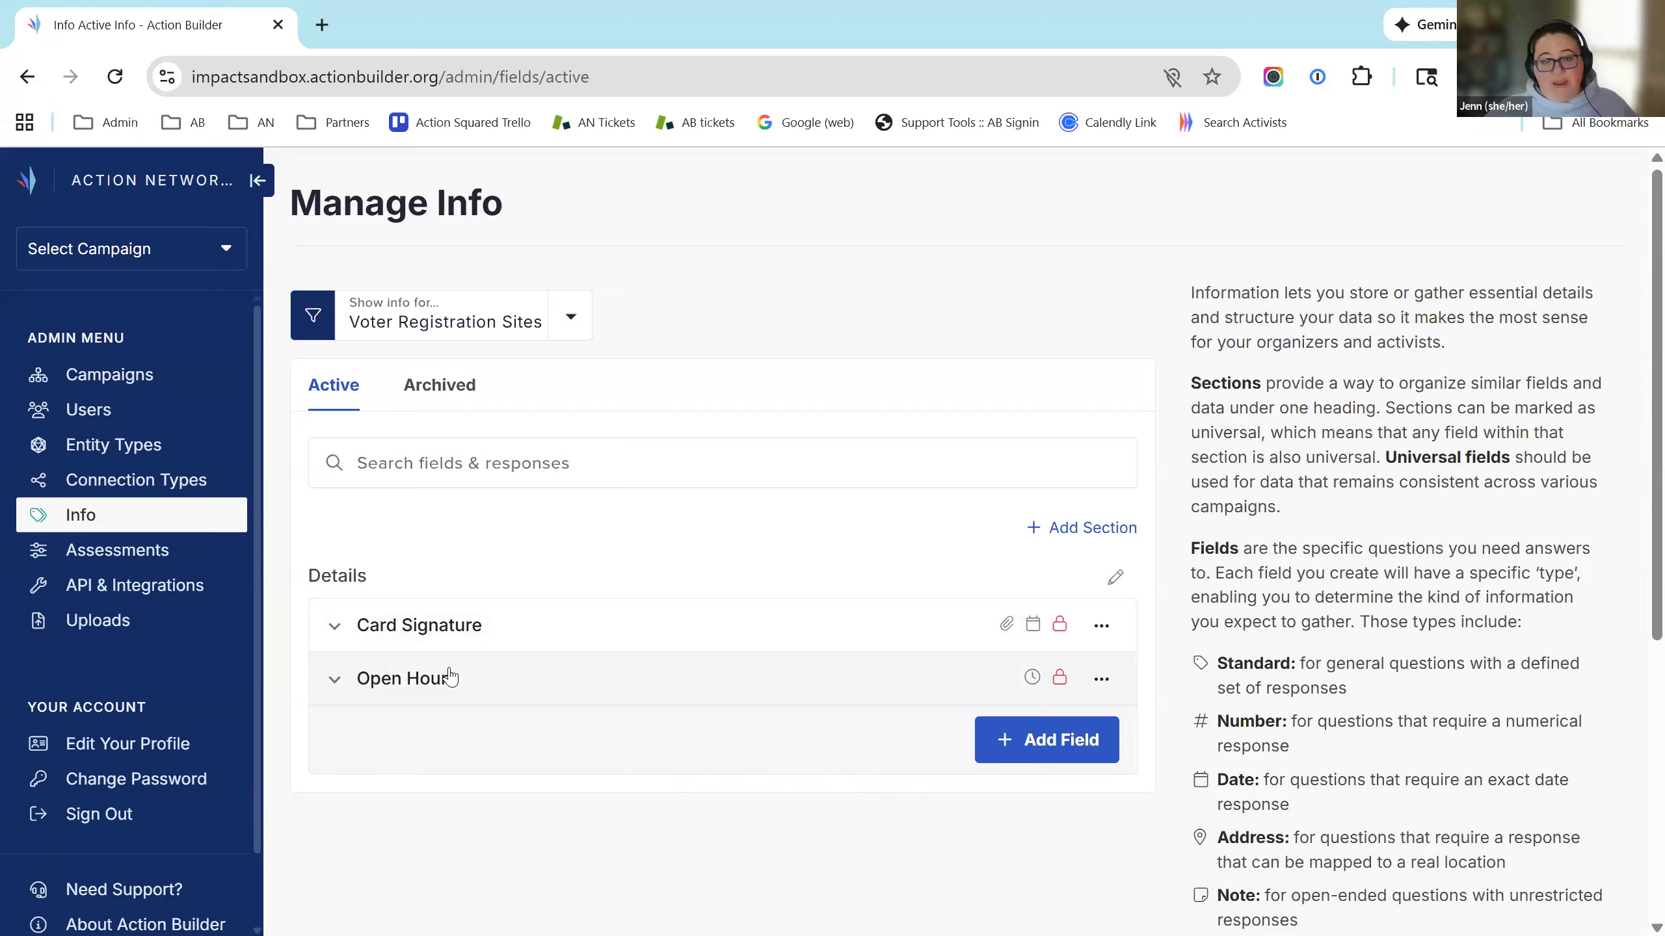
Step: Switch the displayed info to the People entity type
click(464, 314)
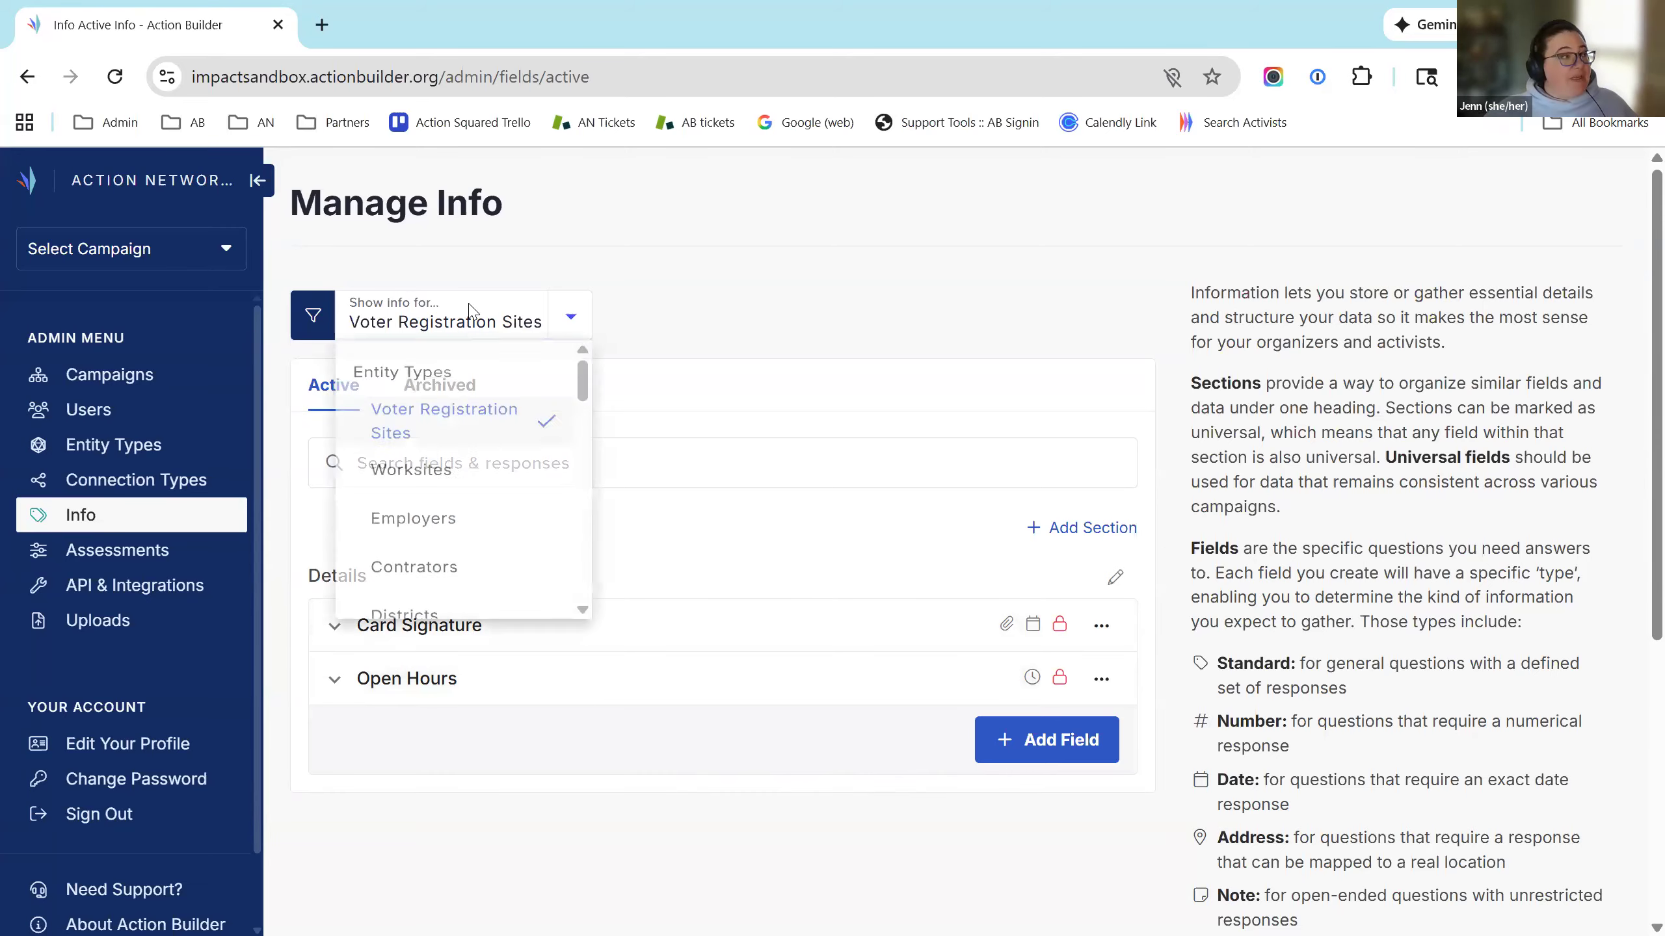
scroll(452, 465, down, 4)
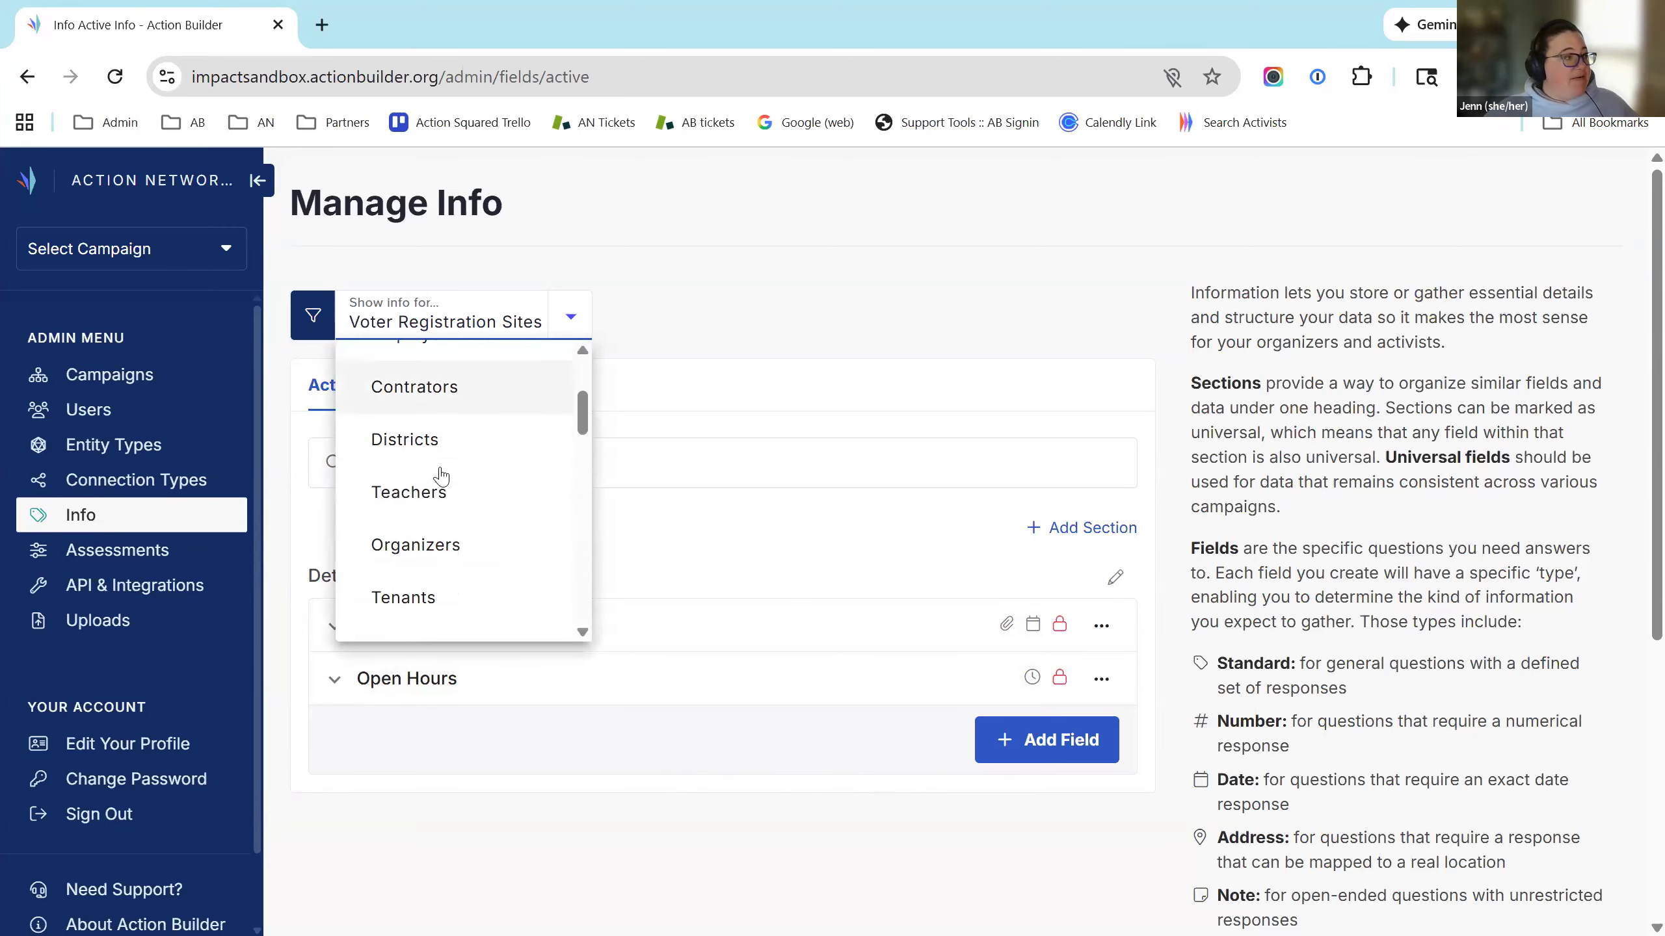
scroll(438, 502, down, 5)
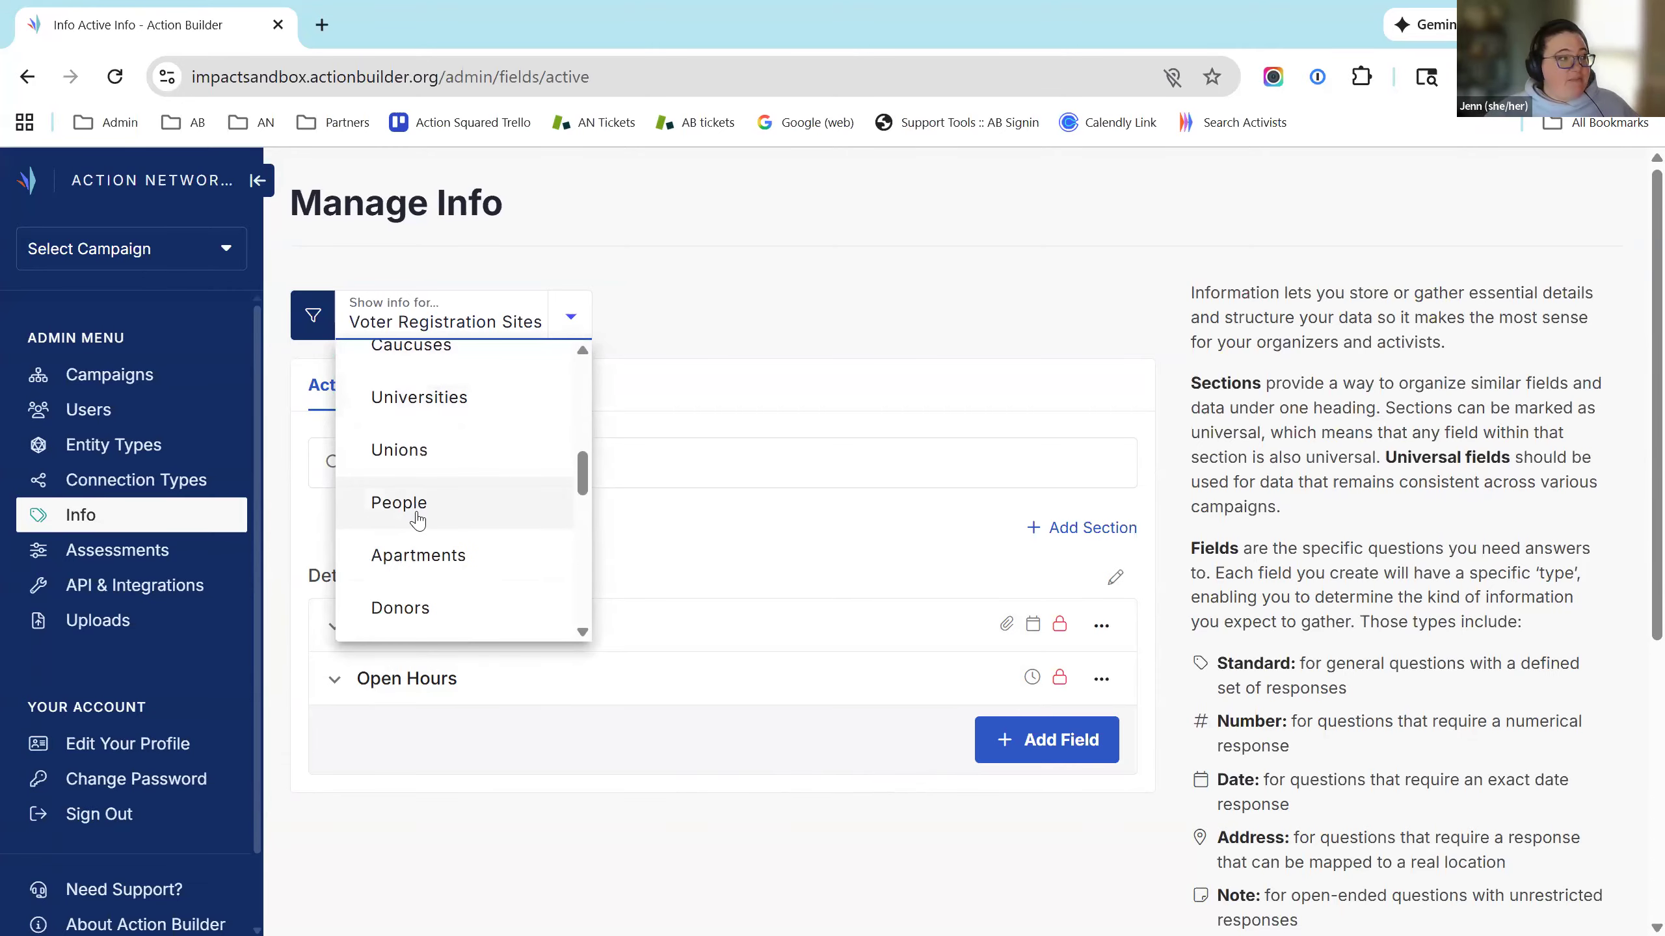
click(417, 520)
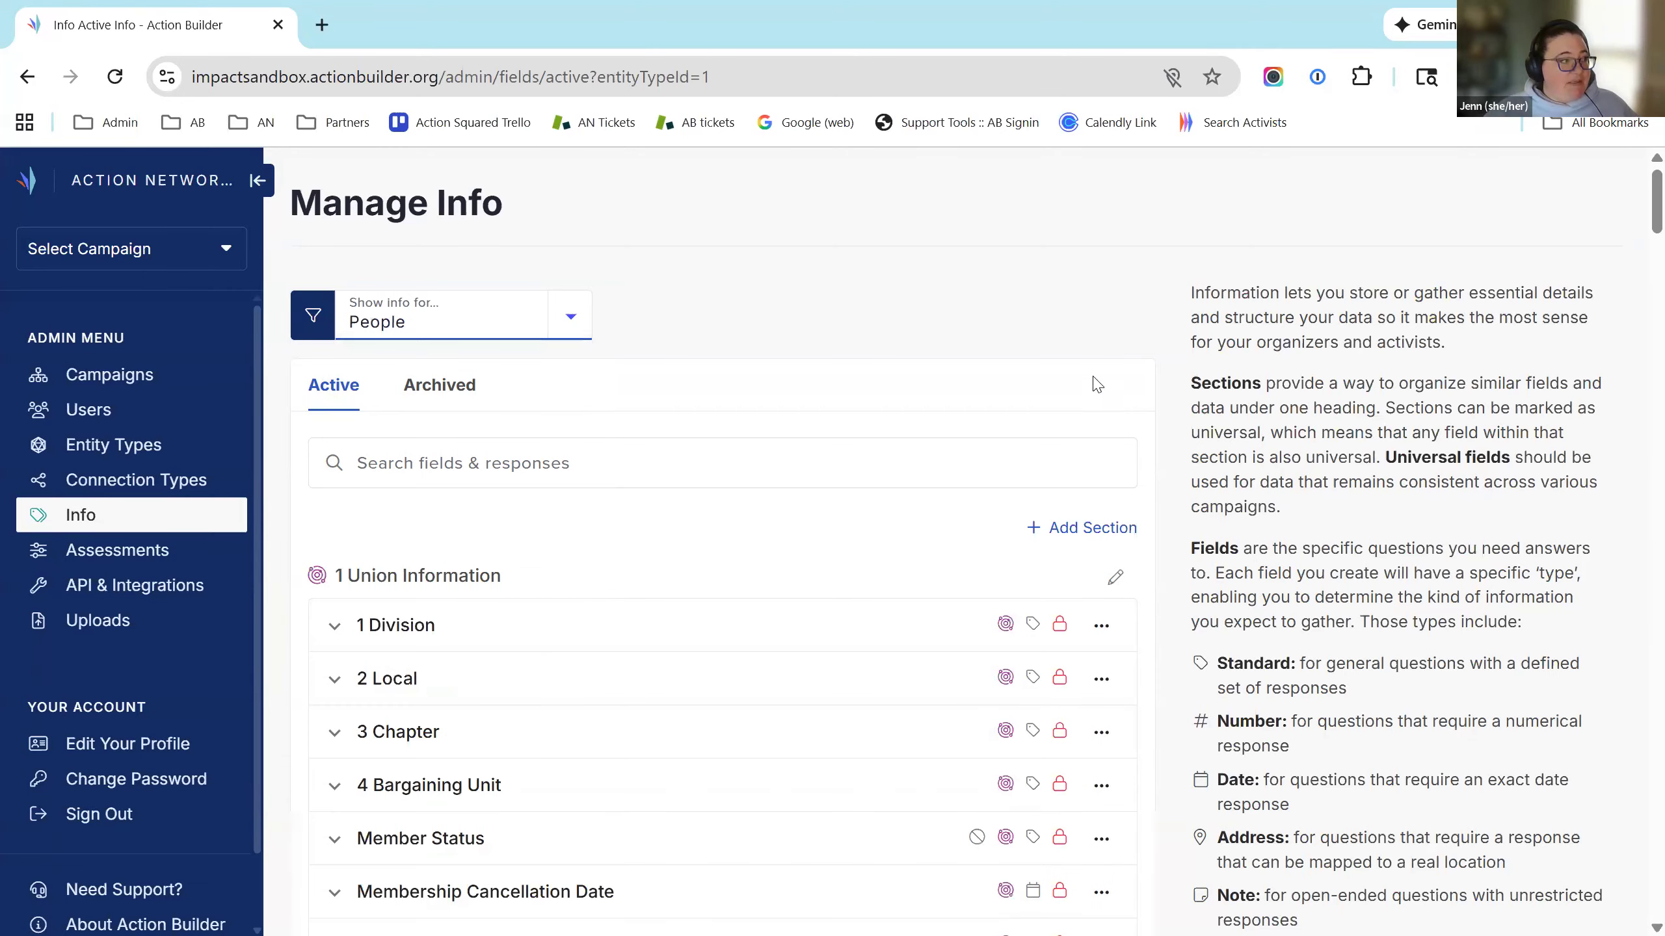
Step: Look through the active People sections and their fields, from 1 Union Information down to Legislative Details
scroll(465, 407, down, 4)
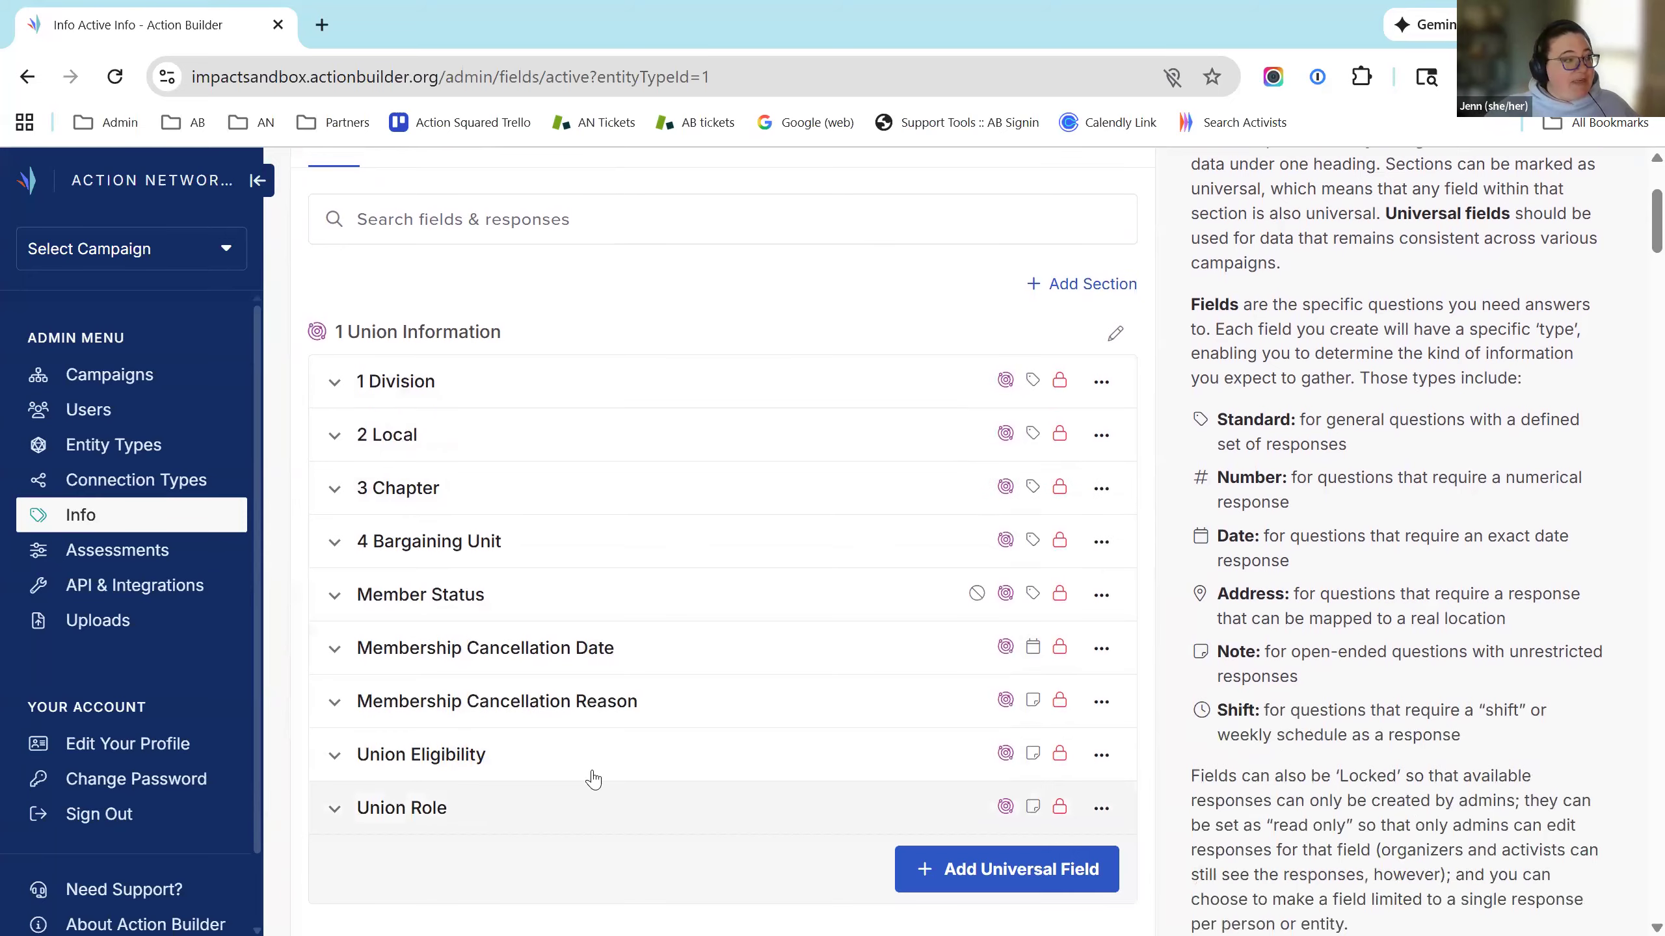
scroll(587, 755, down, 6)
scroll(592, 711, down, 1)
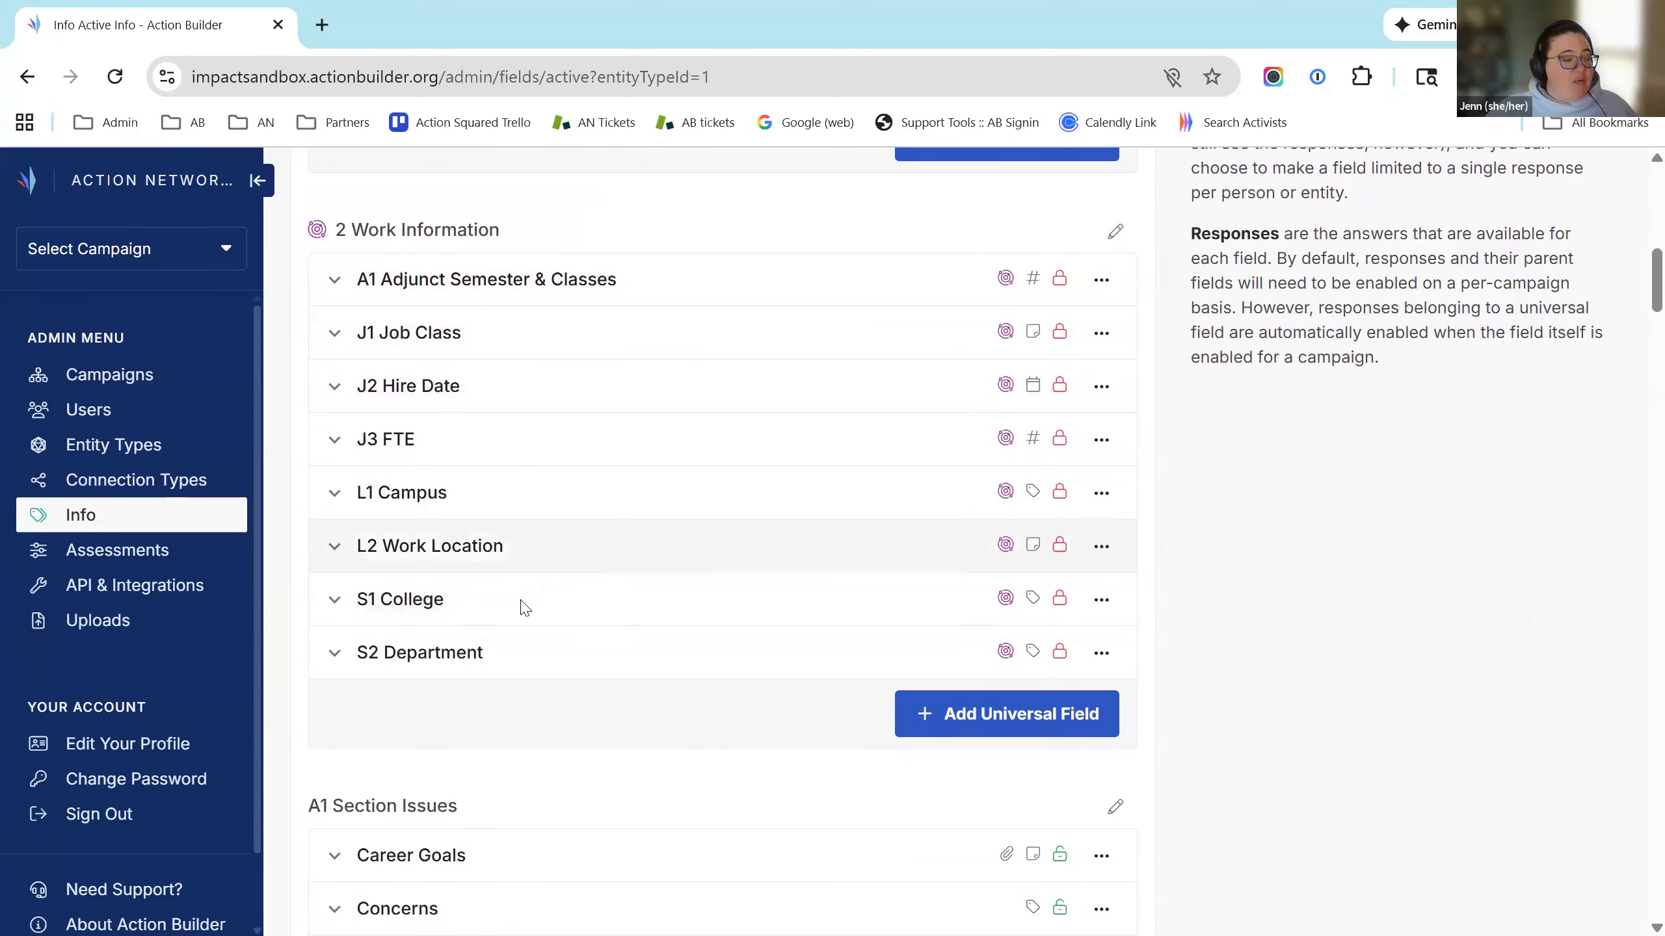
scroll(594, 613, down, 5)
scroll(791, 551, down, 1)
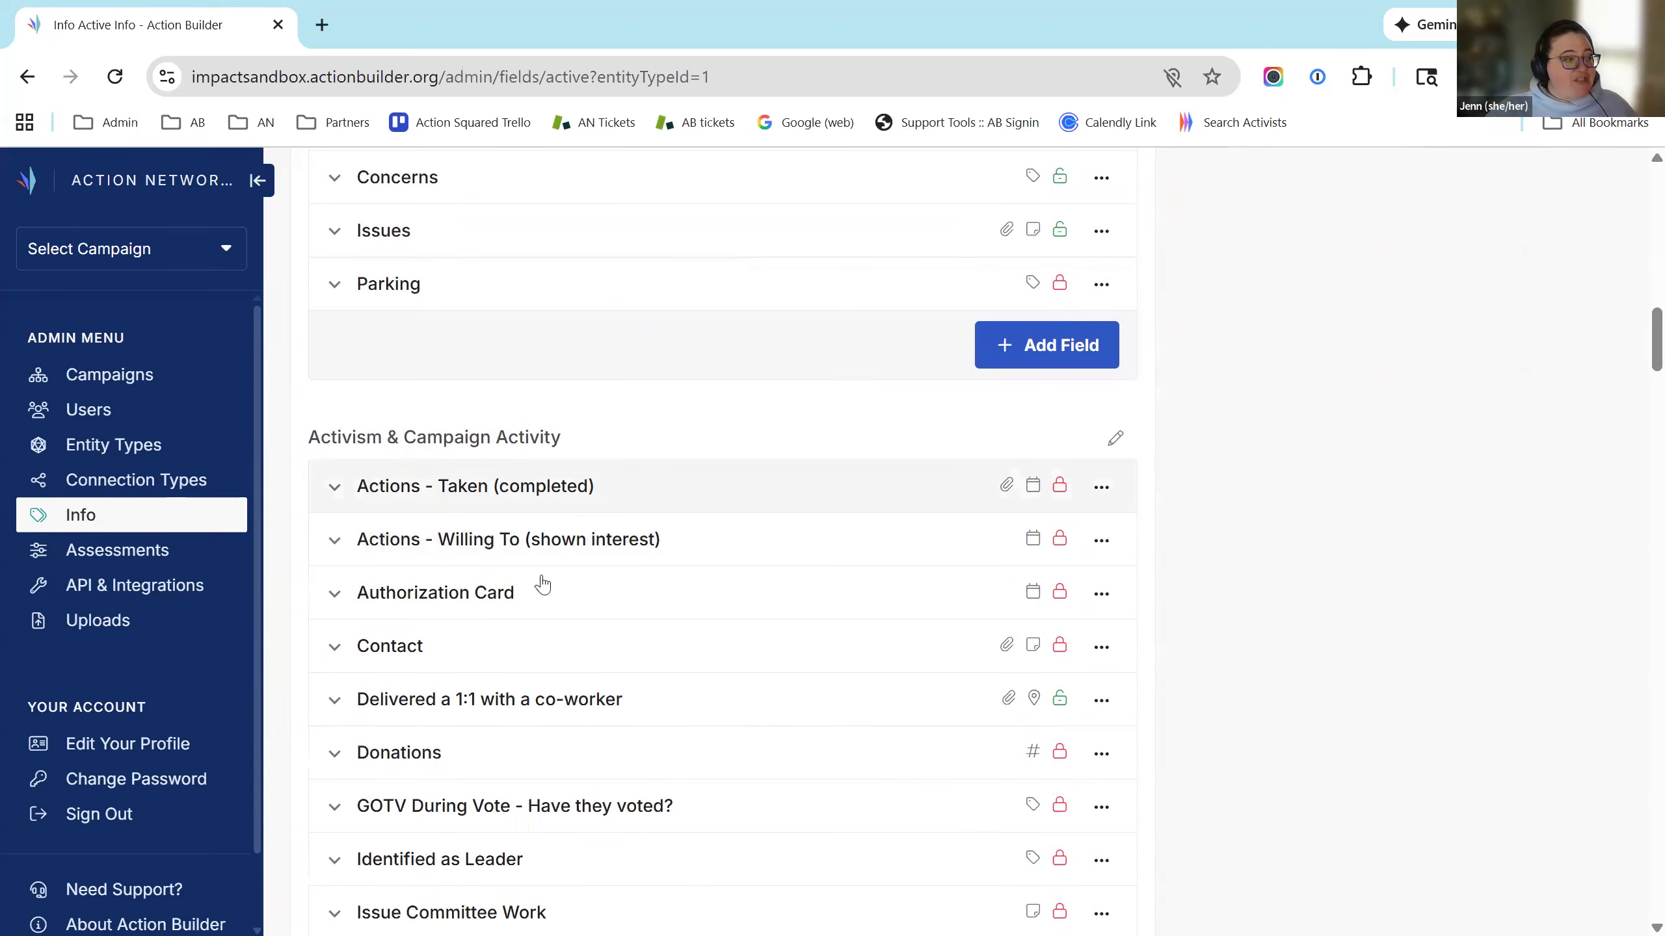
scroll(609, 517, down, 7)
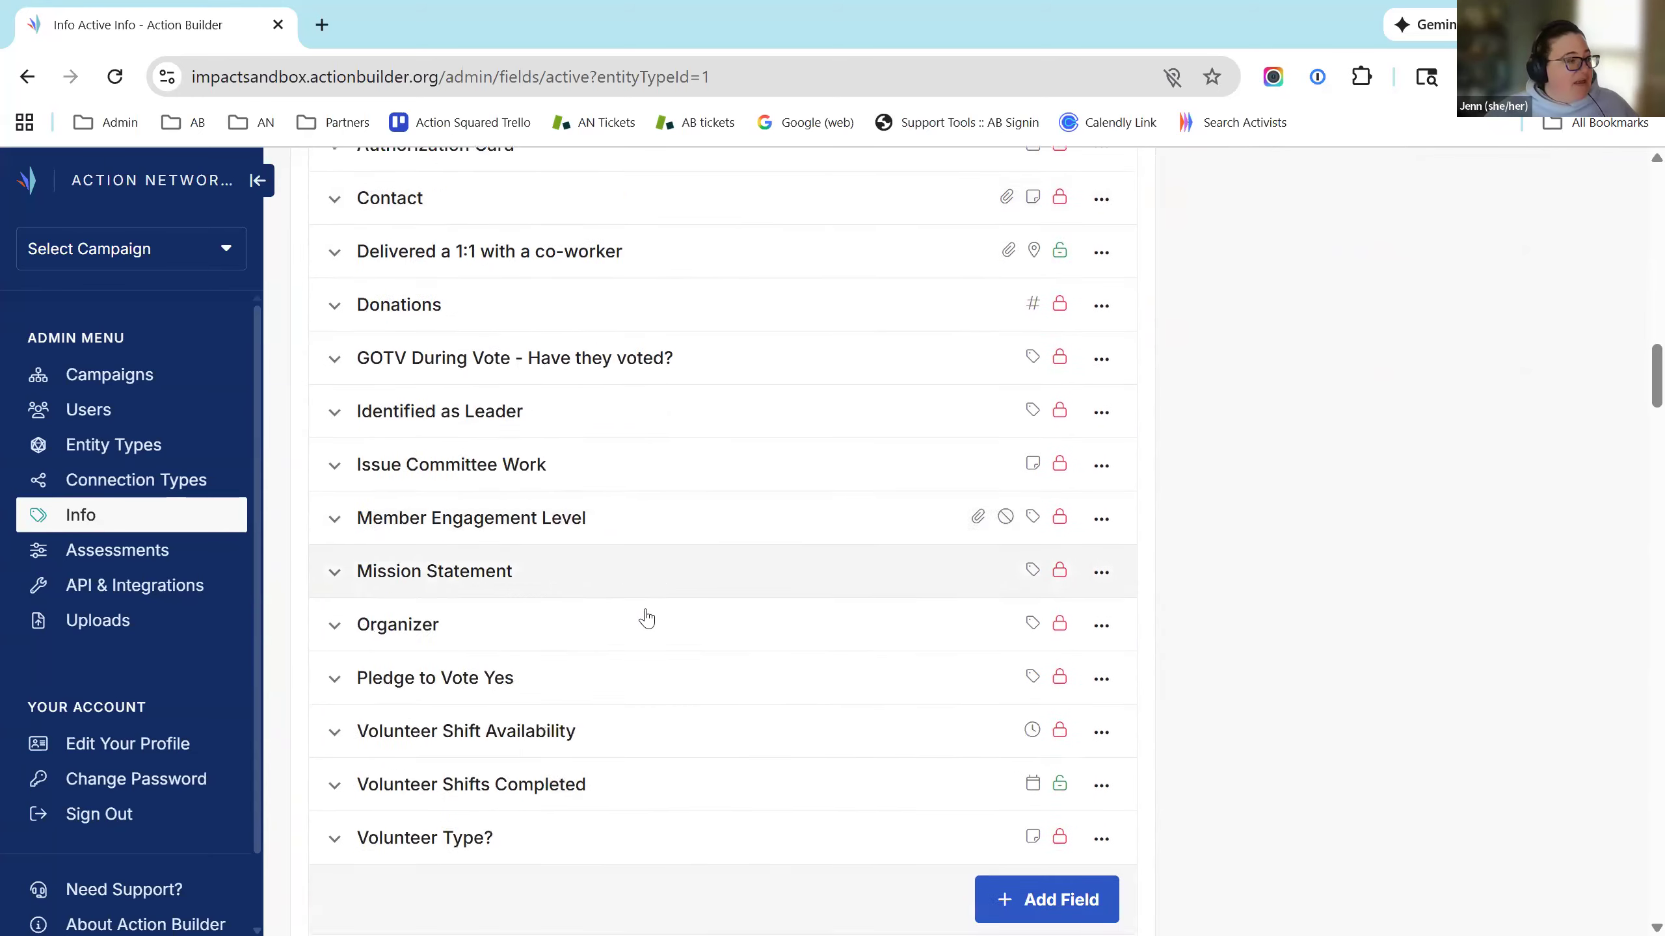
scroll(852, 754, down, 2)
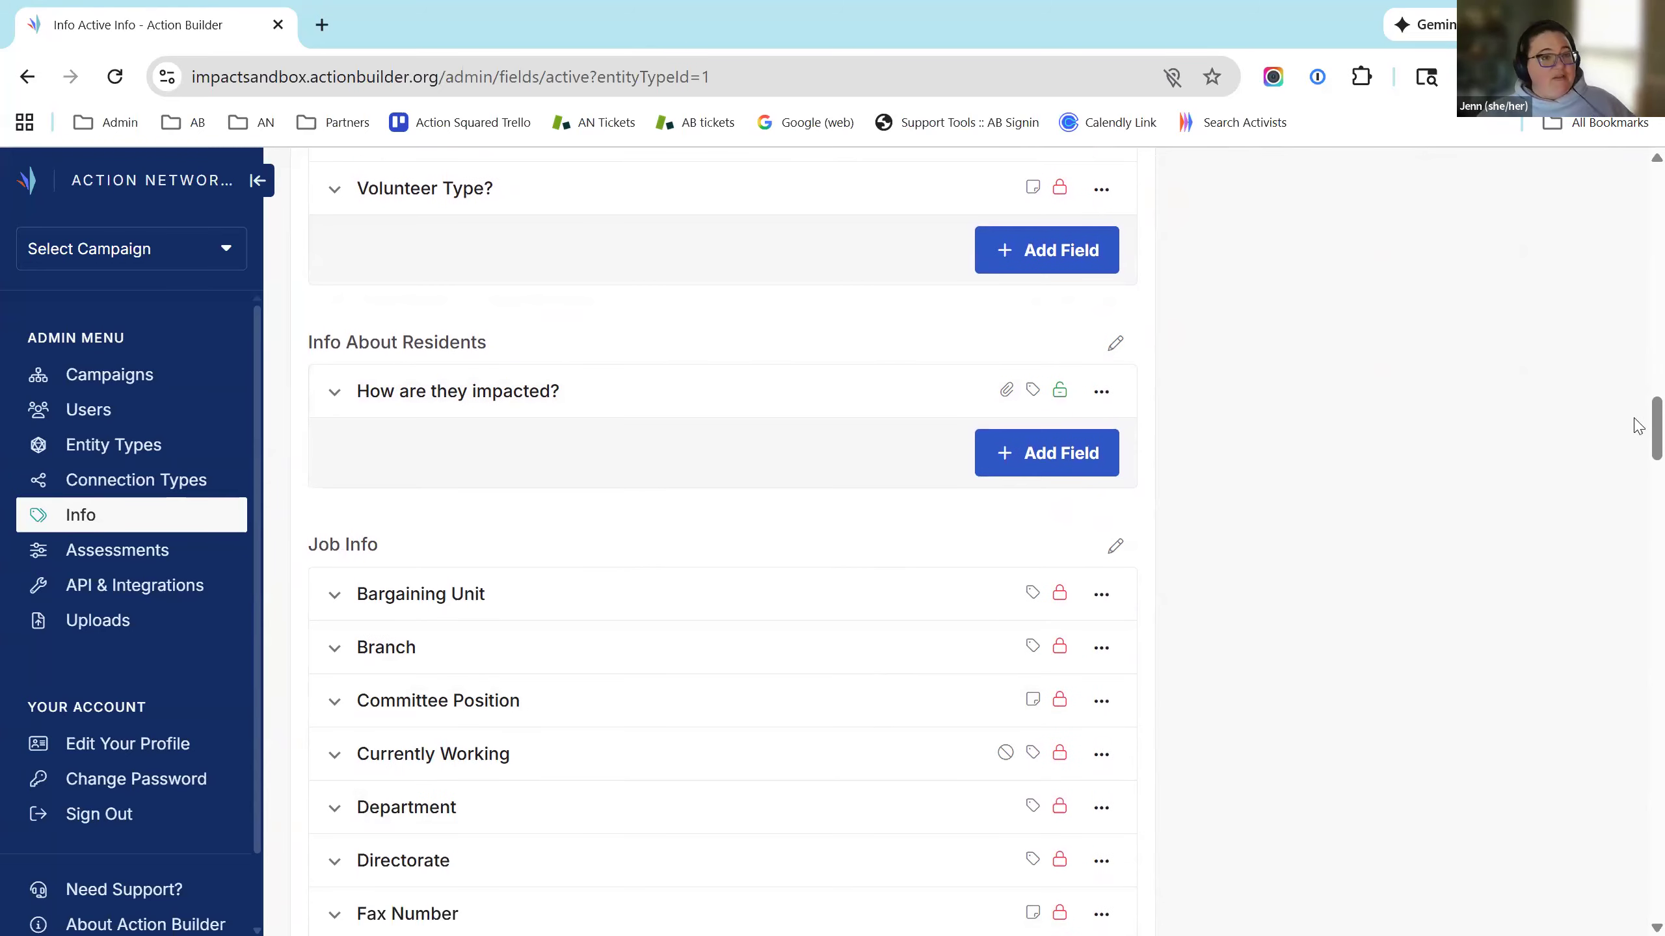
scroll(1638, 446, down, 5)
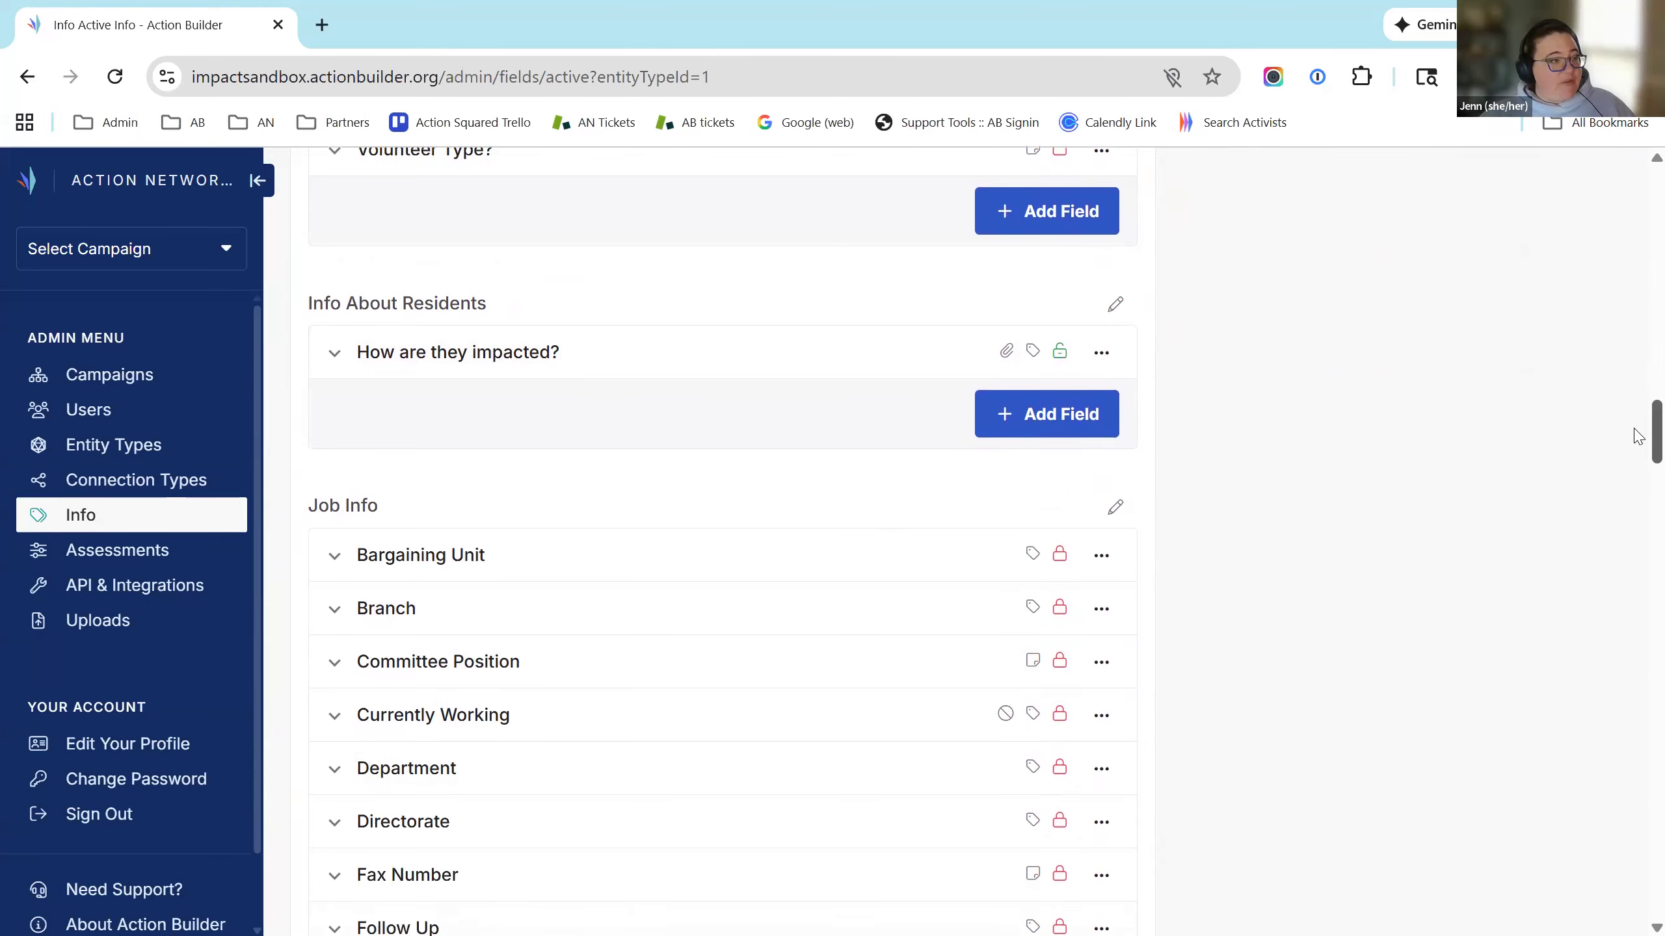
scroll(1637, 485, down, 10)
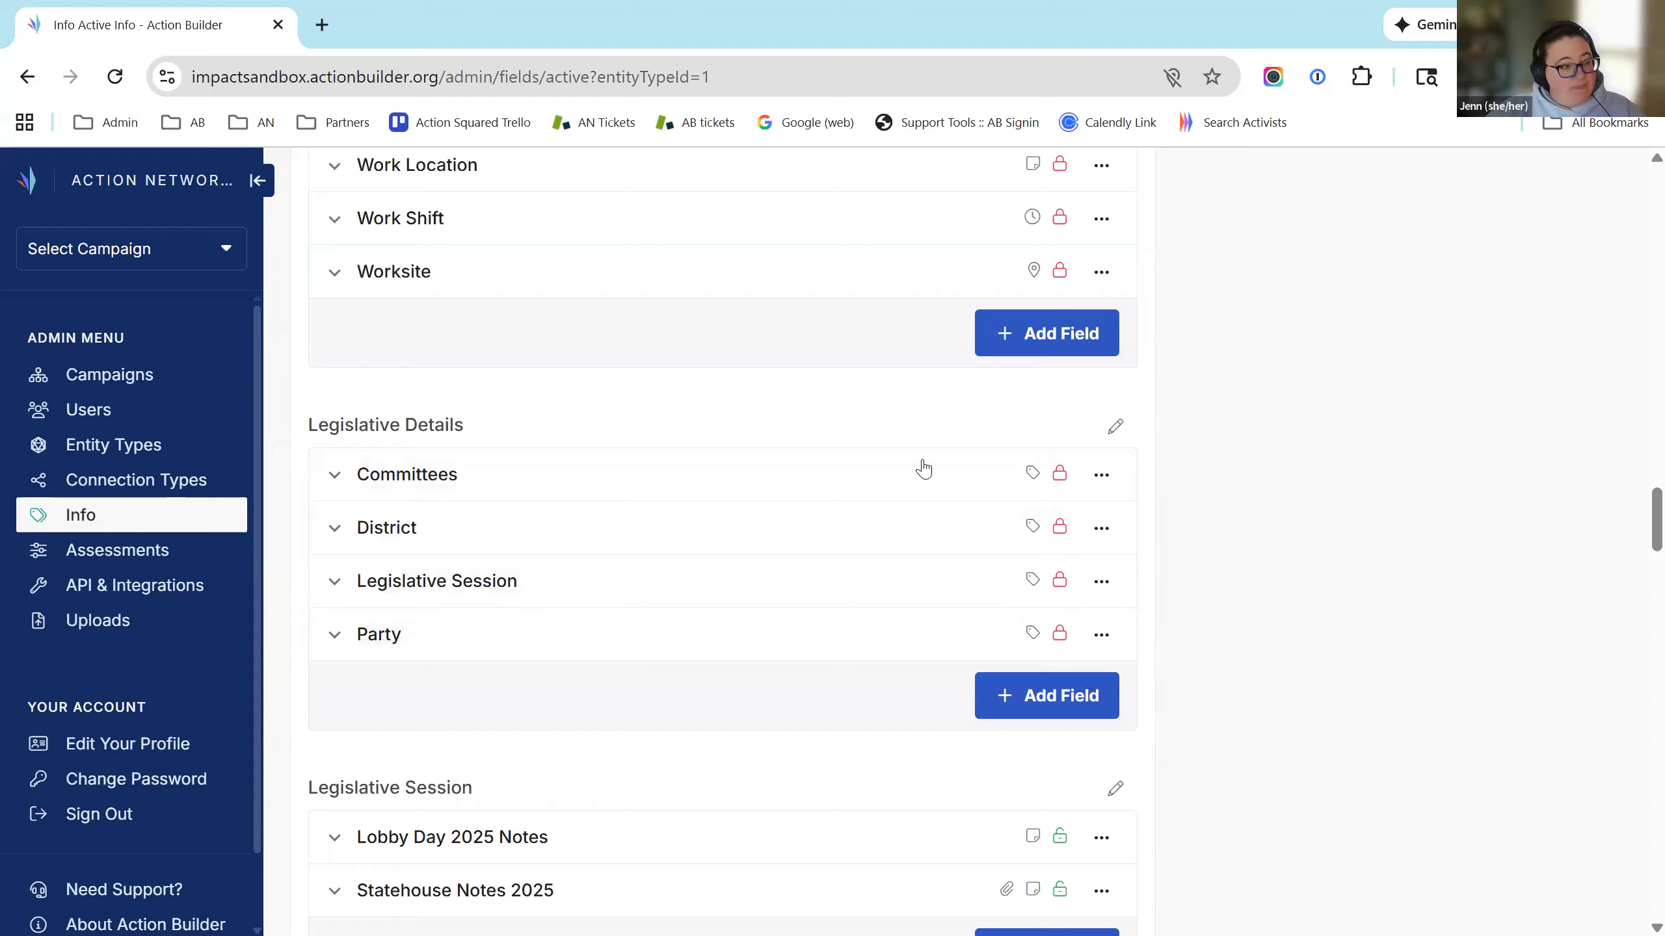
Step: Expand the Committees field under Legislative Details, browse its available responses, and collapse it again
click(691, 488)
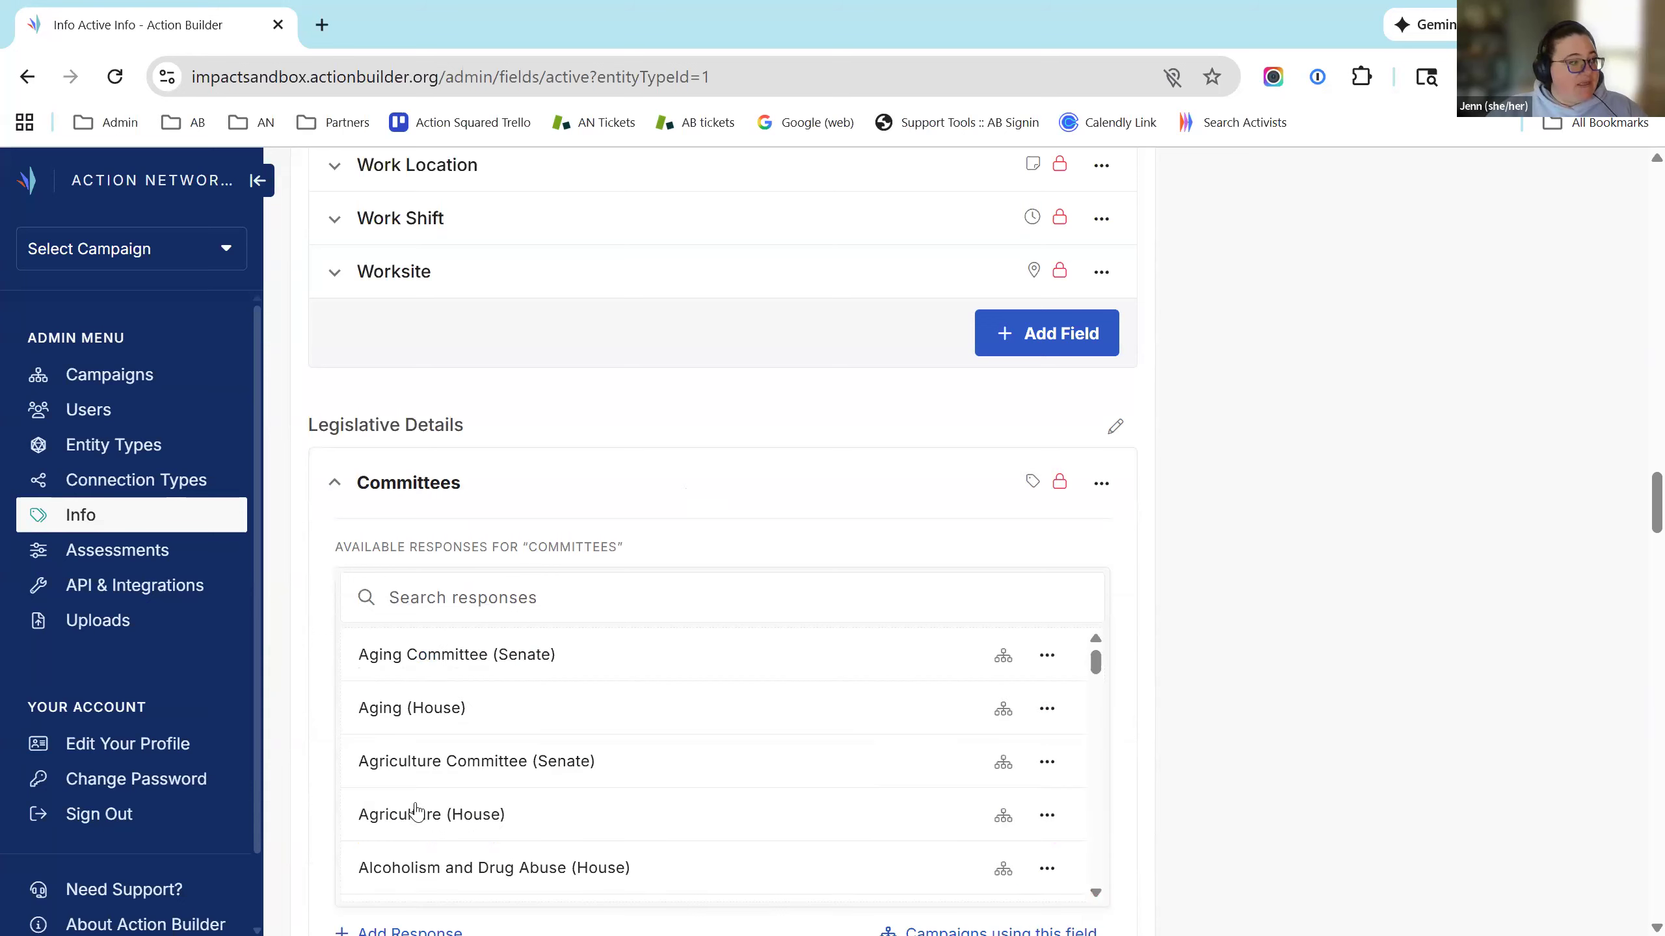
scroll(417, 805, down, 2)
scroll(446, 751, down, 2)
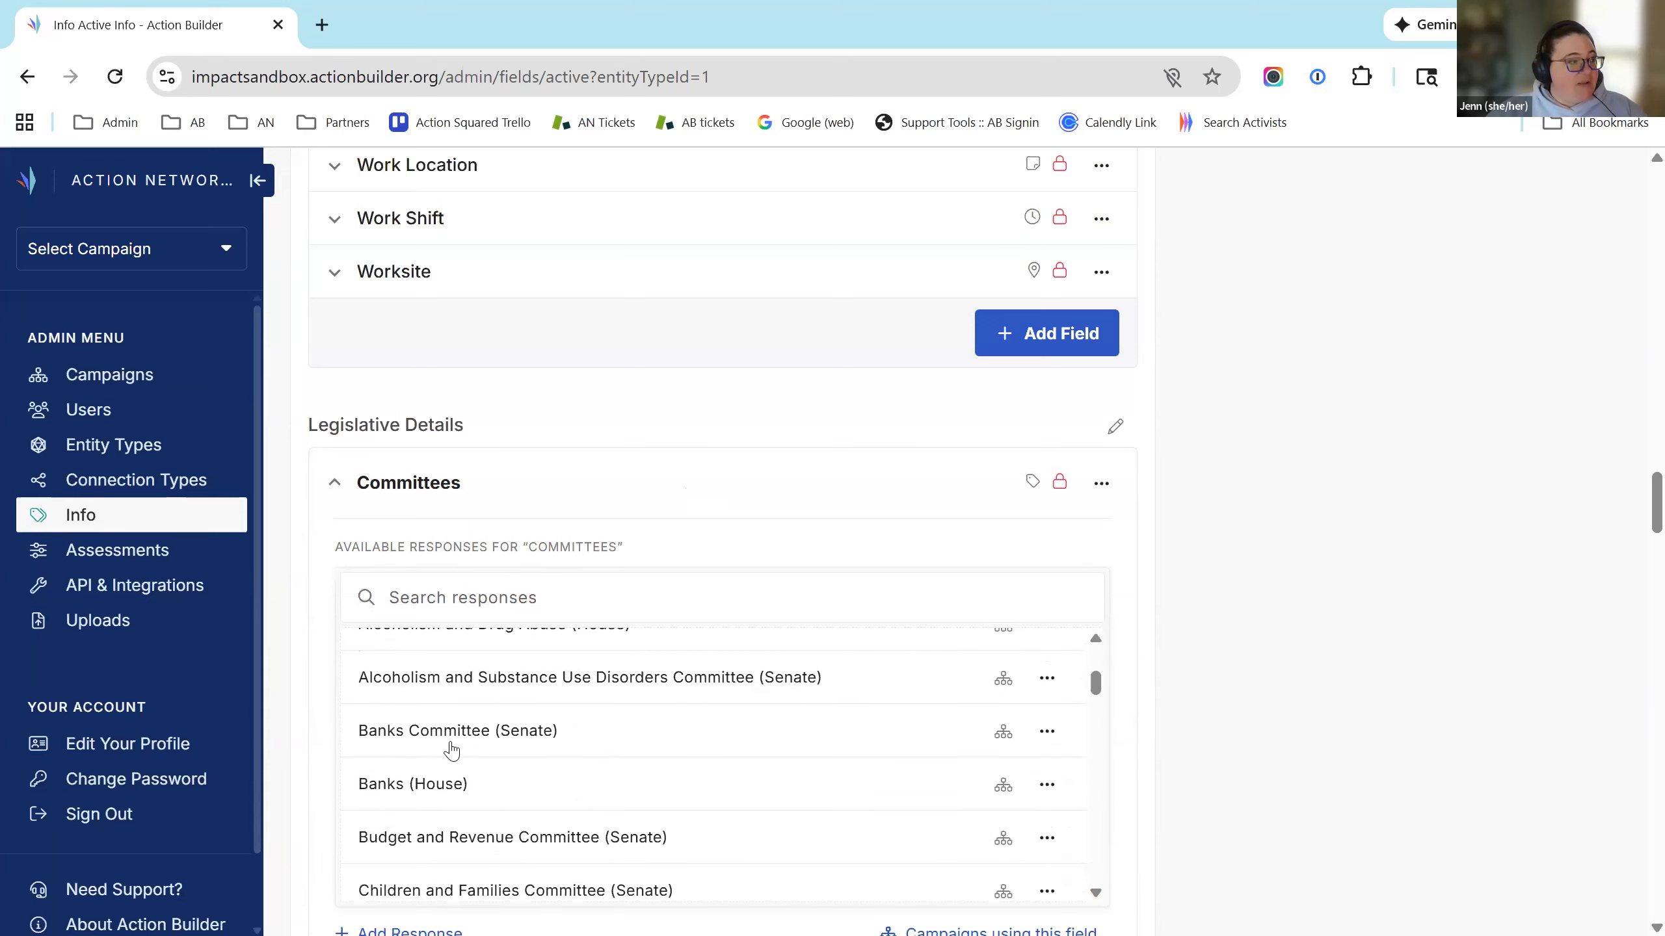
scroll(511, 771, down, 3)
scroll(424, 777, down, 2)
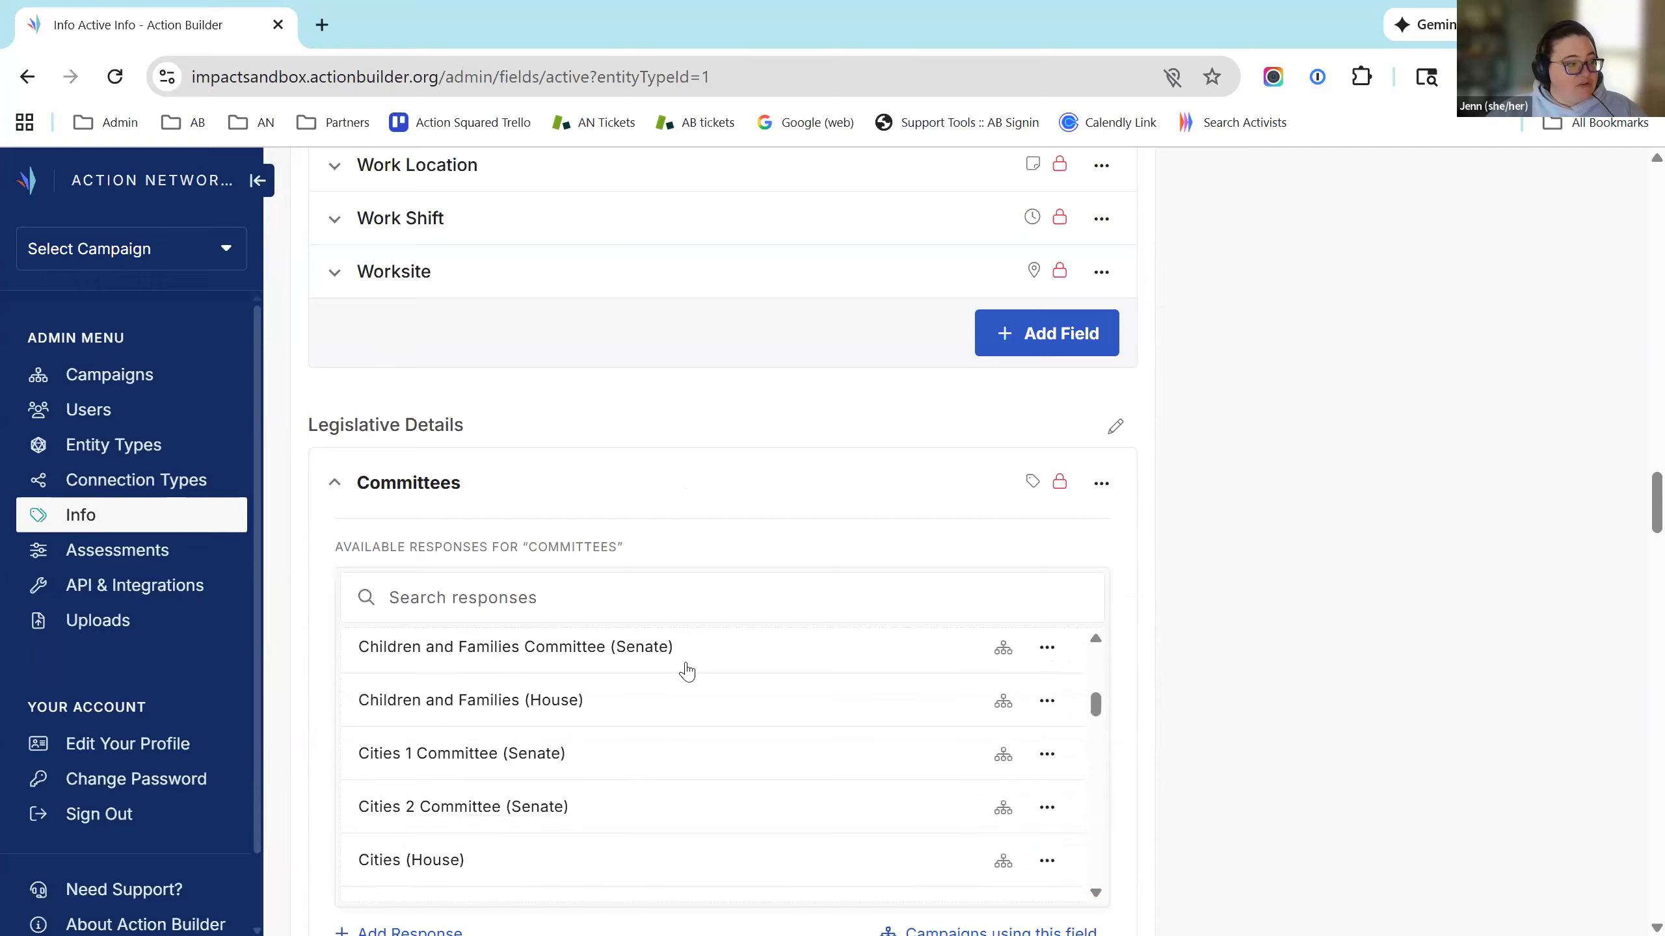
click(639, 488)
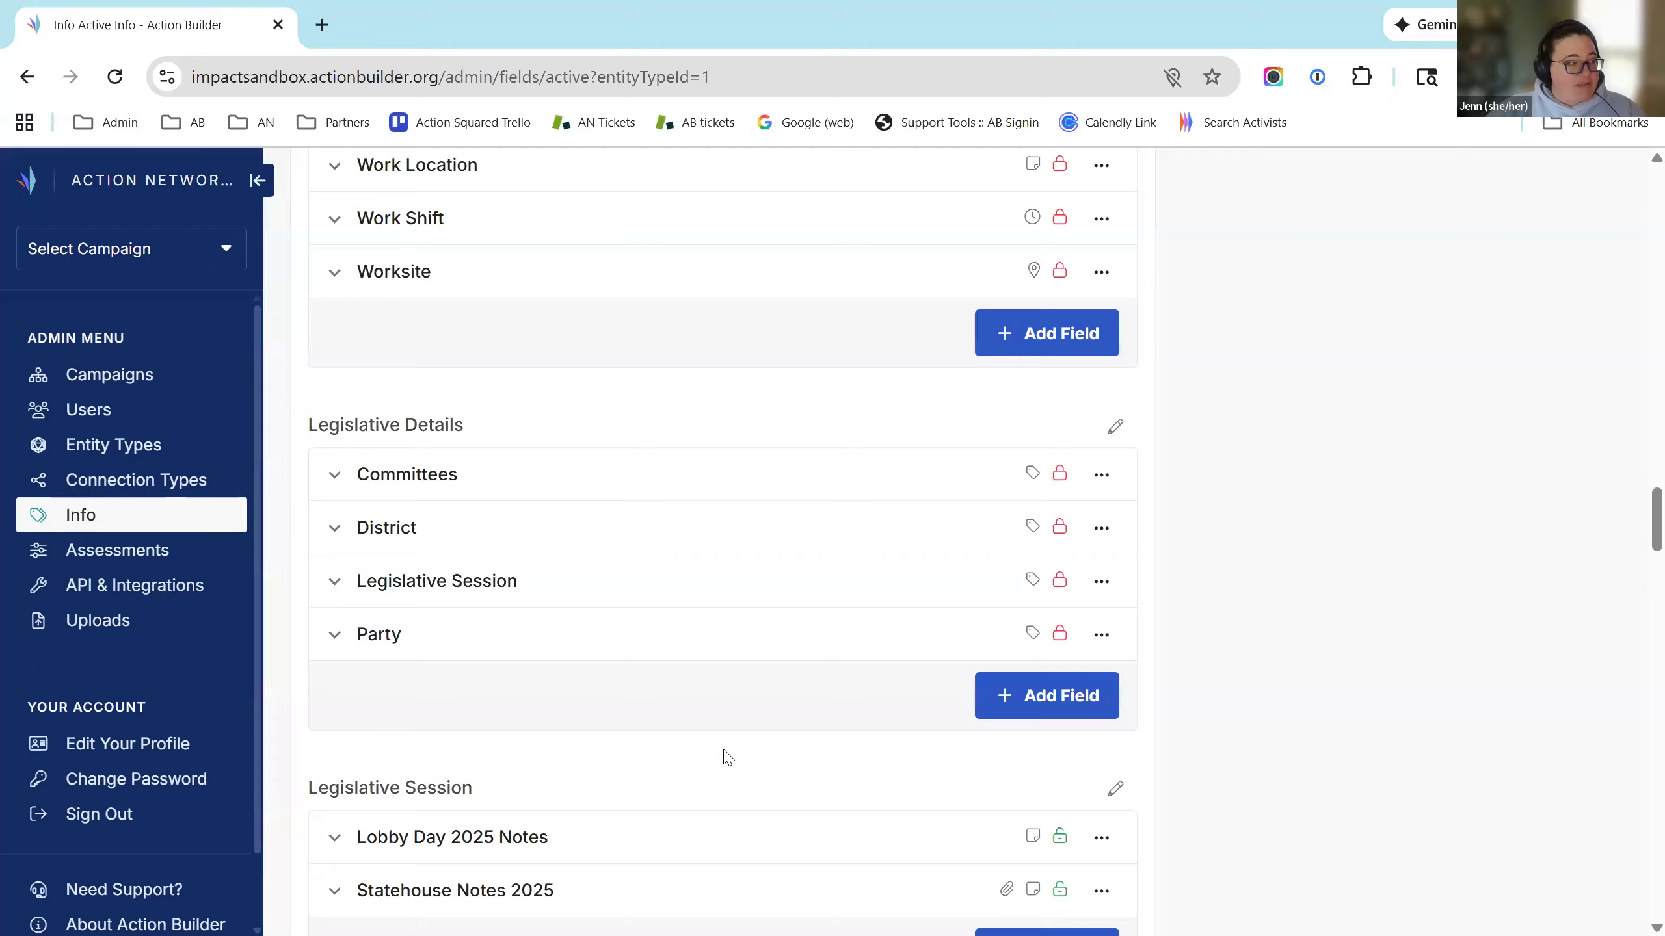
Step: Examine the naming and universal markers of the 1 Union Information and 2 Work Information sections
scroll(724, 759, up, 12)
scroll(466, 659, up, 1)
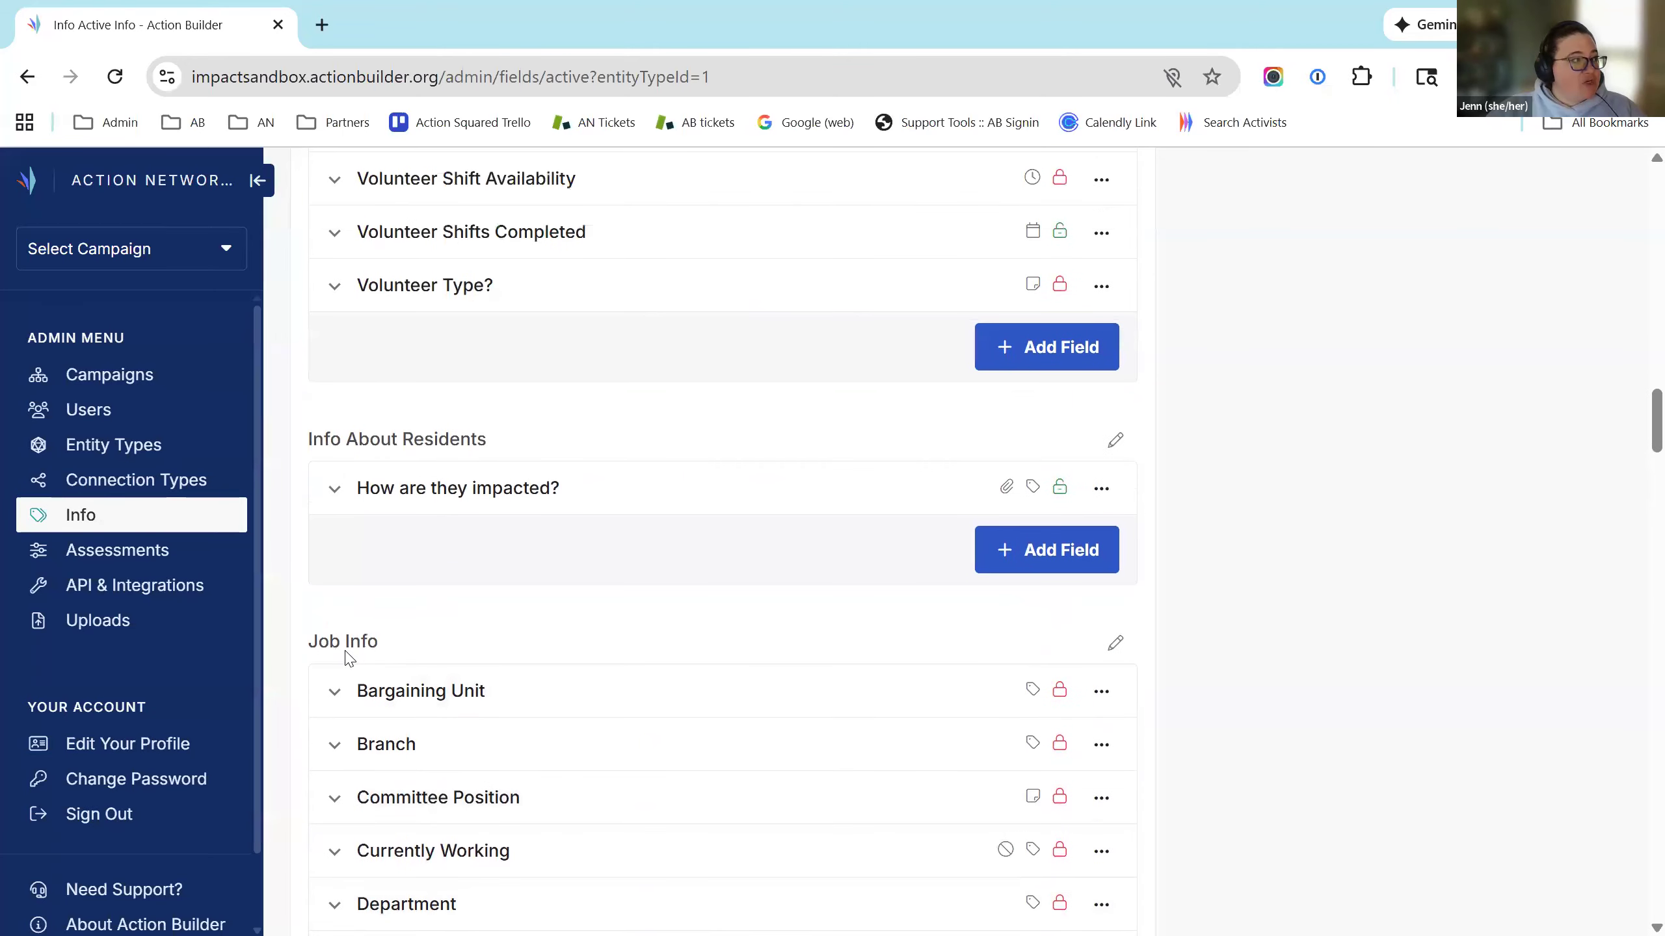
scroll(349, 658, up, 12)
scroll(527, 591, up, 15)
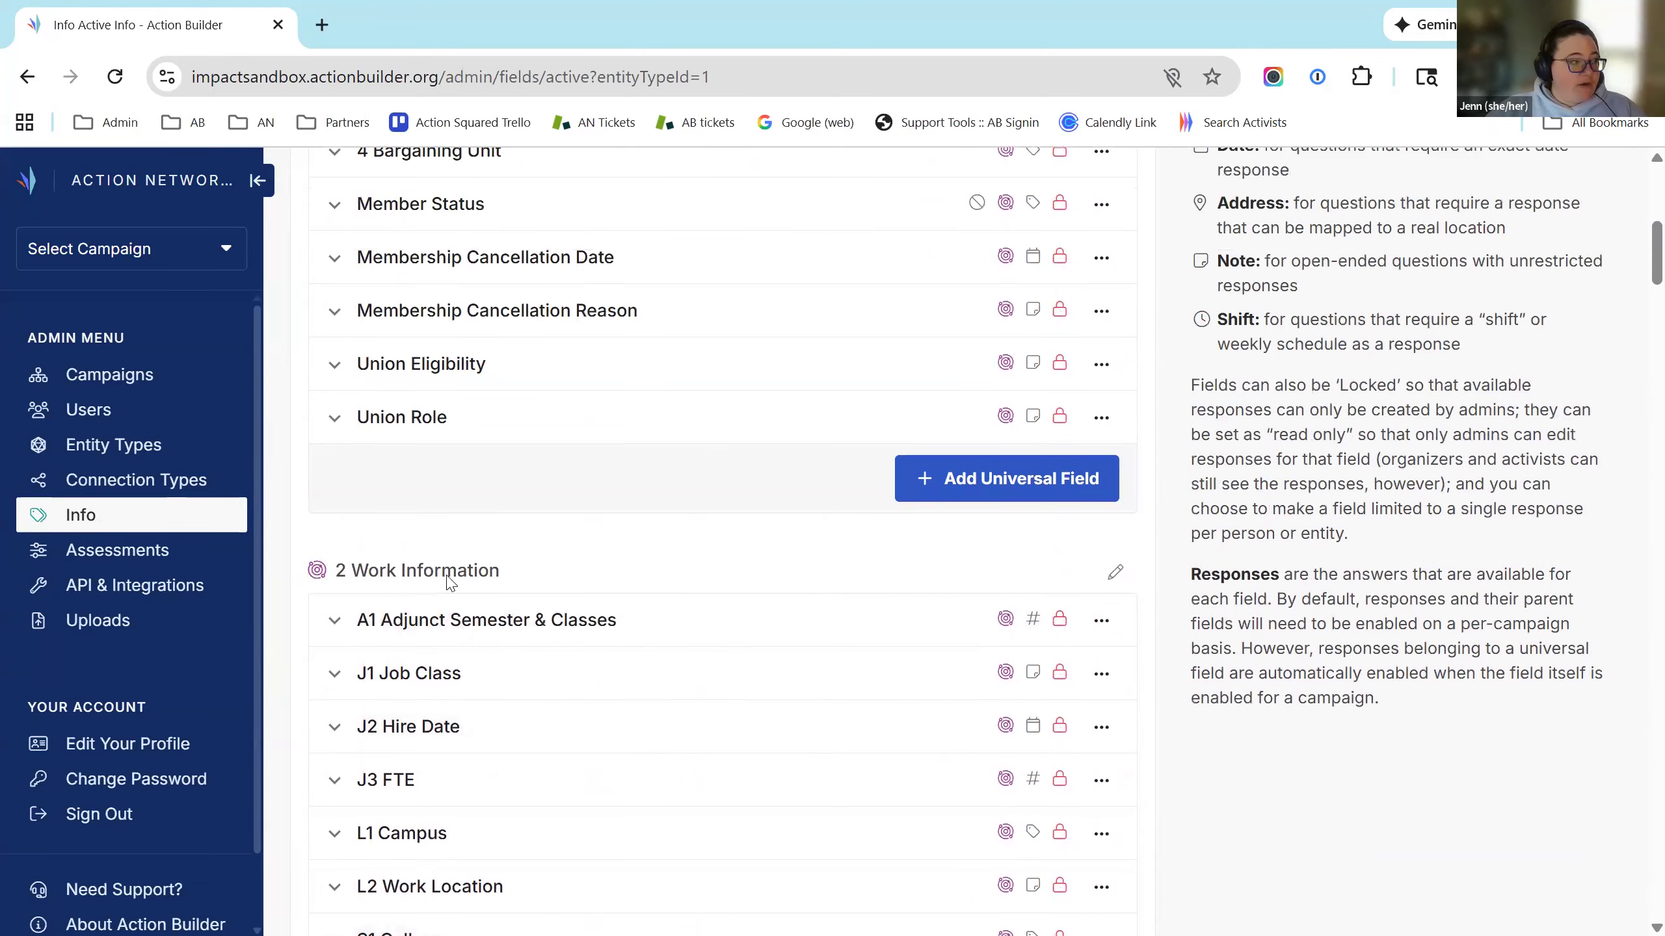
scroll(449, 576, up, 6)
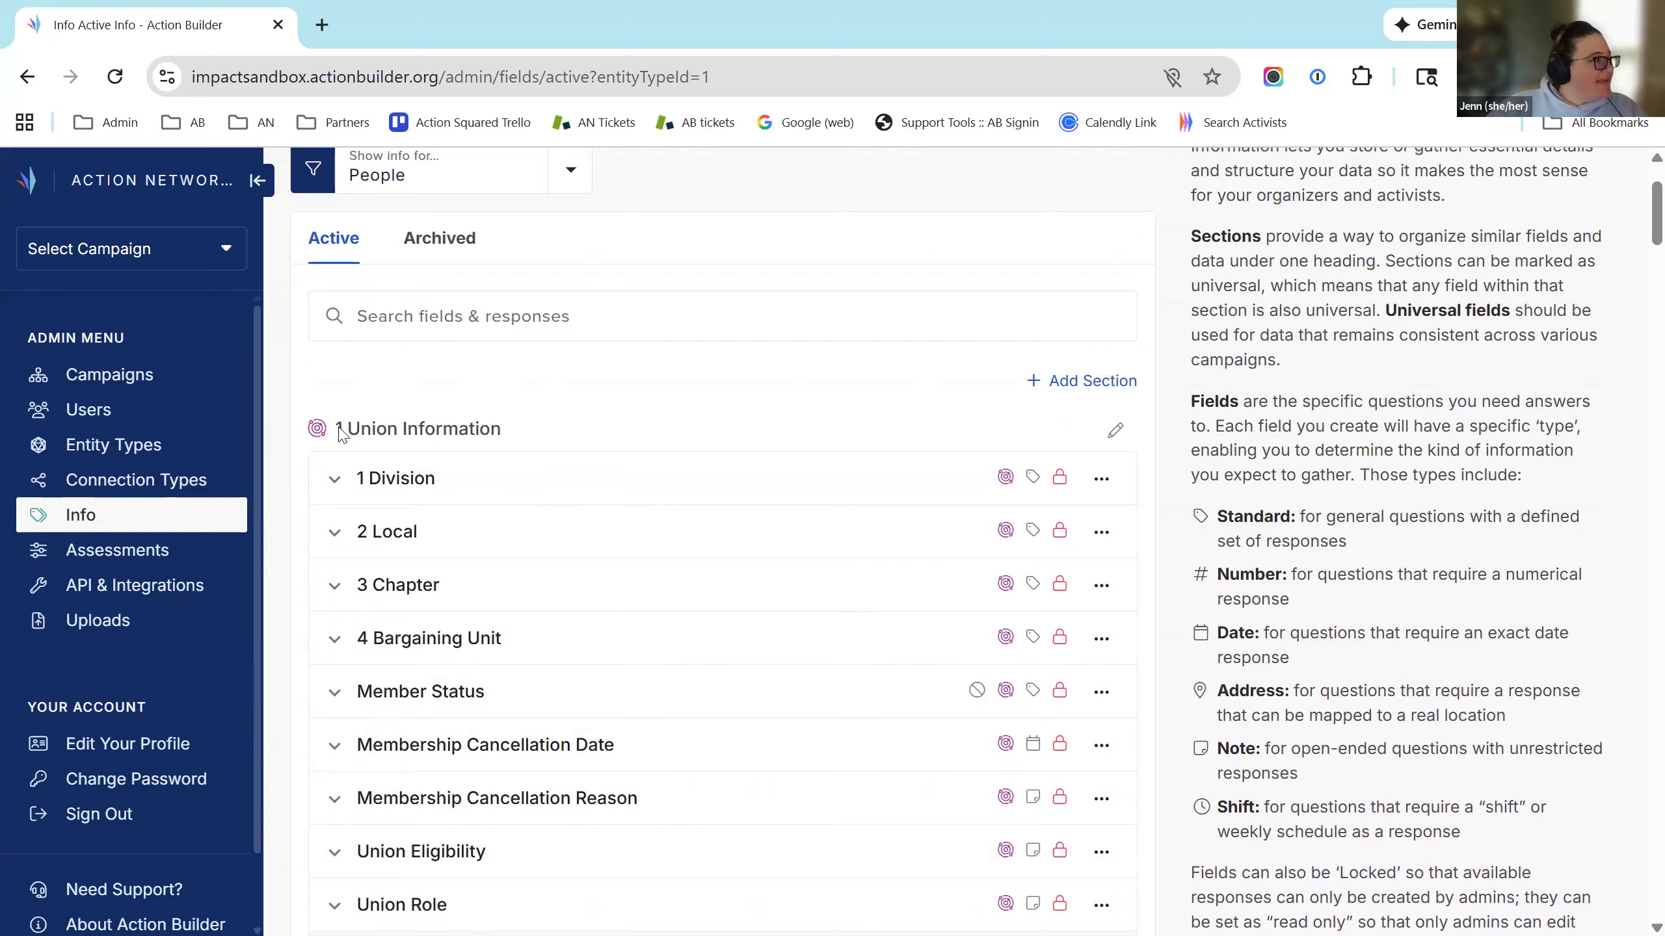
mouse_move(317, 436)
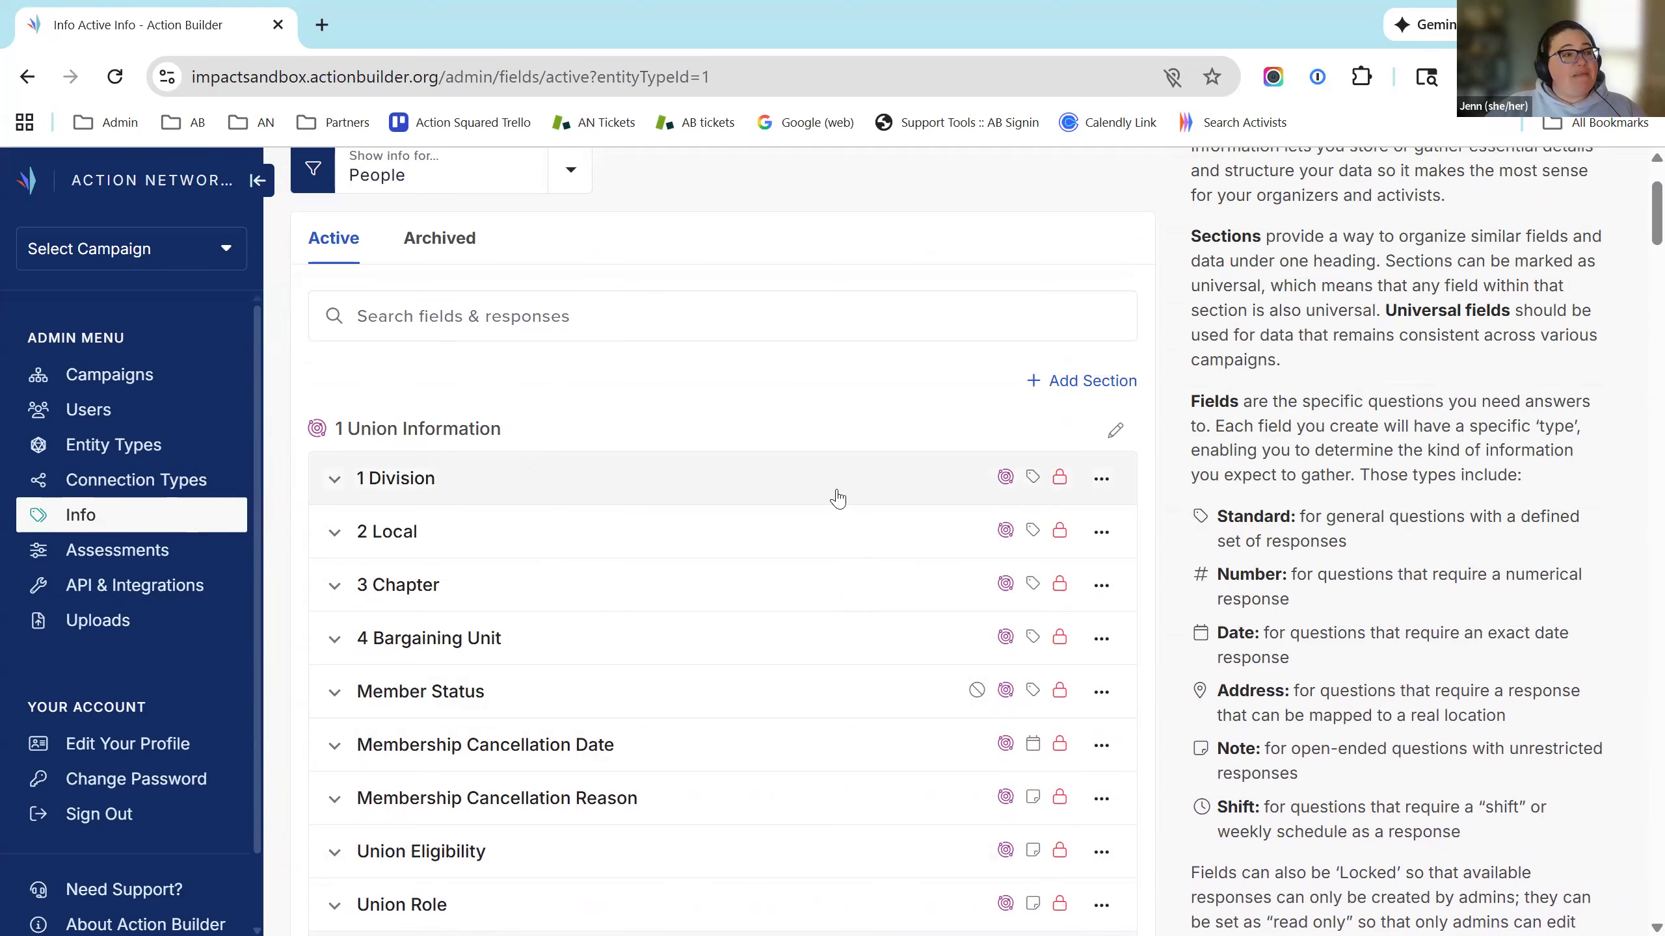
scroll(825, 510, down, 3)
scroll(833, 583, up, 2)
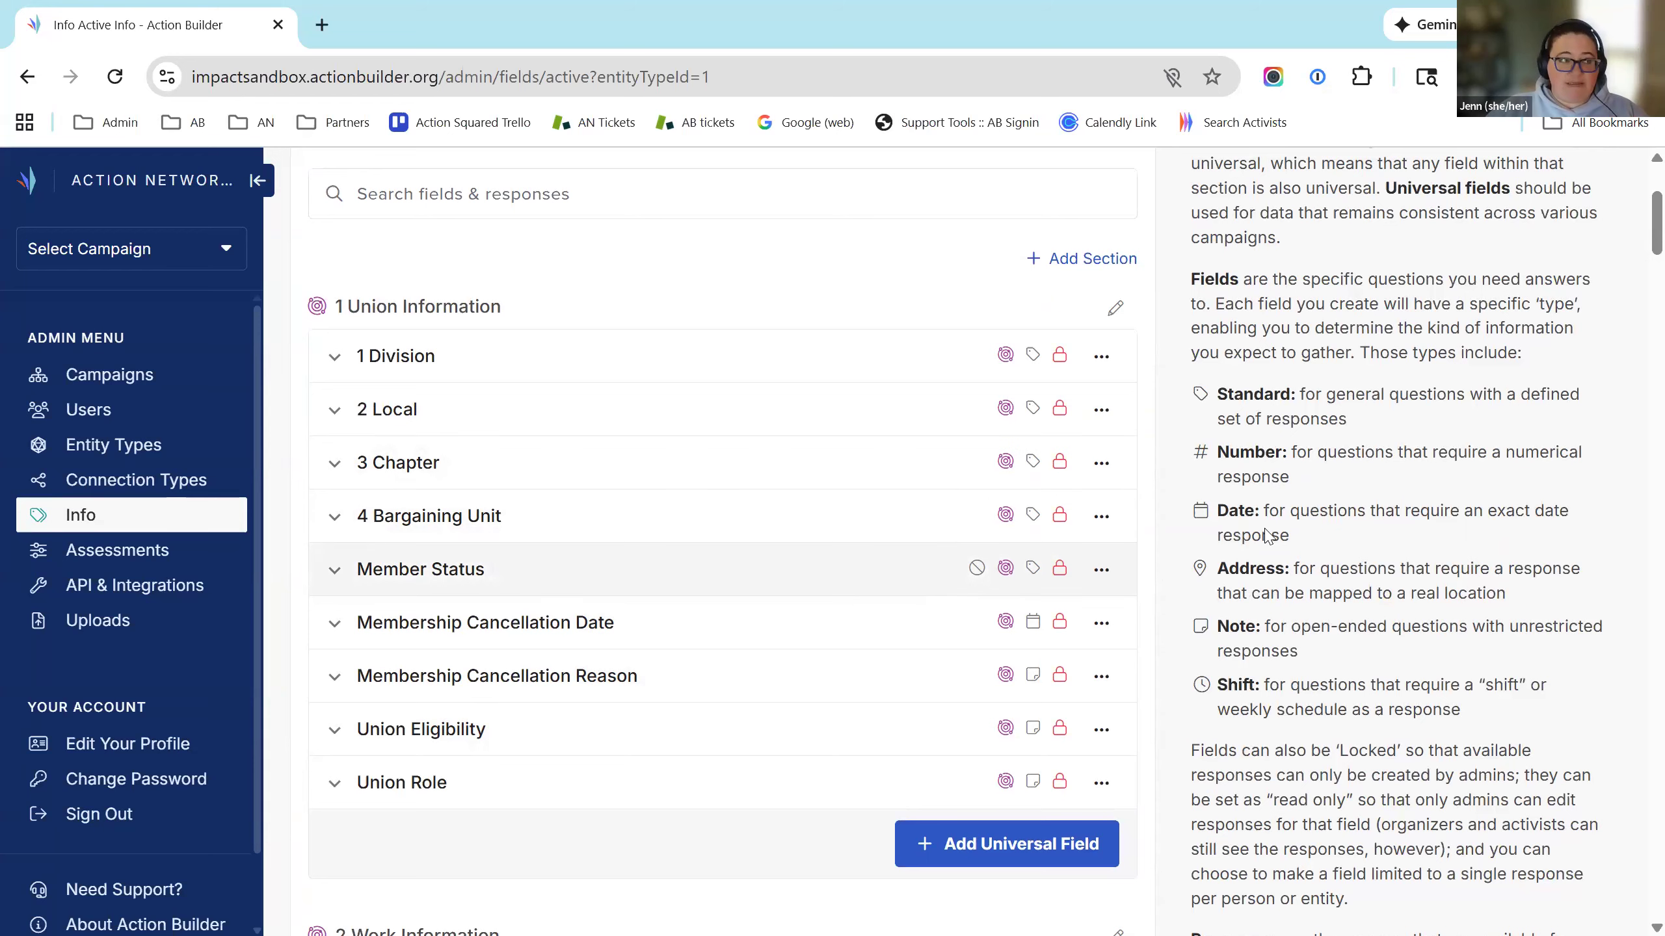
Step: Review the fields in the A1 Section Issues and Activism & Campaign Activity sections
scroll(1304, 545, down, 5)
scroll(1295, 541, down, 6)
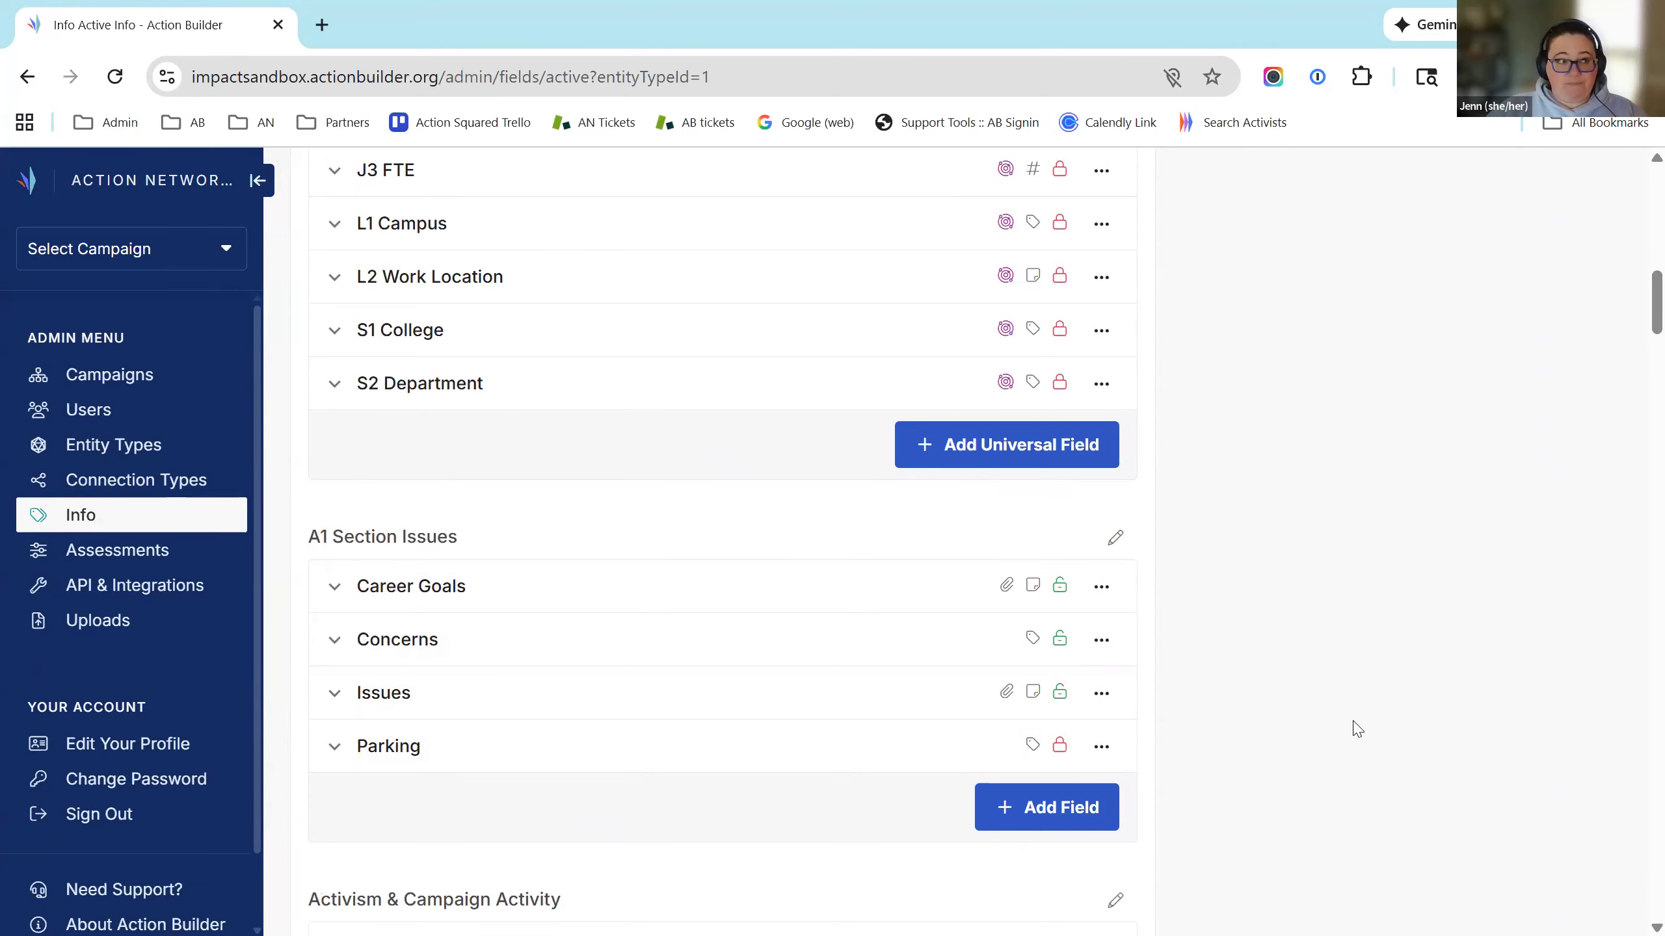
scroll(1341, 699, down, 8)
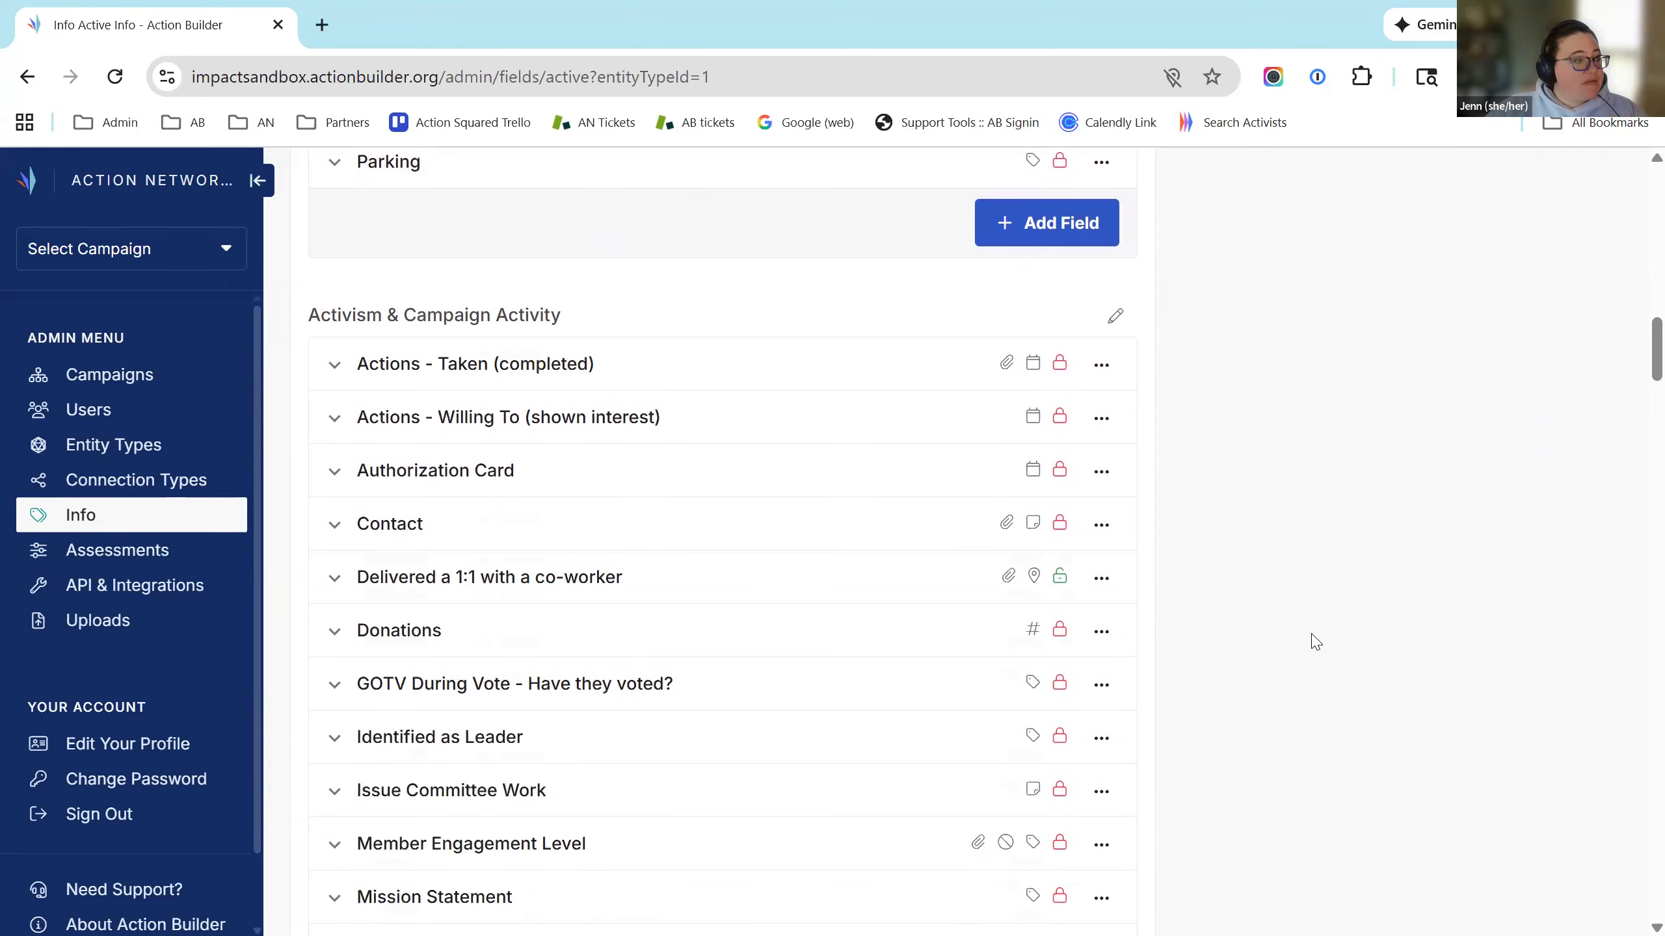
scroll(590, 748, down, 4)
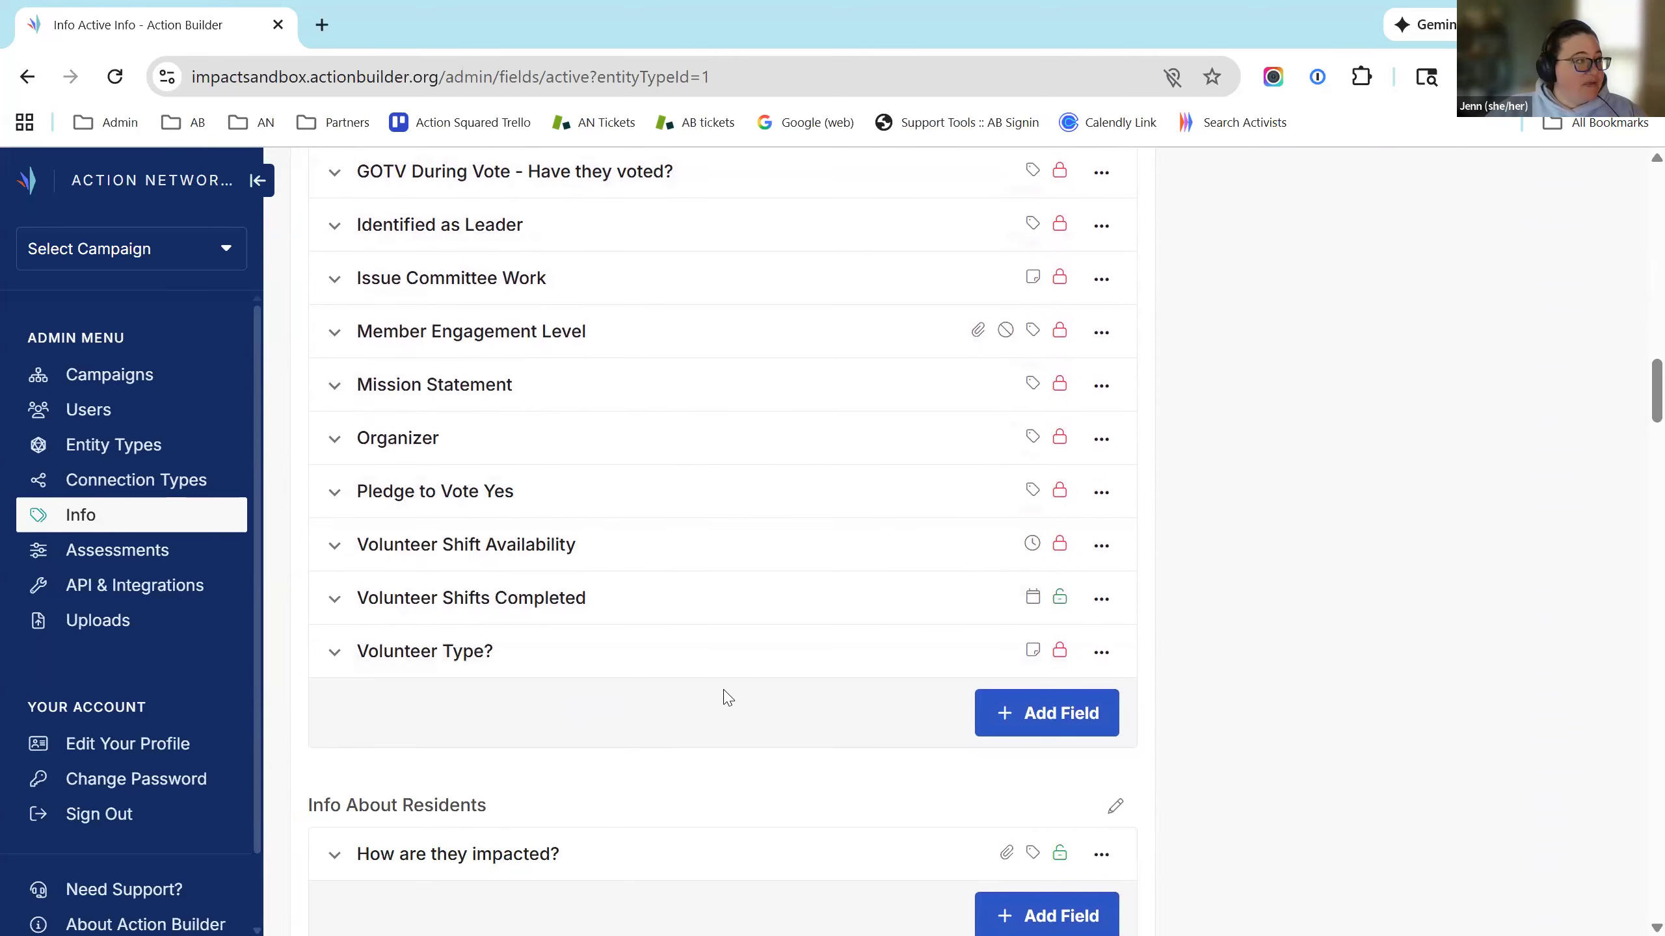
scroll(899, 692, up, 7)
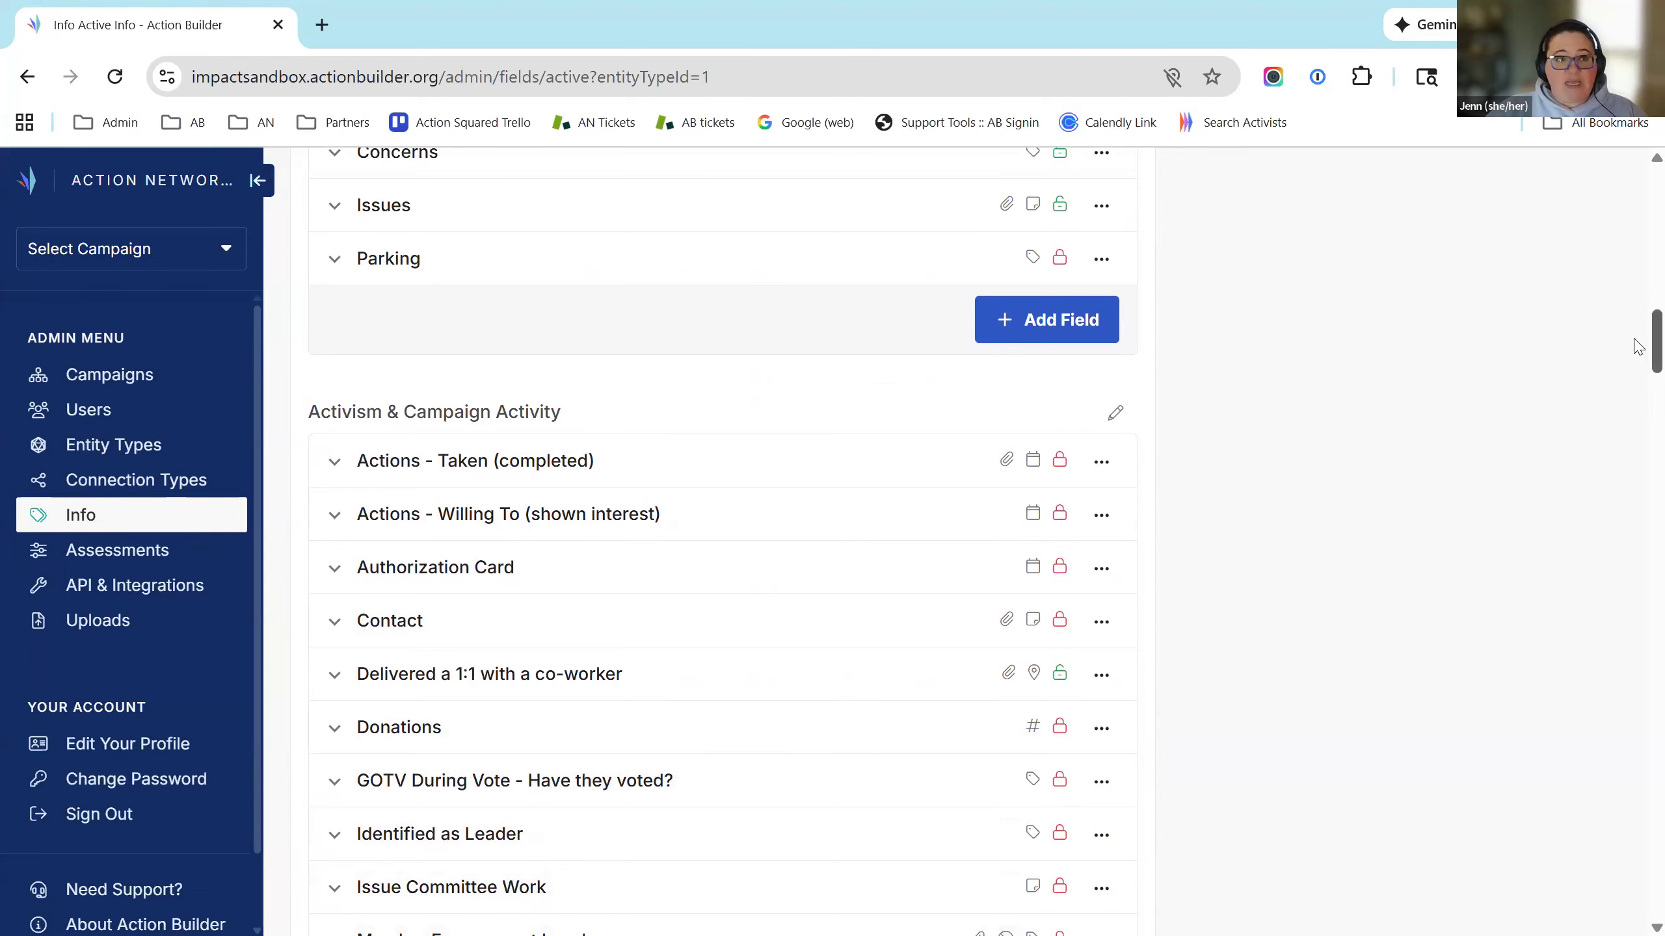
Step: Add a non-universal section named "Training Section!" to the People info and save it
scroll(1636, 289, up, 1)
scroll(1637, 289, up, 18)
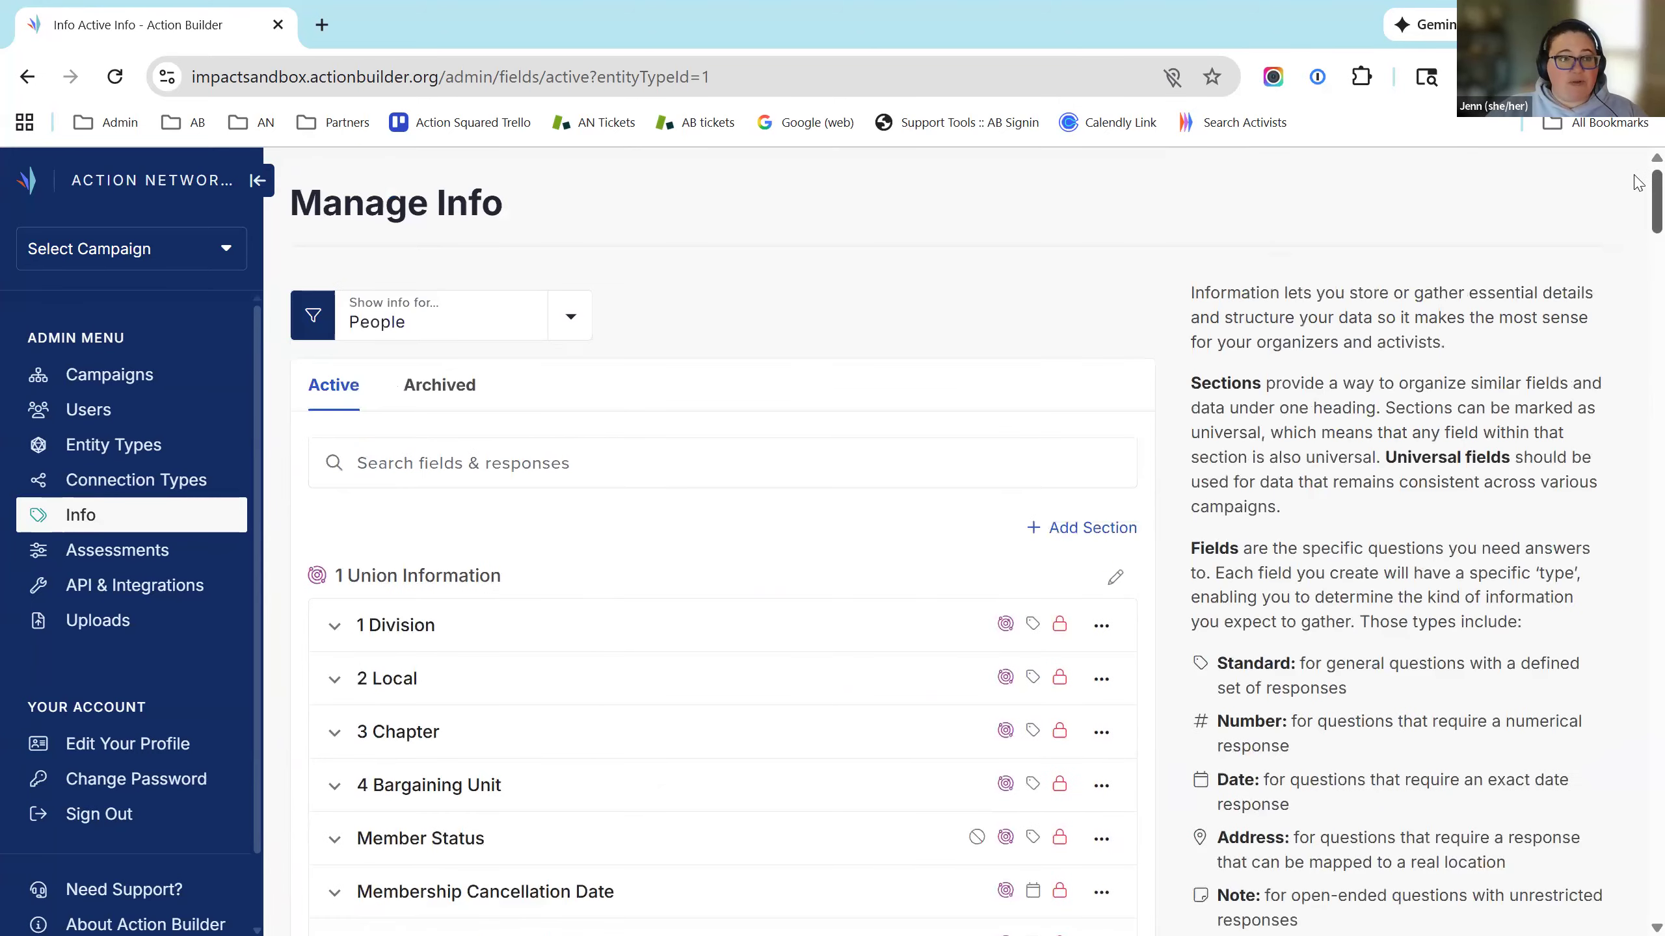
click(1092, 533)
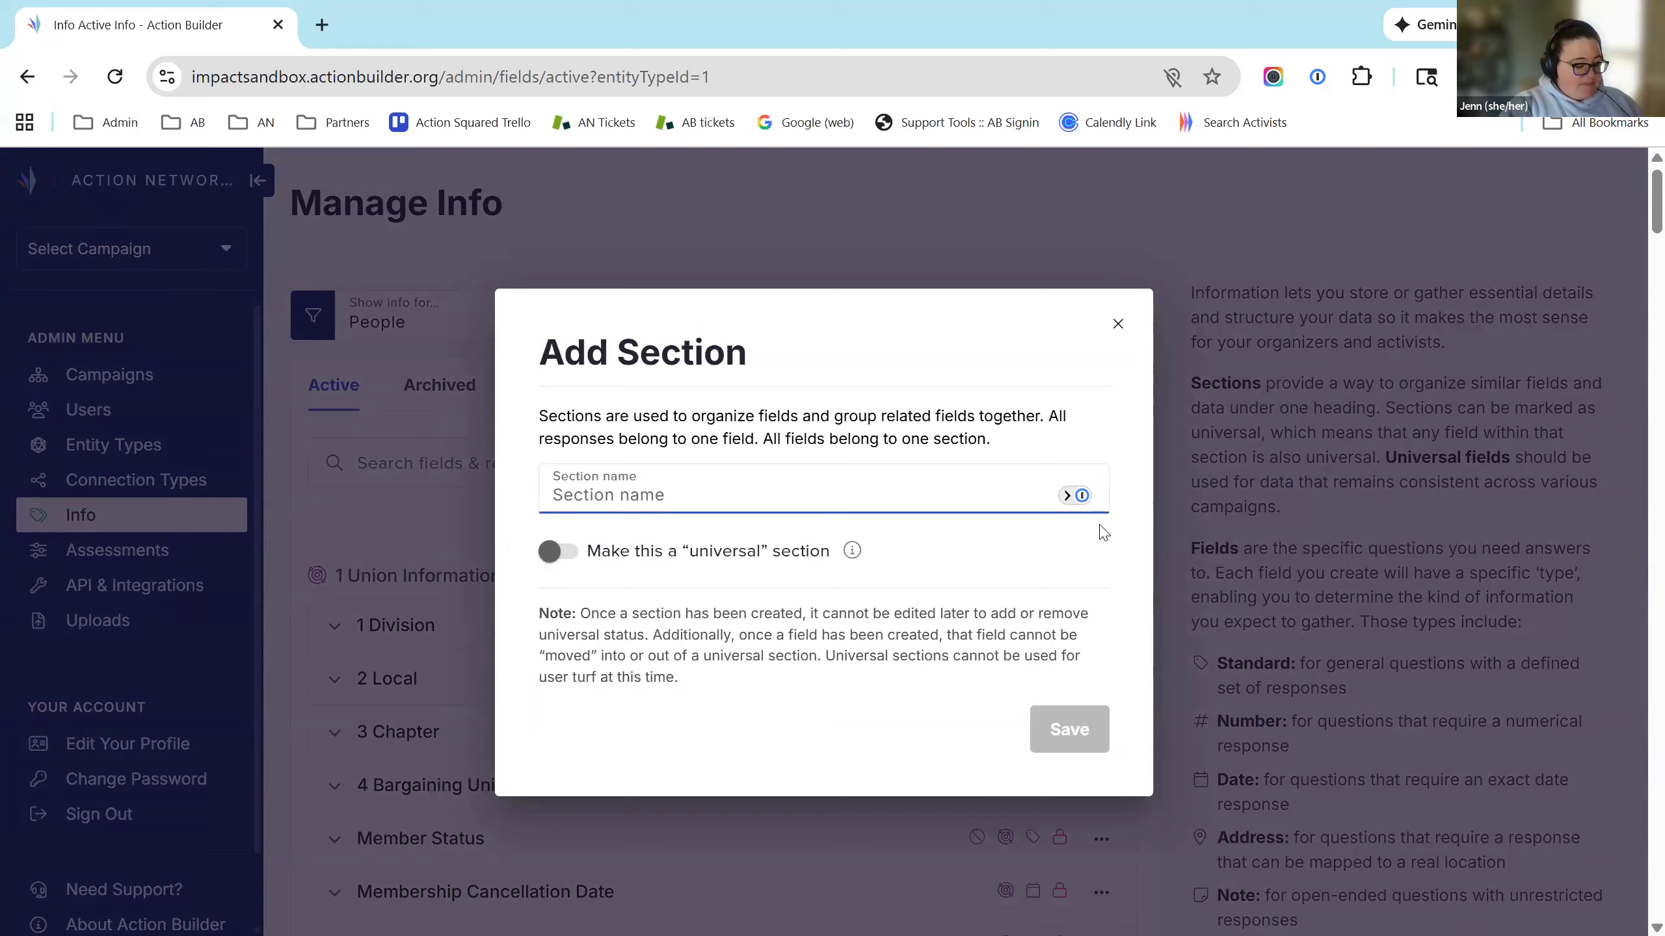
text(Training Section!)
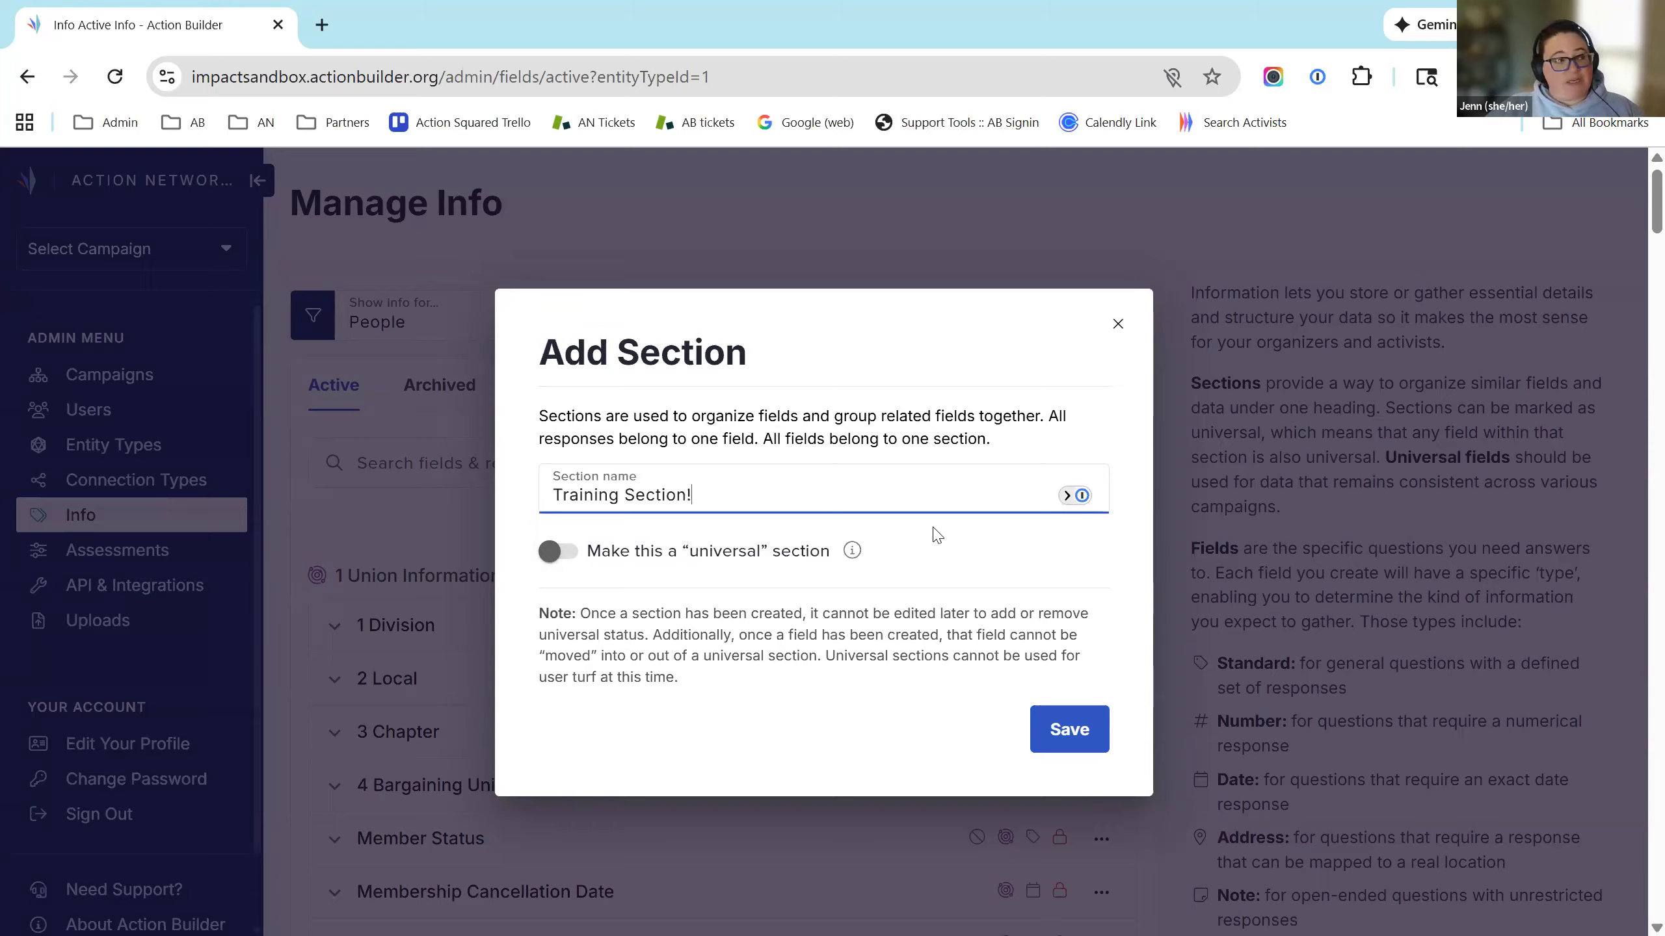
click(1077, 735)
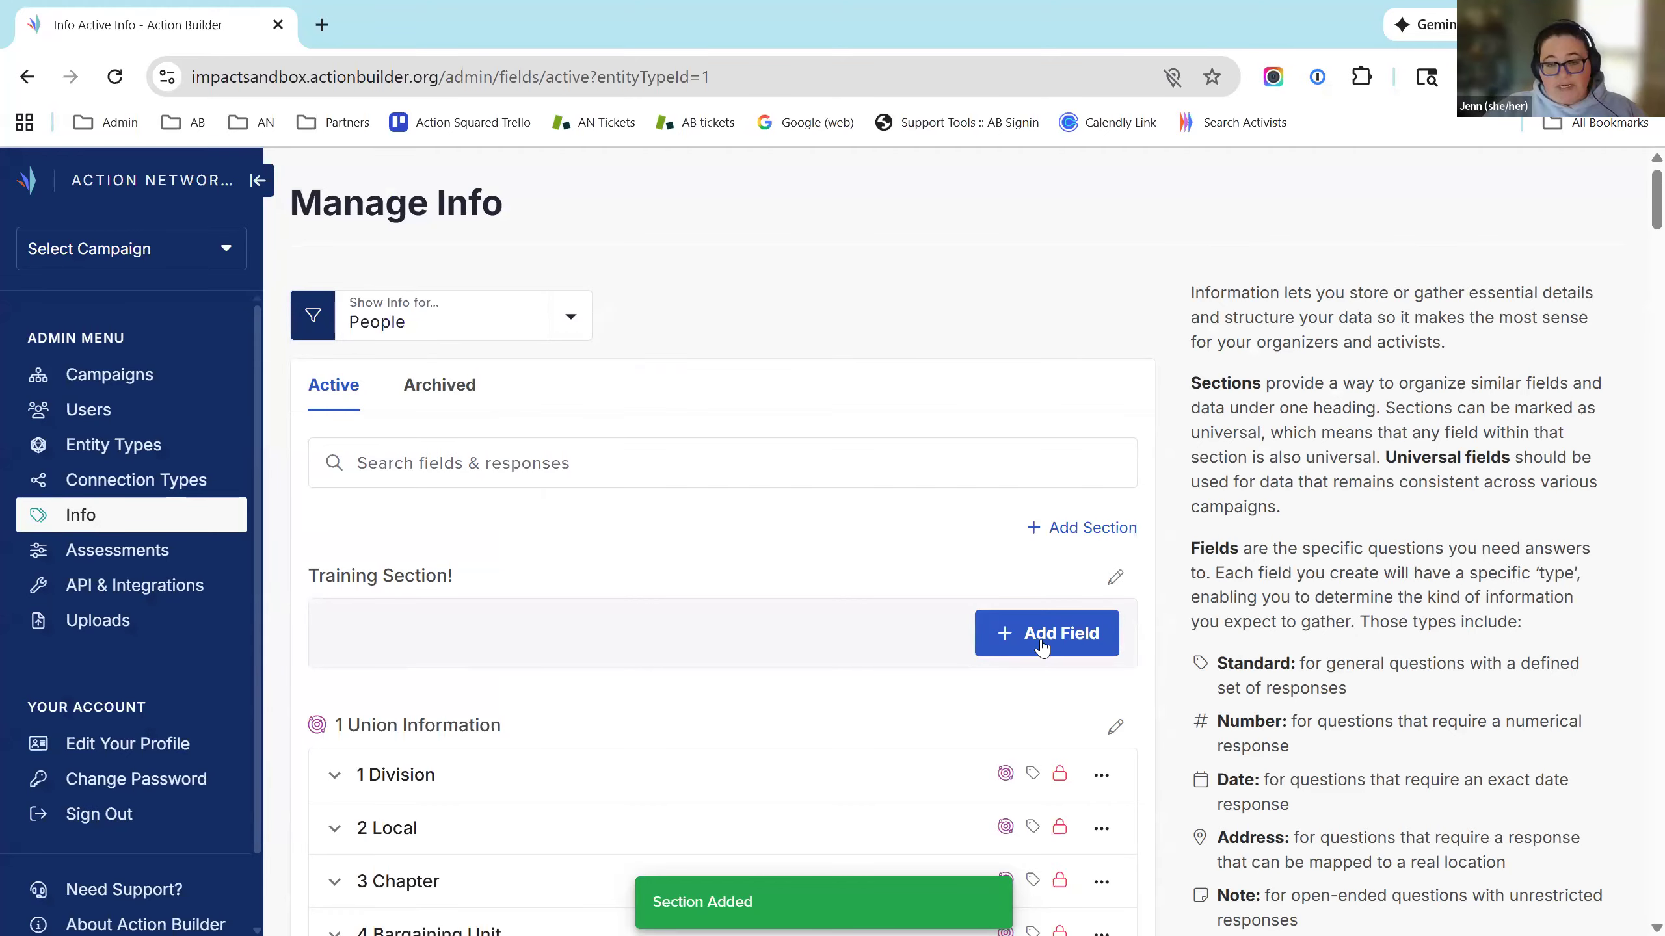
Step: Examine how number and letter prefixes order the sections and fields in 1 Union Information and 2 Work Information
scroll(1291, 631, down, 2)
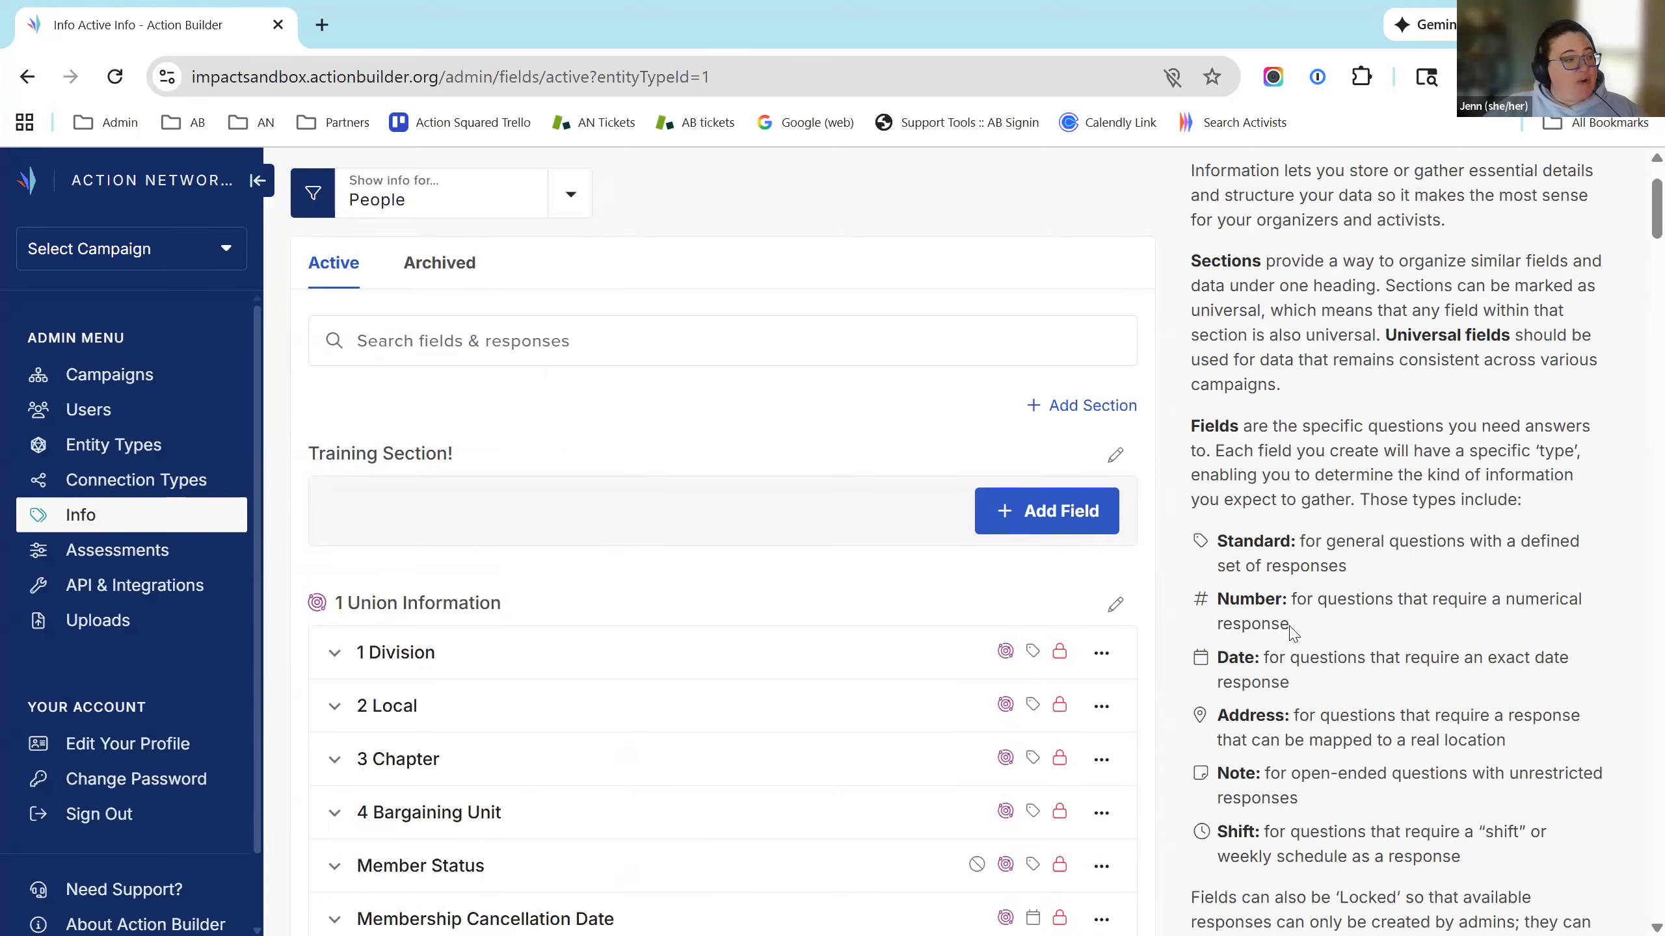
drag(333, 603, 354, 614)
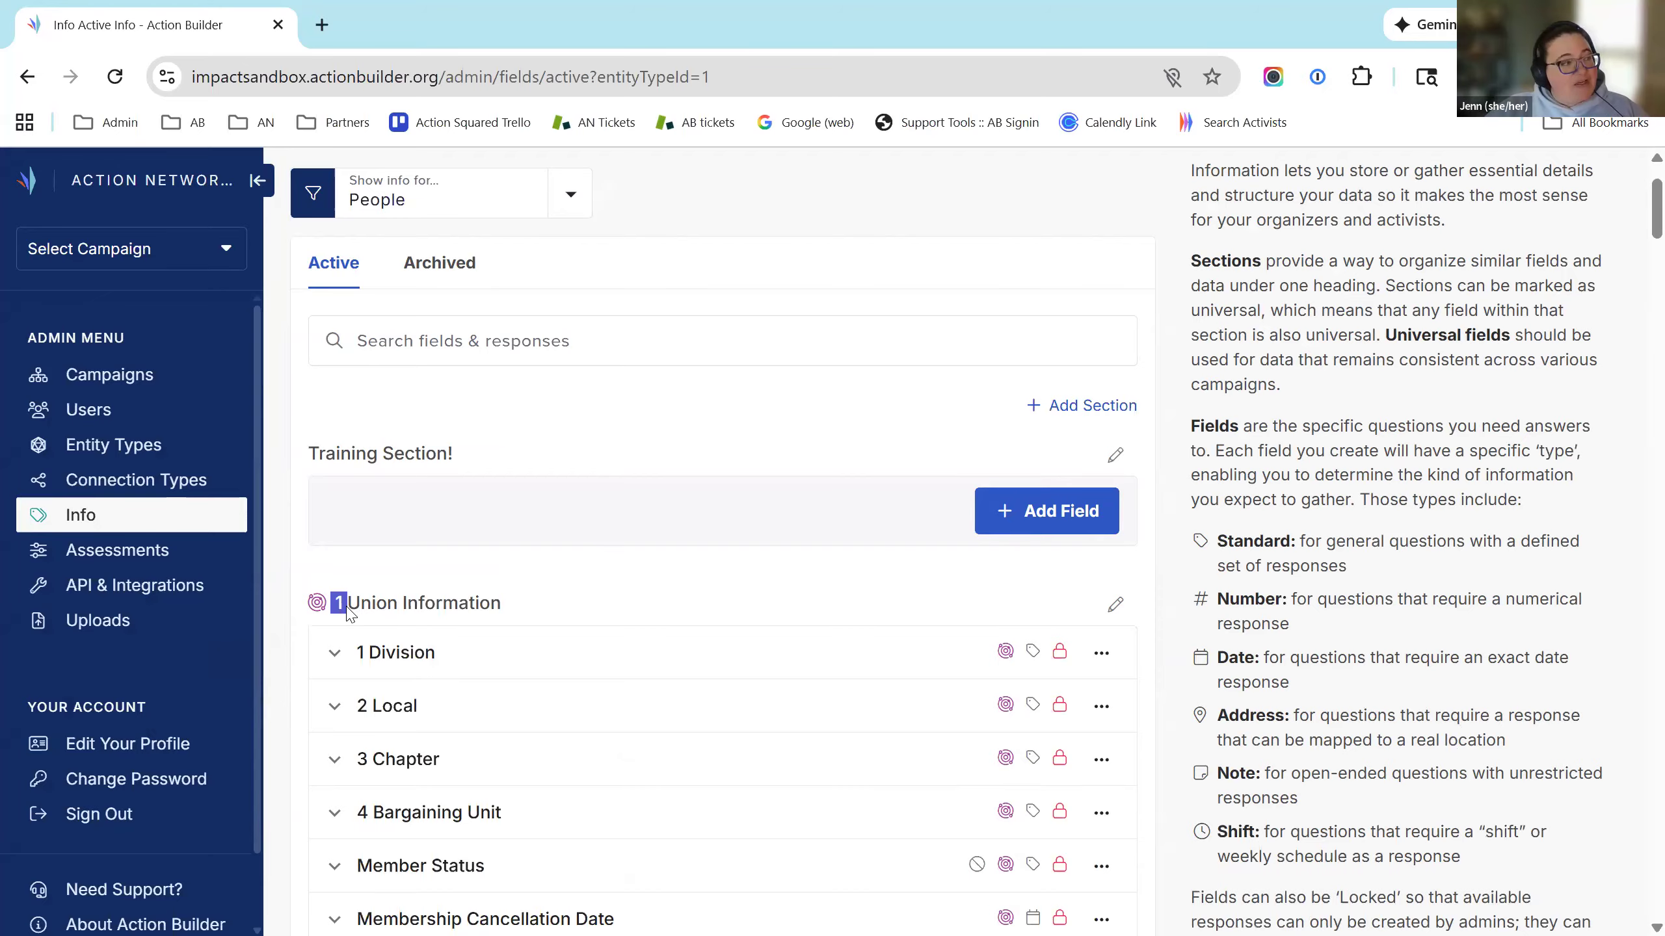
scroll(367, 701, down, 9)
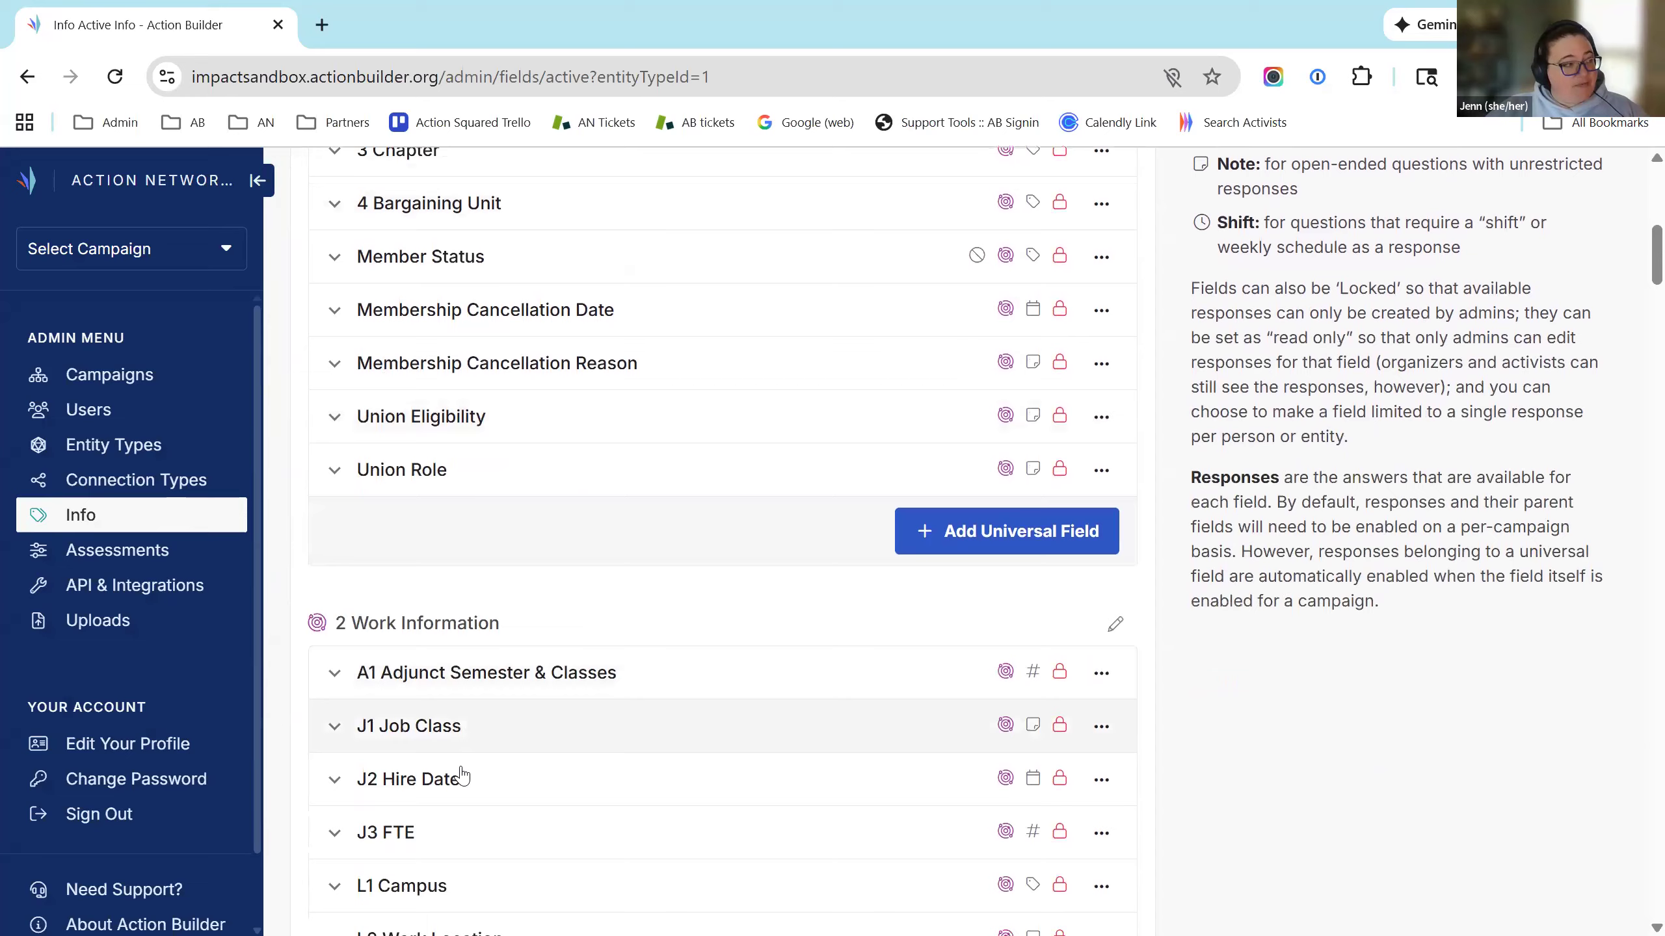
scroll(1010, 736, down, 4)
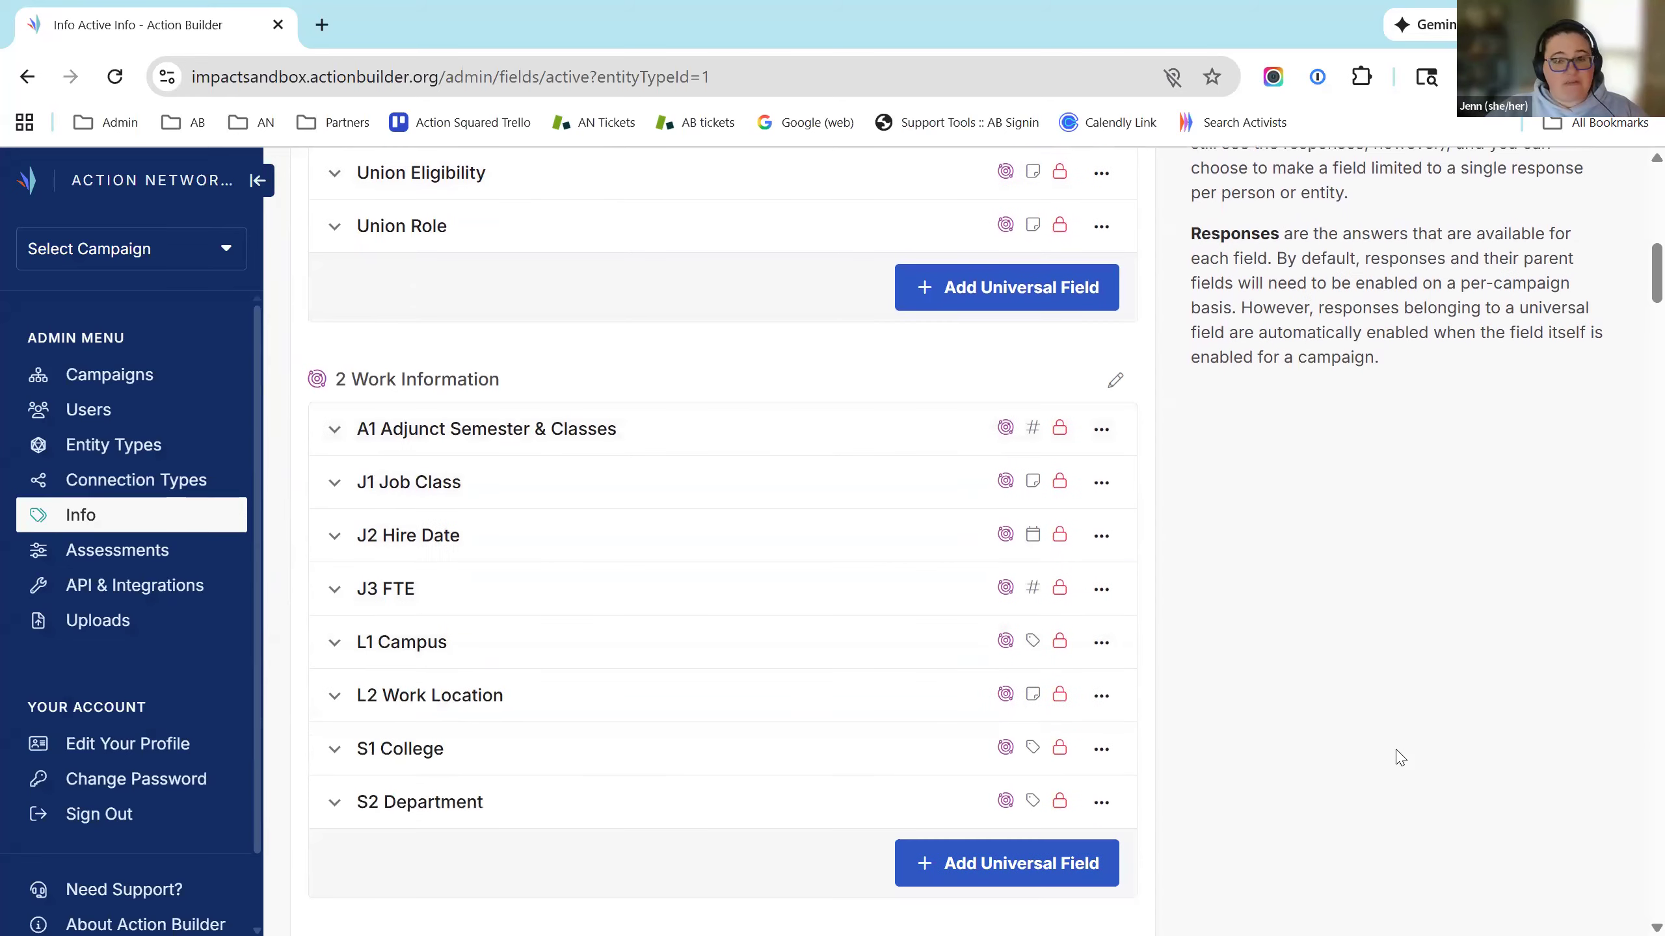
scroll(1501, 785, up, 7)
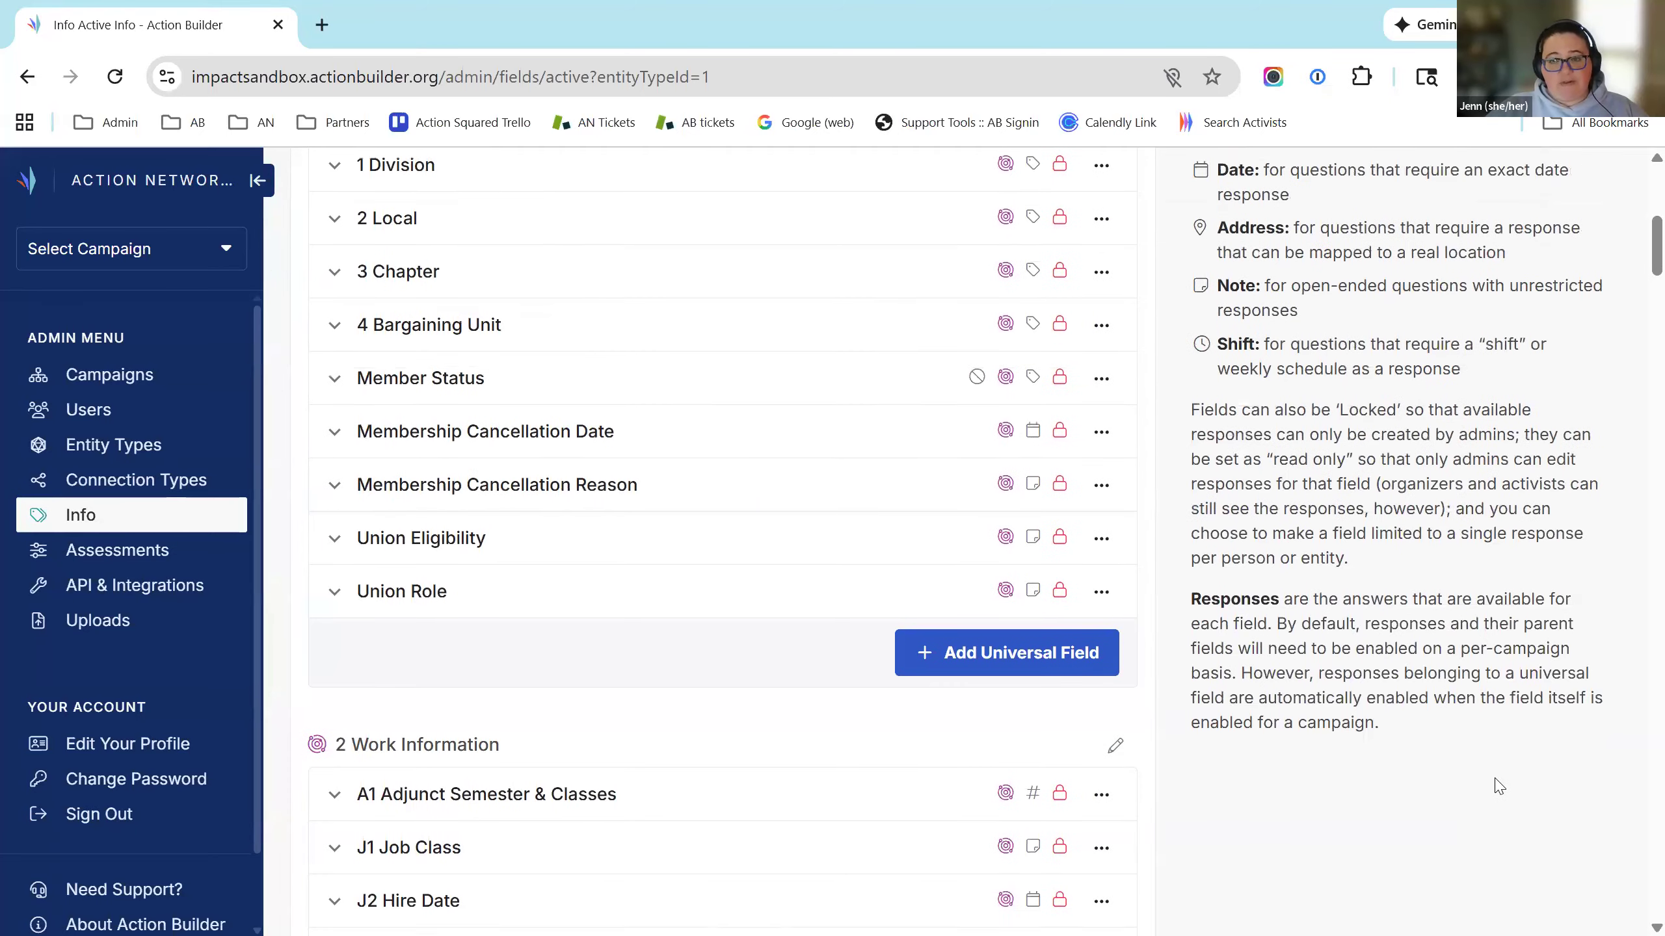
scroll(1498, 785, up, 7)
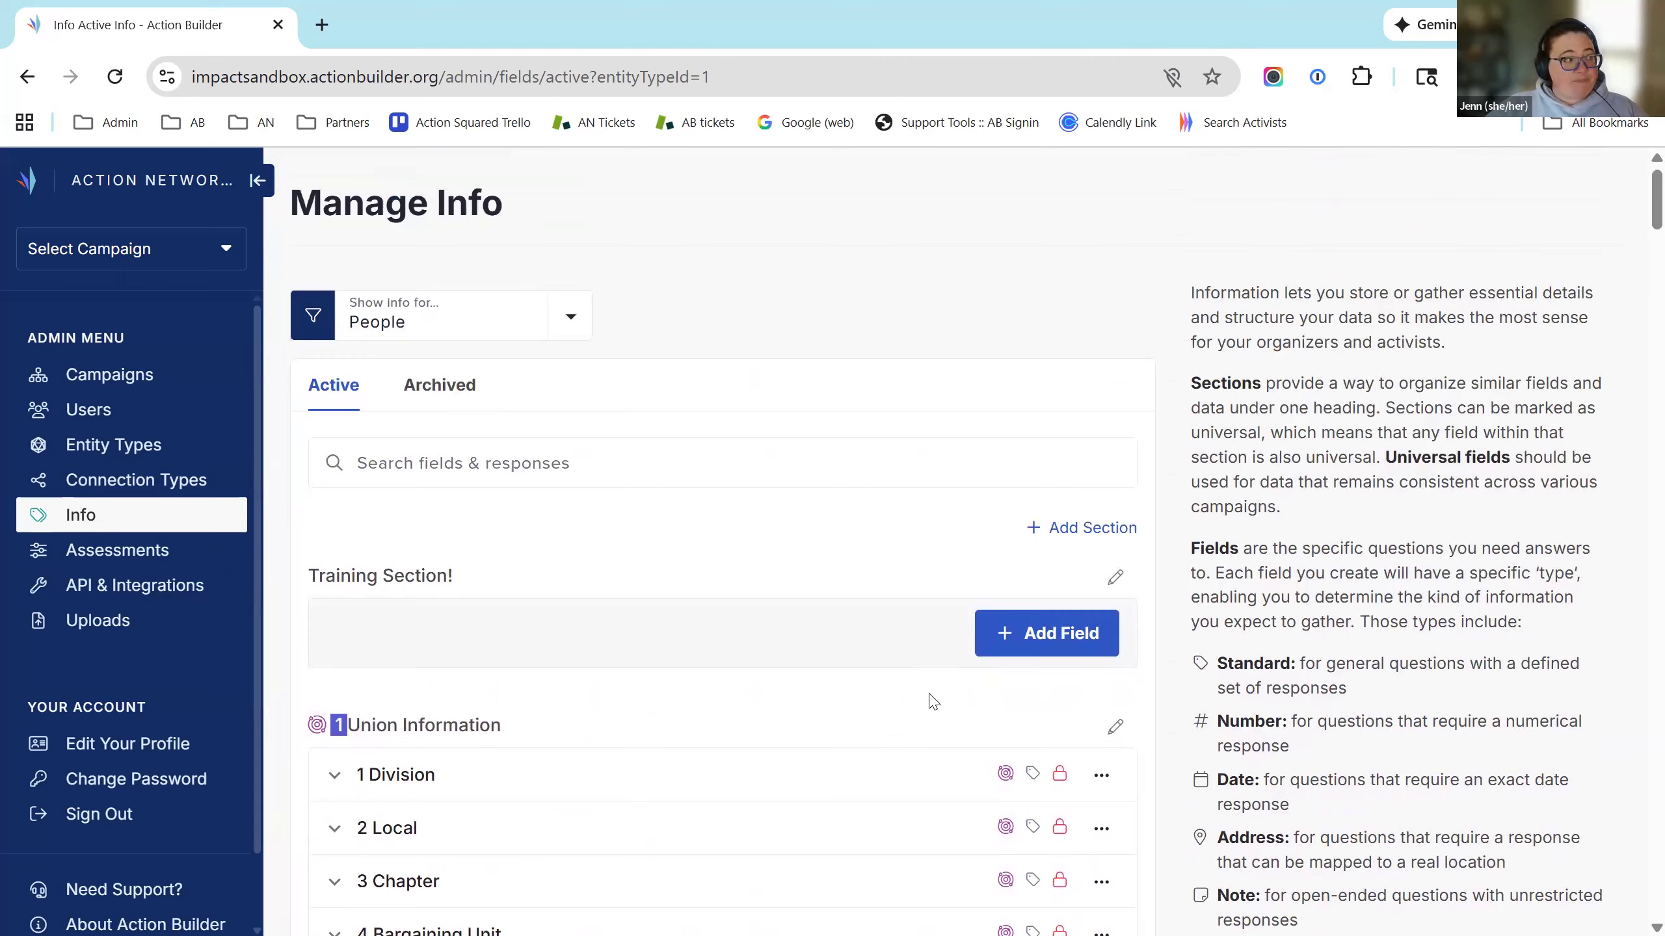
Step: Start a new field in Training Section! named "Action Builder Data Training" with the field type Date
click(1070, 646)
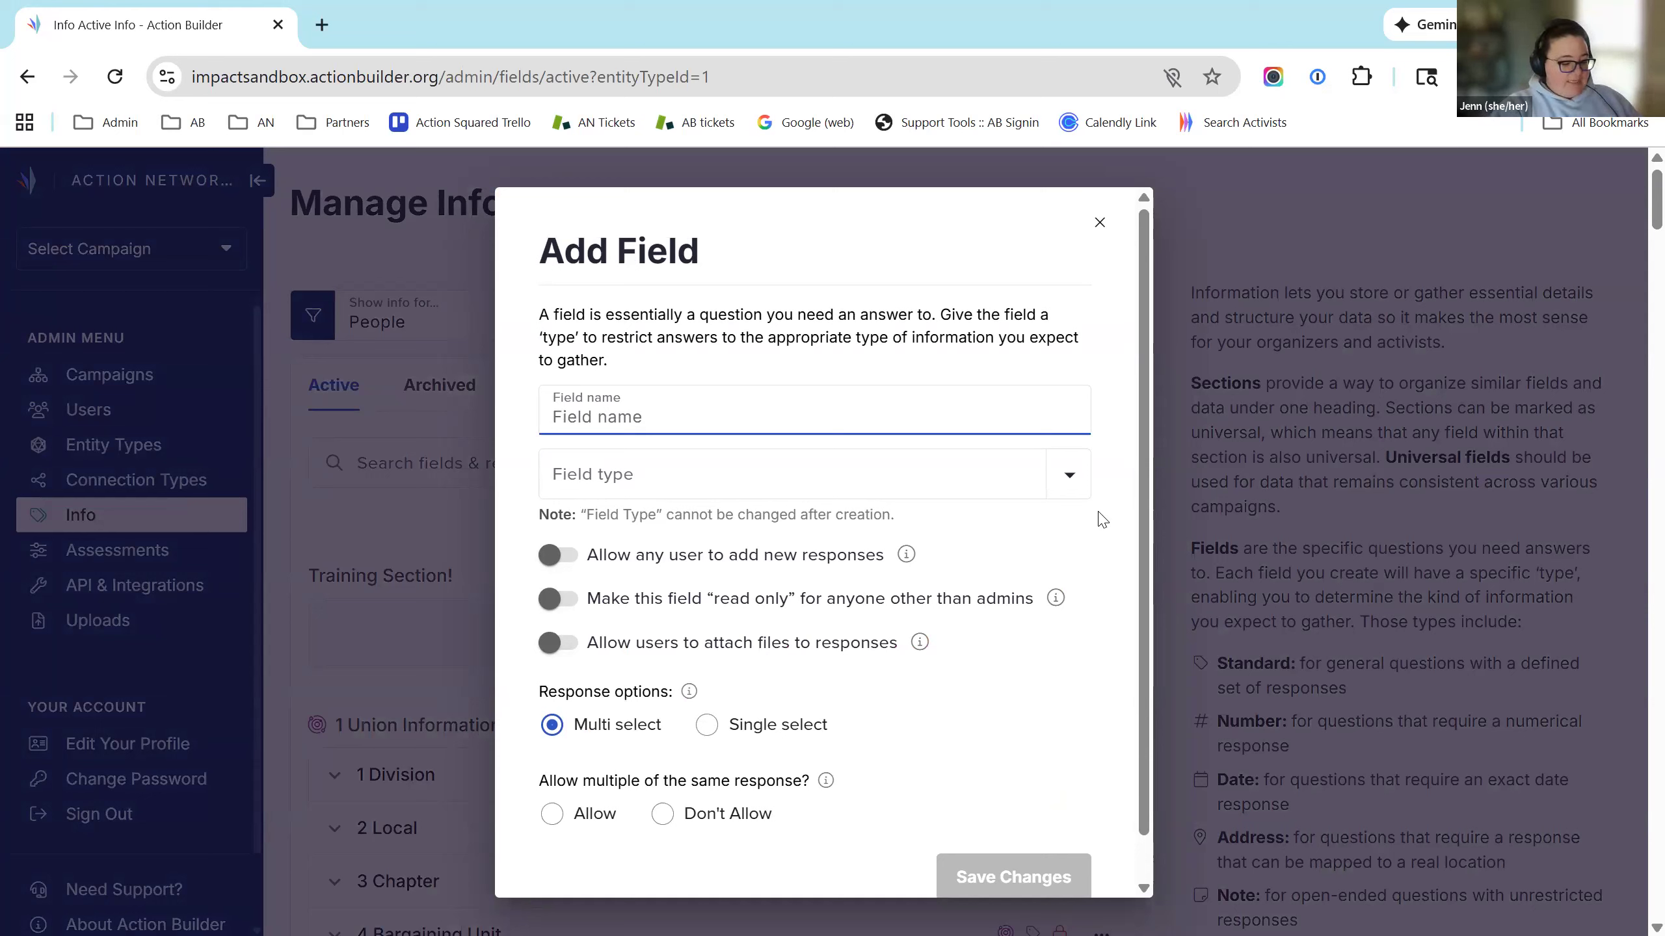
text(Ac)
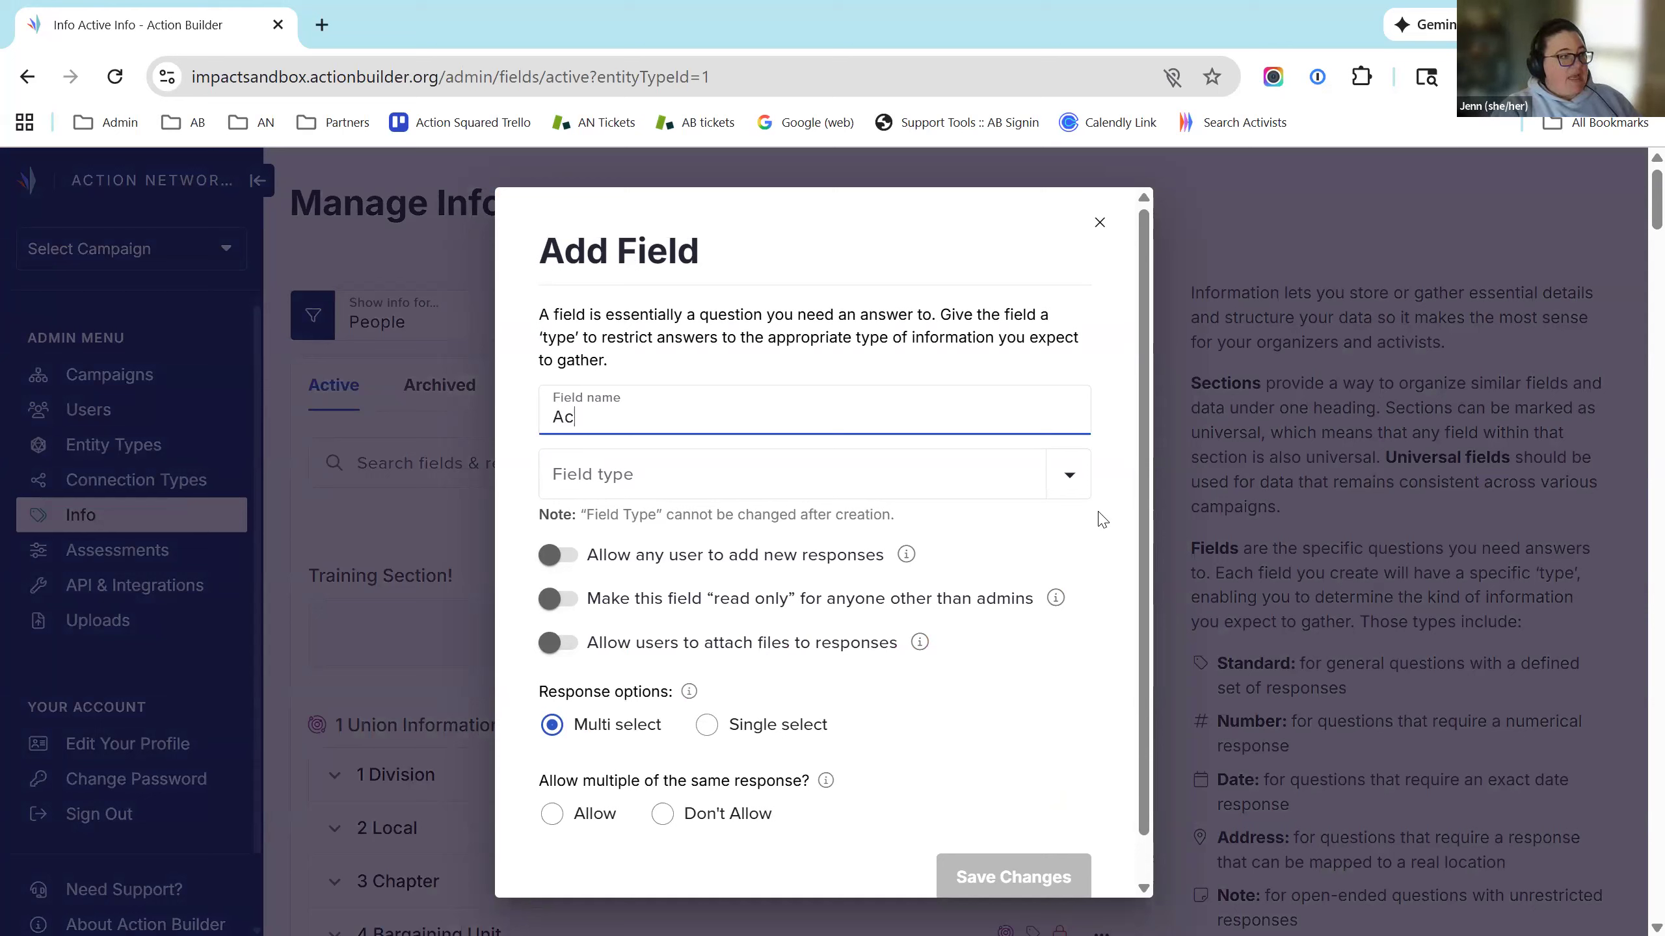
text(tion Builder Data Training)
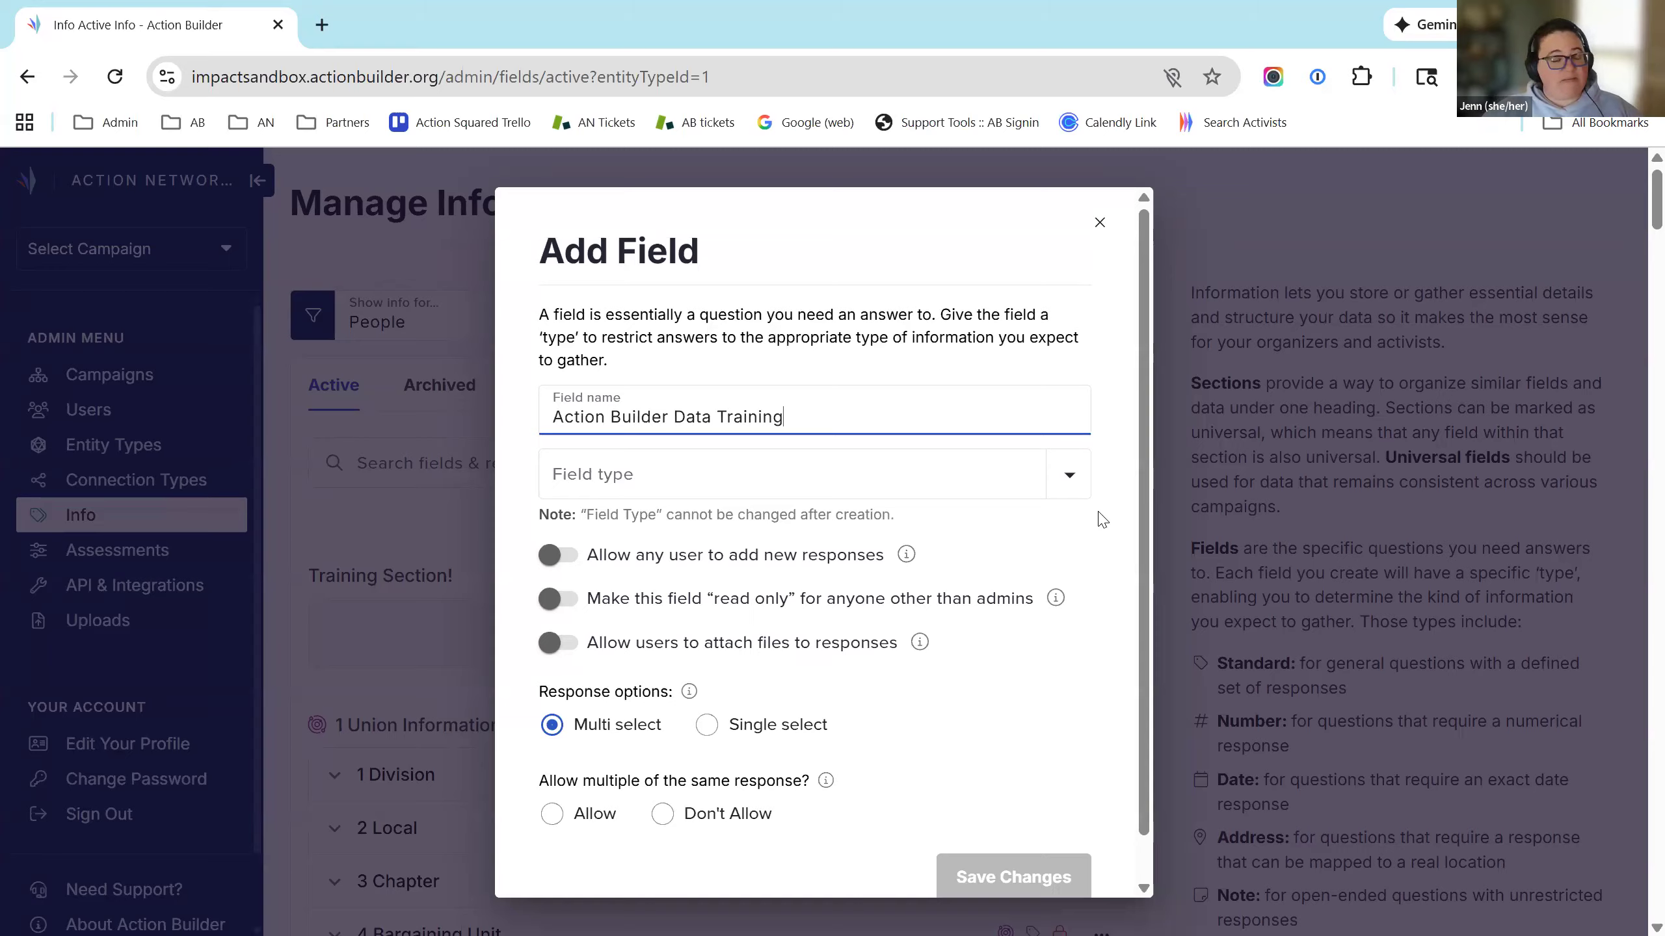
click(1063, 477)
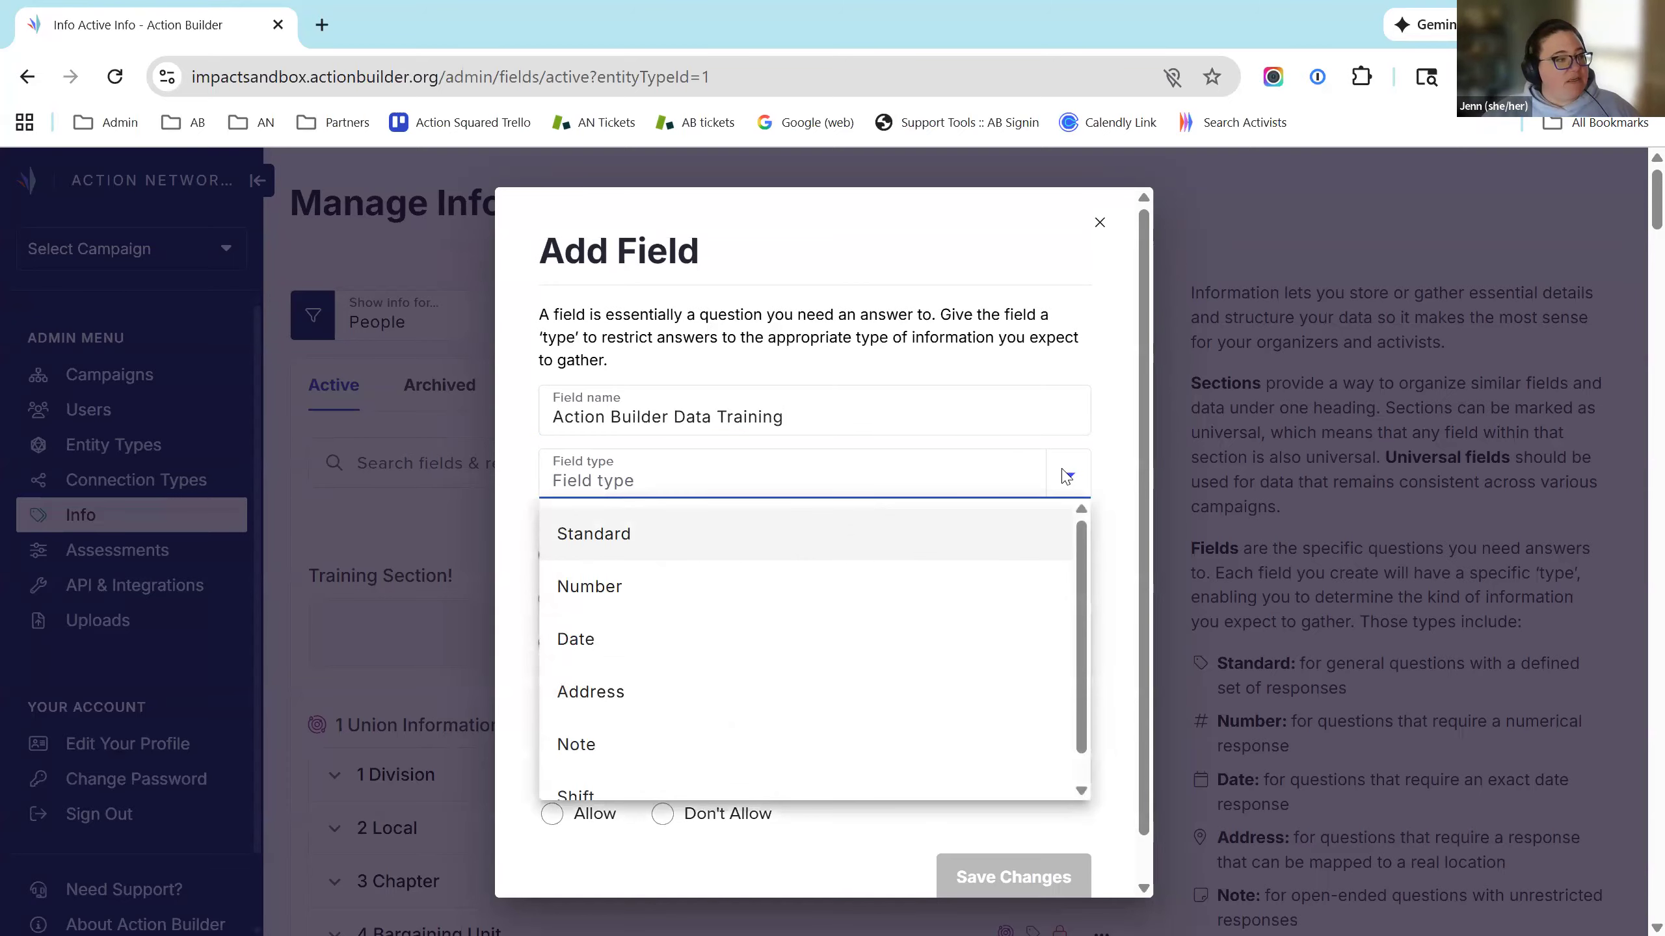
click(580, 640)
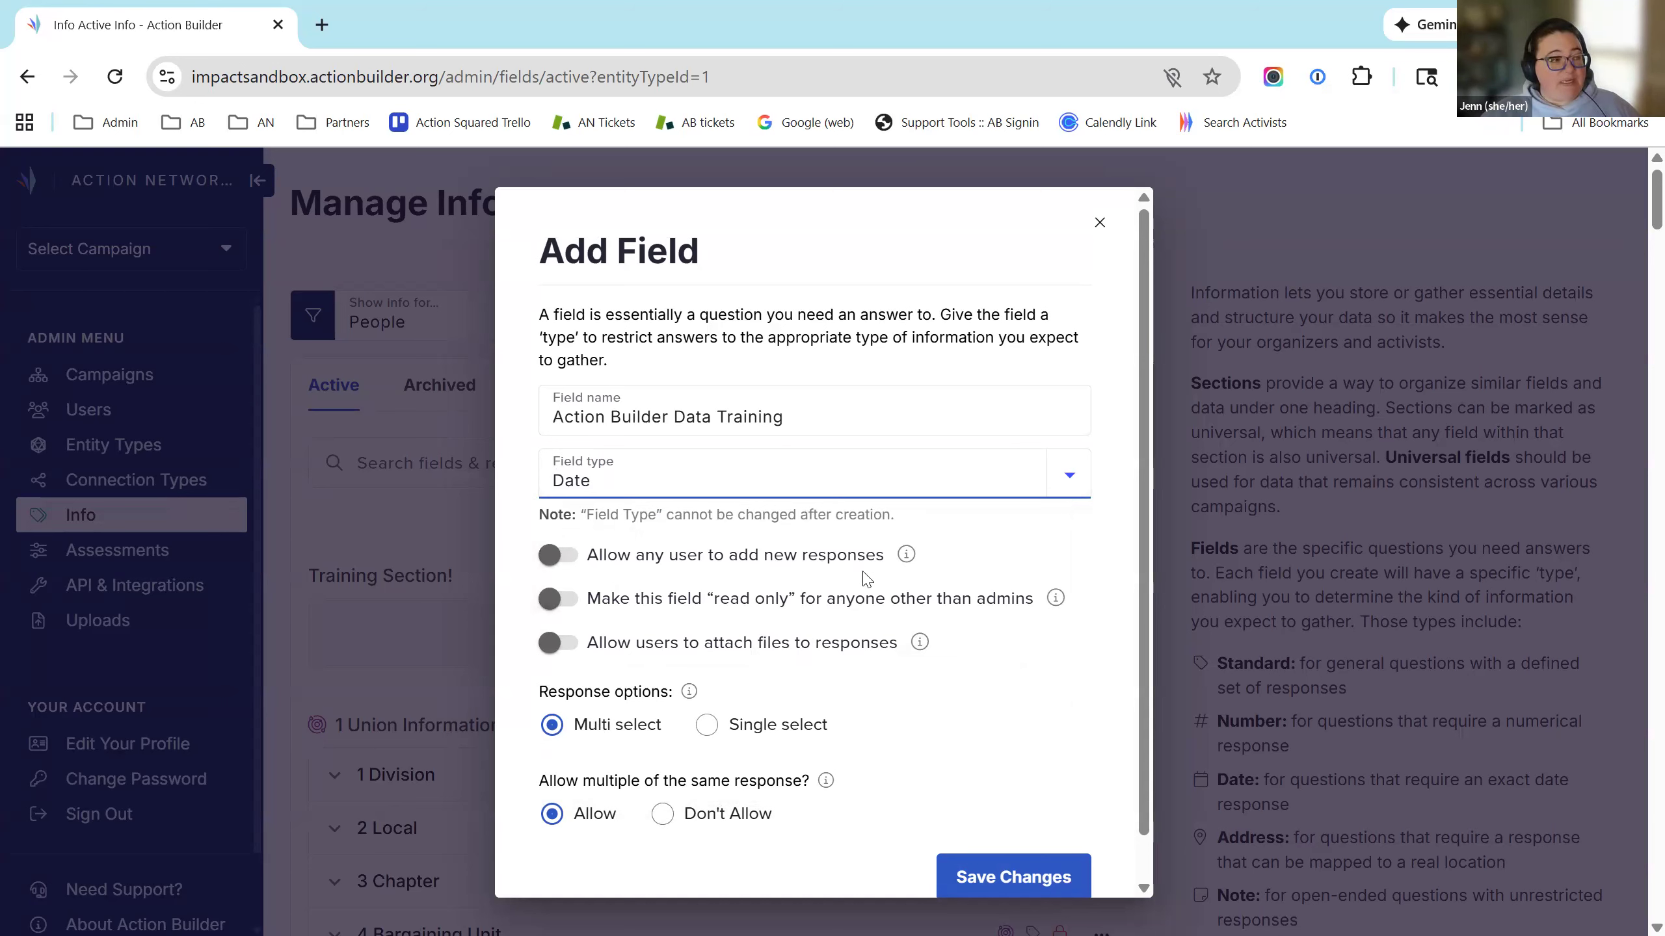
Step: Try out the options for letting any user add new responses and making the field read only, switching each back off
mouse_move(904, 561)
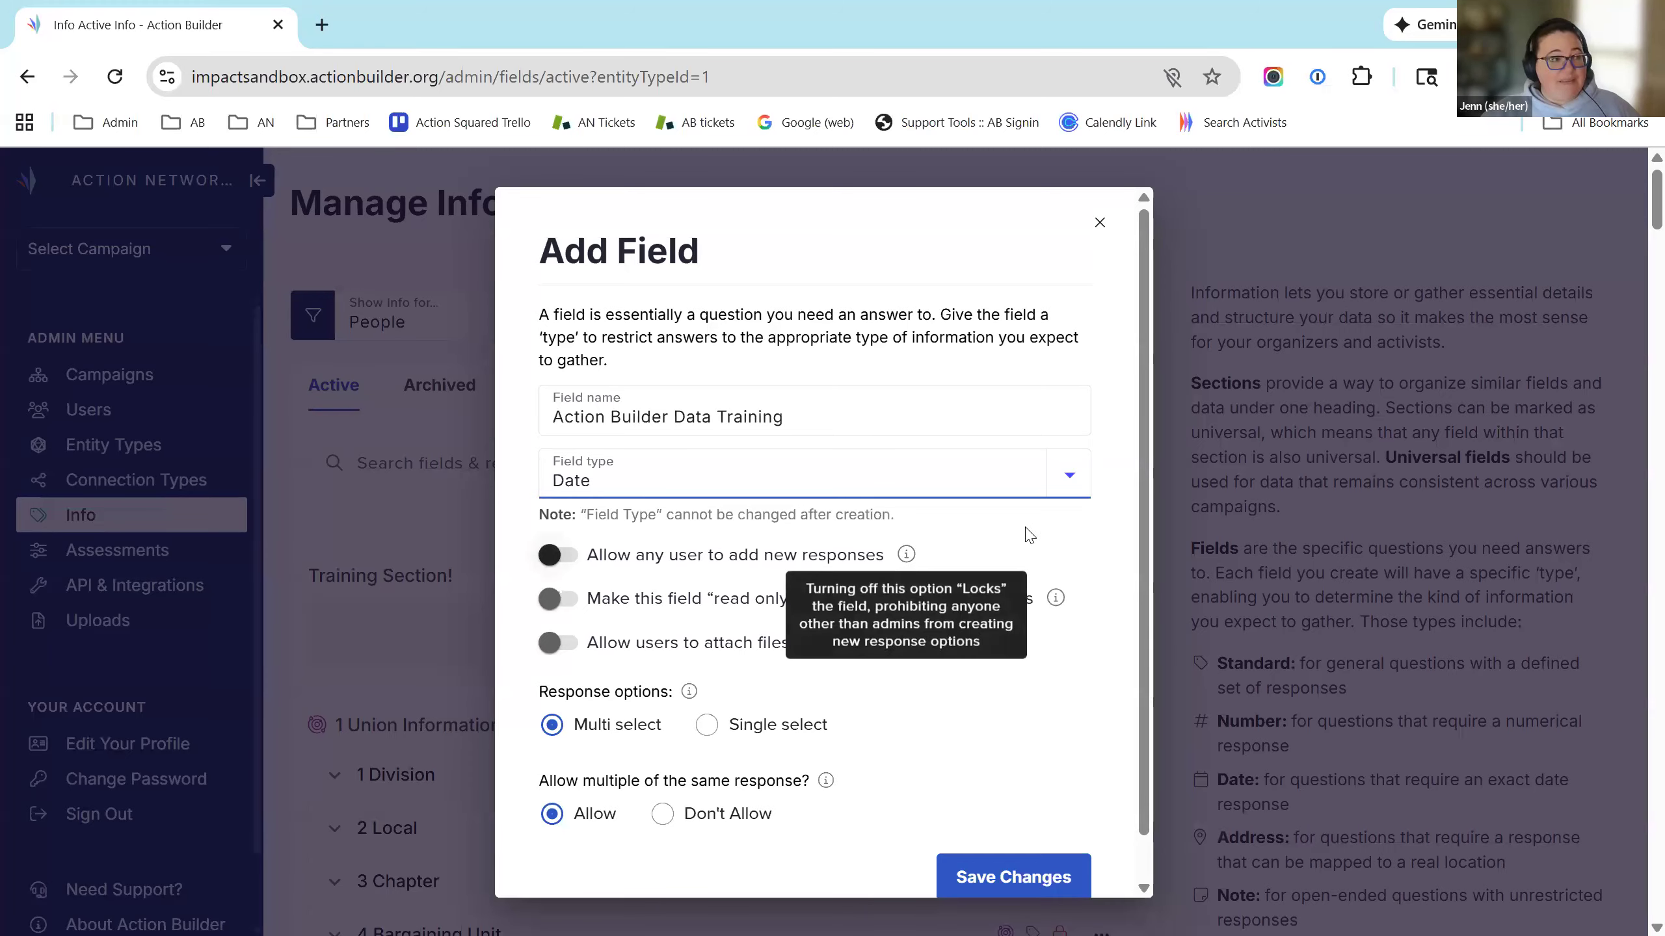
mouse_move(1055, 600)
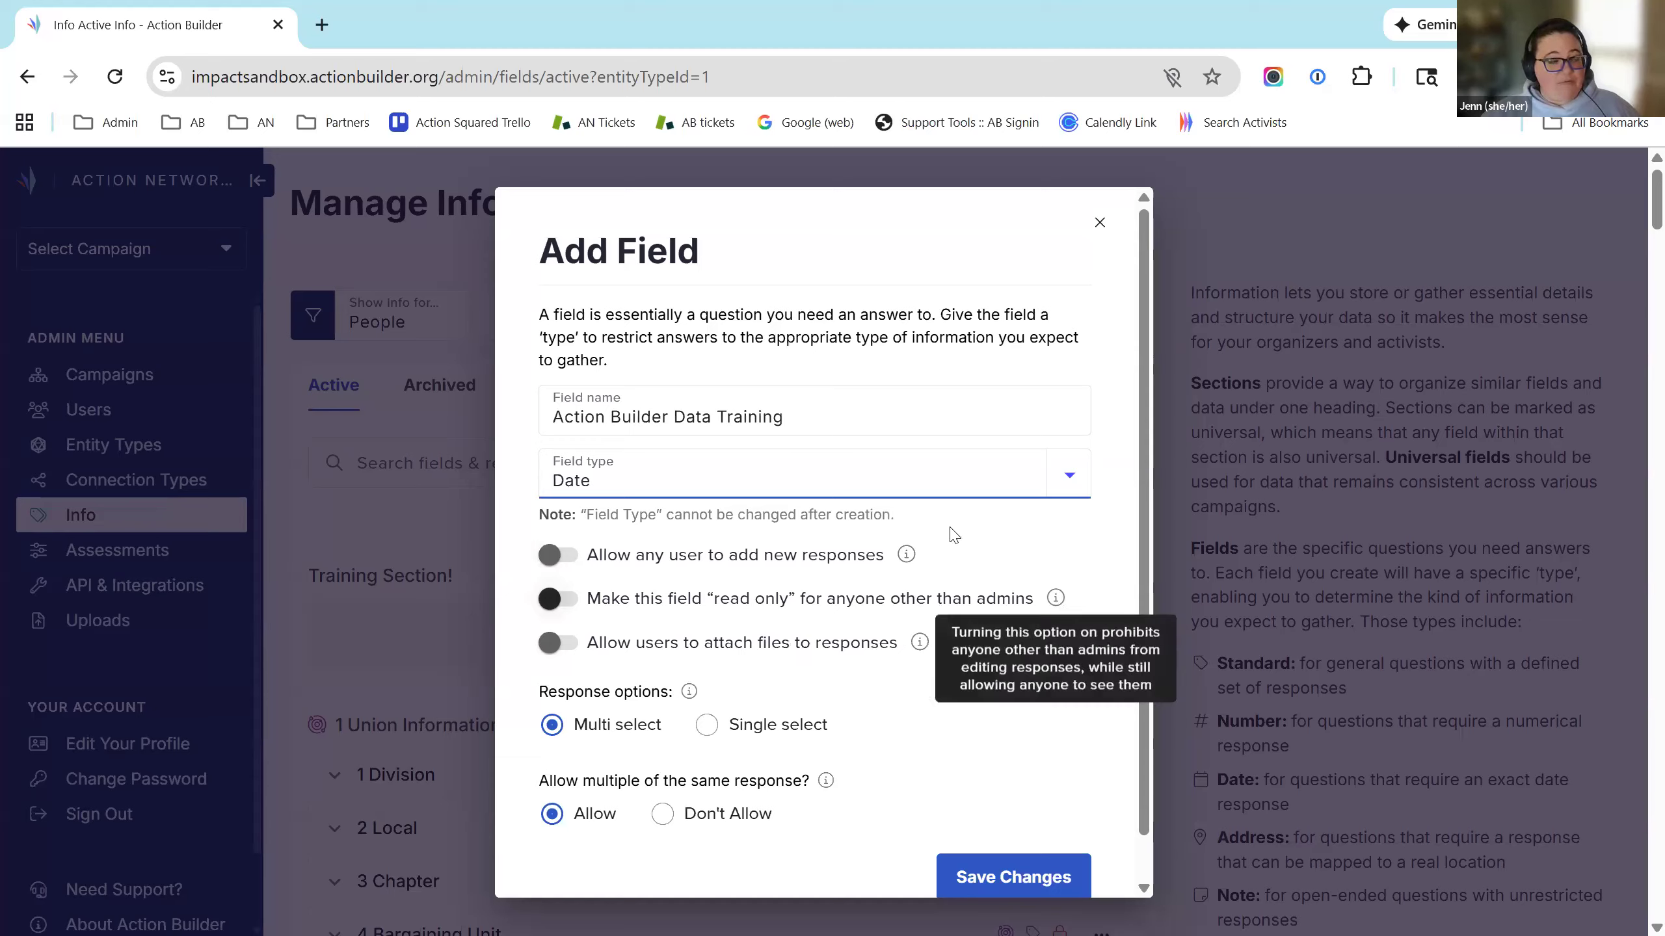
mouse_move(693, 699)
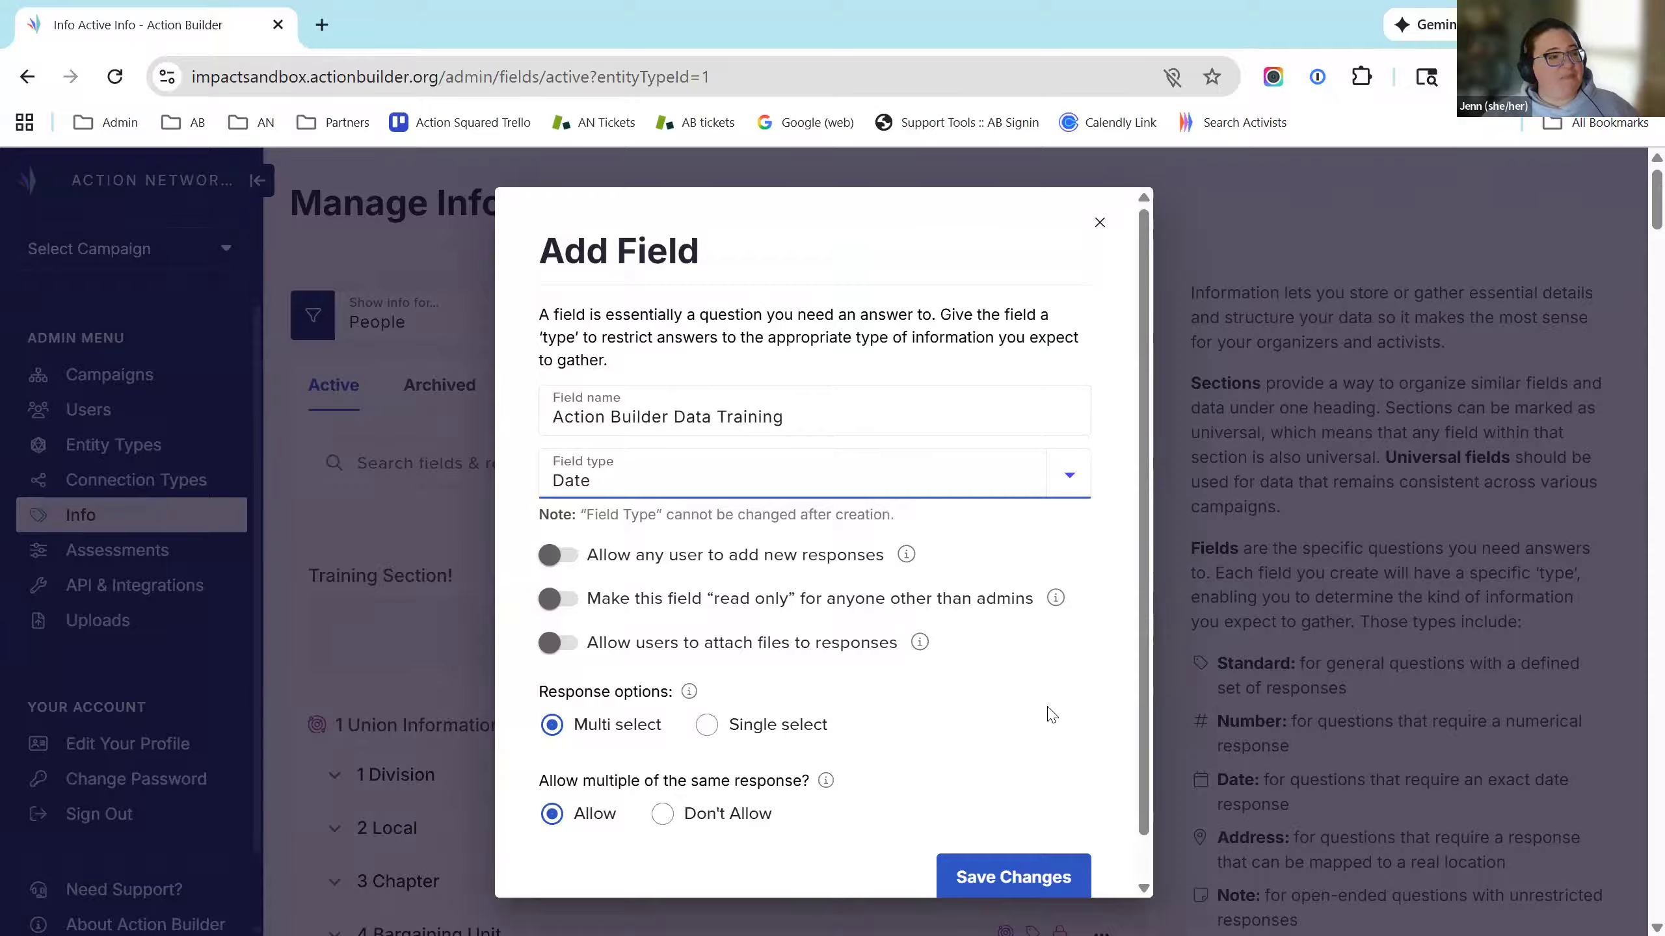
click(568, 554)
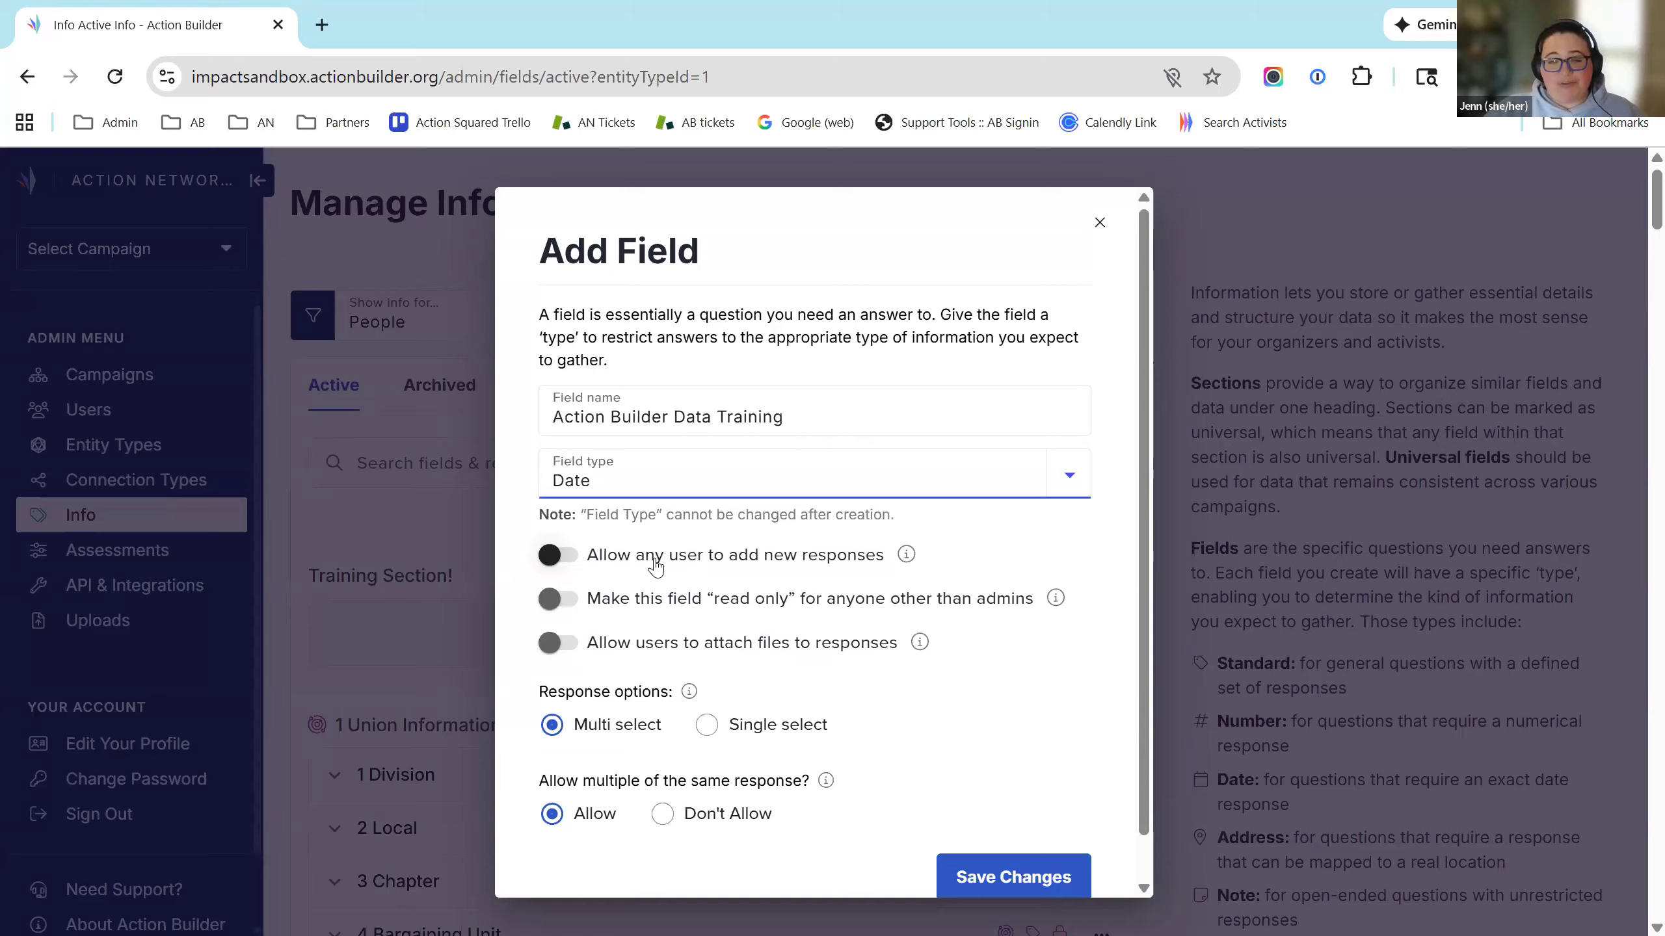
click(566, 558)
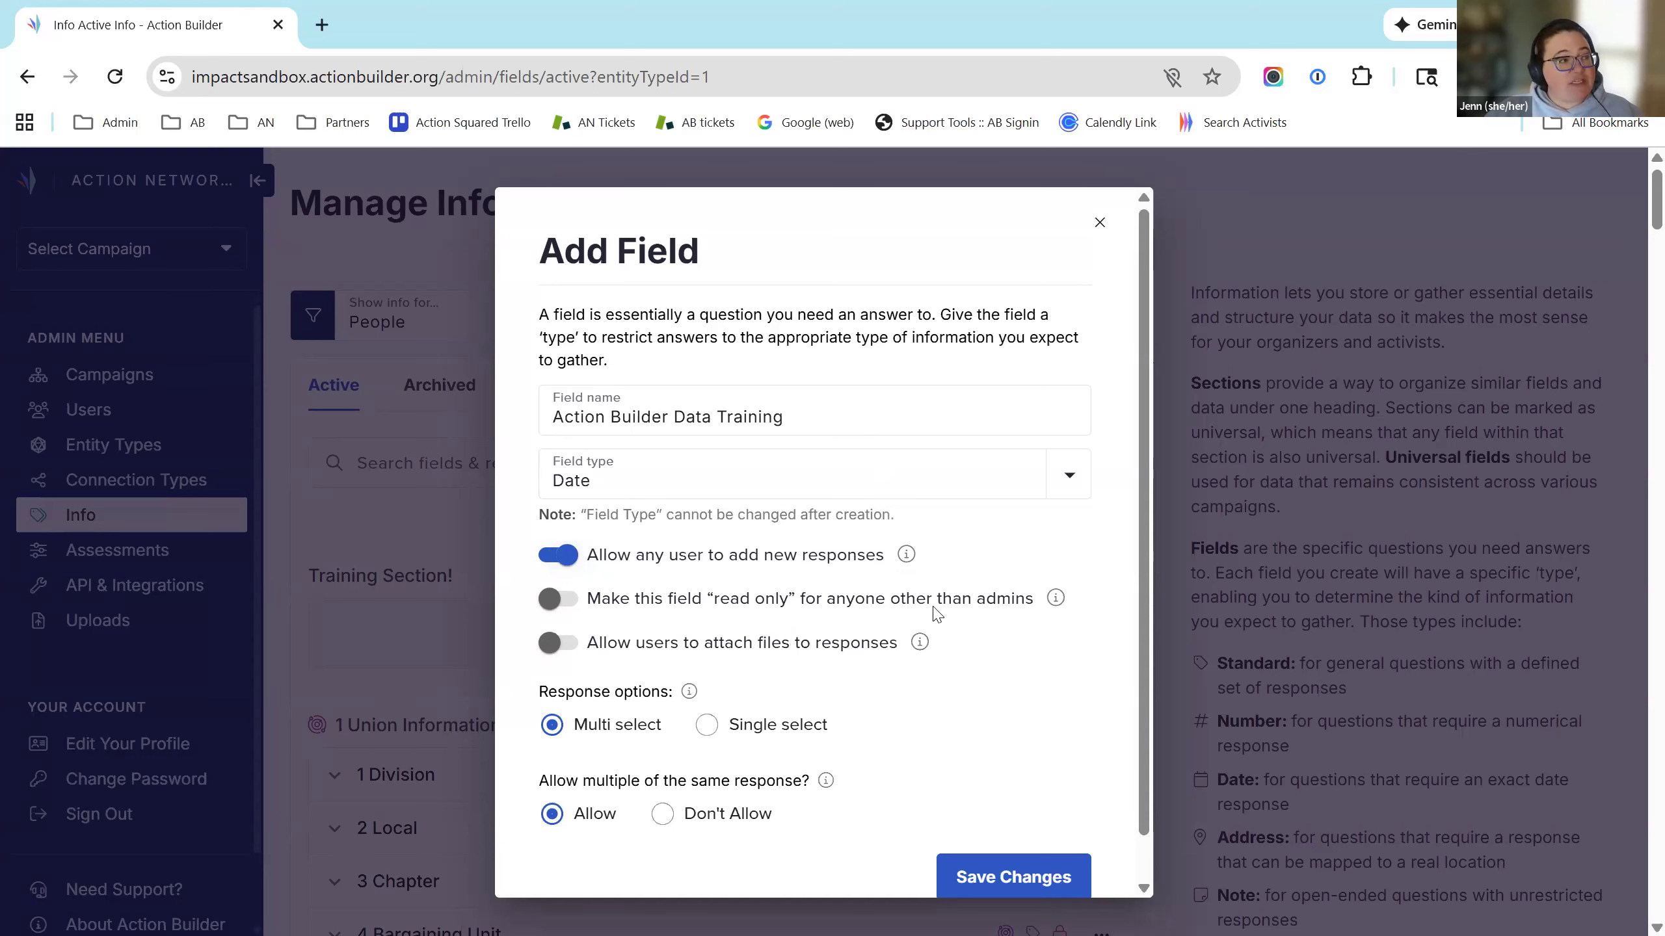
click(575, 564)
click(569, 607)
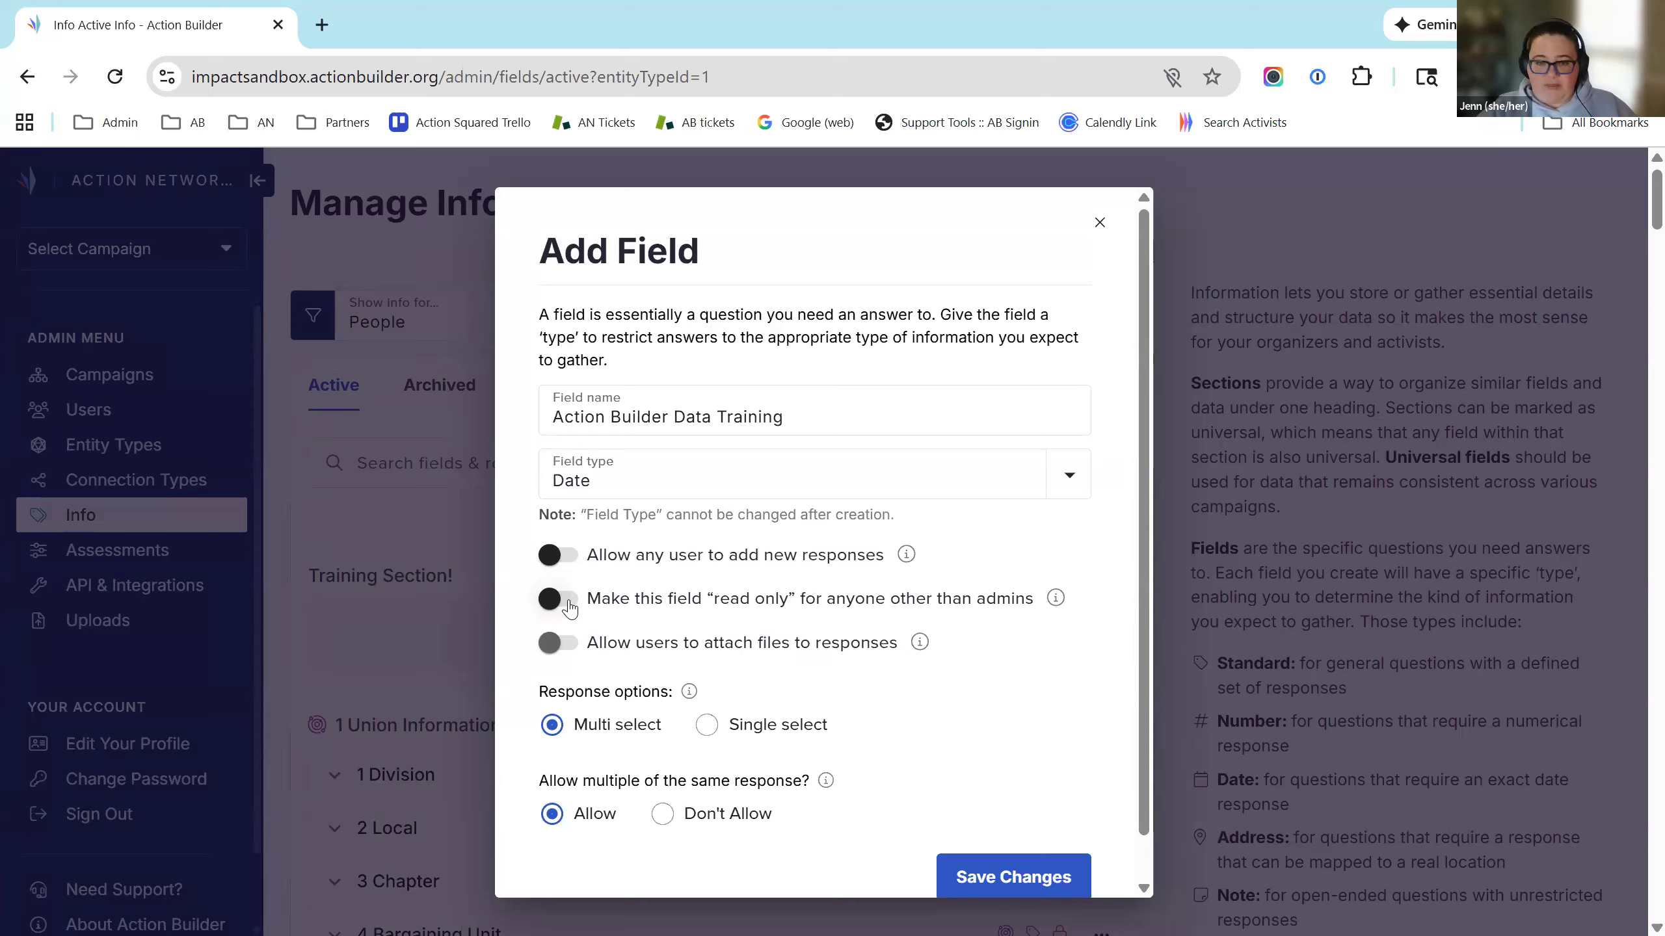
click(554, 599)
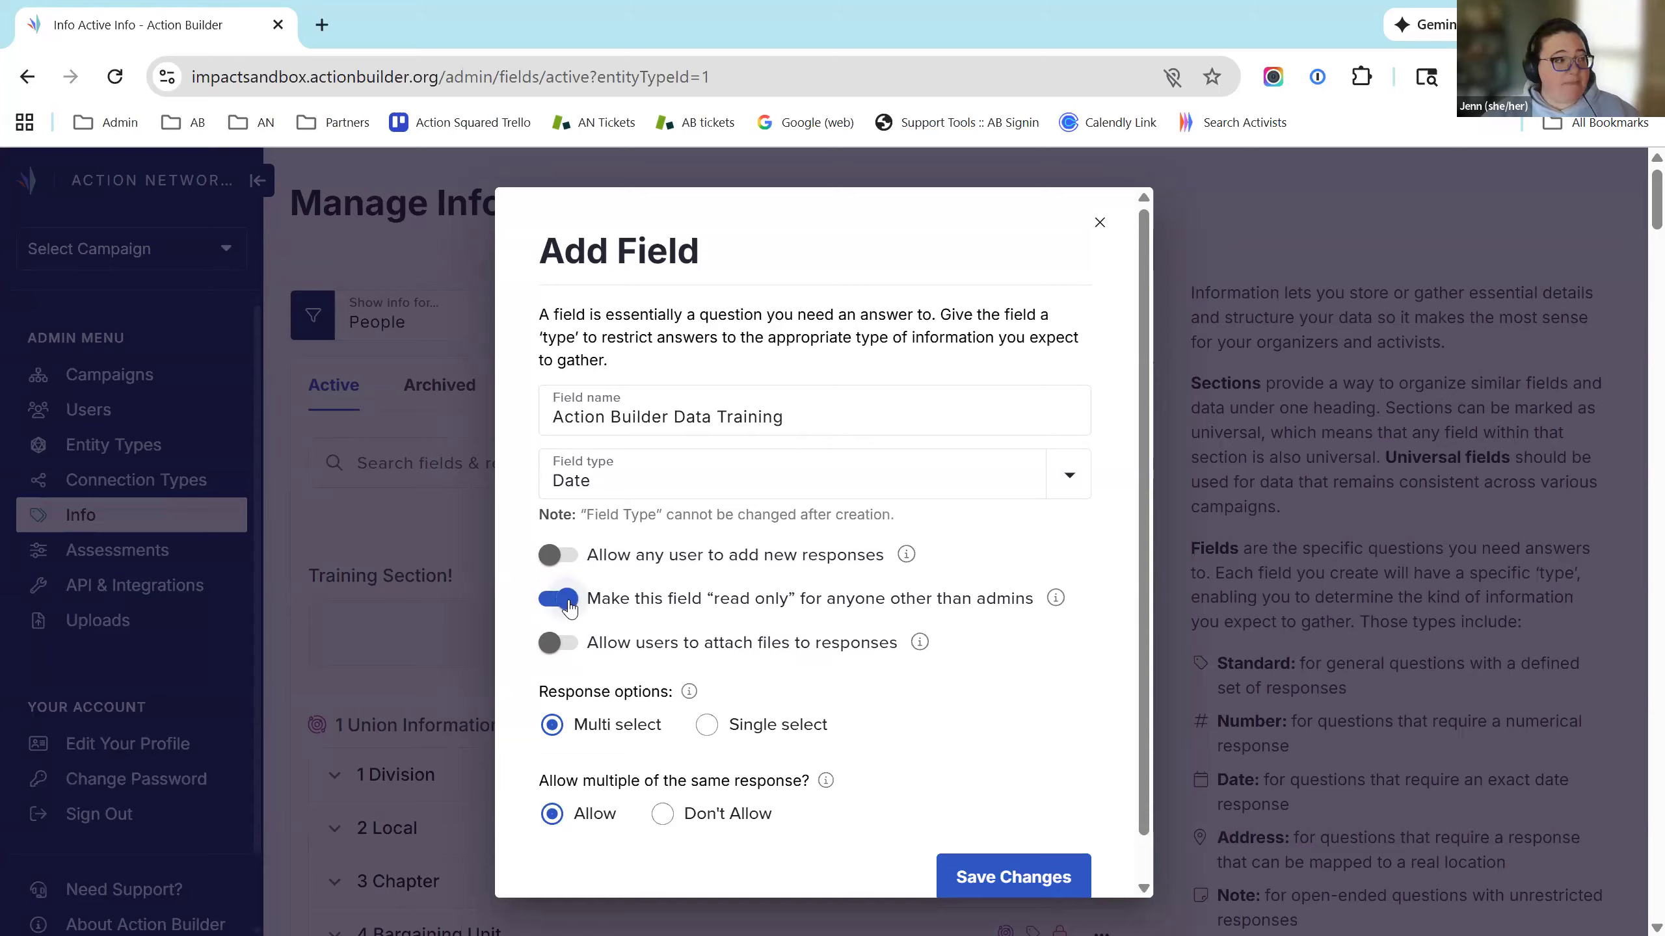
click(568, 604)
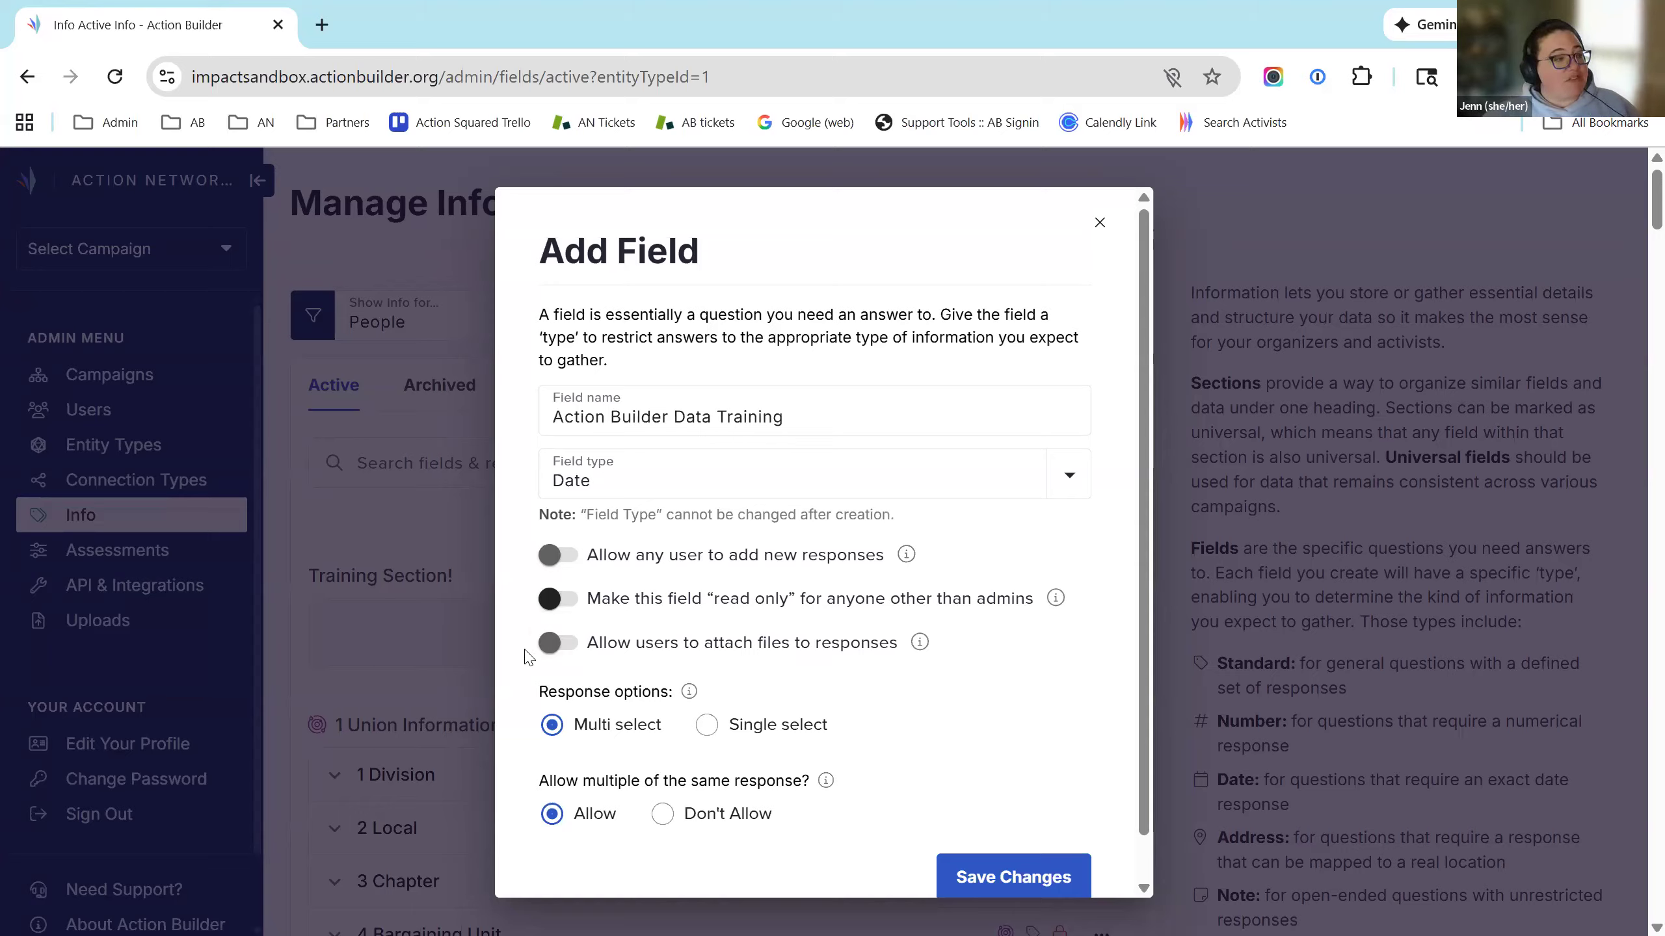
Step: Allow file attachments on the field, keep Multi select, set multiple of the same response to Don't Allow, and save the field
click(577, 648)
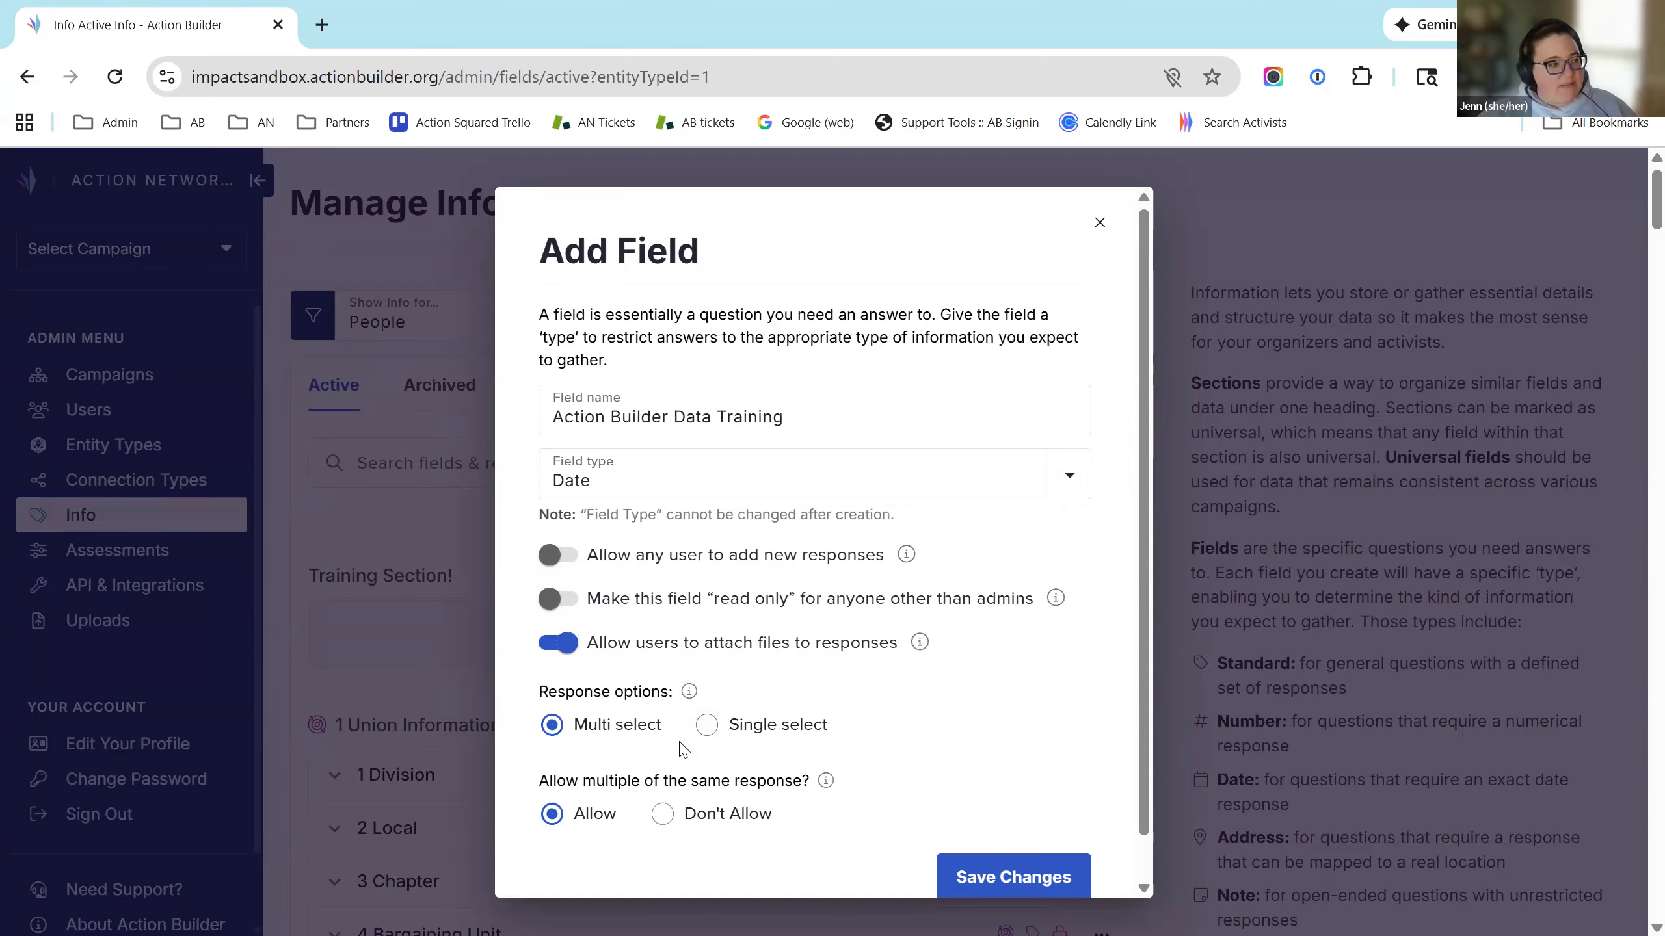
scroll(740, 748, down, 1)
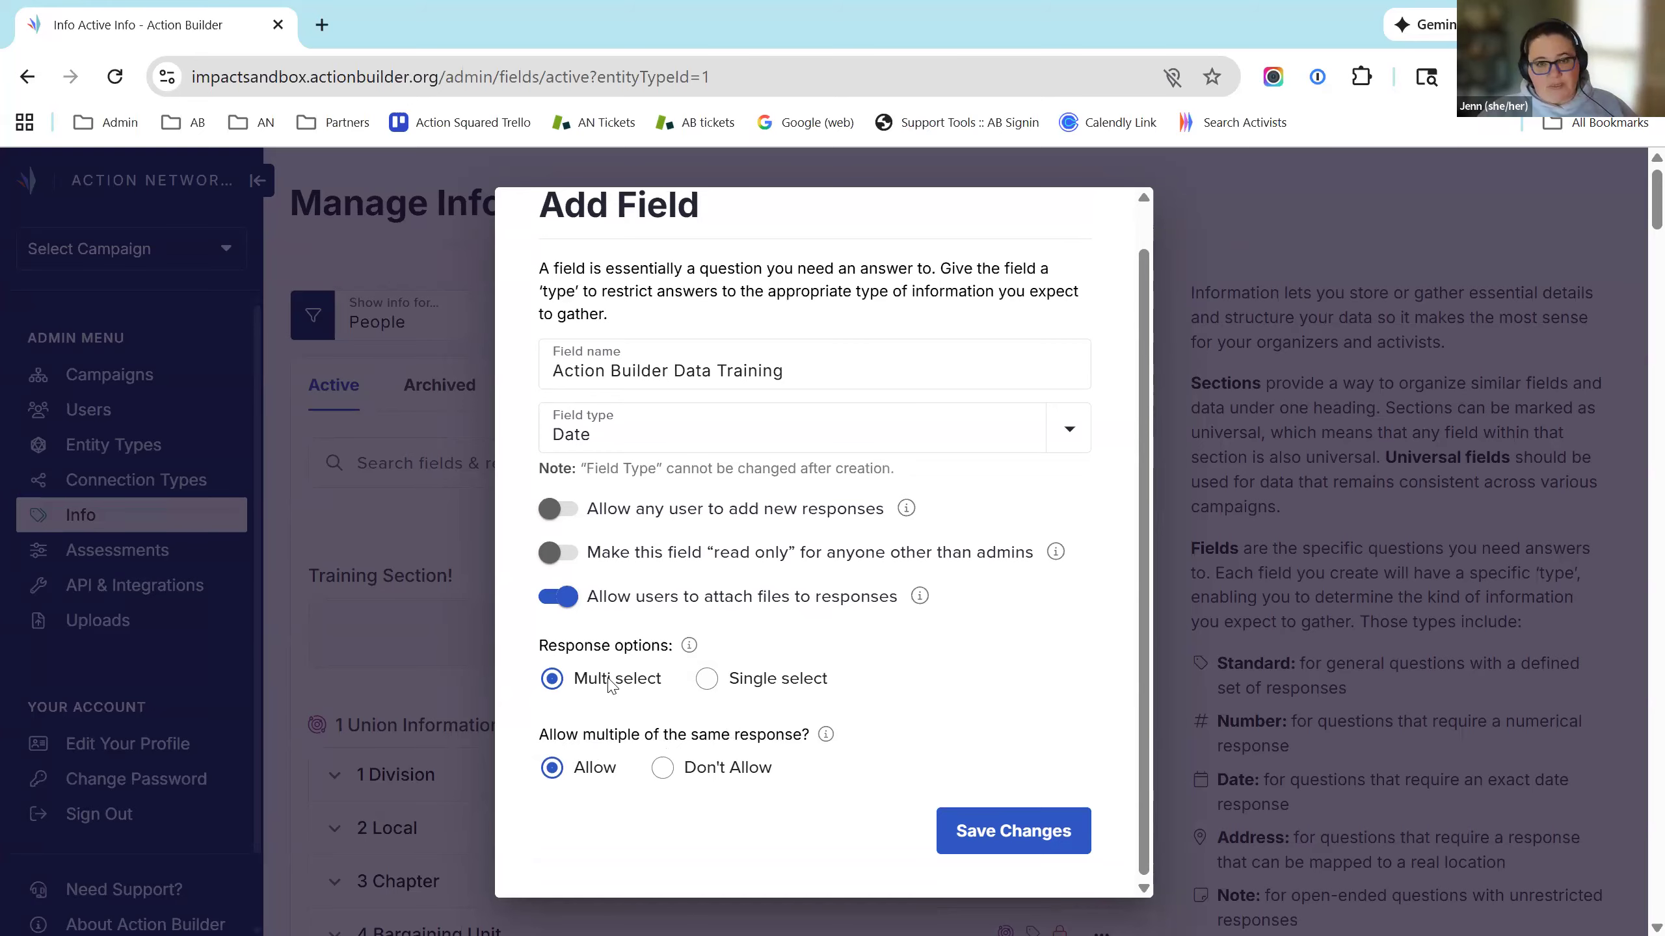
click(713, 682)
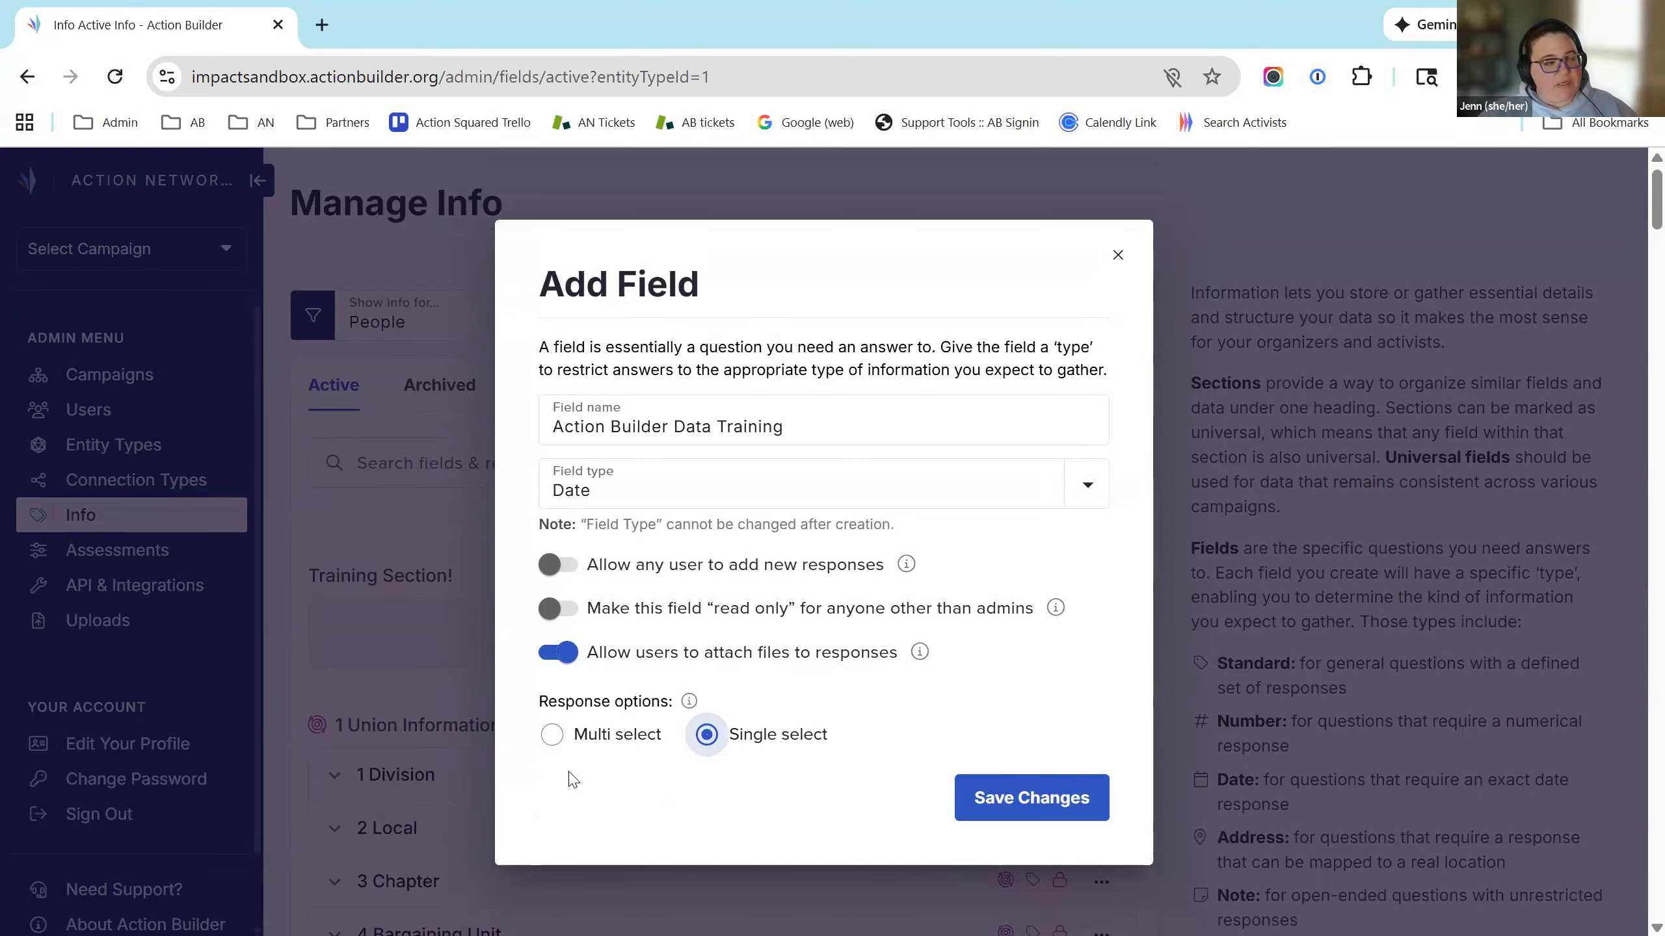
click(552, 734)
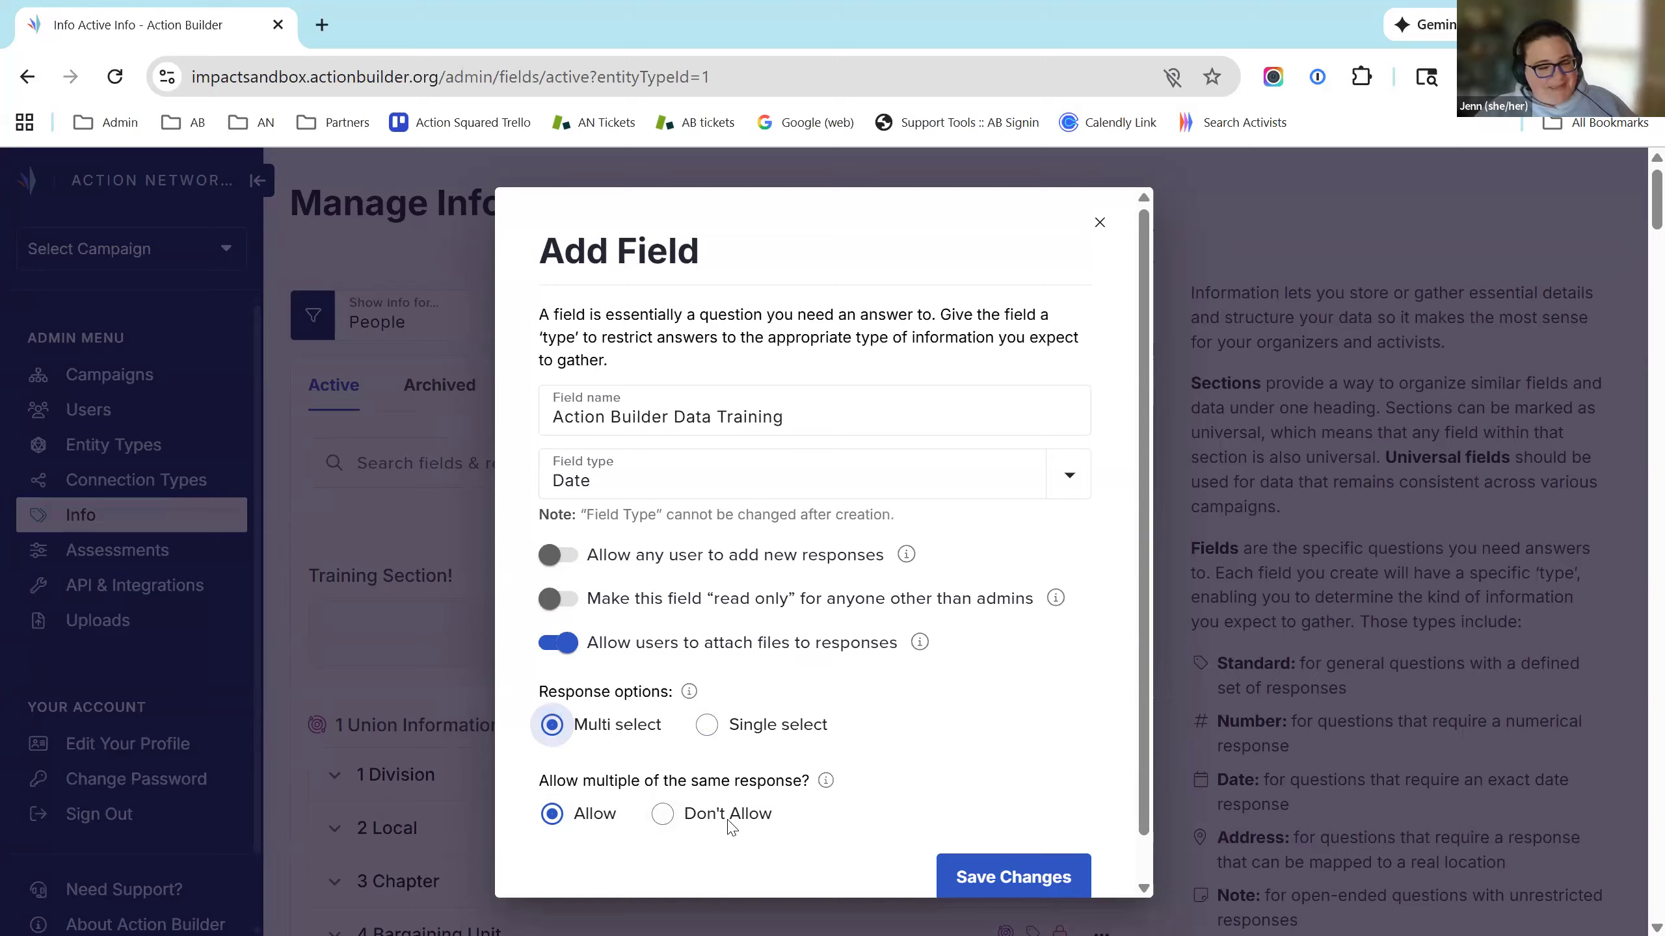
click(664, 821)
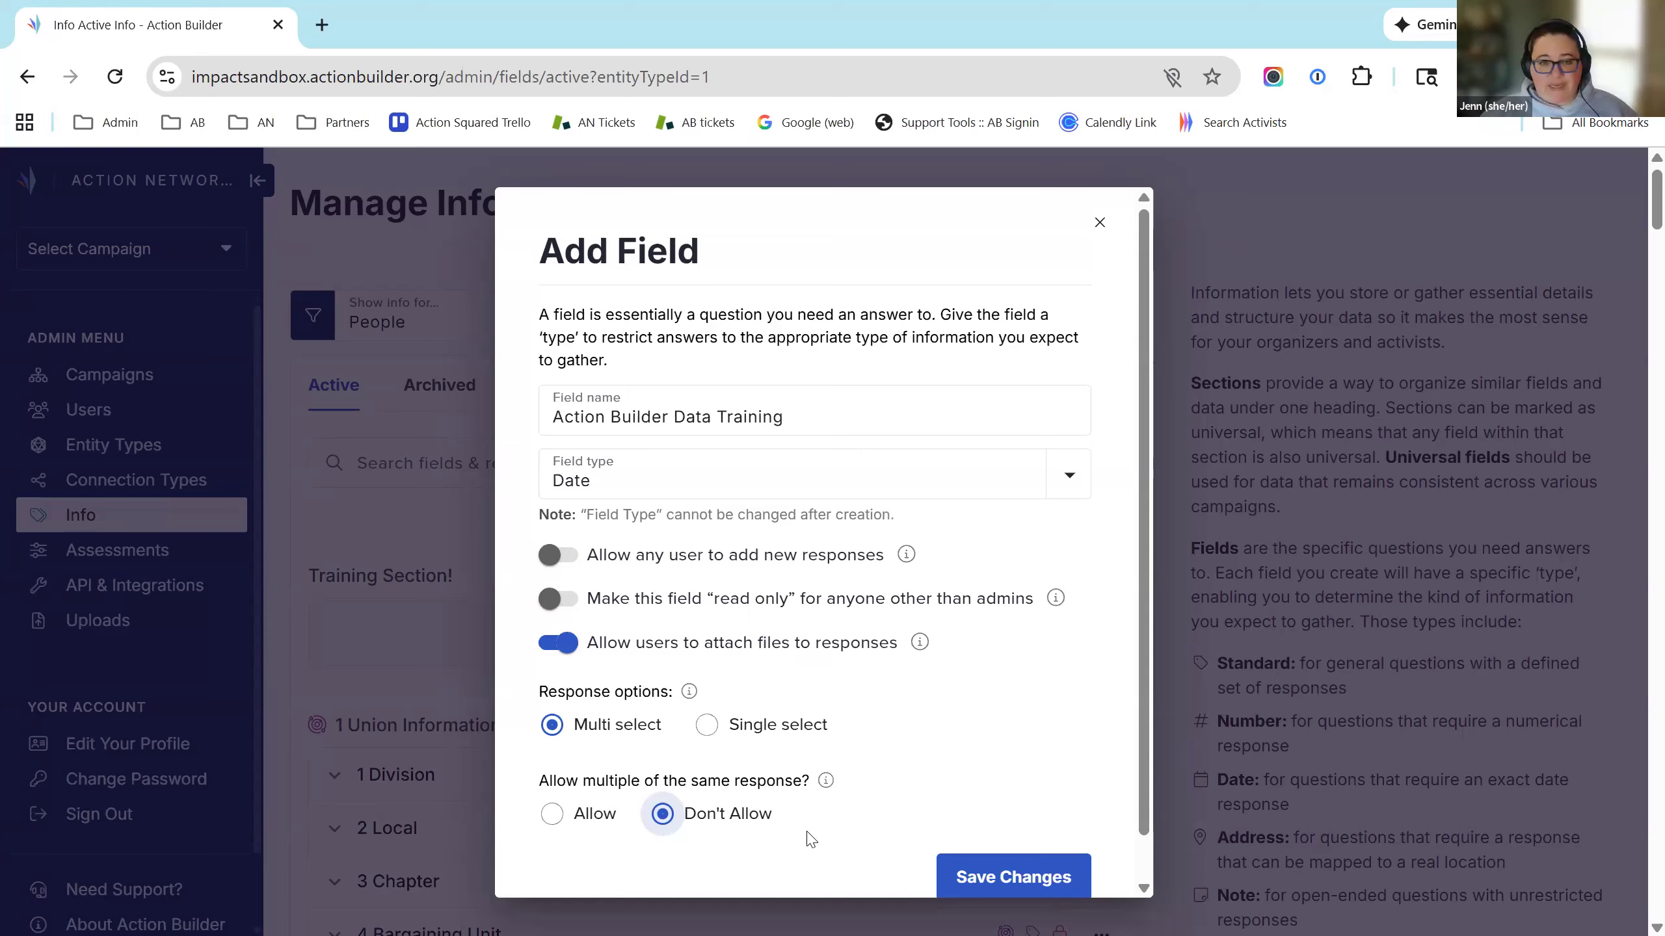
click(553, 813)
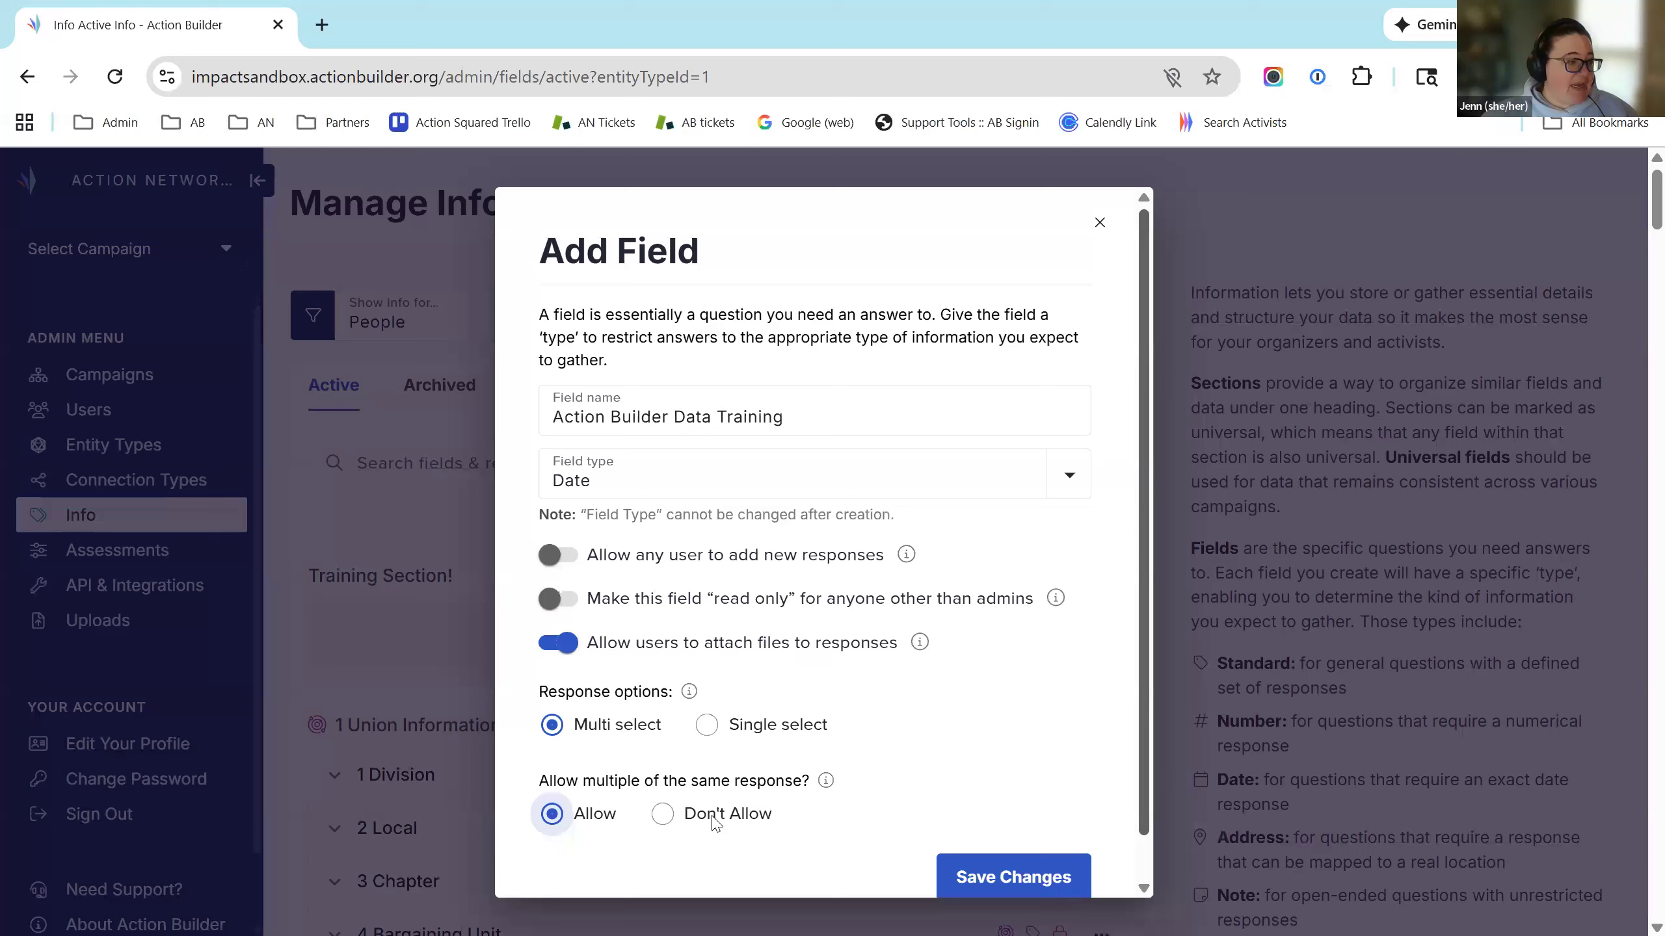
click(663, 814)
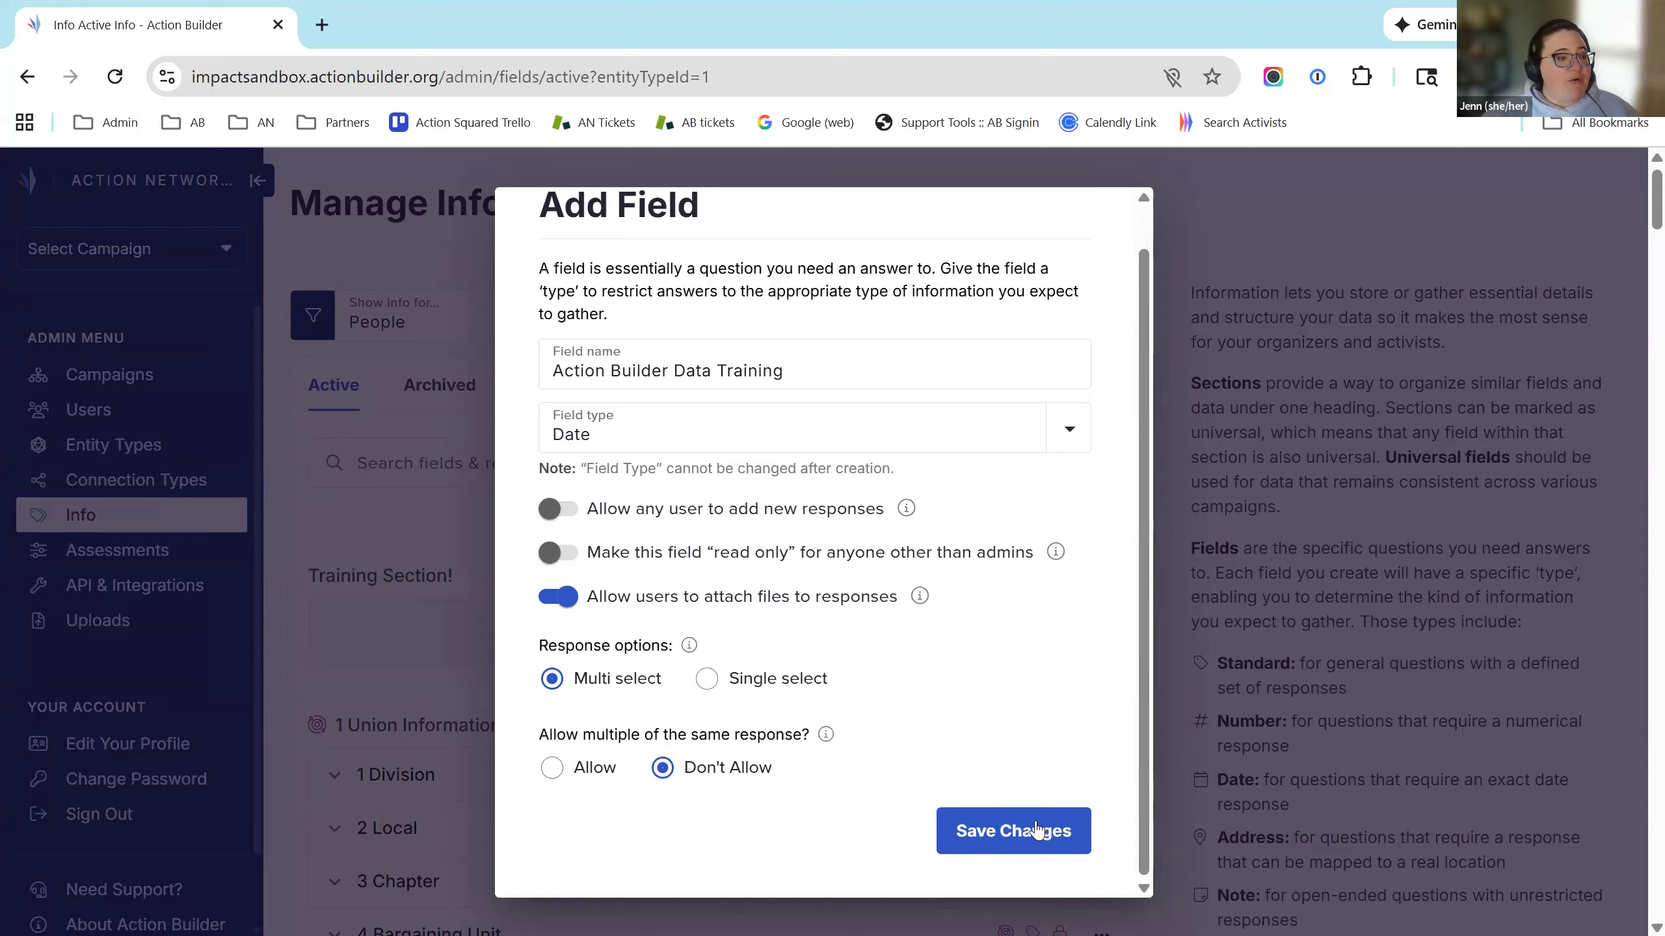
click(1022, 877)
Step: Add the response "AB 100 Series 103 Webinar" to the Action Builder Data Training field in Training Section!
scroll(1298, 702, up, 20)
scroll(1185, 674, up, 10)
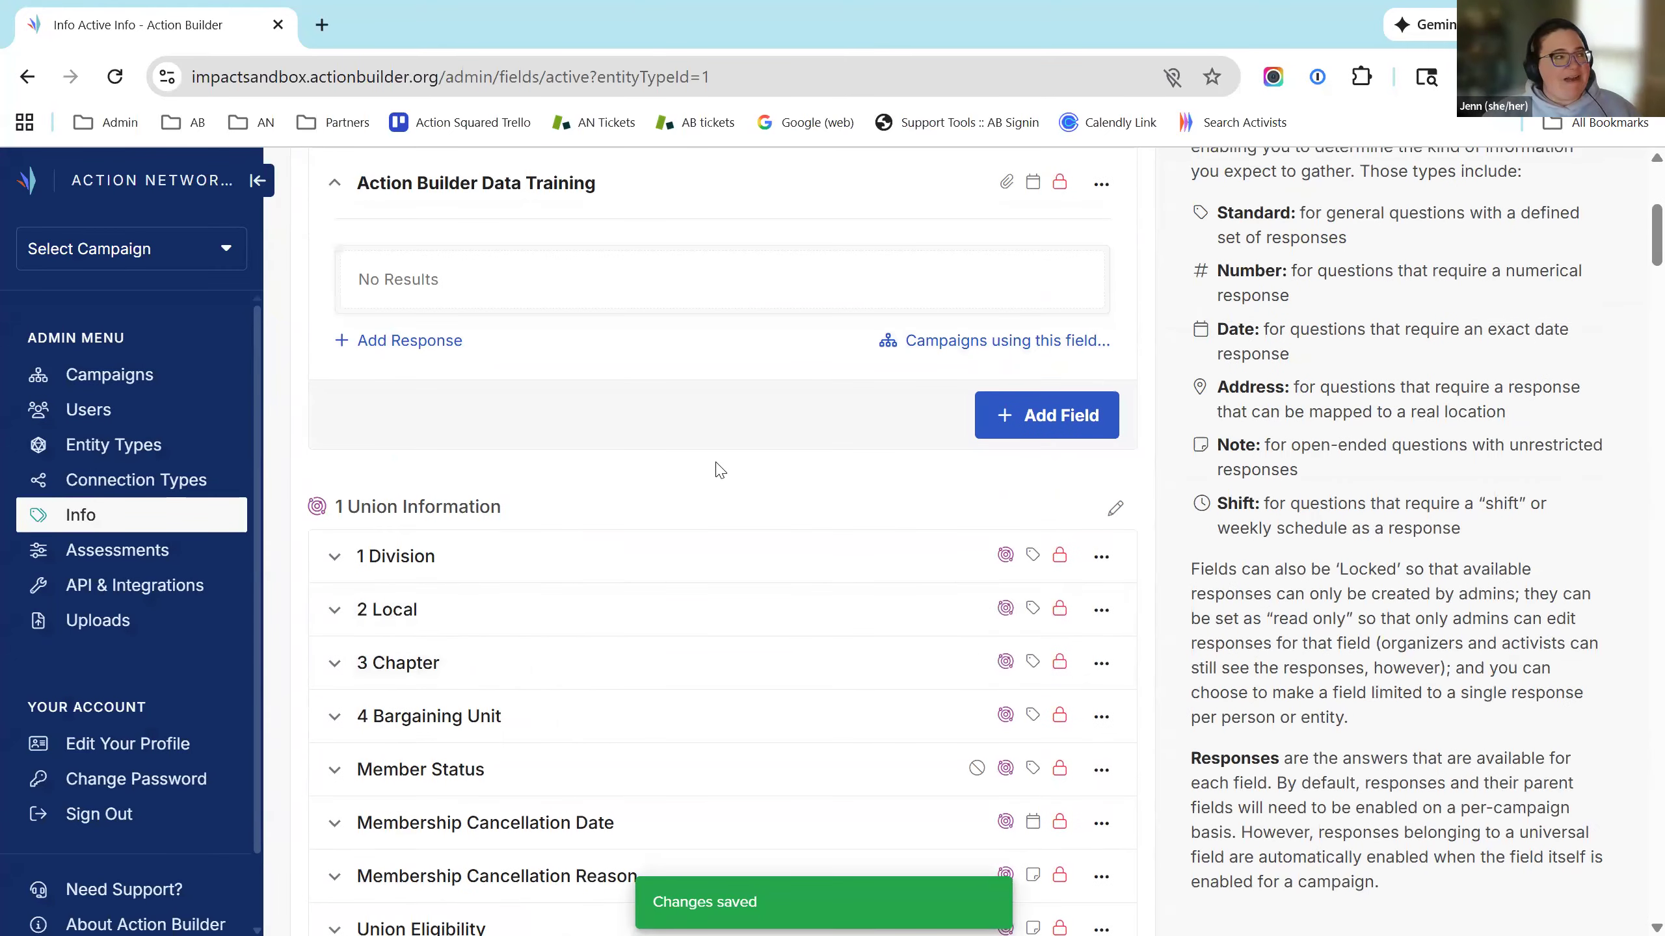
scroll(717, 470, up, 1)
scroll(717, 470, up, 2)
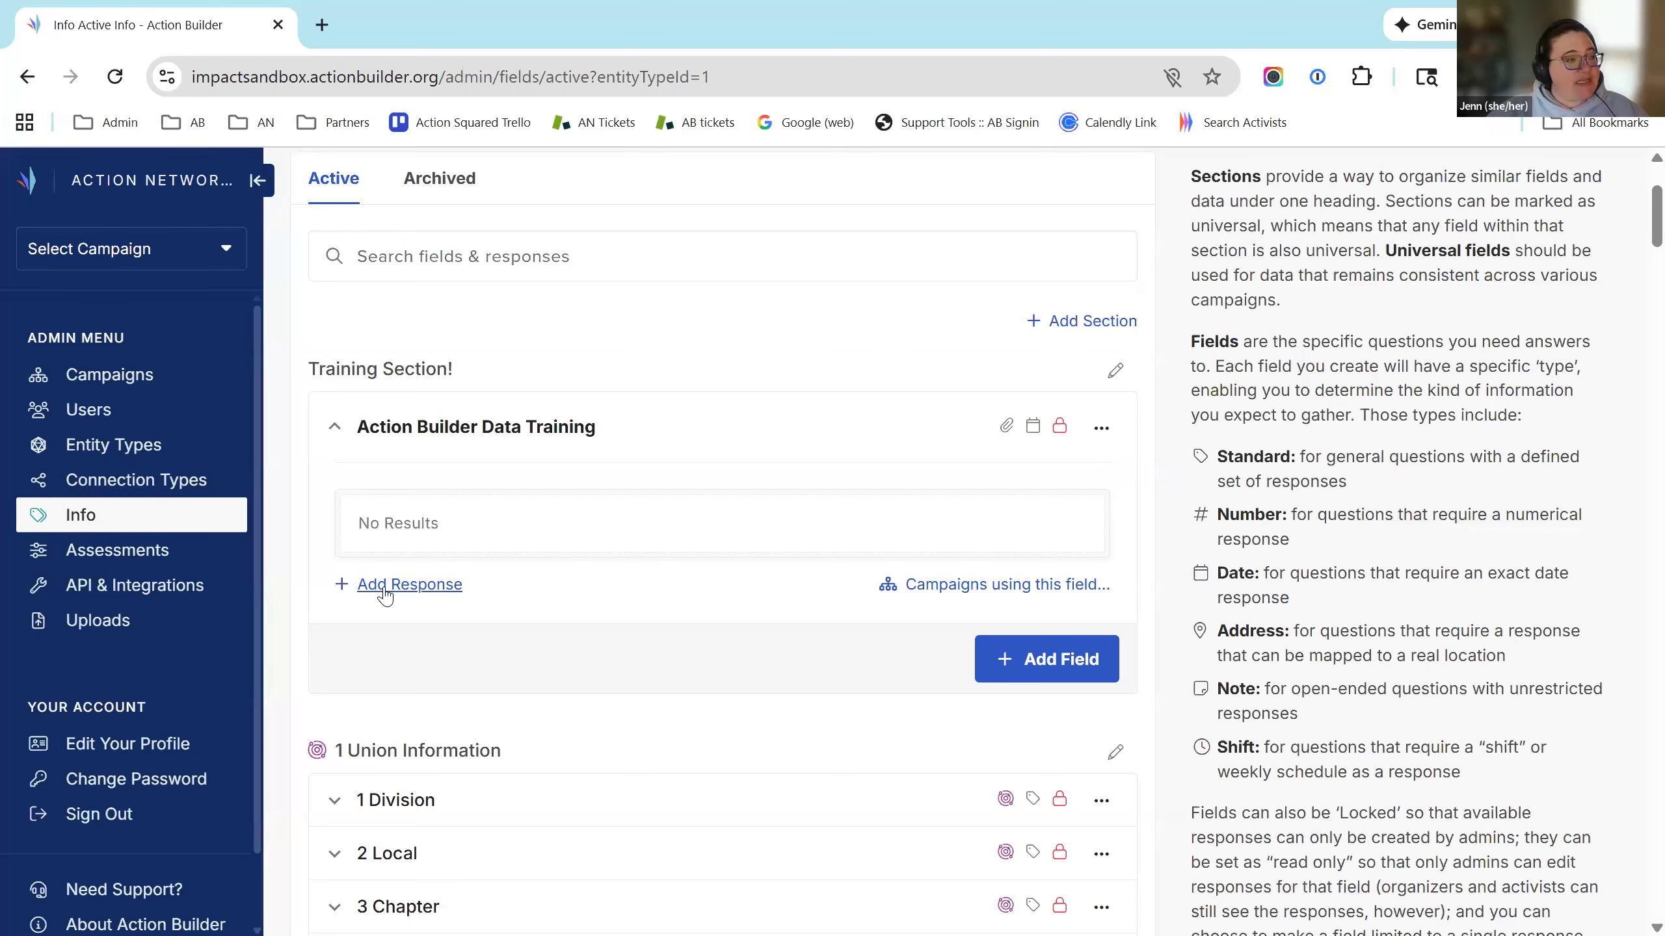
click(387, 584)
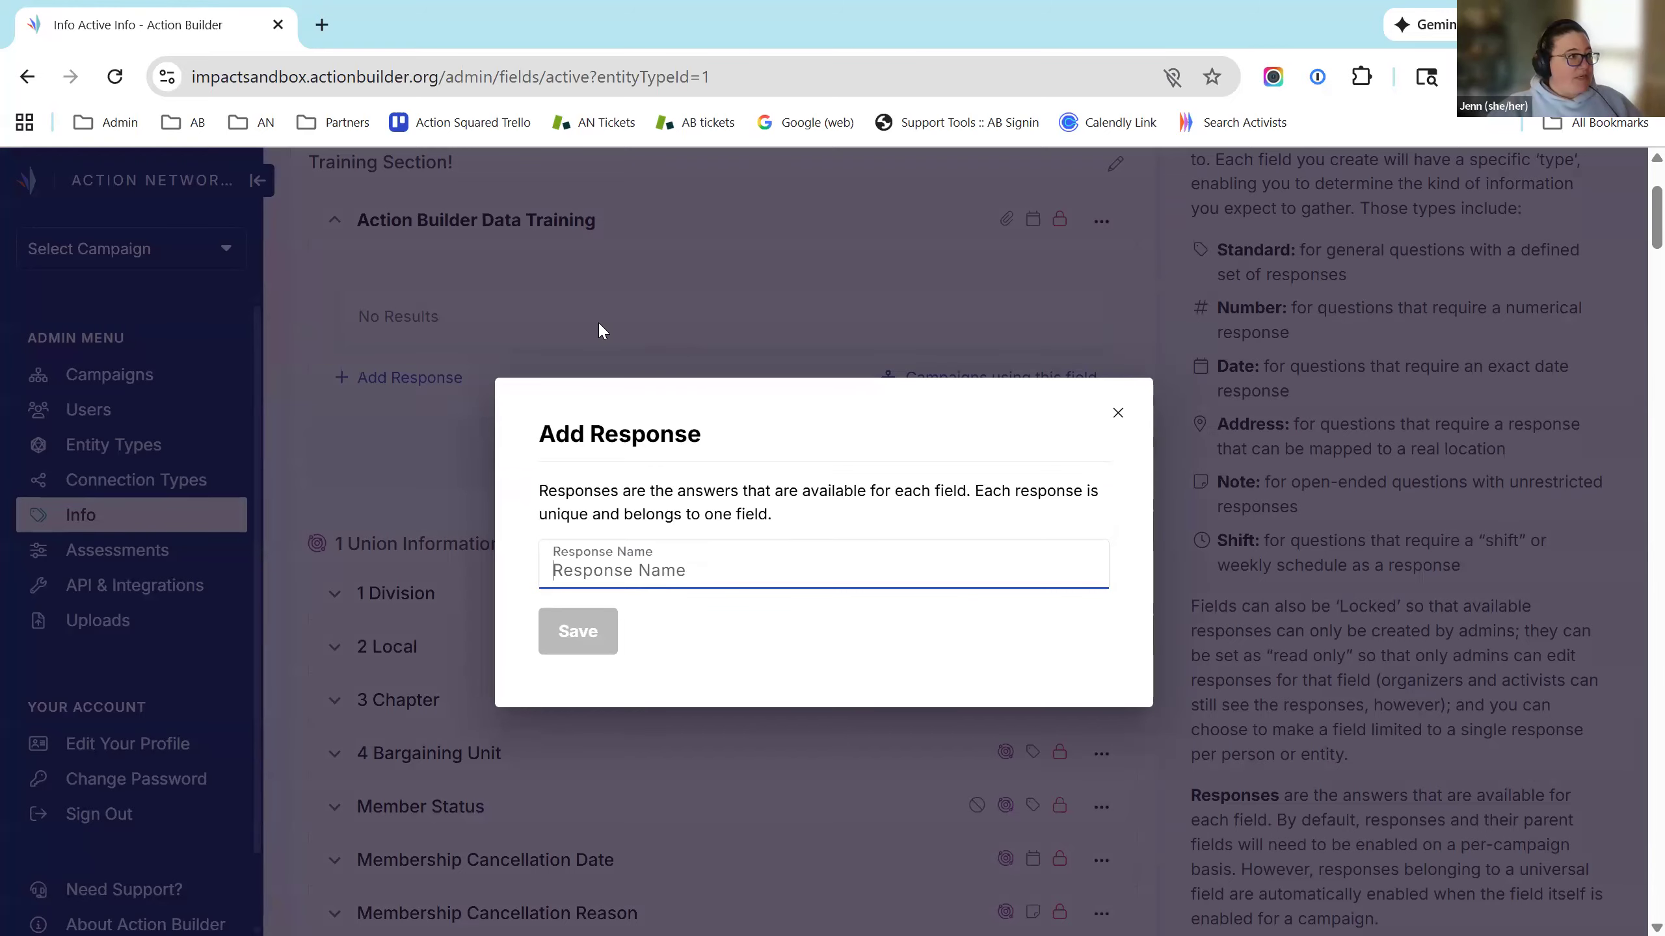
scroll(1161, 477, up, 2)
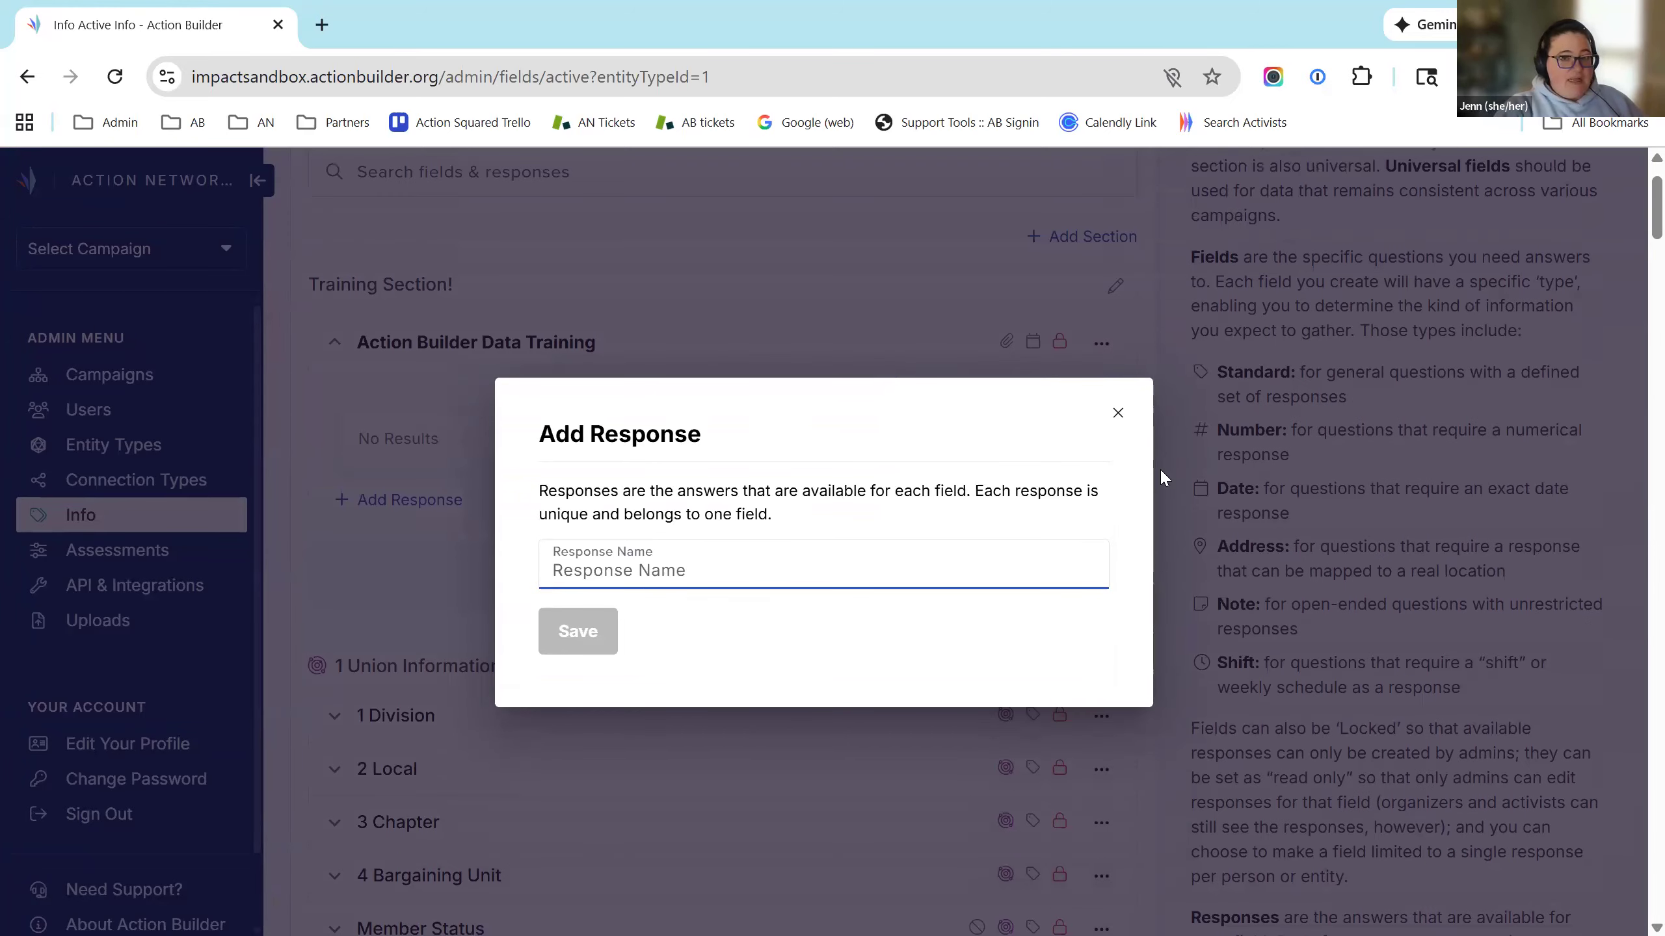
text(AB 10)
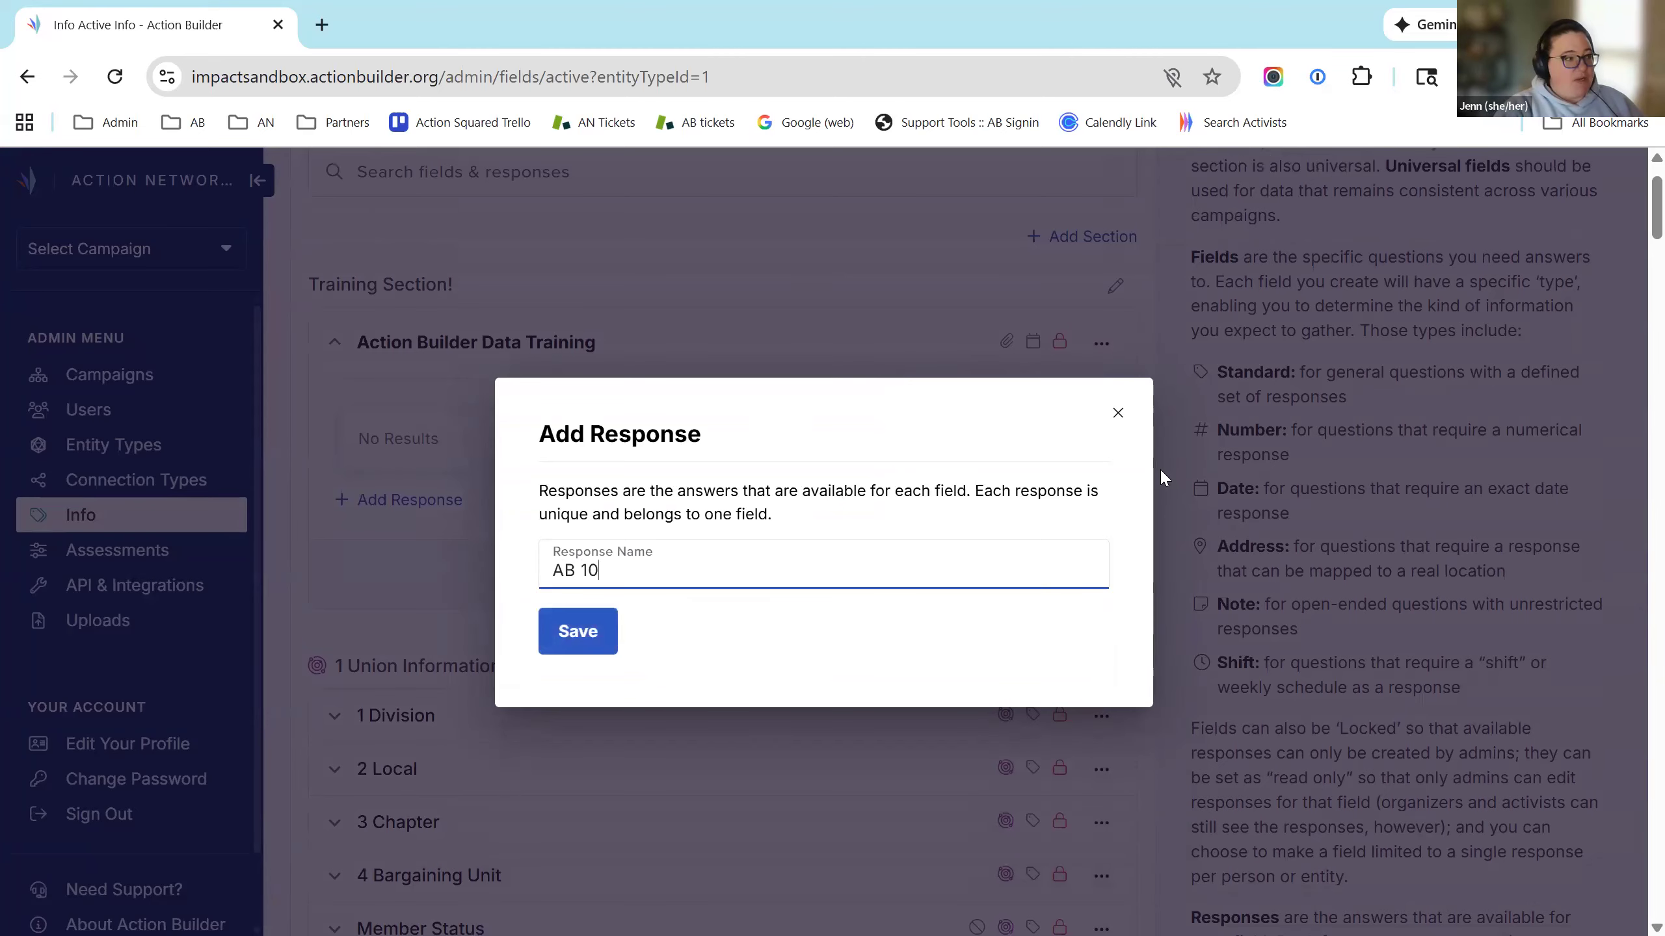
text(0 Series 103 Webinar)
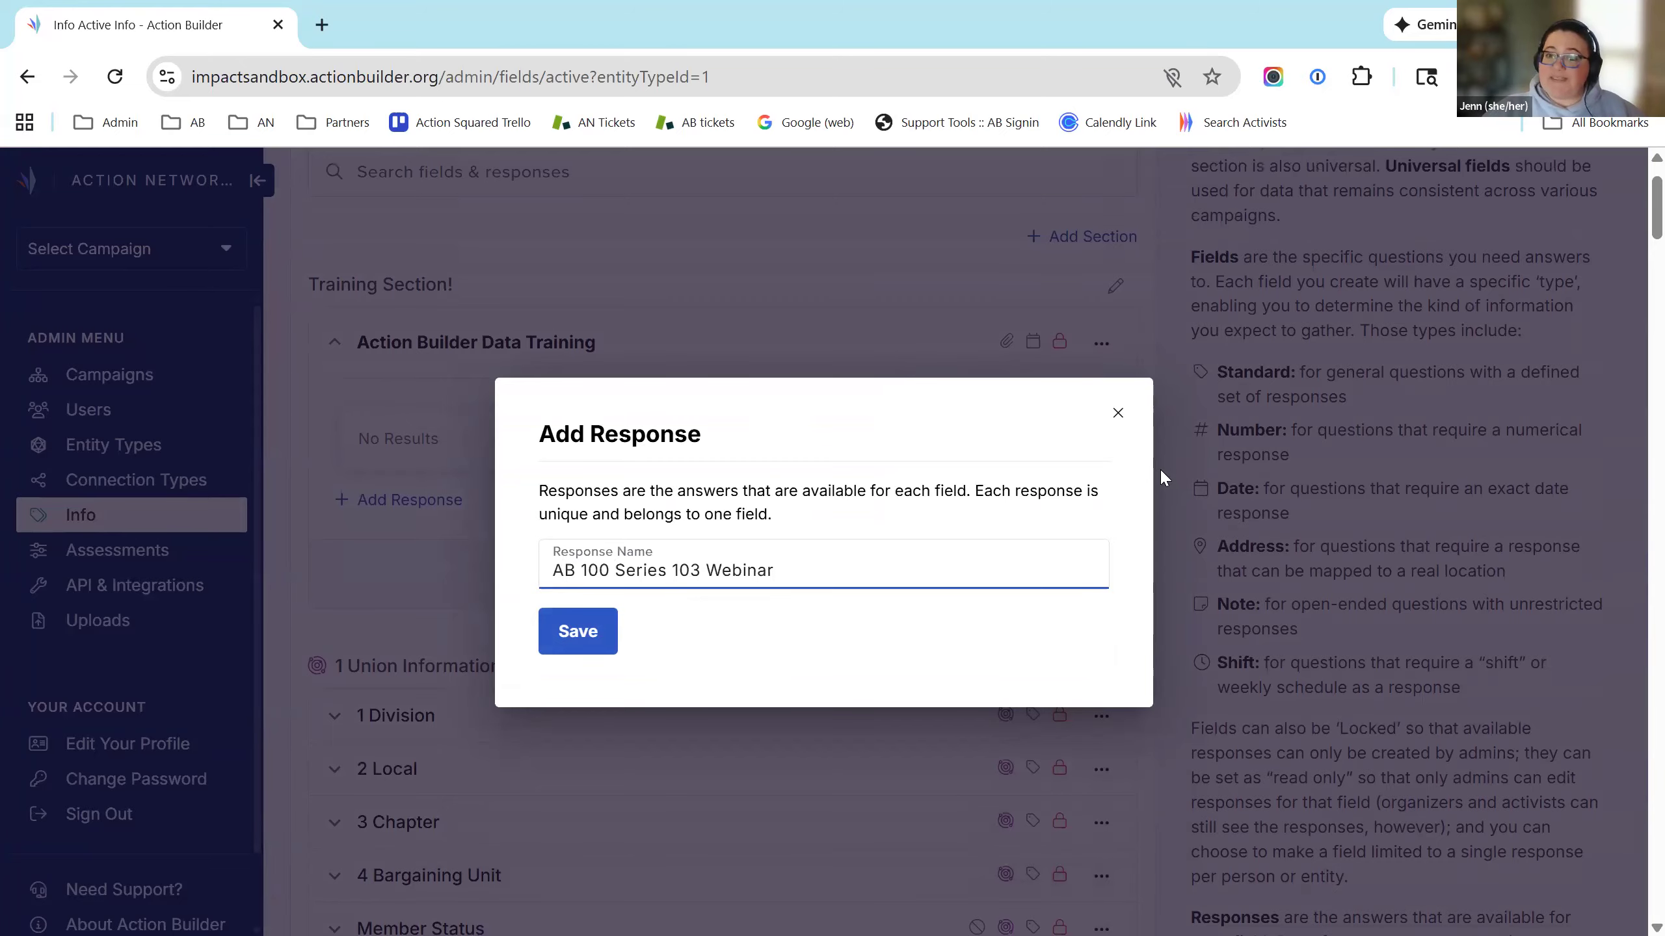
click(583, 644)
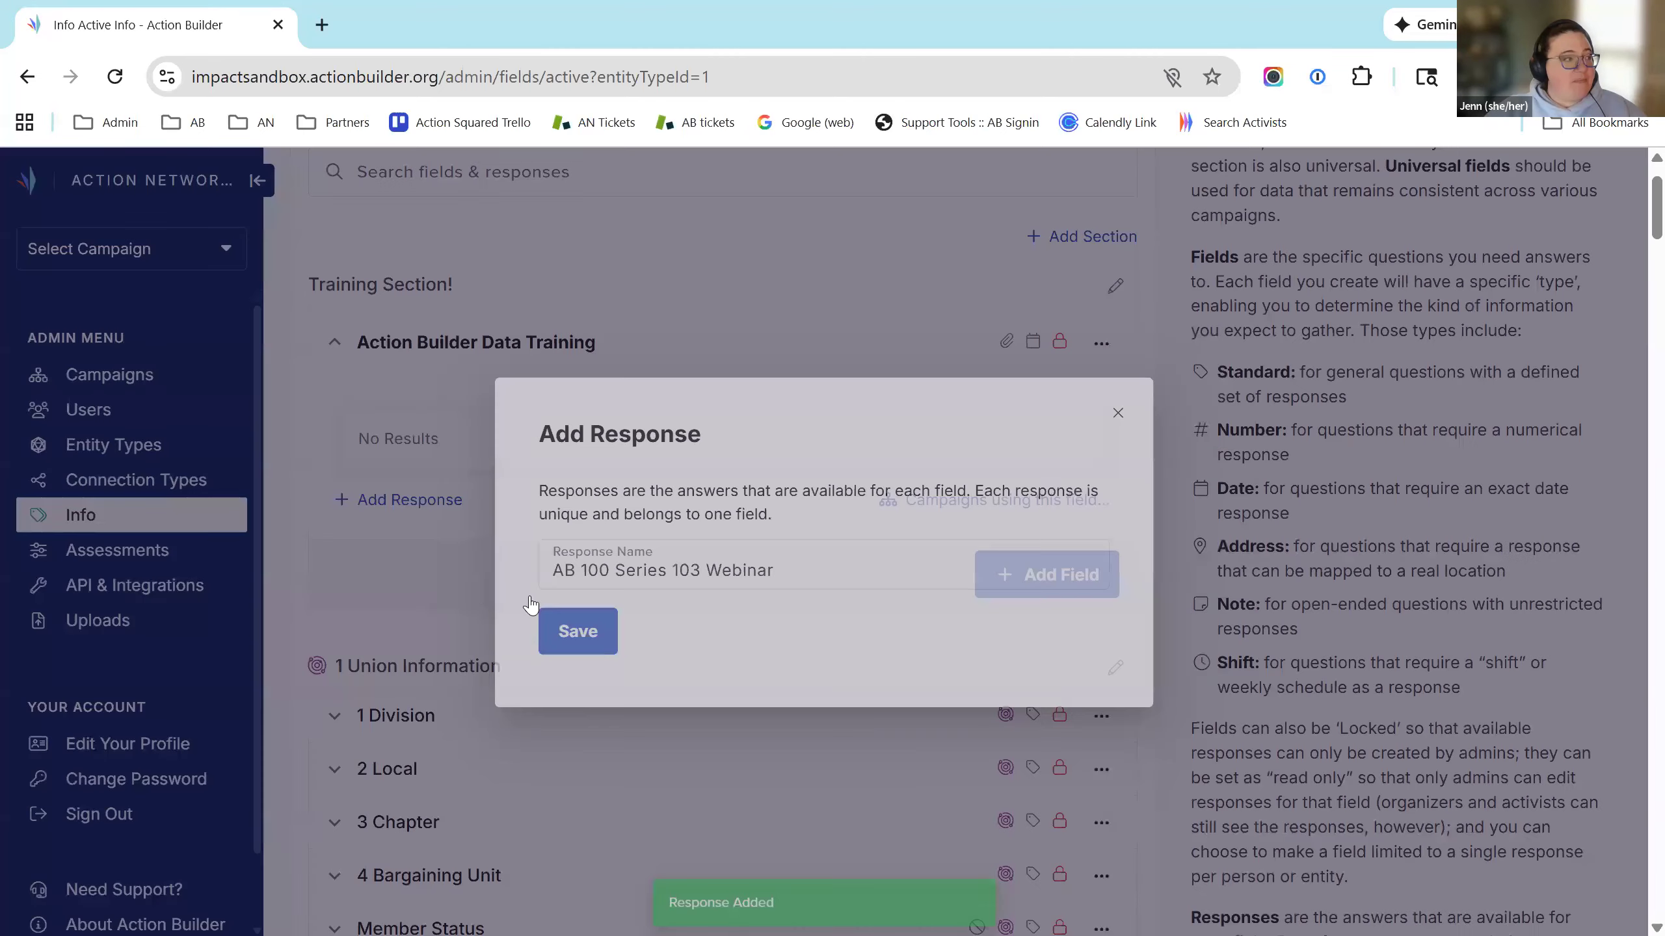
Step: Find Training Section! again and add the response "Custom Training" to its Action Builder Data Training field
scroll(437, 669, up, 15)
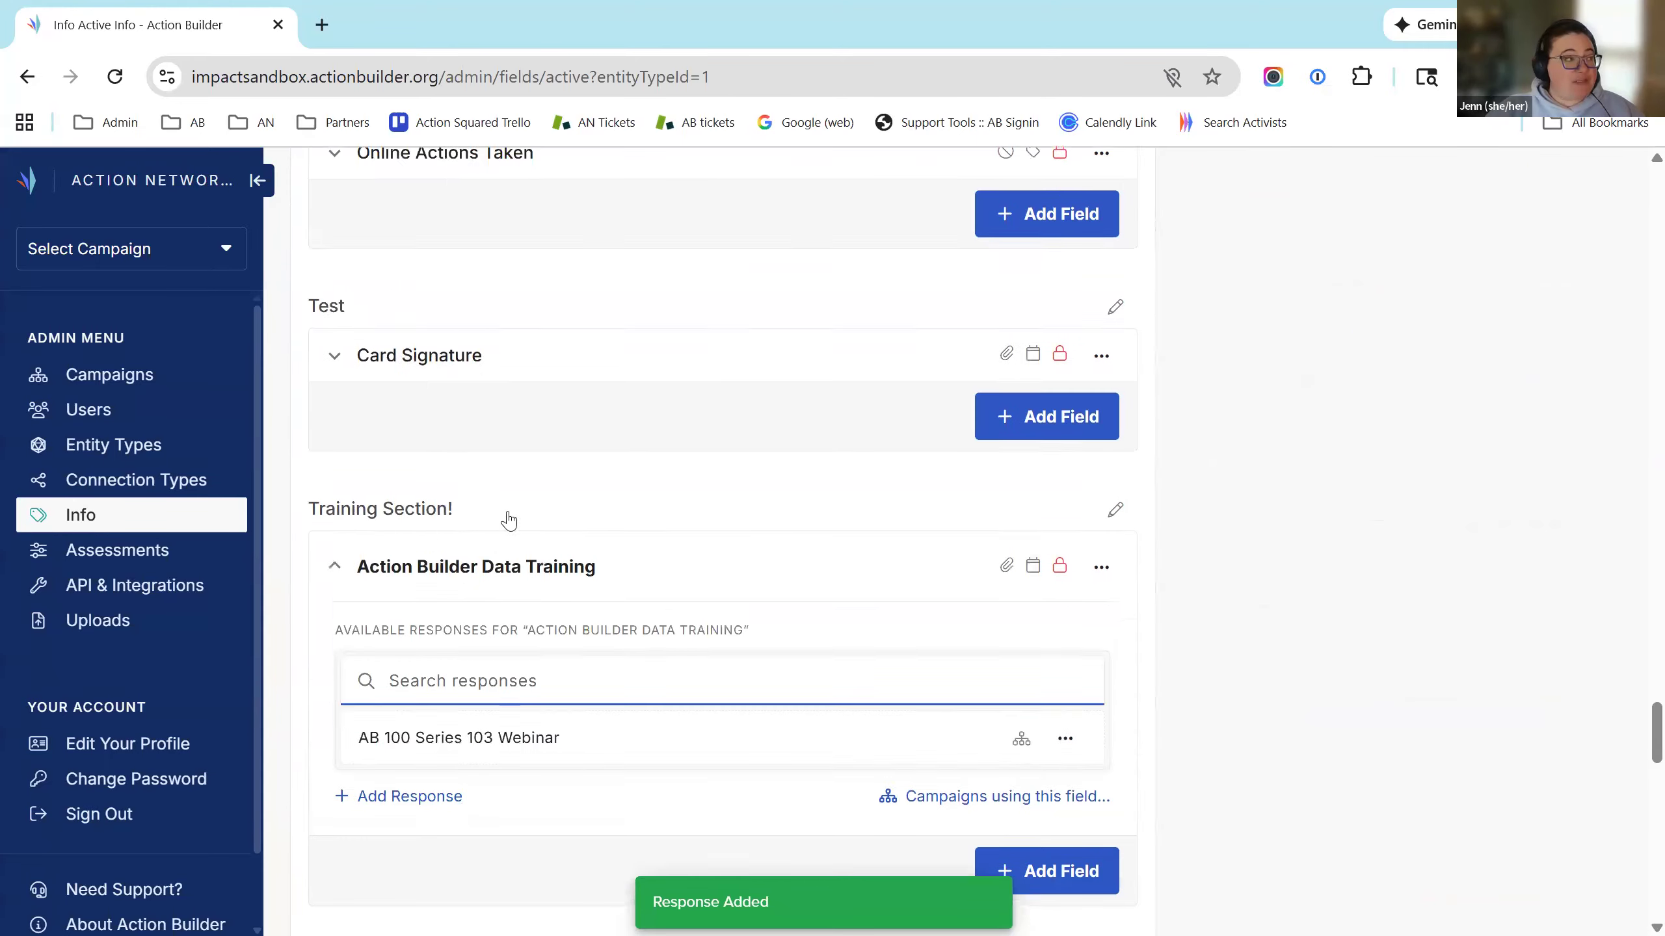
scroll(520, 554, up, 5)
drag(1651, 604, 1640, 748)
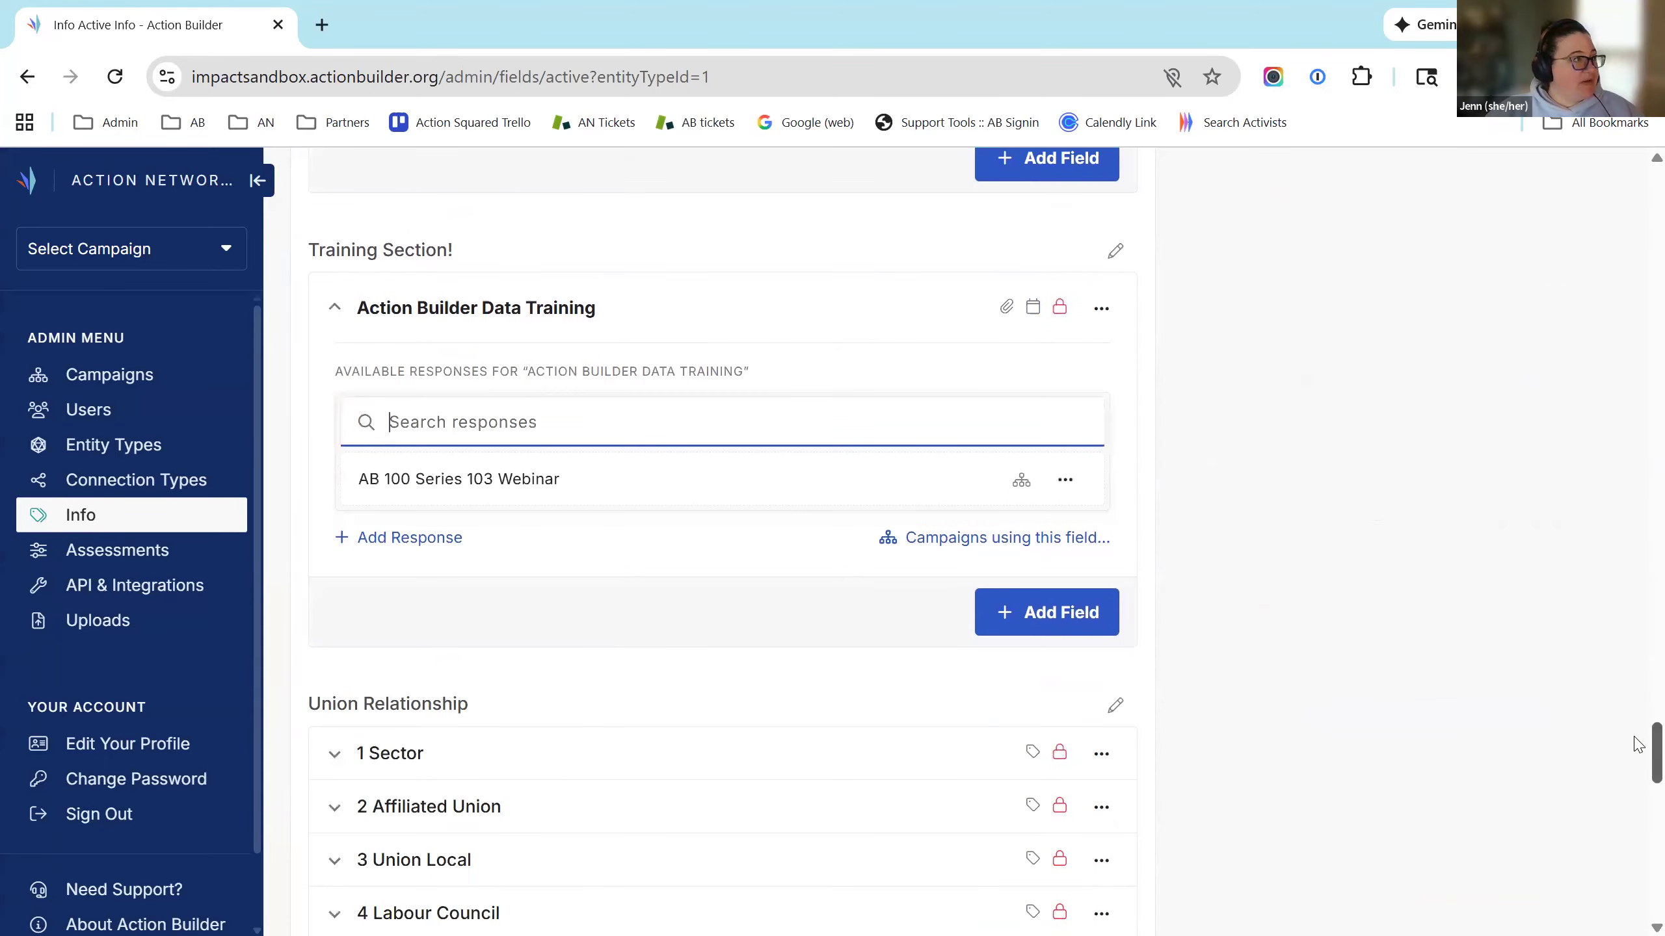
click(417, 543)
text(Custom Training)
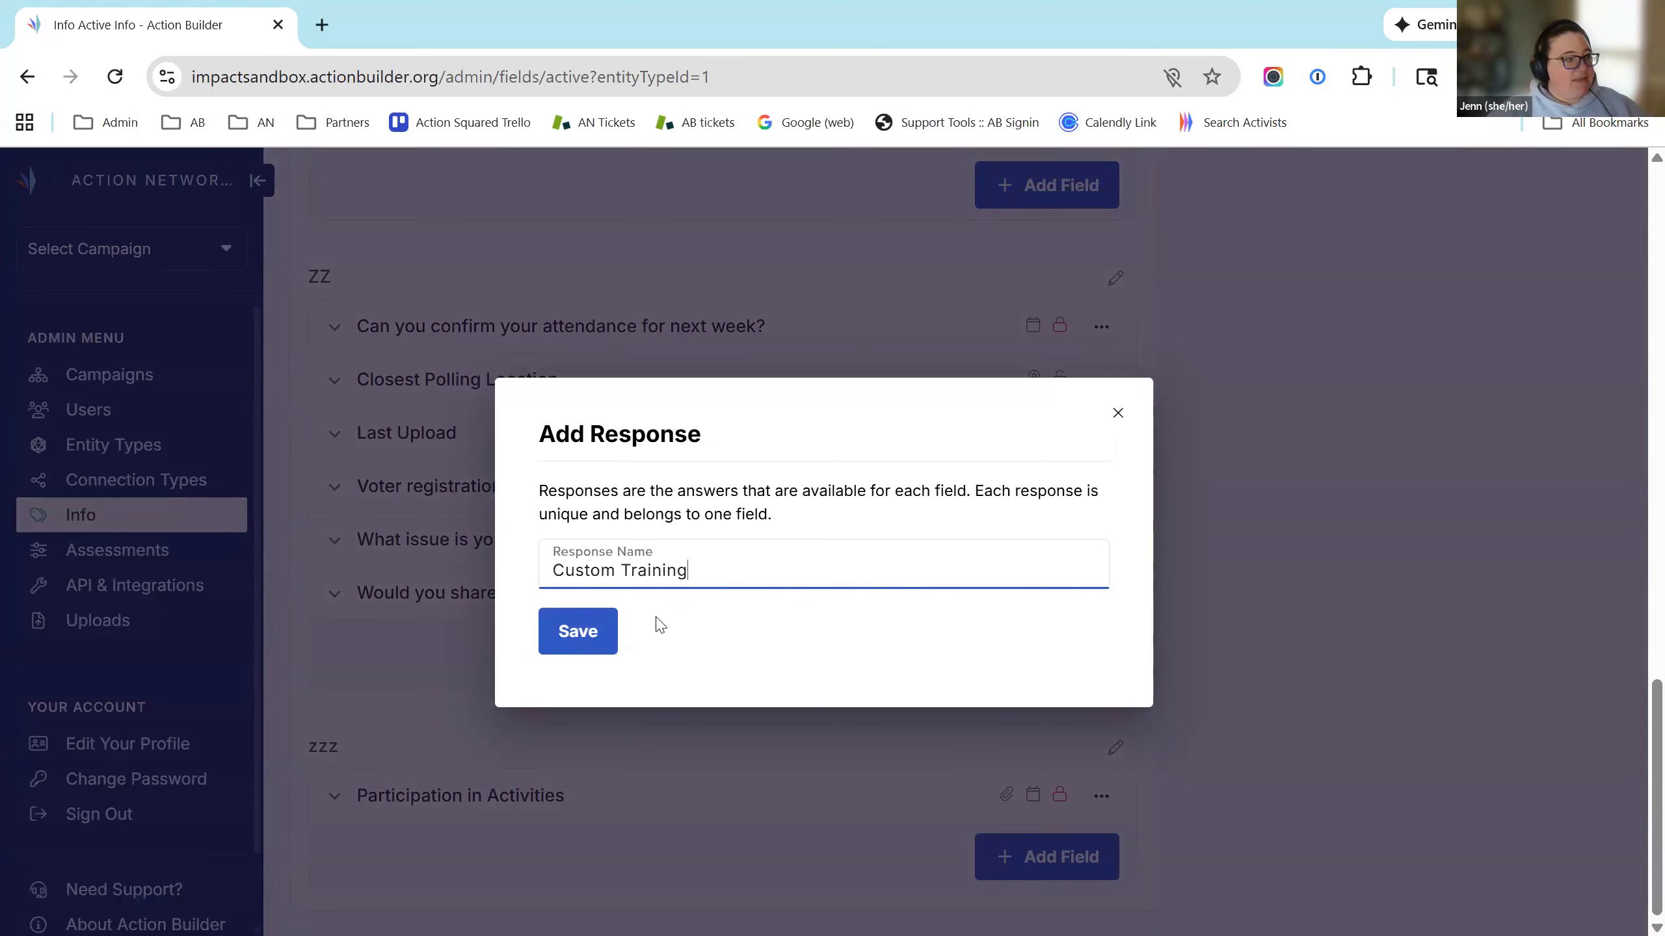
click(595, 633)
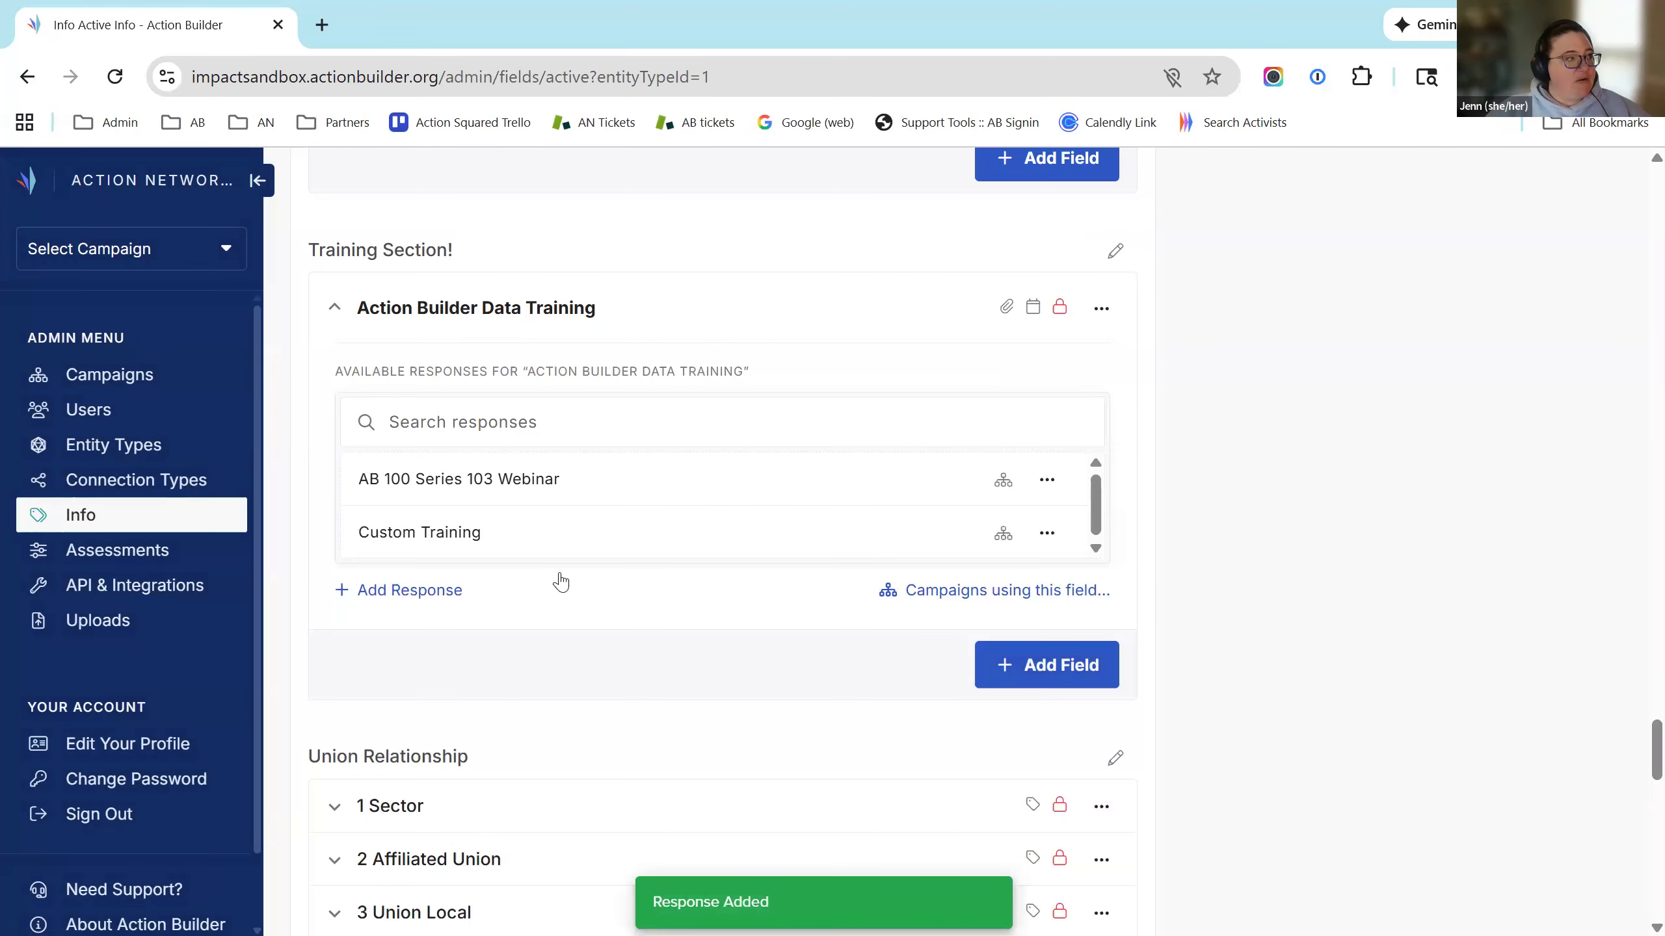
Step: Add the response "Onboarding Training" to the Action Builder Data Training field and collapse the field
click(426, 594)
text(IO)
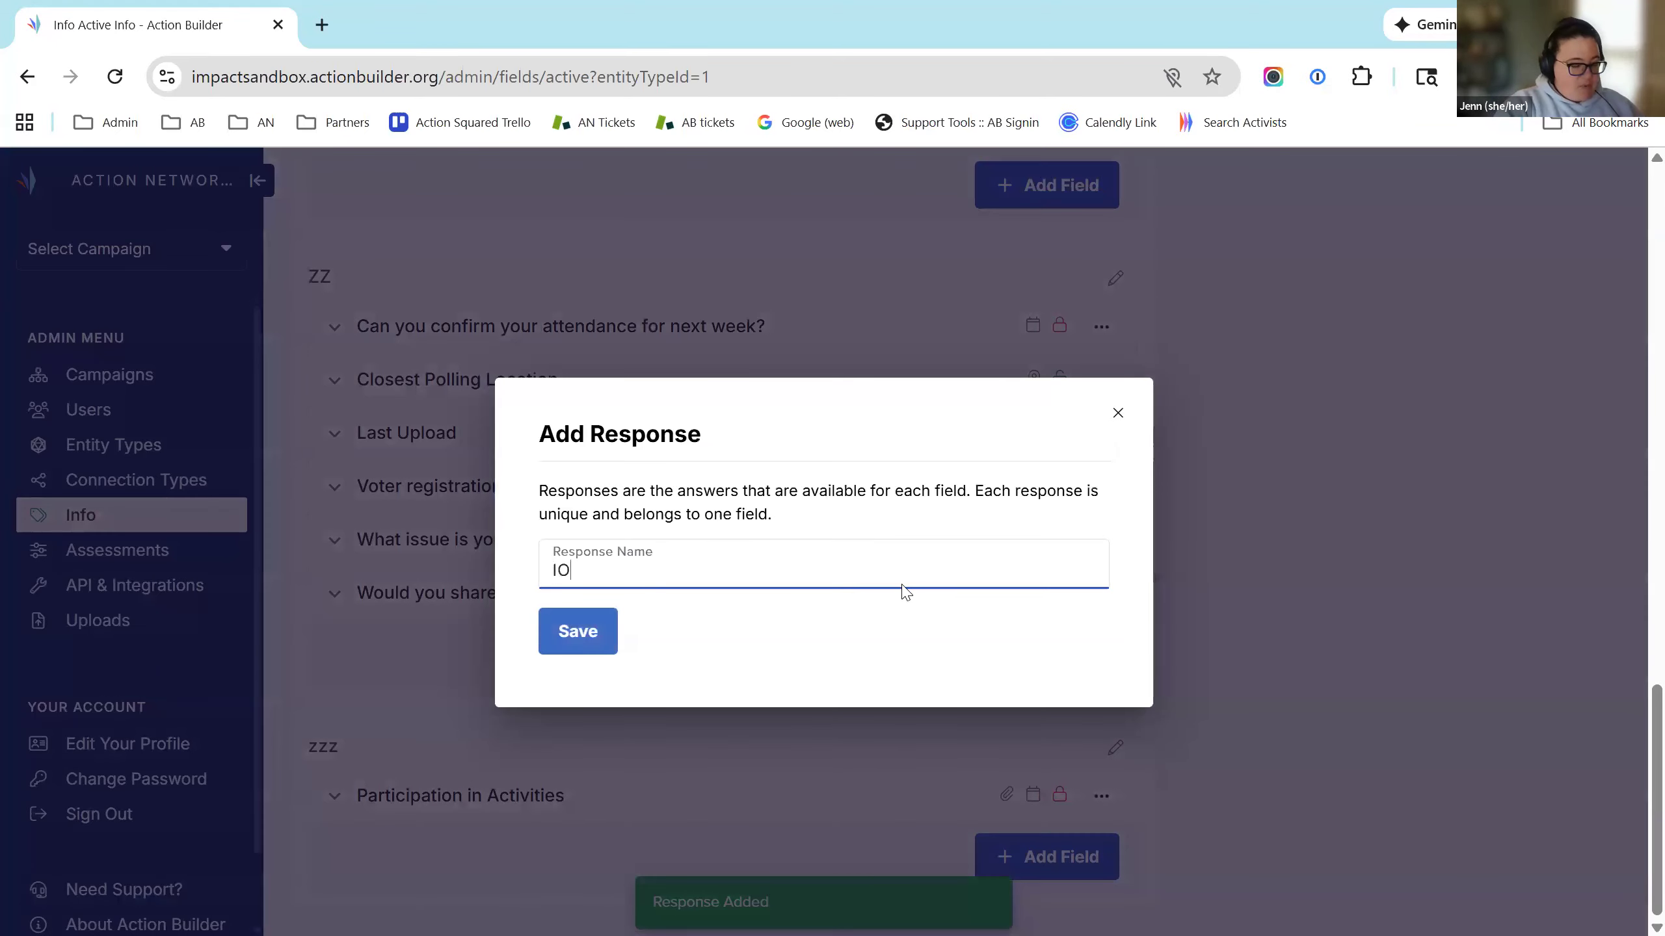
key(BackSpace)
key(BackSpace)
text(Onboard)
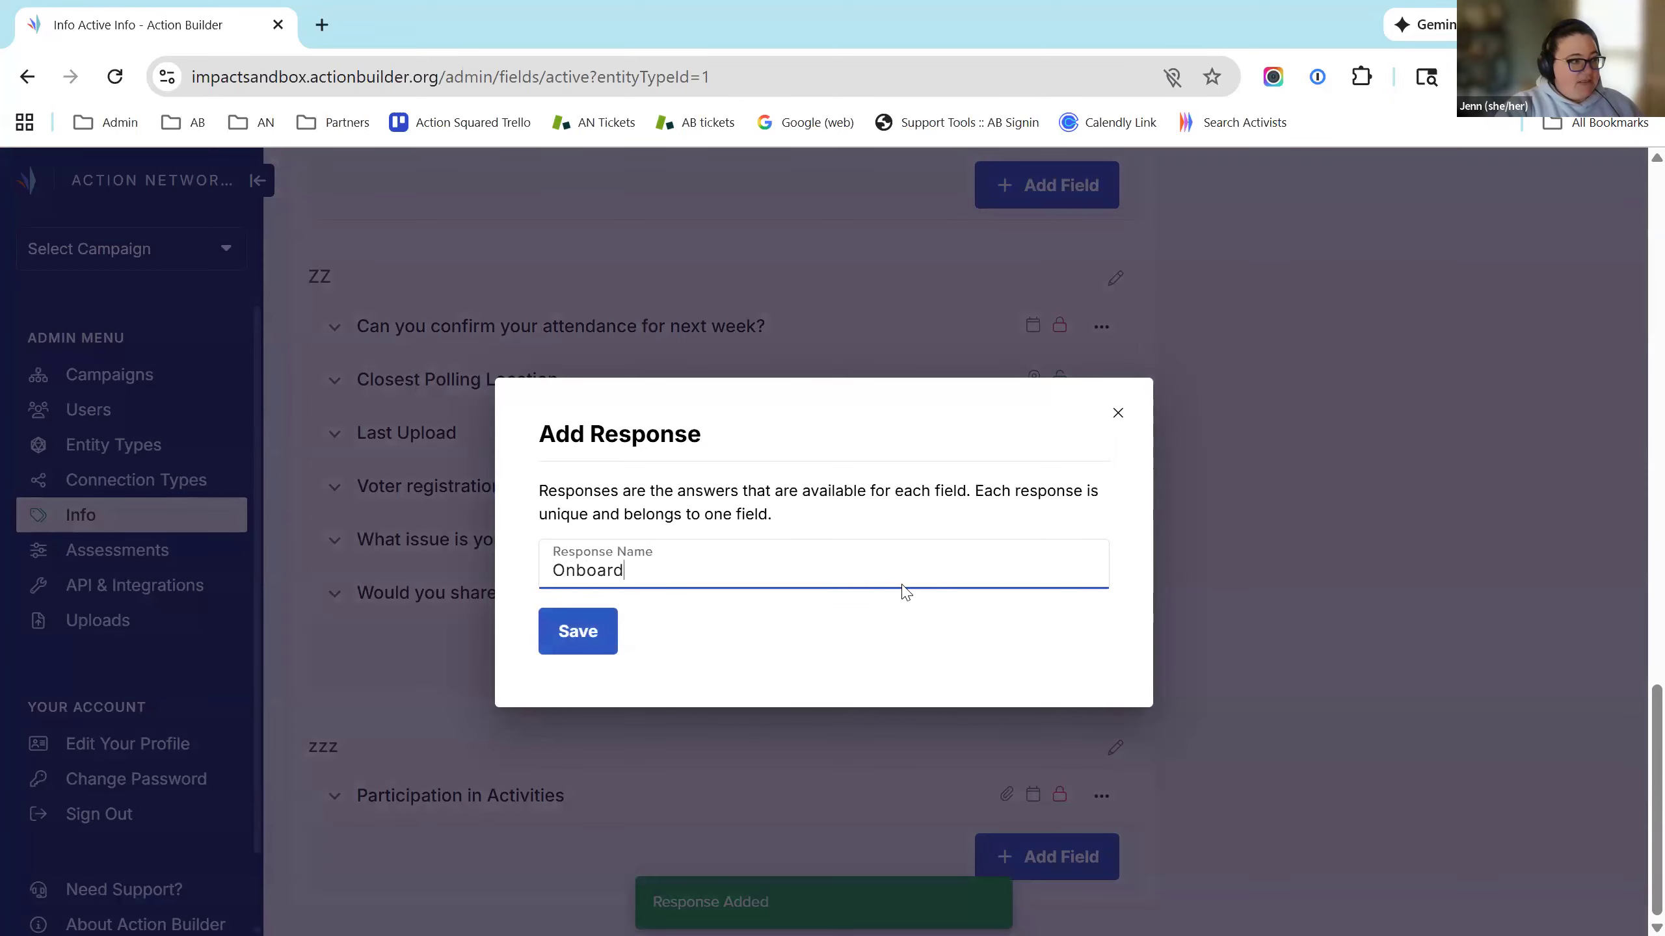
text(ing Training)
click(553, 639)
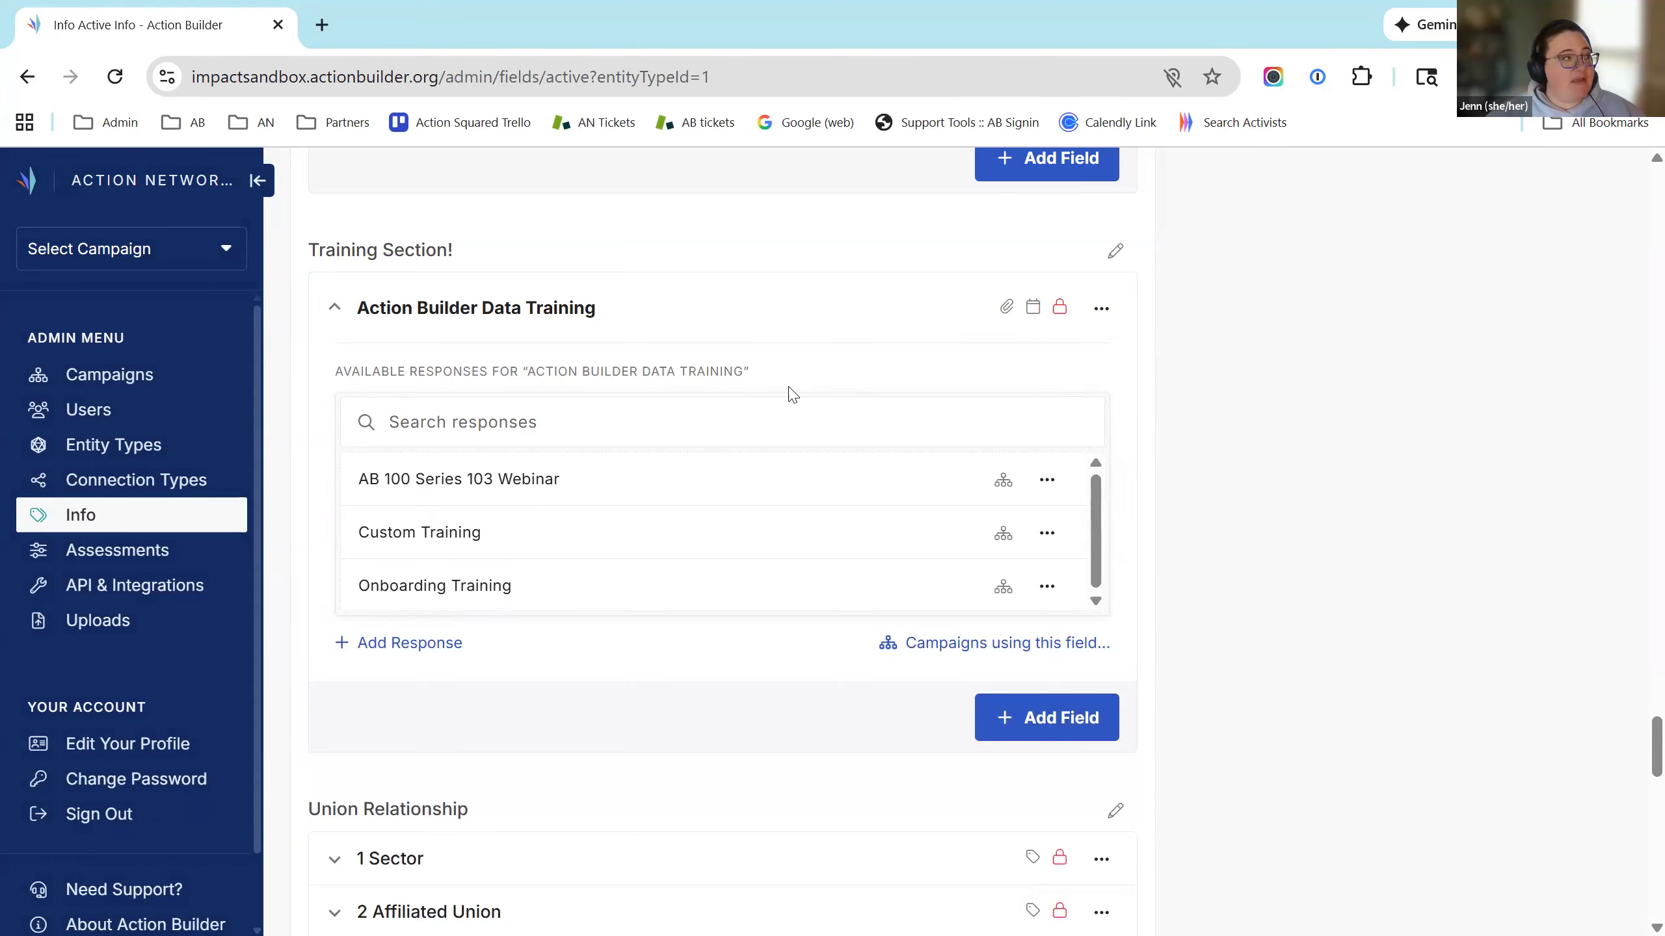
click(642, 325)
Step: Move the Grade Level (choice) field from the Member Information section to Training Section! and save
scroll(1505, 558, up, 7)
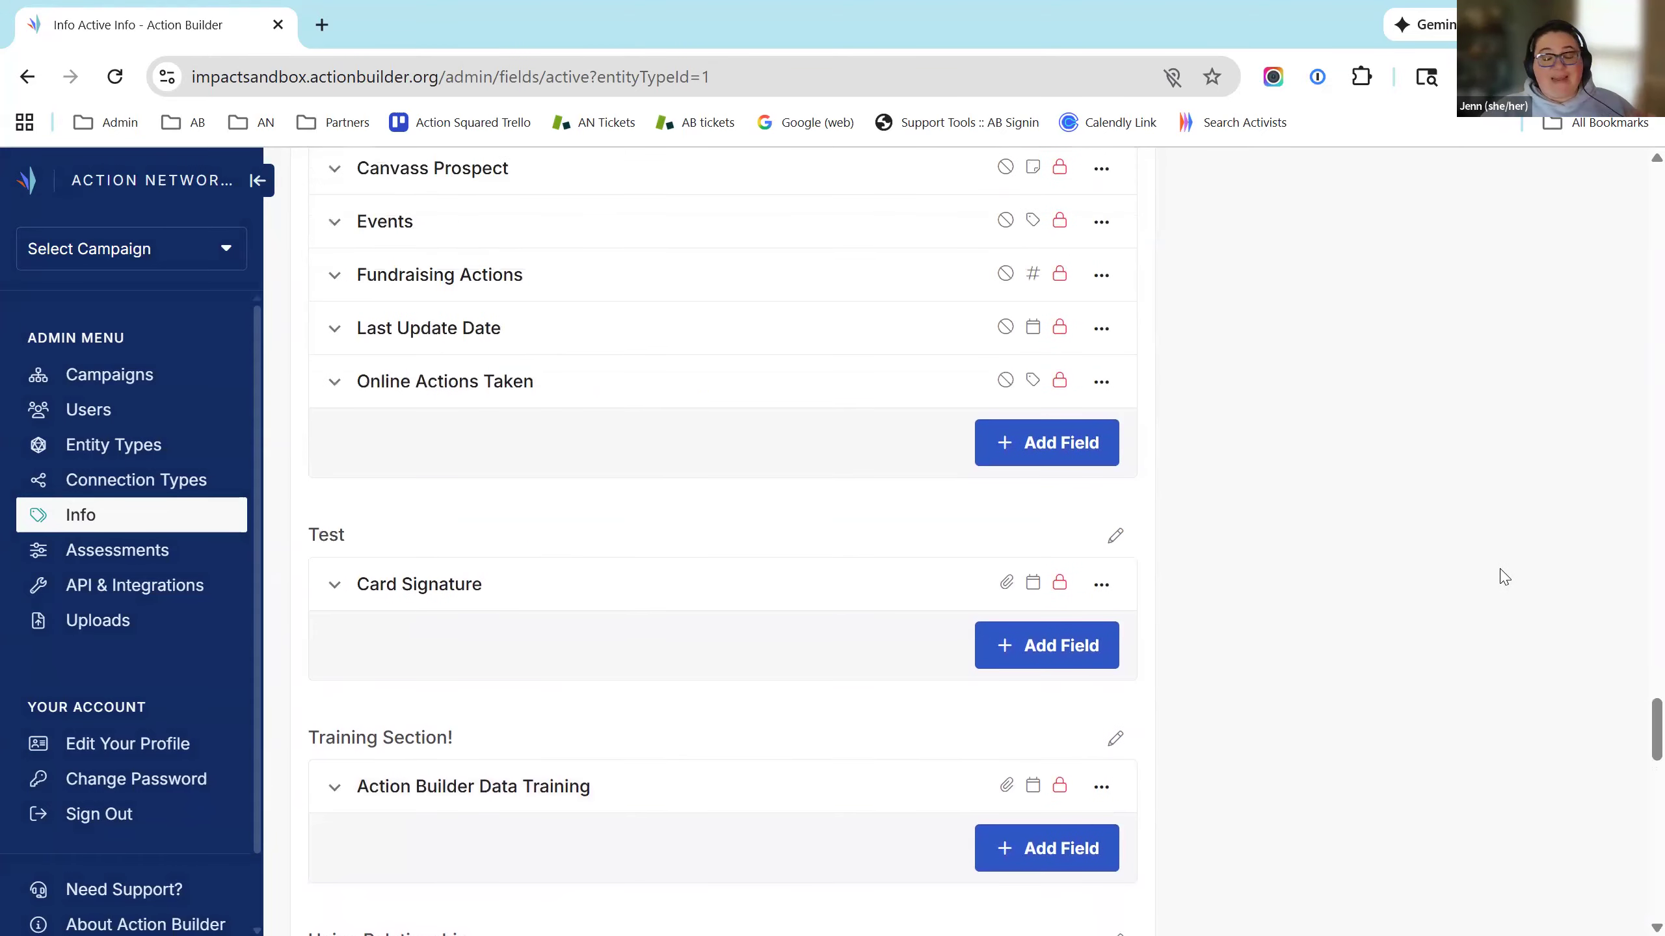
scroll(1404, 588, up, 5)
scroll(1425, 609, up, 20)
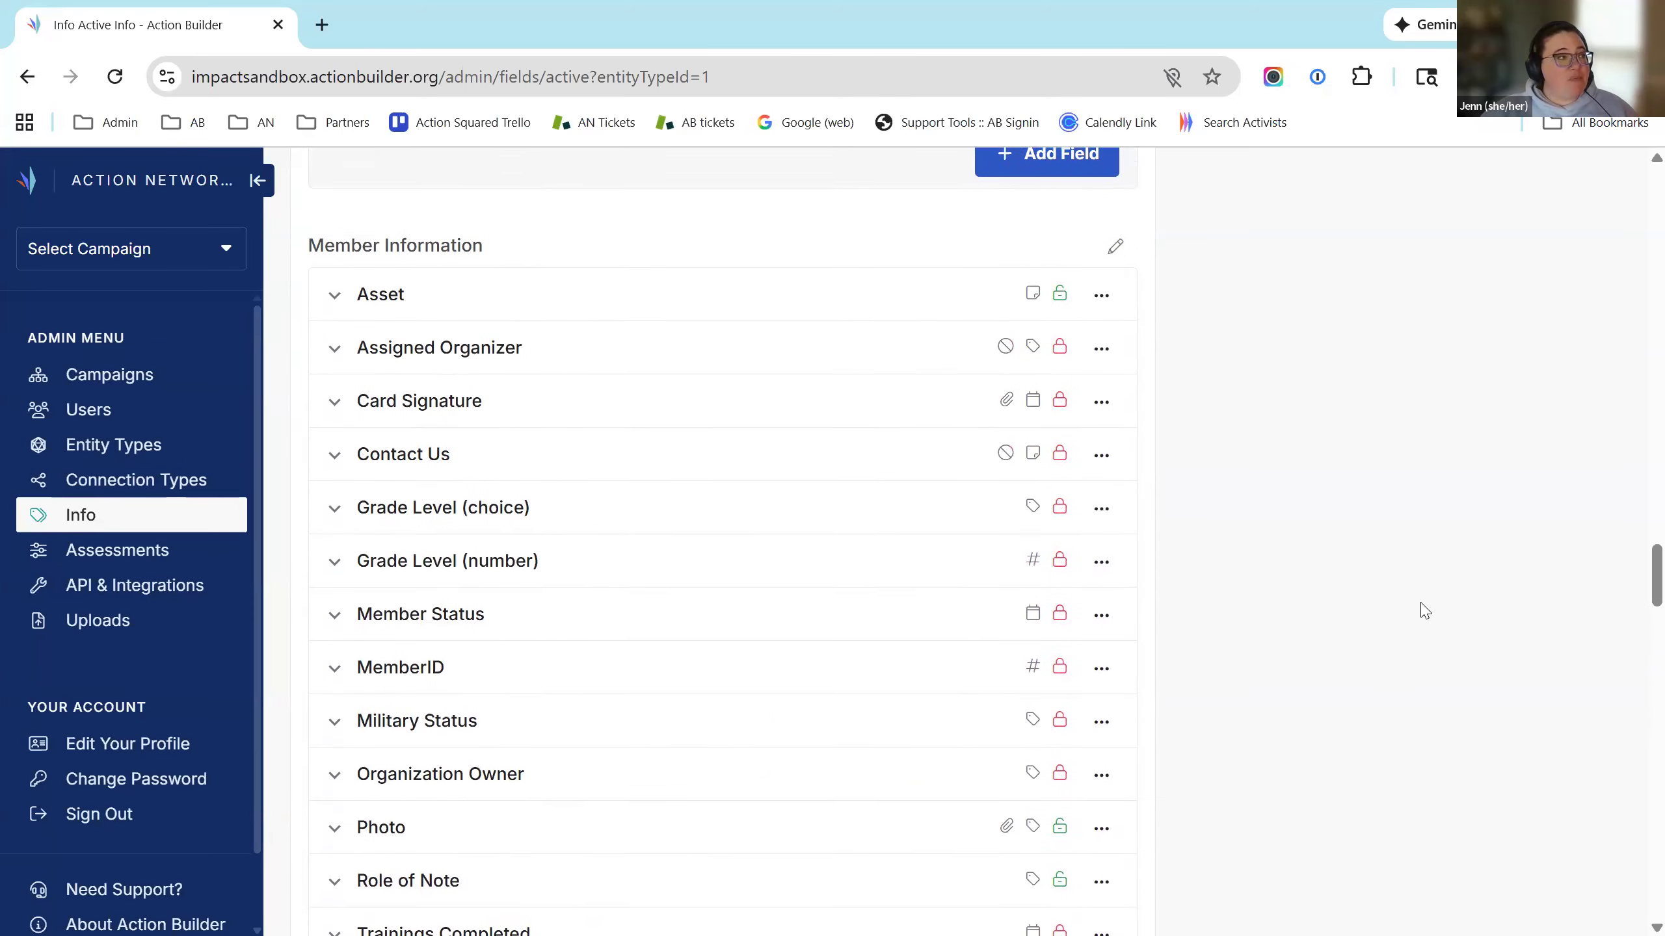
scroll(1424, 610, up, 3)
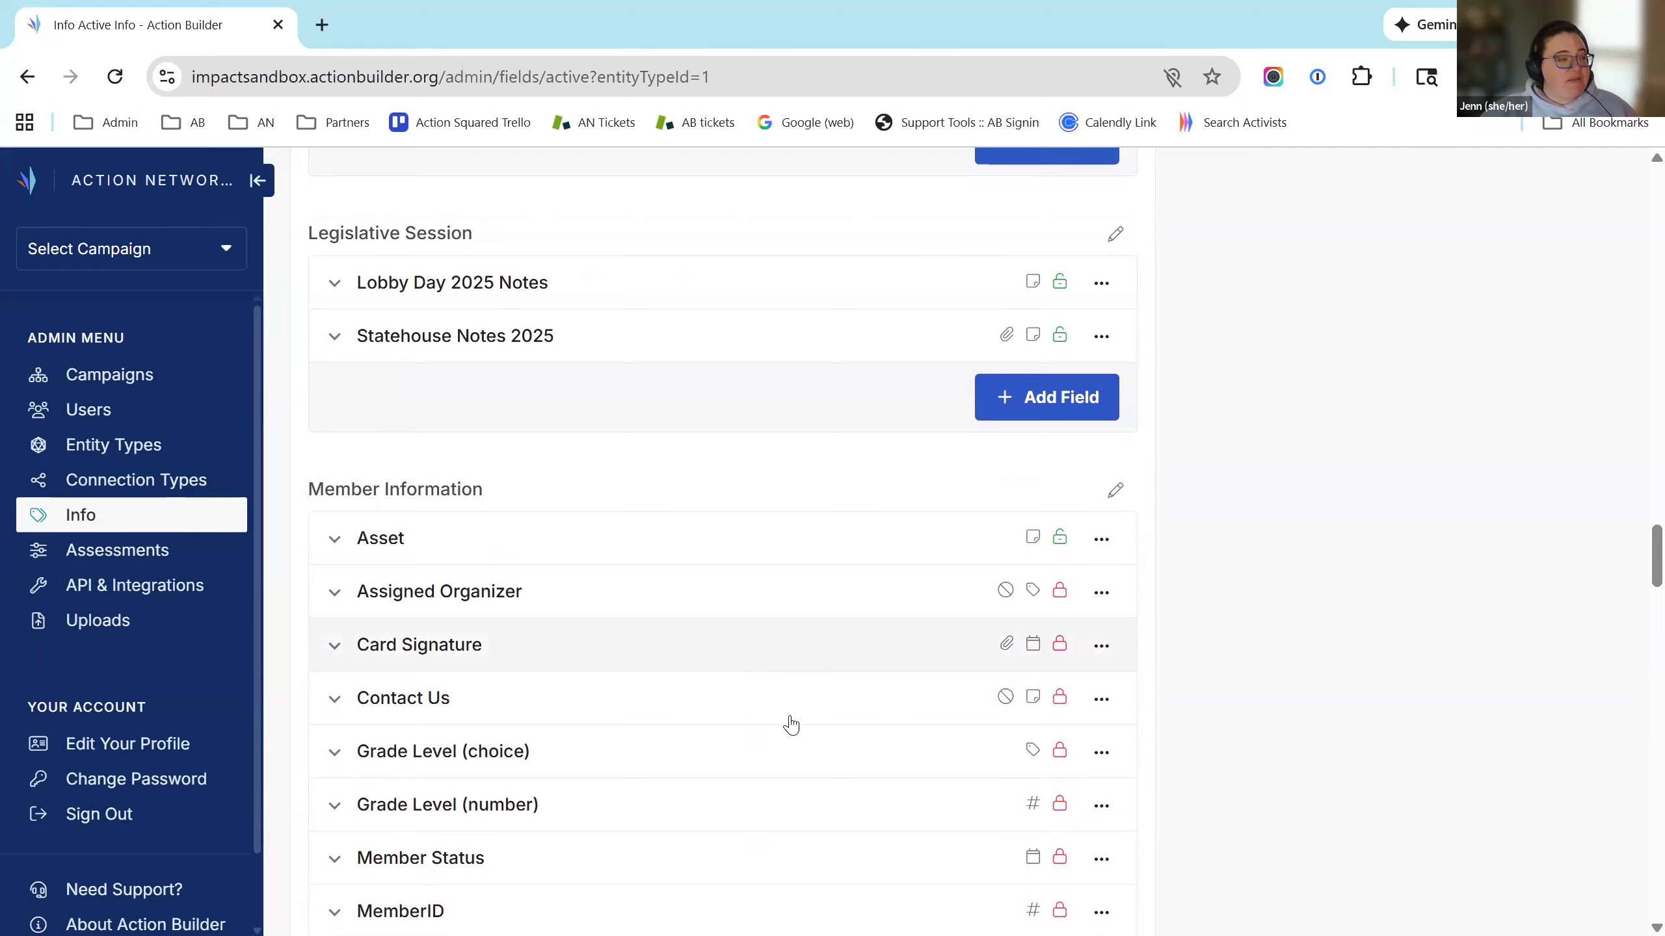
scroll(790, 725, down, 2)
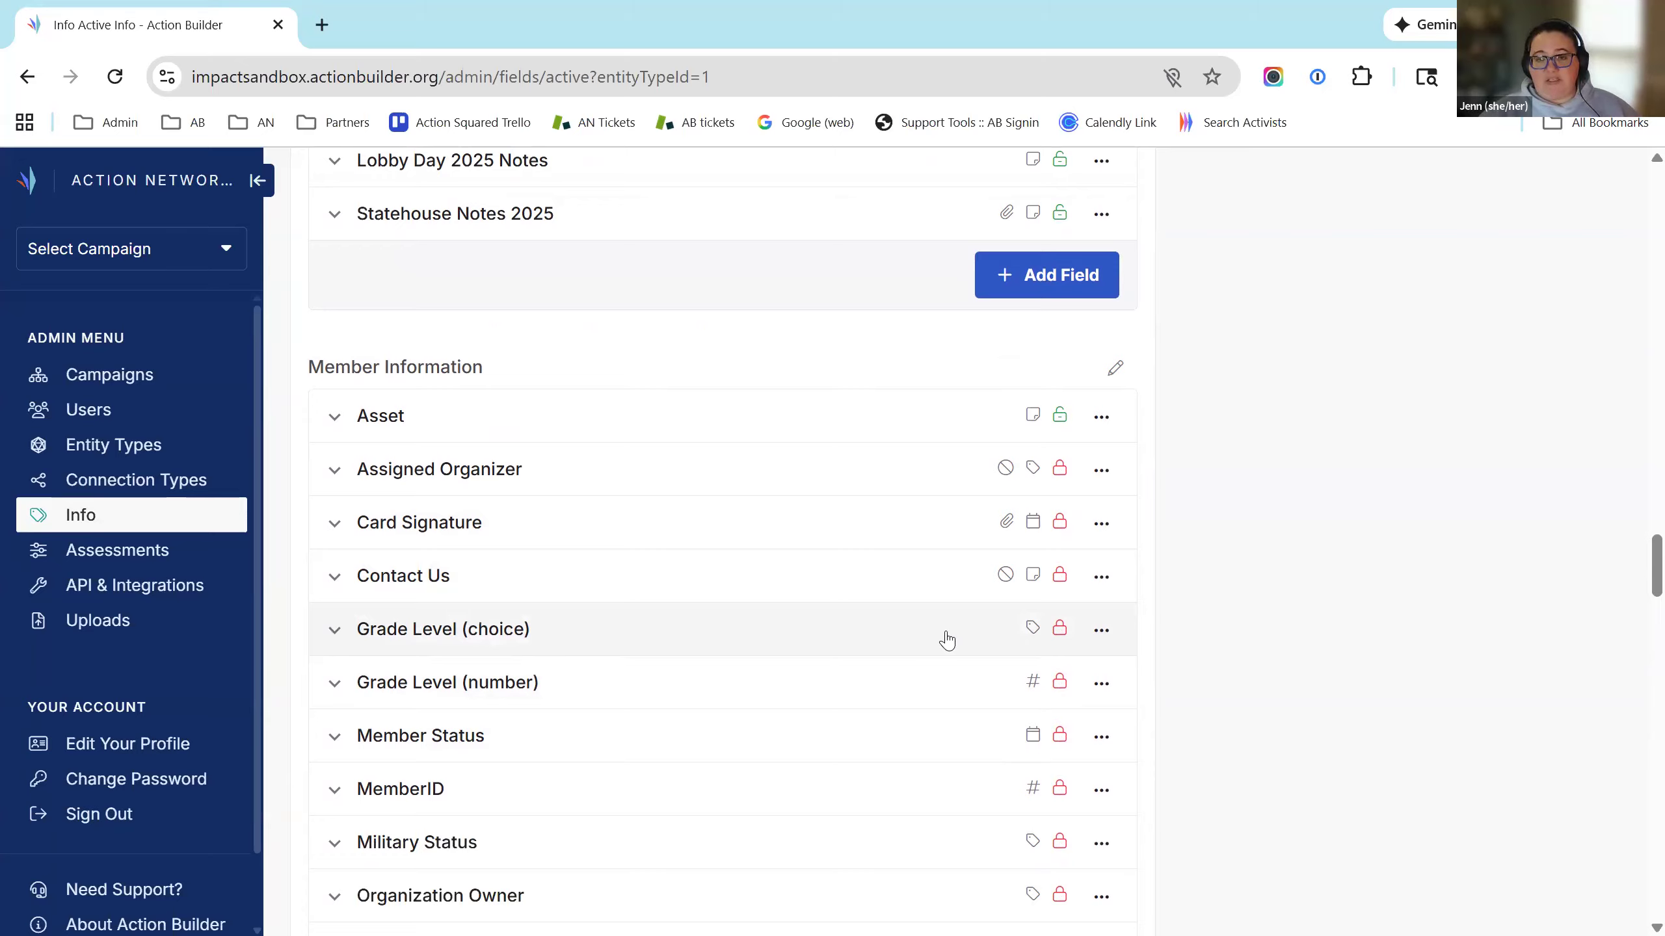
click(1101, 631)
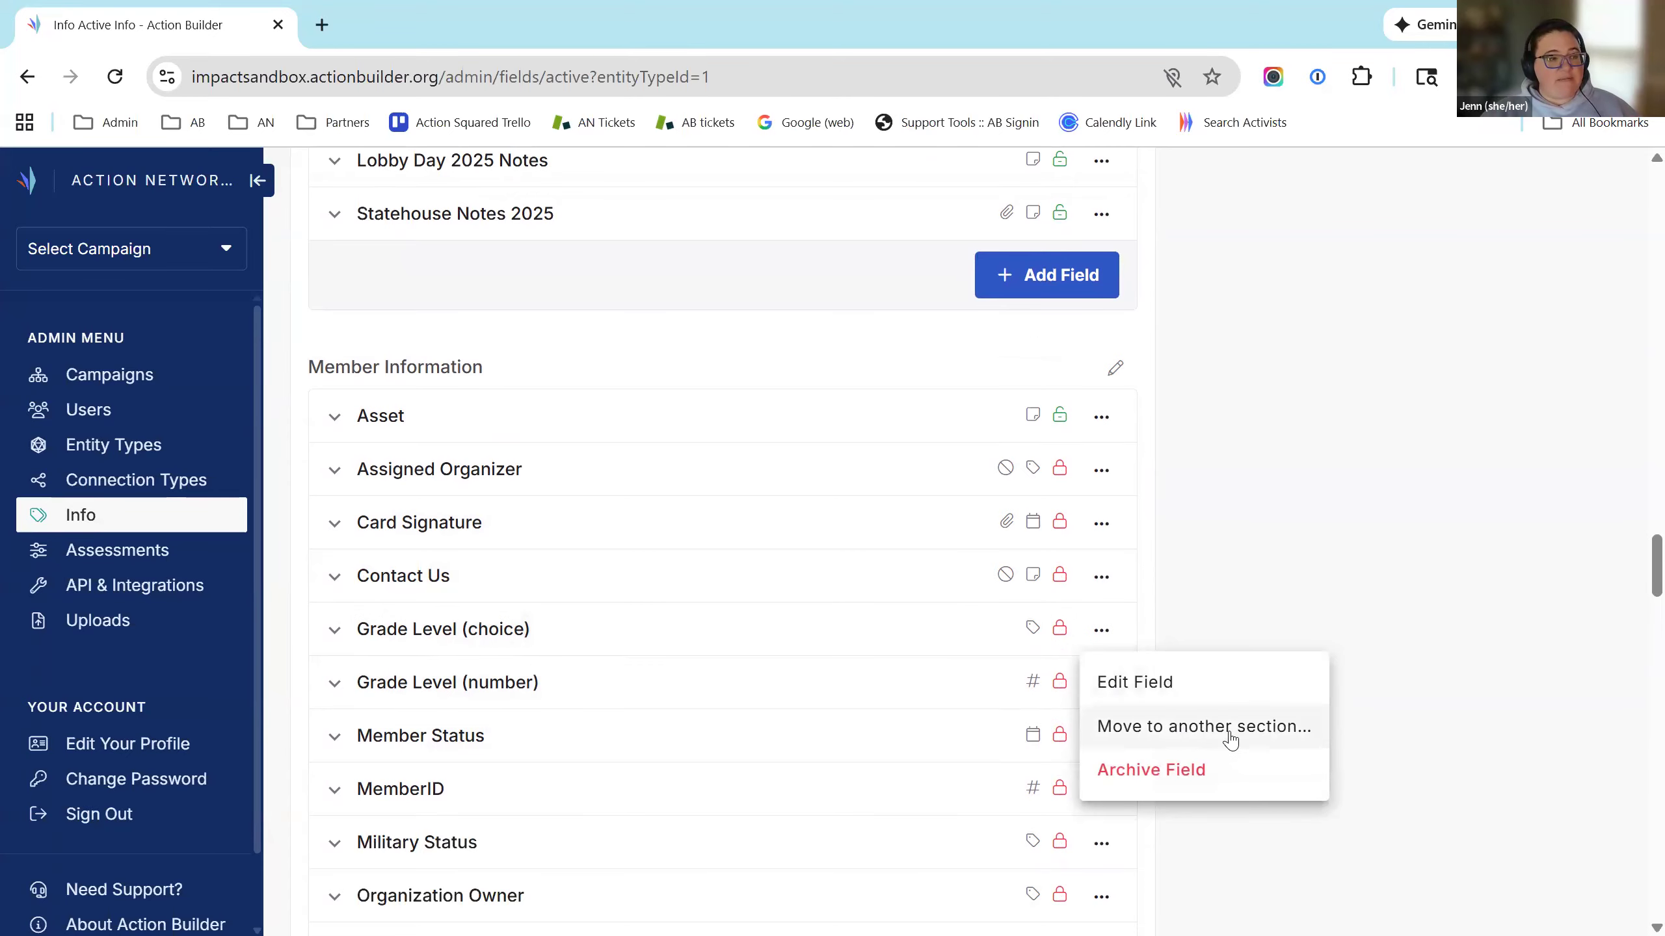
click(1269, 728)
click(949, 551)
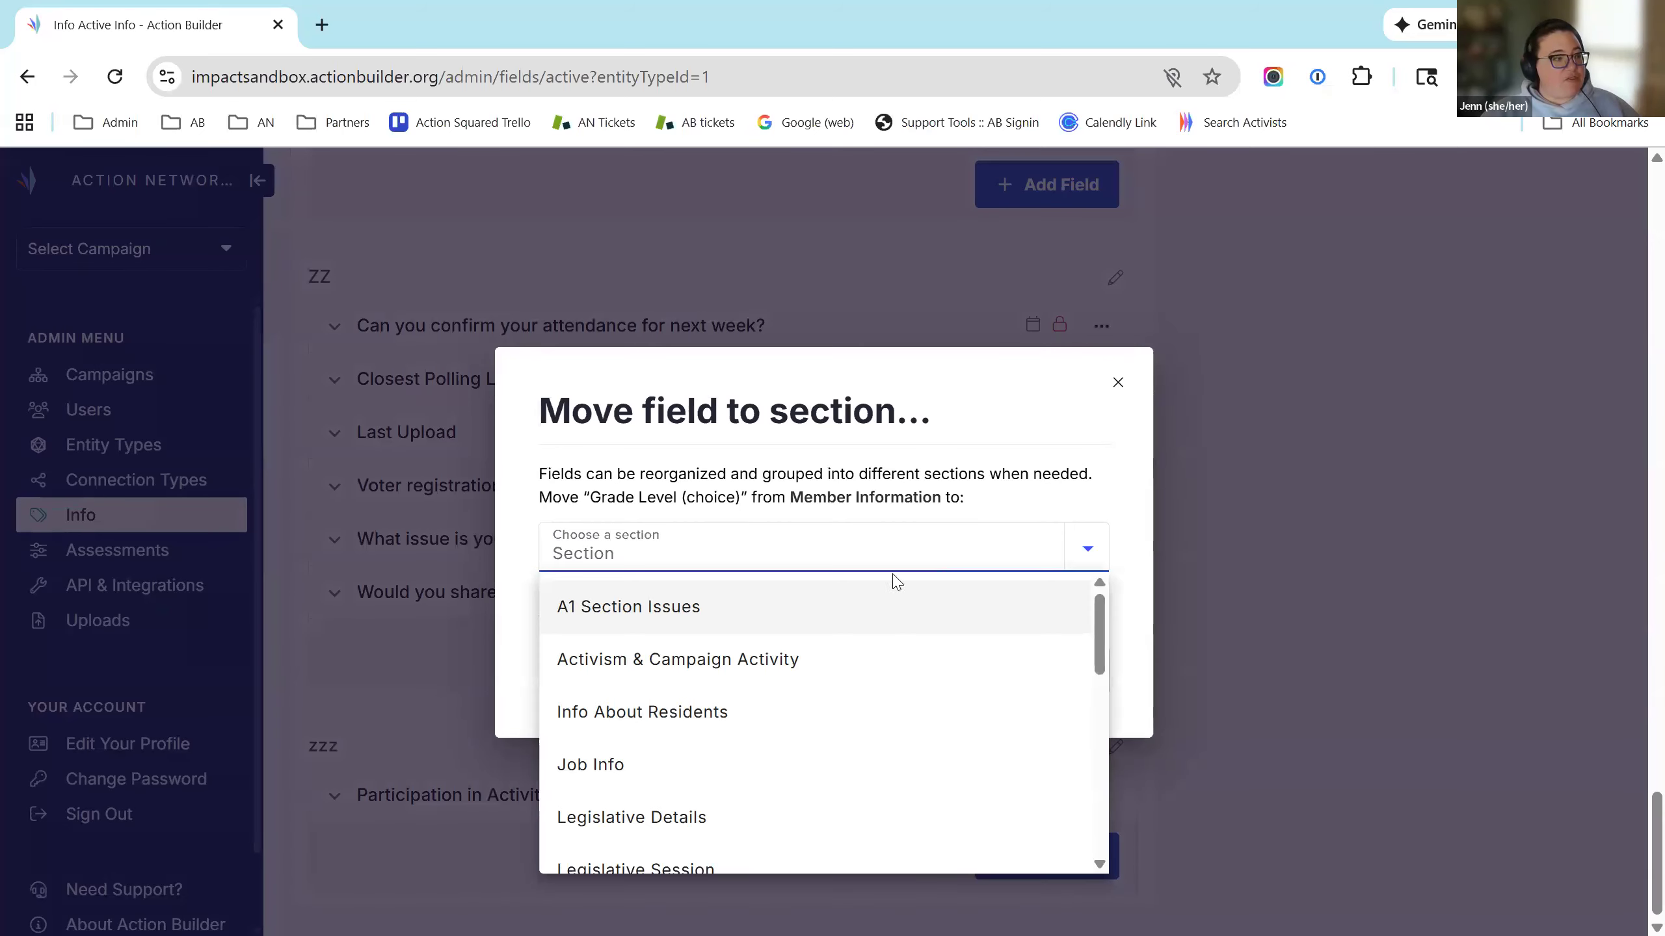
scroll(825, 625, down, 5)
scroll(811, 677, down, 5)
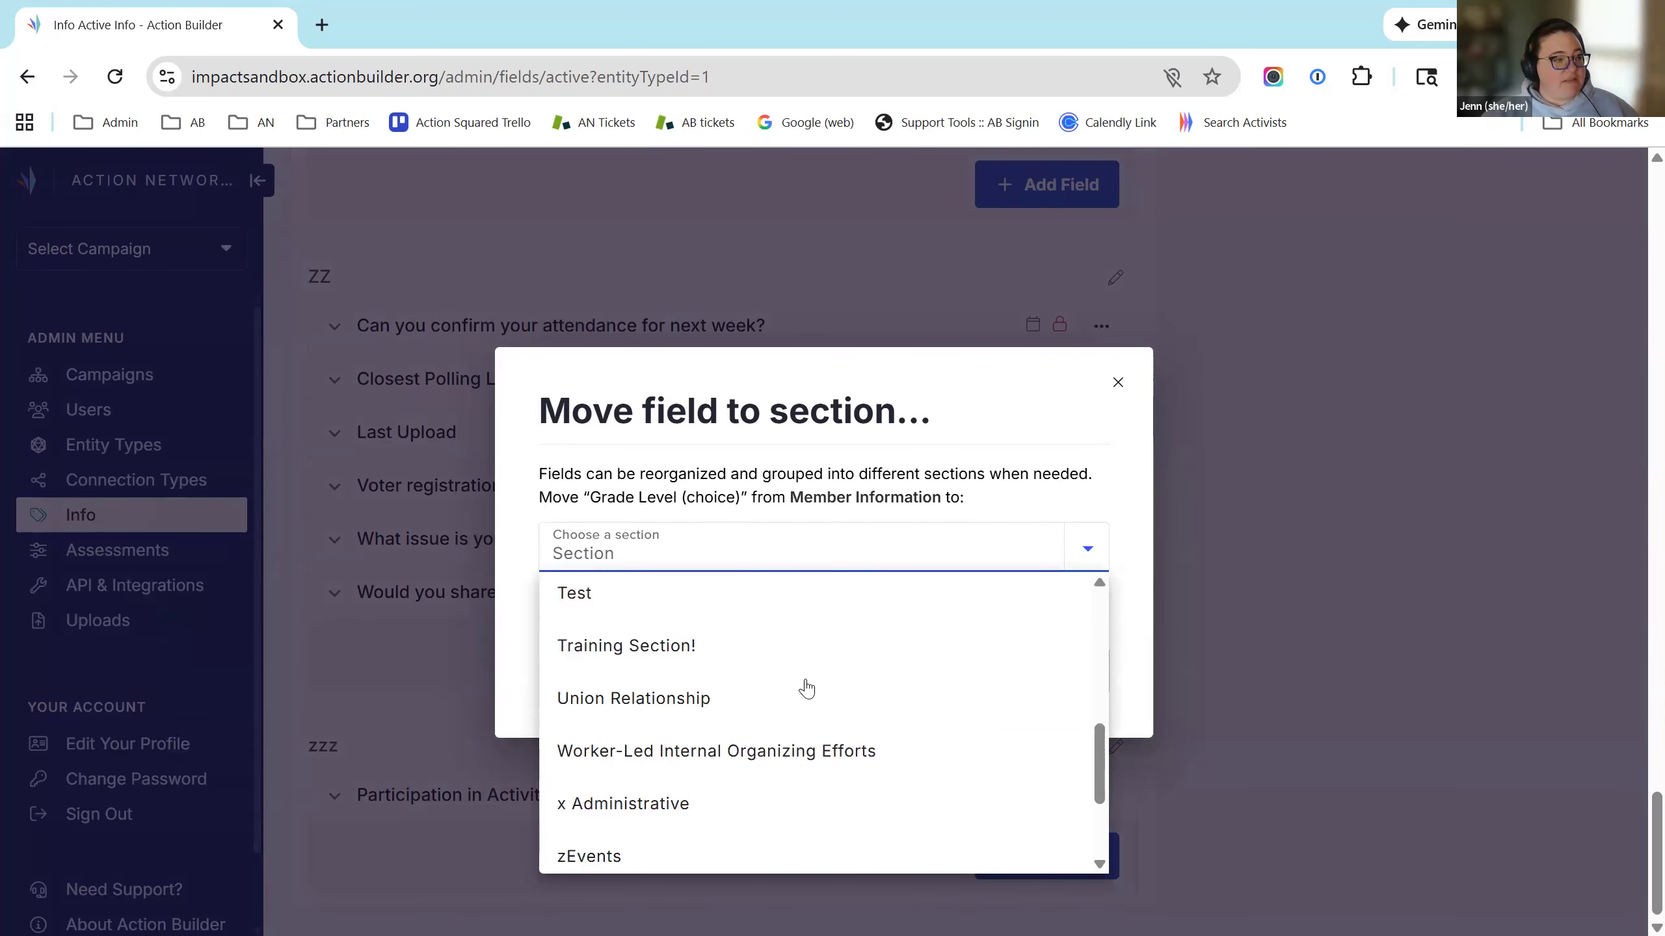
scroll(801, 690, up, 5)
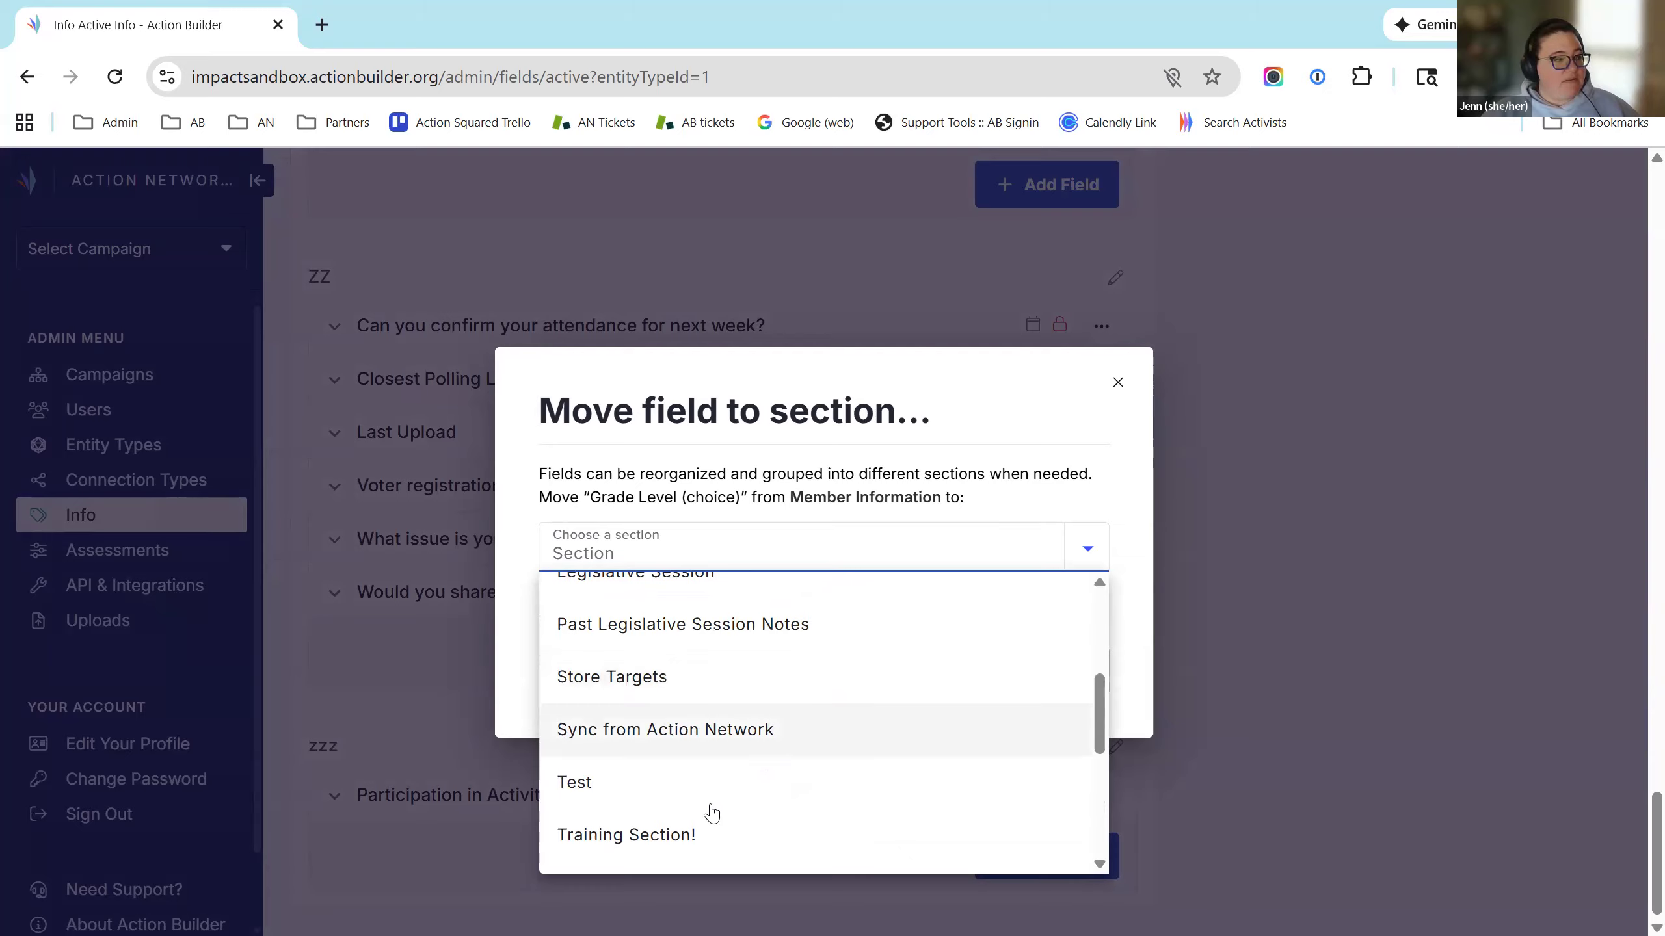
click(662, 837)
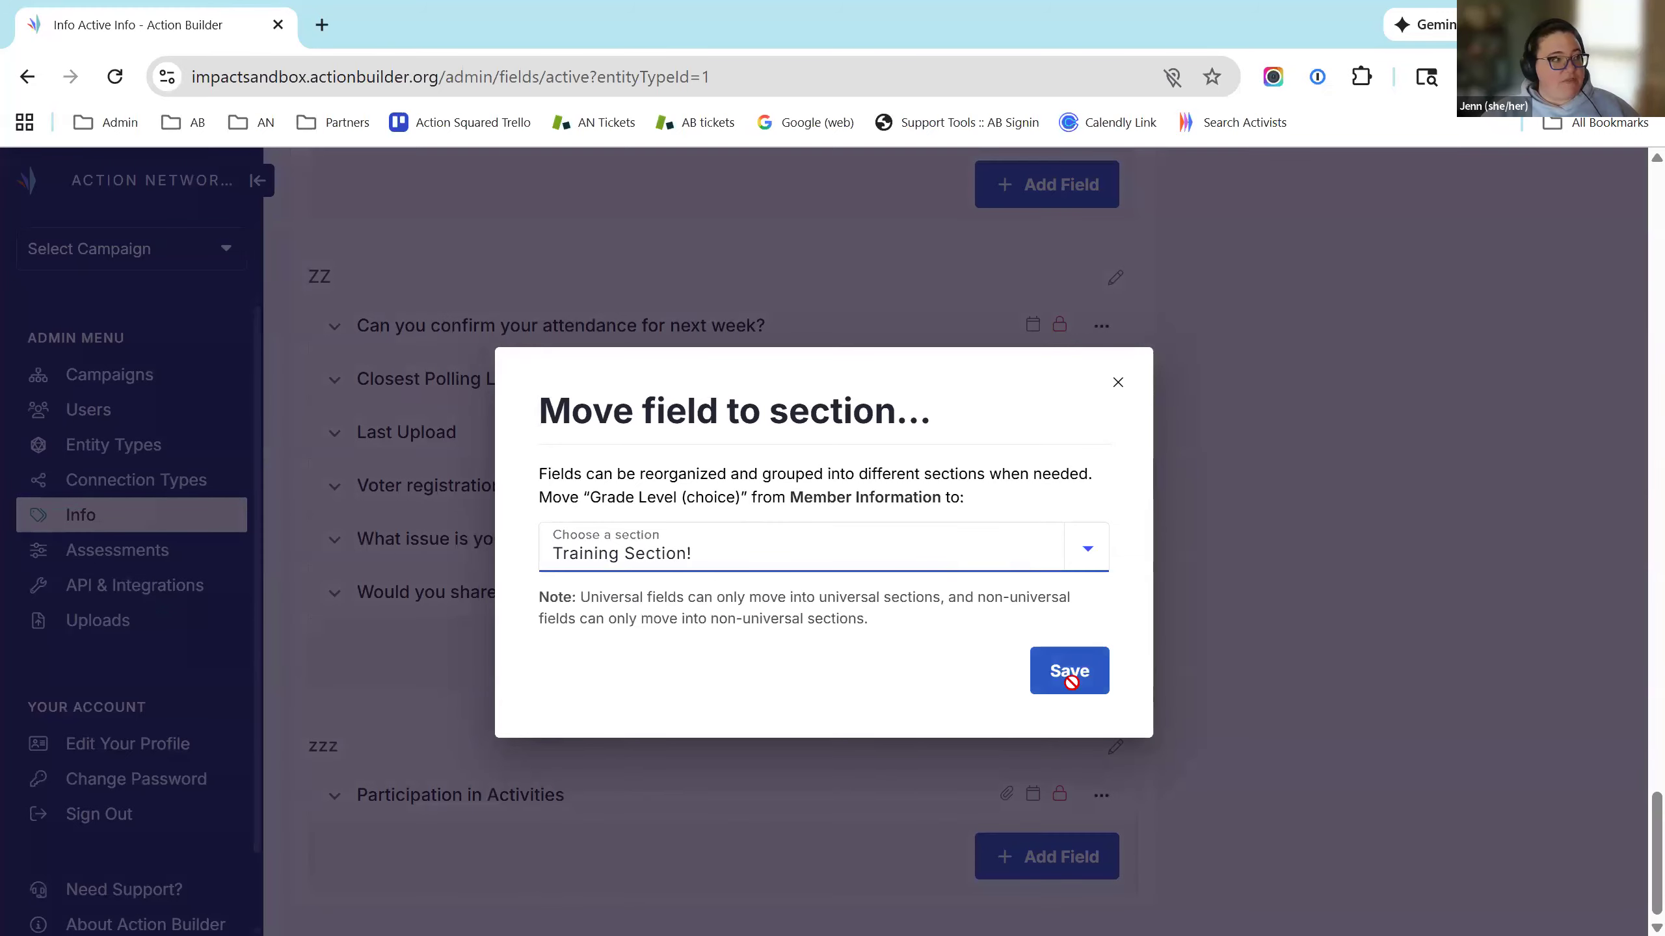
click(1073, 687)
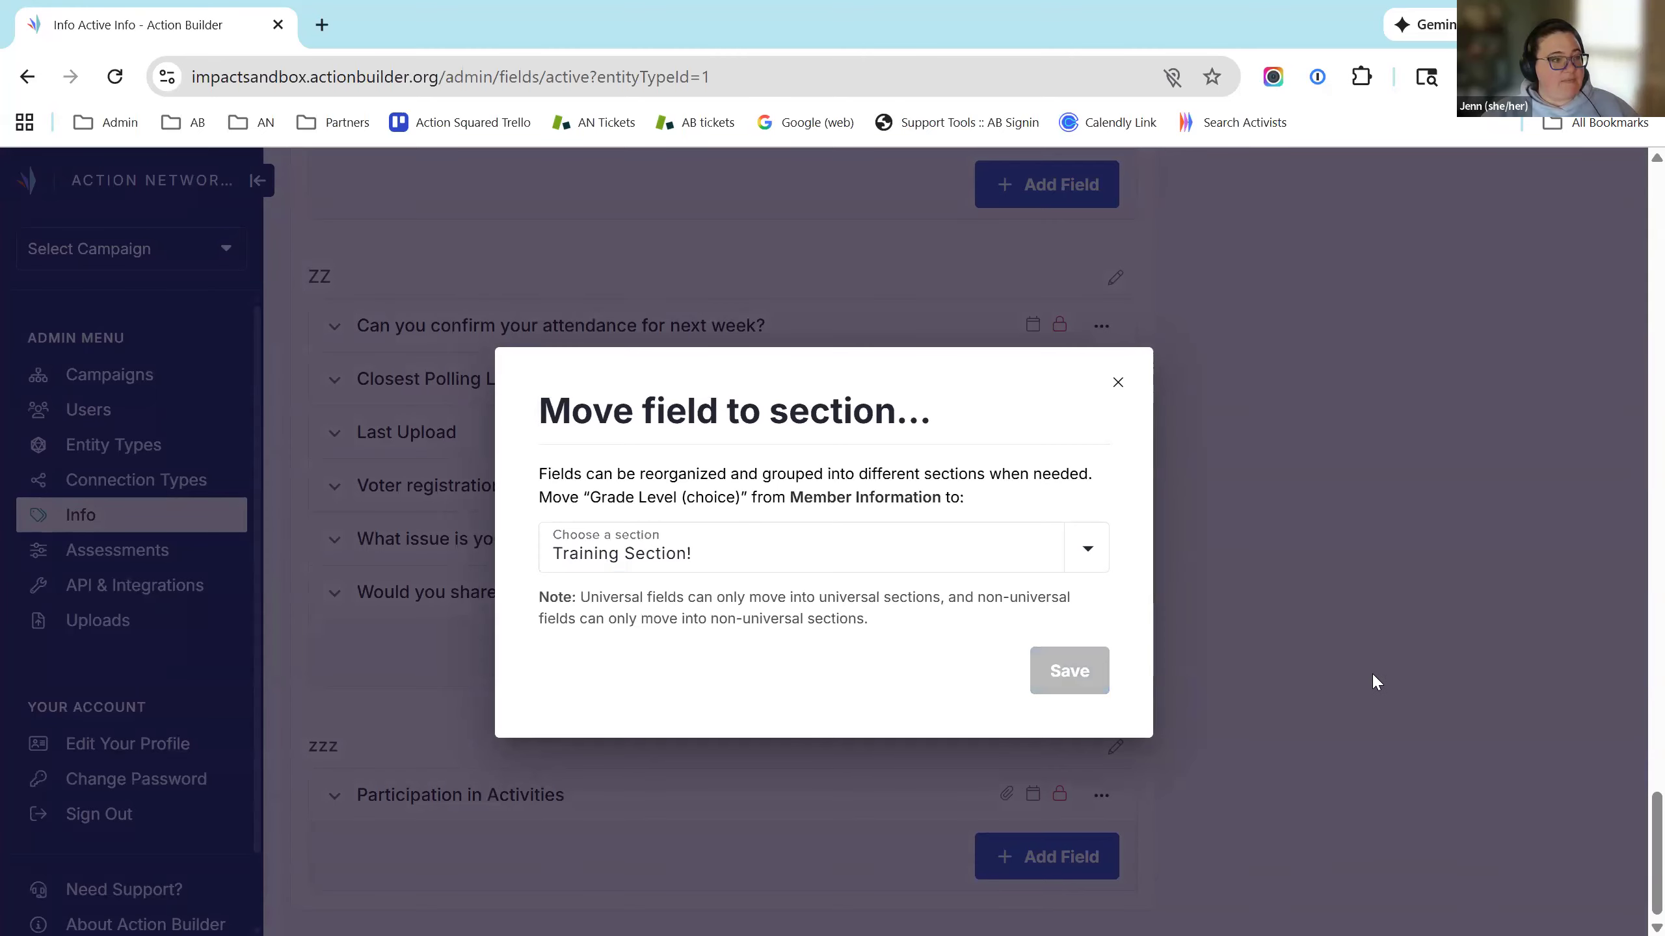
Step: Collapse the Action Builder Data Training field and check which fields Training Section! contains
scroll(832, 532, down, 15)
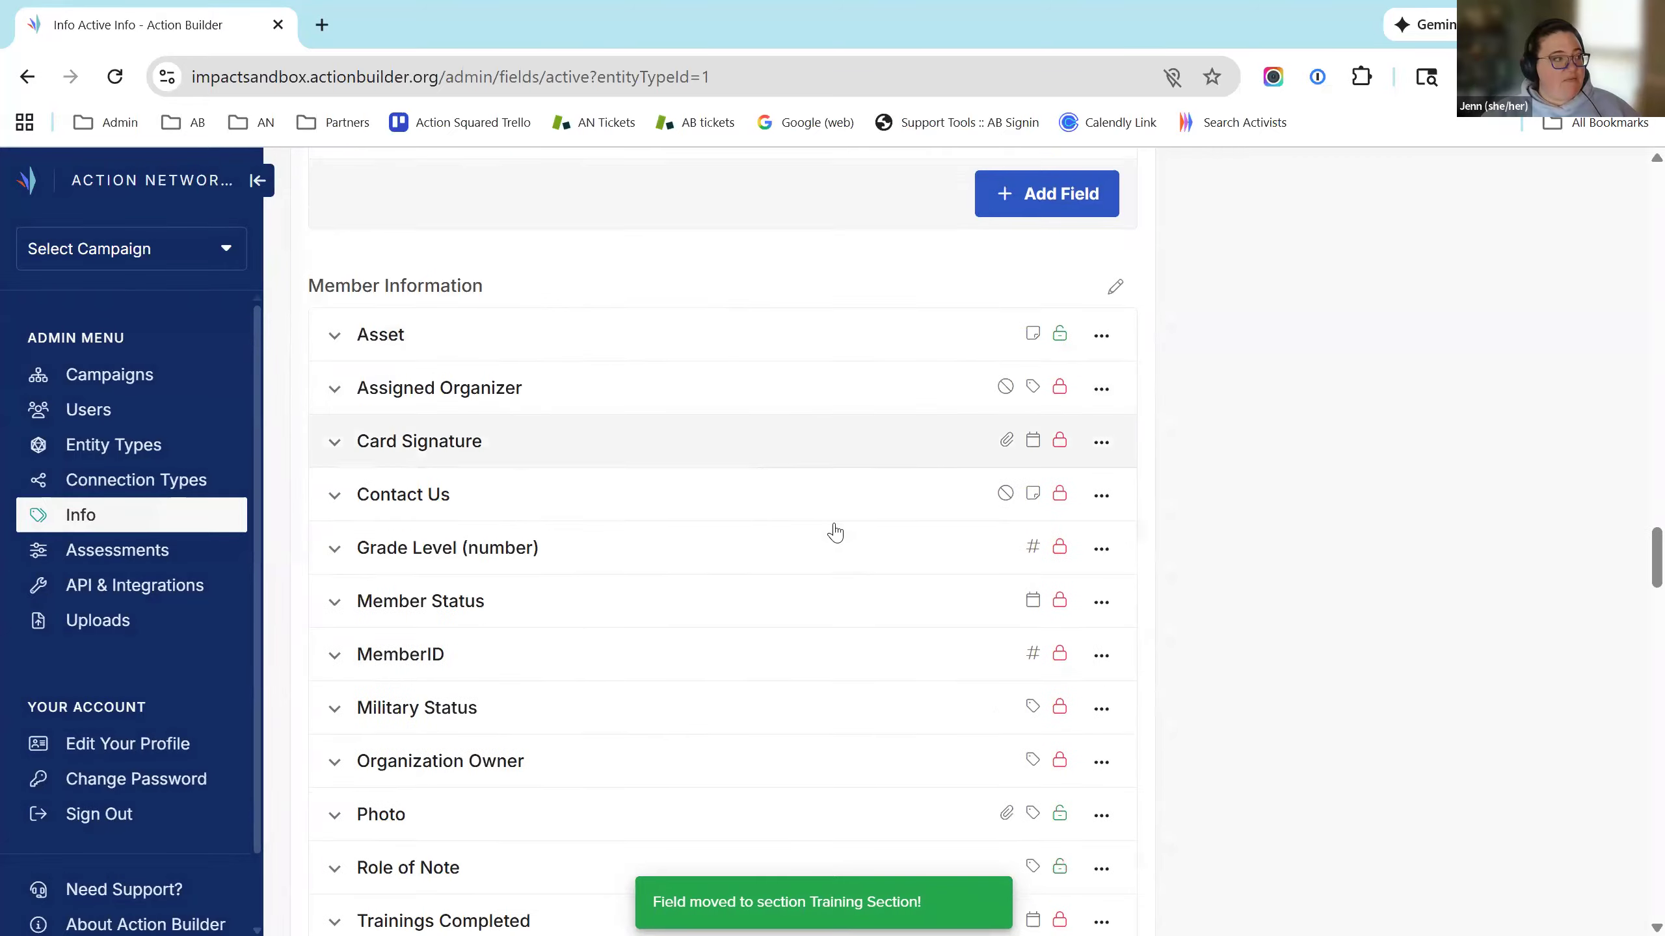
scroll(1200, 617, down, 12)
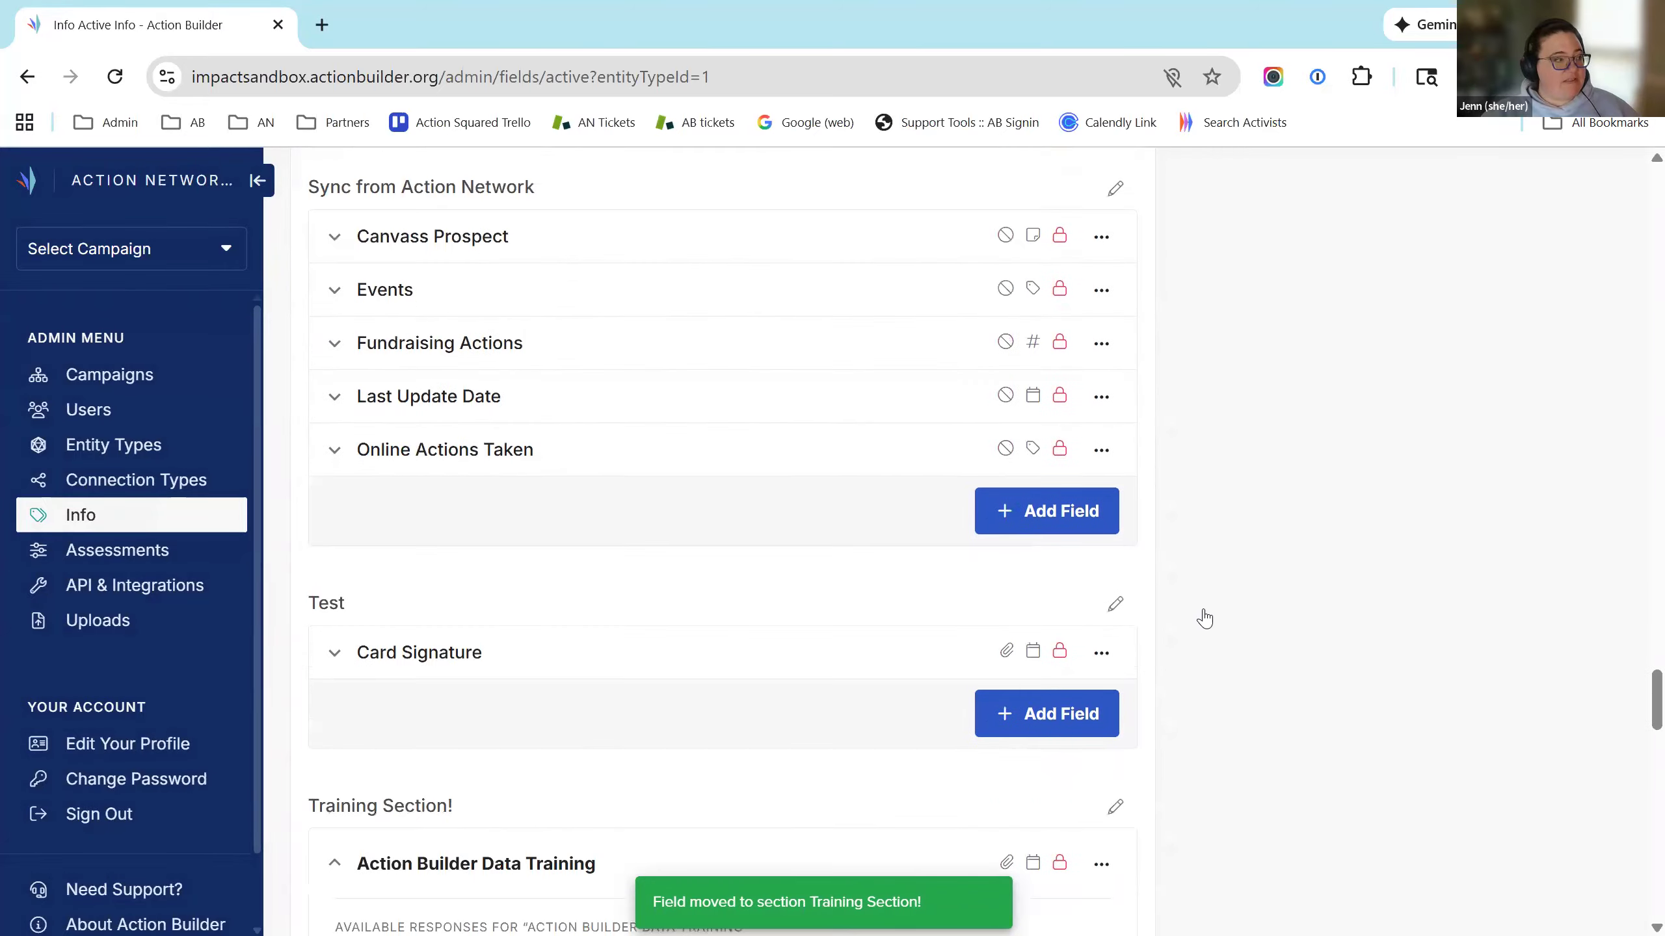
scroll(675, 476, down, 5)
click(568, 496)
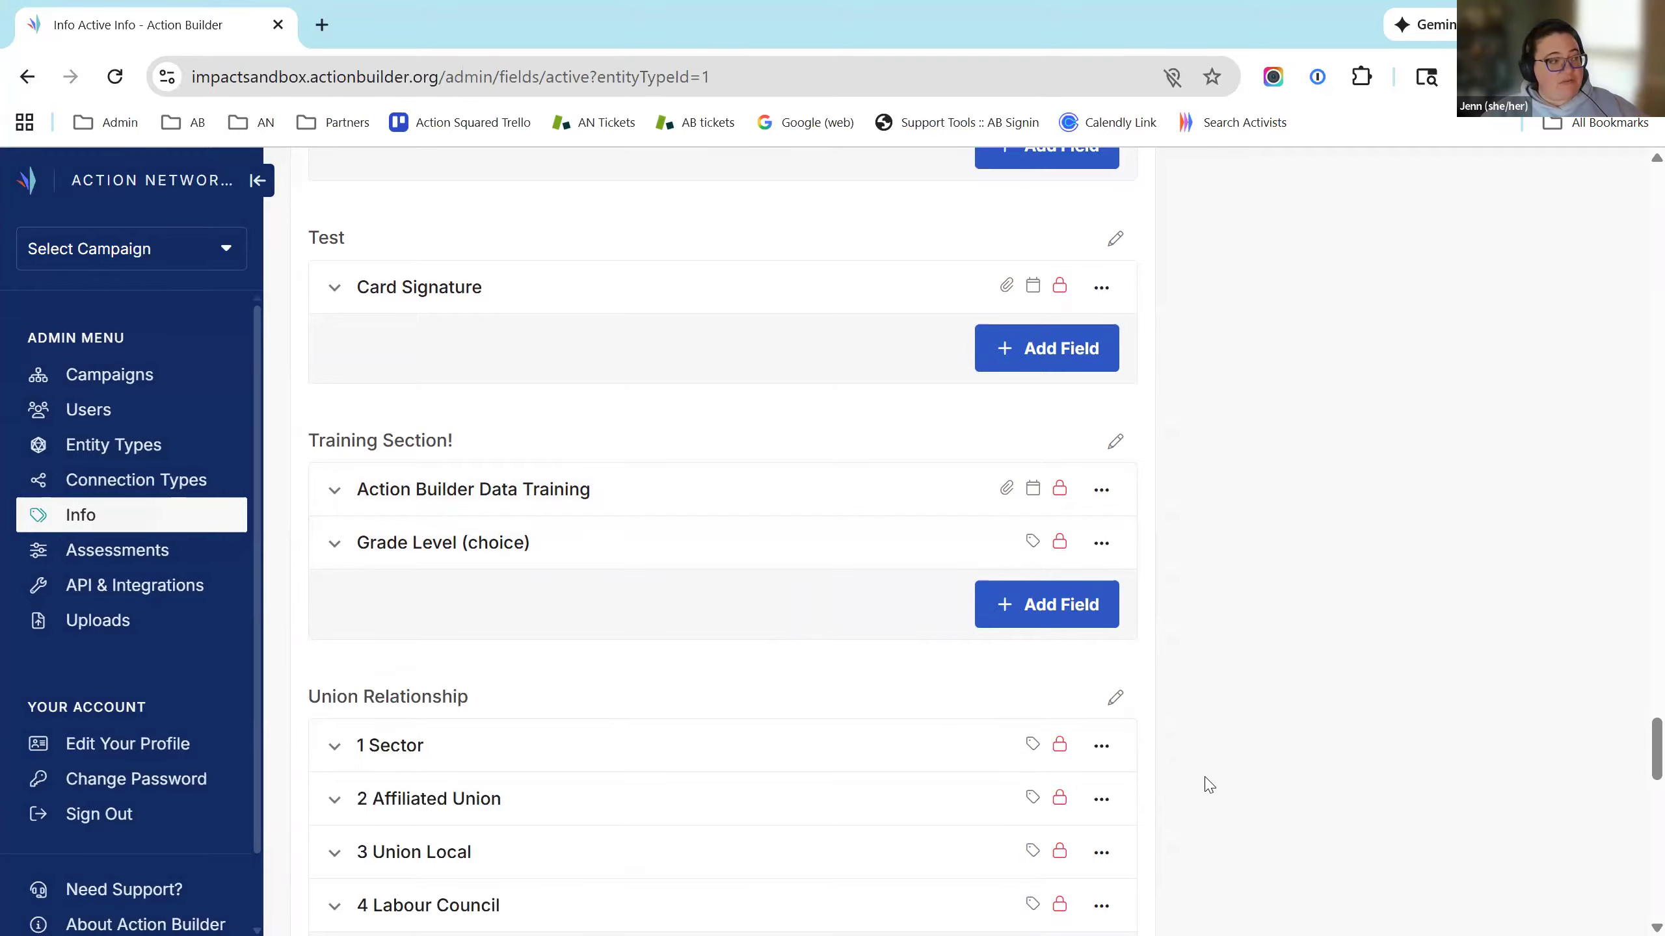
scroll(1210, 785, down, 2)
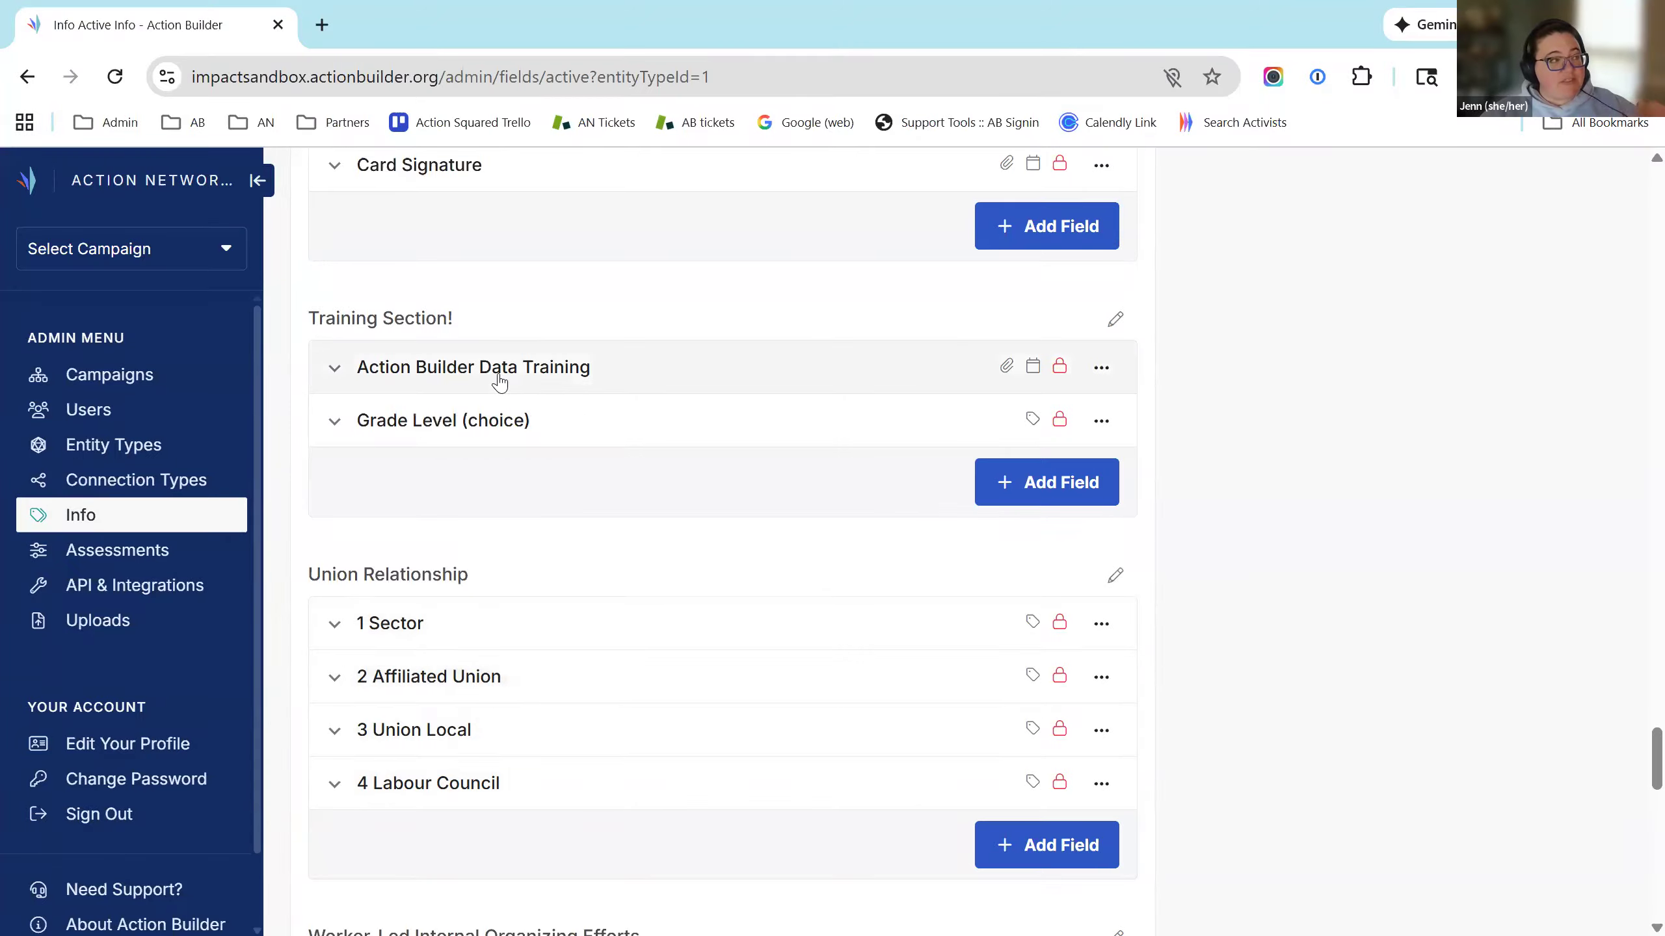
Step: Open the 103 Action Builder Training campaign and go to its customization settings
scroll(796, 469, up, 20)
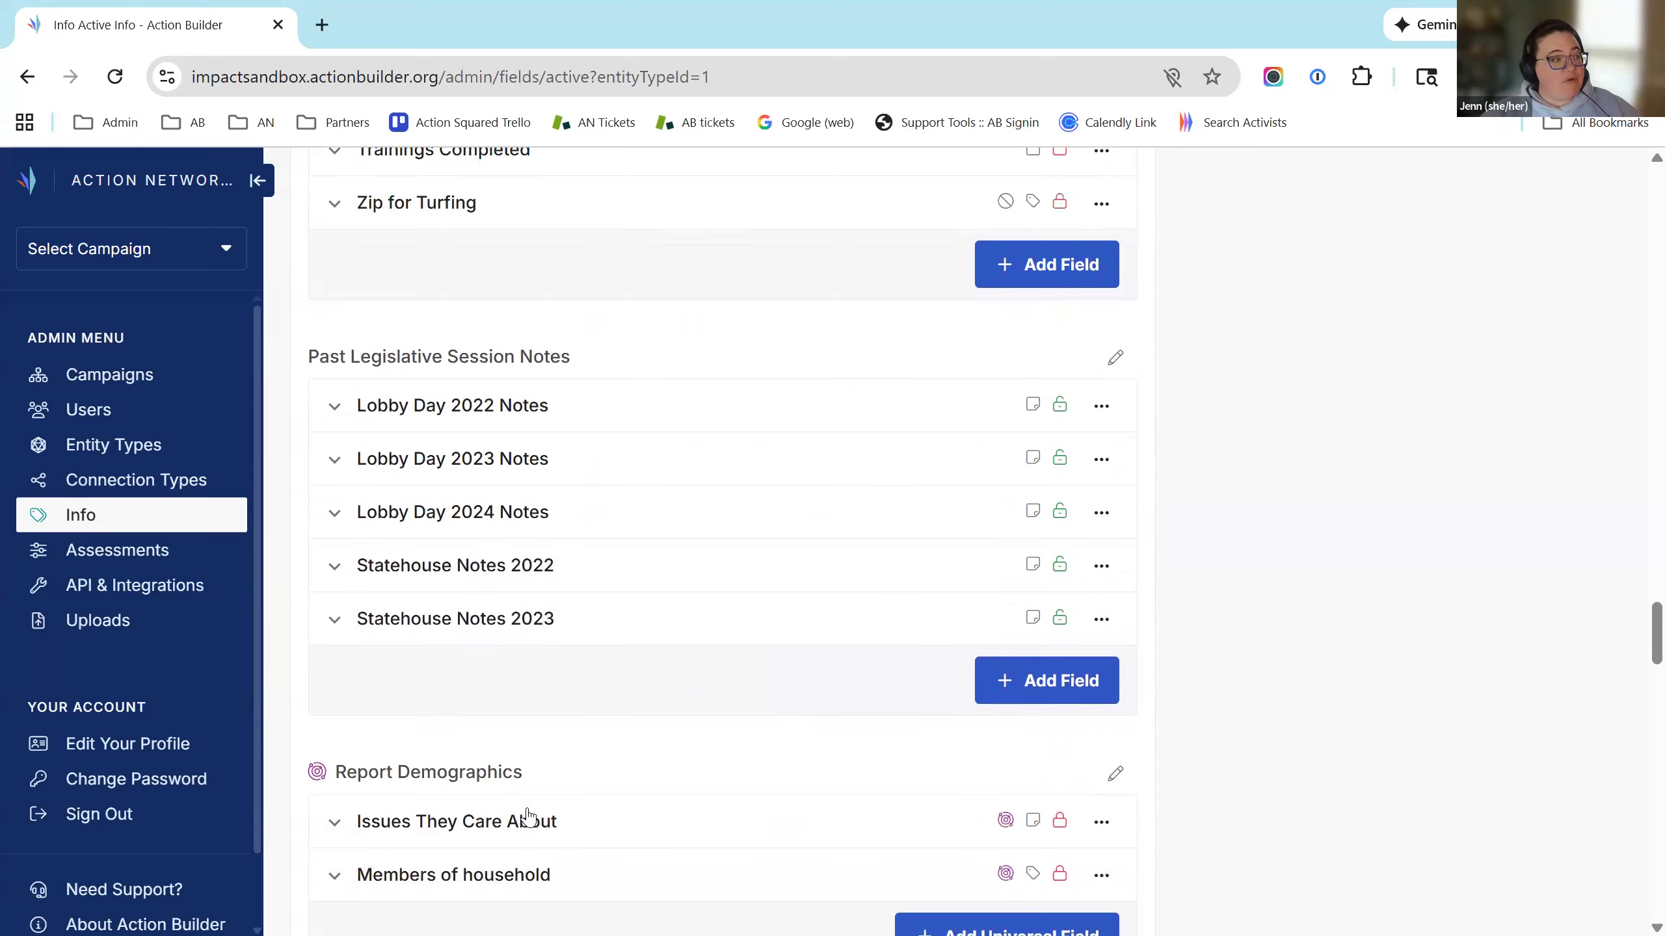
scroll(587, 443, up, 20)
scroll(588, 443, up, 20)
scroll(589, 438, up, 12)
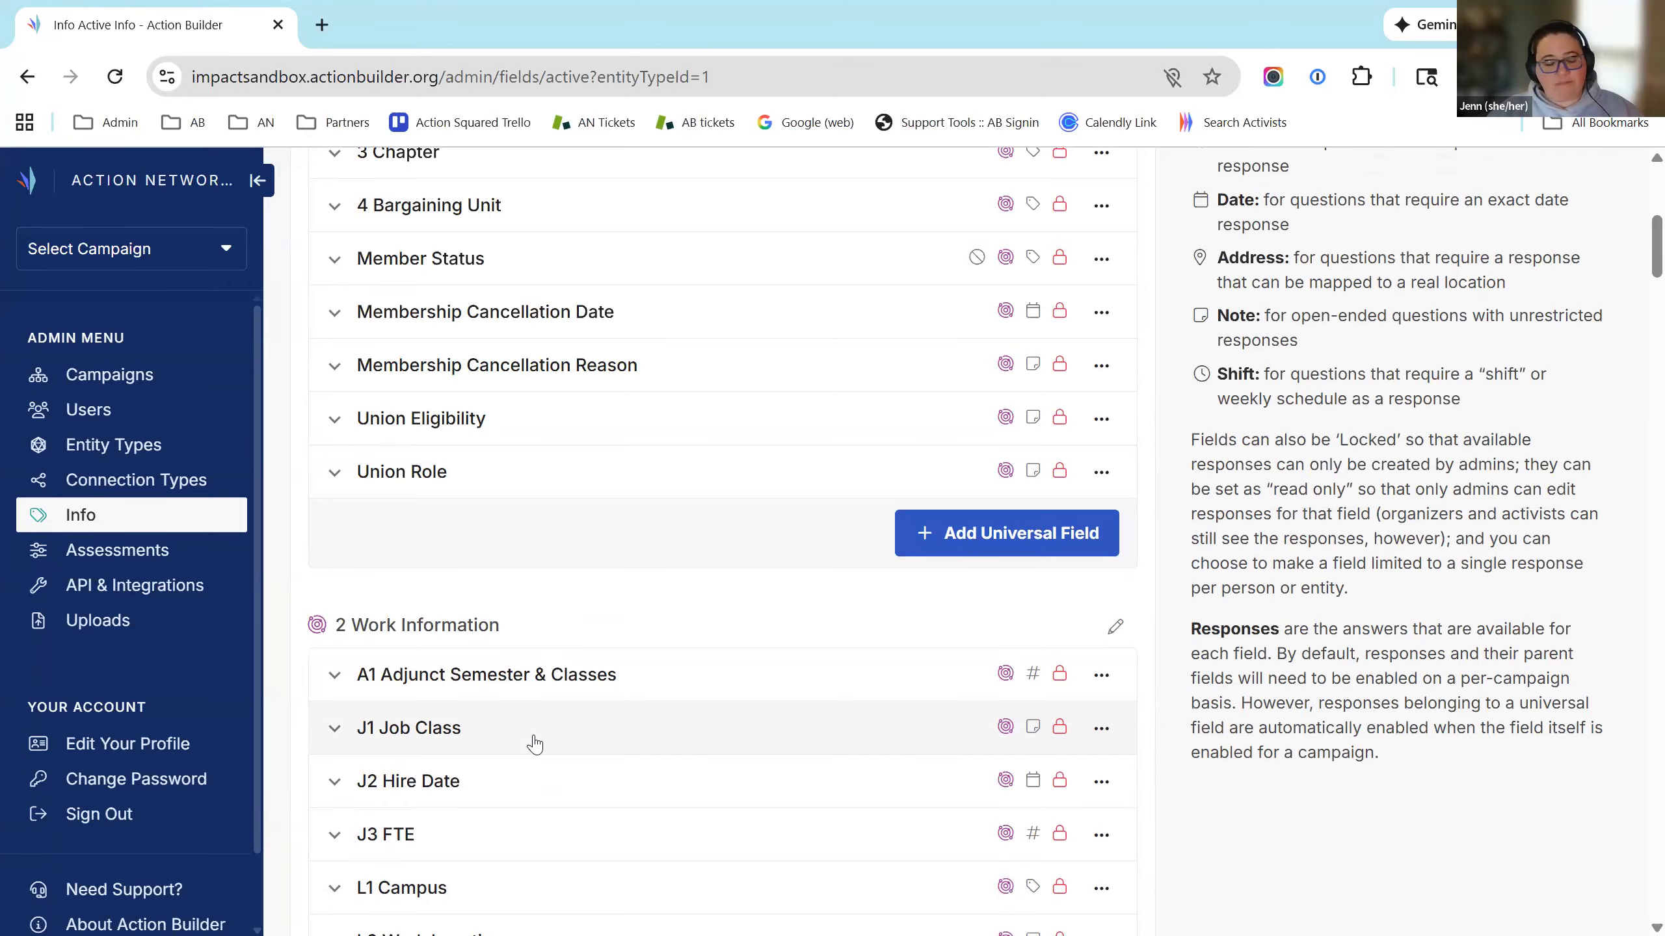
scroll(721, 607, up, 7)
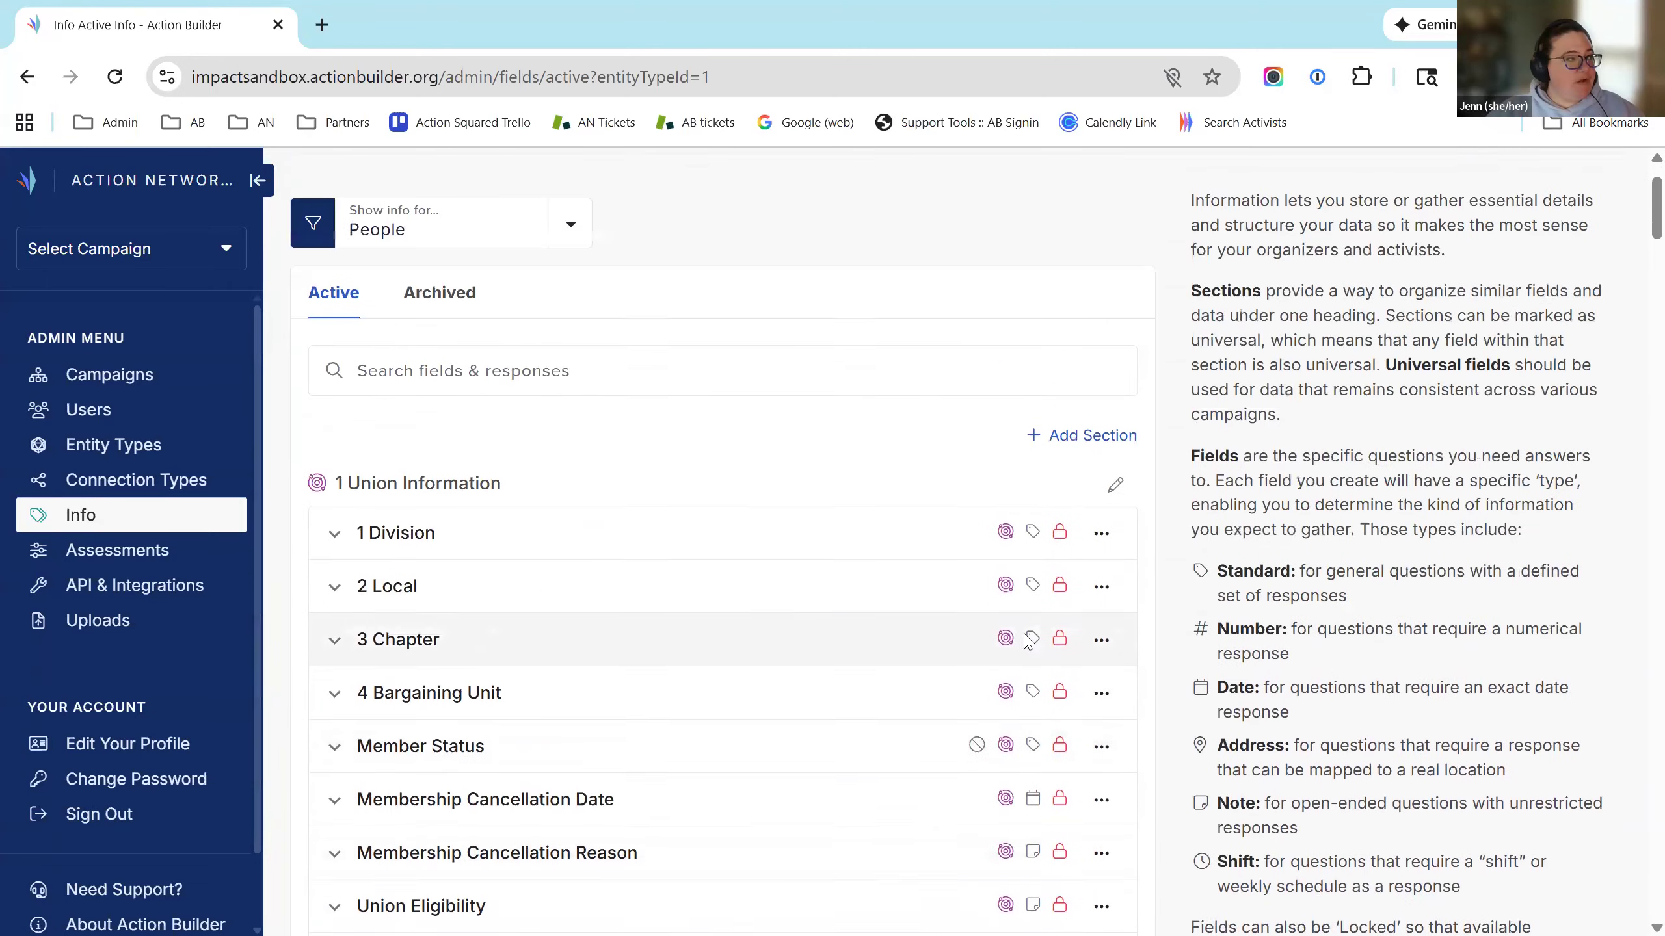
scroll(1029, 641, up, 2)
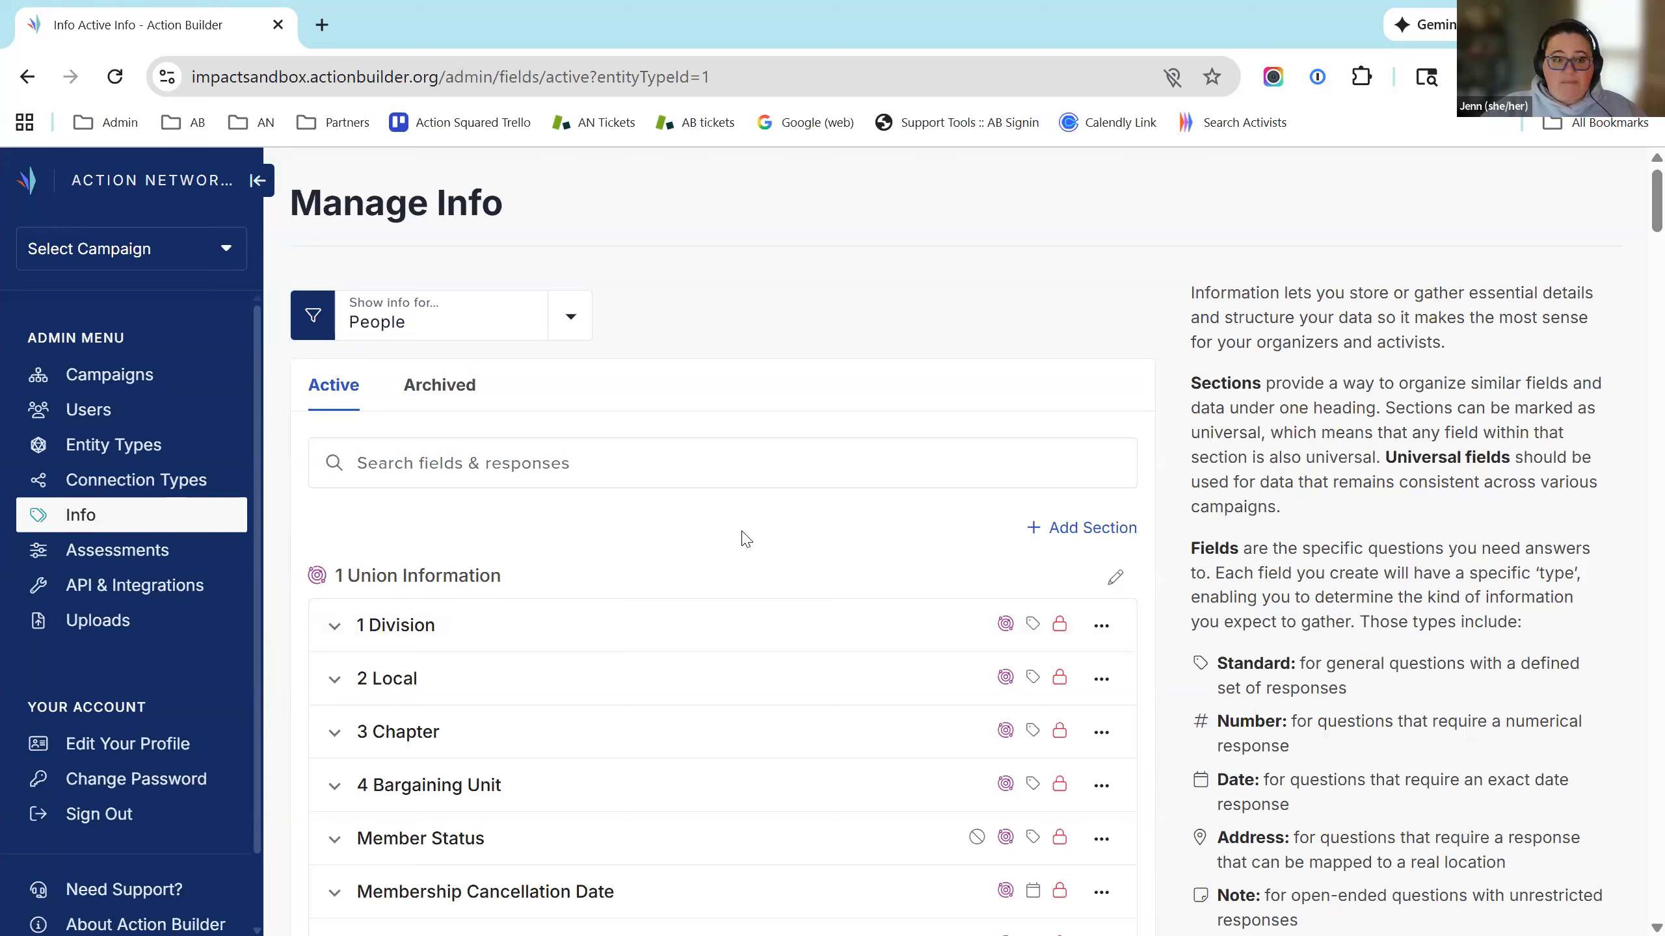
click(138, 379)
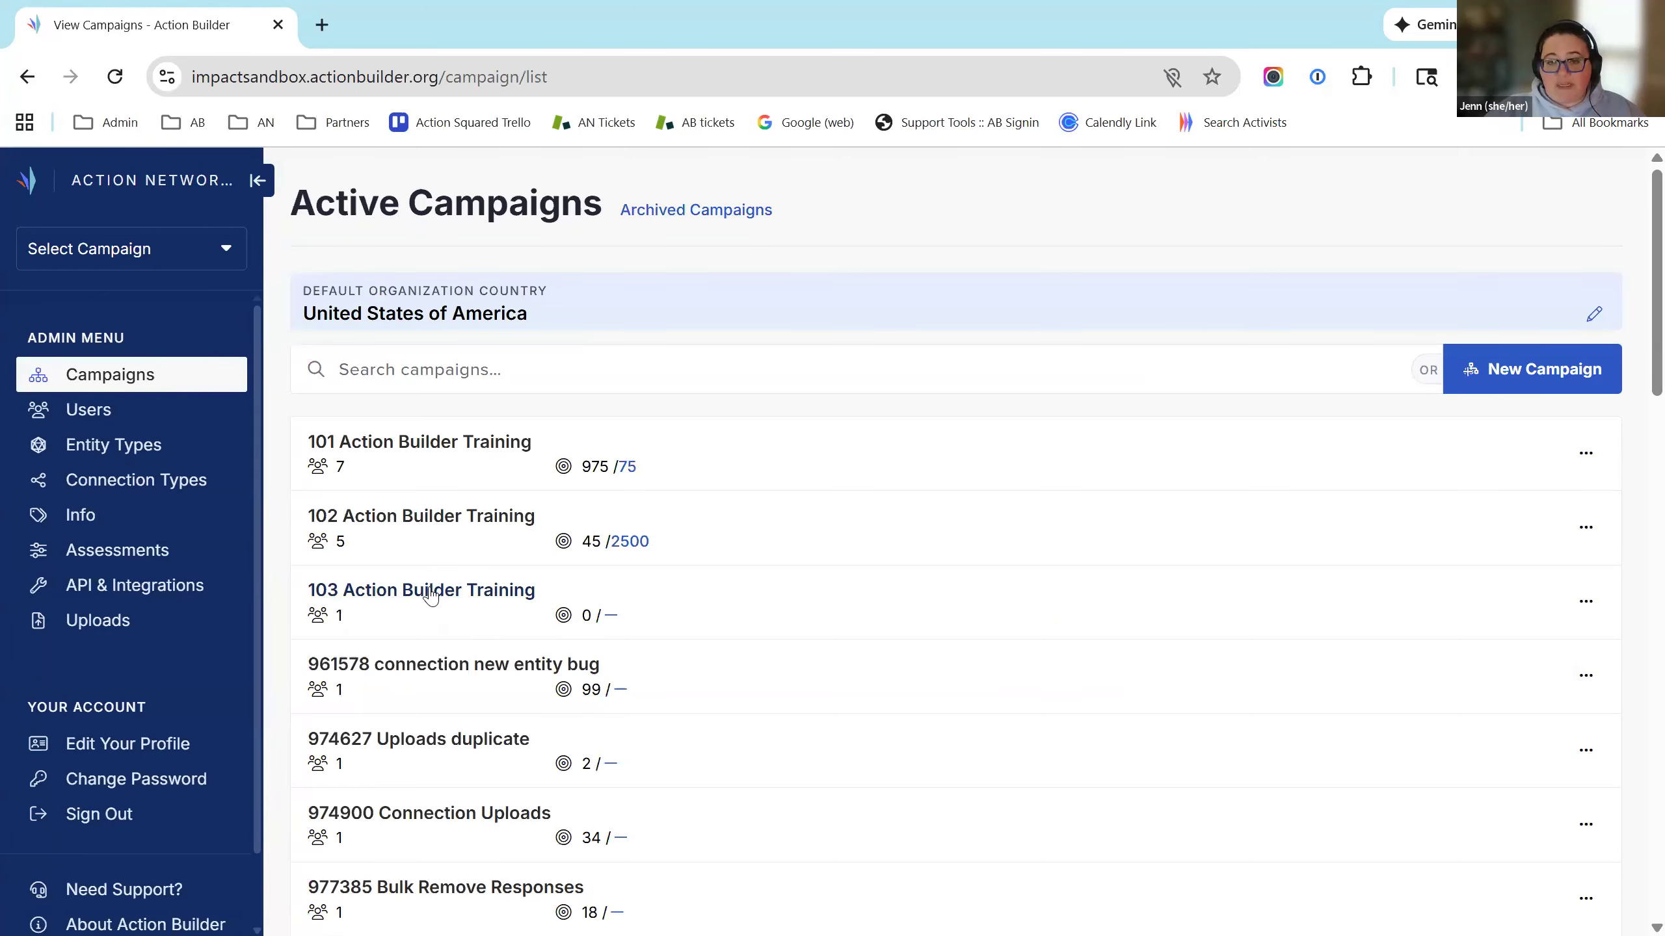
click(433, 593)
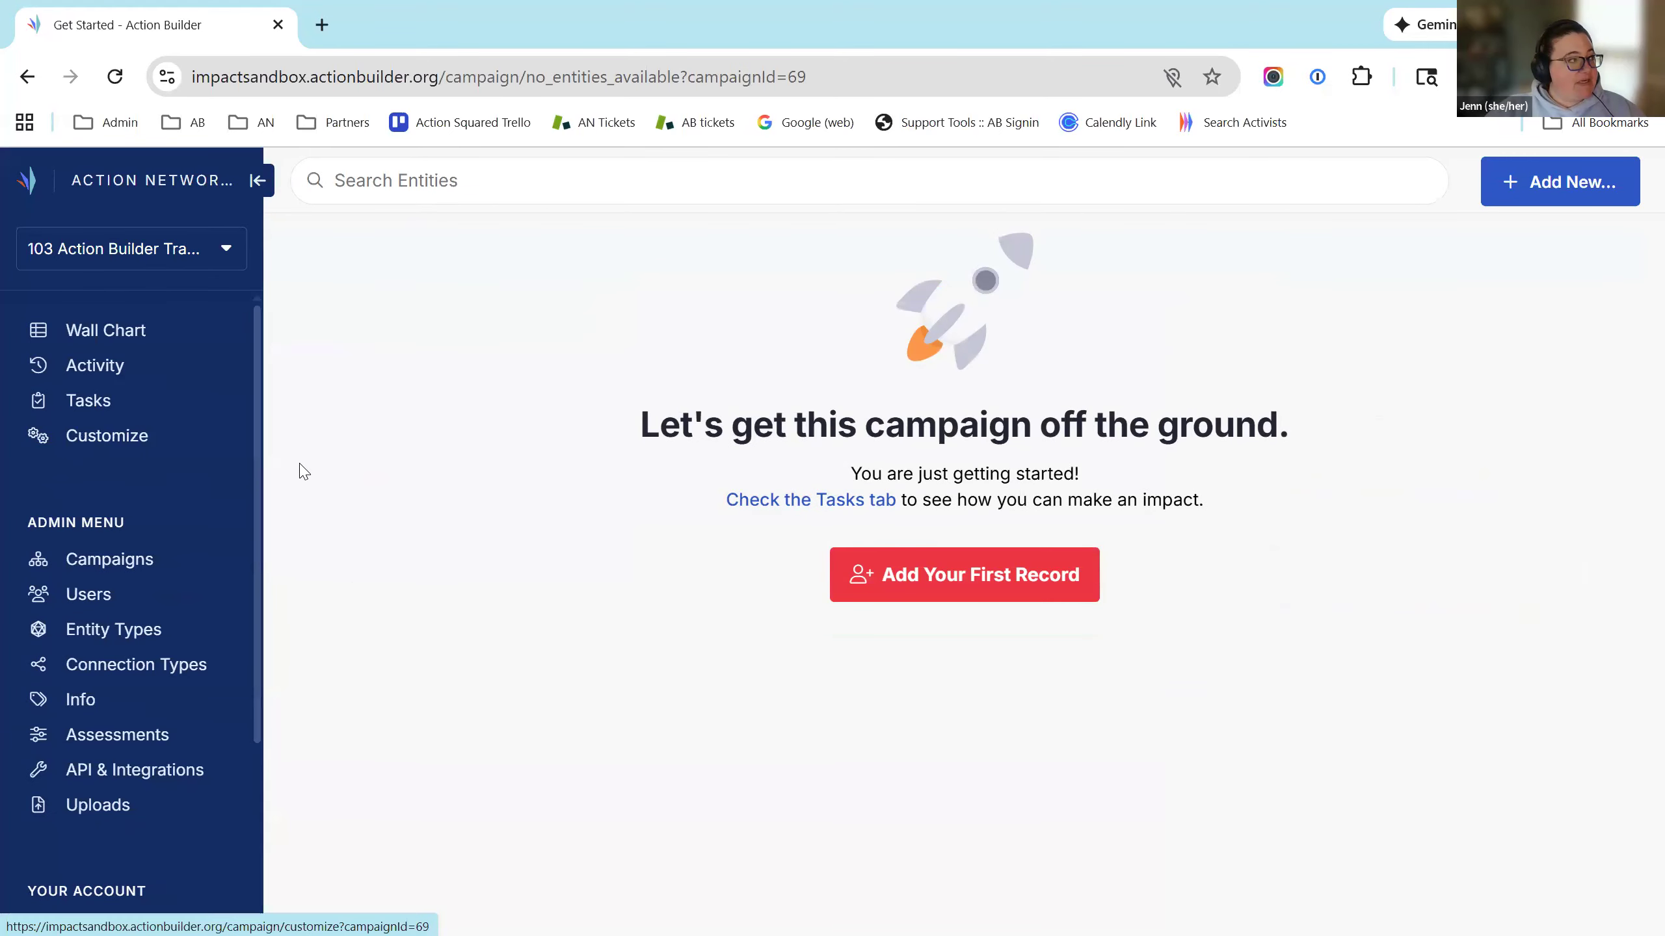
click(104, 448)
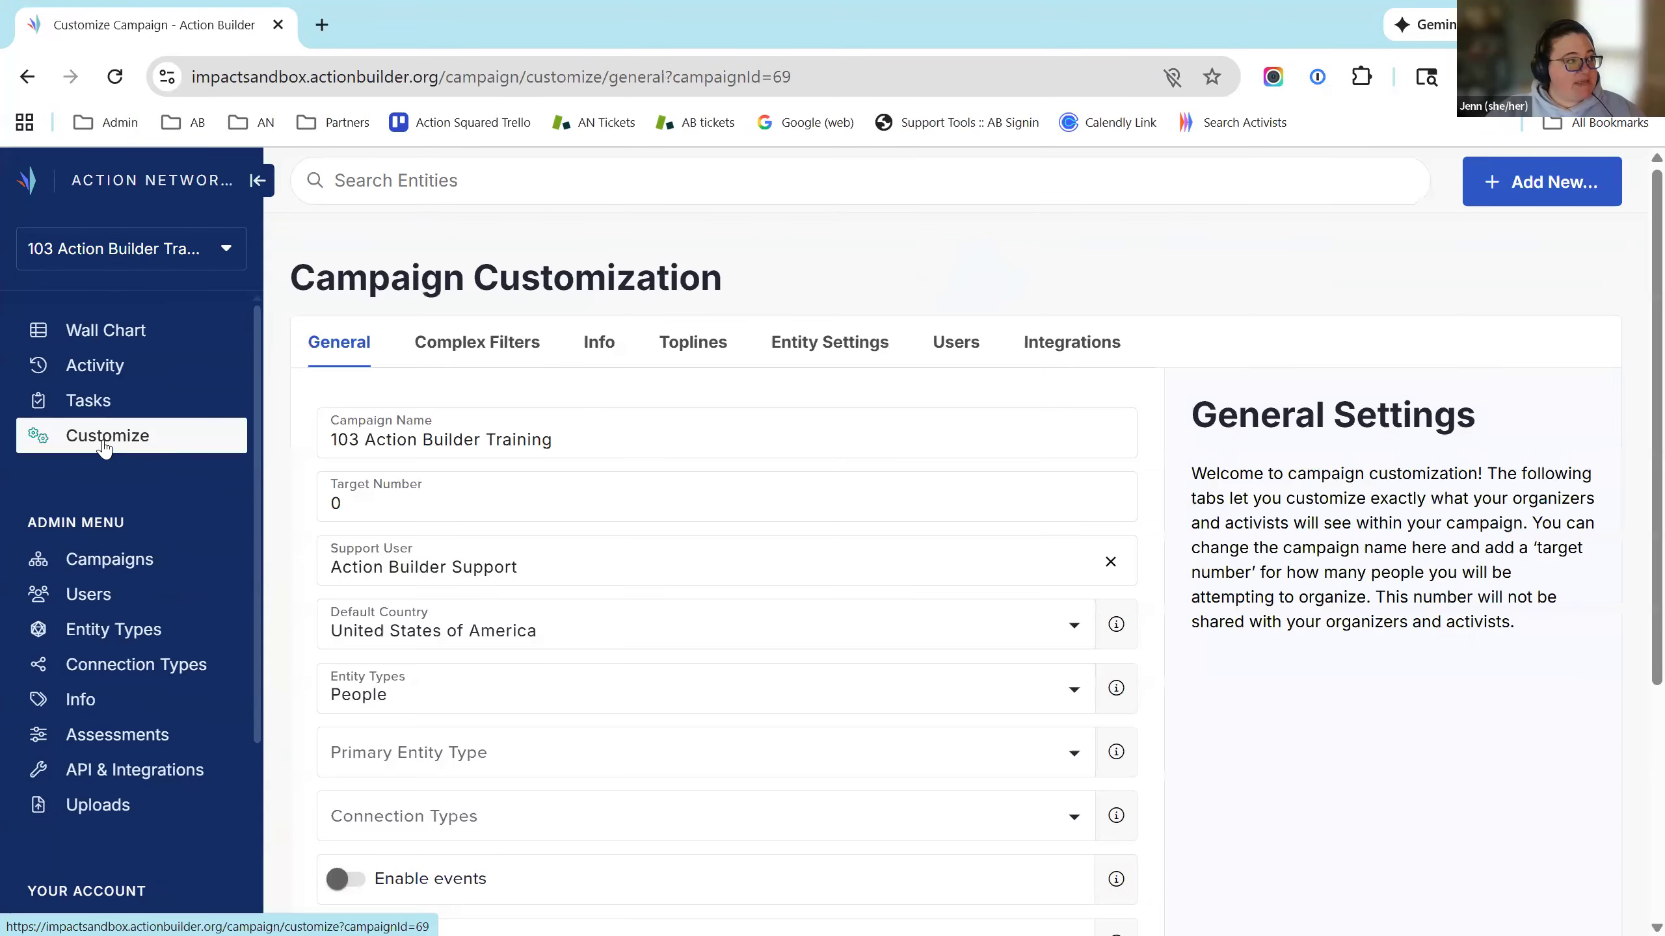
Step: In the campaign's info settings, activate Action Builder Data Training and Grade Level (choice) from Training Section! with all their responses
click(606, 350)
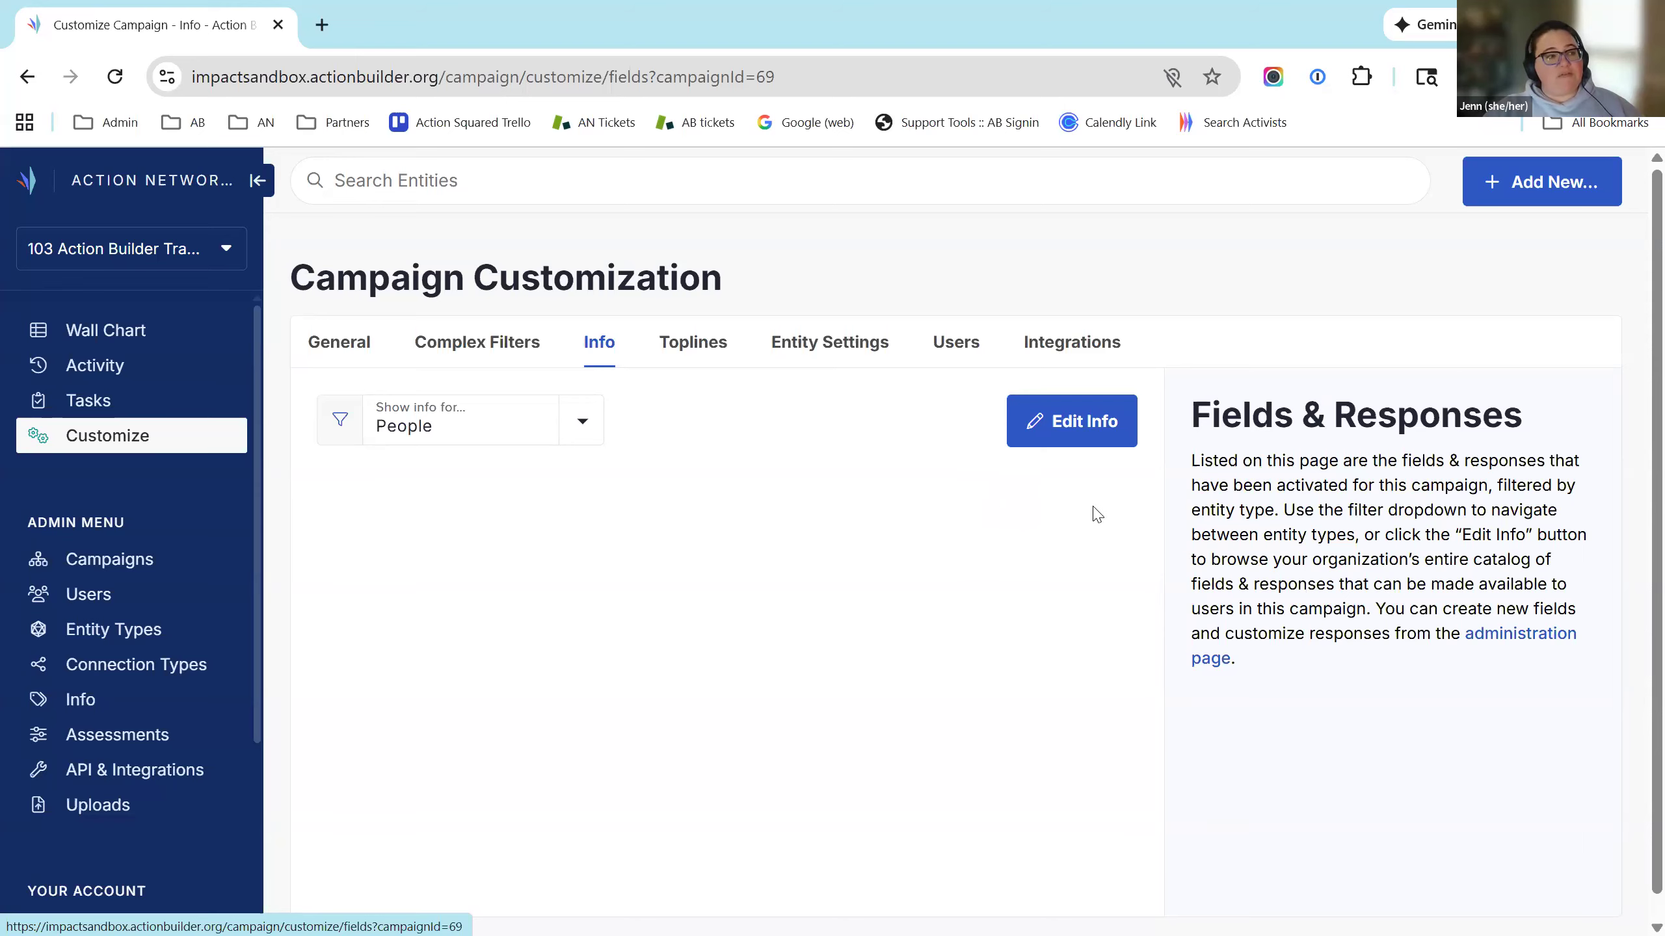
click(1071, 423)
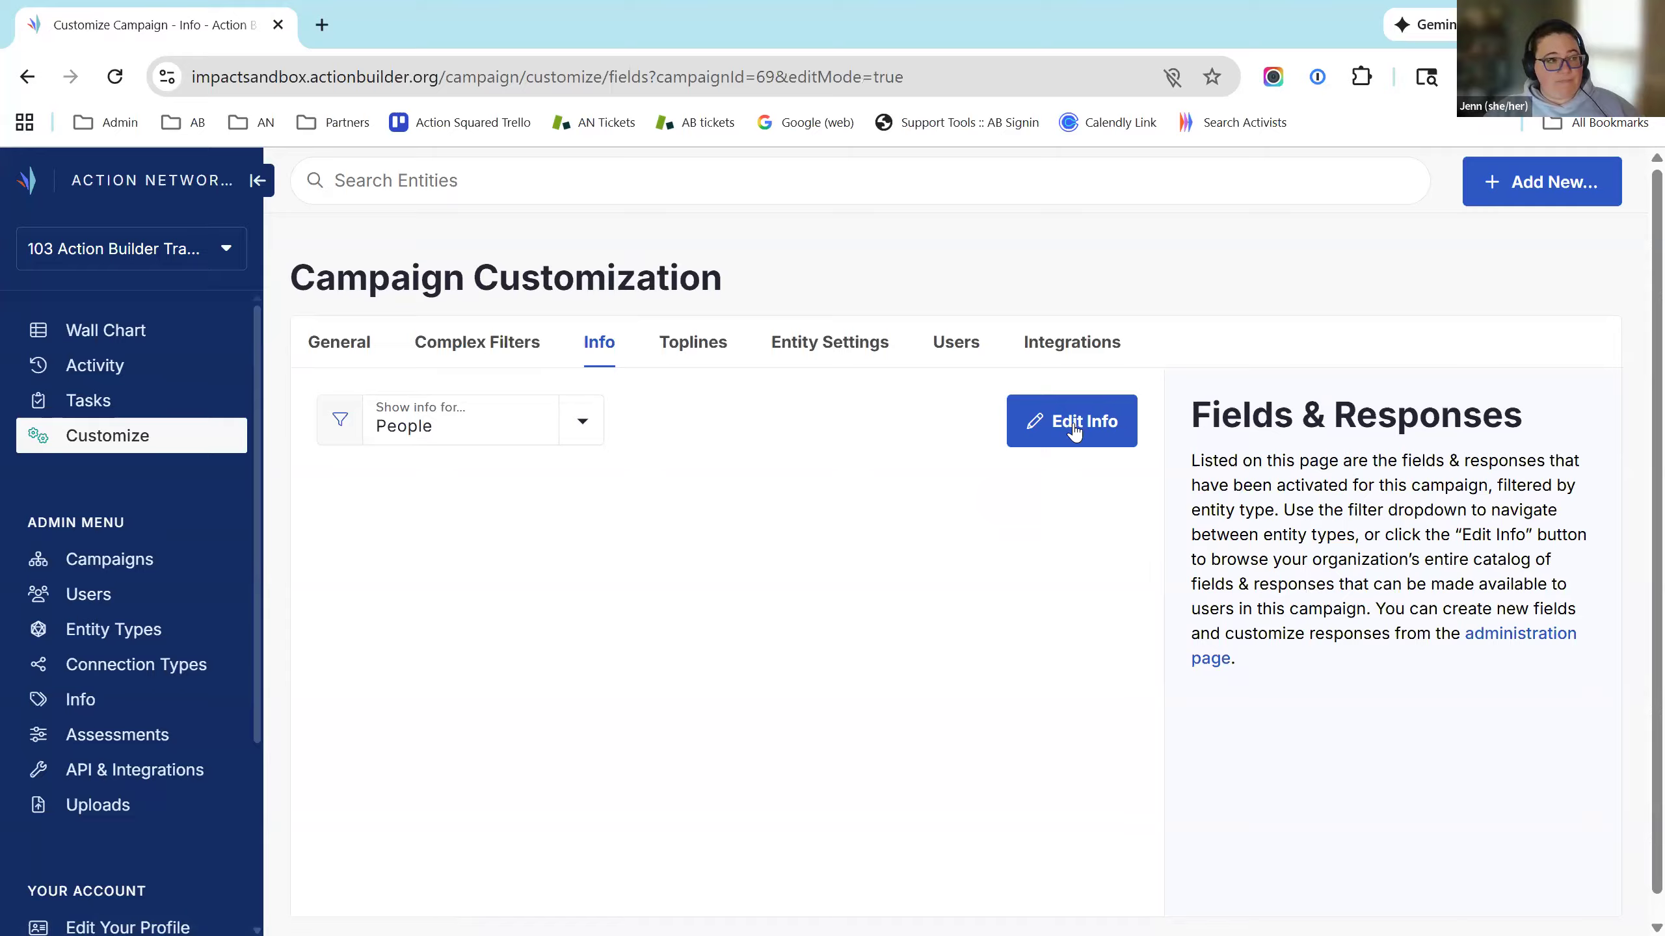
scroll(861, 463, down, 20)
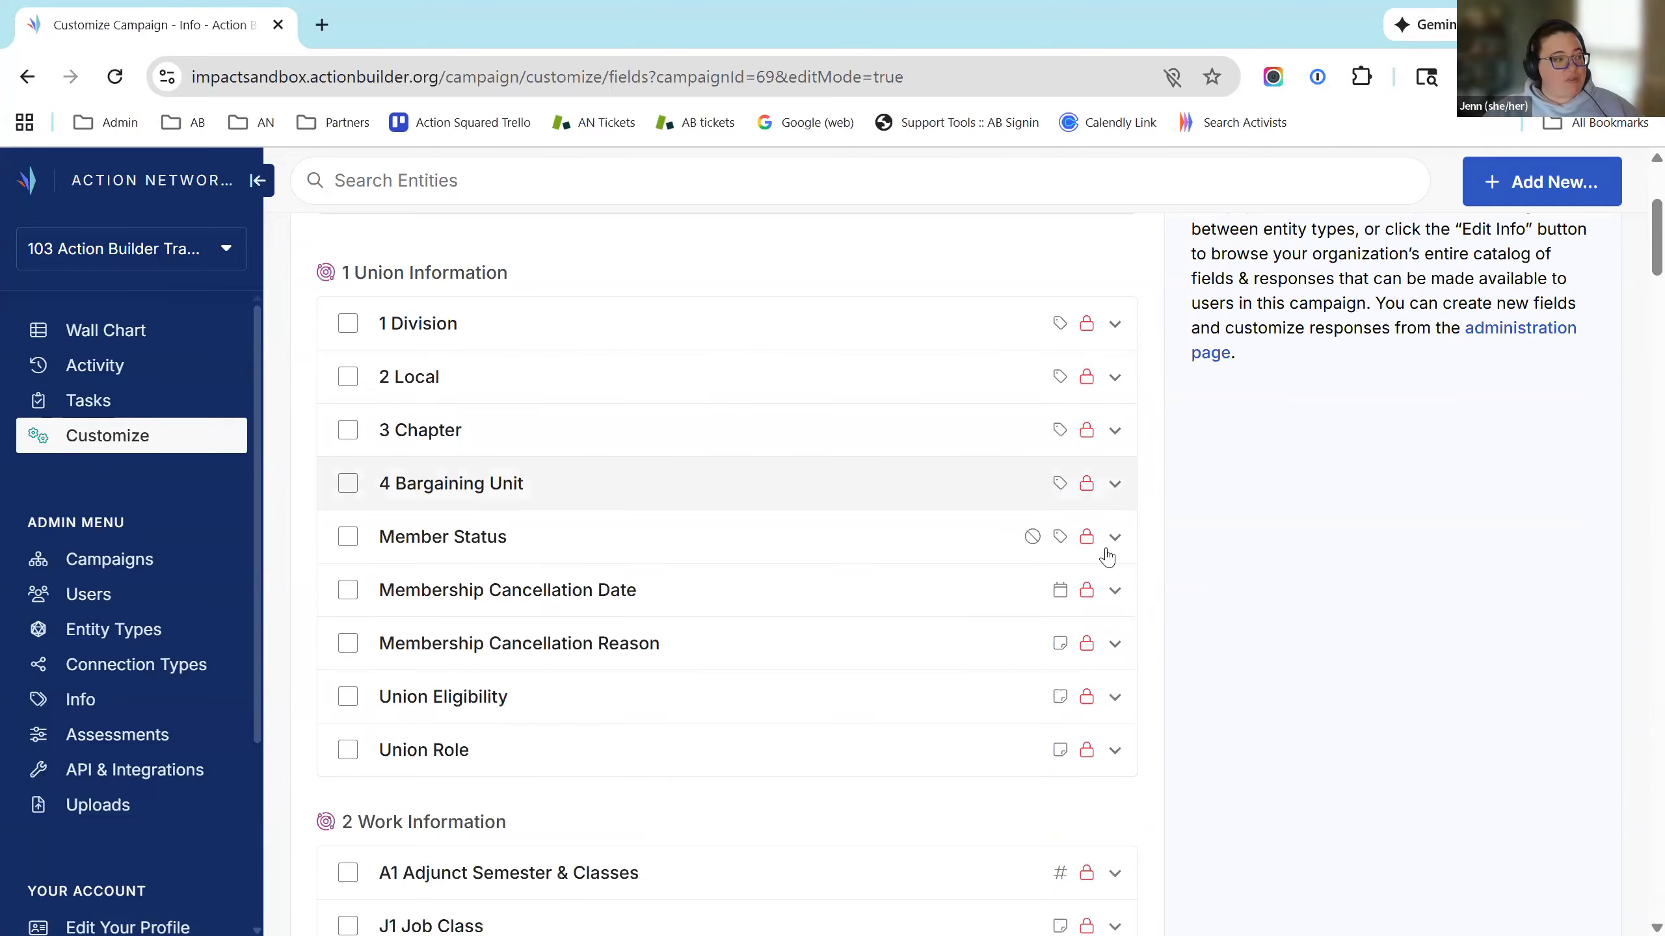
scroll(1254, 592, down, 20)
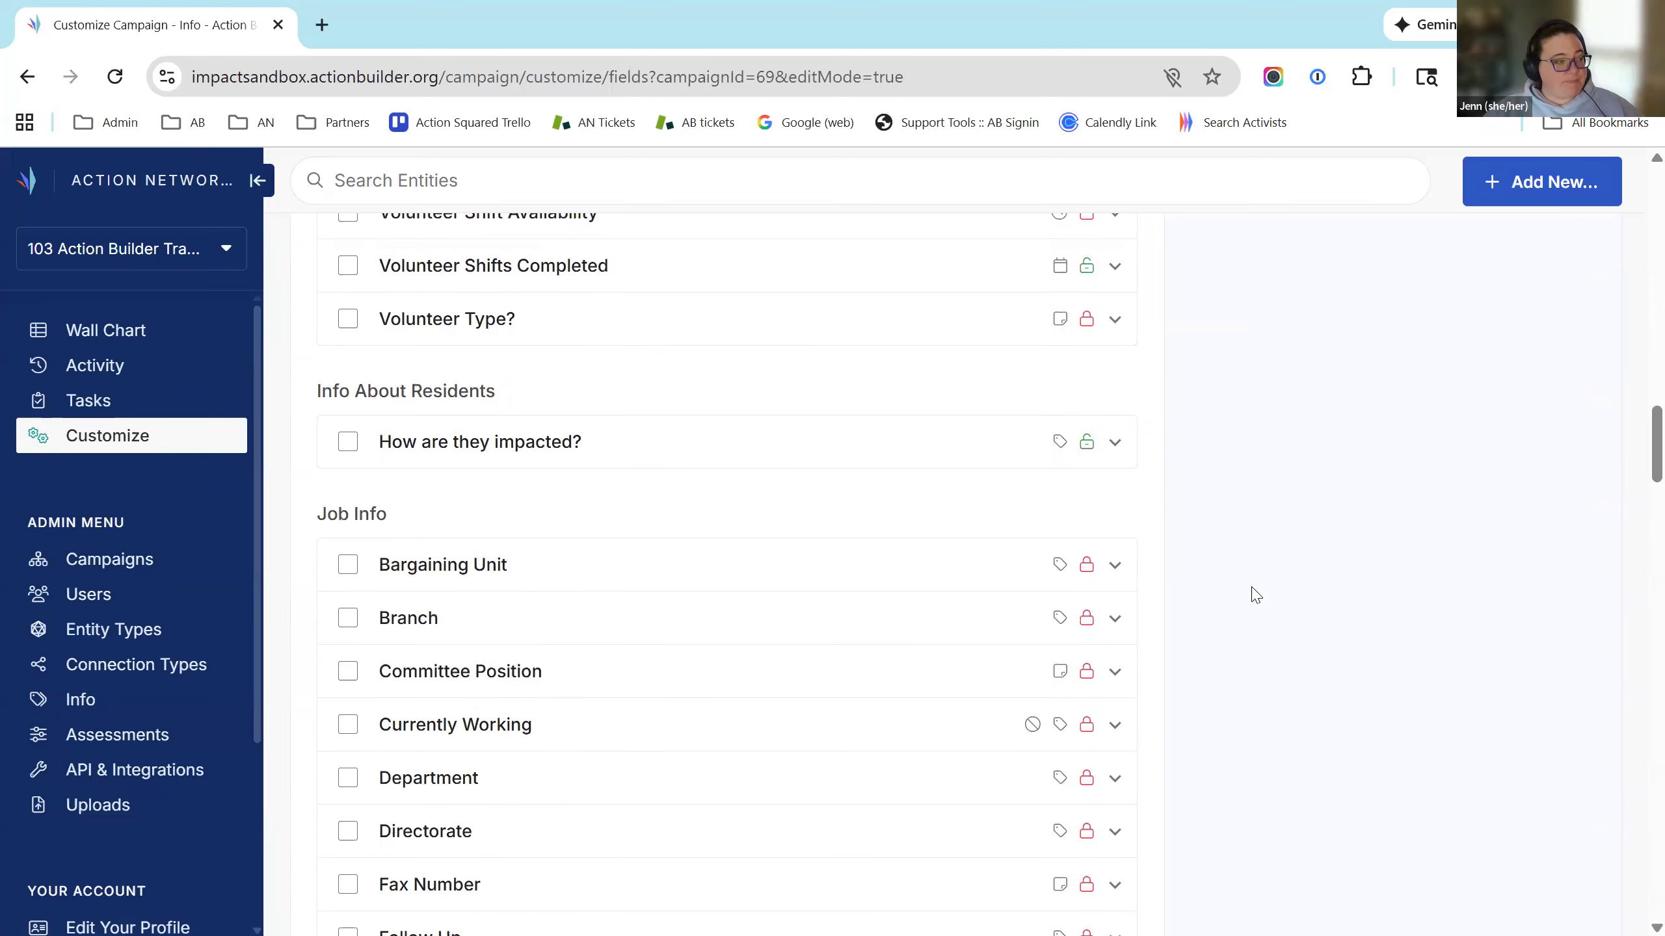
scroll(1248, 657, down, 20)
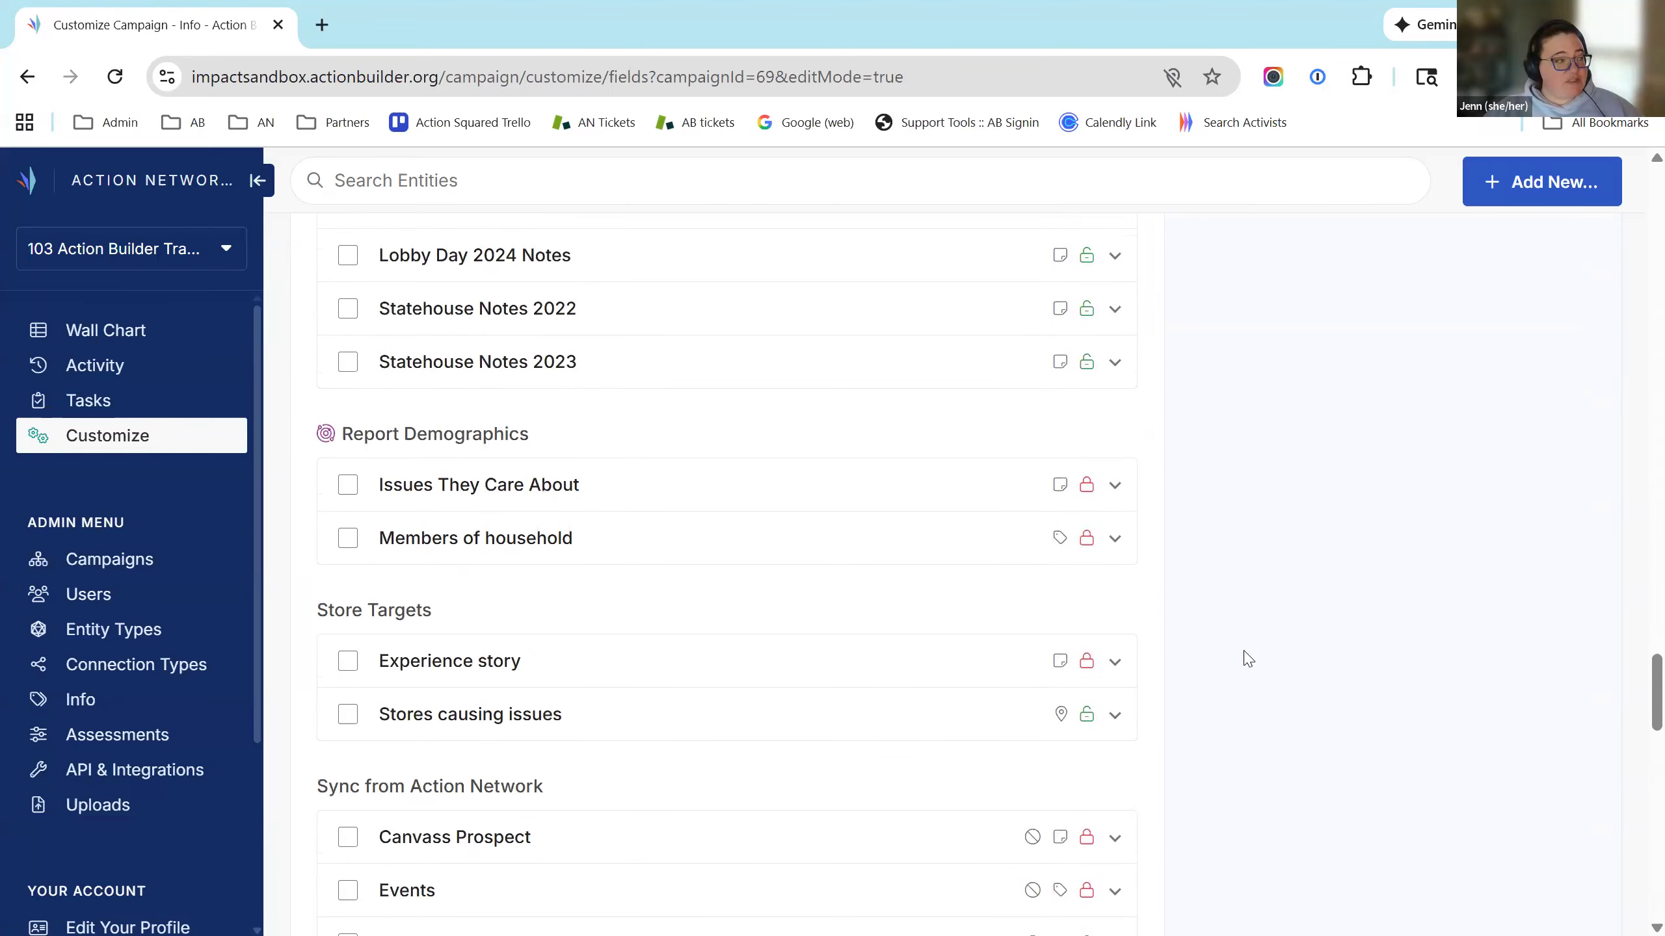
scroll(1248, 667, down, 11)
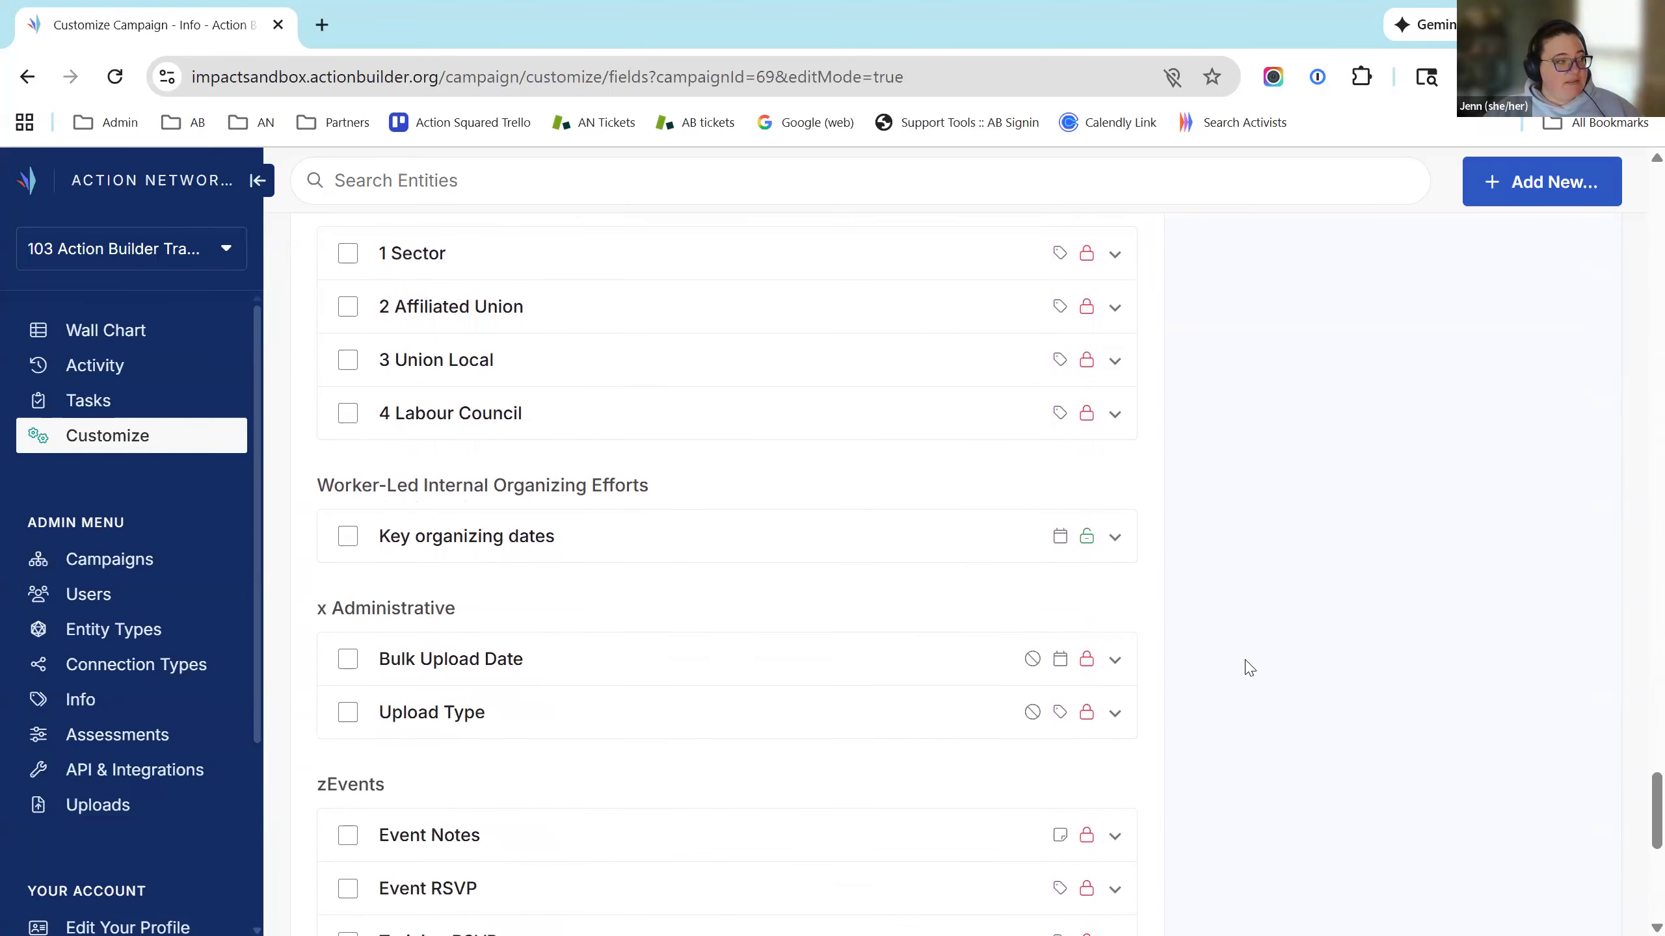
scroll(1247, 644, up, 13)
scroll(1003, 624, up, 4)
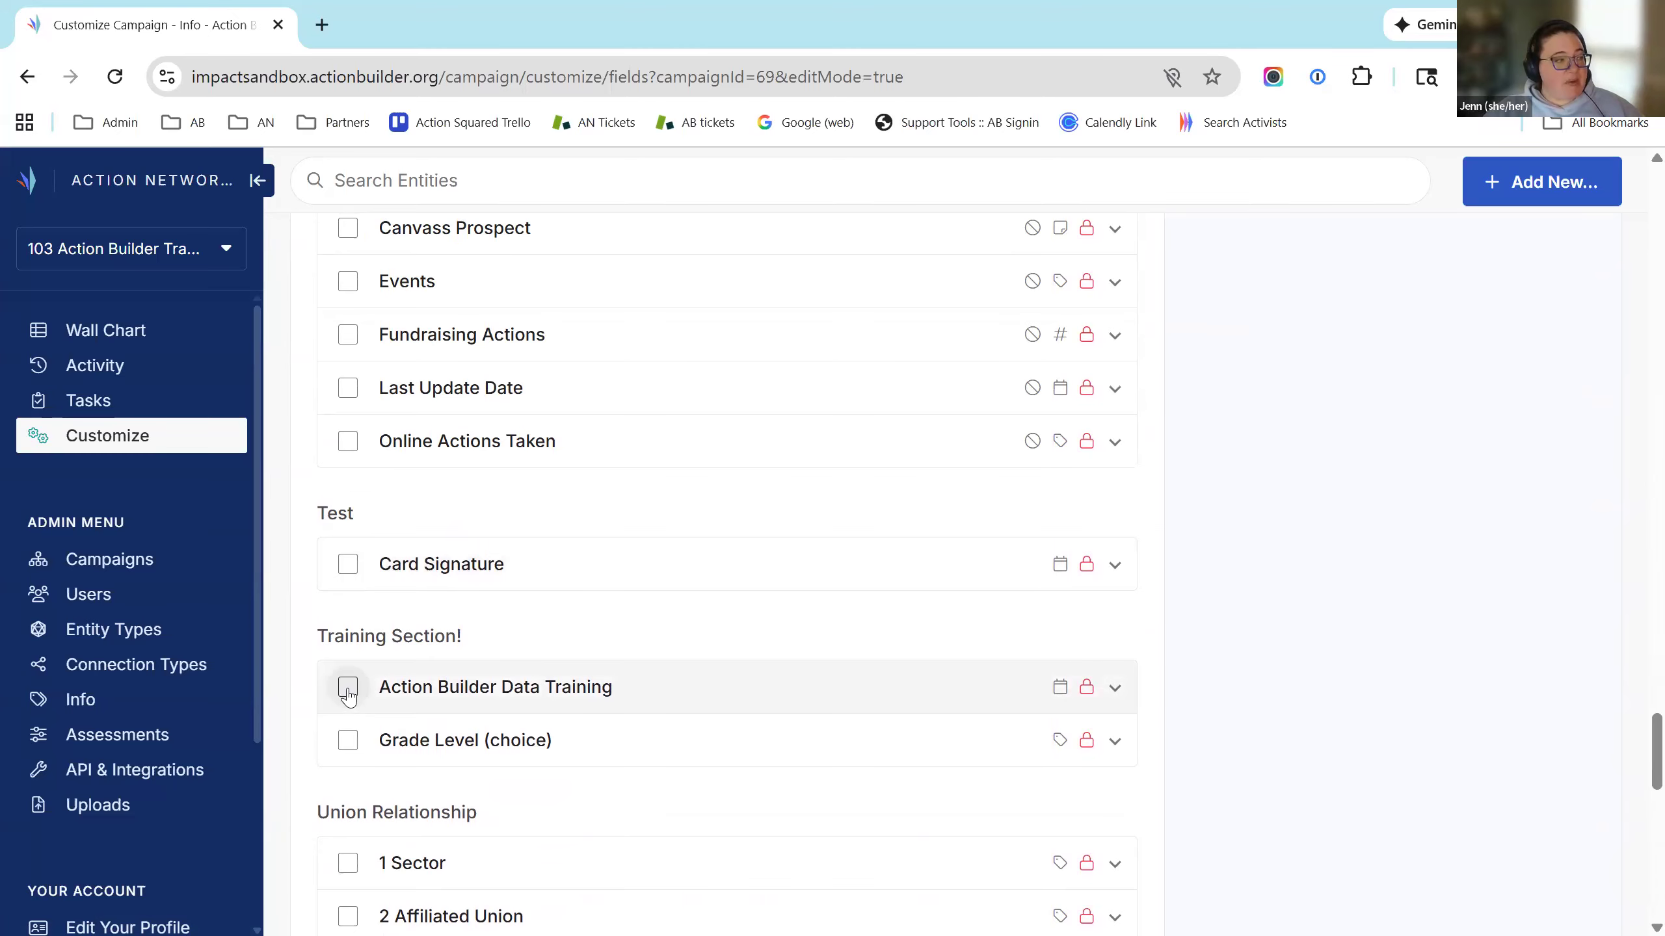
click(348, 689)
click(572, 594)
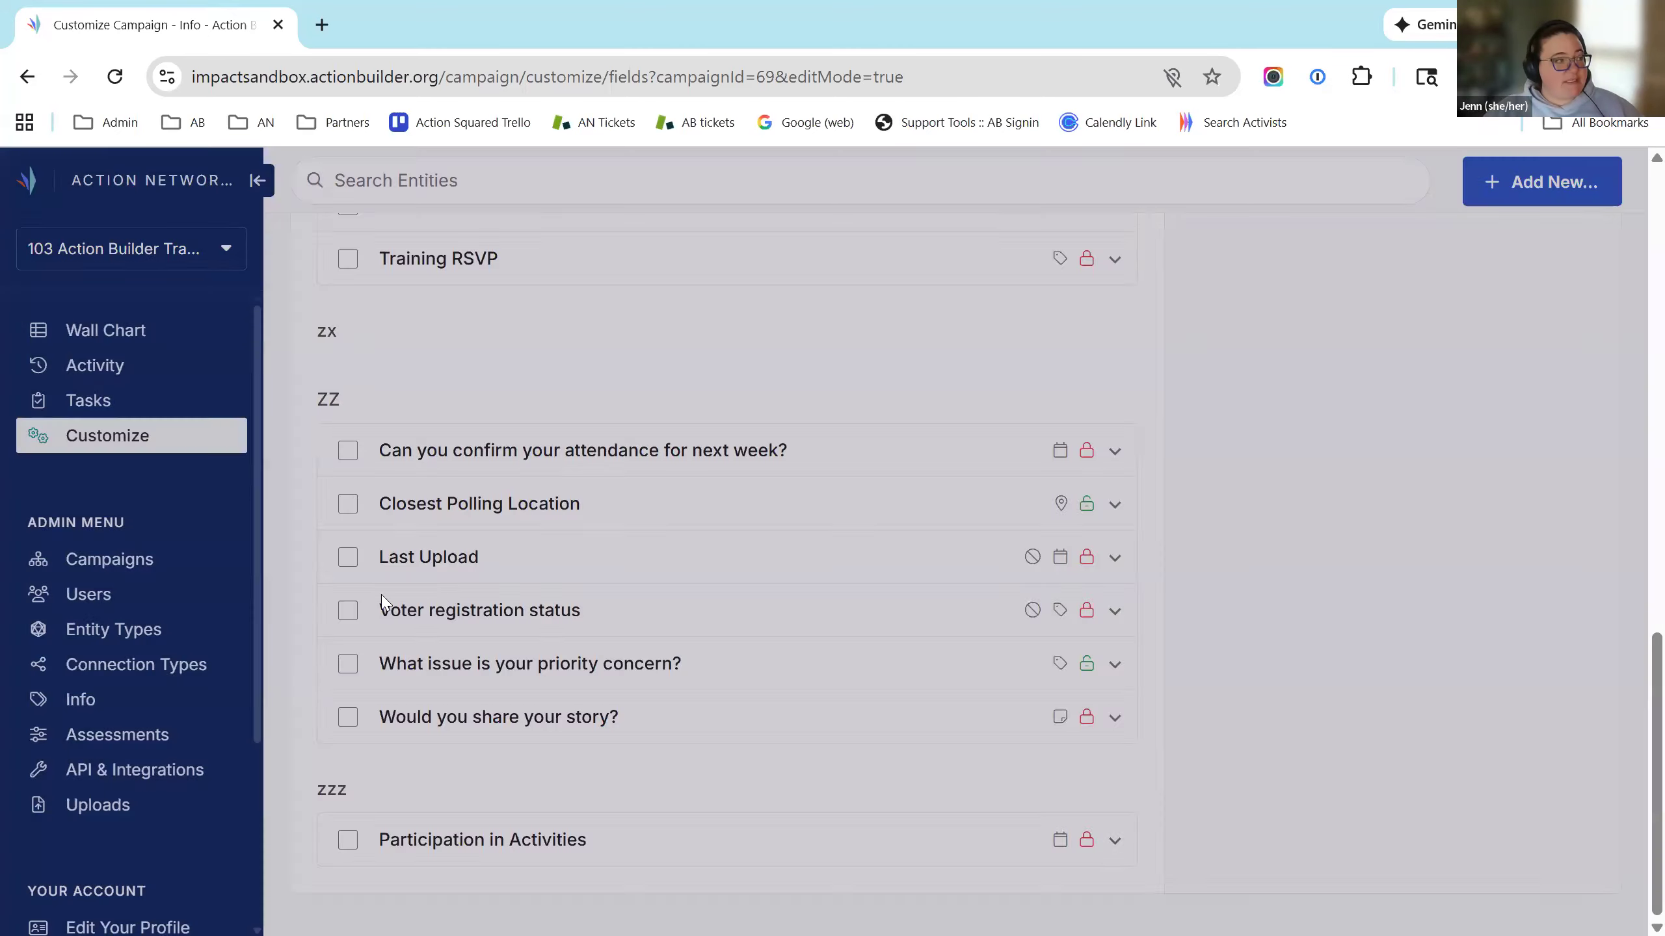
click(348, 740)
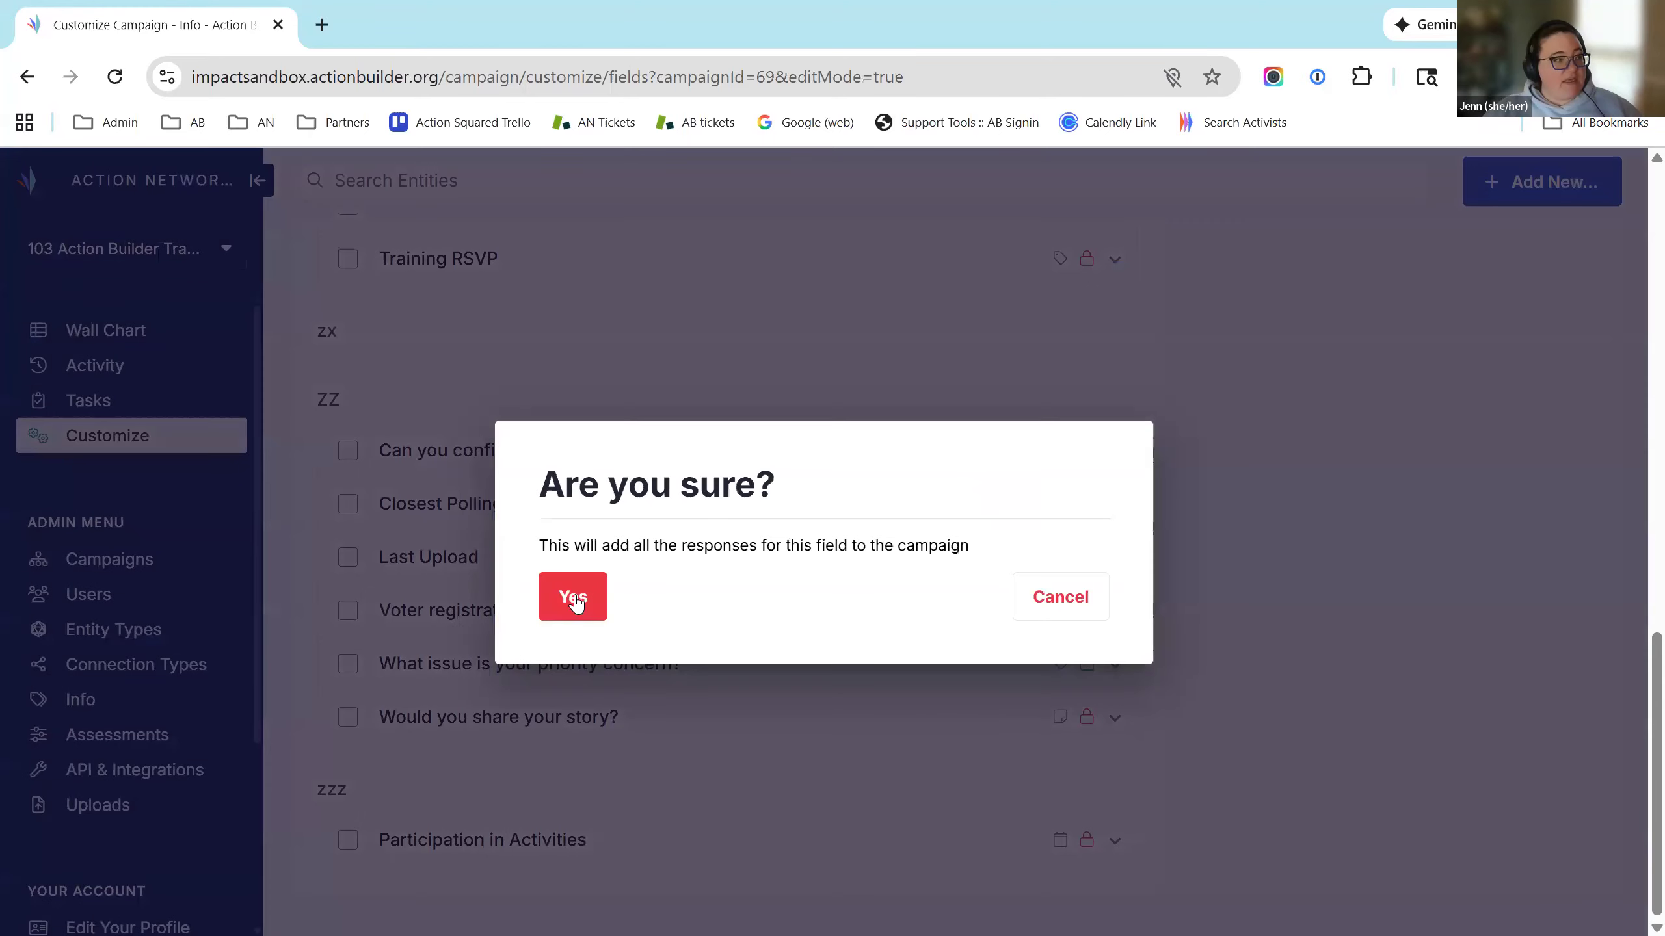
click(572, 595)
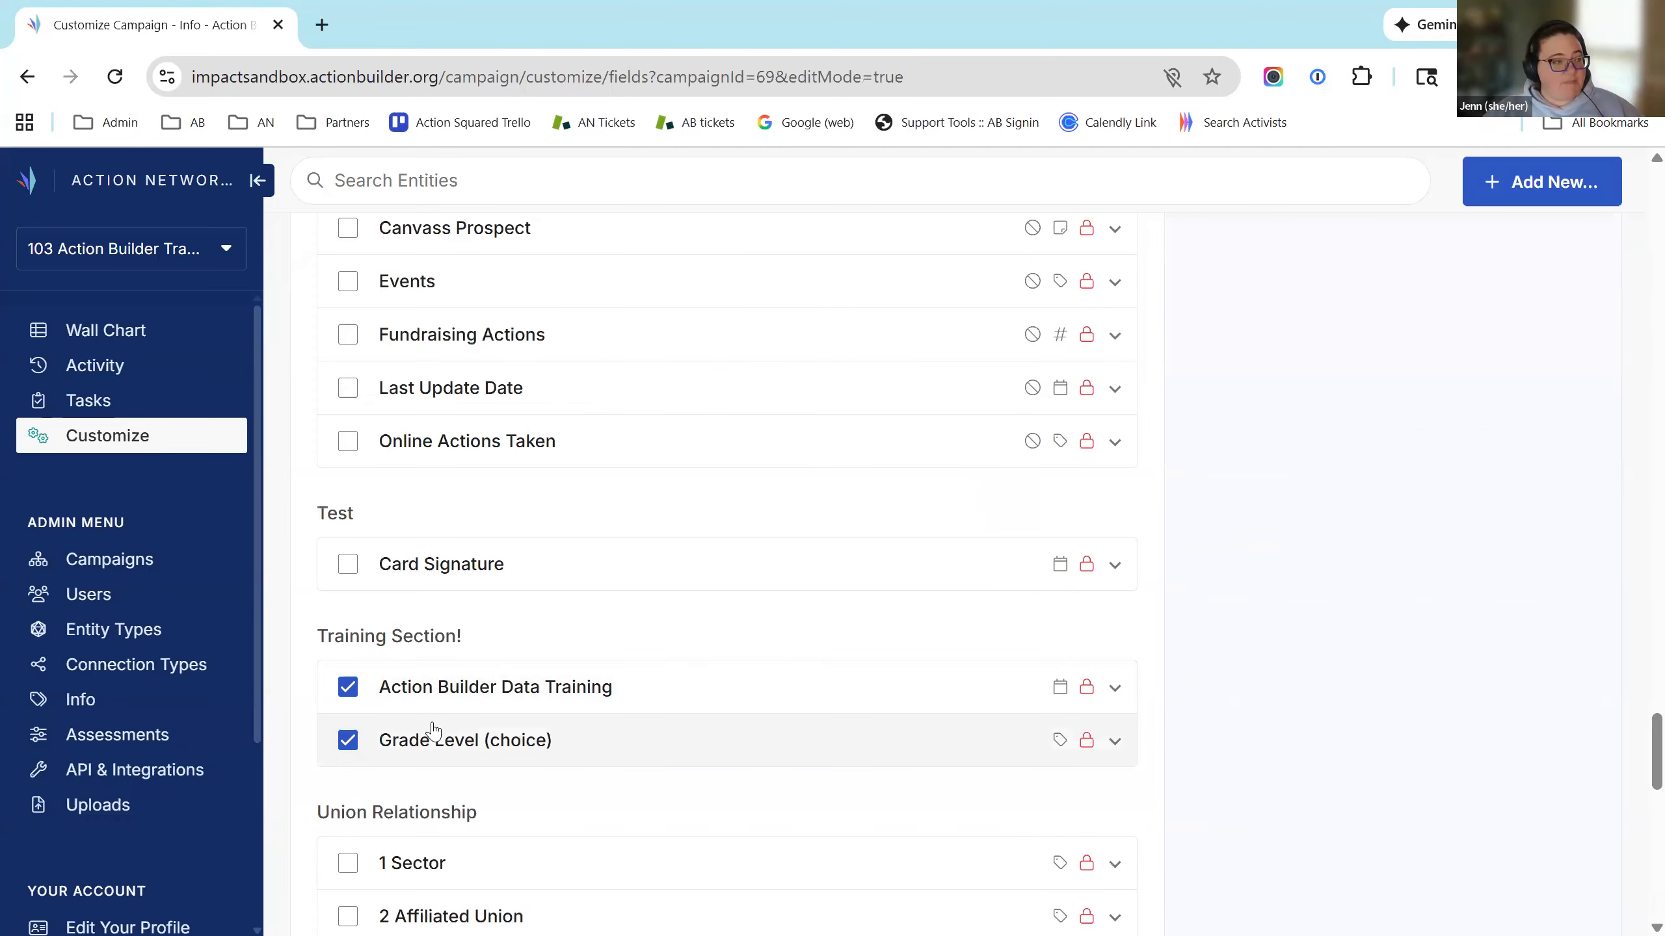
Step: Leave info editing and review only the fields activated for the campaign
scroll(1397, 595, up, 20)
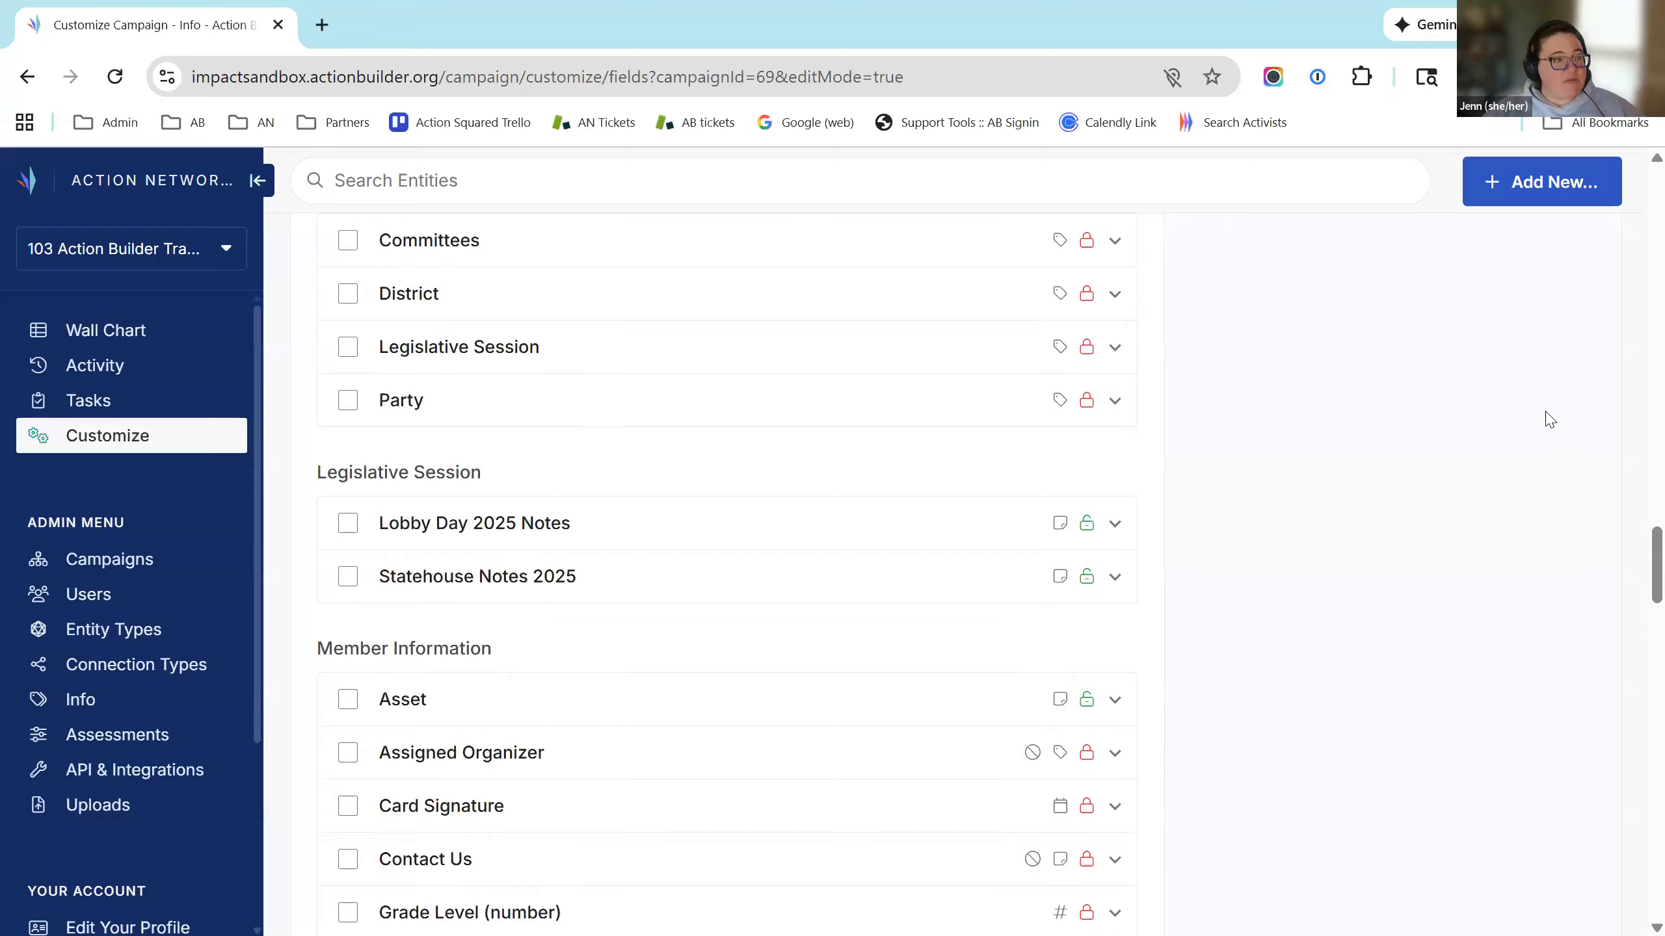
scroll(1007, 413, up, 15)
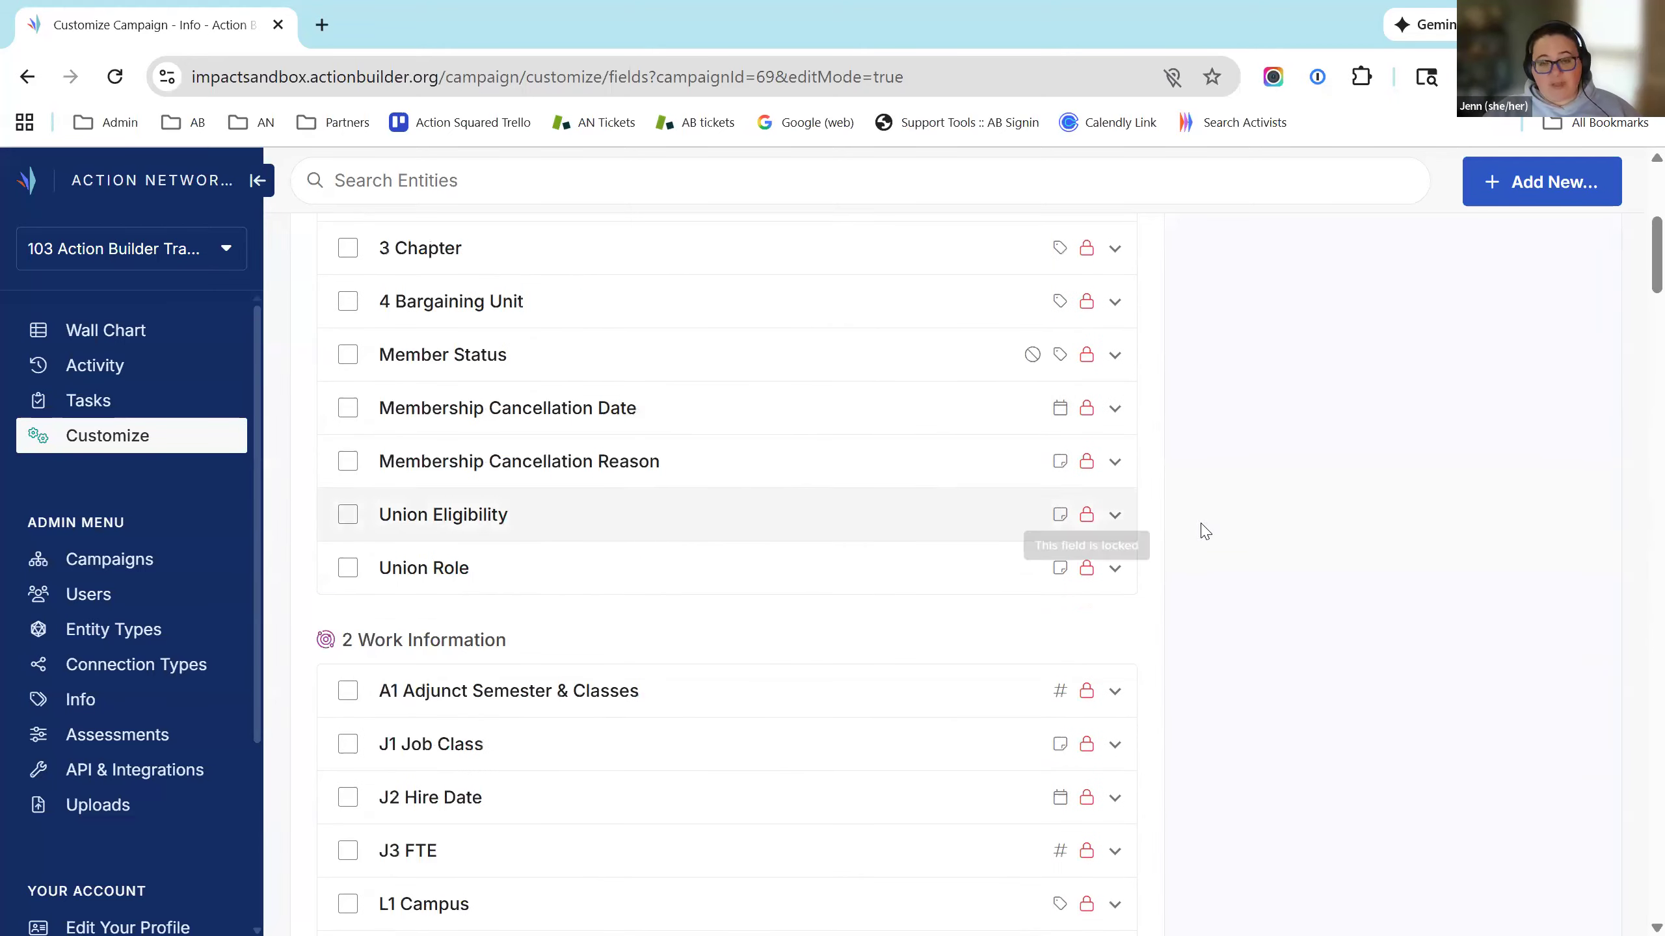
scroll(1200, 528, up, 10)
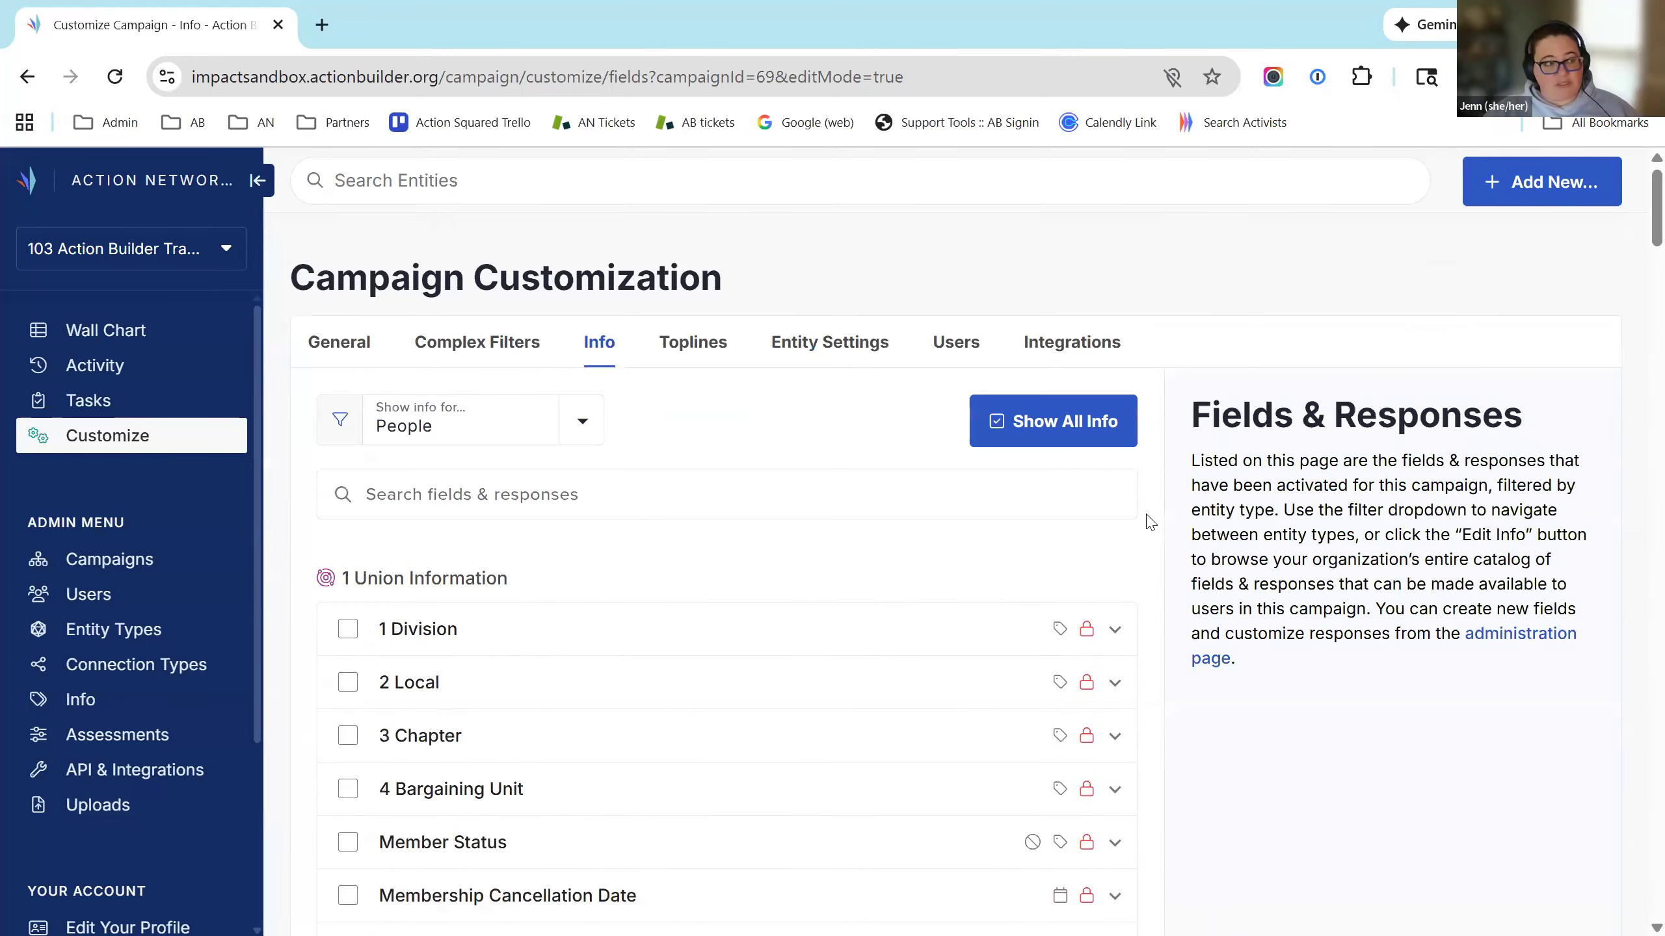
click(1073, 426)
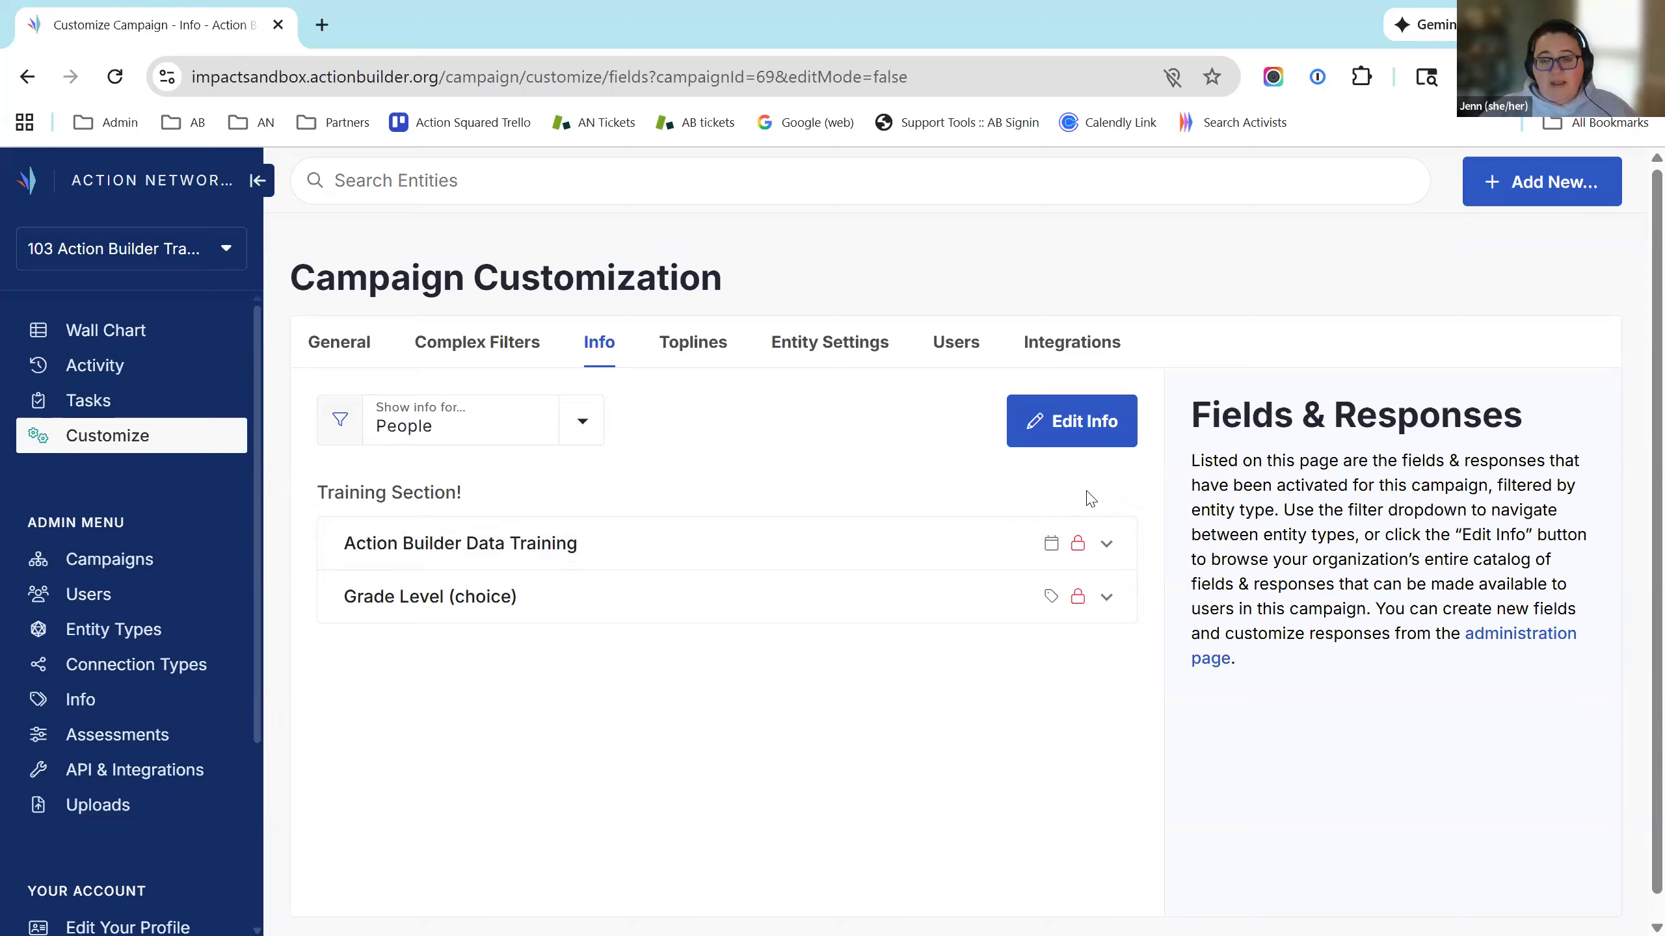
Step: Reopen info editing for the campaign and expand the Issues field in A1 Section Issues to browse its available responses
click(1048, 430)
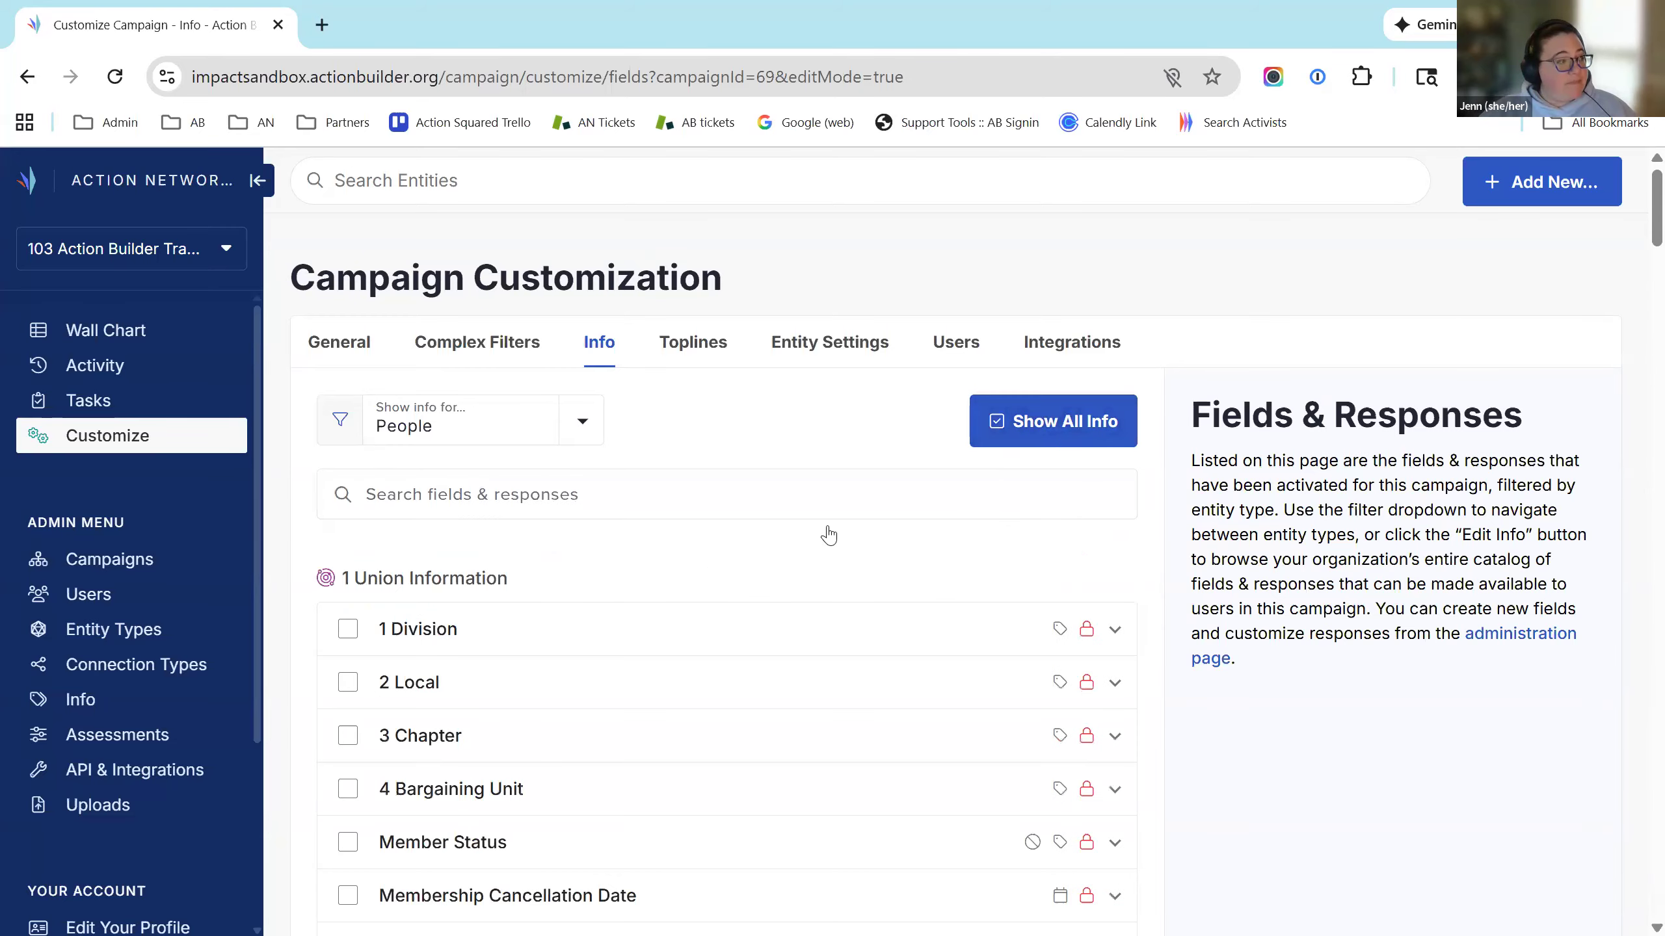
scroll(845, 544, down, 7)
scroll(853, 607, down, 10)
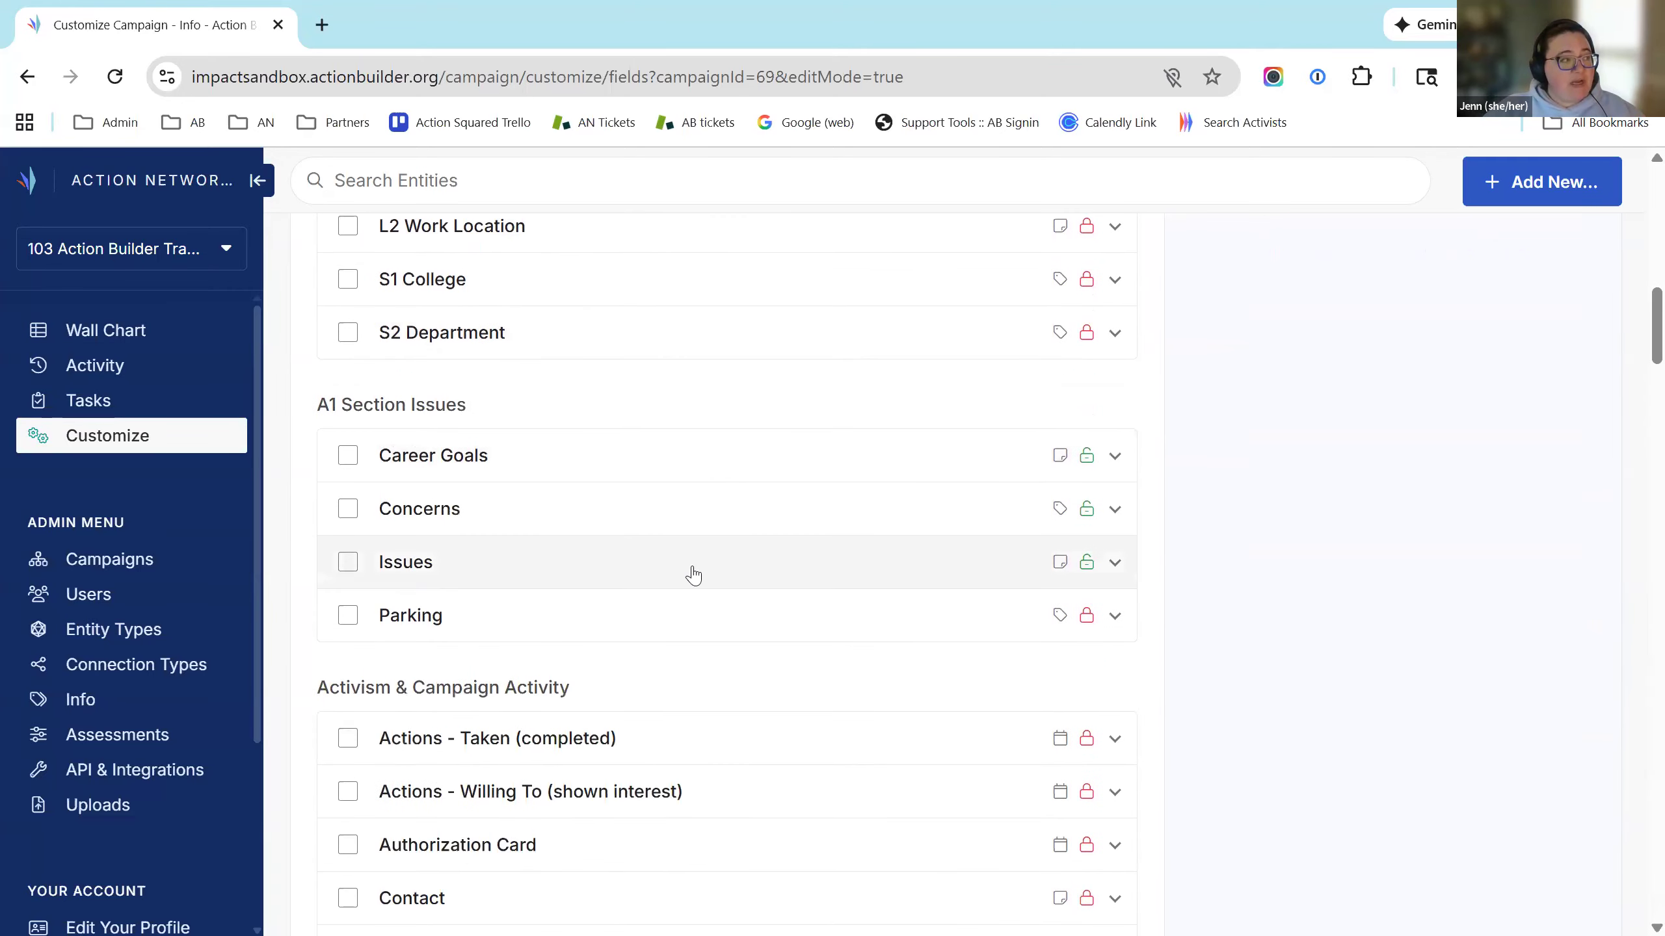
click(534, 582)
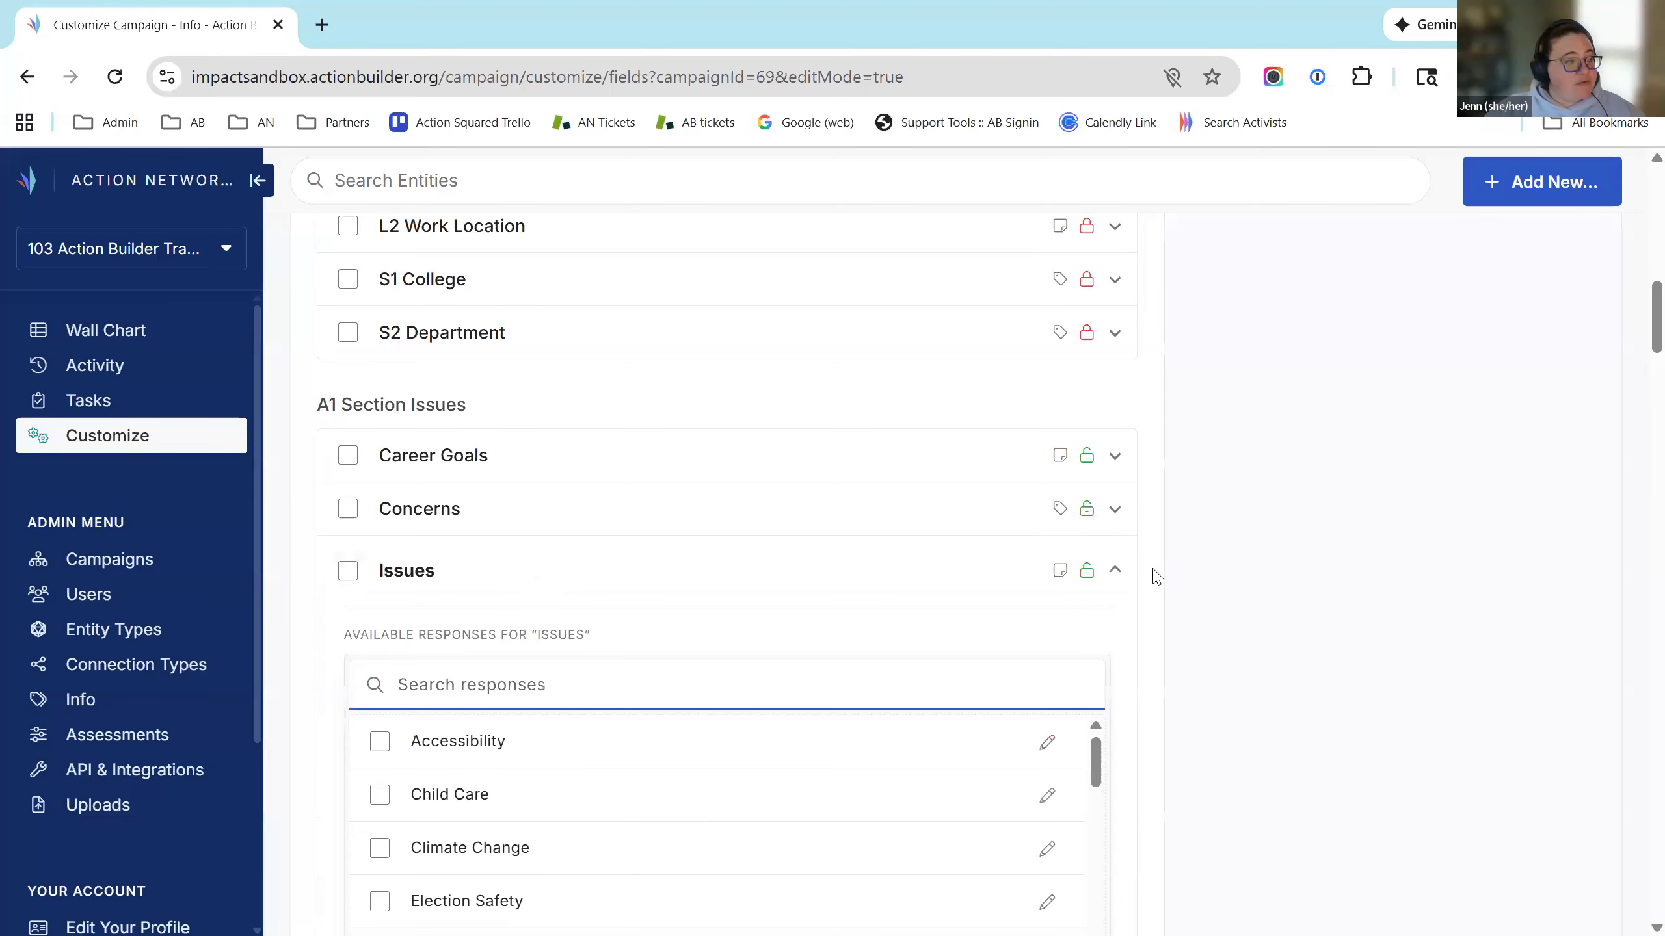
scroll(401, 543, down, 3)
mouse_move(1096, 522)
mouse_down()
mouse_move(1080, 716)
mouse_move(1117, 493)
mouse_up()
scroll(1252, 657, up, 1)
scroll(1240, 650, down, 1)
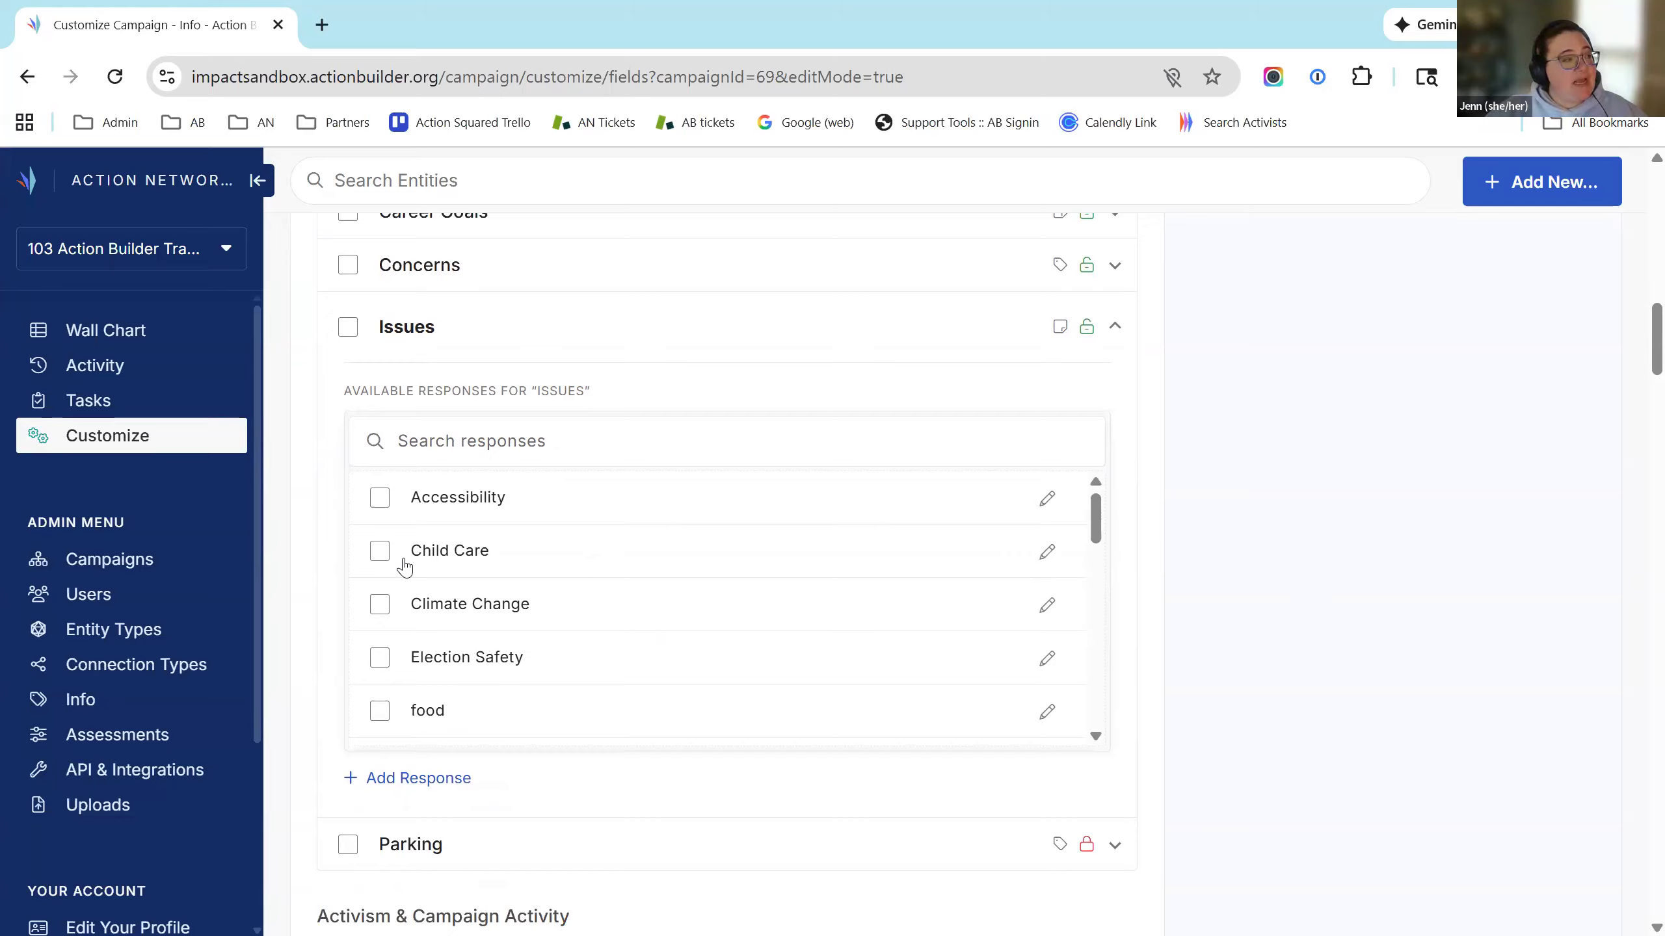
Step: Activate the Issues responses Climate Change, Food Access, Housing and Job Security for the campaign
click(380, 604)
scroll(380, 623, down, 2)
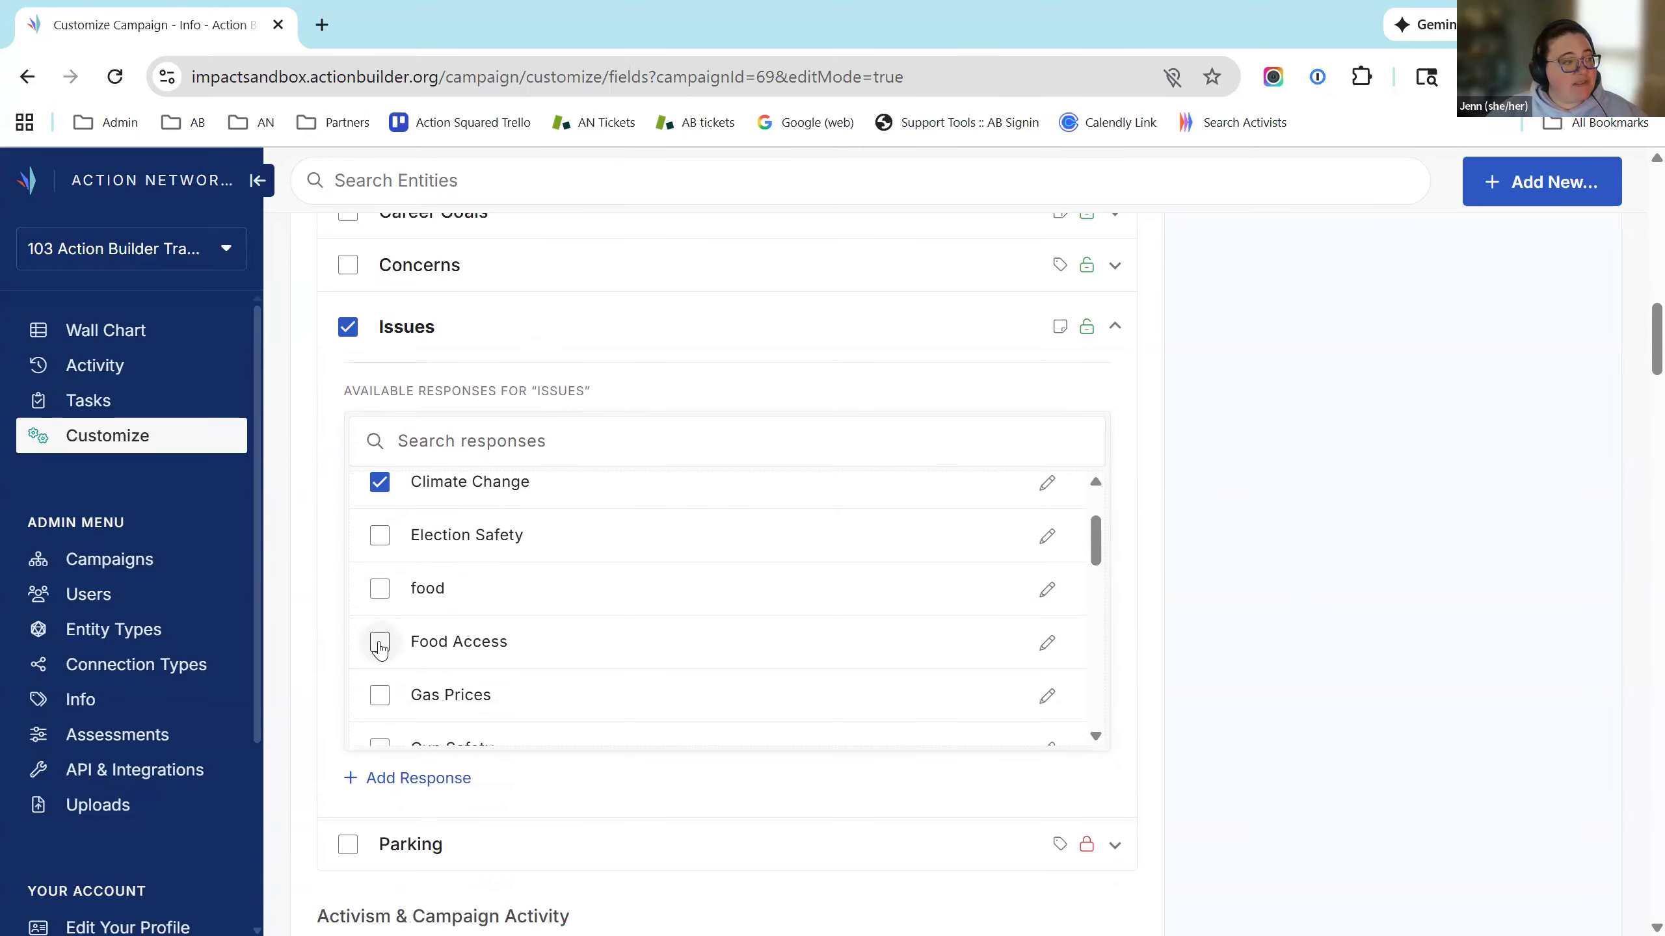
click(381, 646)
scroll(381, 652, down, 4)
click(379, 664)
click(380, 611)
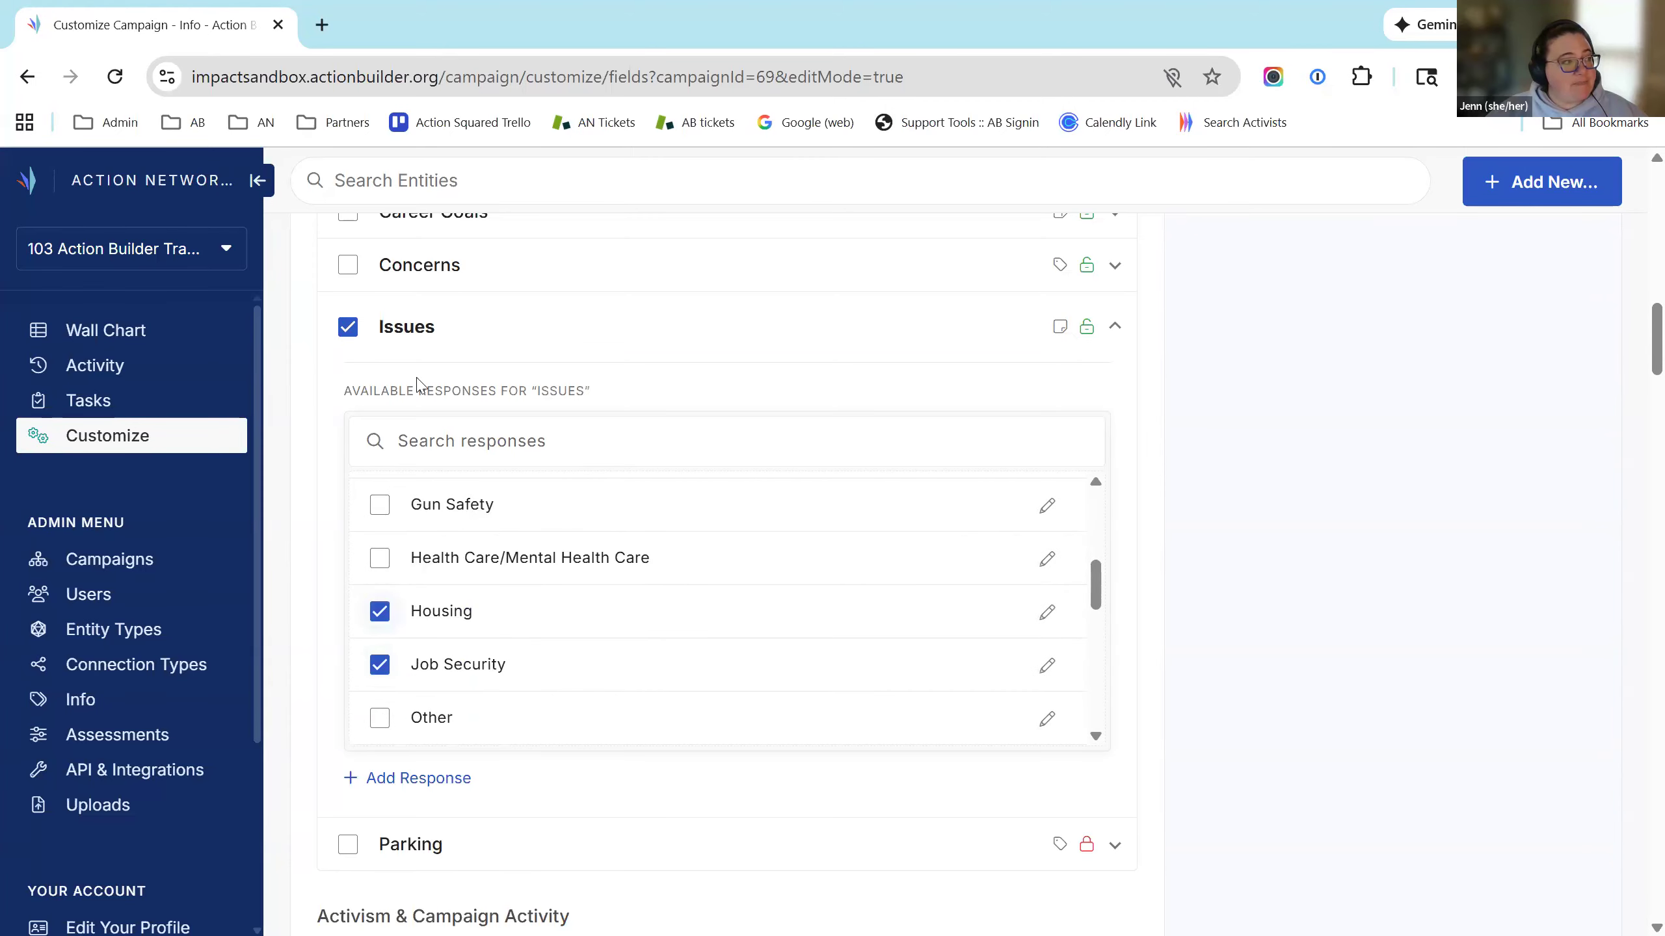
Step: Finish editing the campaign info and check which responses are activated under the Issues field
click(398, 328)
scroll(1208, 439, up, 15)
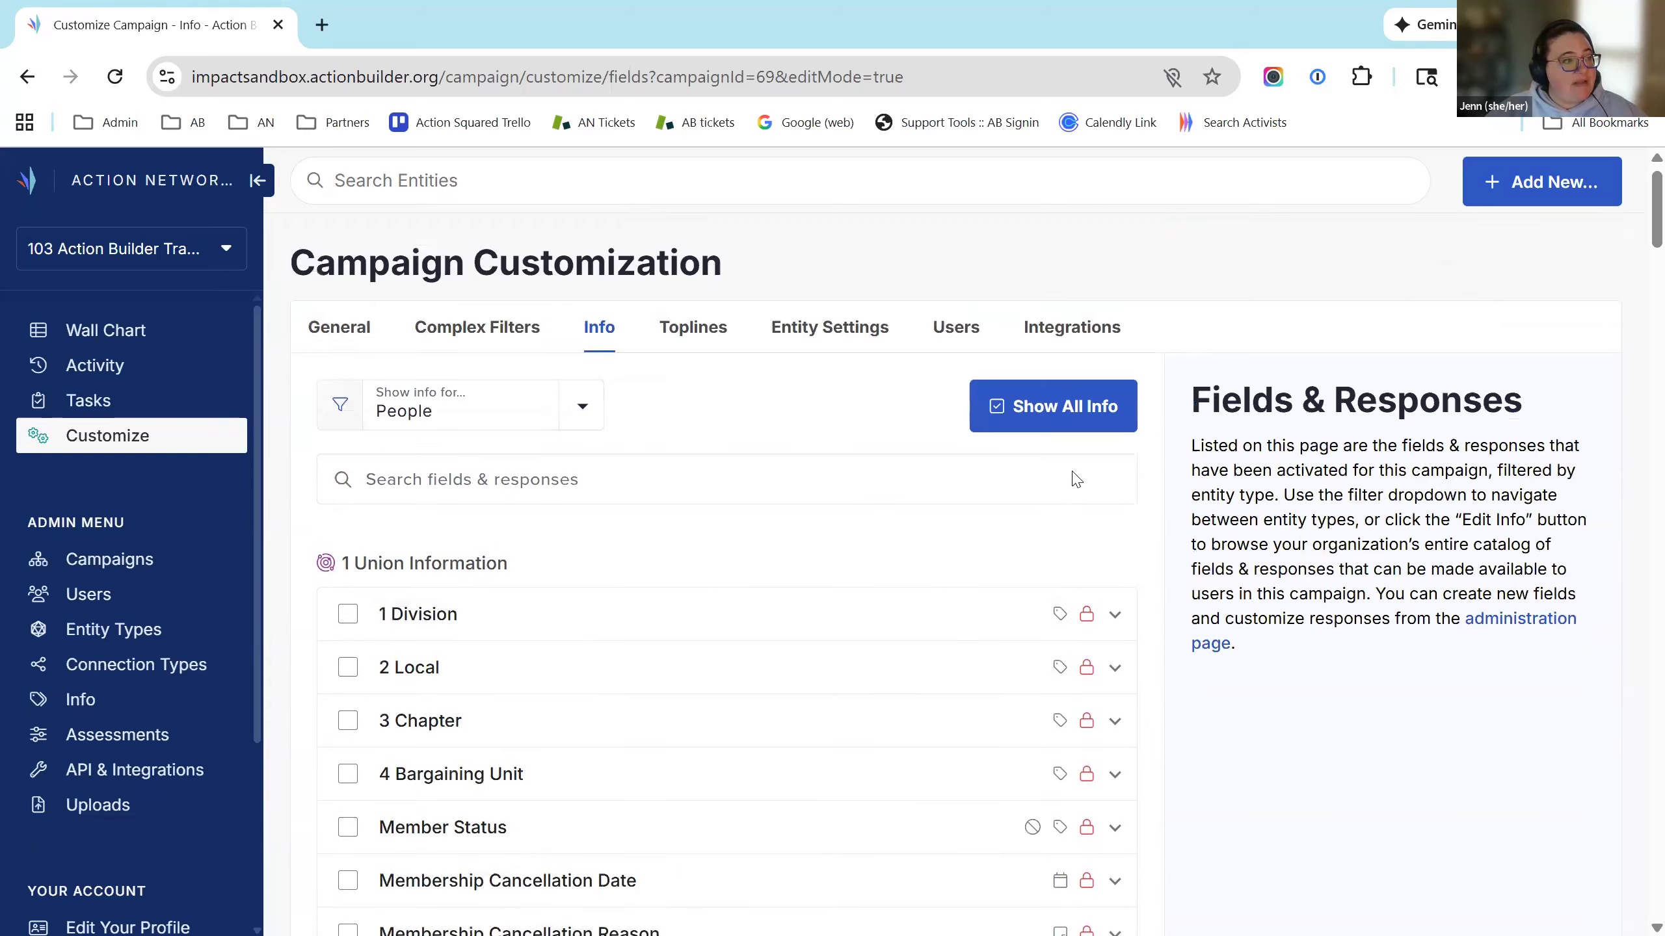
click(1054, 443)
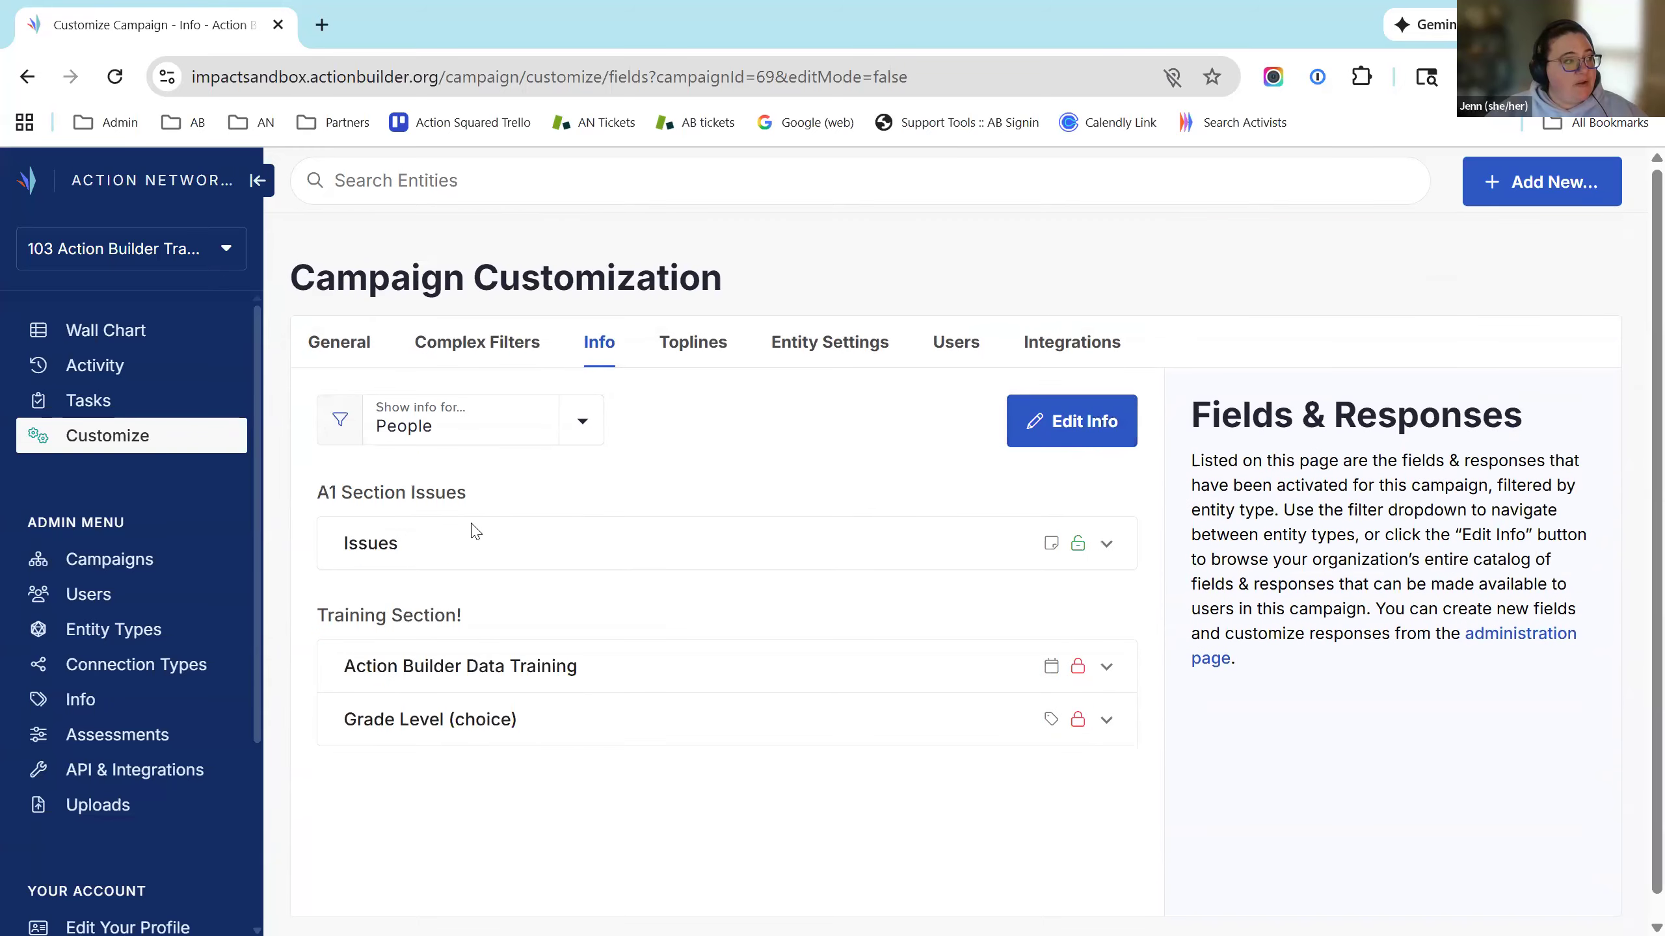
click(671, 554)
scroll(655, 623, down, 2)
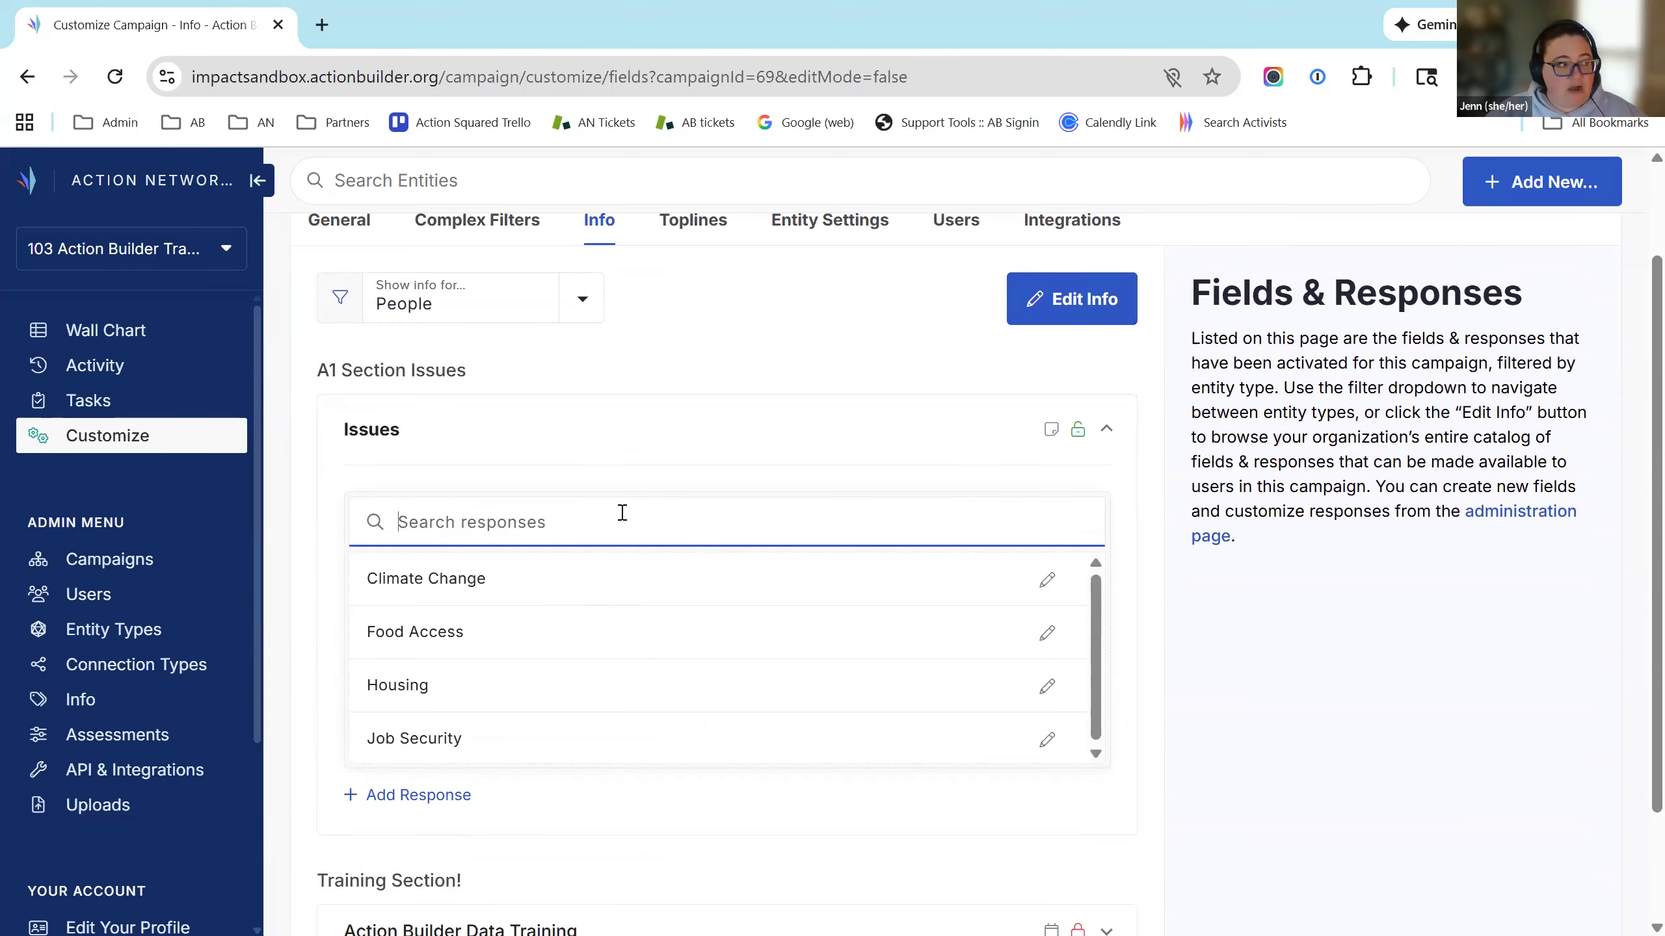
click(625, 427)
click(625, 426)
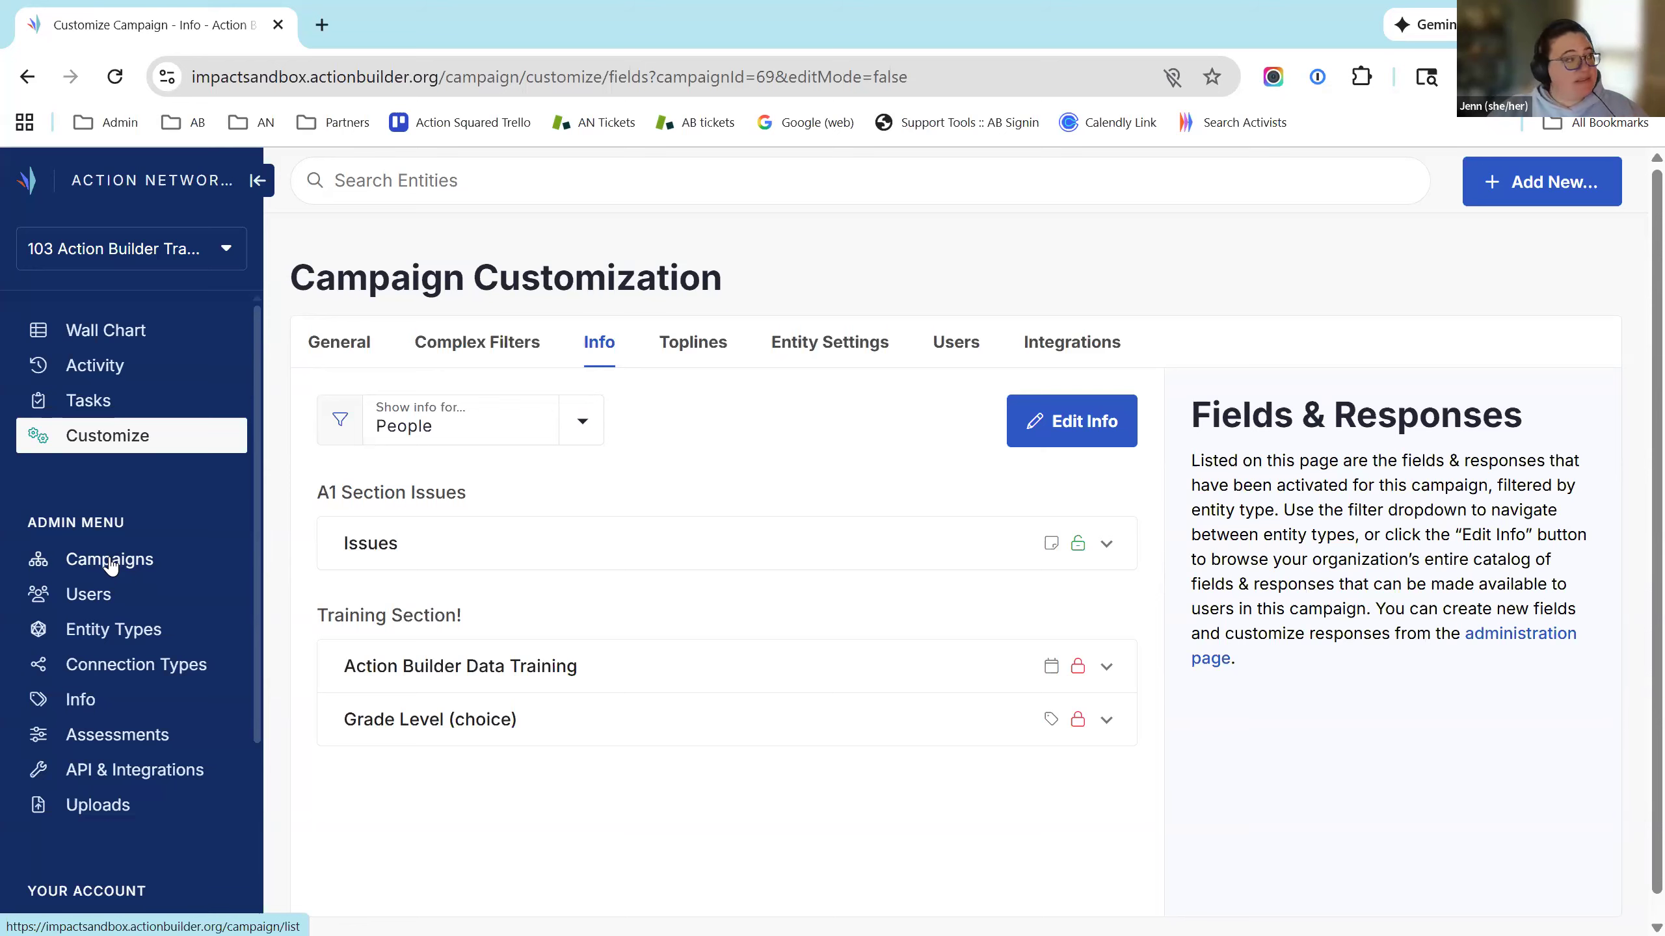
Step: Duplicate the 103 Action Builder Training campaign from the list of active campaigns
click(146, 568)
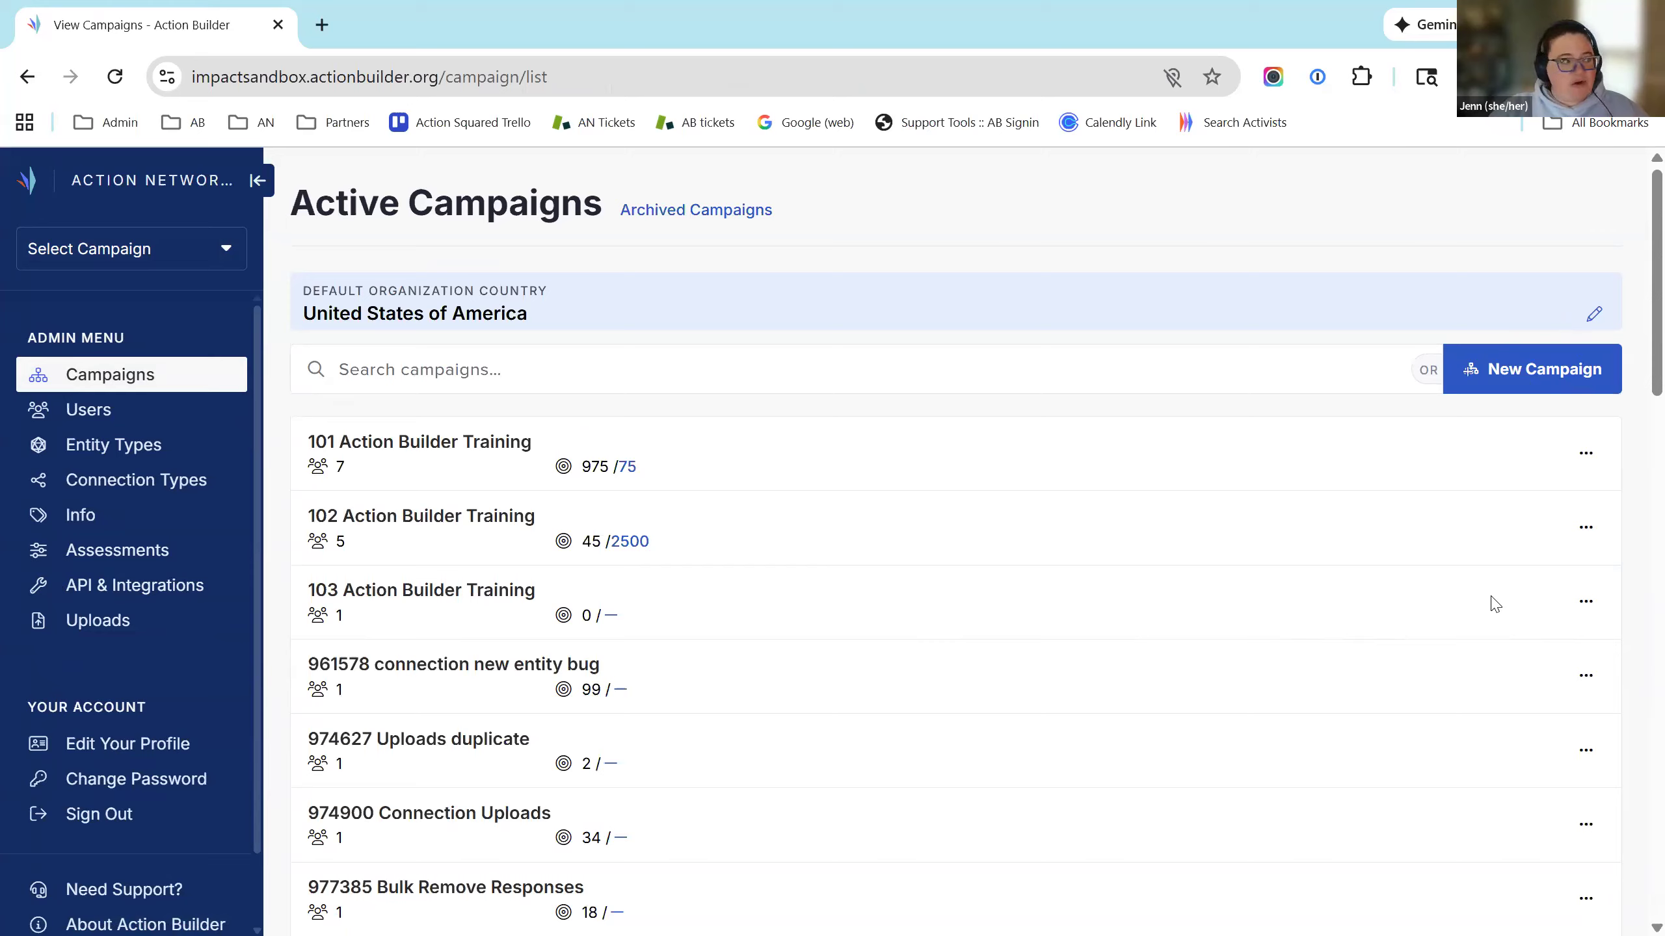
click(1585, 603)
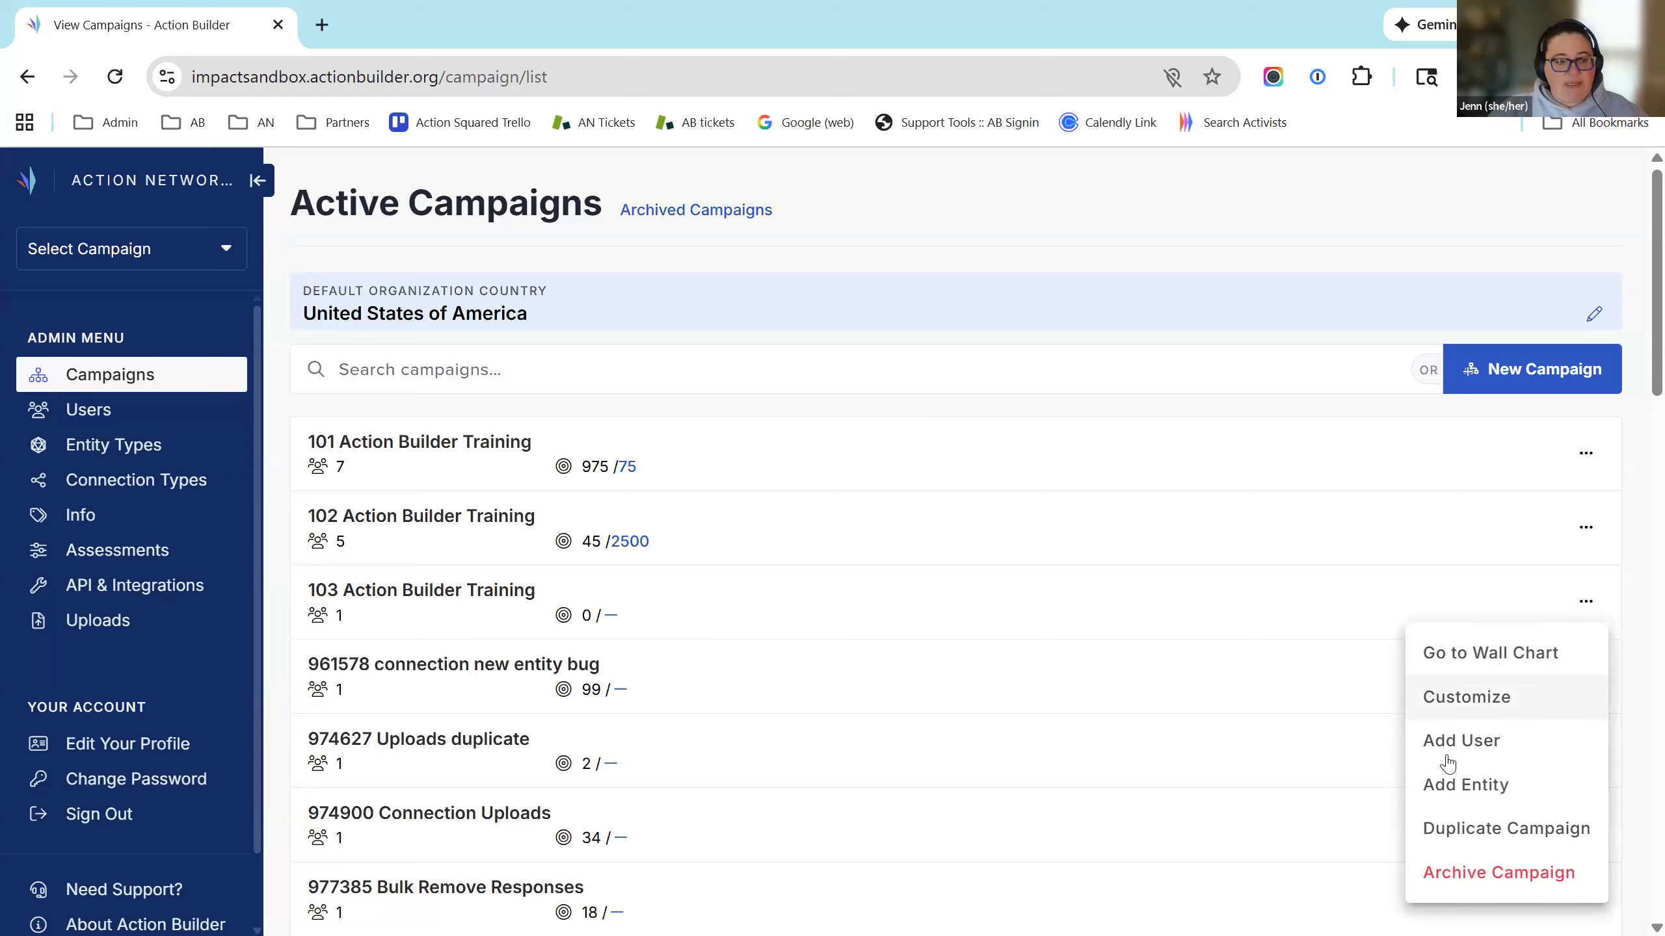
click(1534, 846)
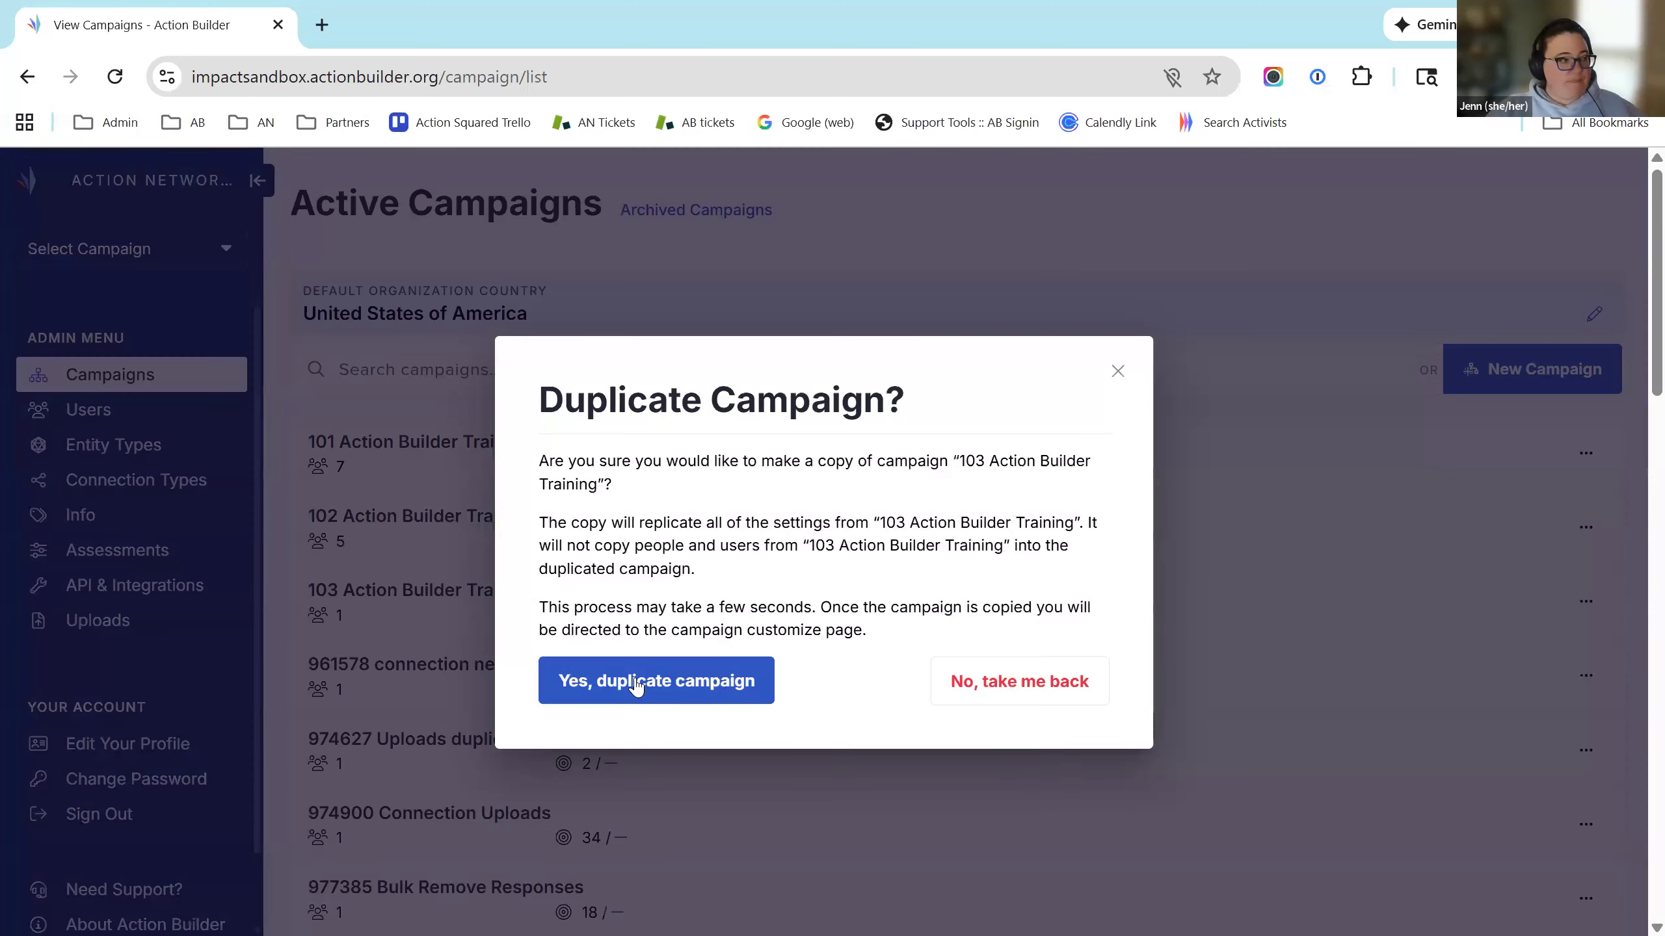
click(636, 685)
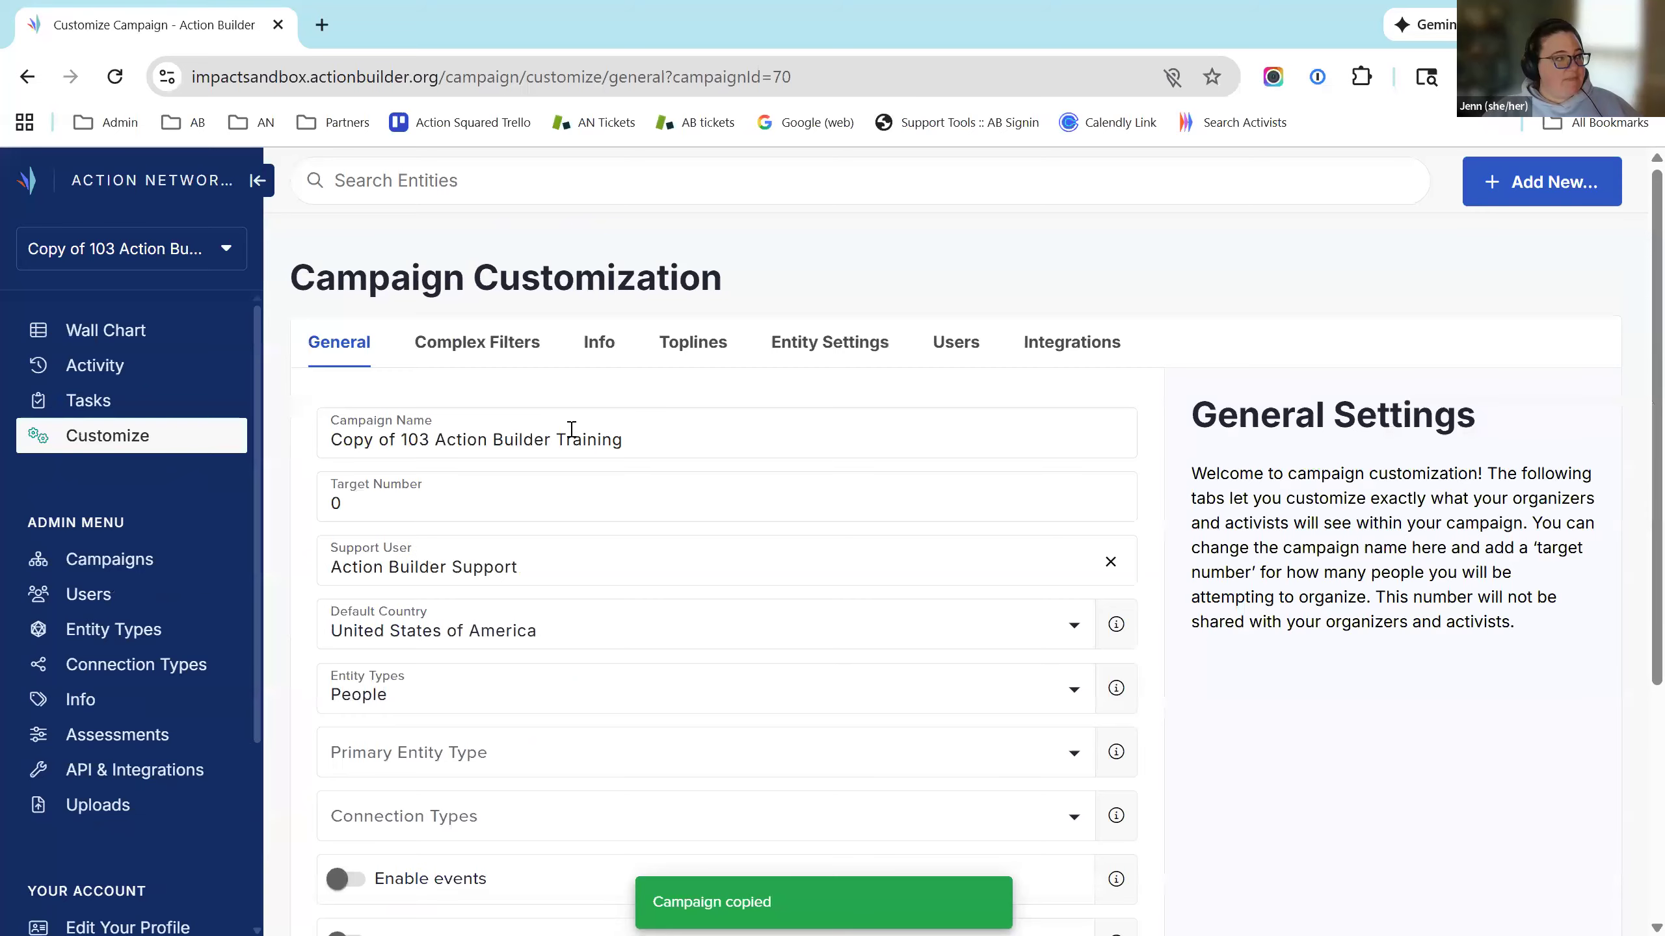
Step: Rename the duplicated campaign to "103 Action Builder Training II", save the changes and check its activated info fields
drag(331, 440, 397, 433)
key(BackSpace)
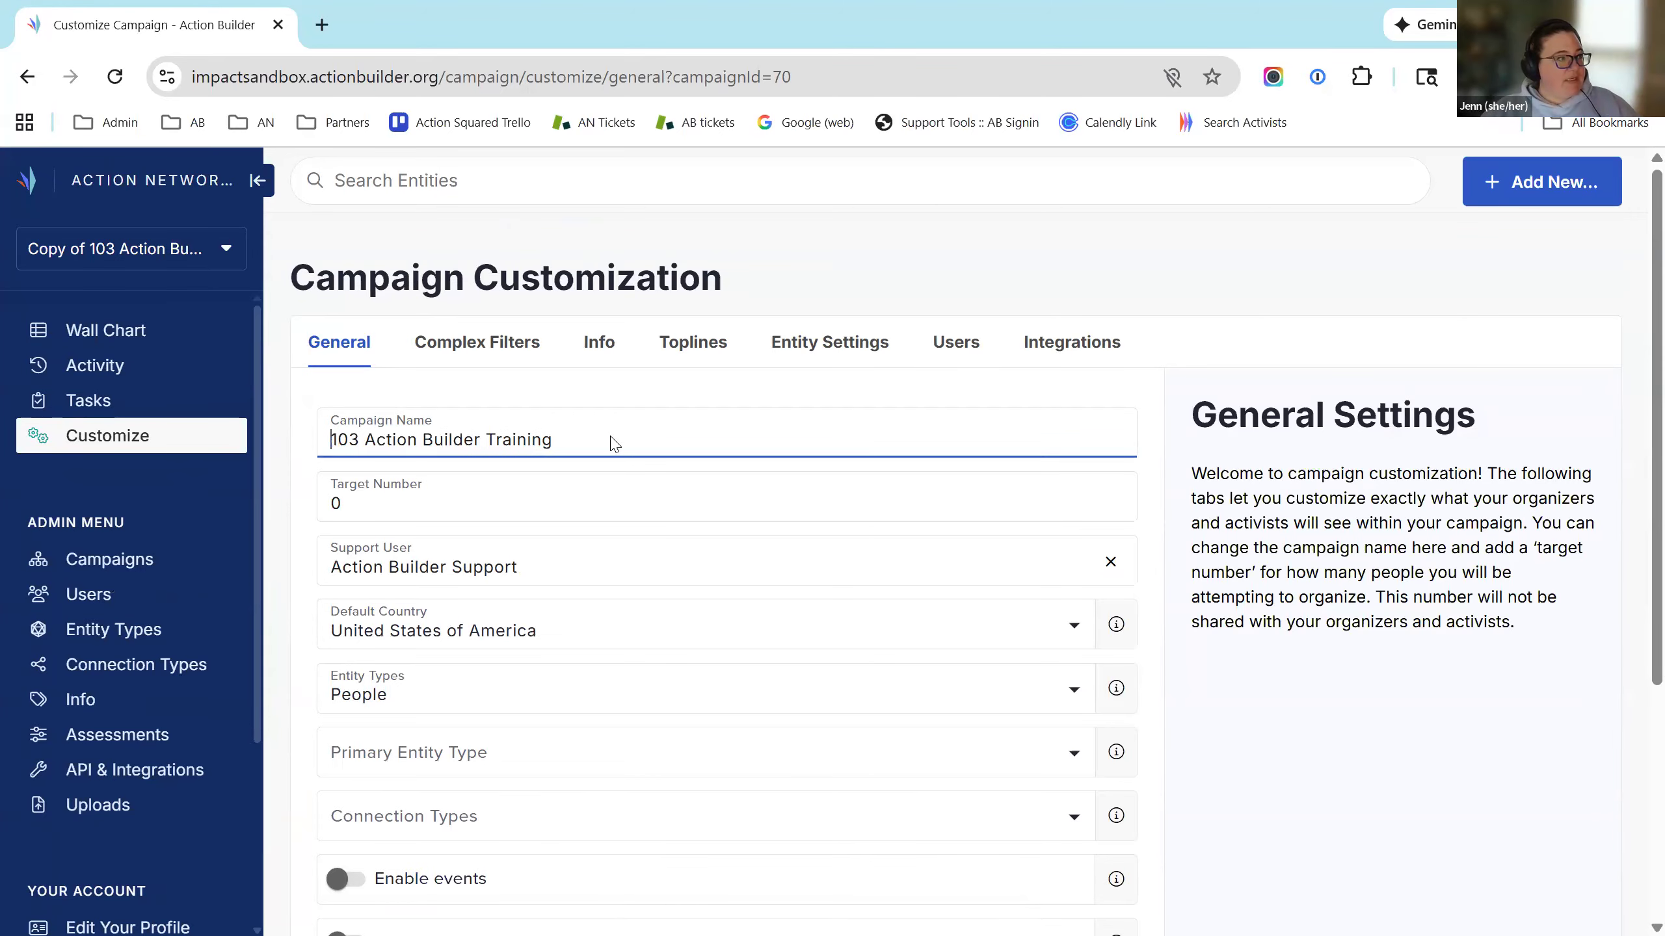
text(II)
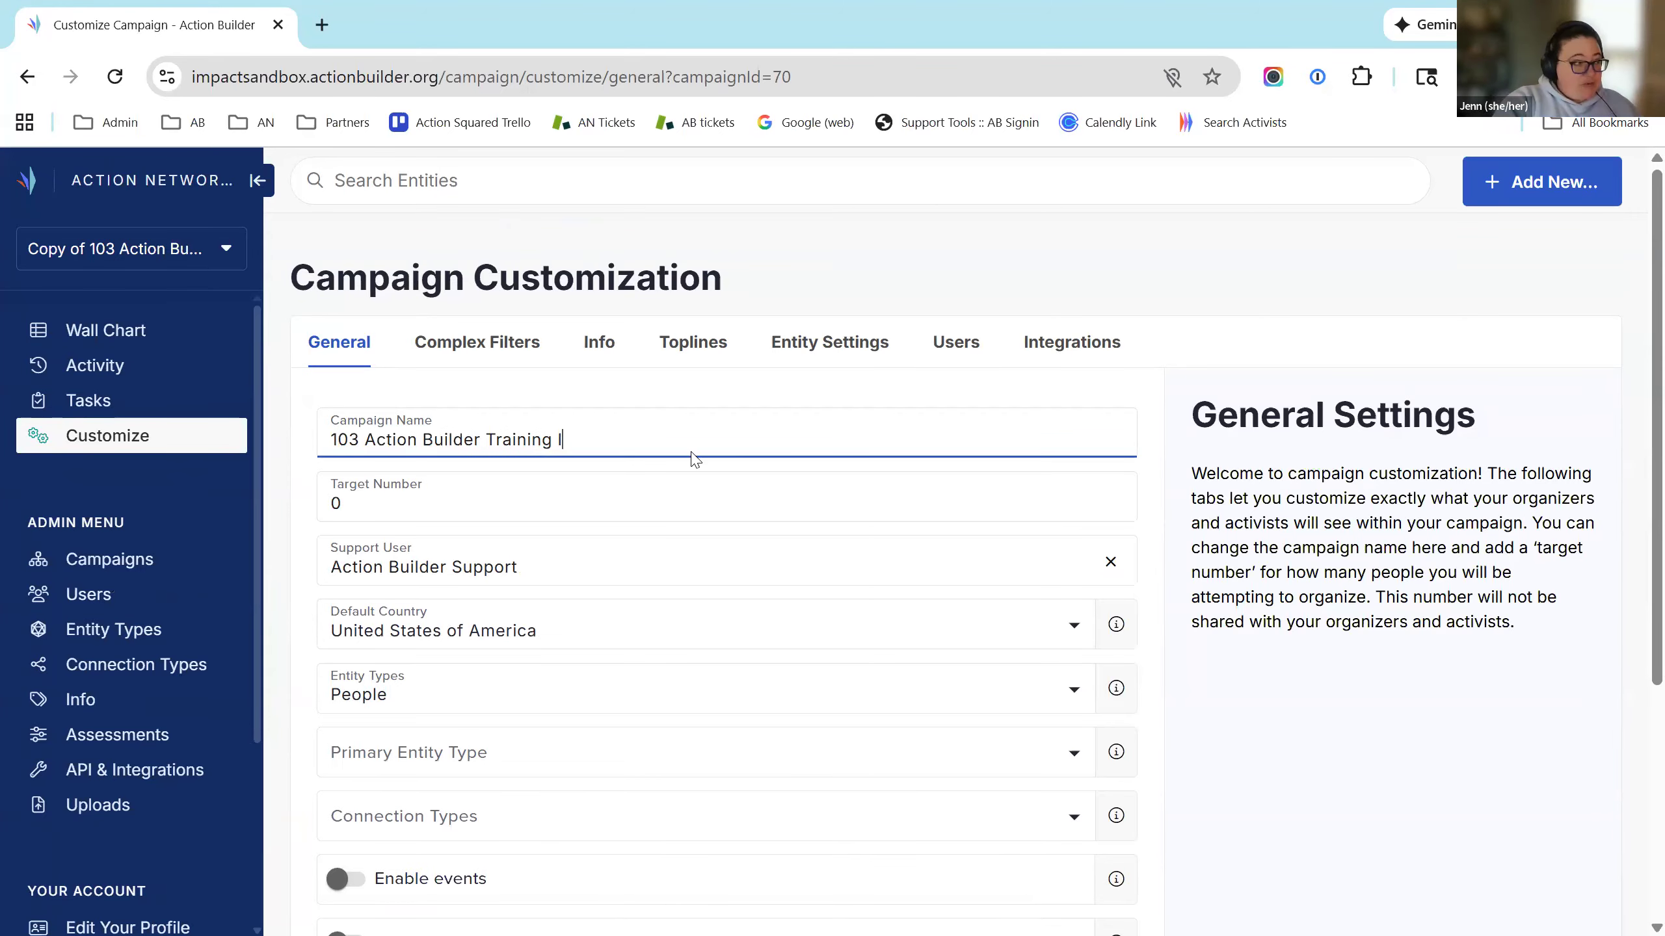
scroll(1049, 656, down, 5)
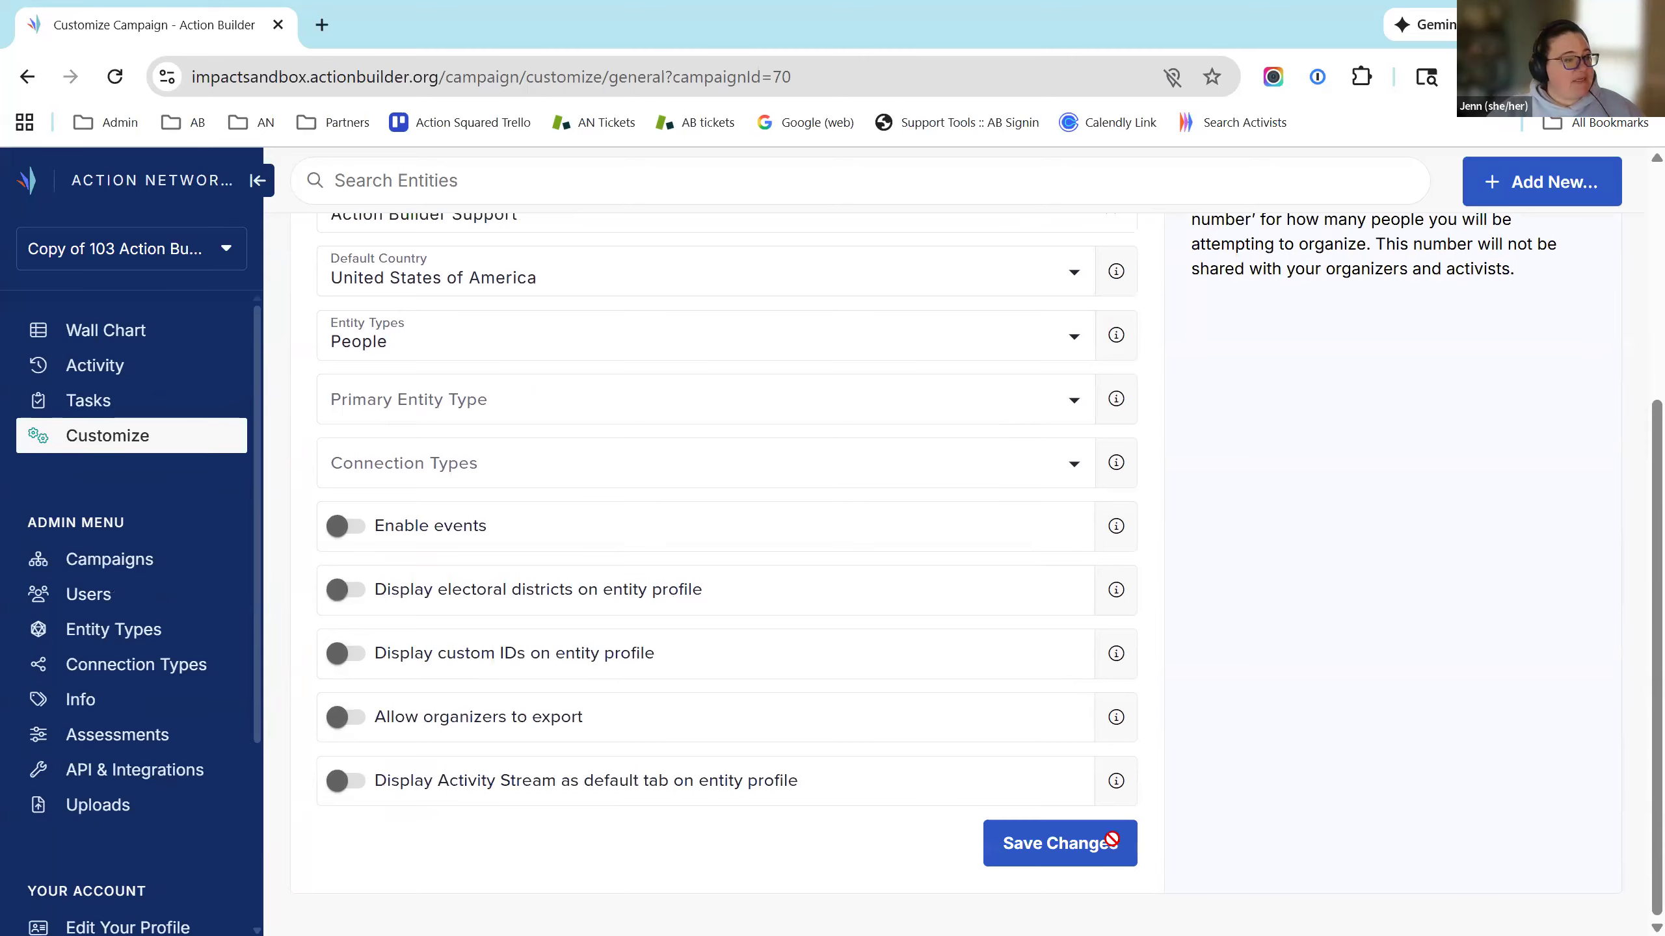
click(1107, 842)
scroll(388, 570, up, 2)
scroll(388, 571, up, 3)
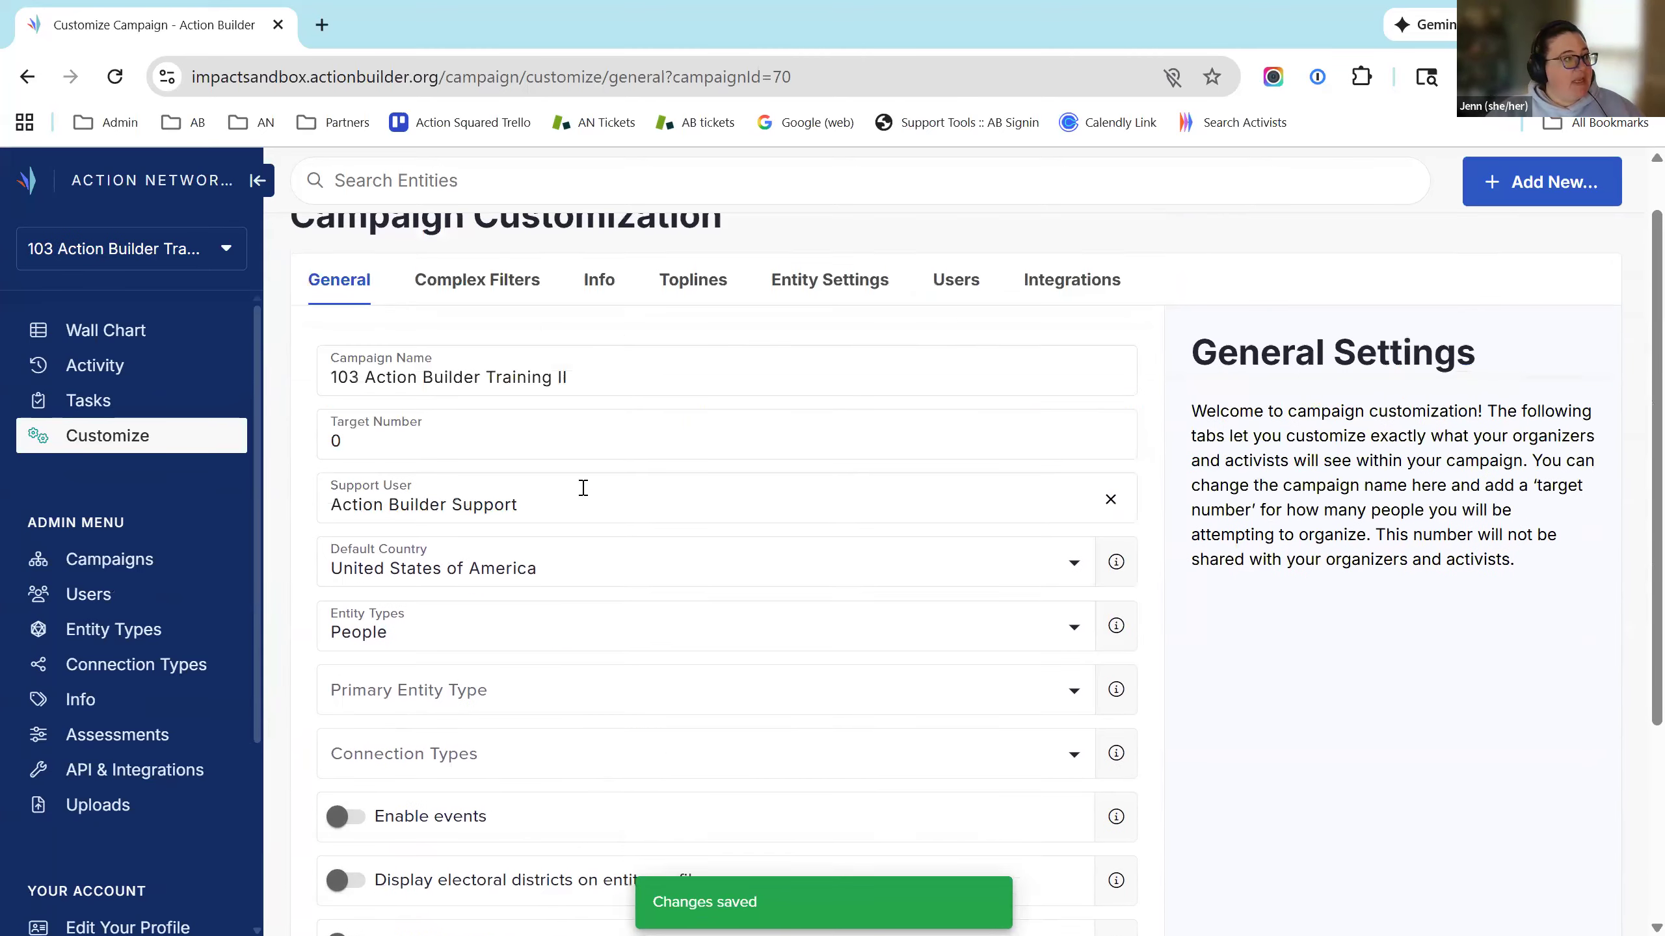
click(599, 355)
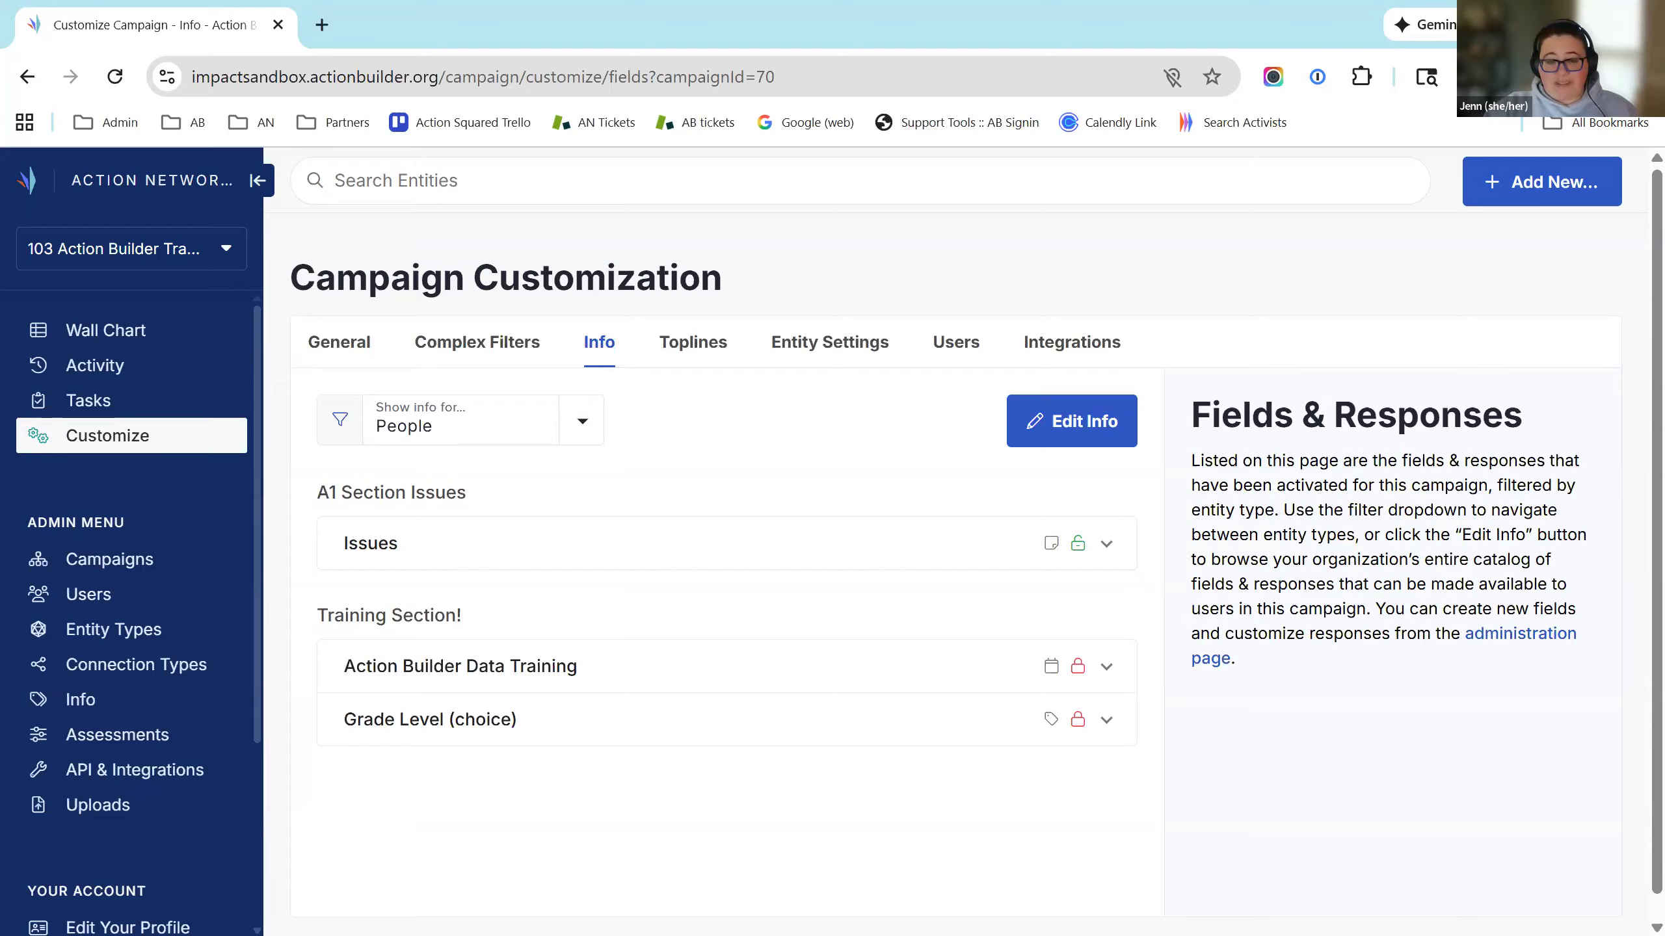
Step: Start a new upload from the Uploads page and read the standard upload guidance down to the example upload template
click(95, 806)
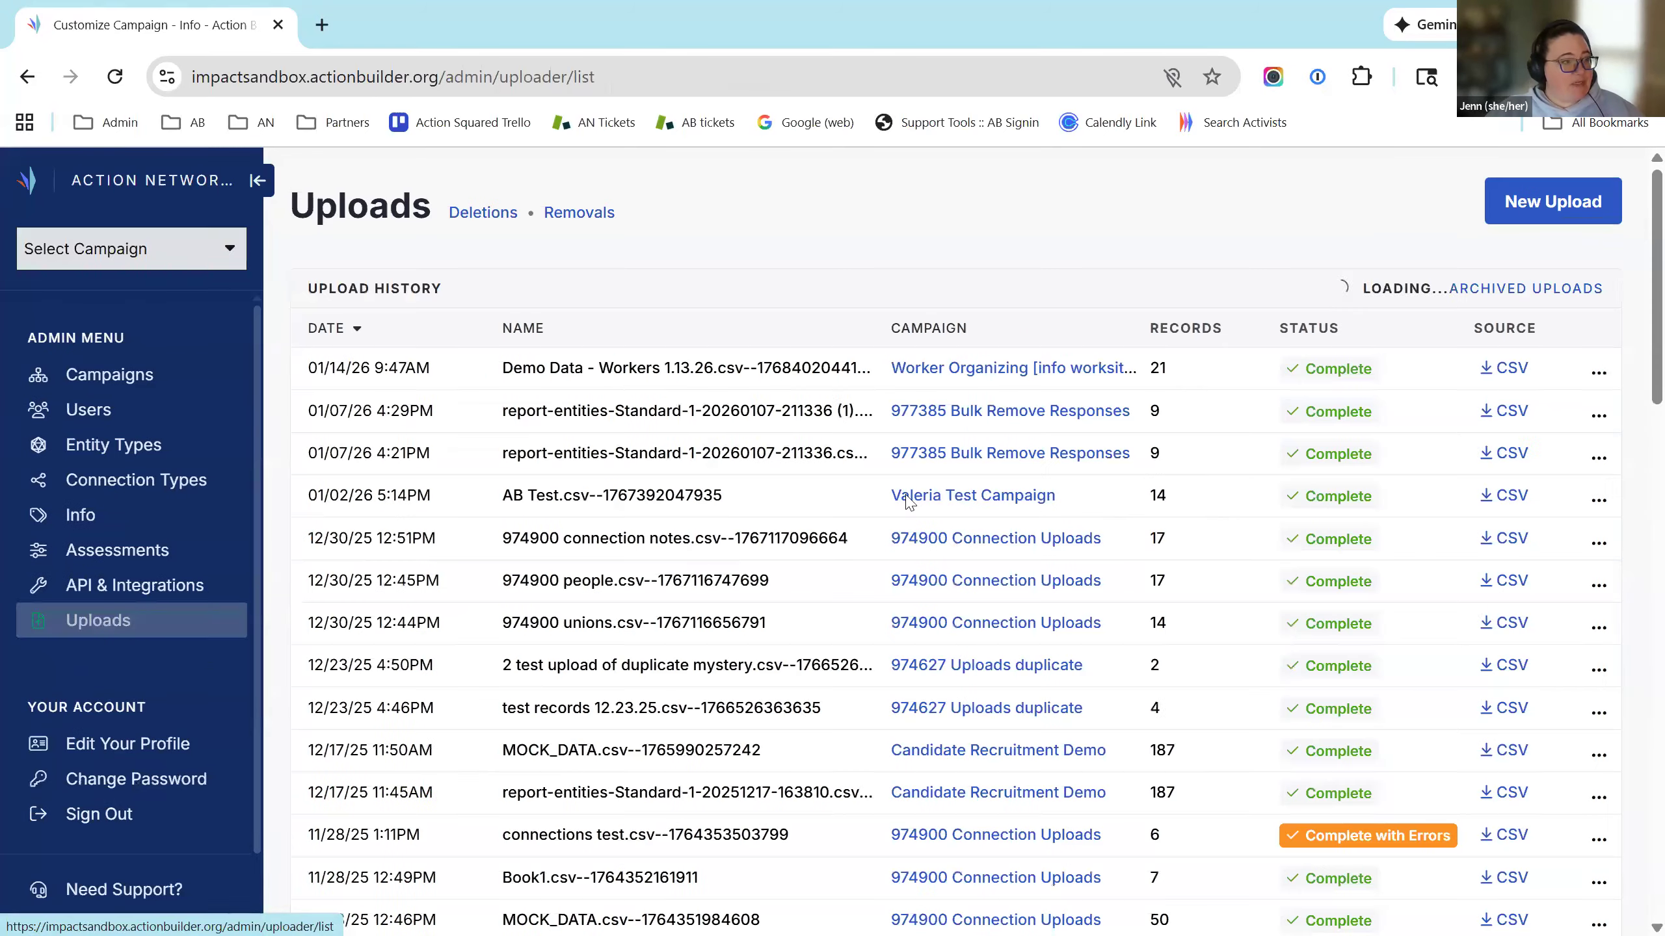
click(1549, 204)
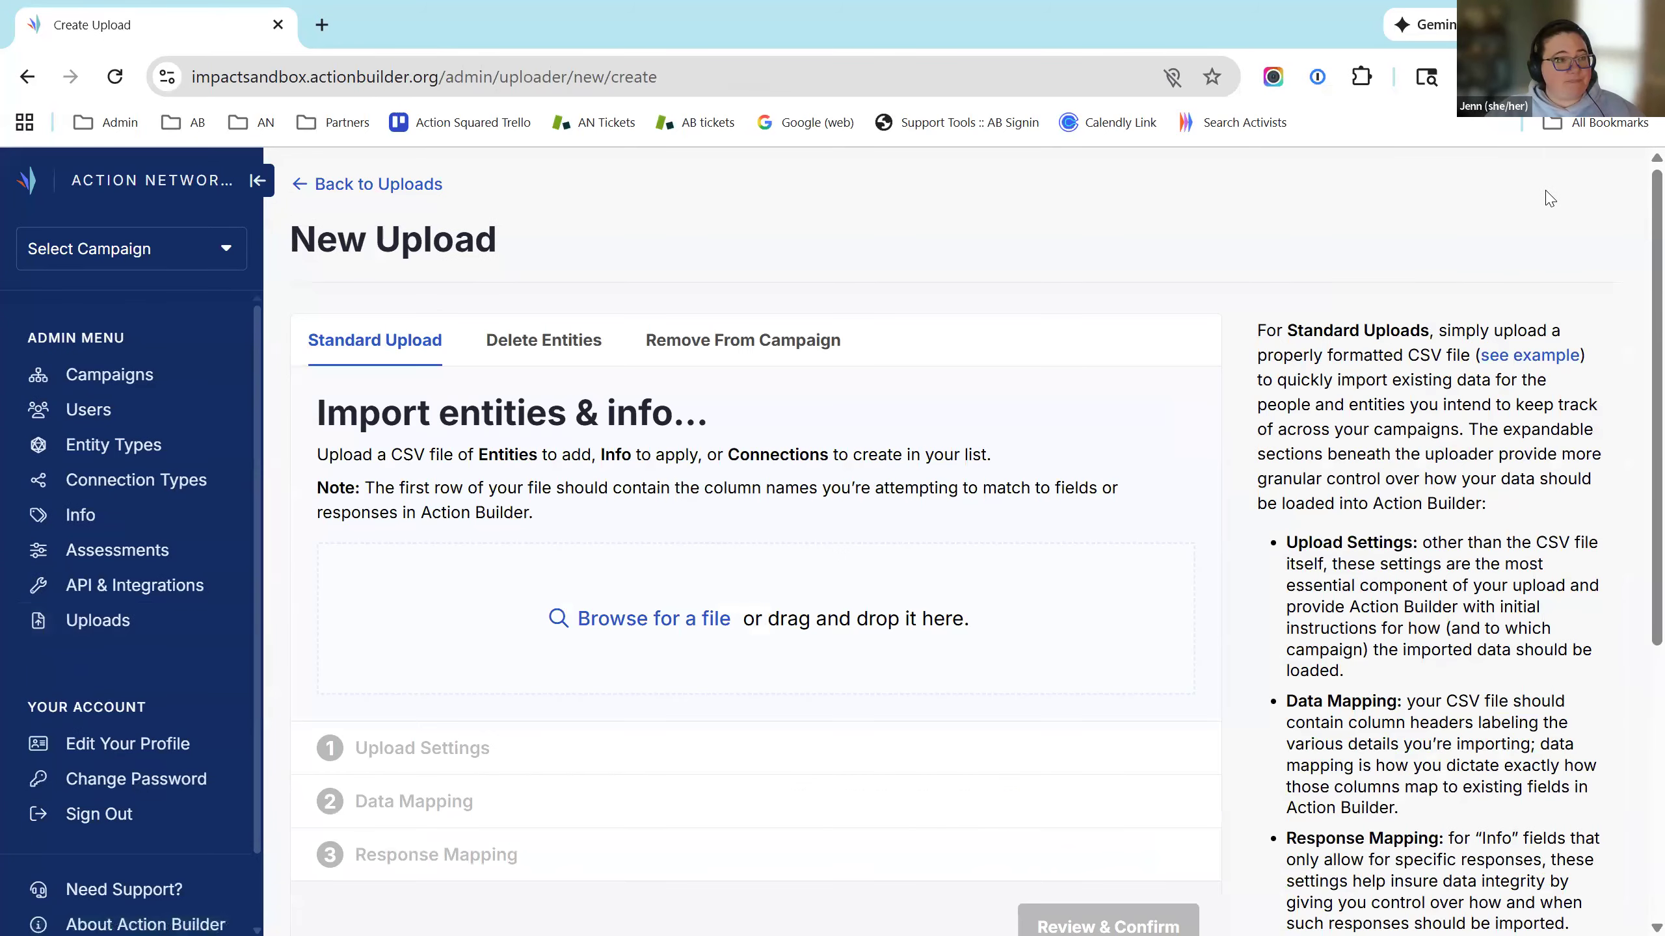
scroll(1561, 245, down, 4)
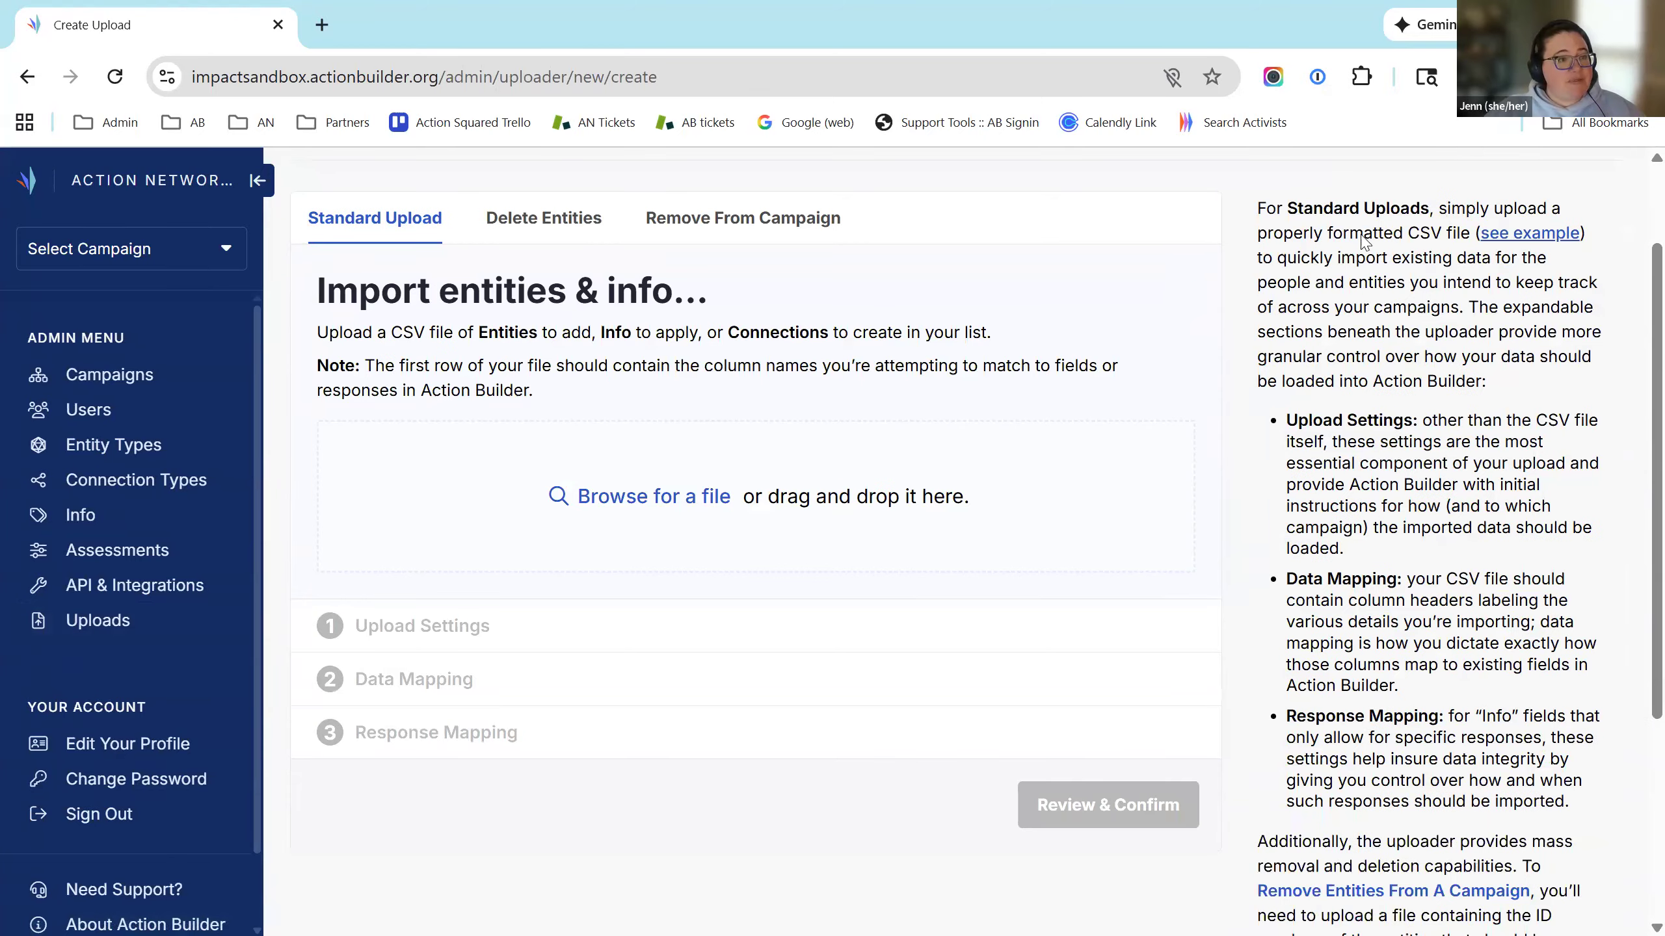
scroll(1601, 632, down, 3)
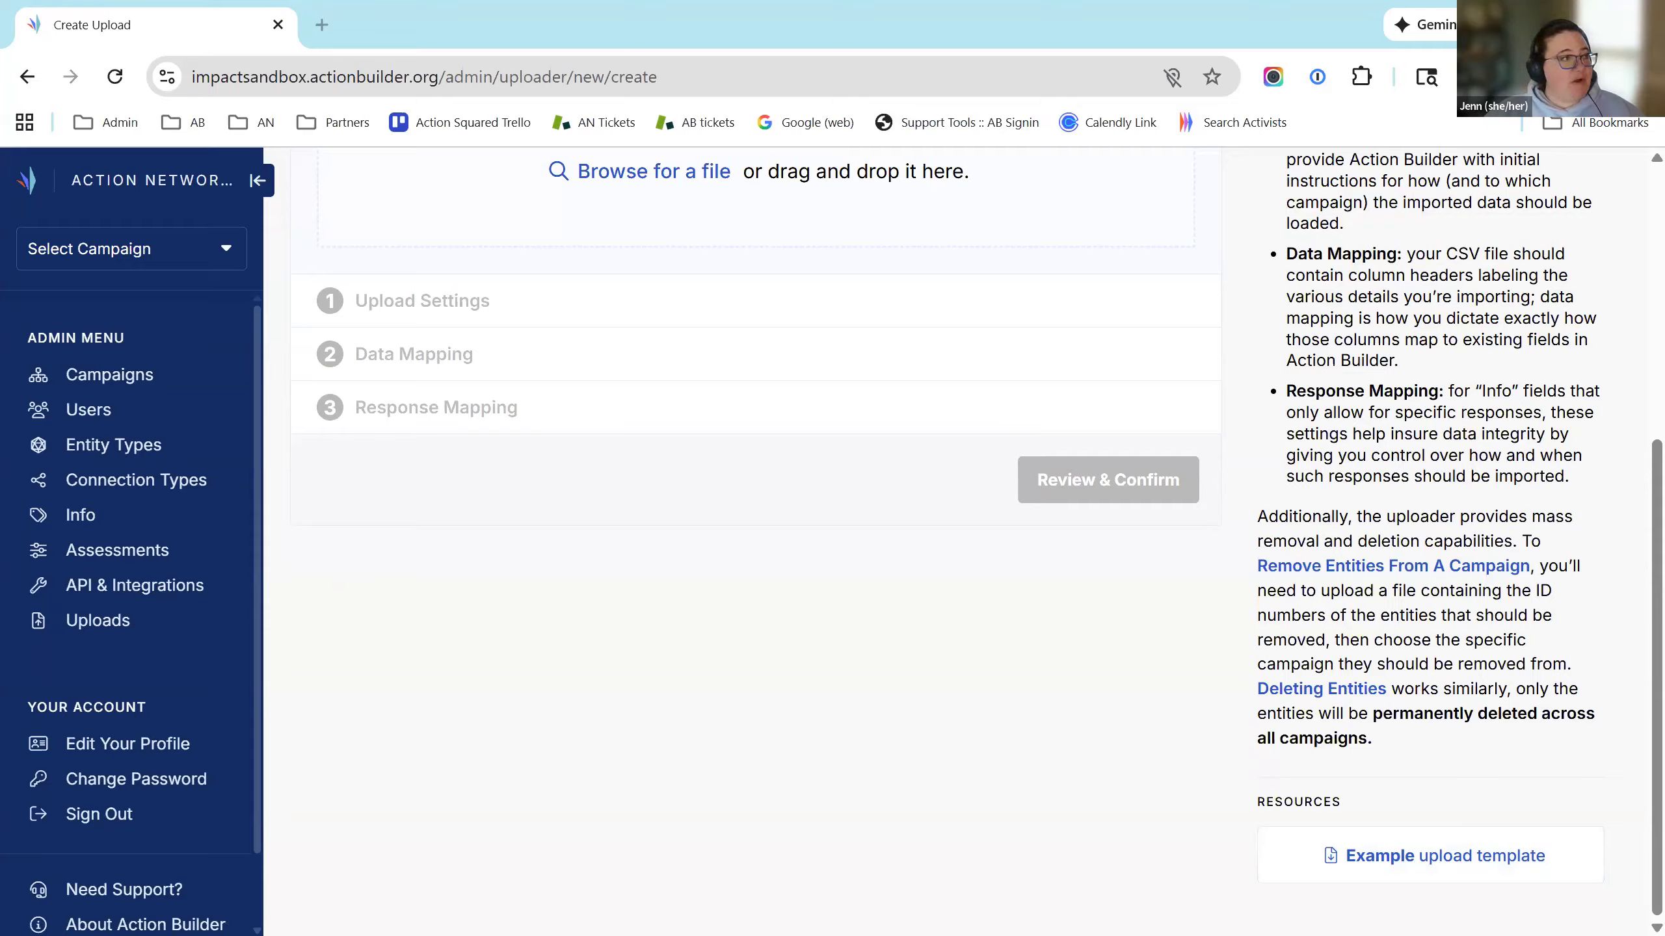
Step: Switch to the upload_example workbook in Excel, autofit all column widths and enlarge the sheet view to 130%
key(alt+Tab)
click(954, 158)
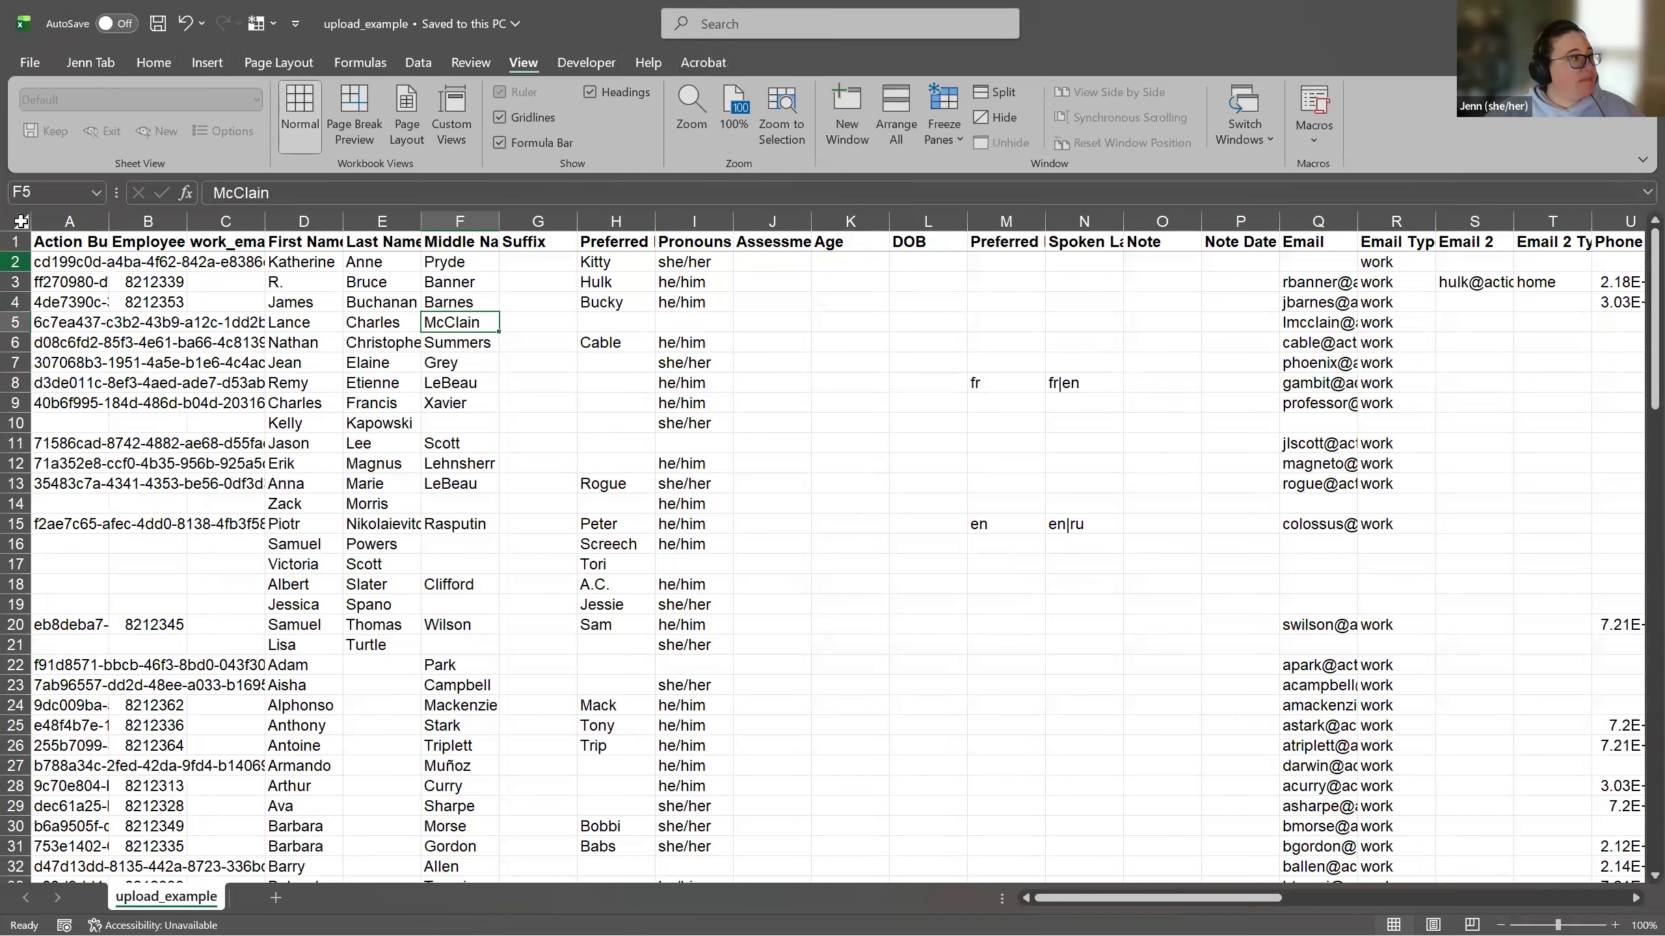
click(20, 221)
double_click(109, 221)
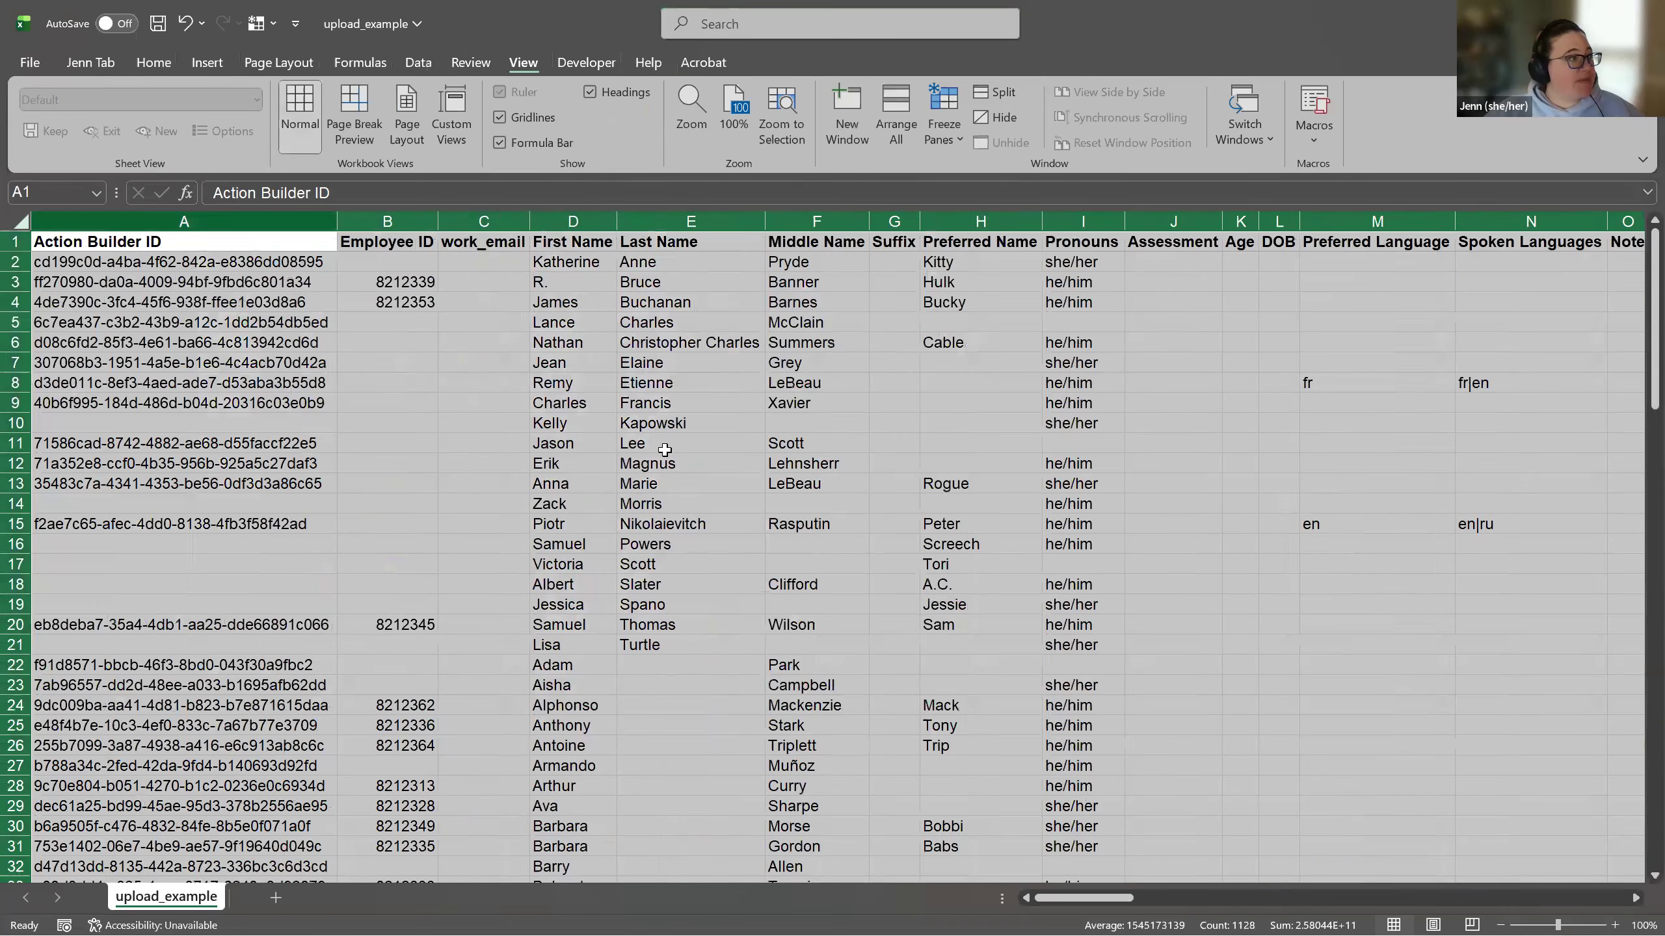
click(697, 405)
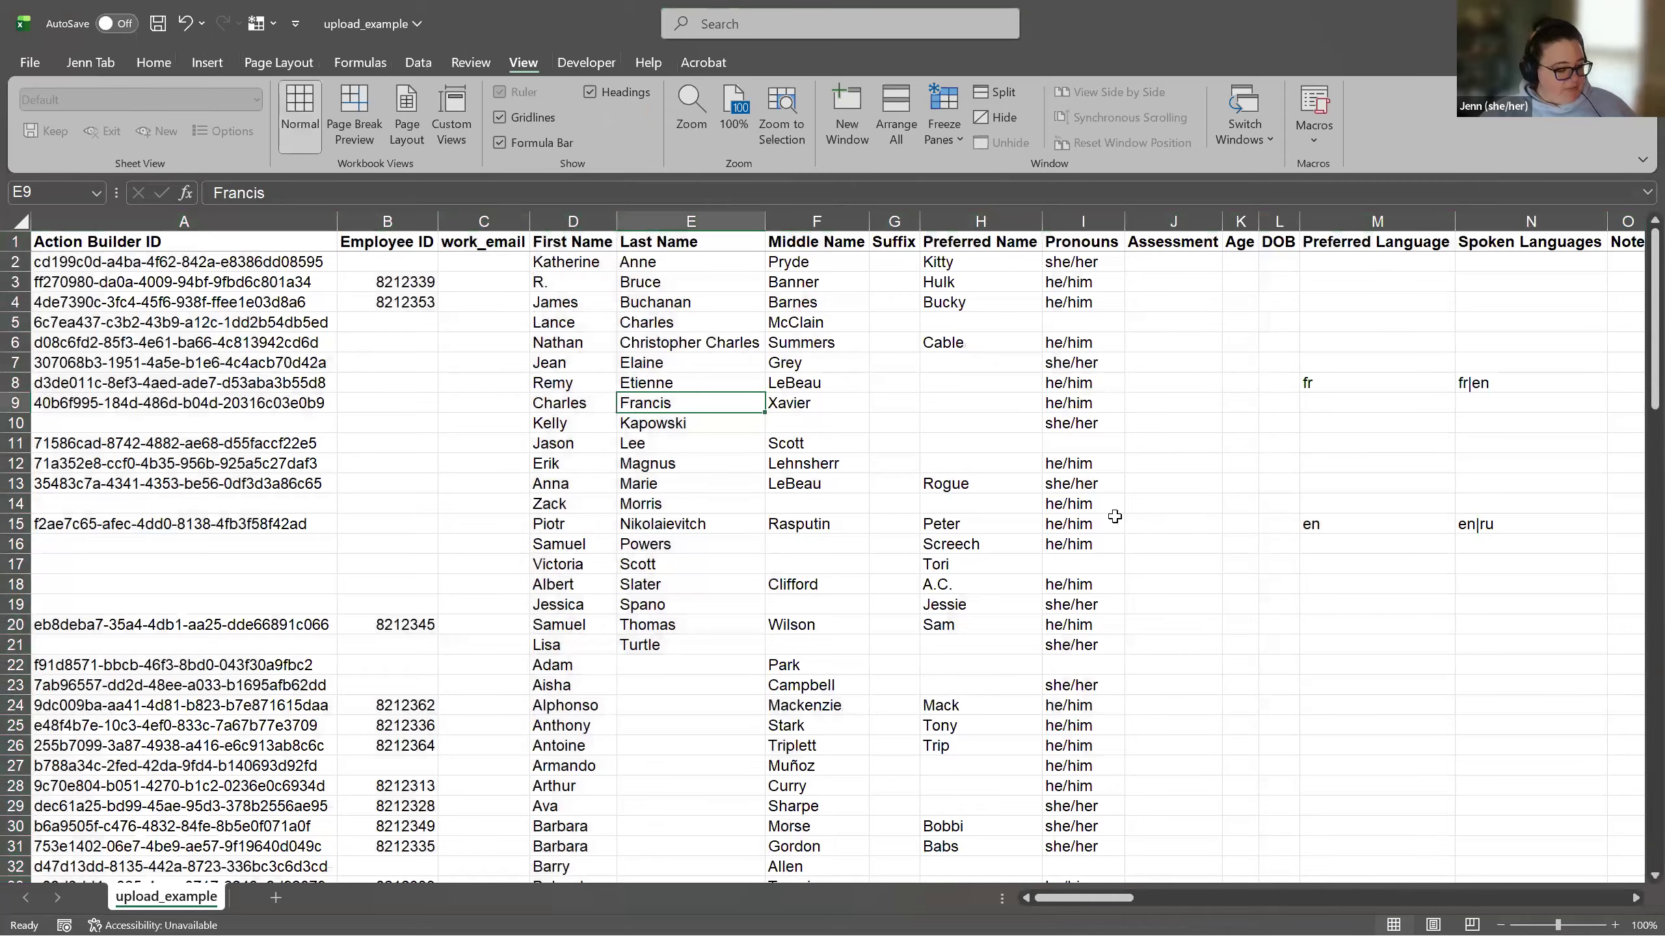
scroll(768, 482, up, 1)
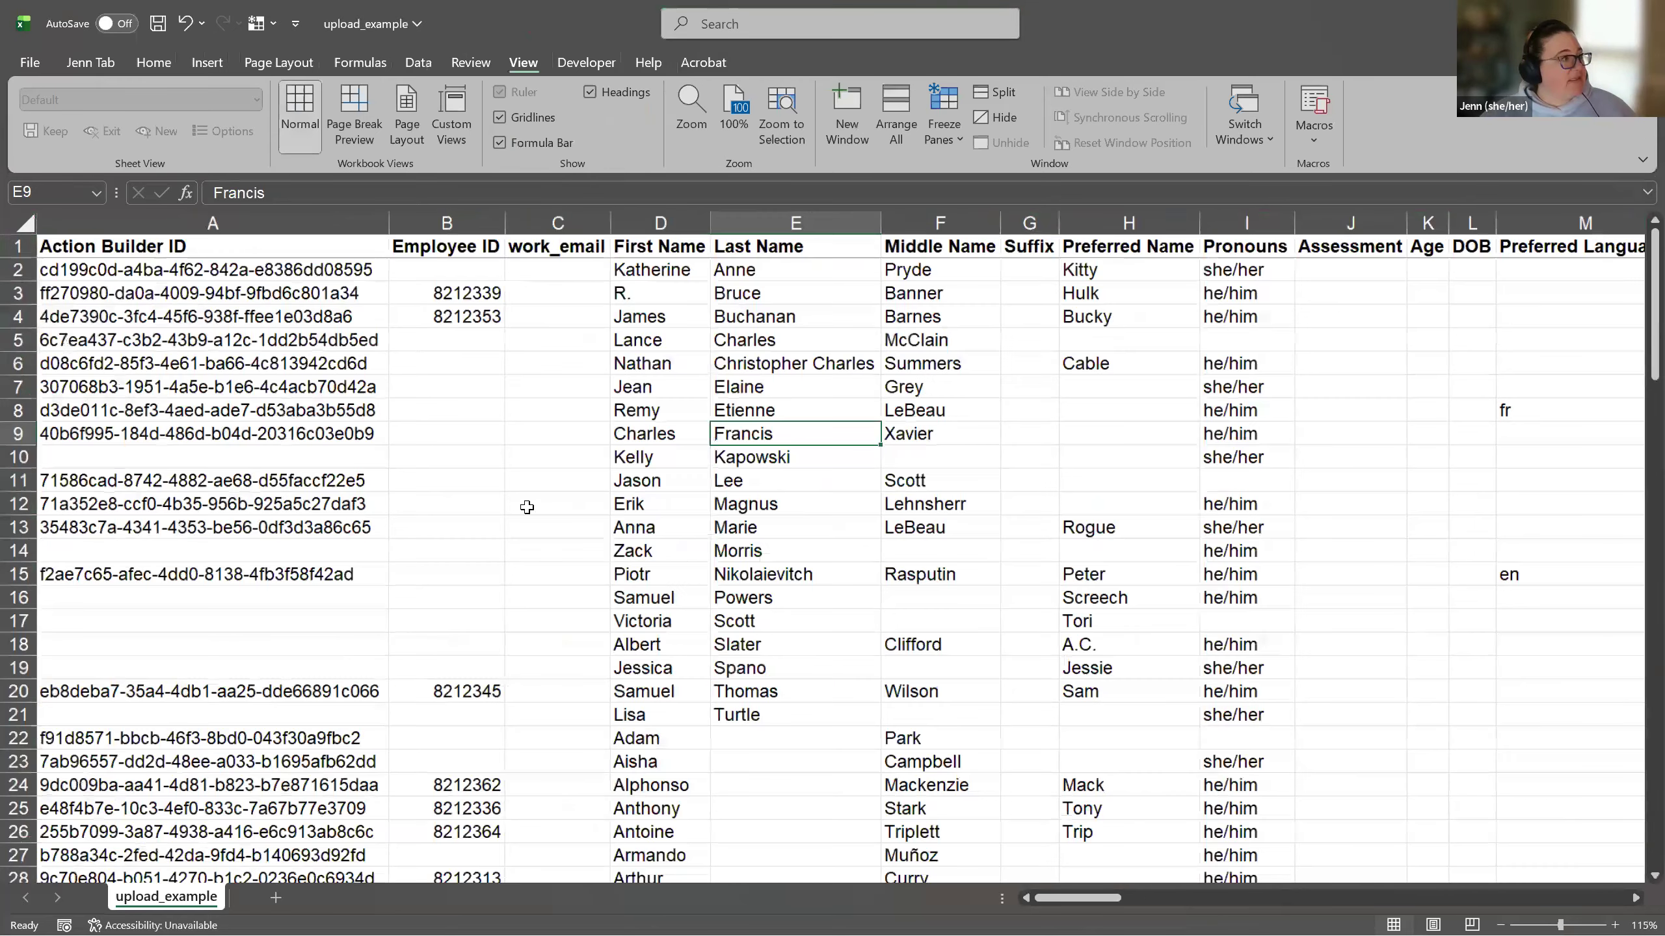
scroll(336, 355, up, 1)
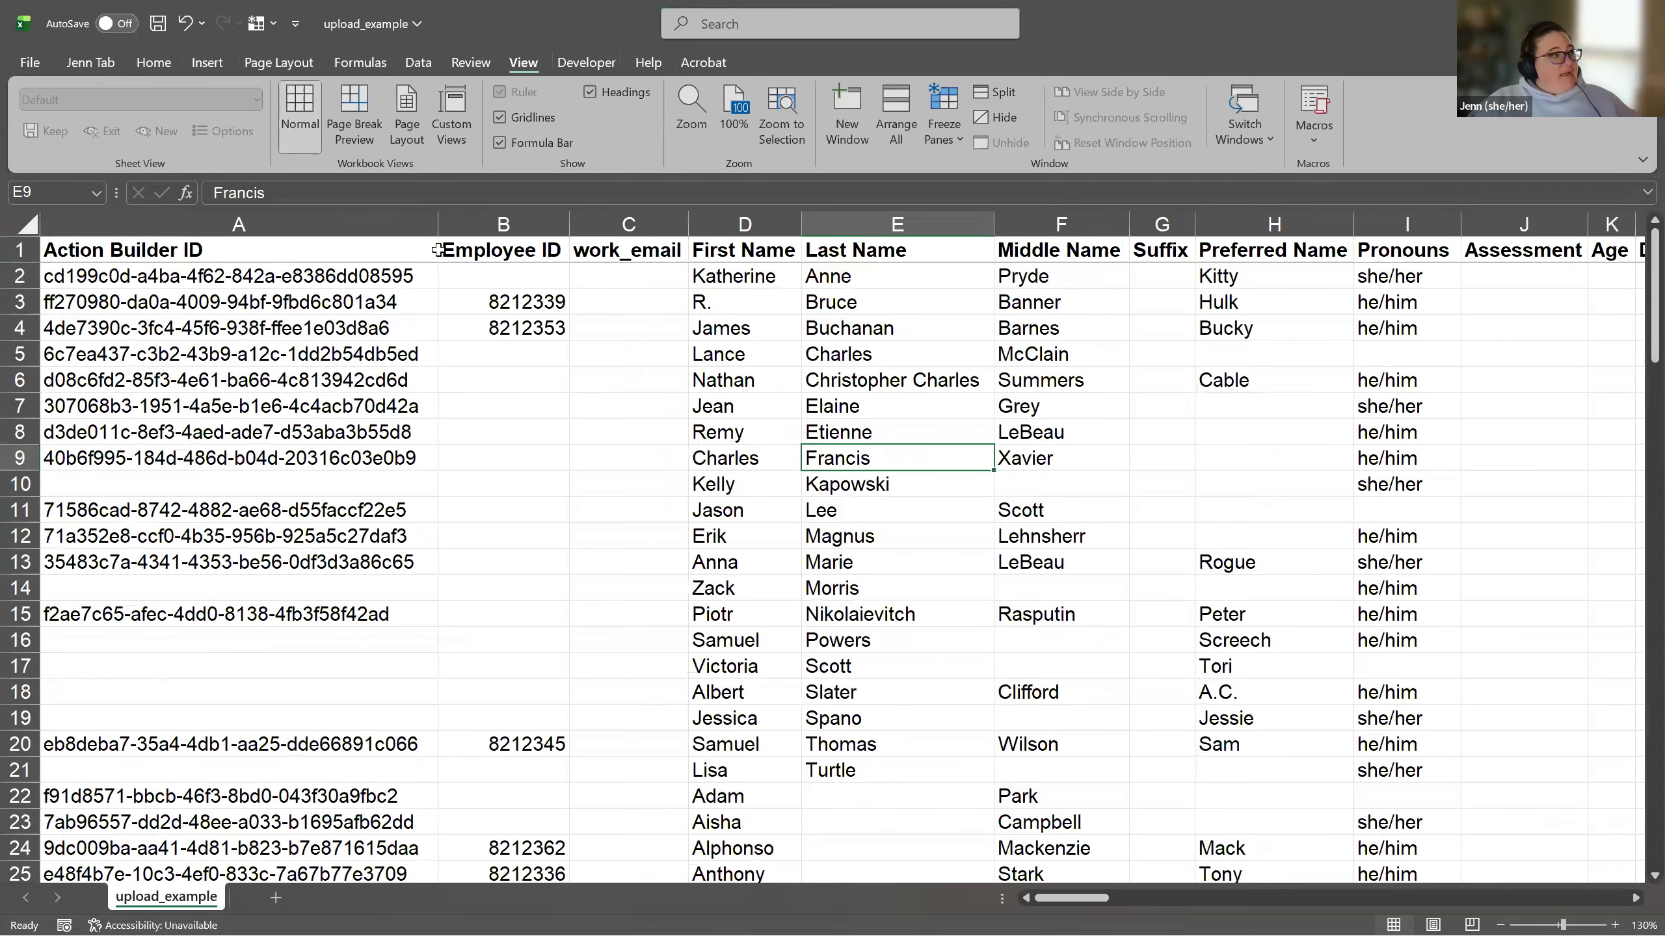
Step: Examine the Action Builder ID and Employee ID columns, including rows where the identifiers are blank
click(392, 251)
click(393, 328)
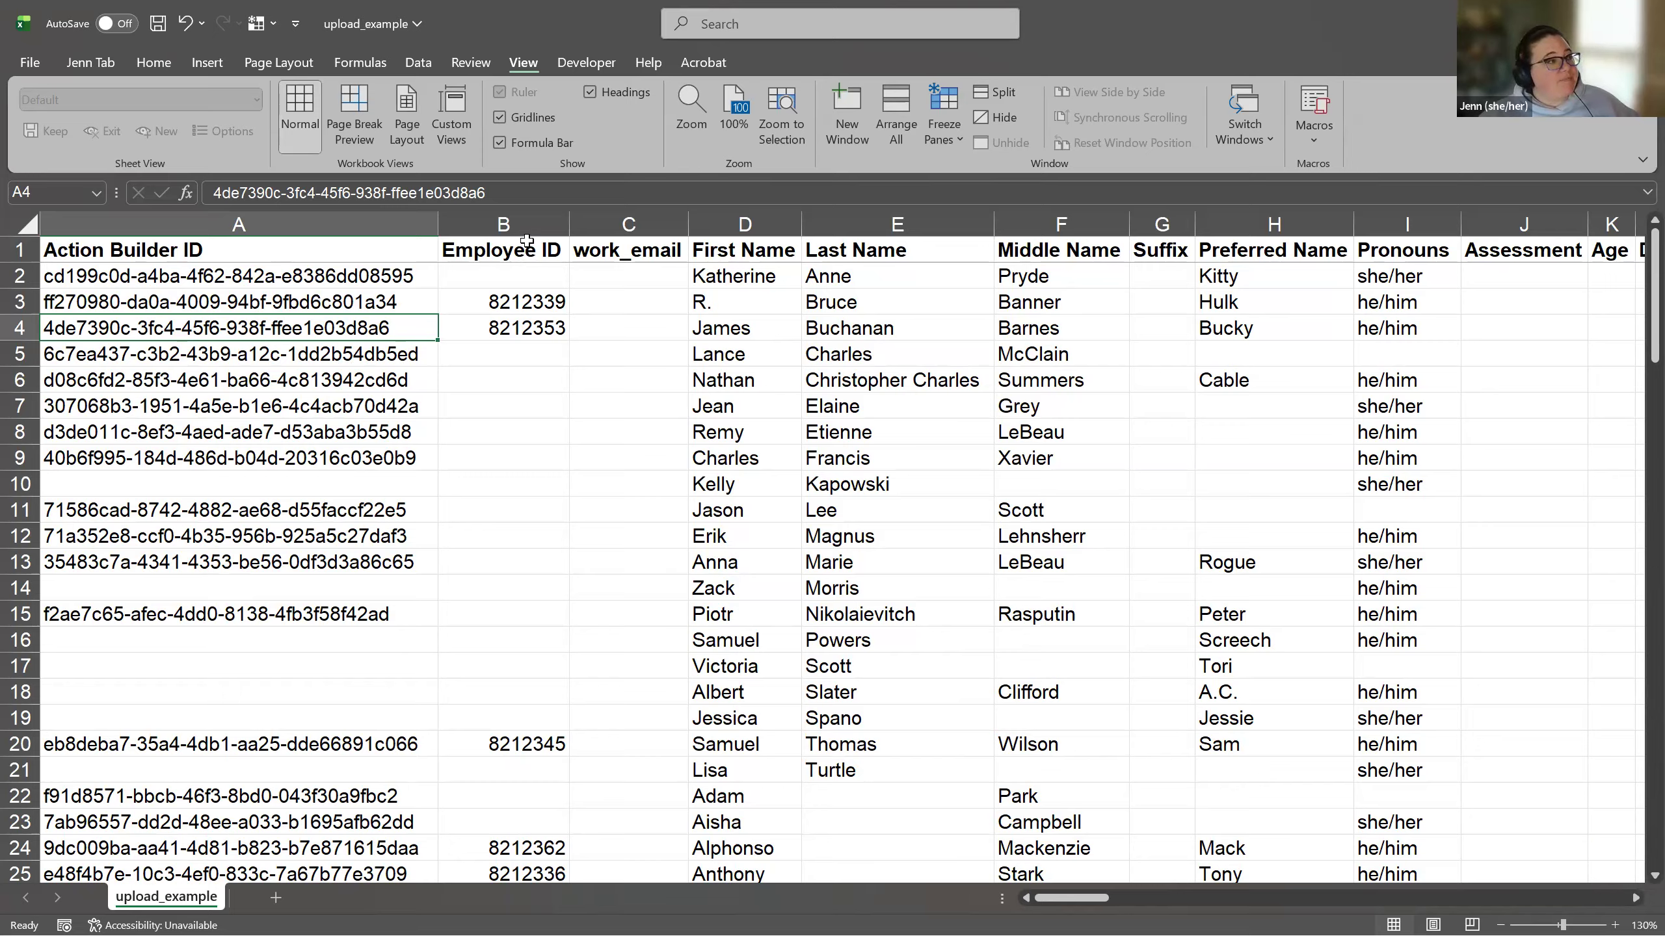
click(534, 320)
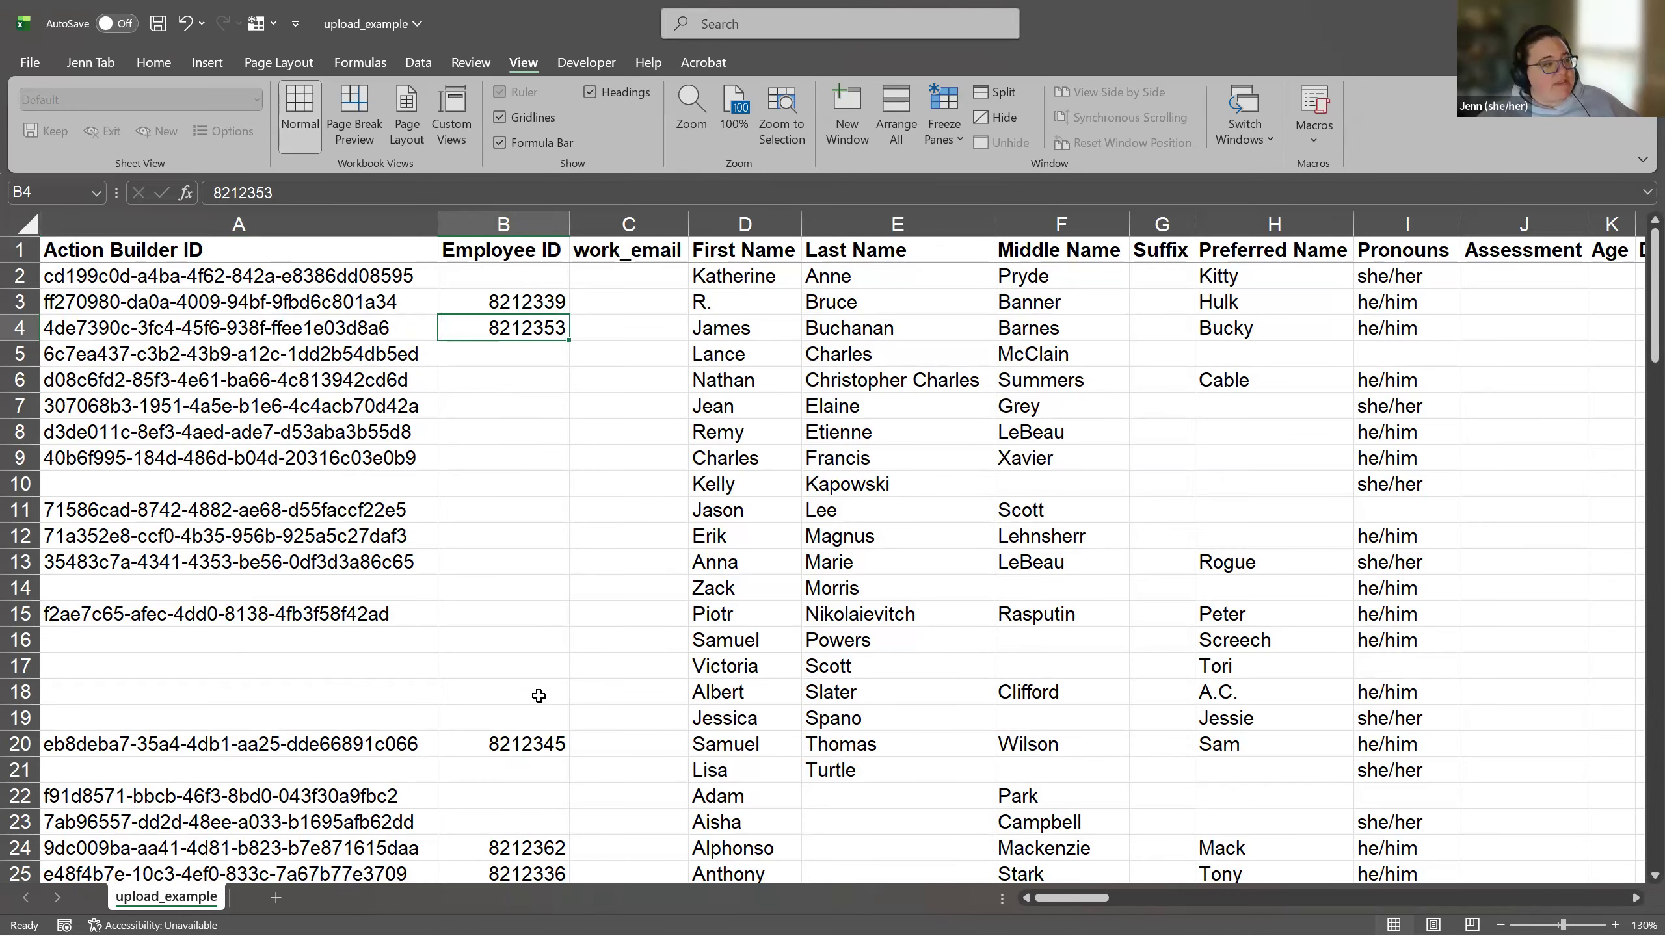
scroll(538, 696, down, 3)
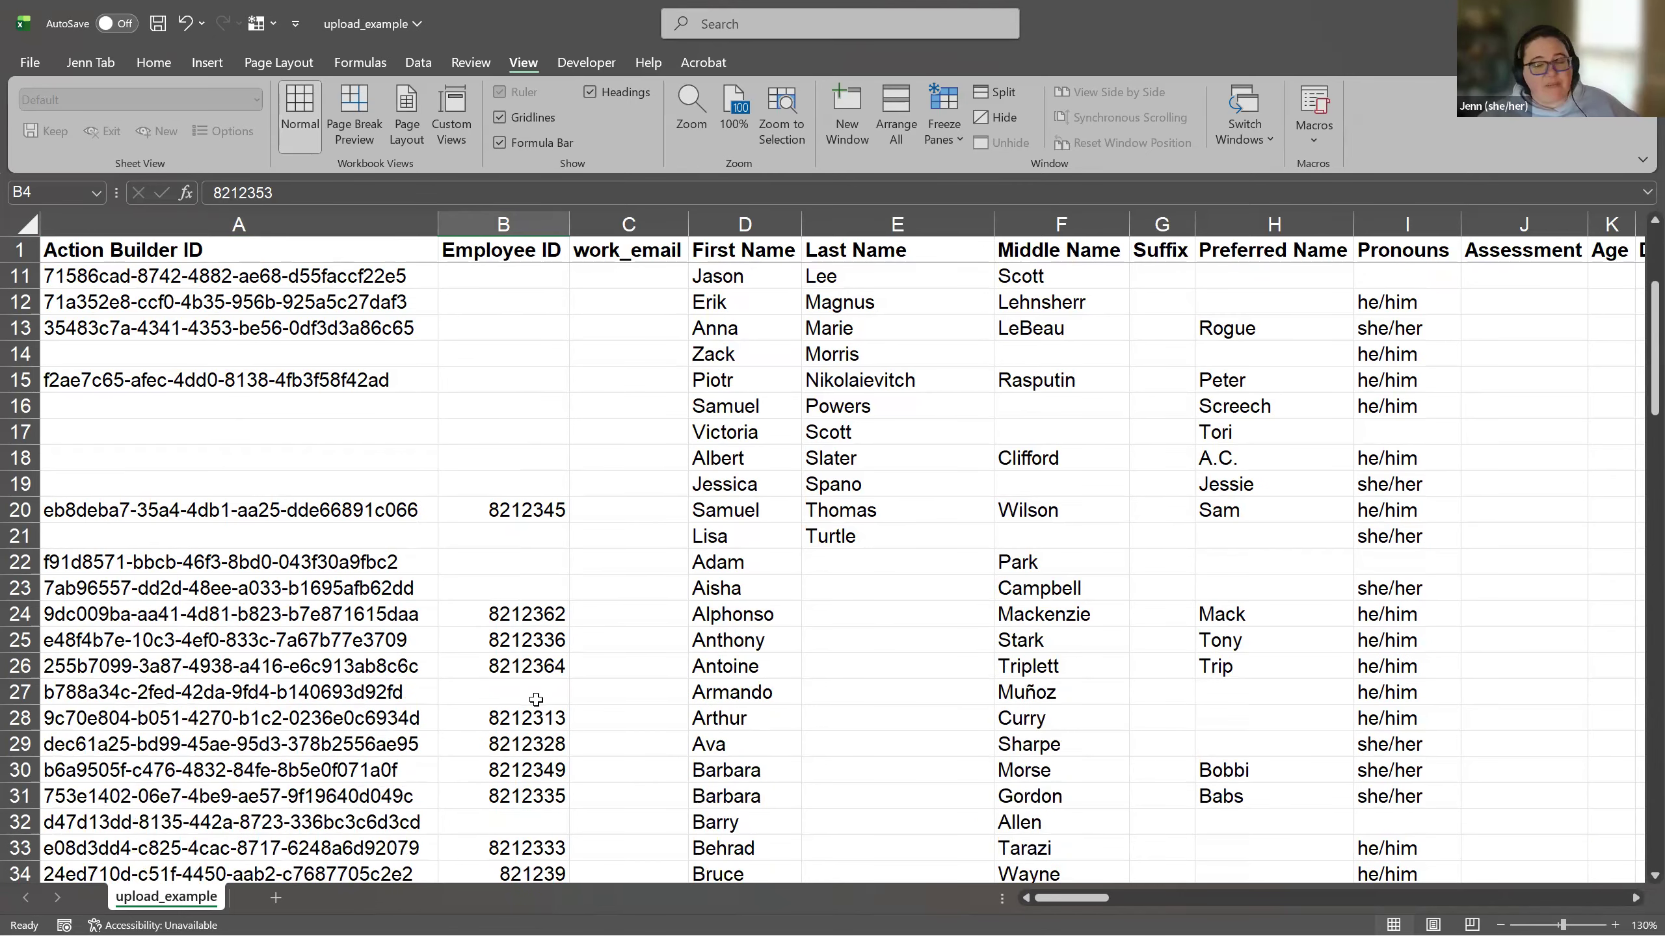
scroll(535, 699, up, 3)
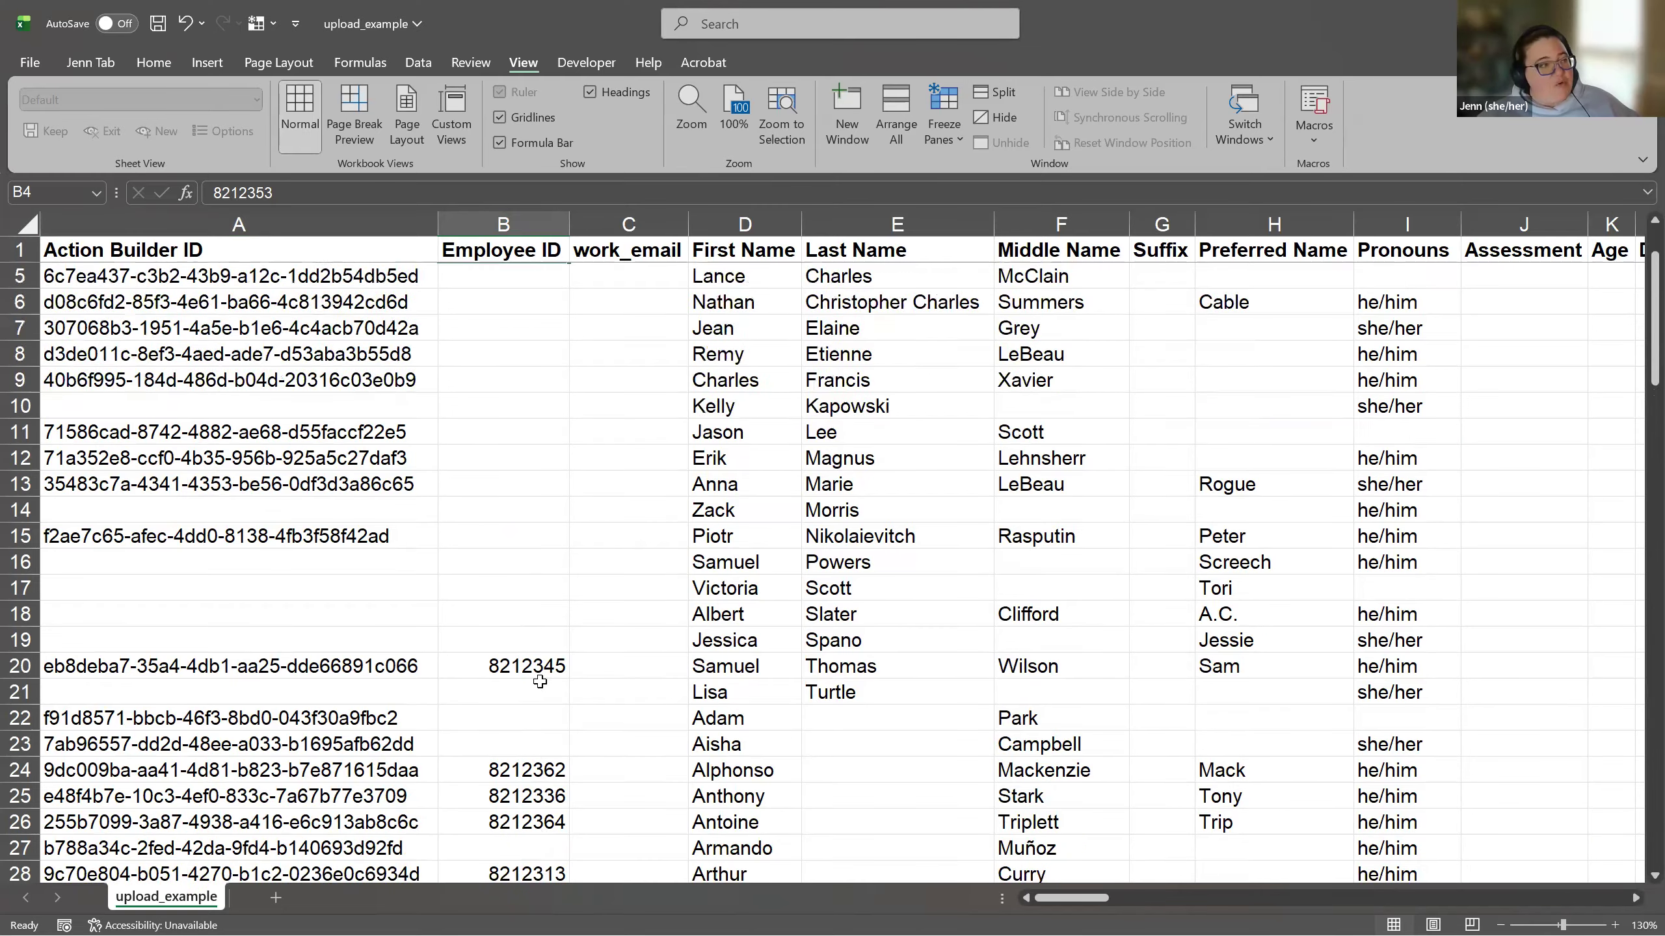
click(536, 694)
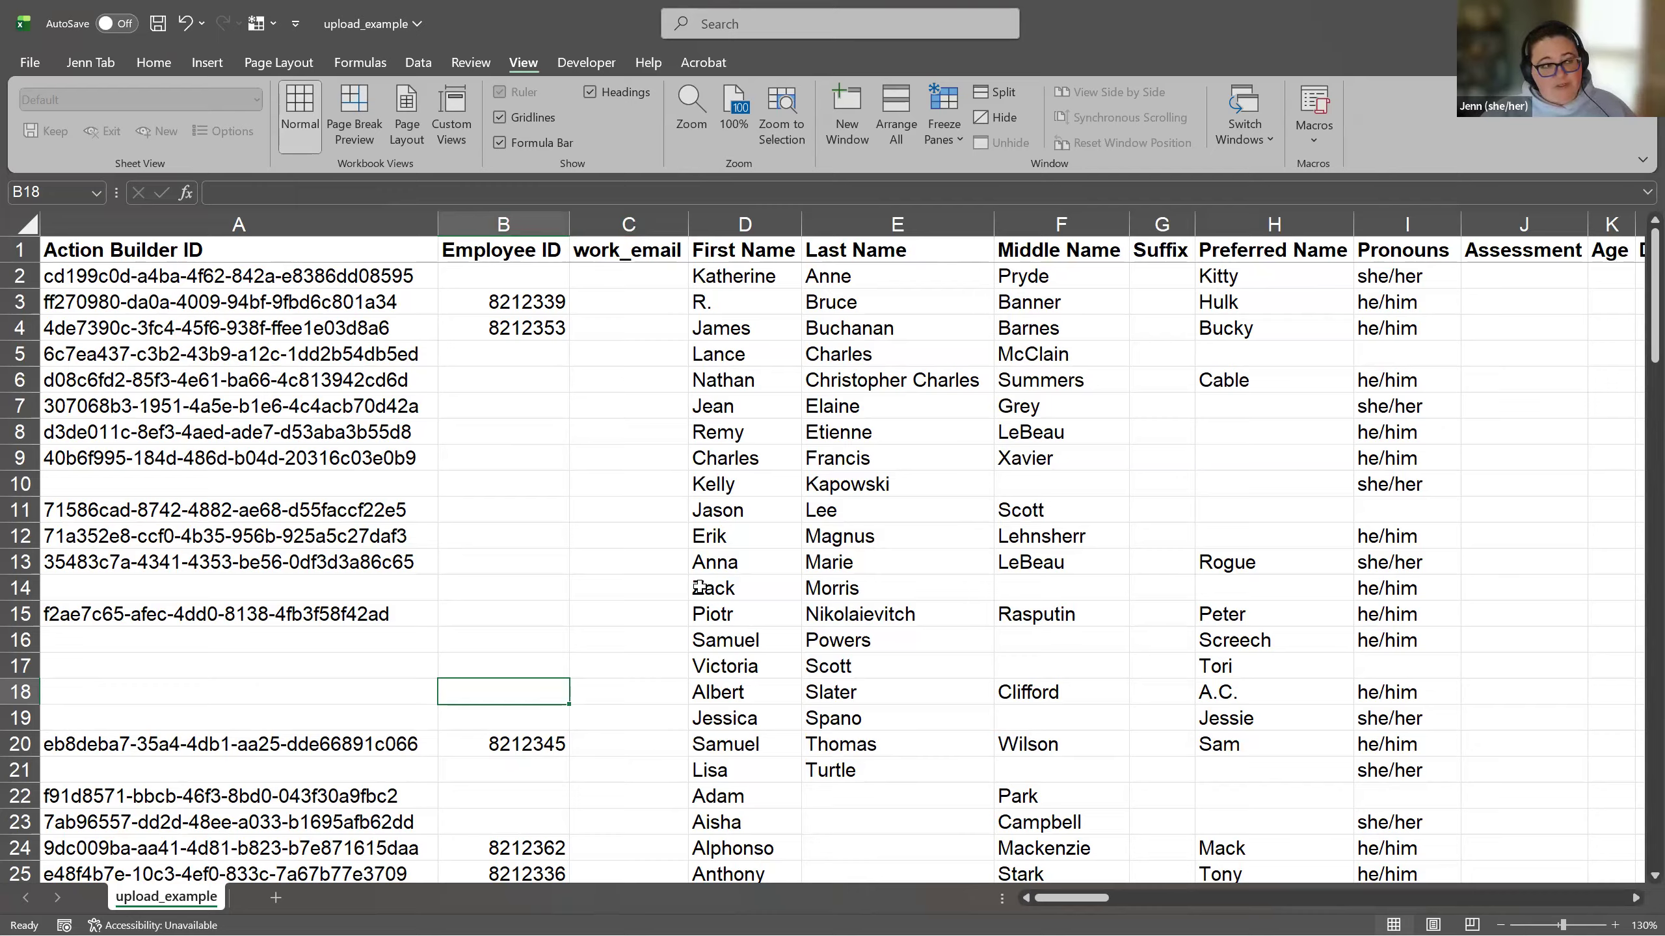
Step: Examine the name columns from First Name to Preferred Name, comparing the first names with the preferred names
click(763, 247)
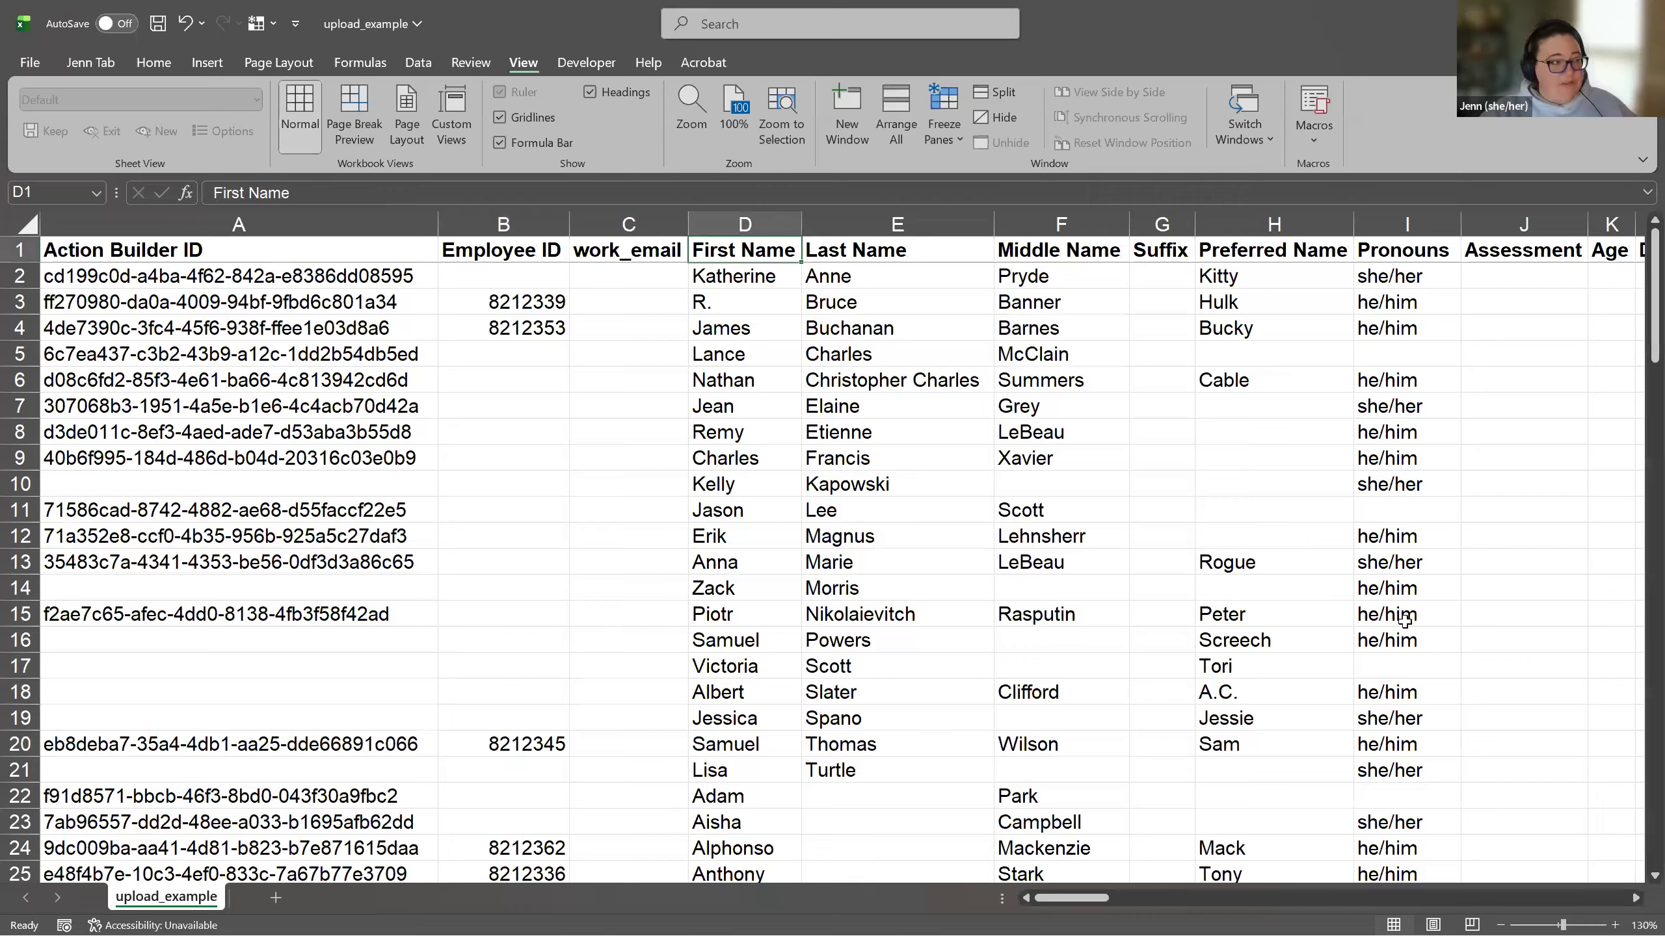
key(Right)
key(Right)
key(Right)
key(Right)
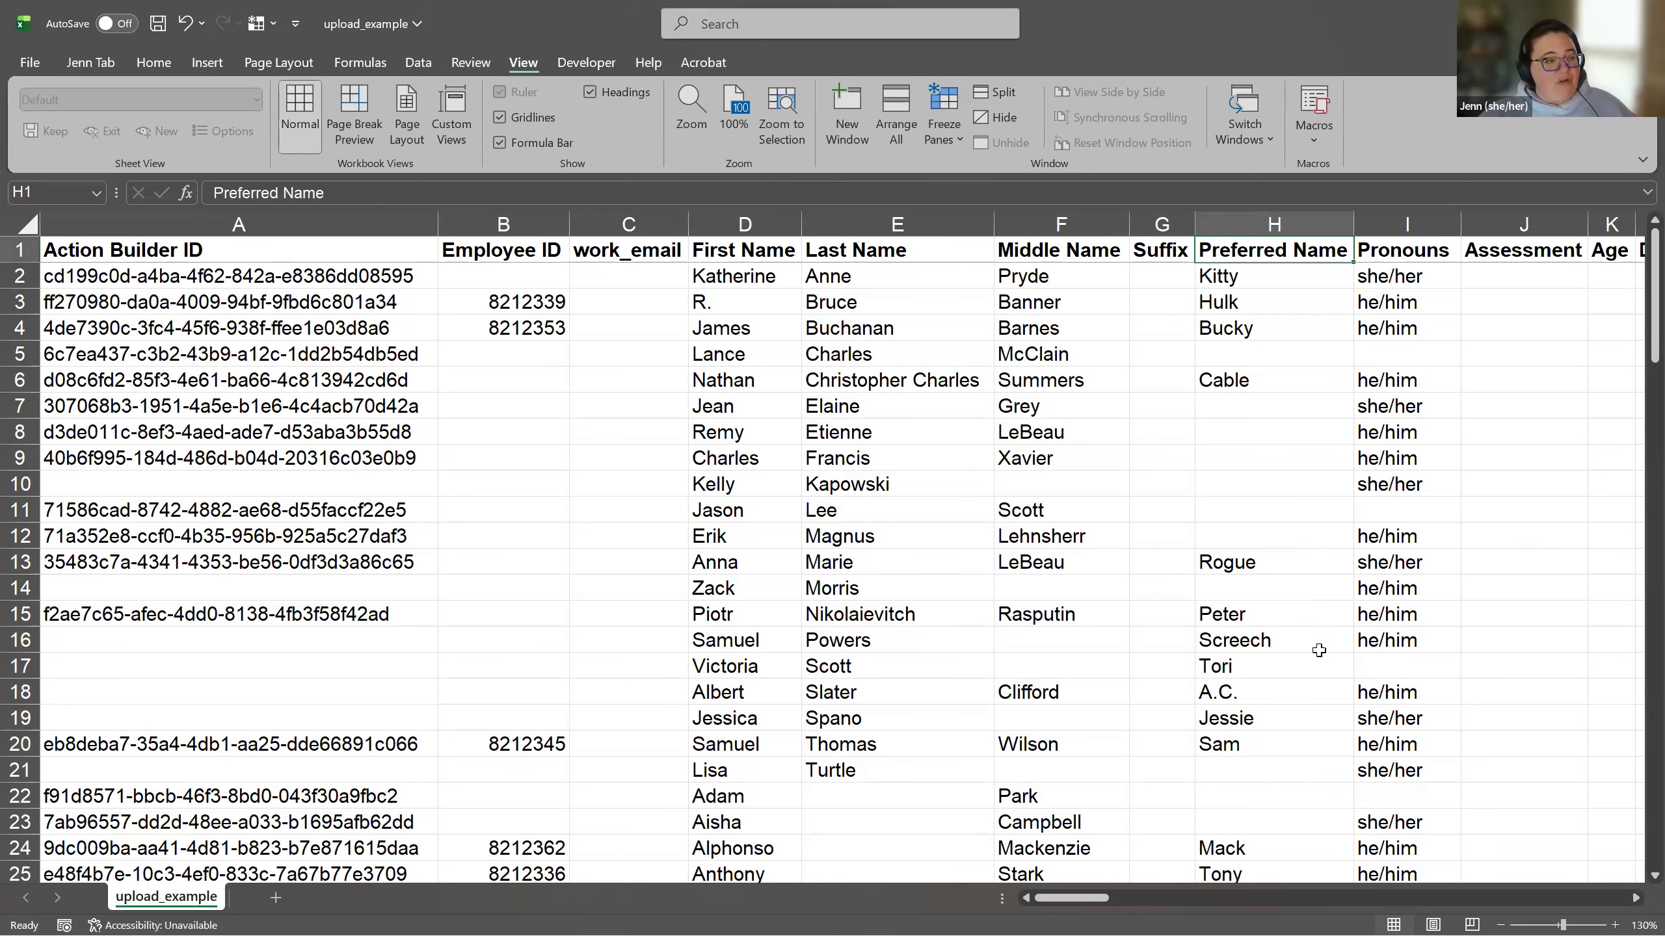
scroll(1337, 666, down, 1)
scroll(1133, 675, up, 1)
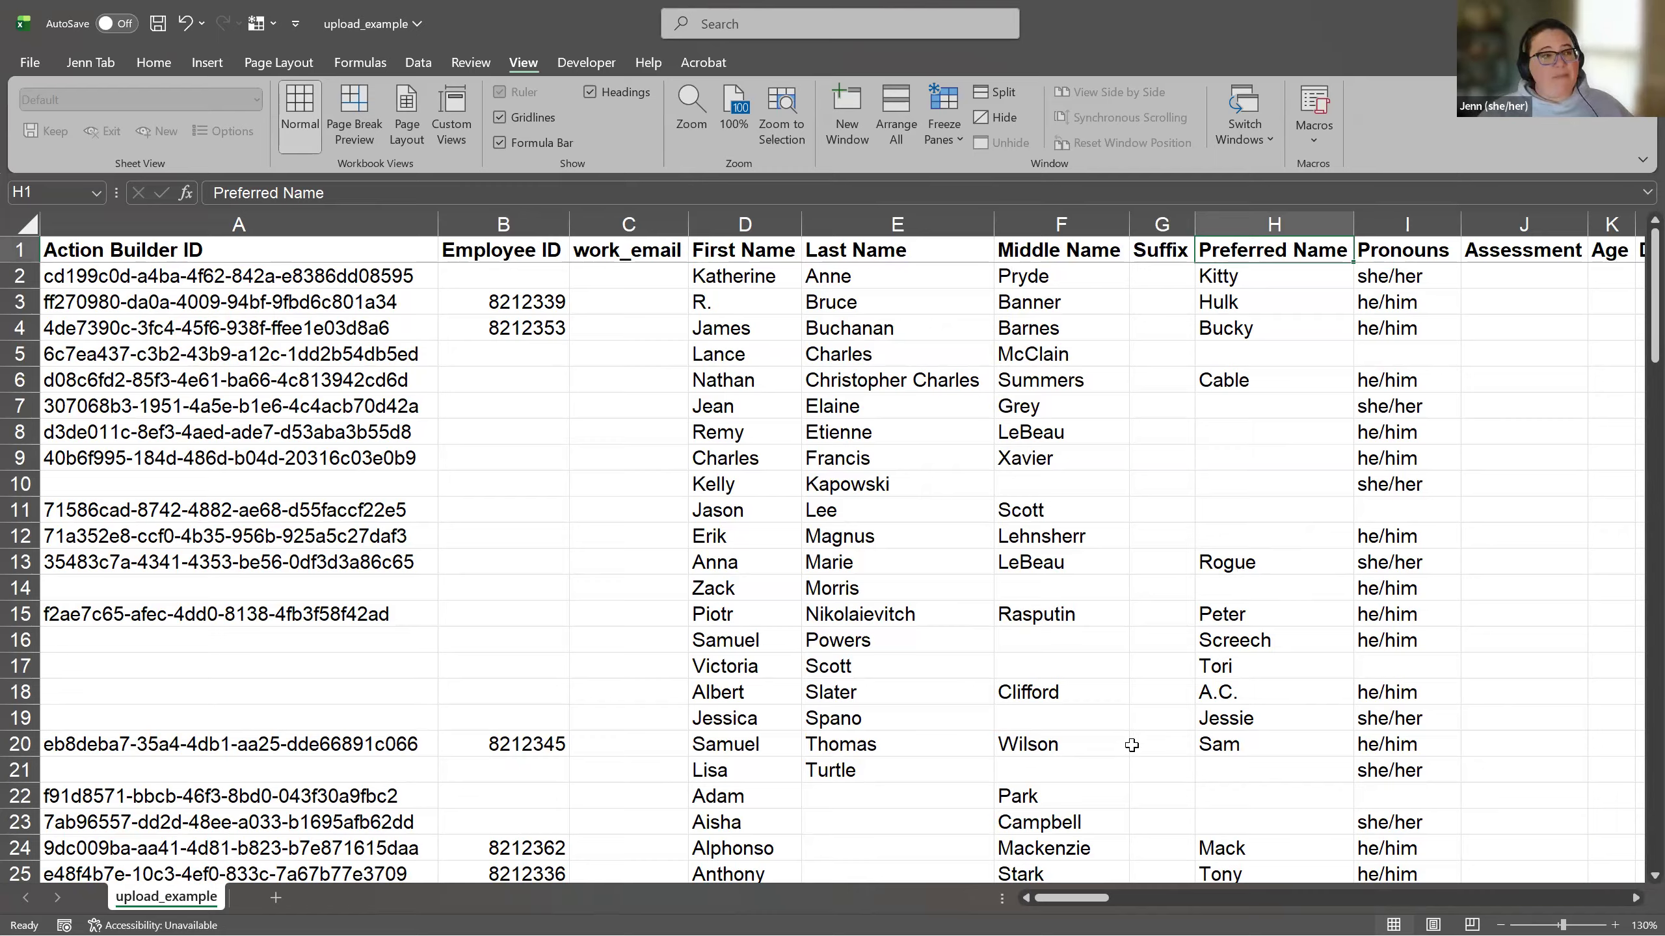
click(751, 220)
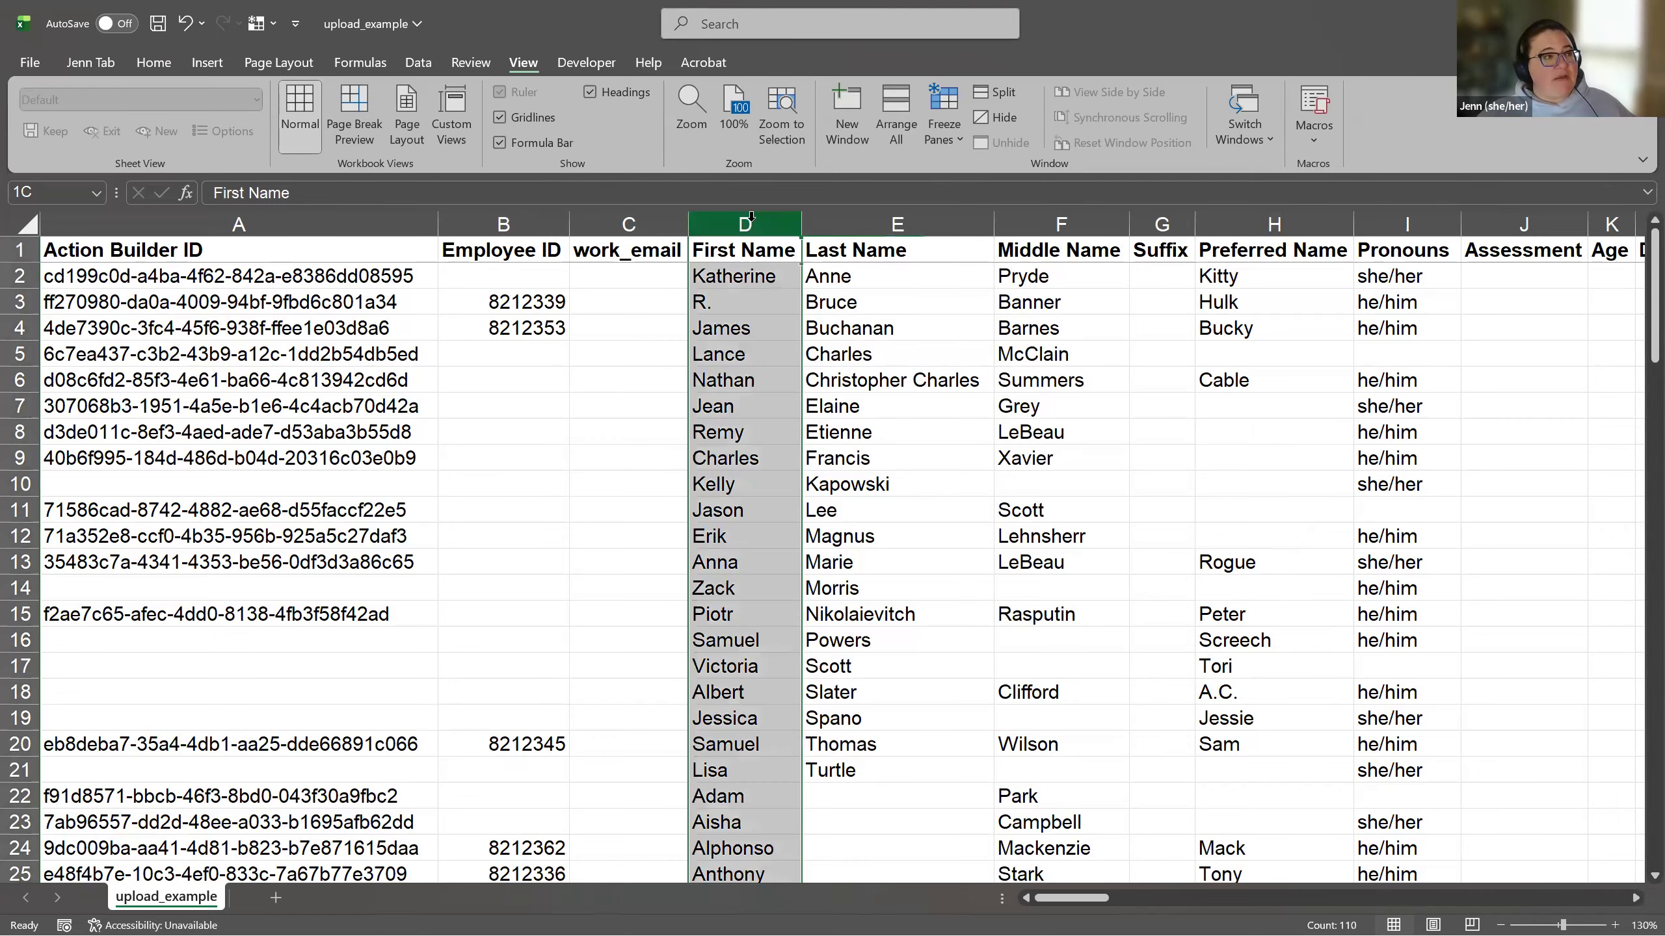
click(1292, 222)
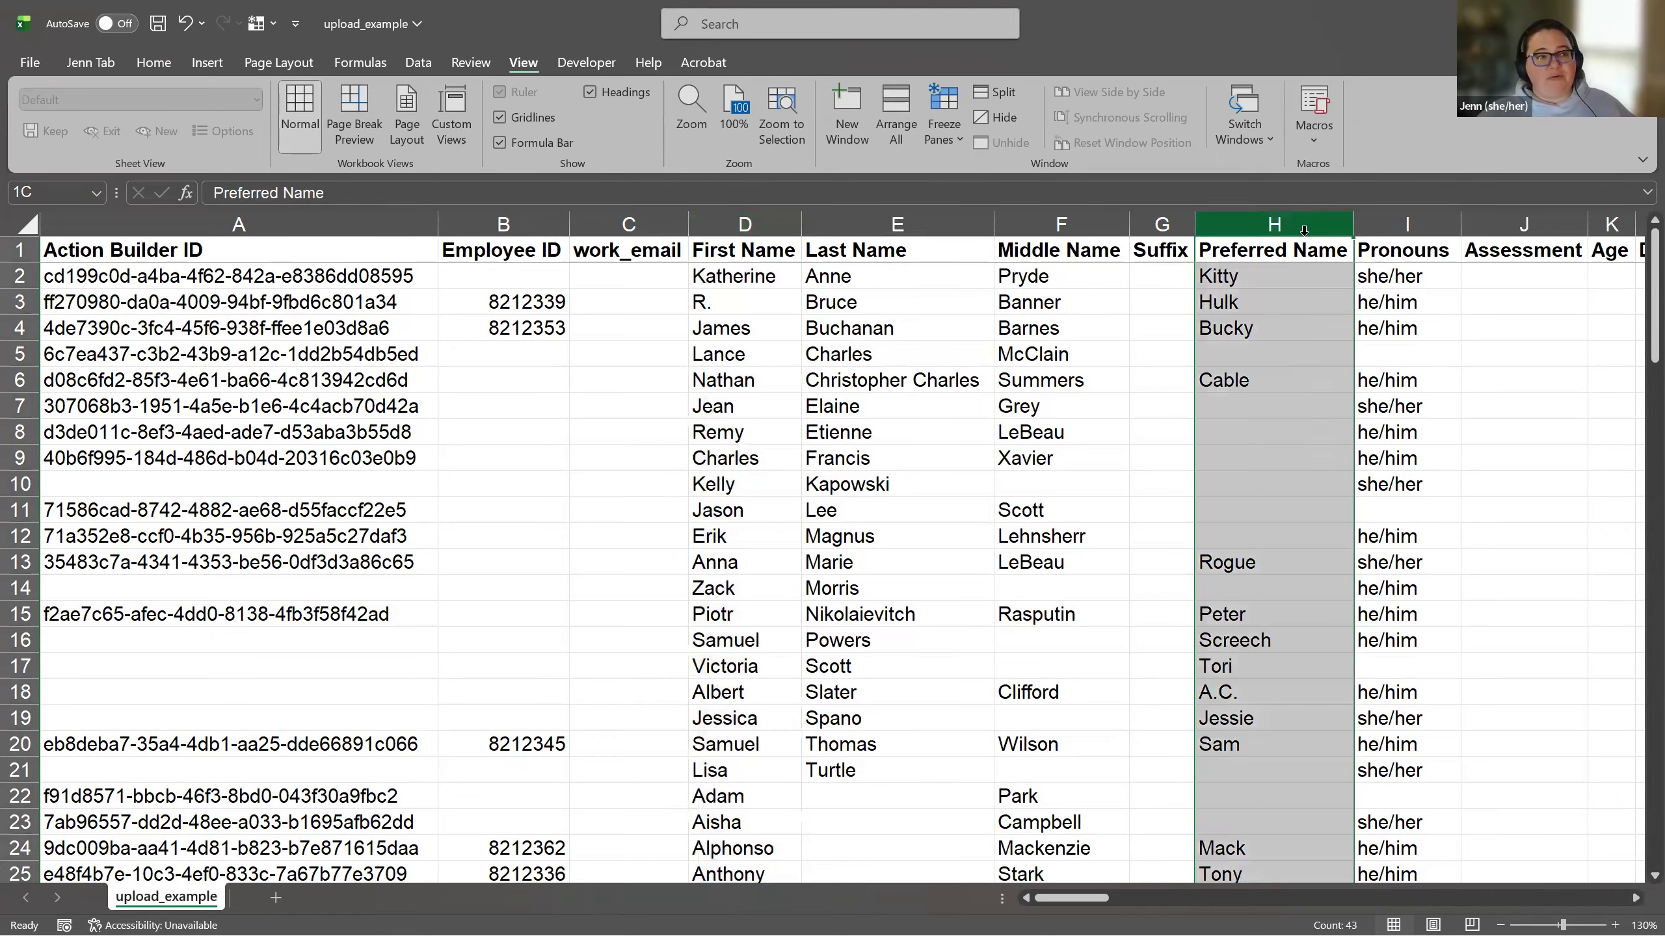
click(1272, 422)
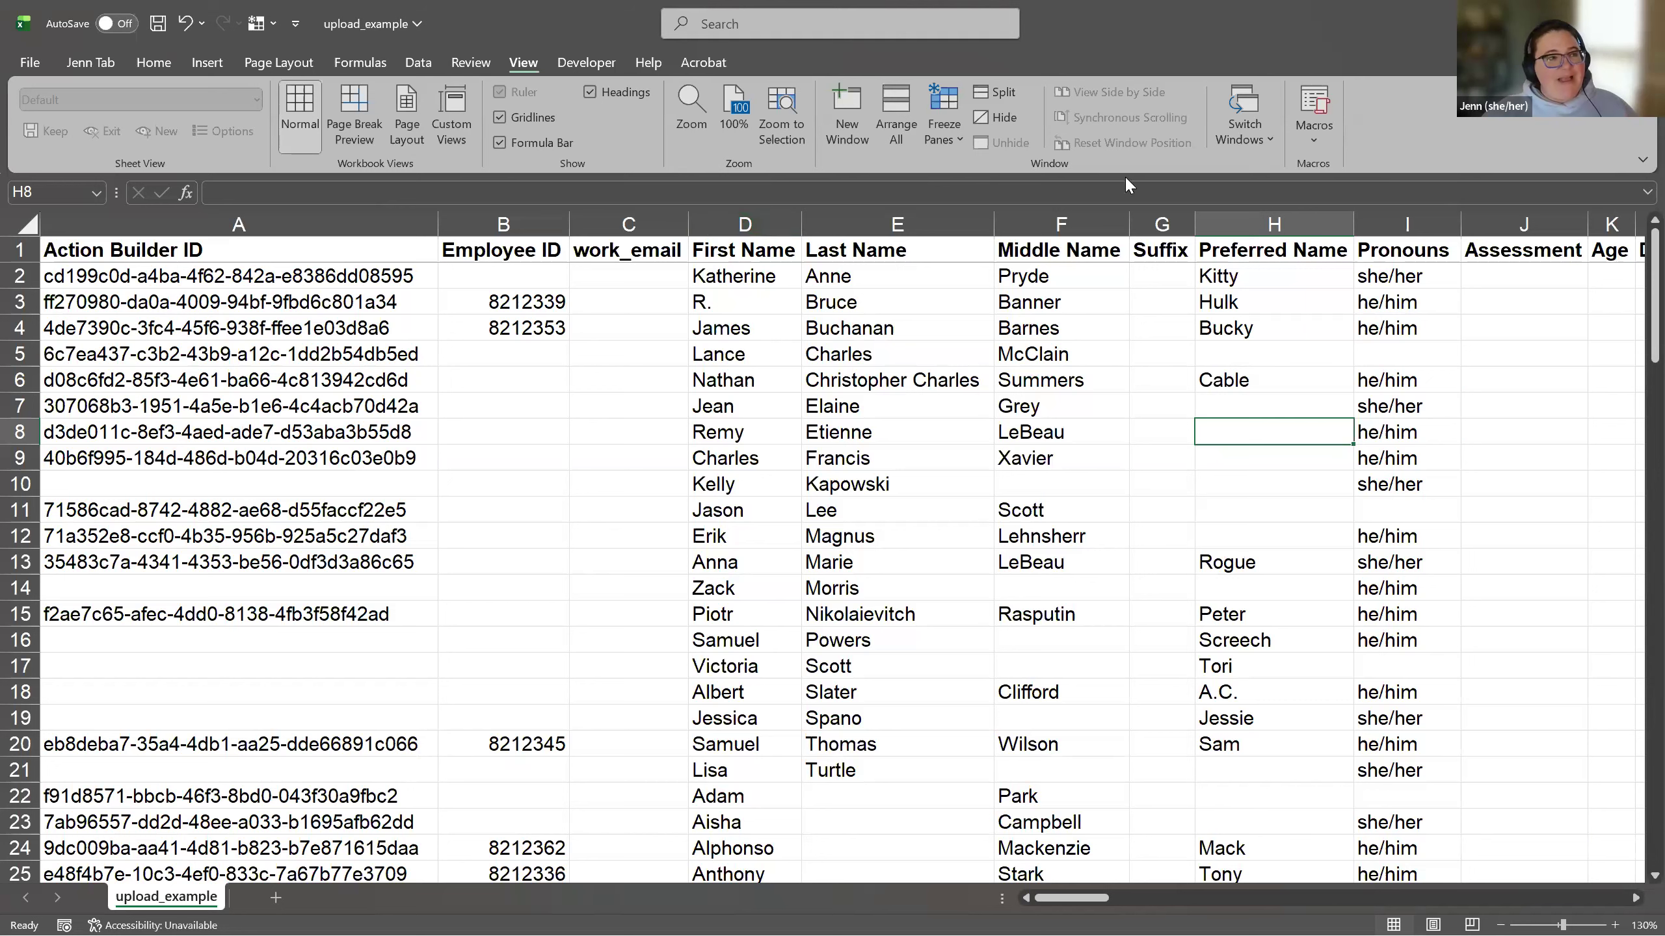
click(1292, 211)
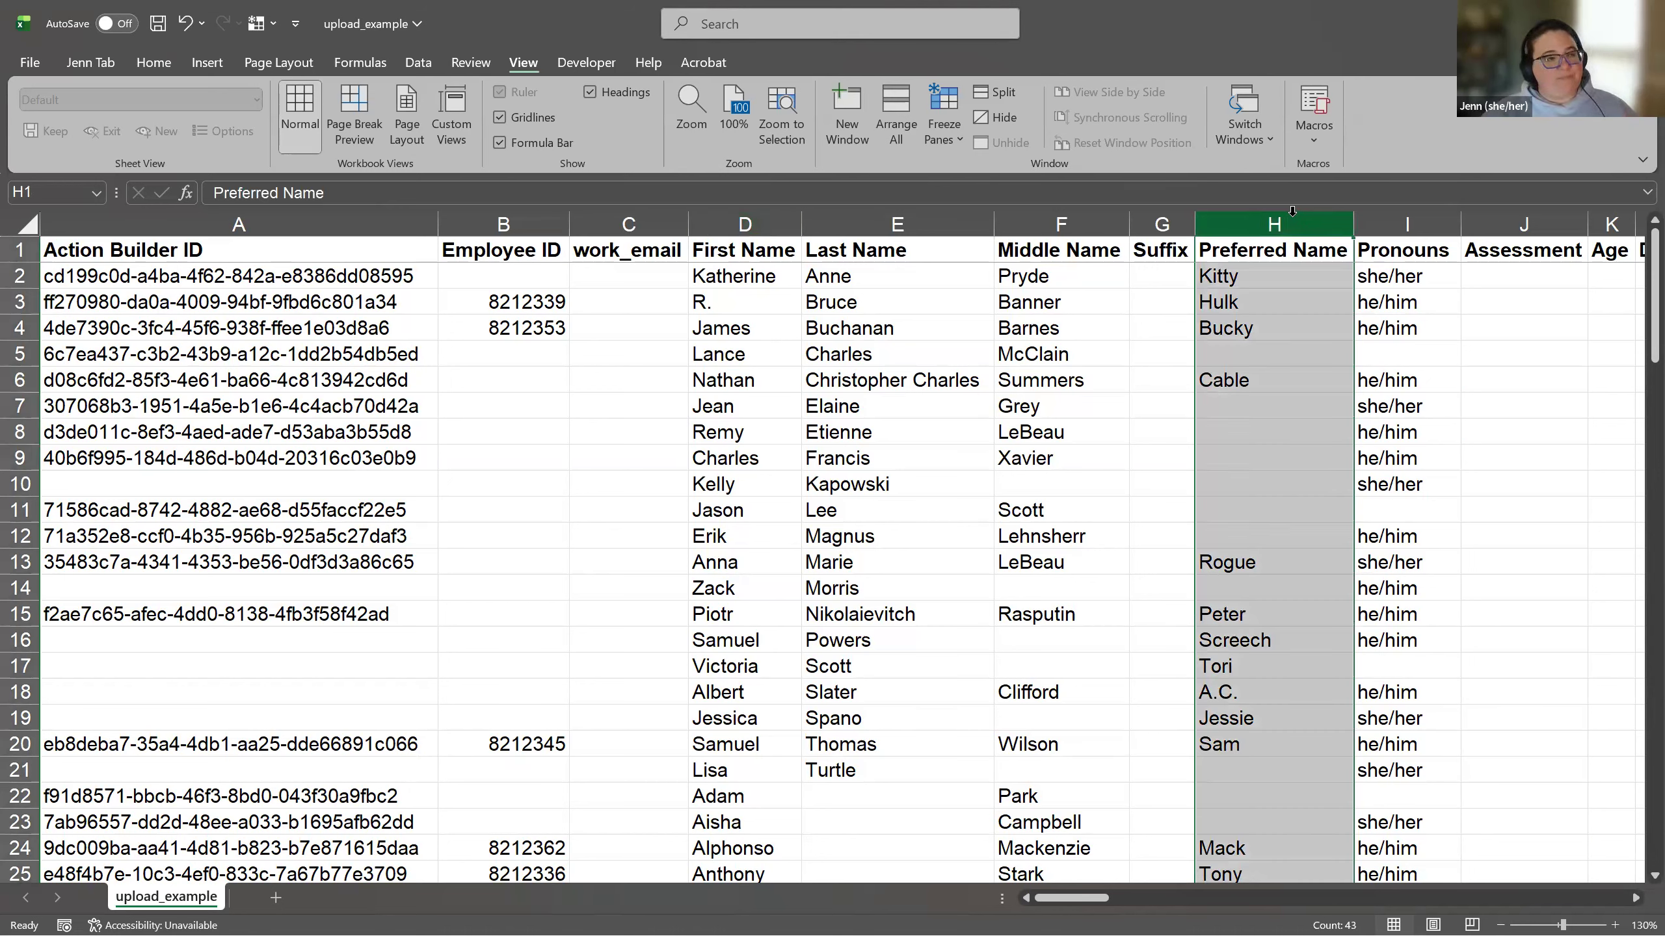
Step: Review the Pronouns column and enter "them/he" in its blank cell in row 32
click(1423, 371)
click(1429, 222)
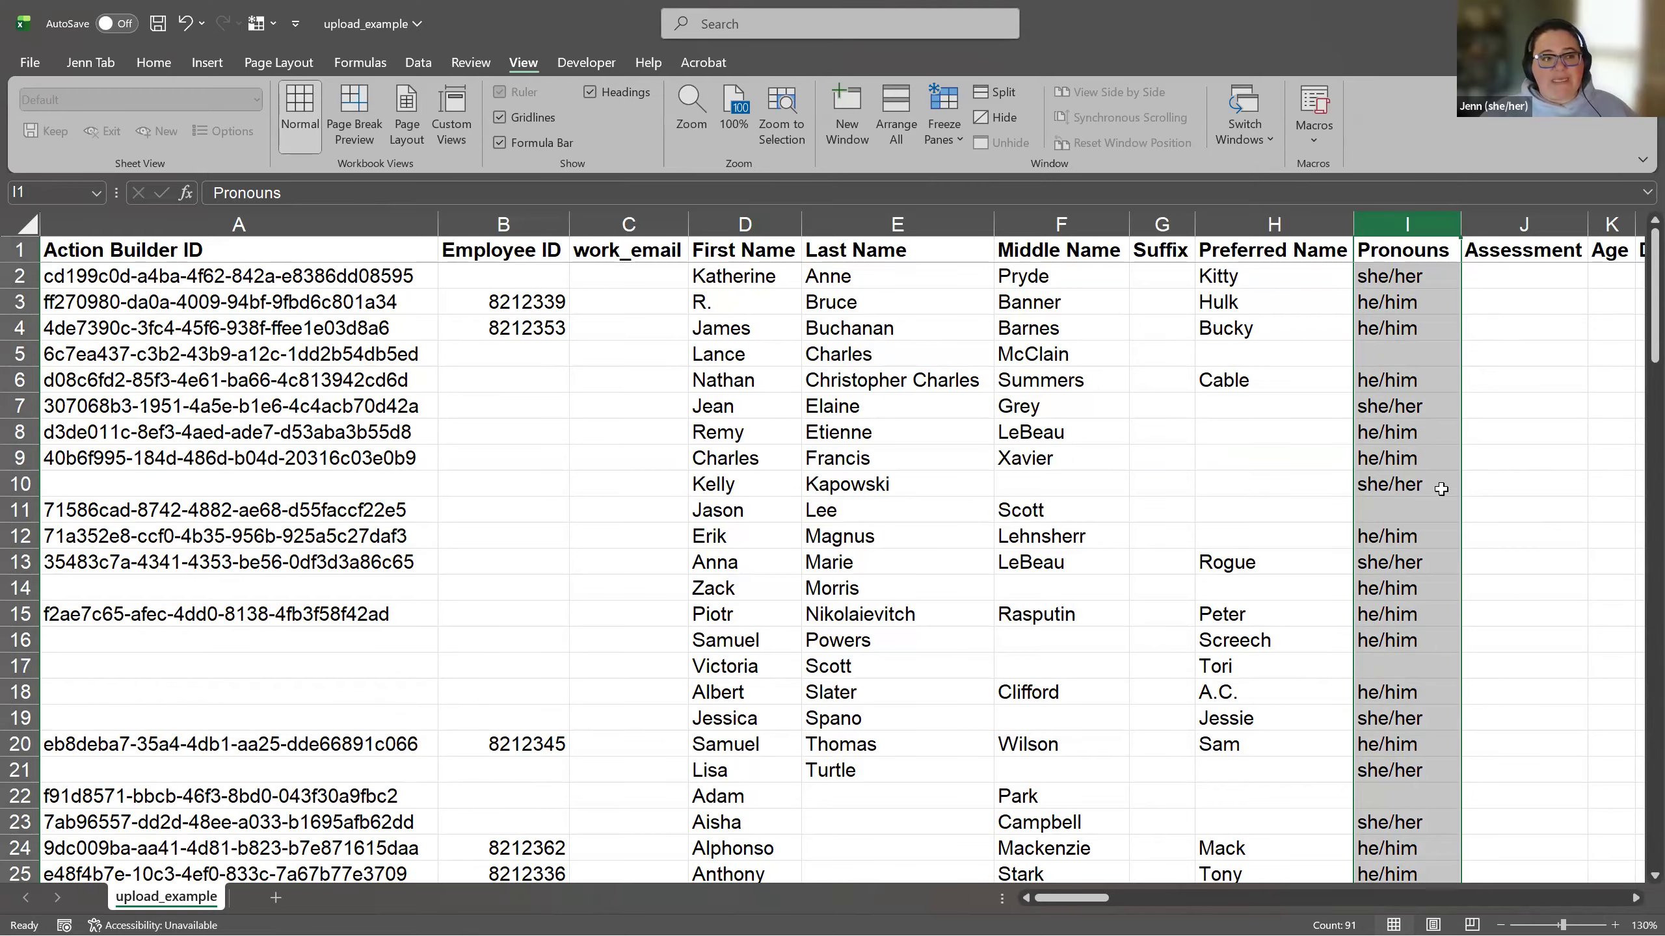
scroll(1441, 493, down, 1)
scroll(1441, 562, down, 1)
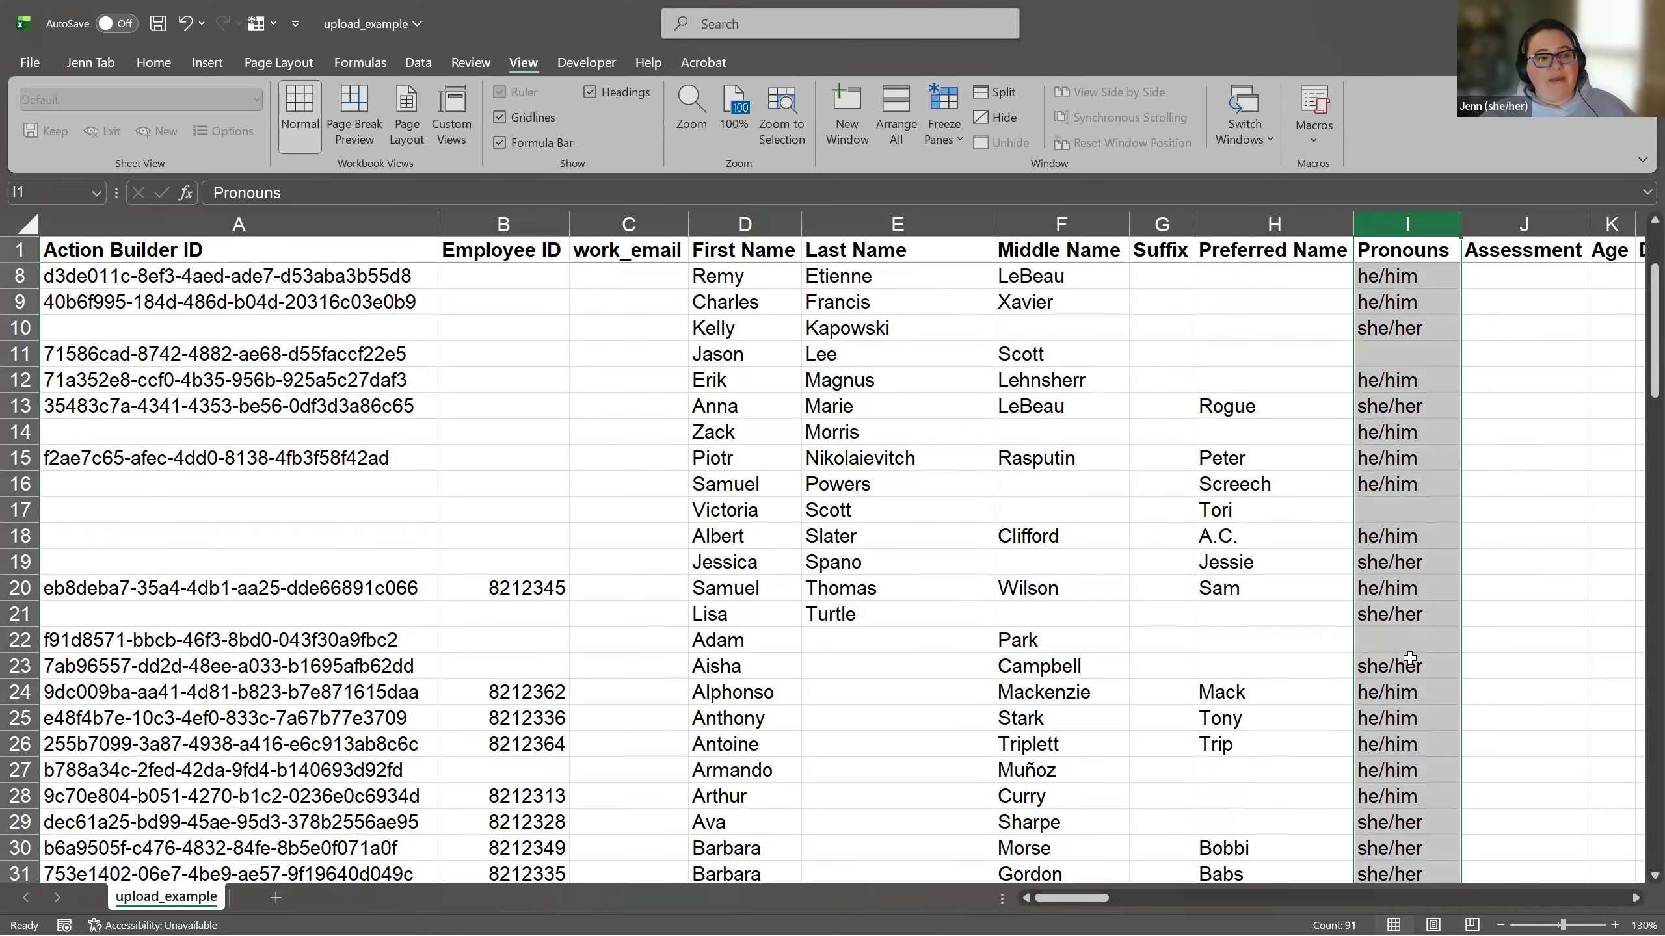
scroll(1410, 657, down, 1)
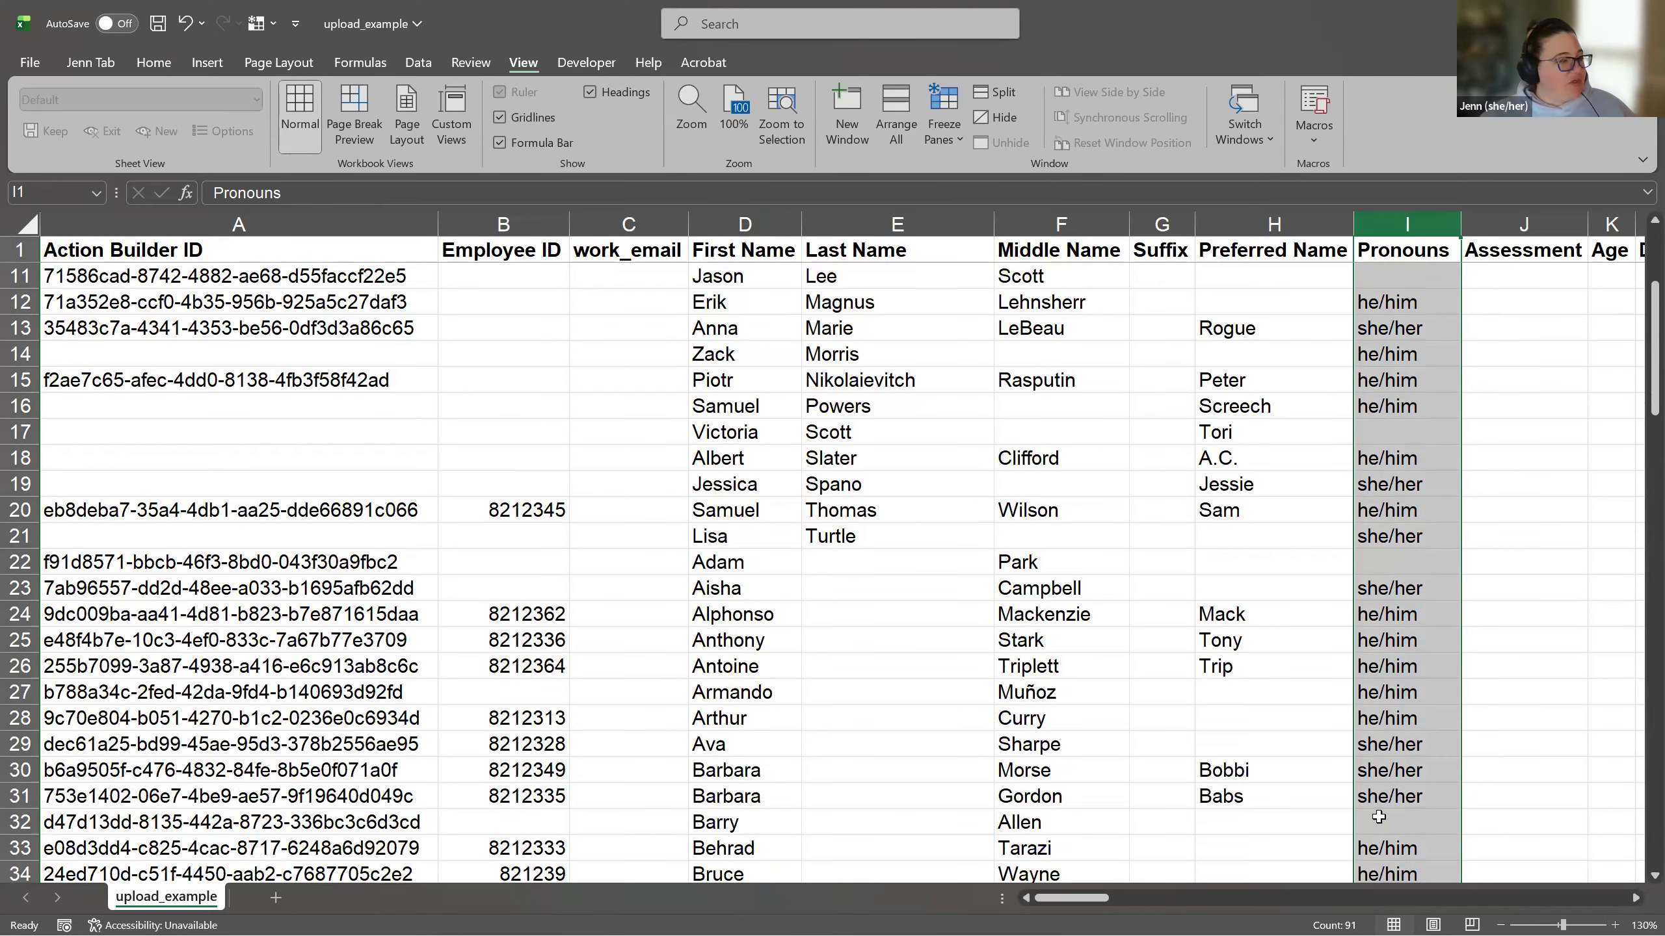
click(1414, 824)
text(them)
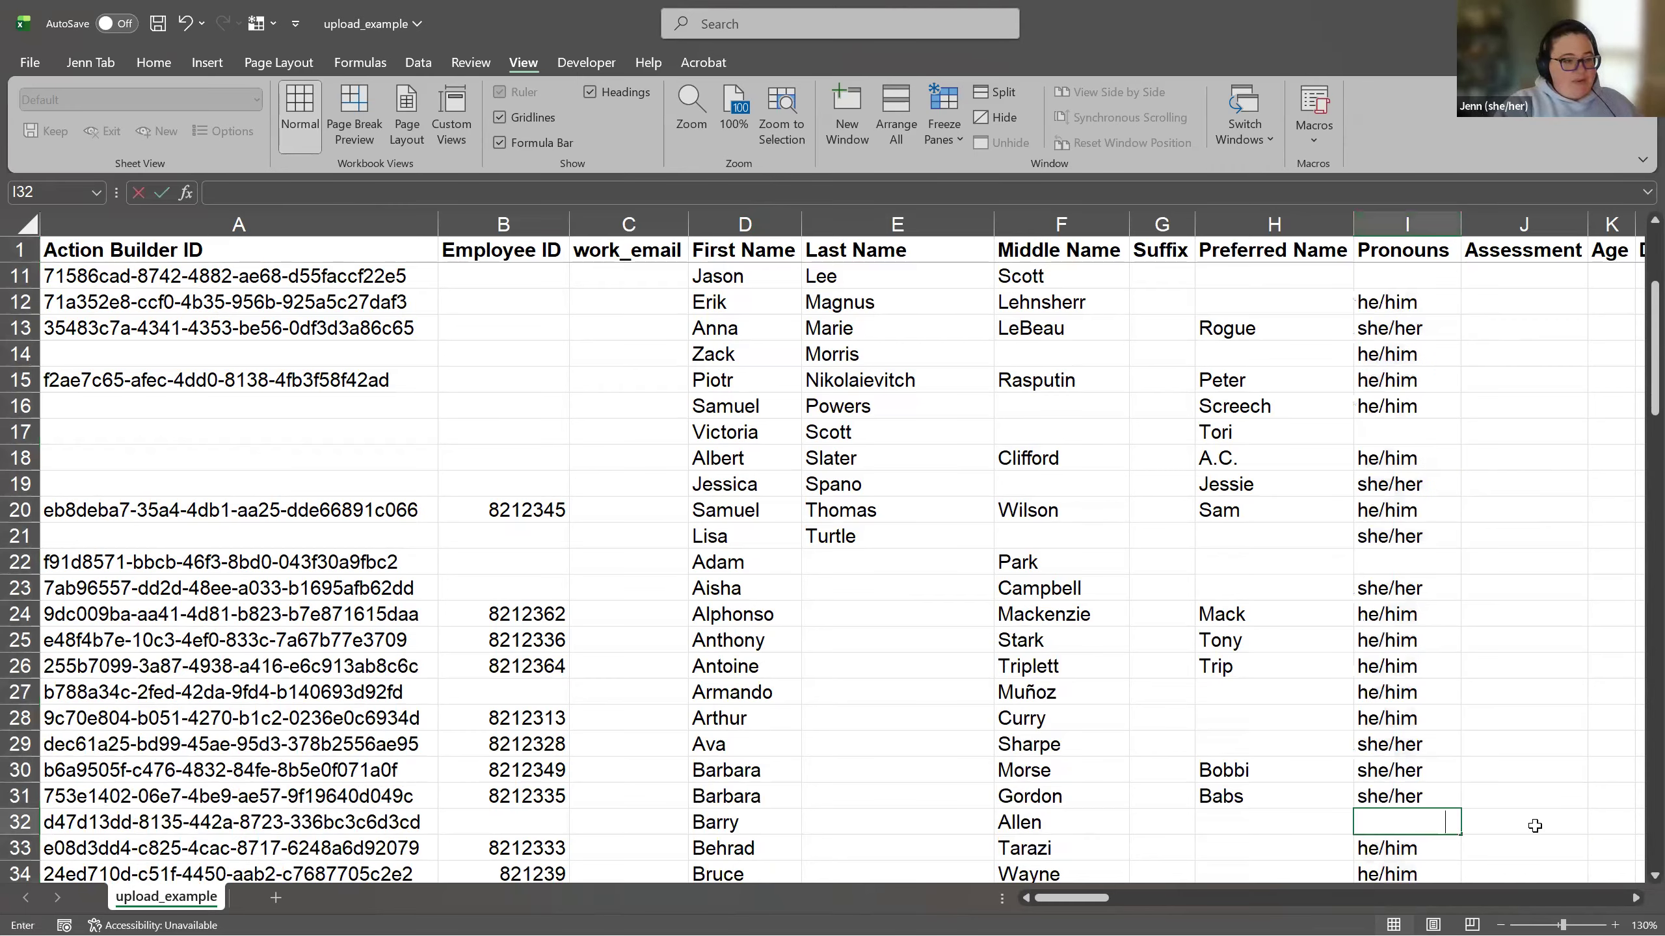
text(/he)
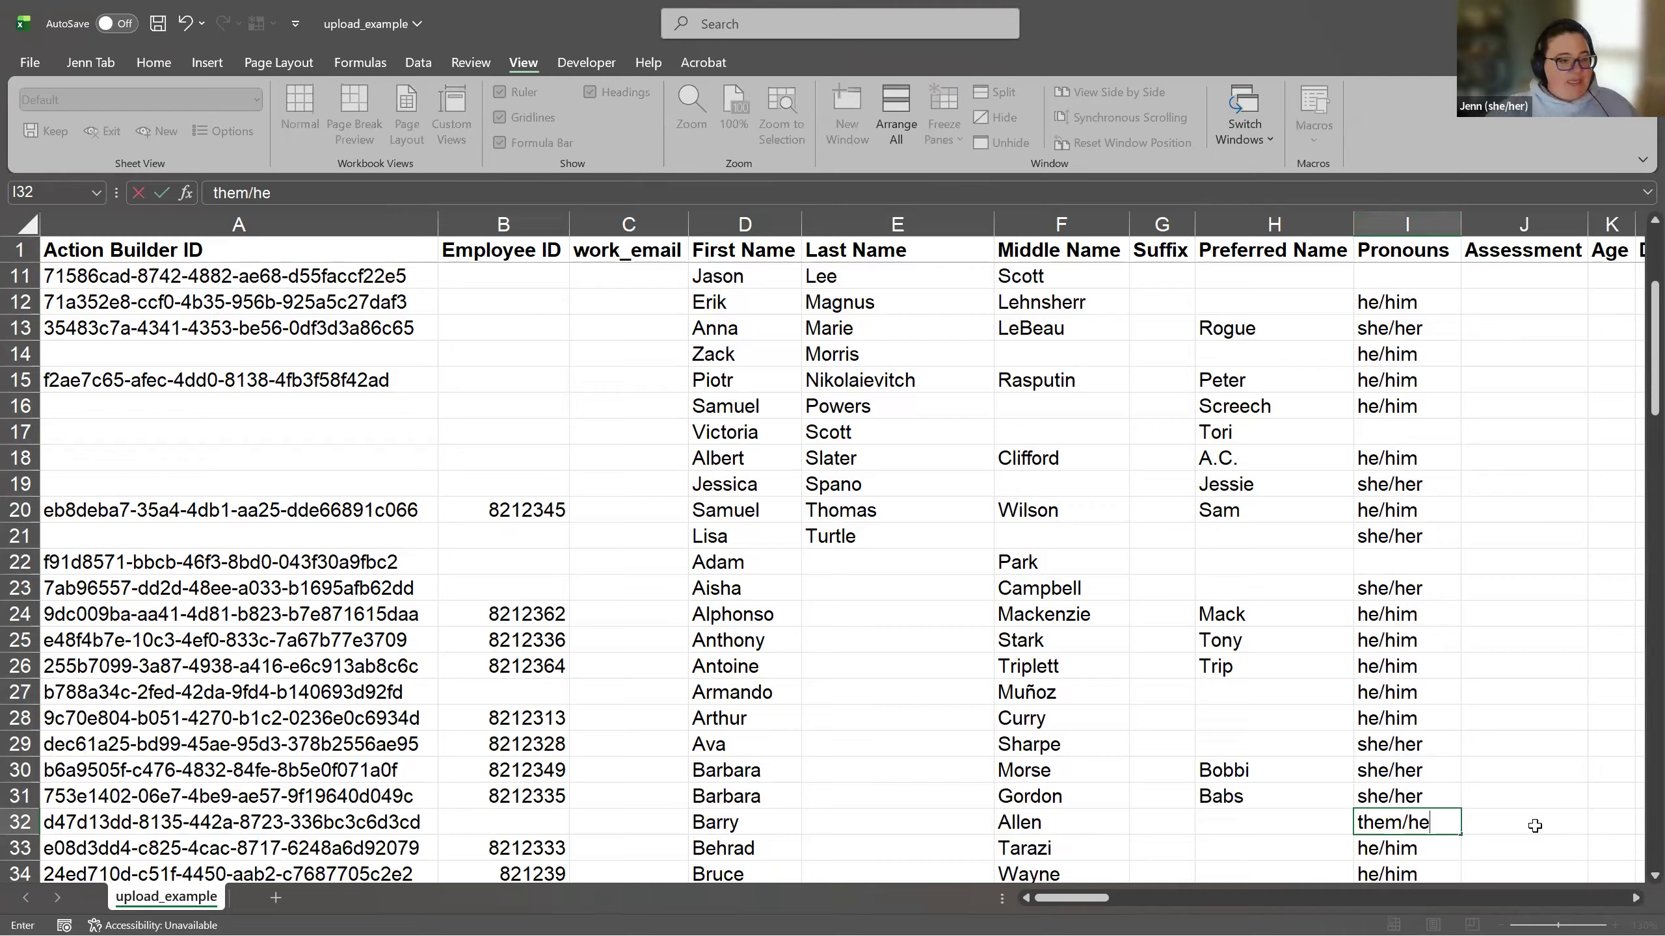
key(Tab)
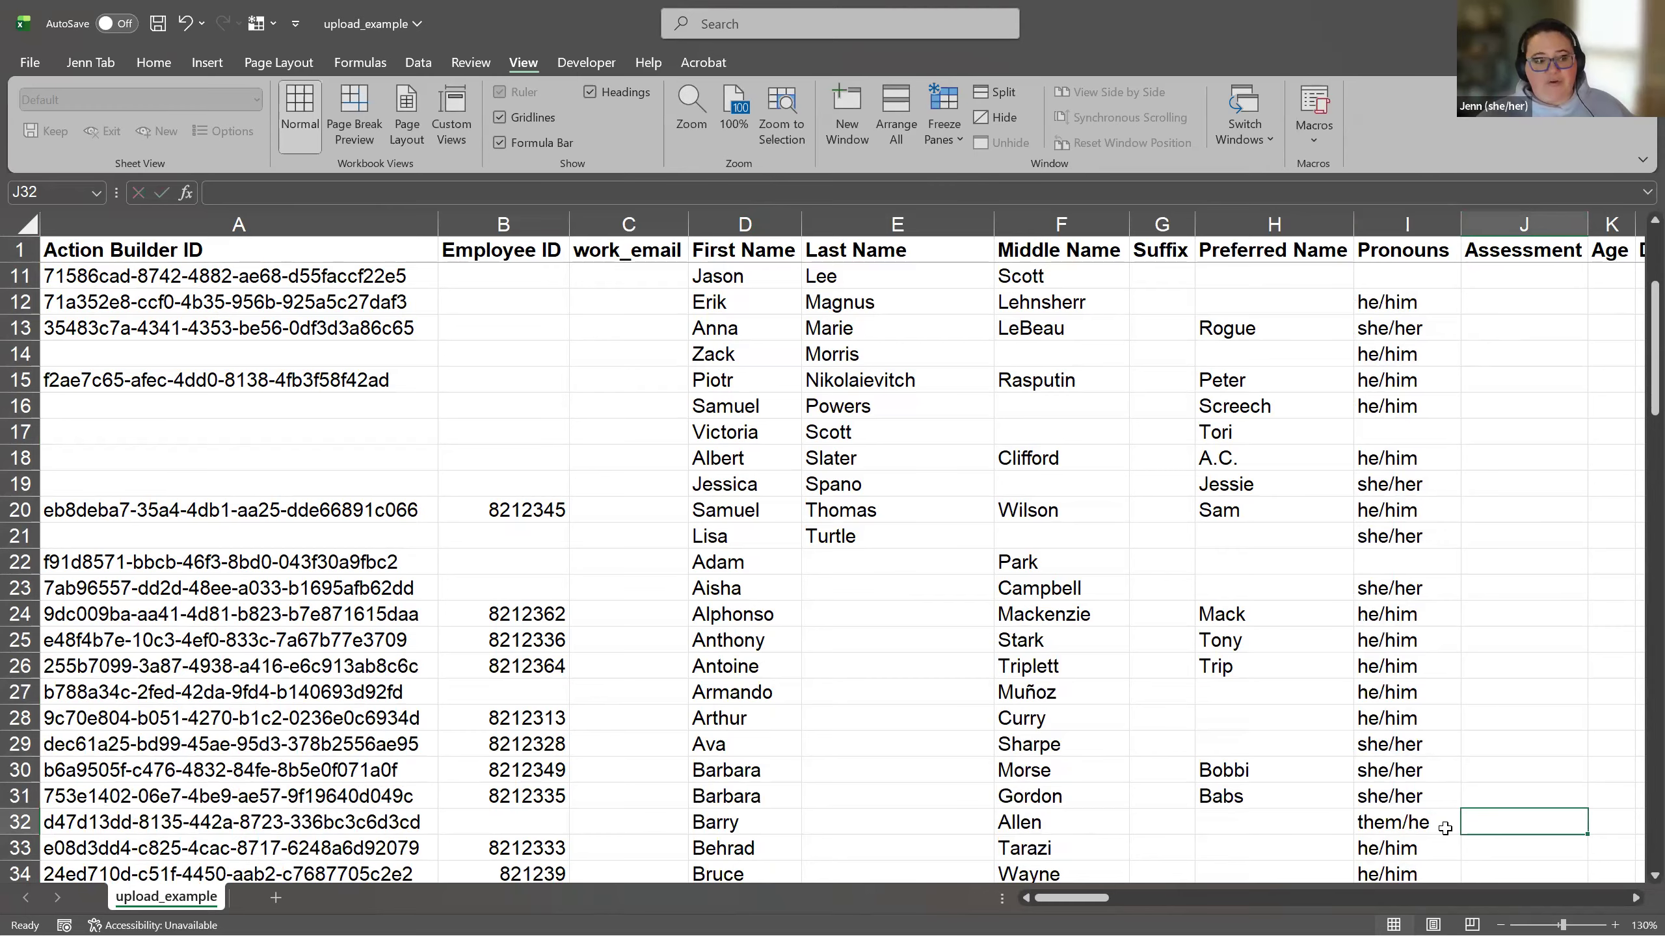
Step: Fill the Assessment column in rows 2 to 14 with 1, 2, 3, 4, 5, 4, 3, 2, 2, 2, 2, 2 and 1
key(ctrl+Up)
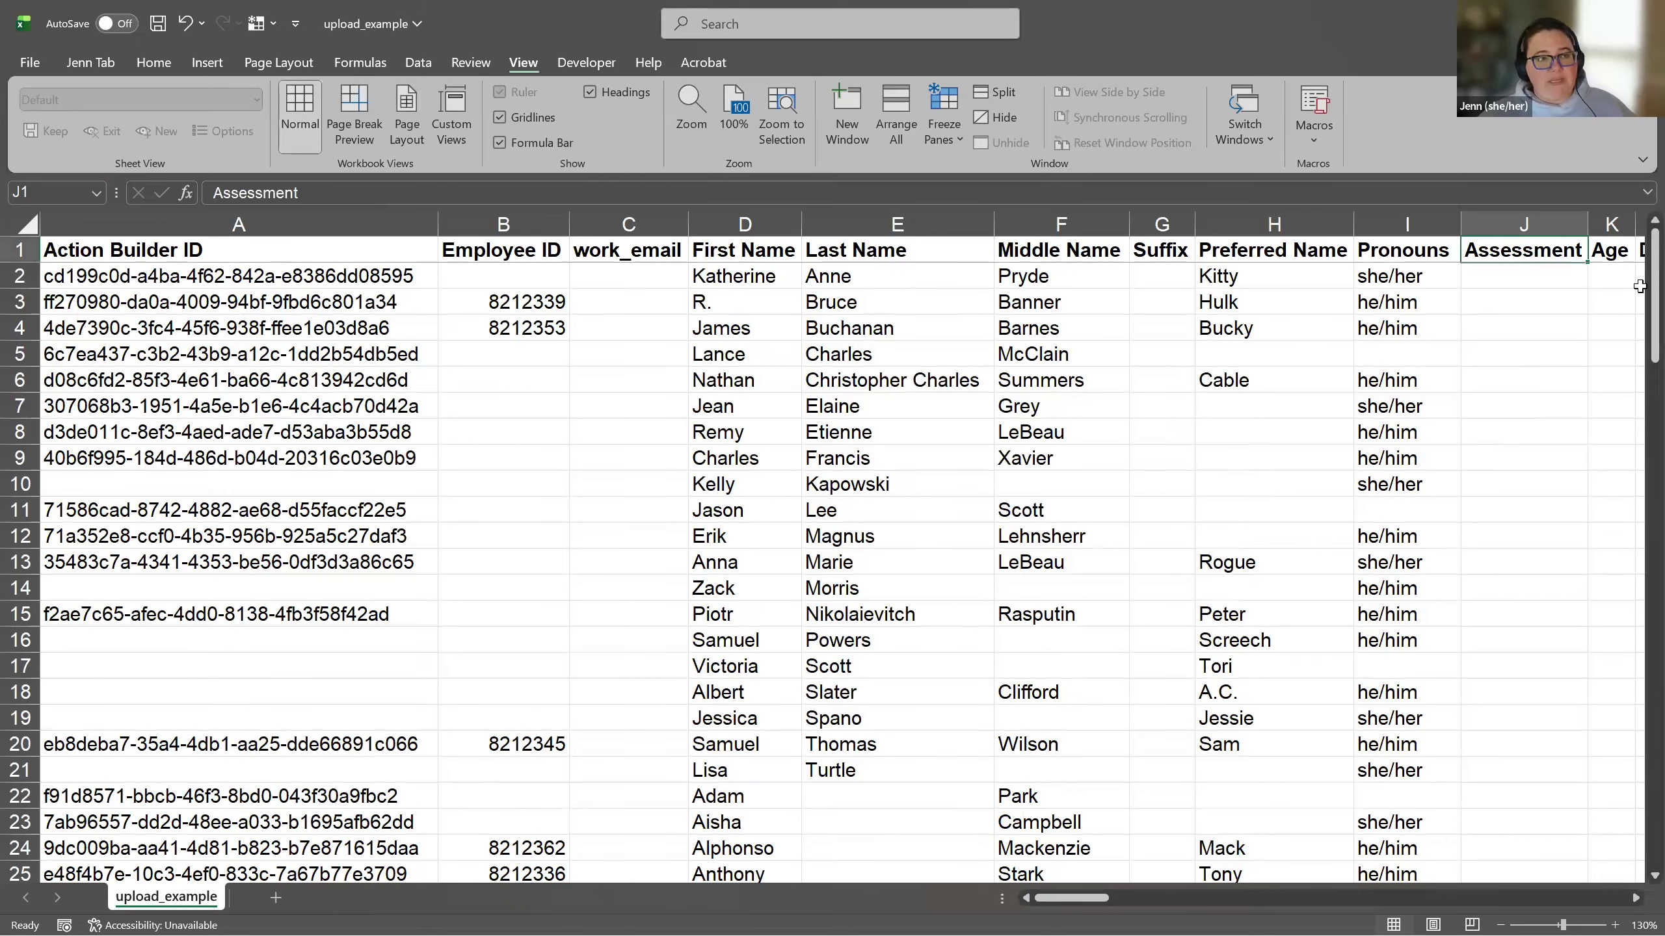
key(Down)
key(Right)
key(Right)
key(Left)
key(Left)
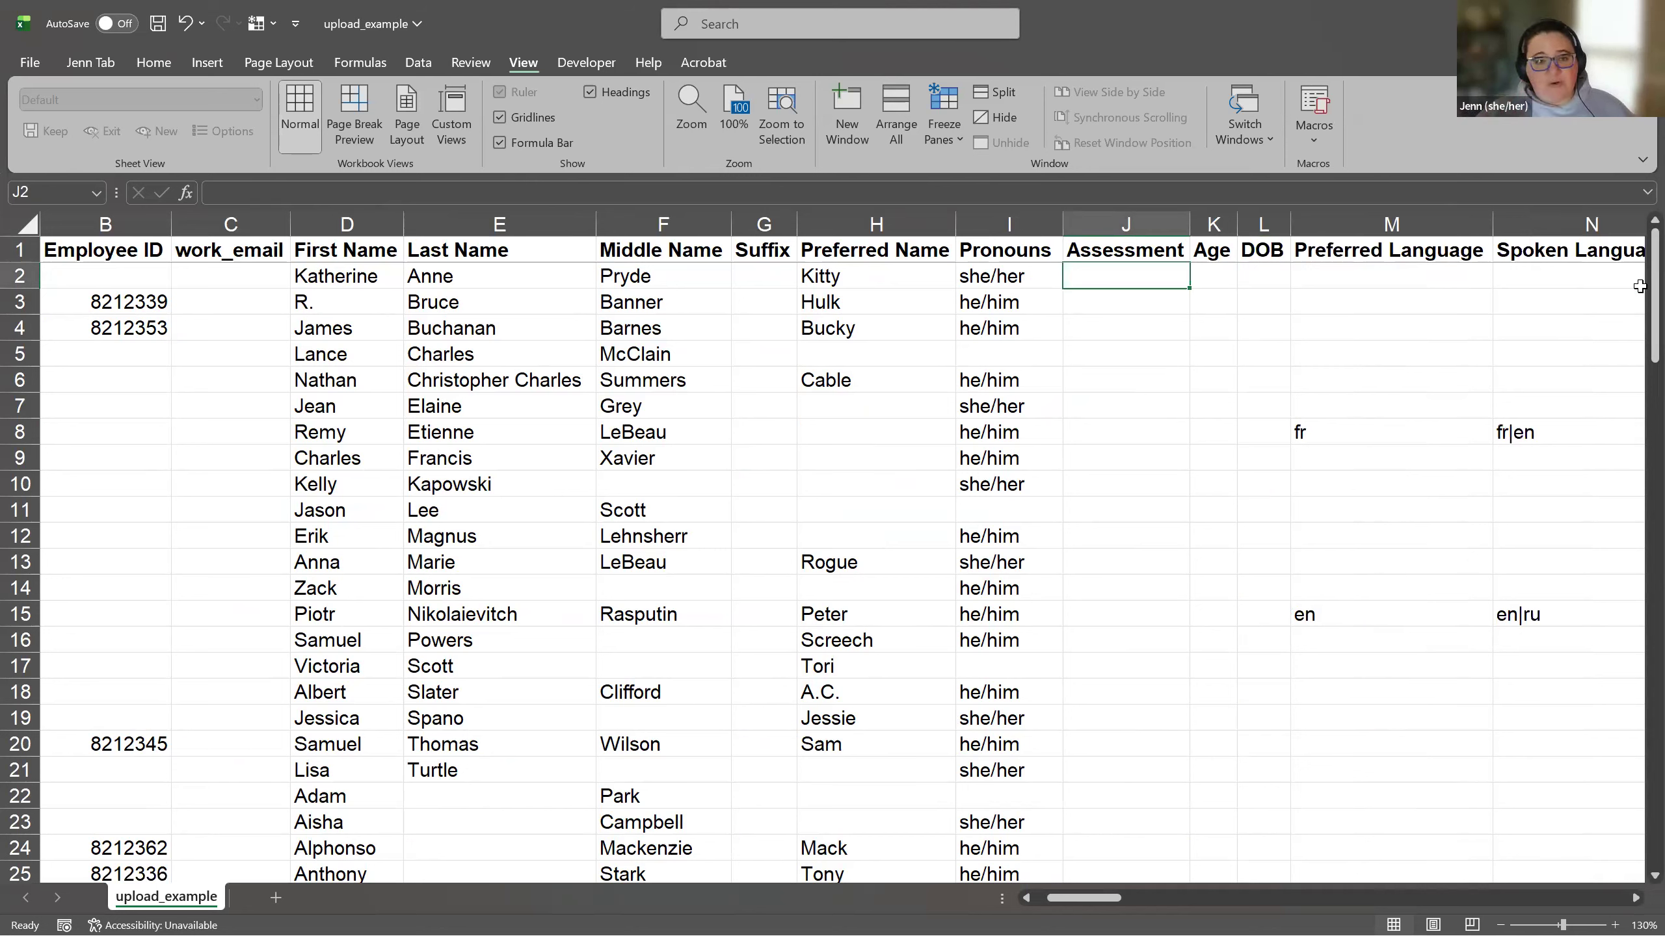
click(1210, 283)
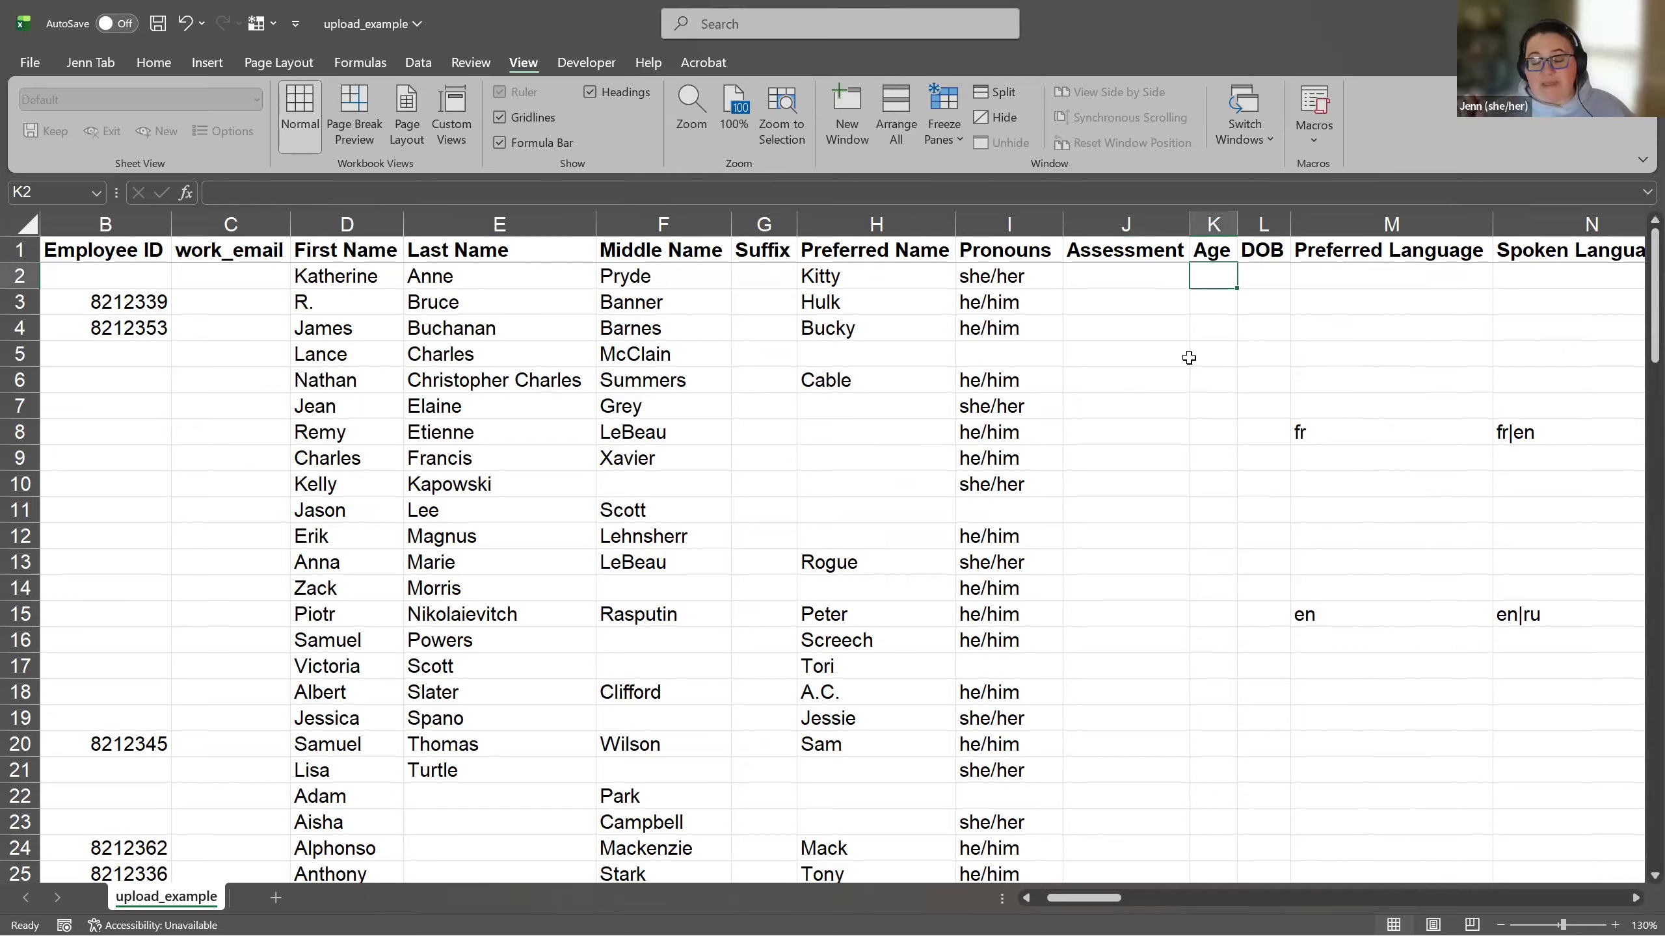
click(1132, 282)
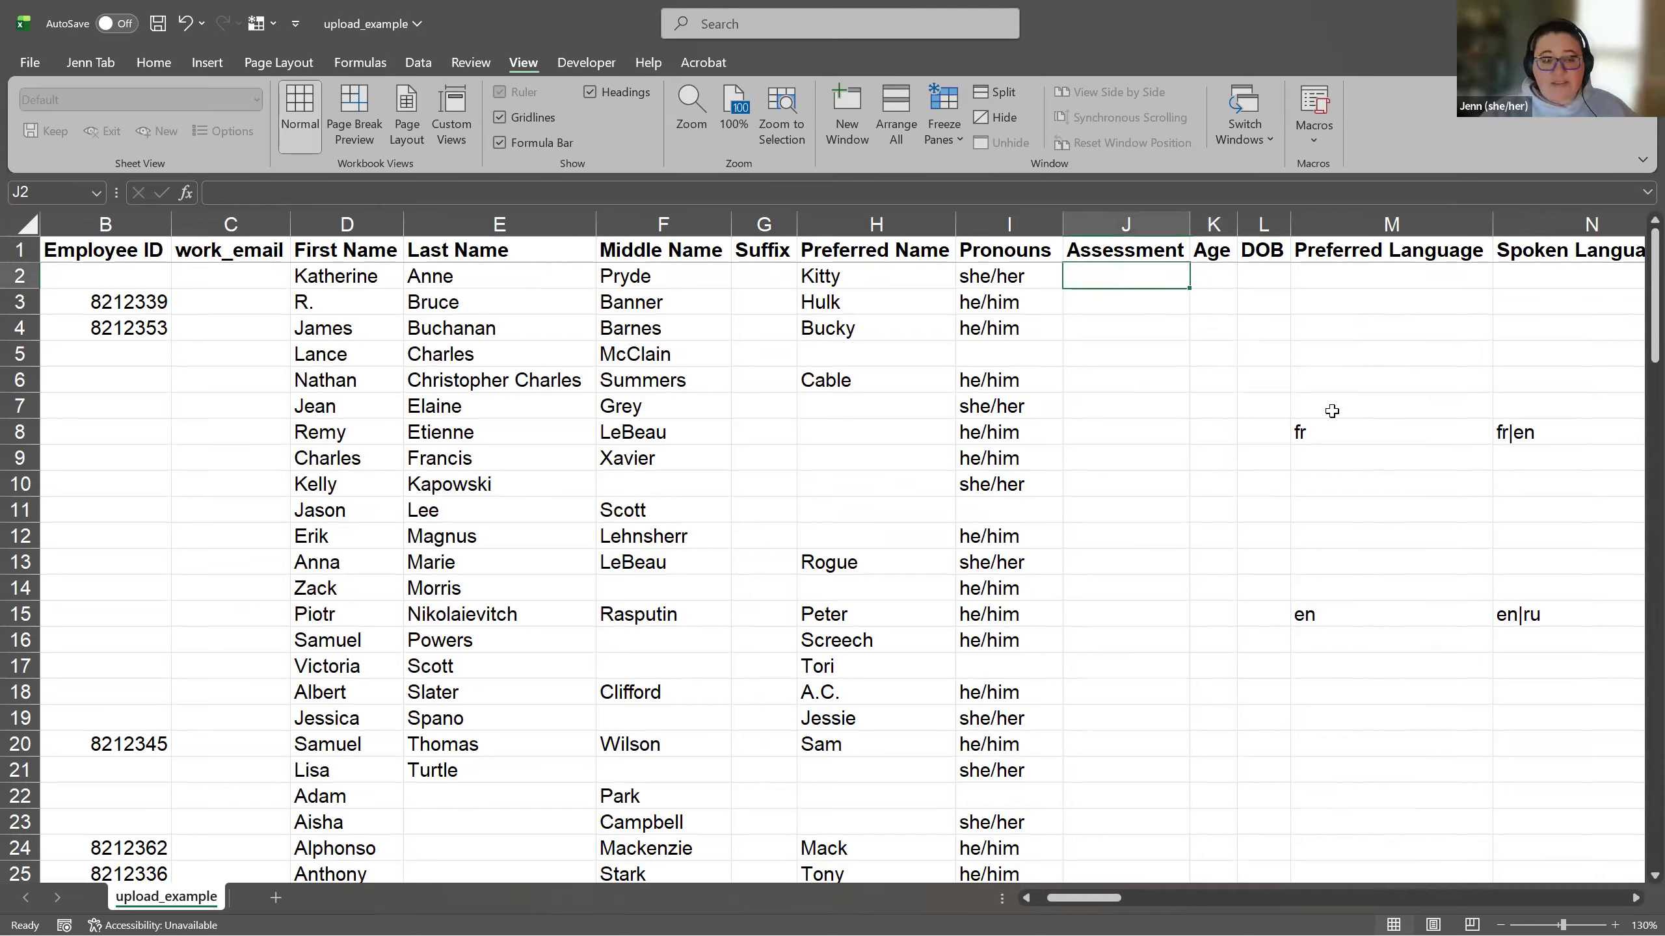
text(1)
key(Return)
text(2)
key(Return)
text(3)
key(Return)
text(4)
key(Return)
text(5)
key(Return)
text(4)
key(Return)
text(3)
key(Return)
text(2)
key(Return)
text(2)
key(Return)
text(2)
key(Return)
text(2)
key(Return)
text(2)
key(Return)
text(1)
key(Return)
key(Return)
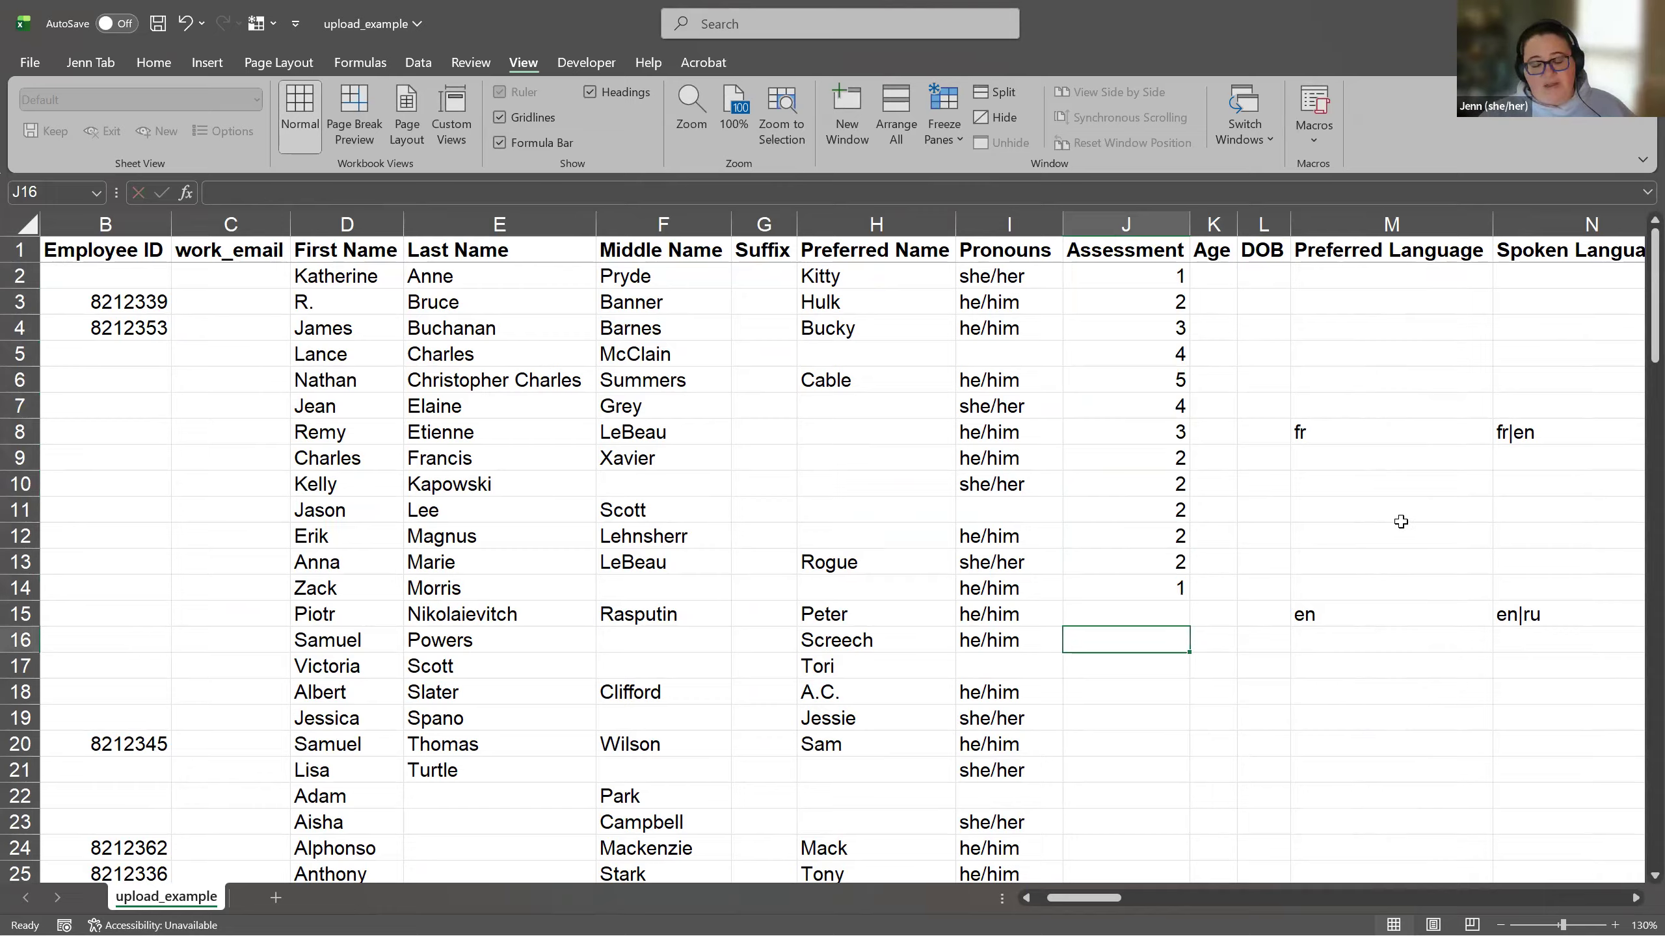
Step: Examine the Age and DOB columns of the upload template
click(1222, 225)
drag(1222, 226, 1253, 221)
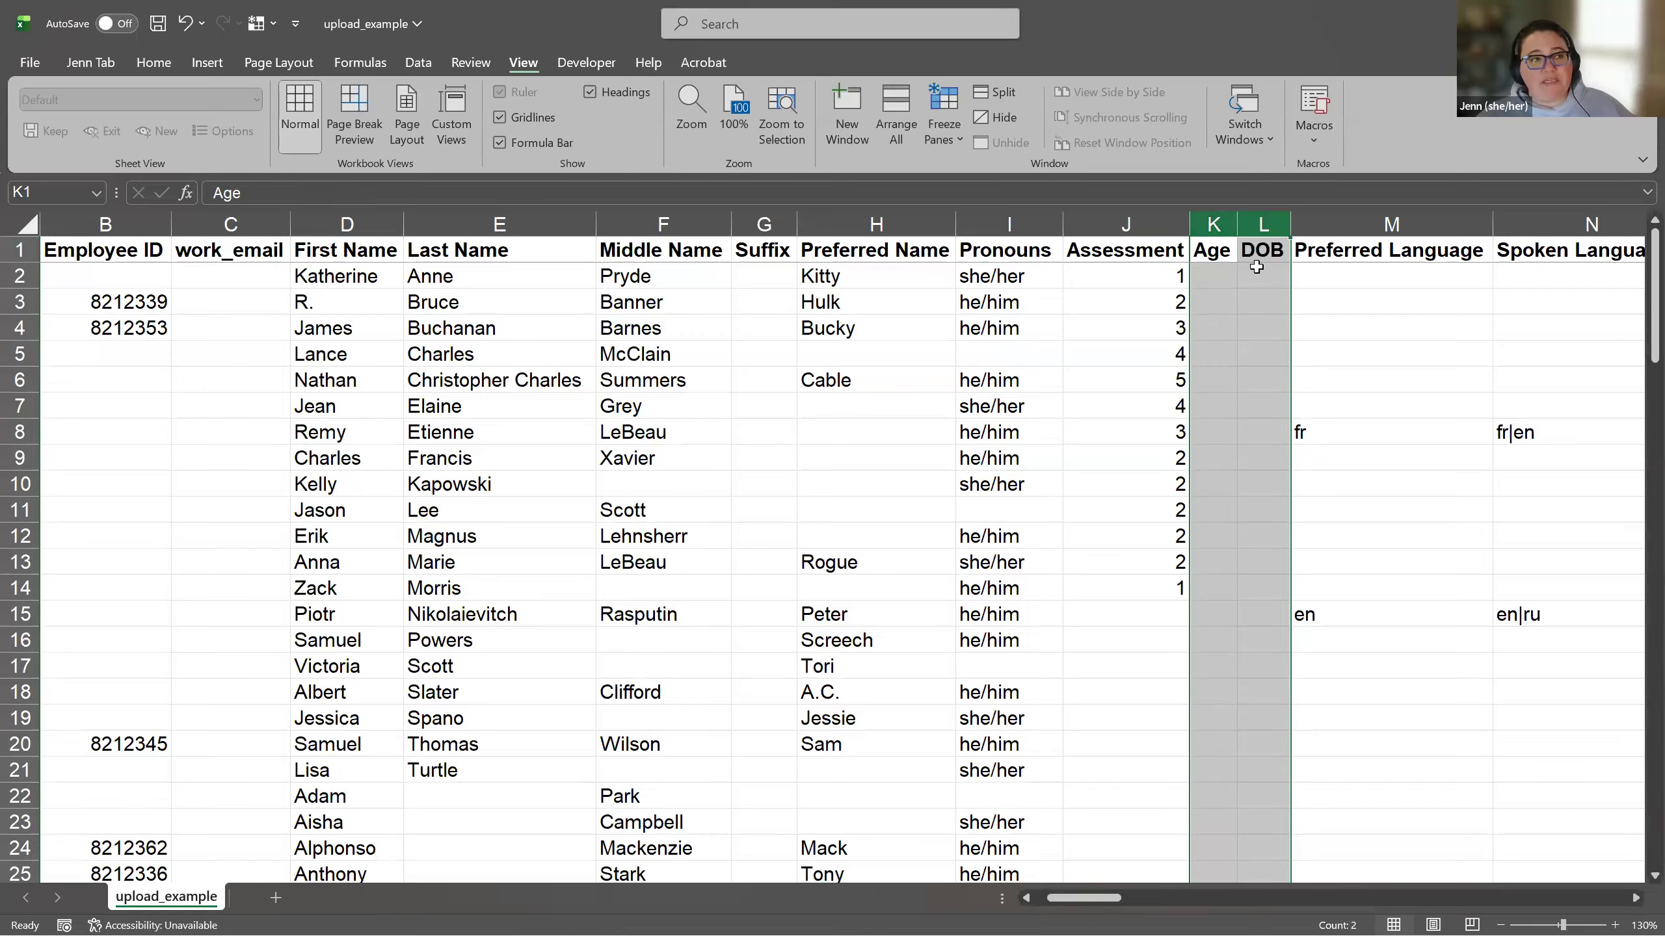
click(1266, 224)
drag(1266, 224, 1220, 212)
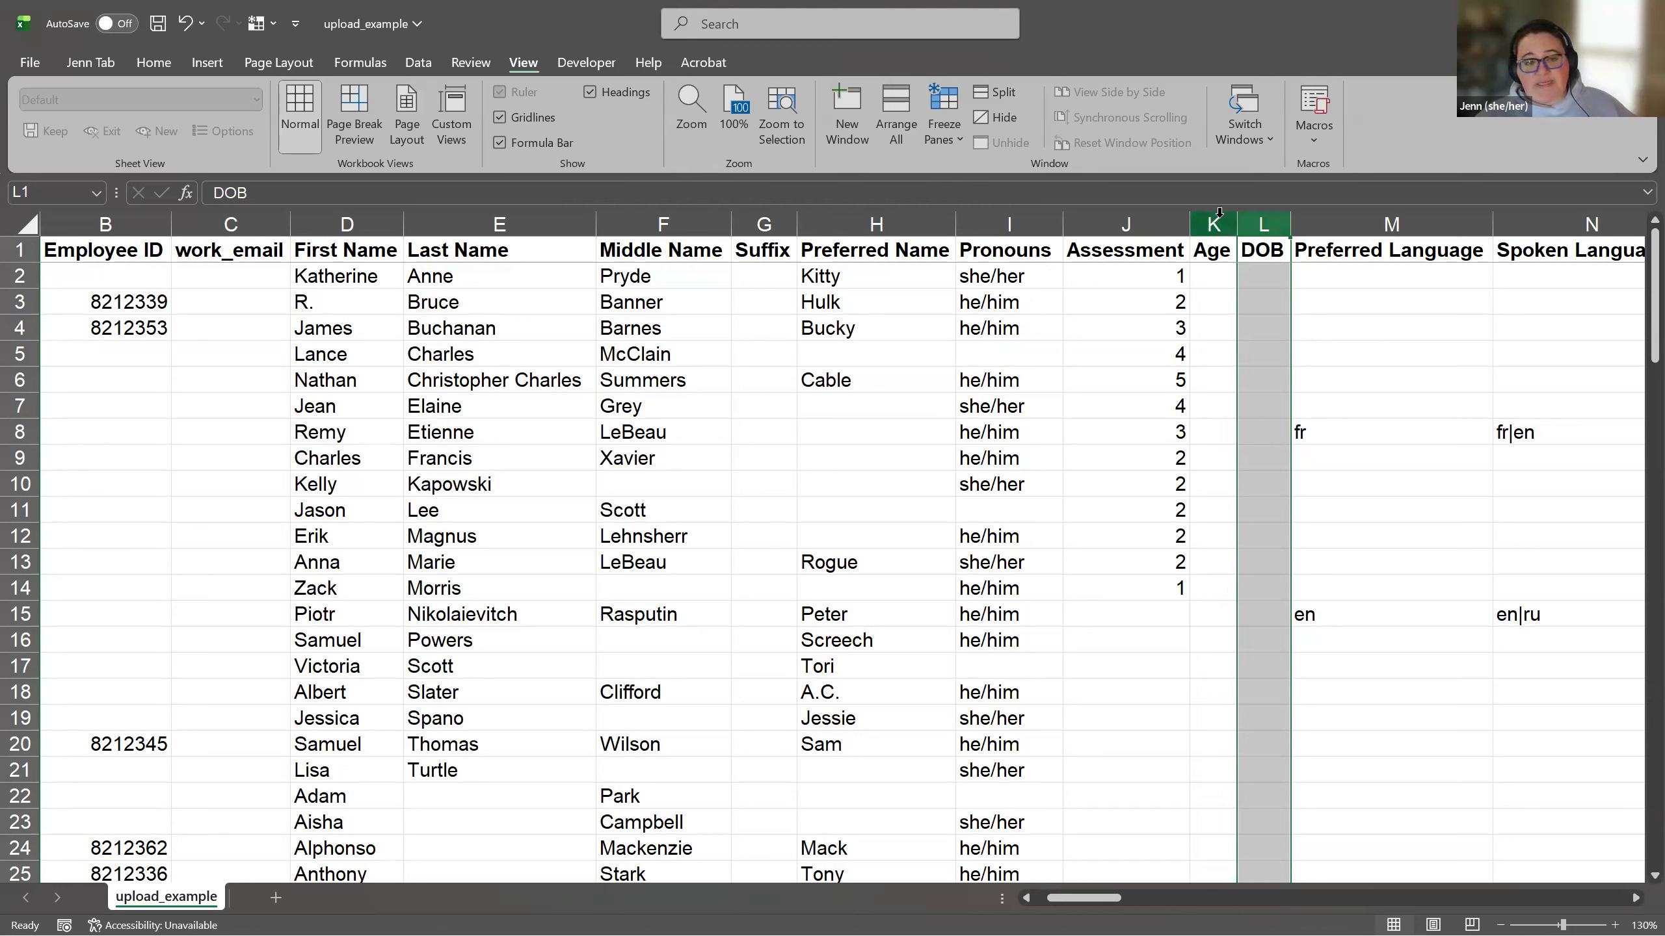
click(1216, 371)
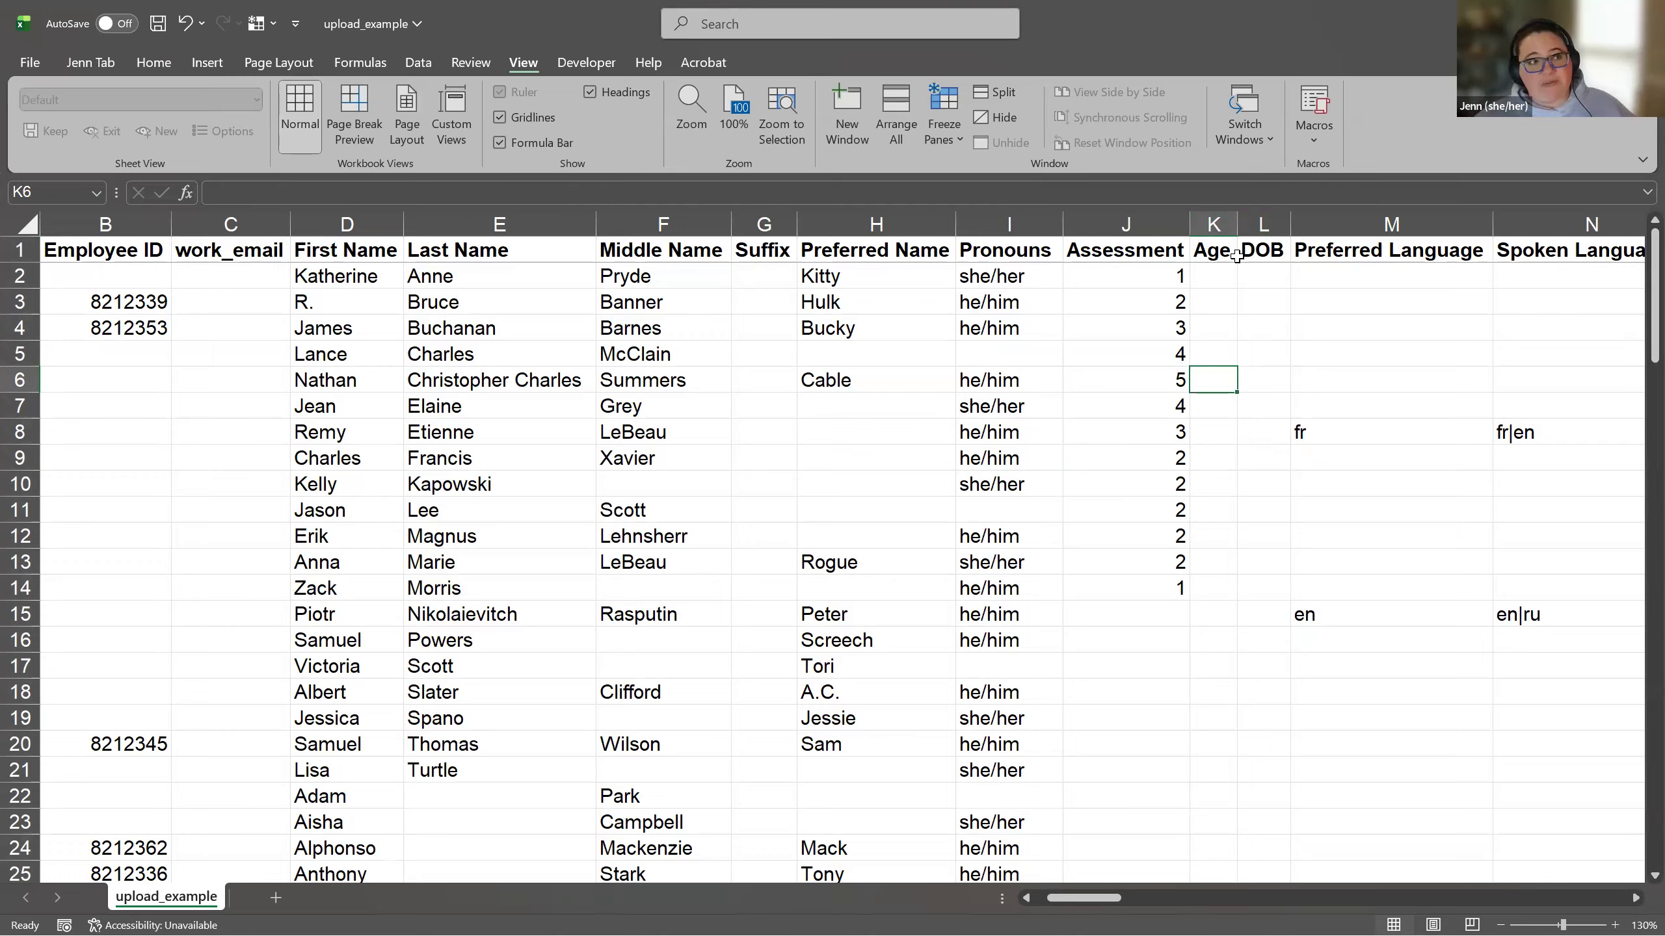
Step: Examine the DOB, Preferred Language and Spoken Languages columns, including the spoken languages entry in row 8
click(1268, 211)
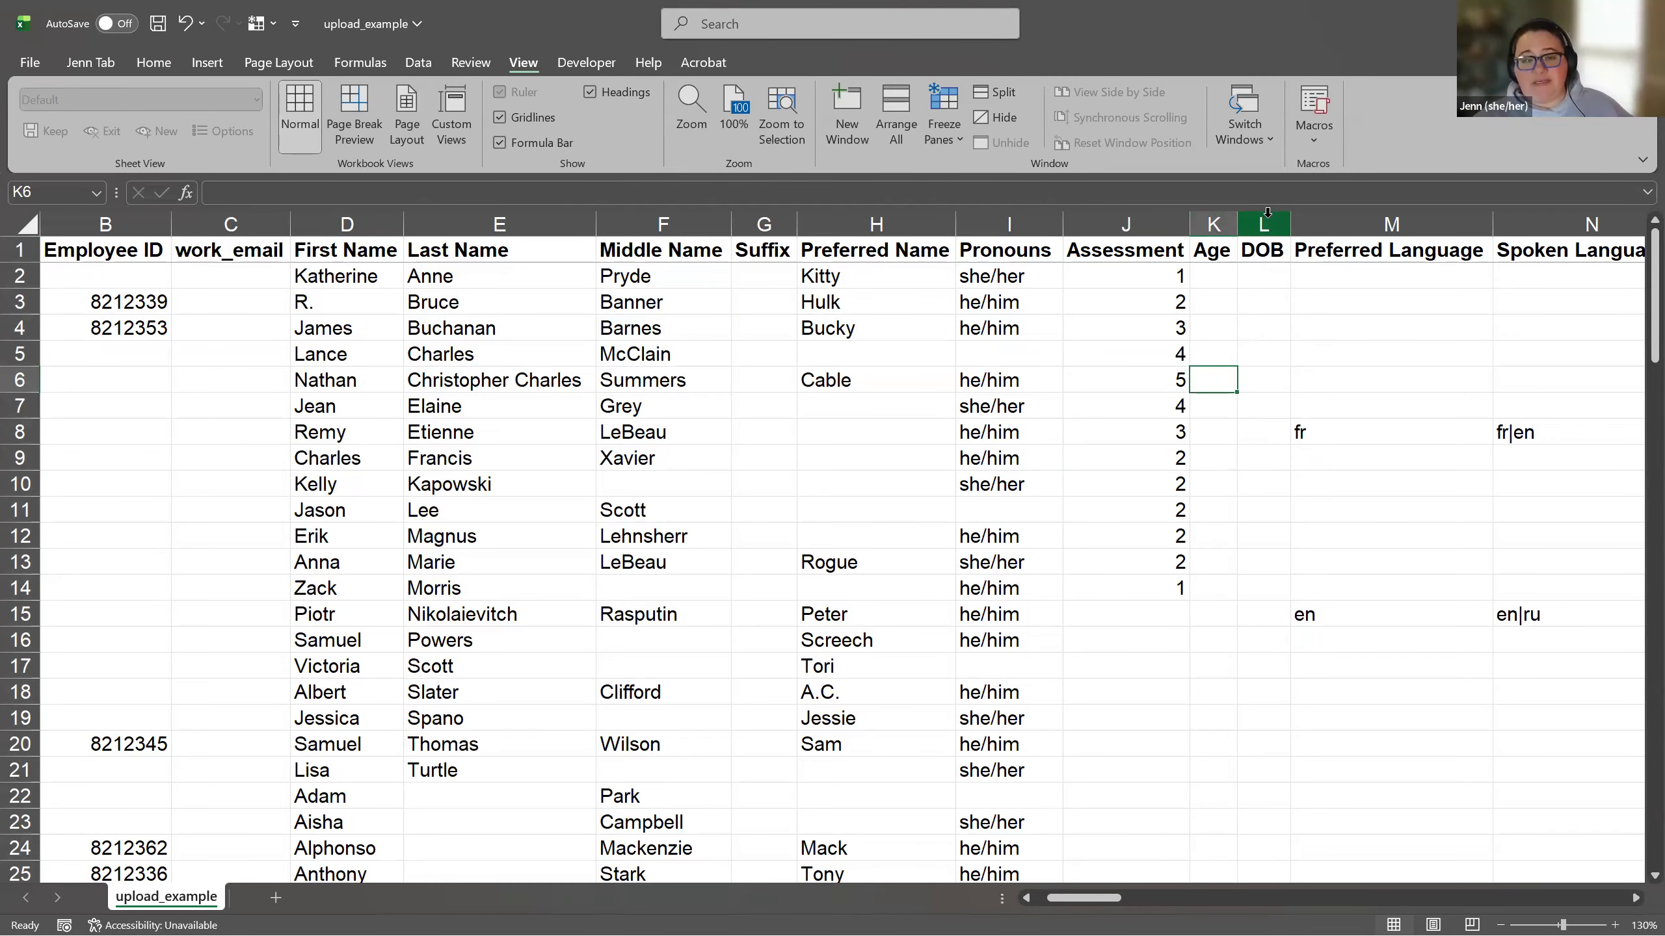
click(1428, 344)
click(1579, 347)
click(1579, 346)
key(Right)
key(Right)
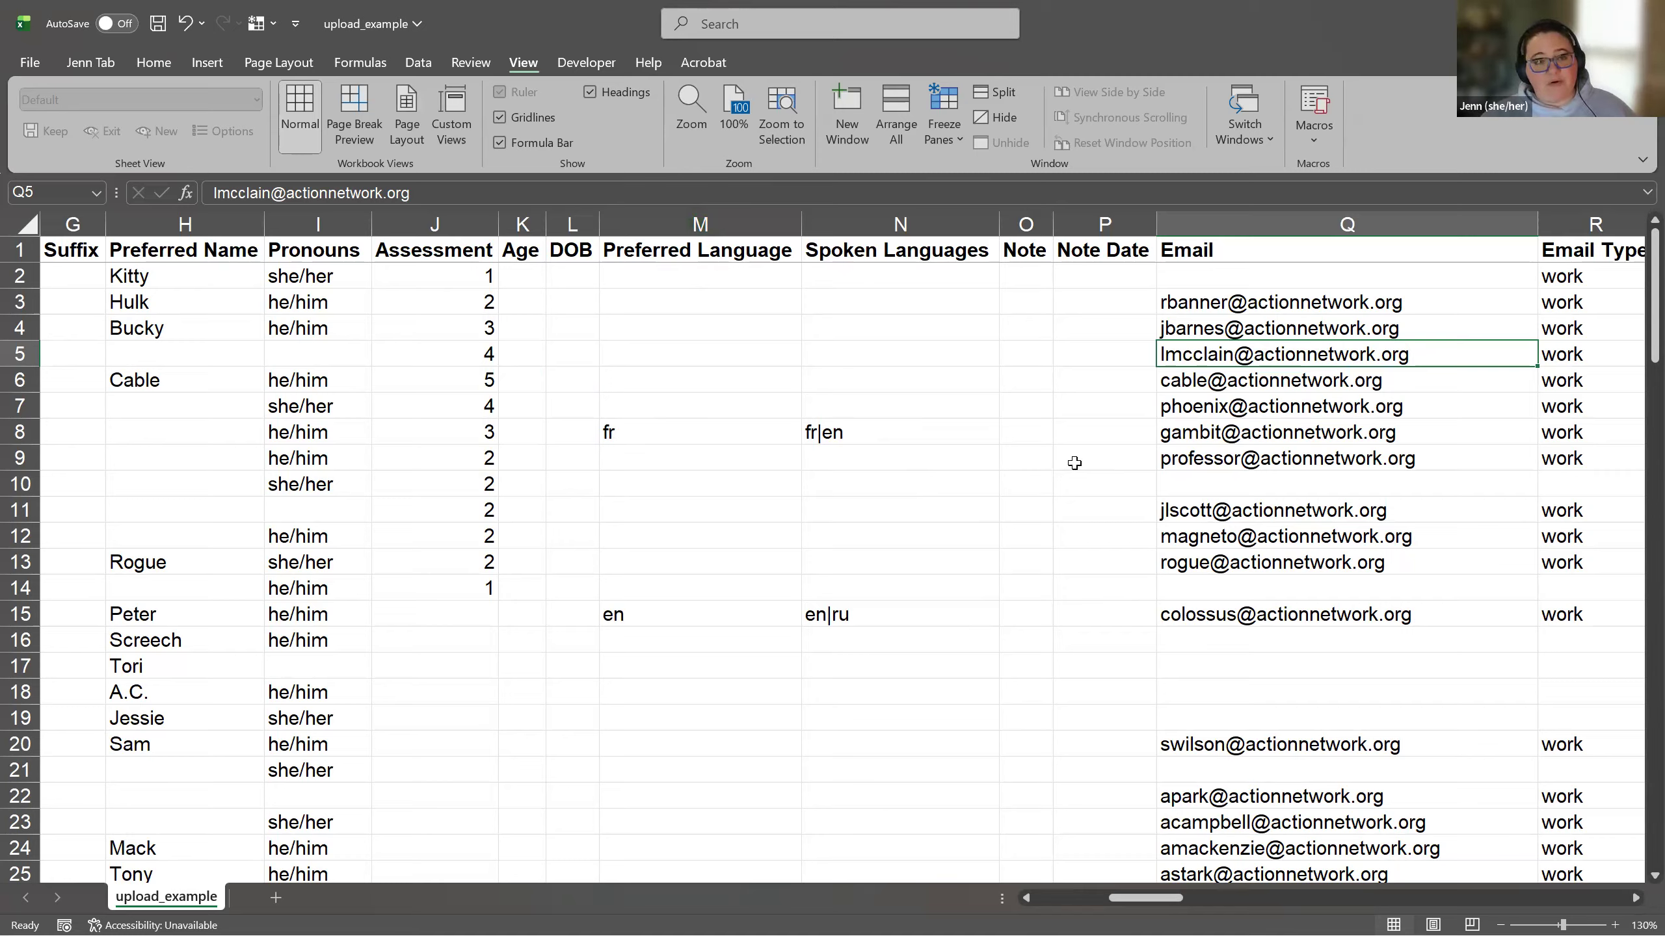
click(866, 427)
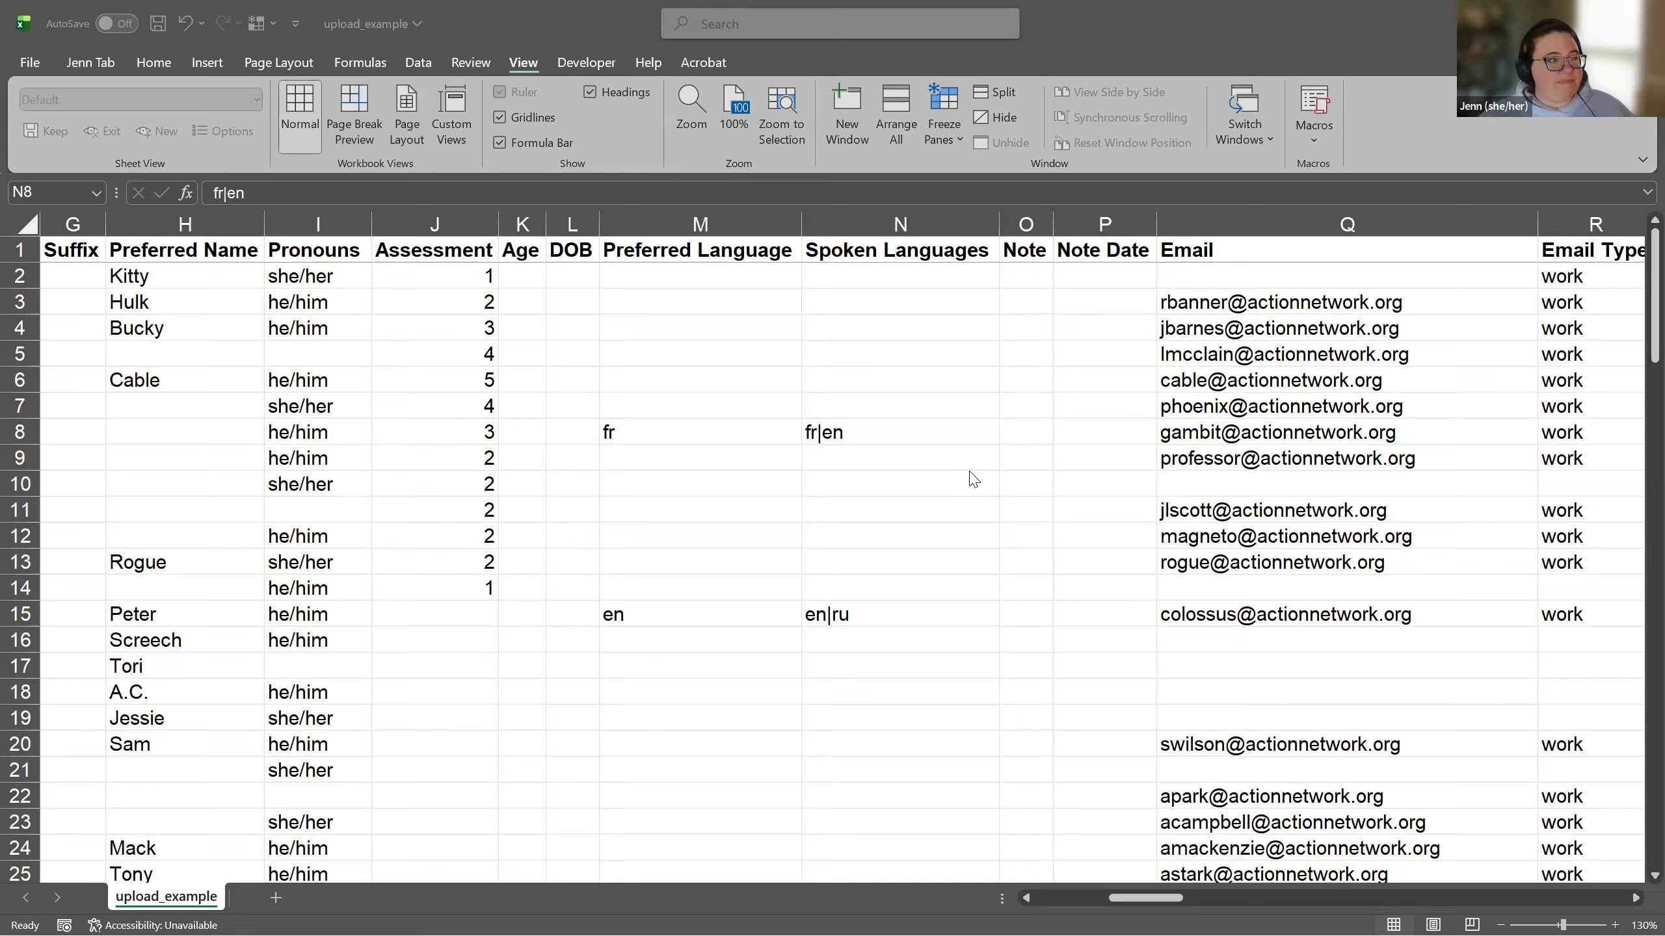
Step: Enter the note "Had a conversation!" in row 33 of the Note column with the note date 1/11/2026
click(1037, 268)
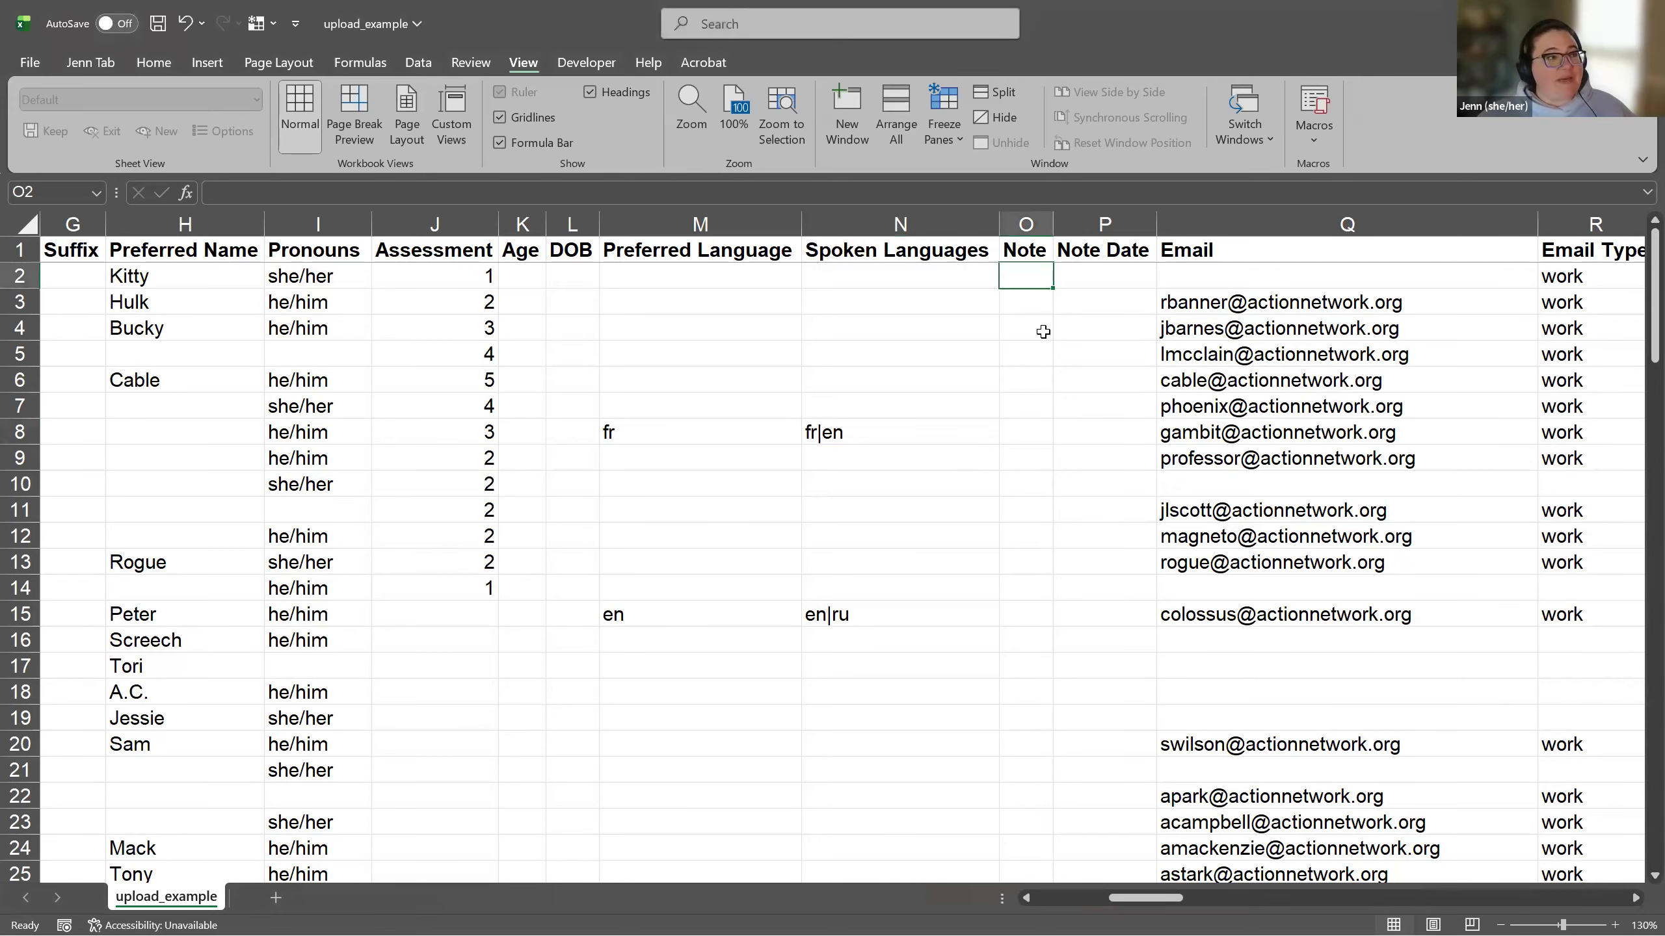
scroll(1052, 397, down, 9)
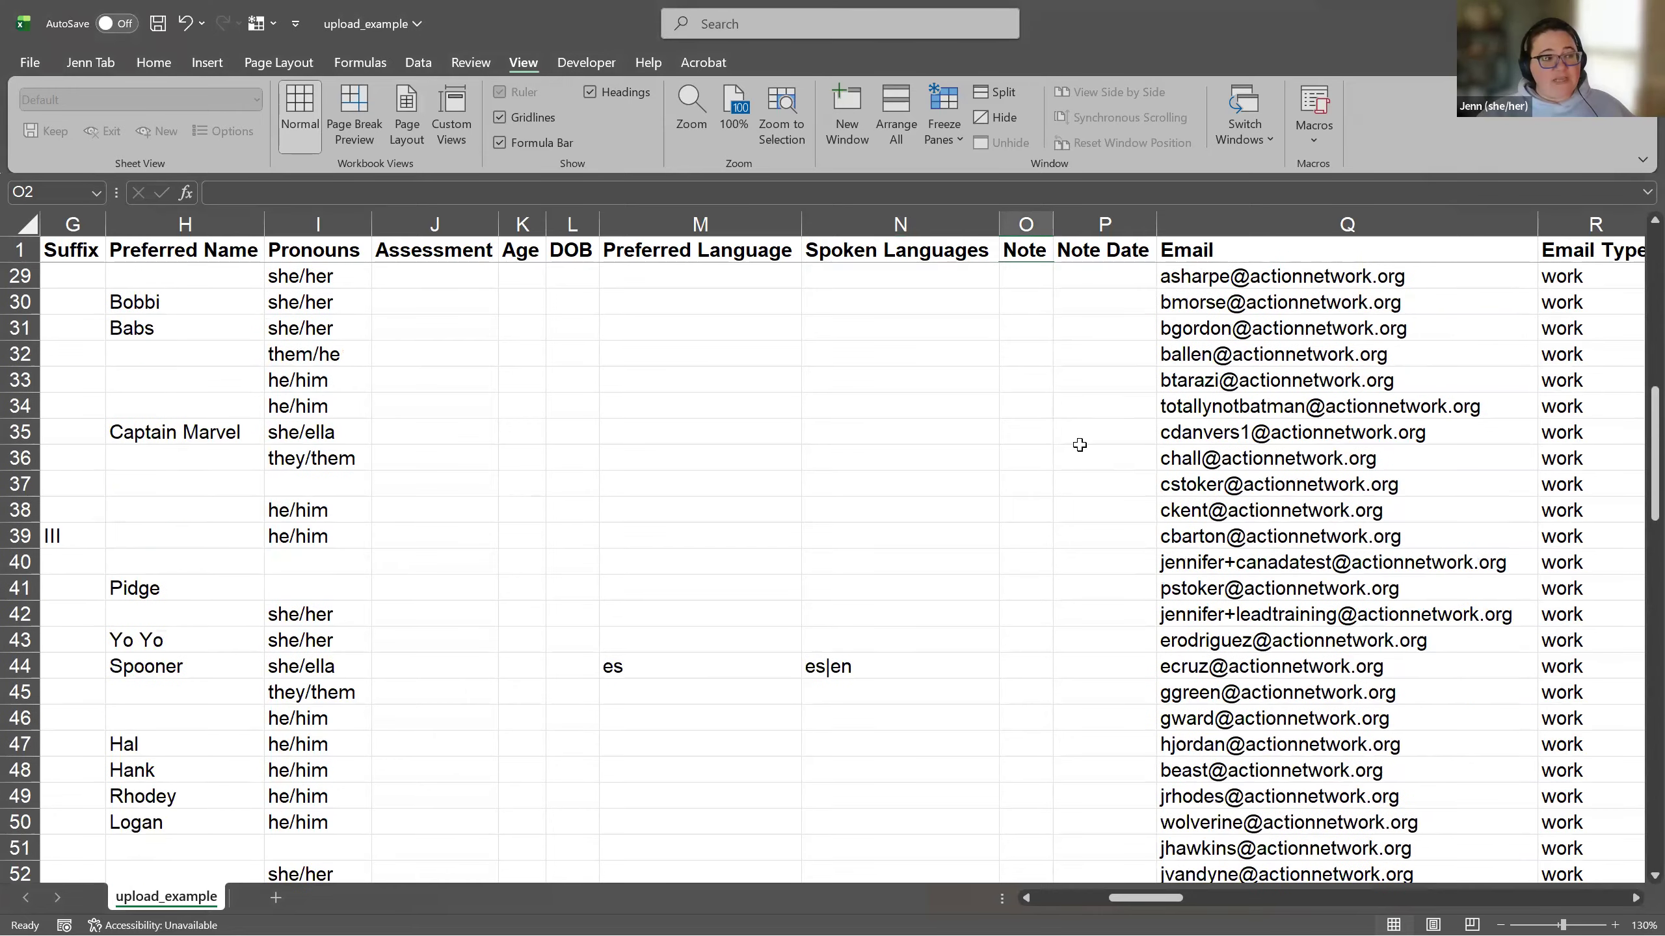
click(1104, 382)
click(1036, 380)
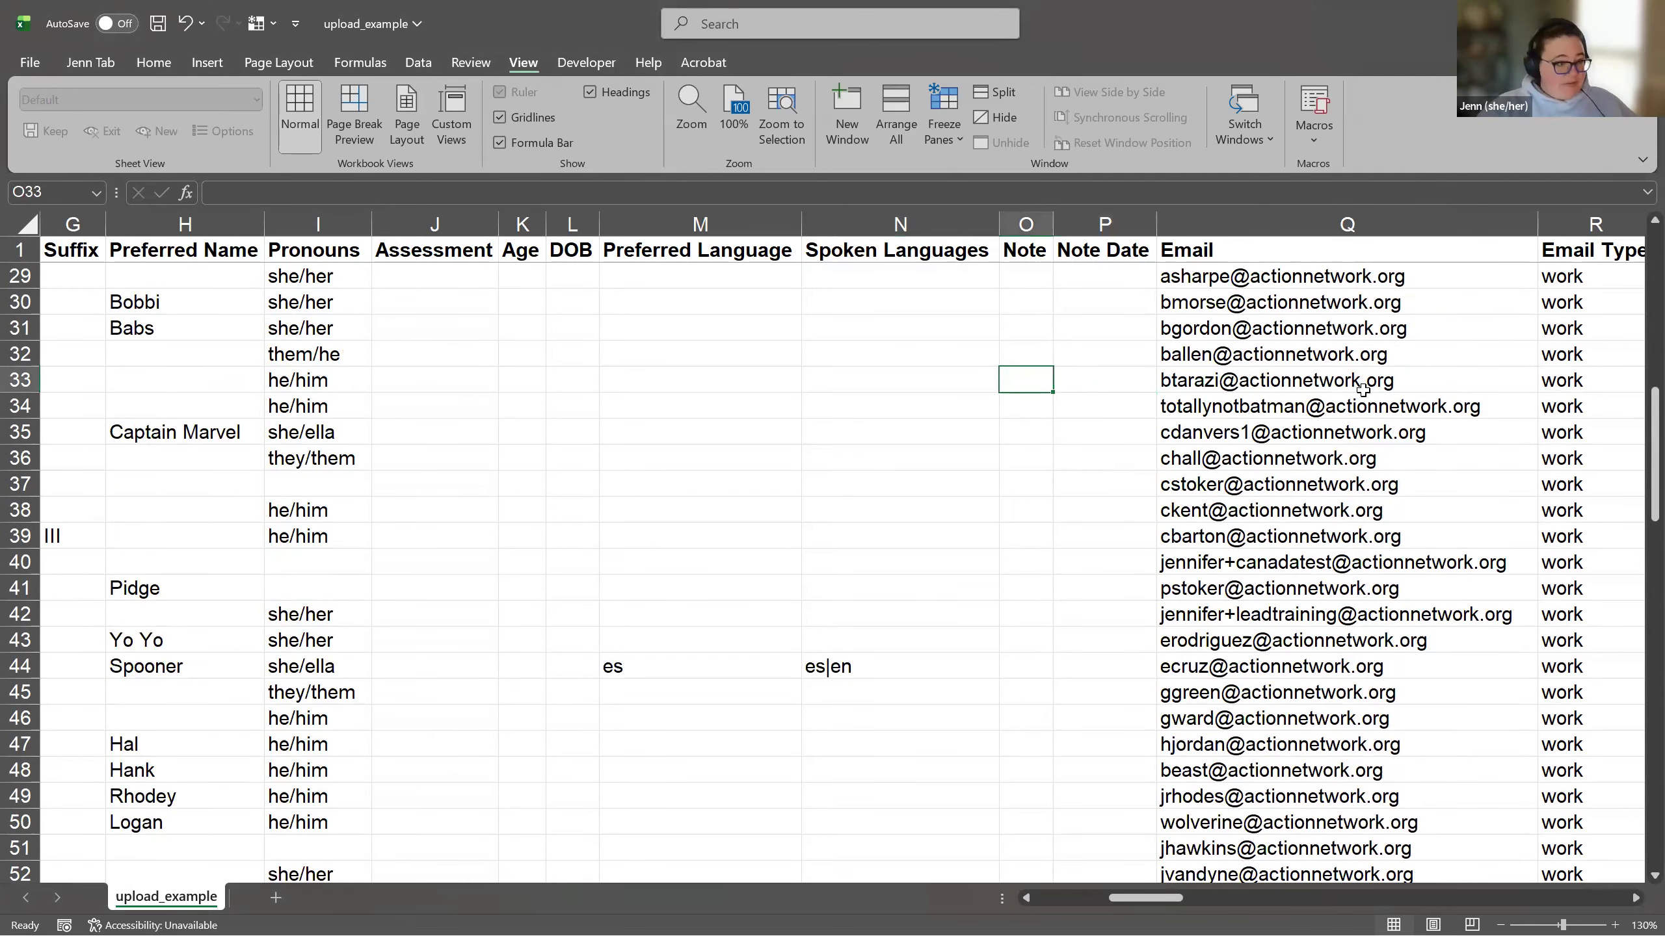
text(Had a conve)
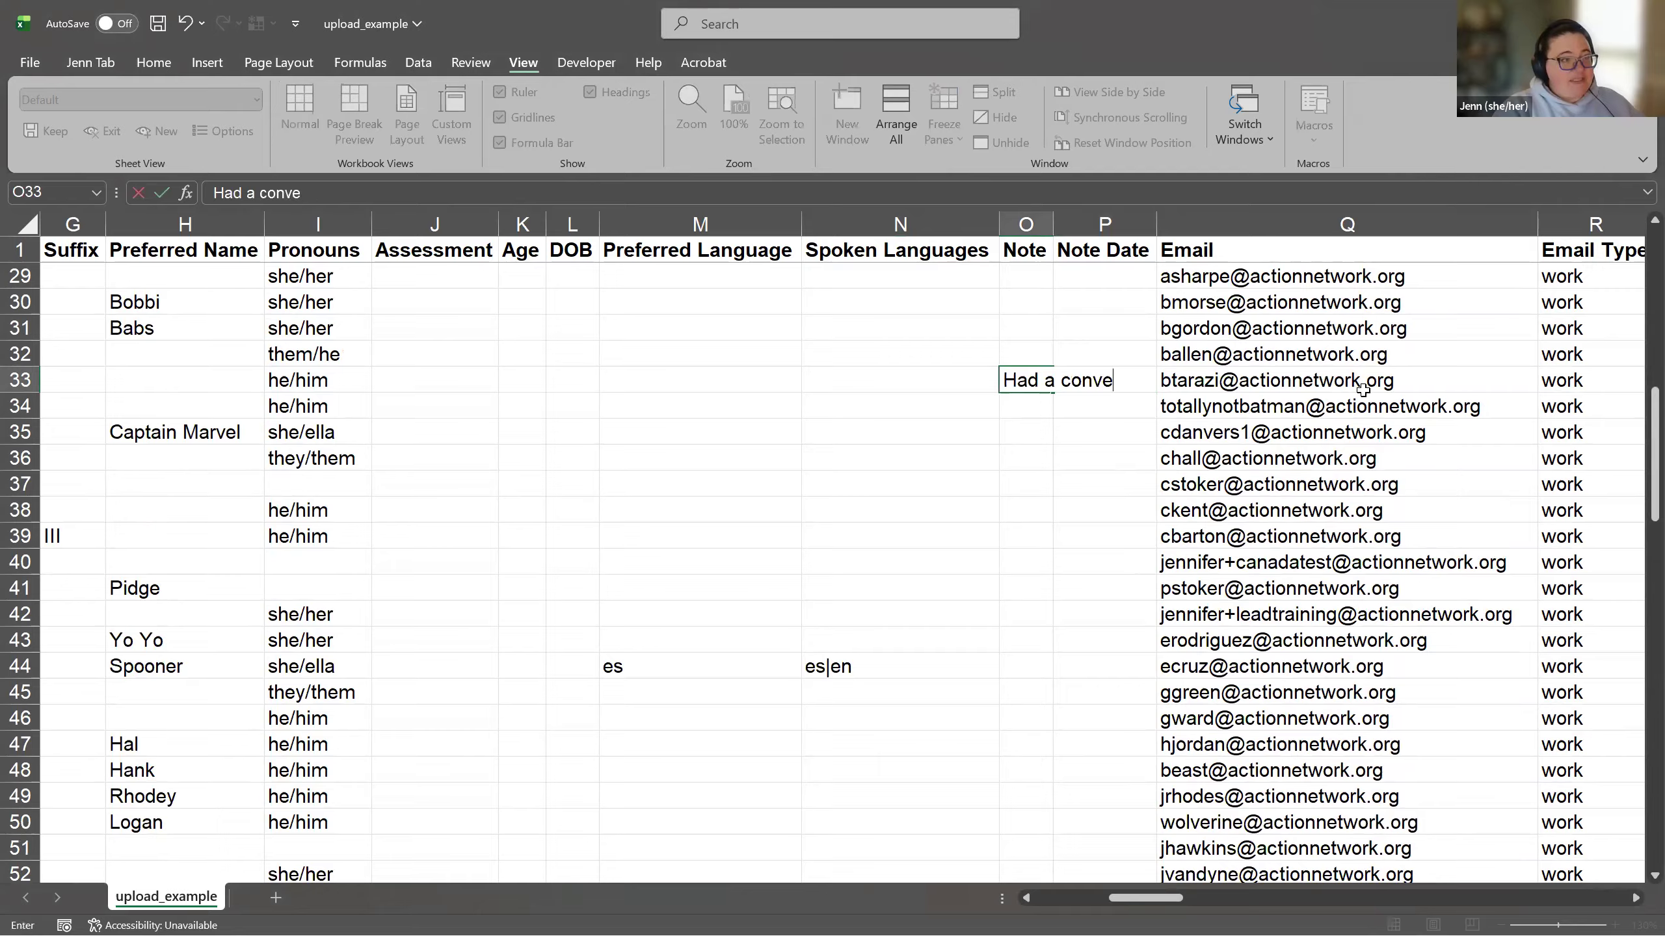
text(rsation)
key(Tab)
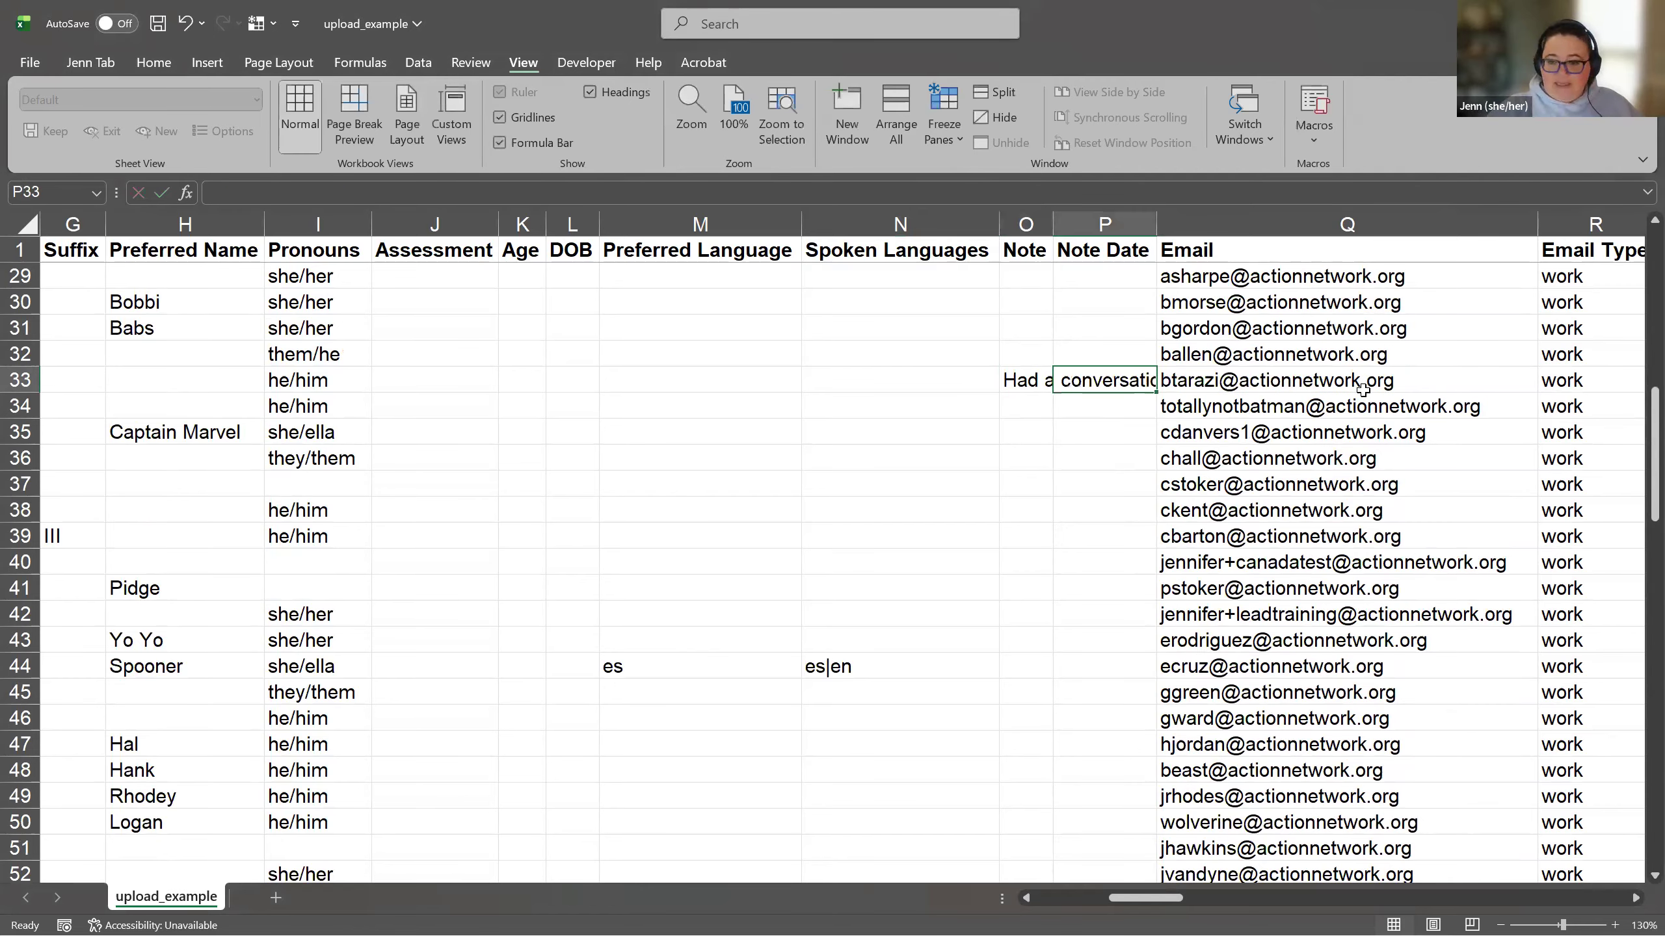
text(1/)
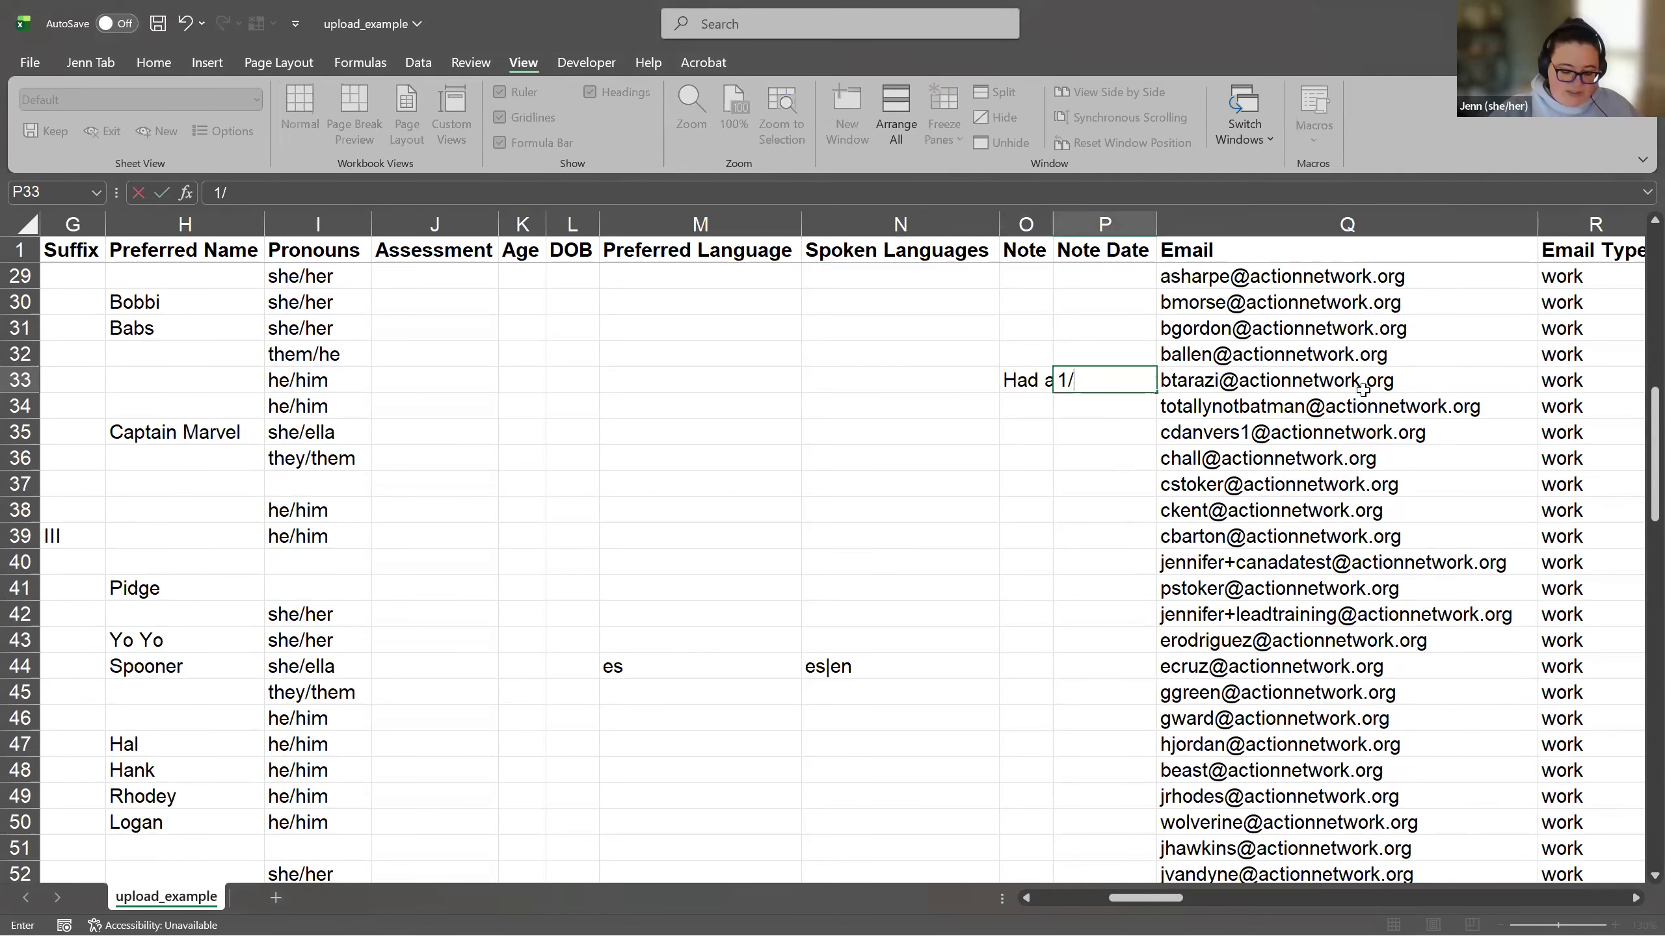
text(11/)
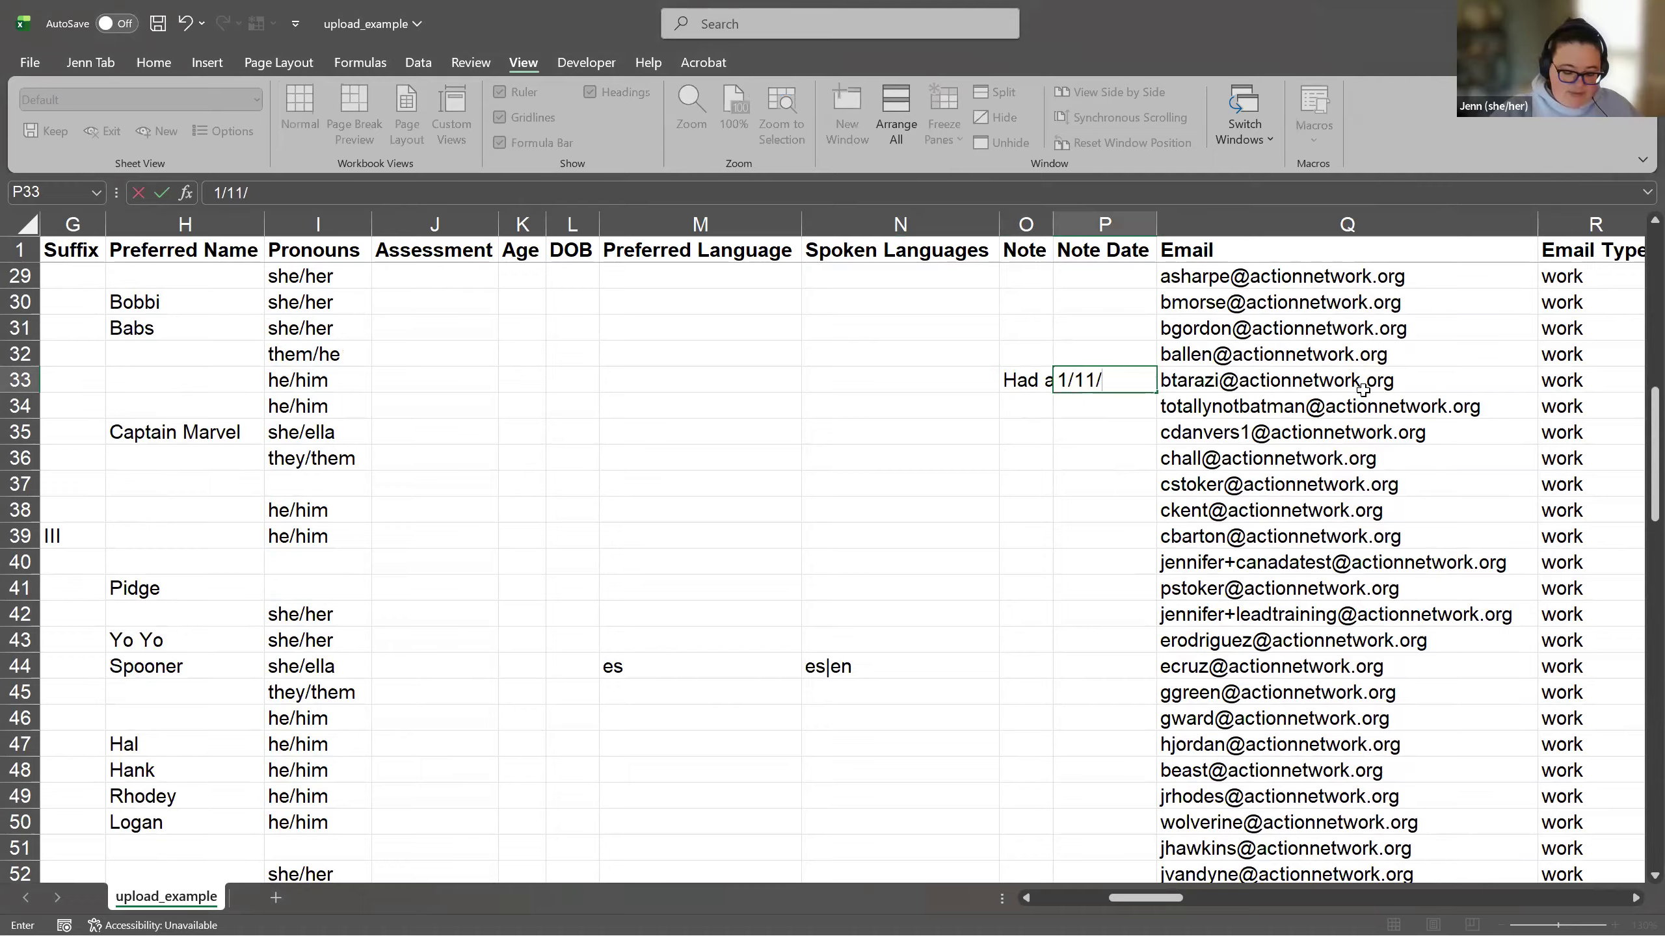
text(2026)
key(Tab)
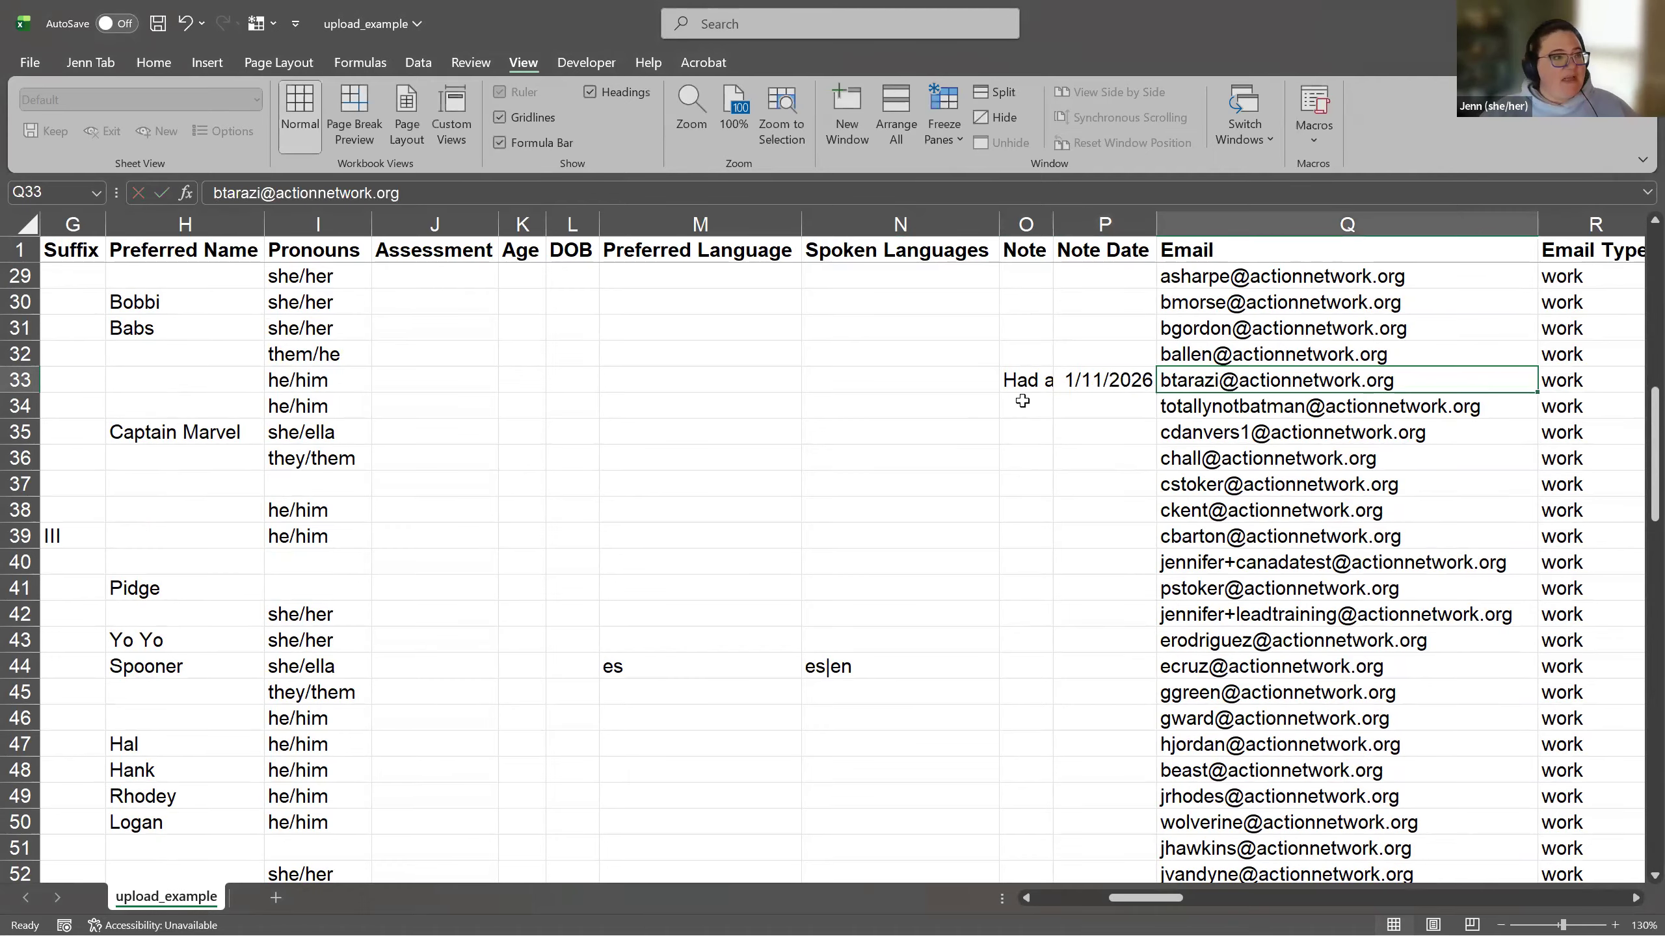
Step: Widen the Note column to fit its text and save the upload_example file
double_click(1052, 219)
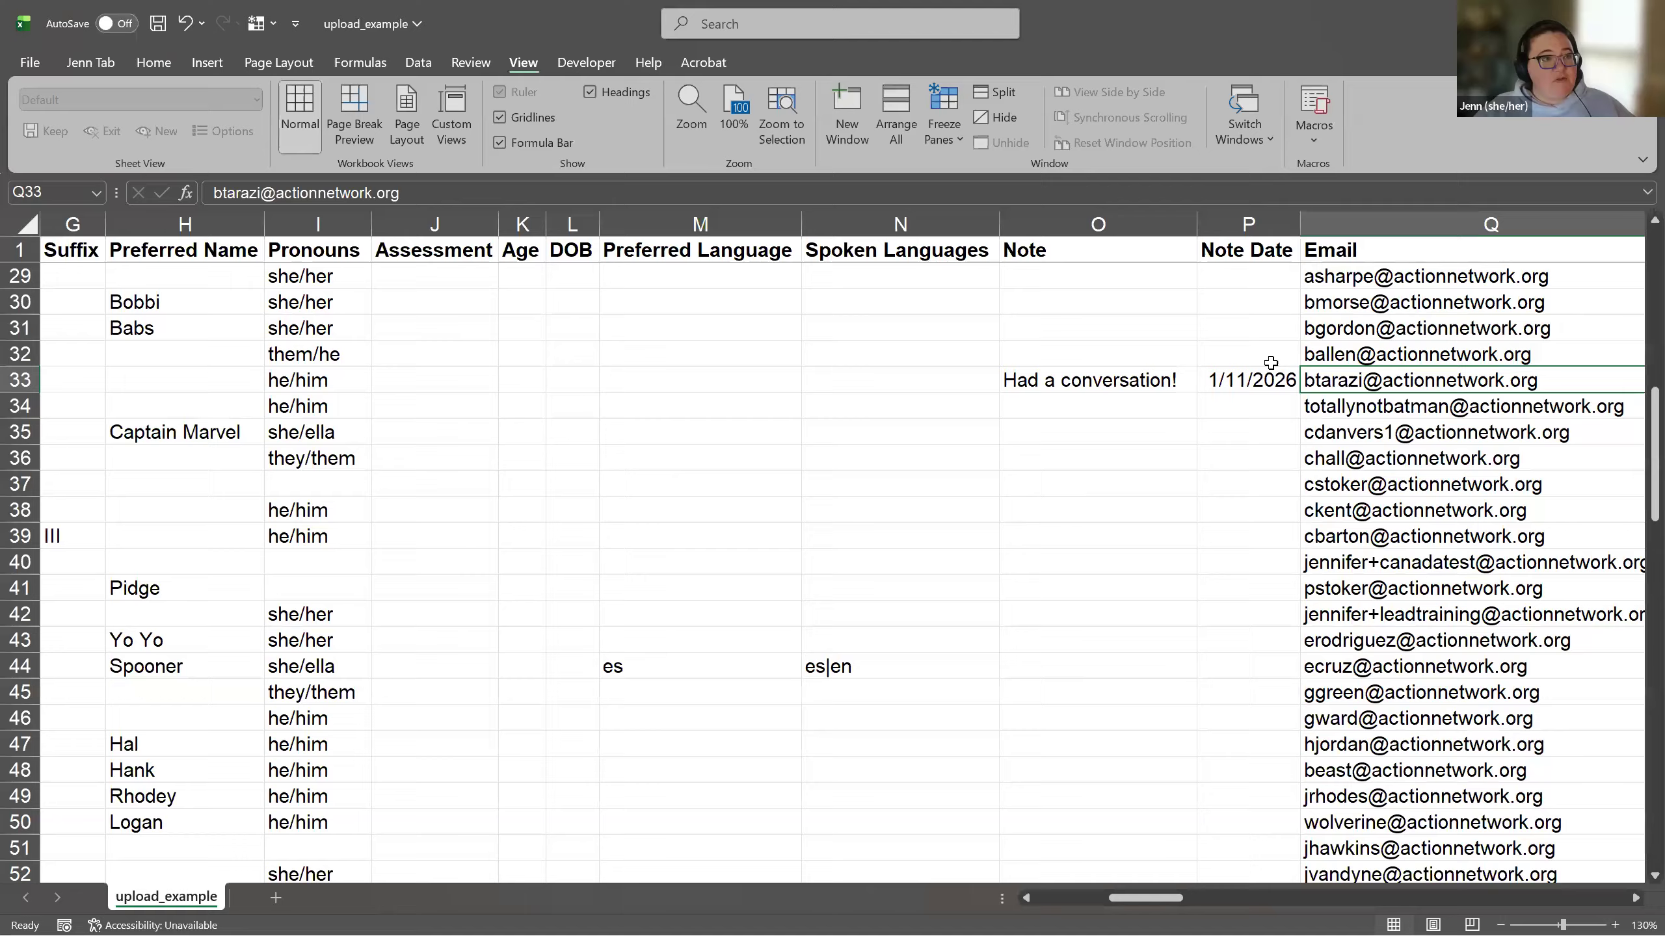
click(1271, 381)
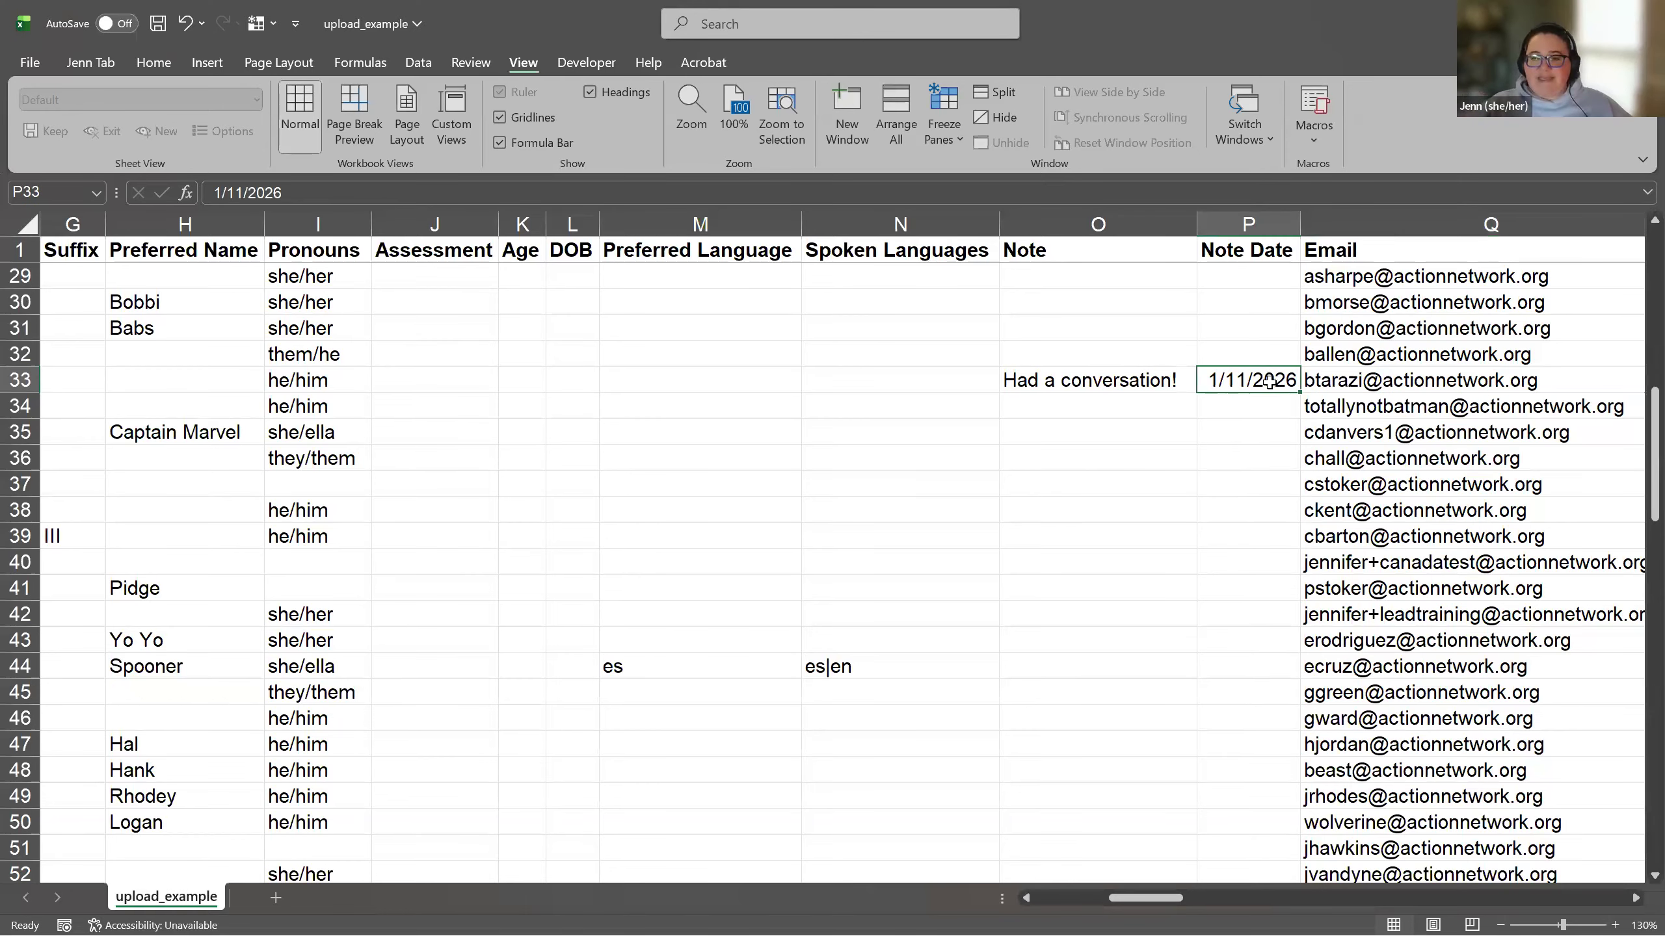
key(ctrl+s)
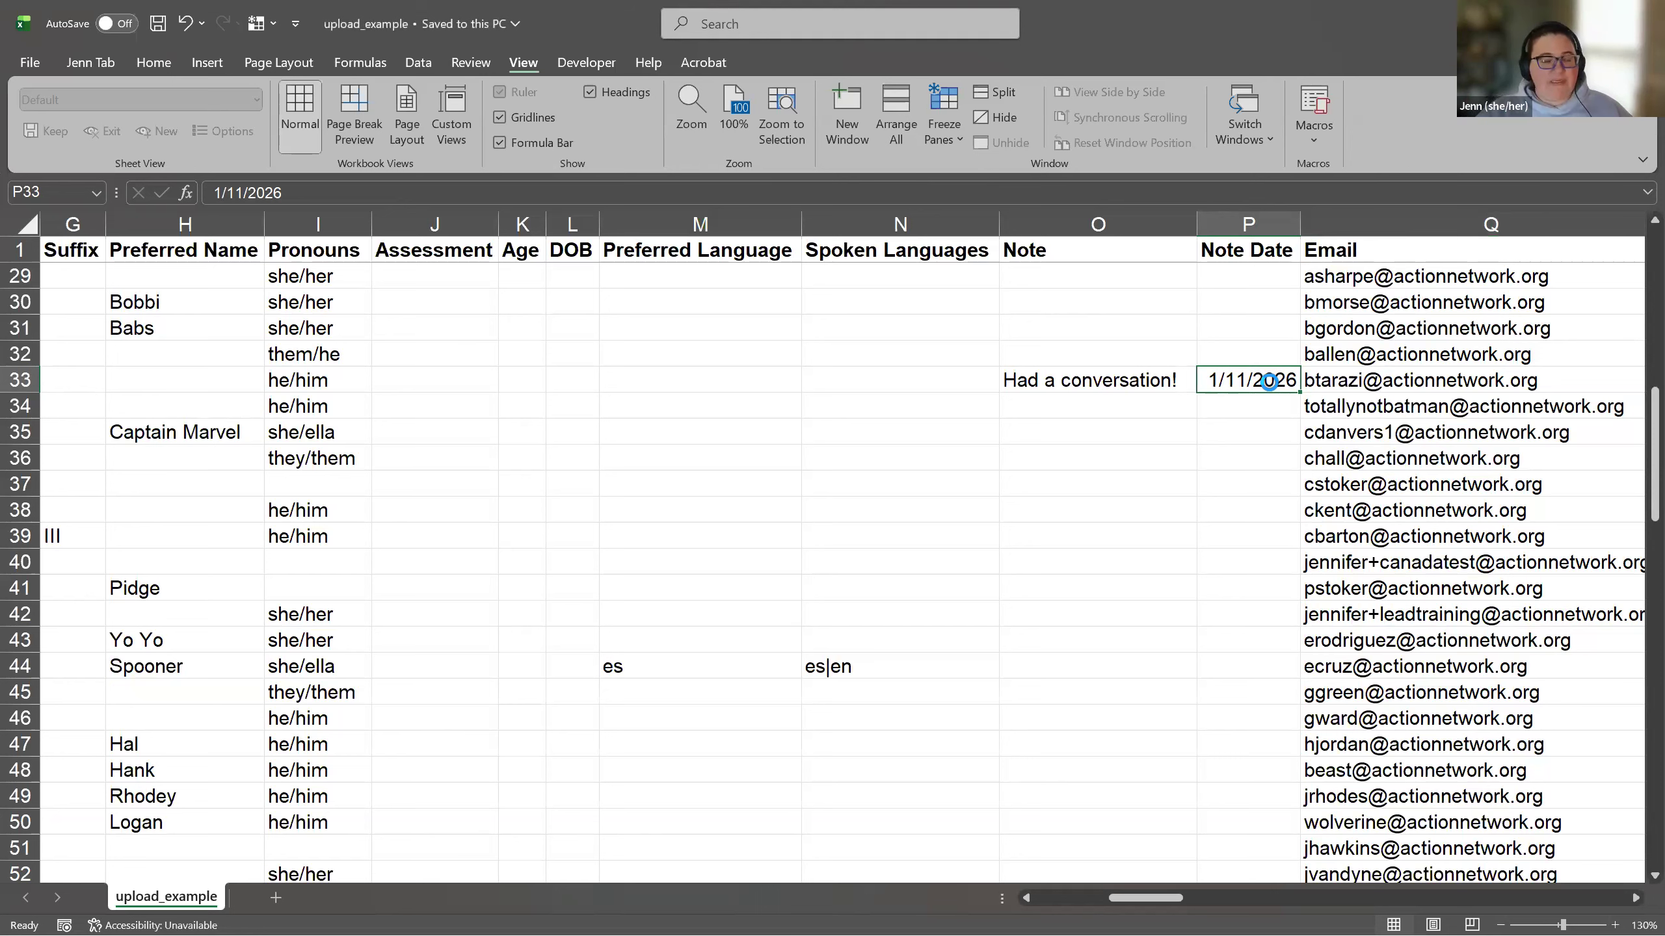
Step: Examine the Email, Email Type, Email 2 and Email 2 Type columns of the upload template
click(1405, 246)
key(Right)
key(Right)
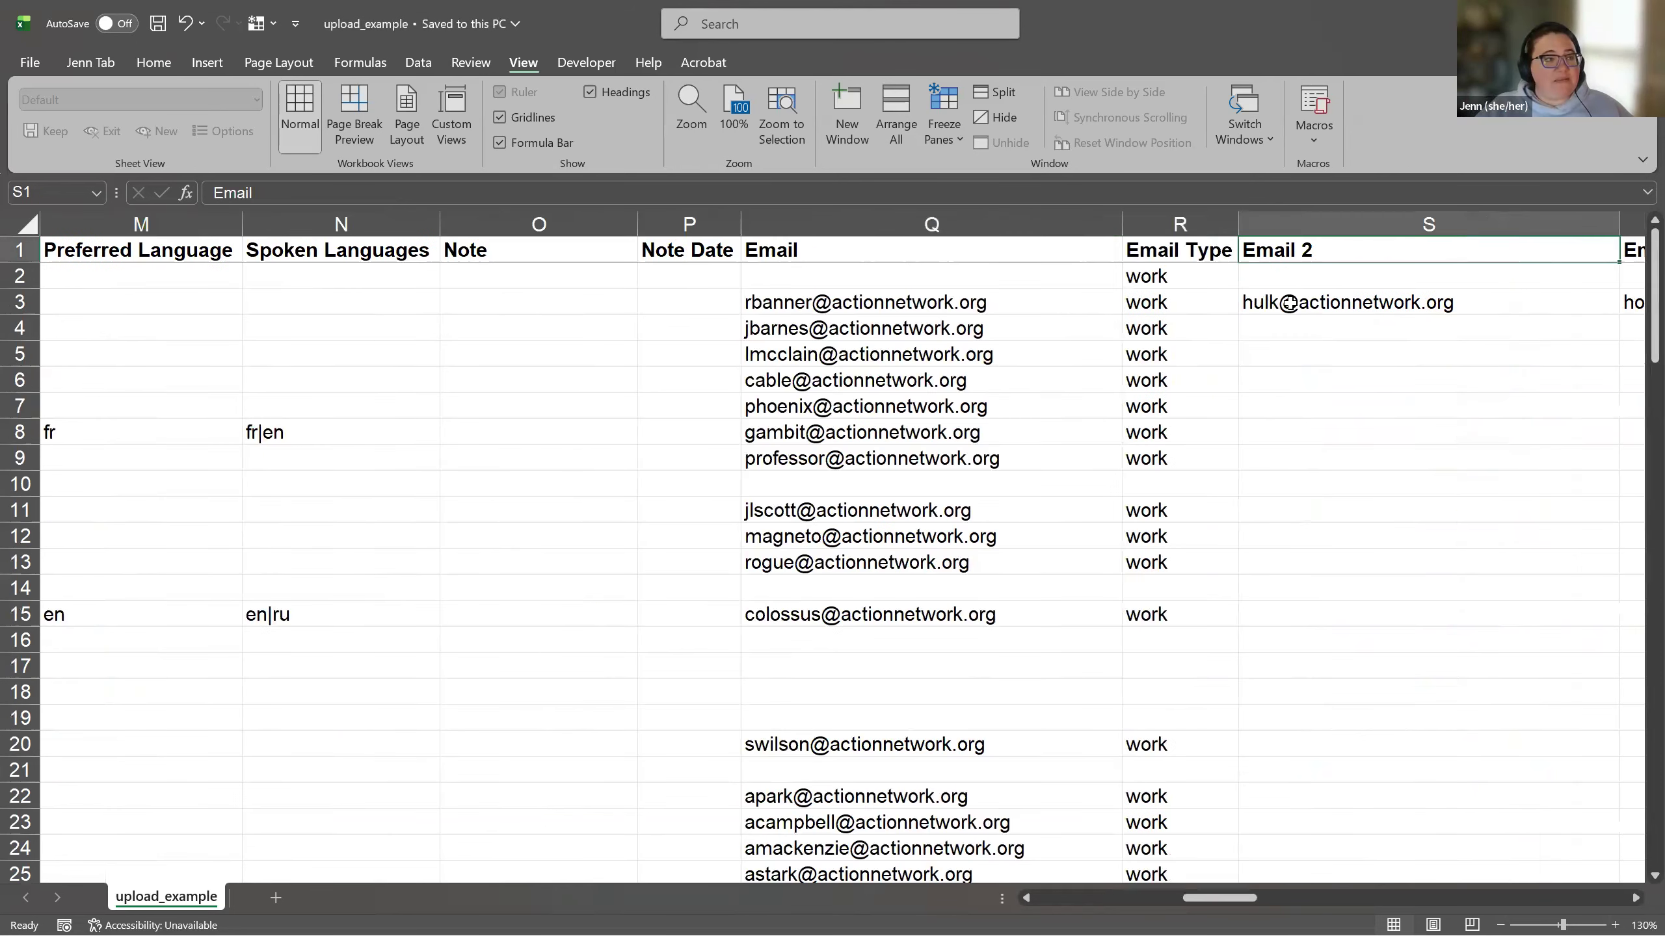
key(Right)
click(627, 248)
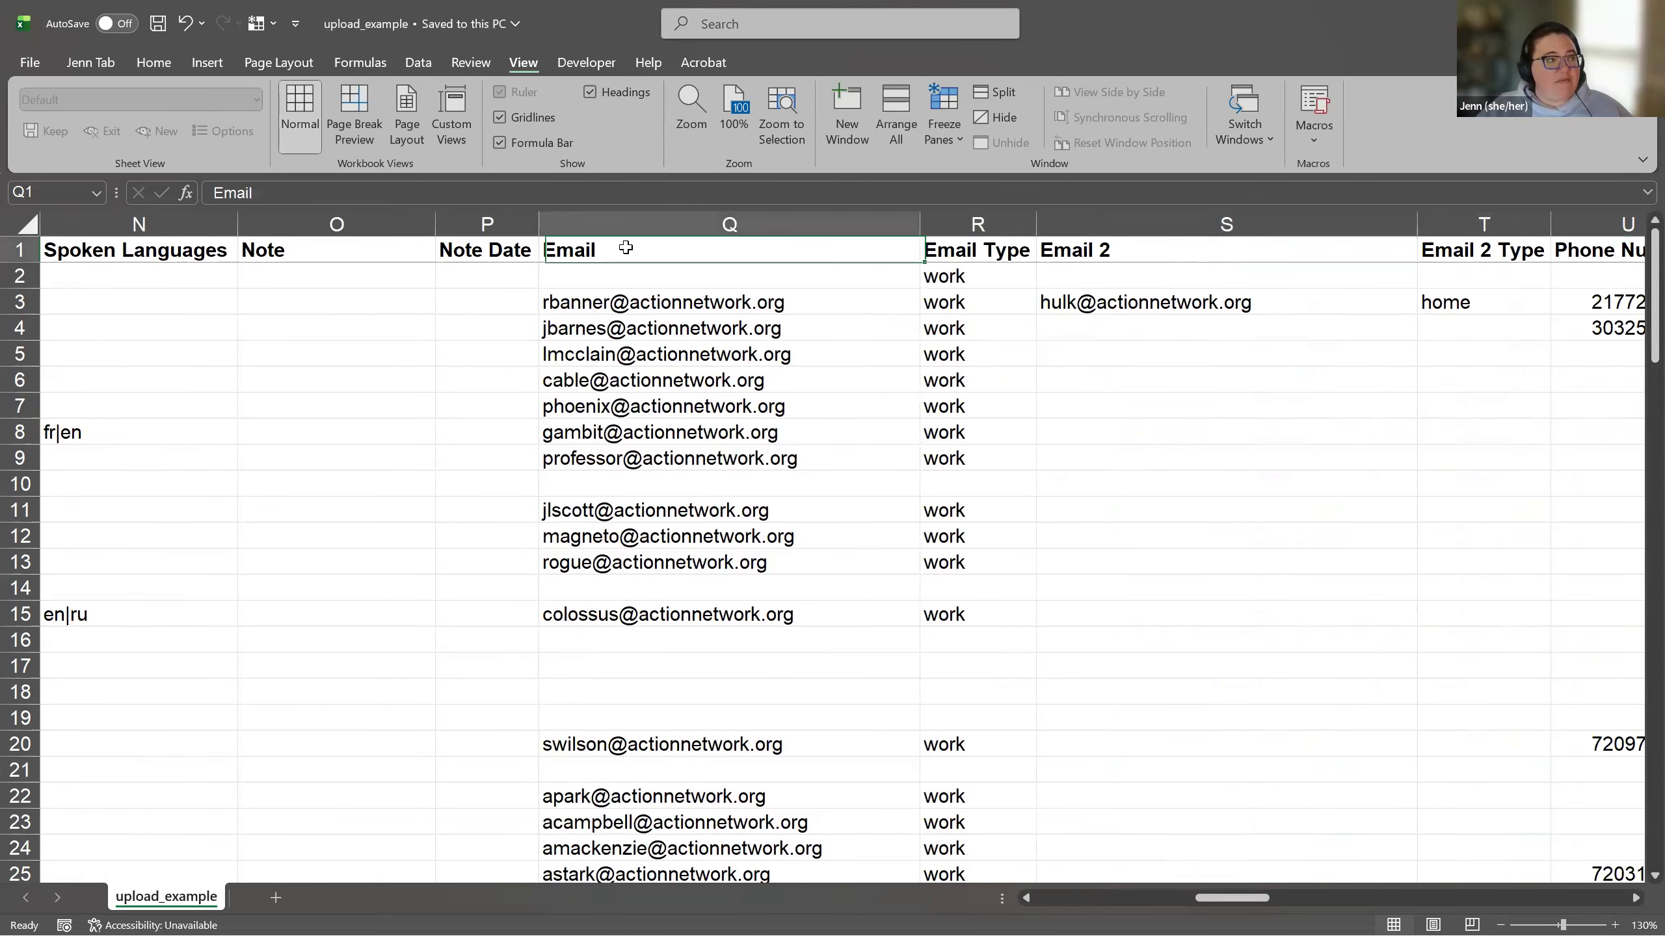
click(982, 255)
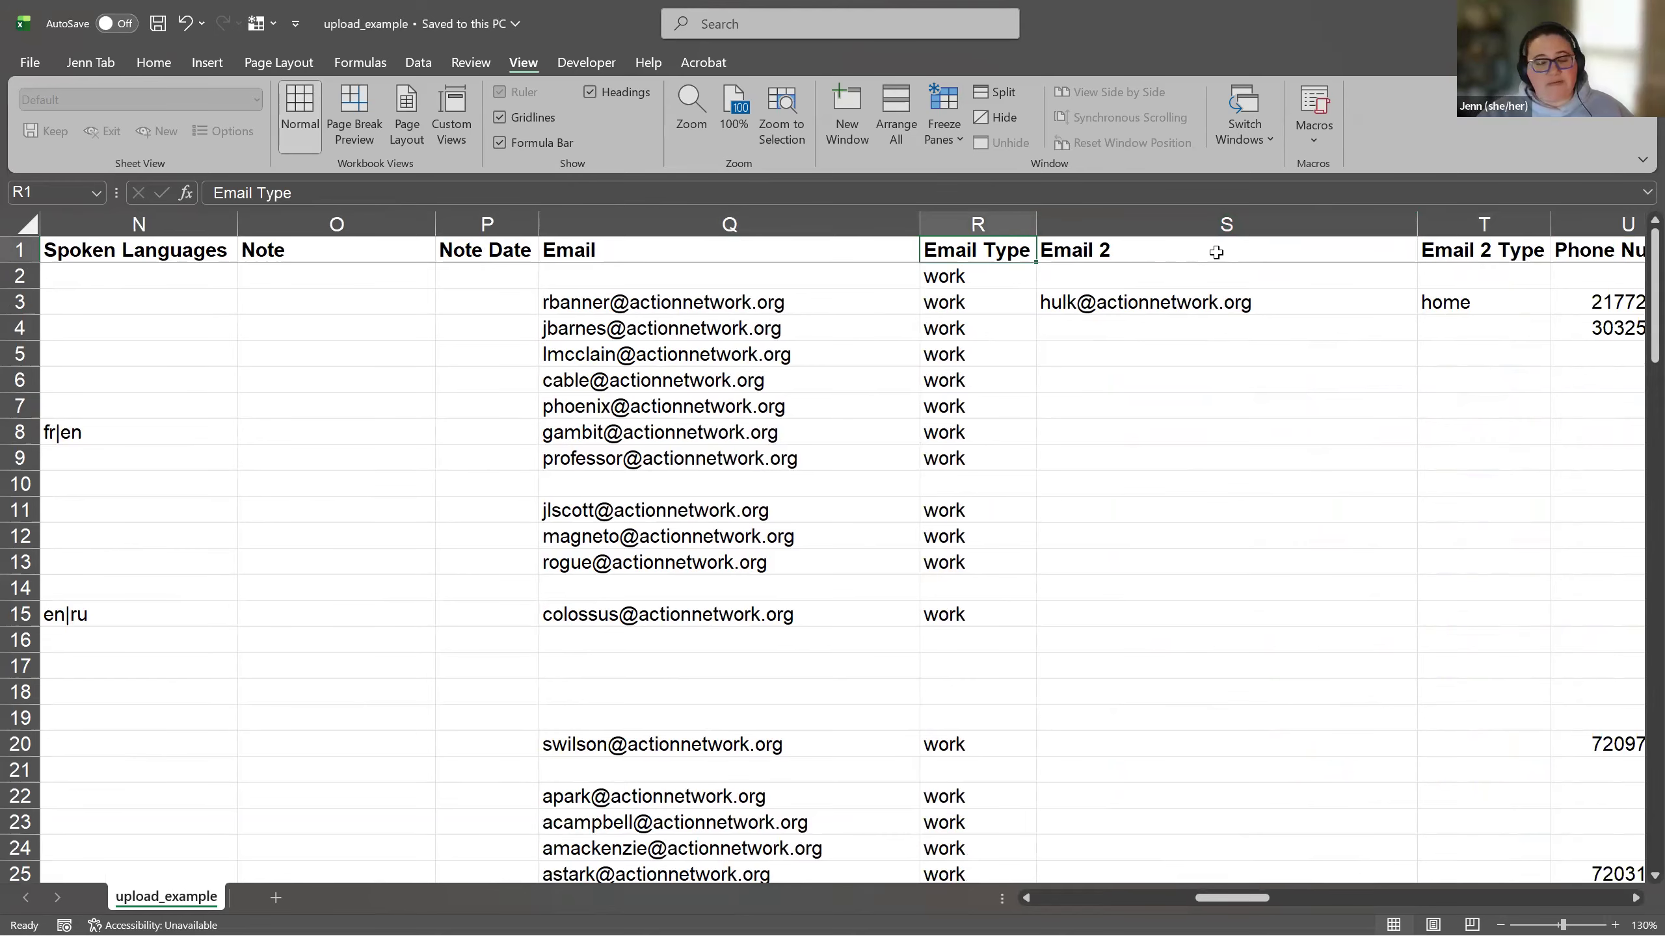
click(1227, 229)
key(Right)
click(1478, 537)
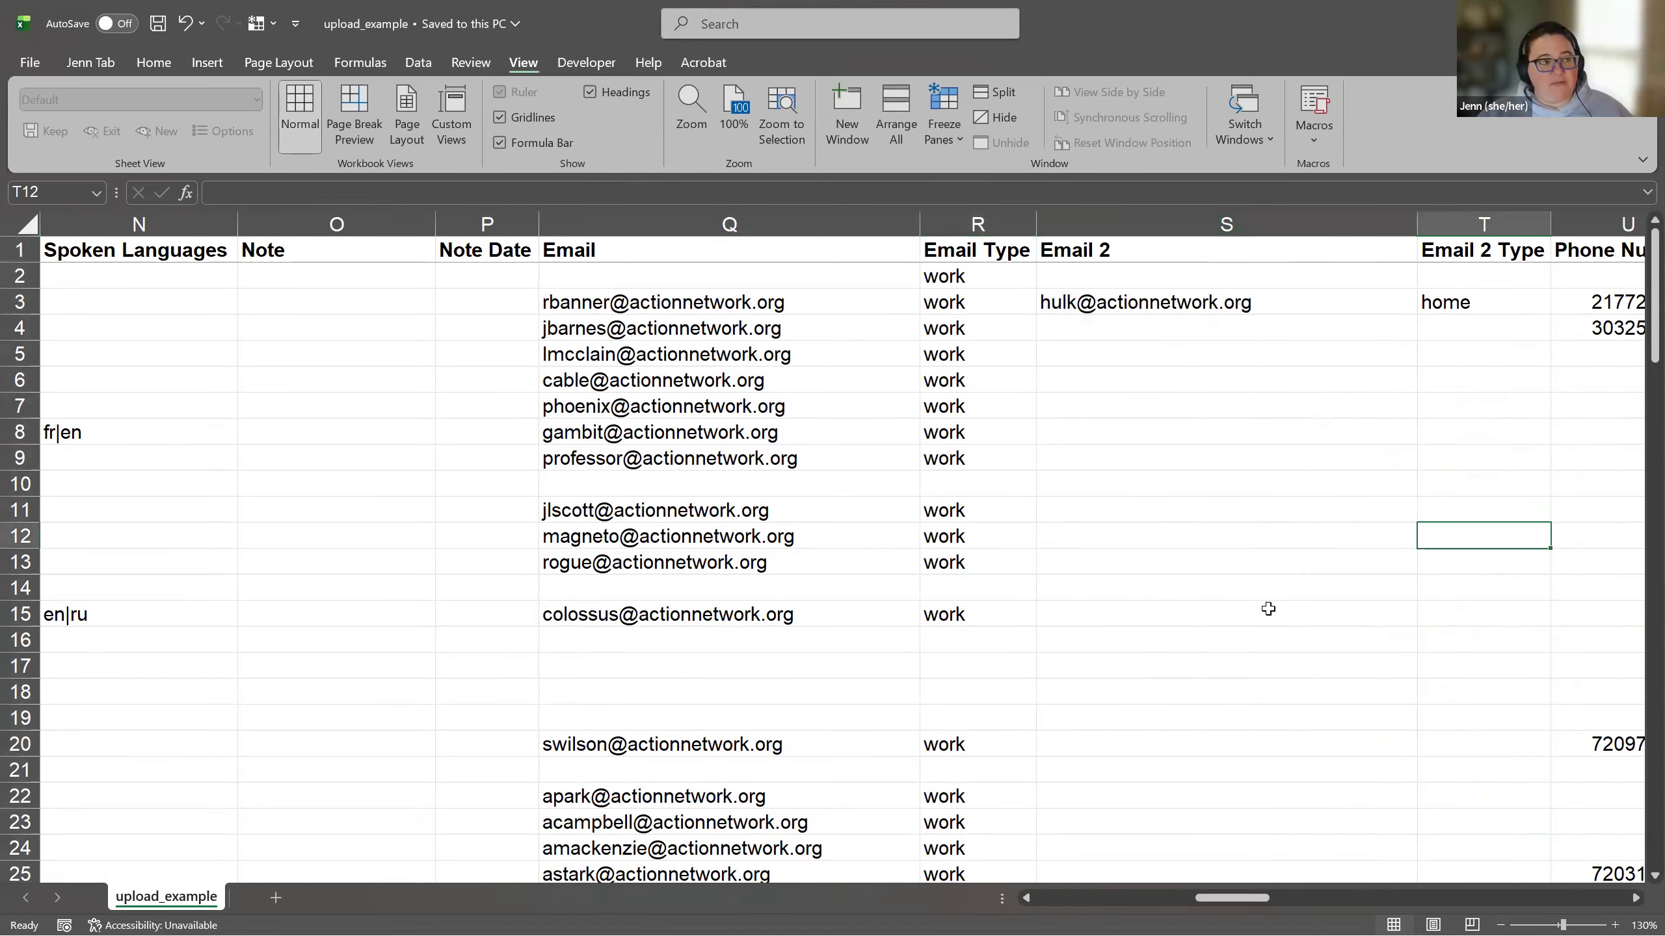
Step: Review the Email Type entries down the sheet and compare the two emails and their types in row 58
click(993, 212)
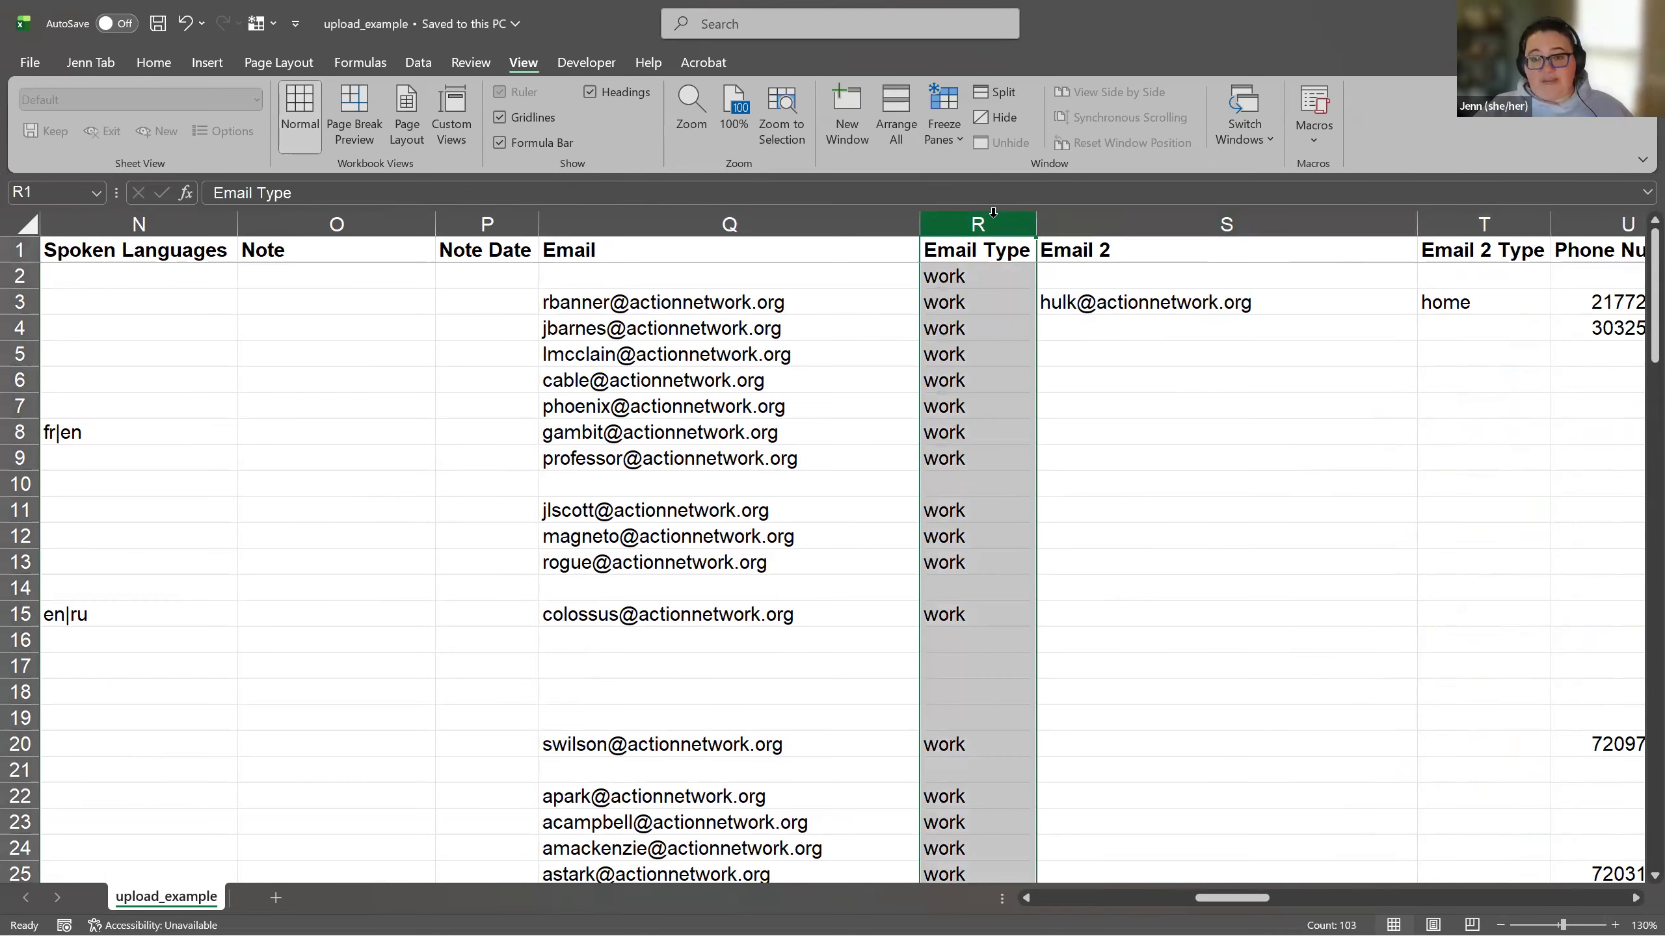
scroll(1137, 494, down, 1)
click(1154, 510)
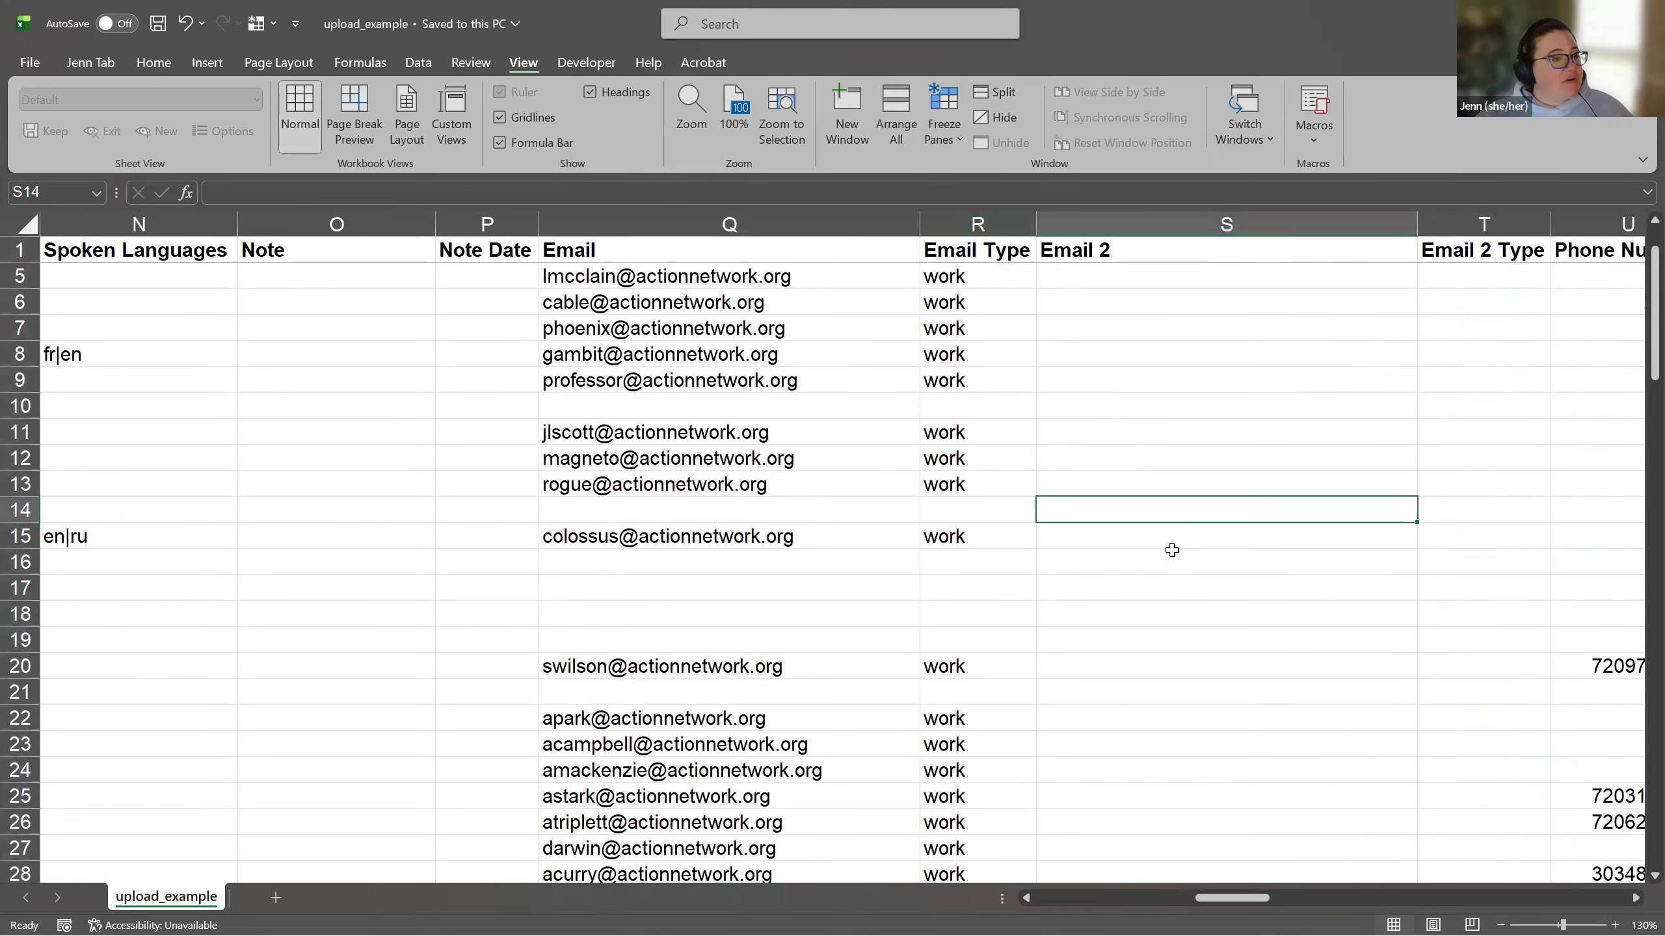
scroll(1172, 555, down, 2)
scroll(1172, 556, down, 4)
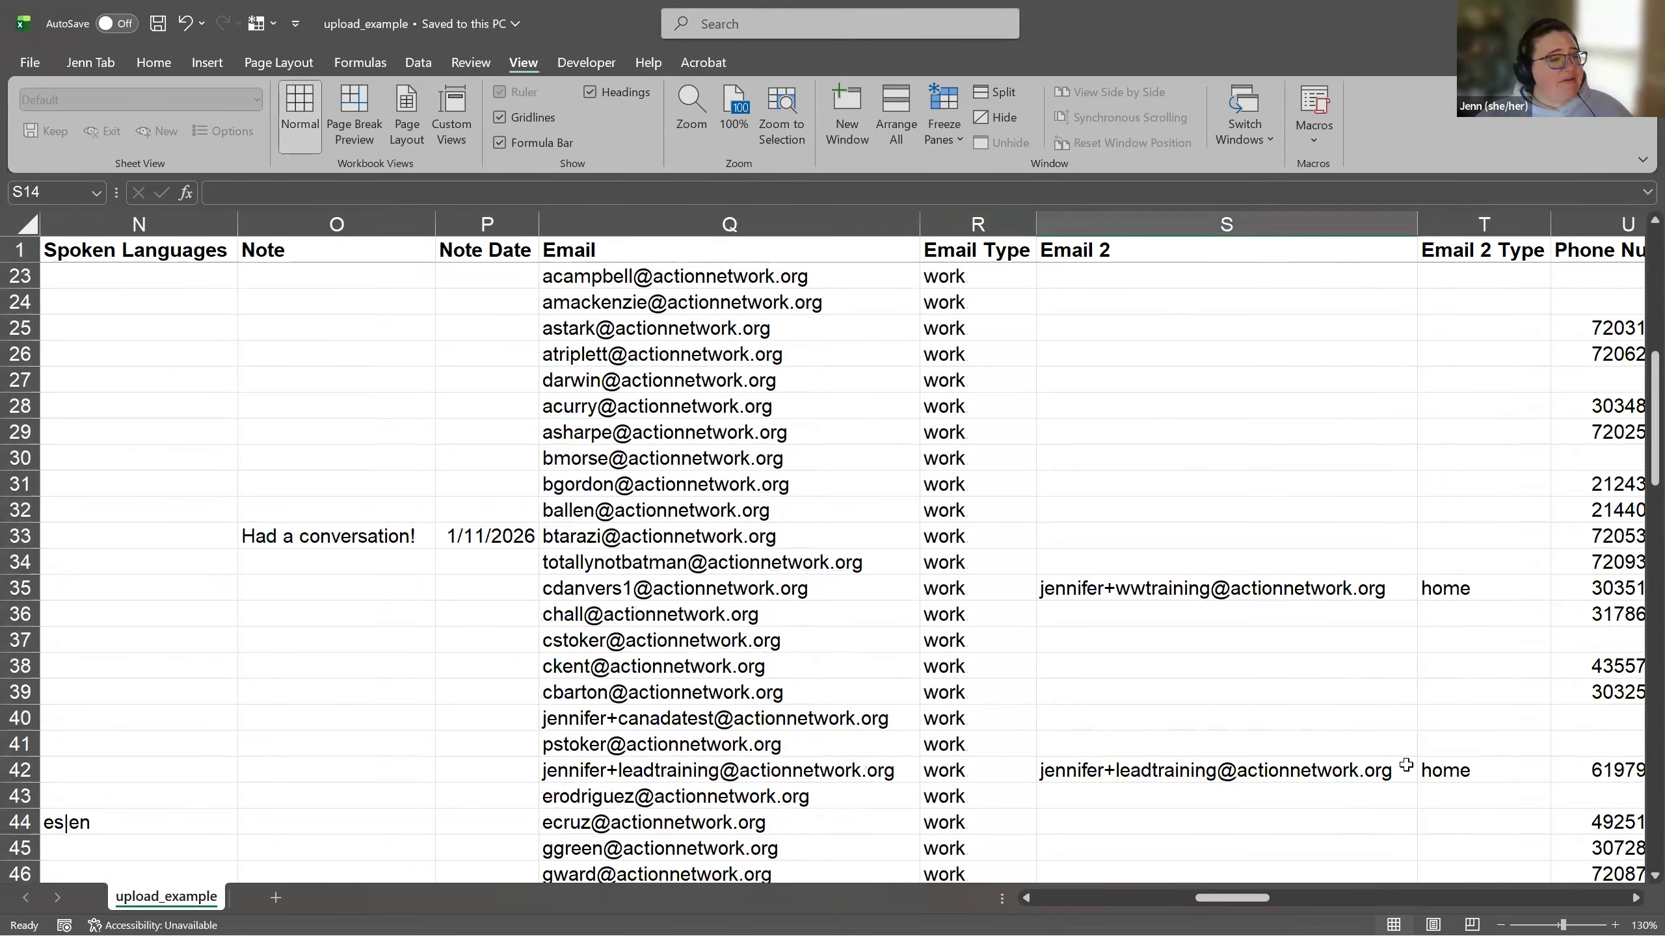
scroll(1421, 719, down, 2)
scroll(1421, 719, down, 5)
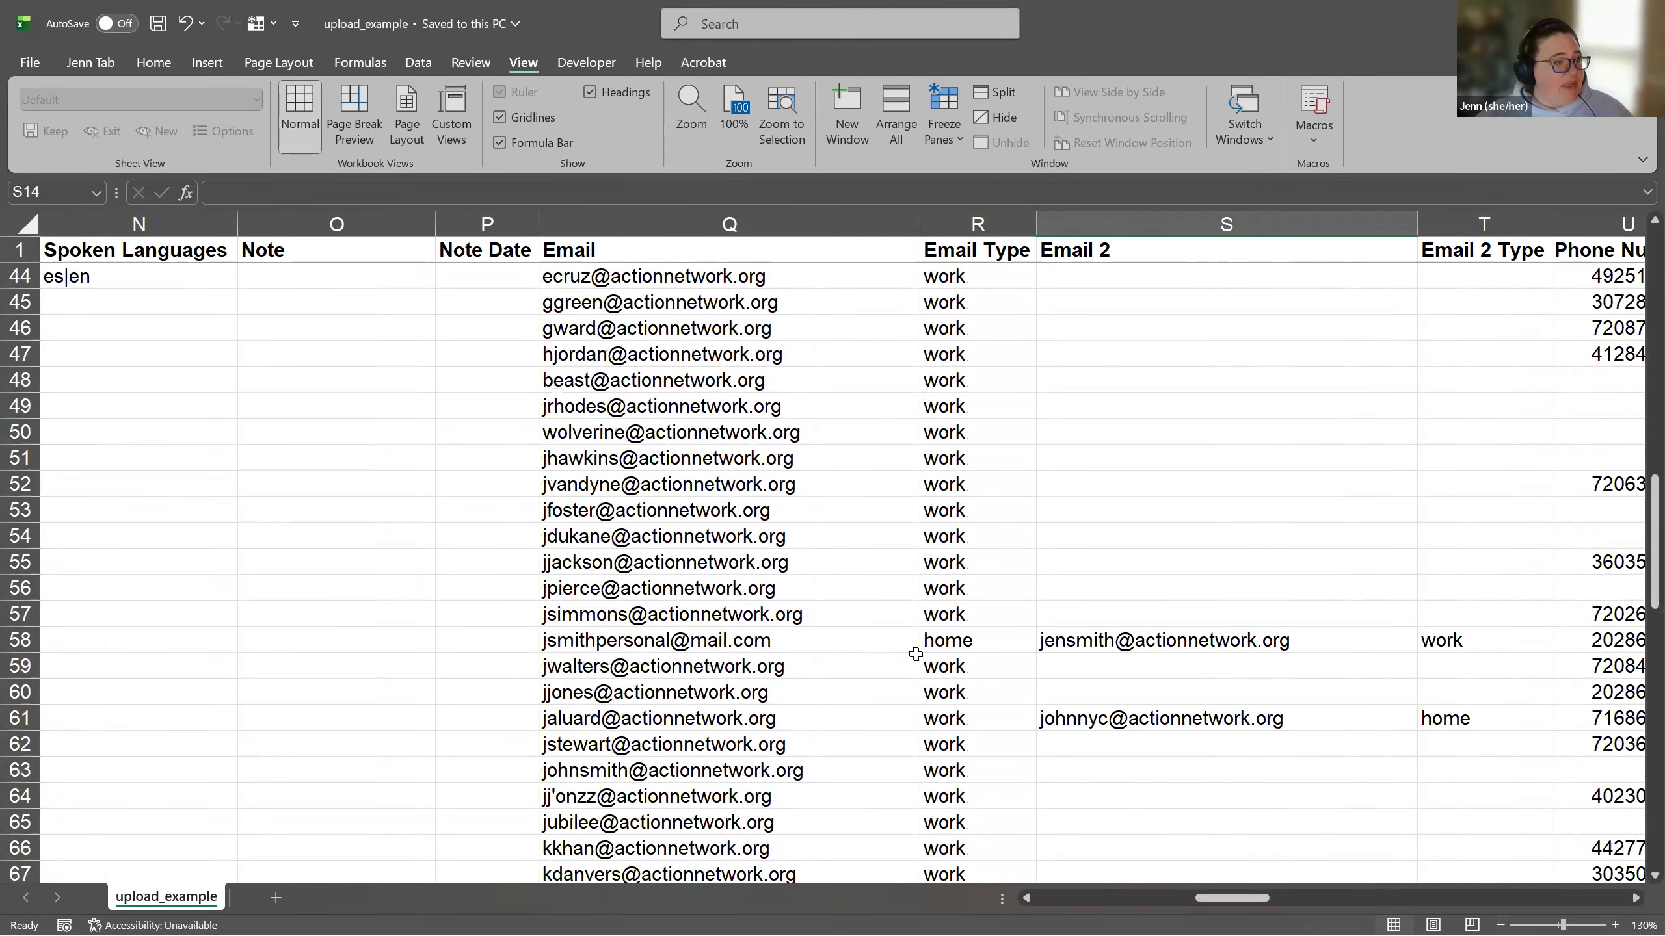
drag(576, 642, 1475, 630)
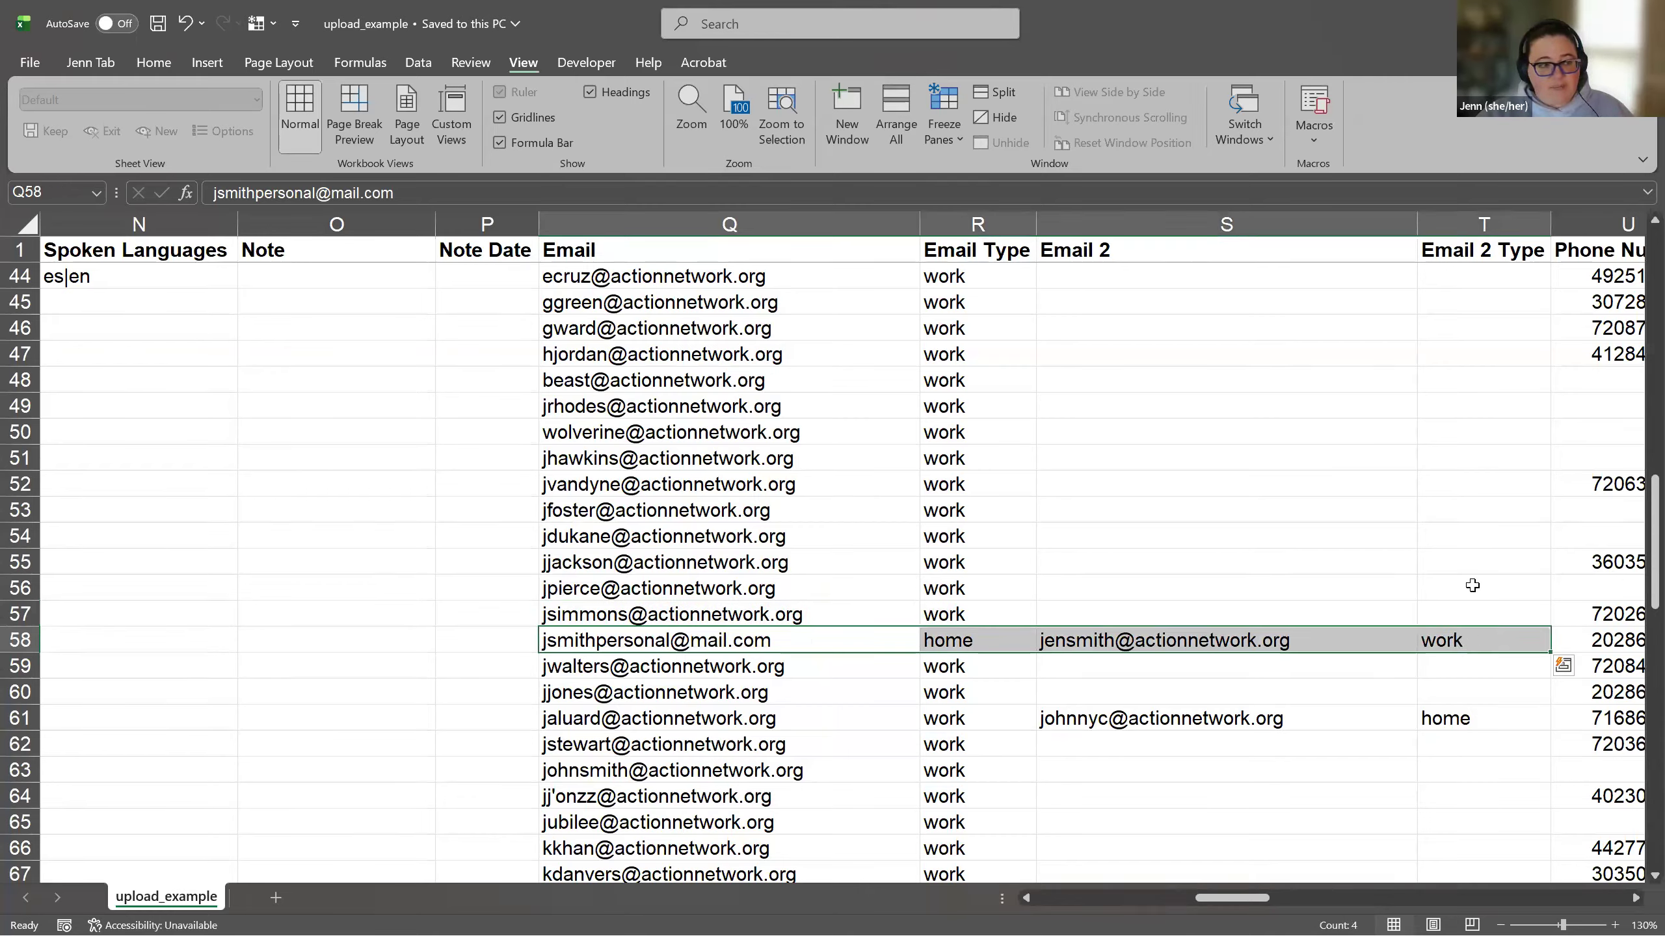
click(1472, 586)
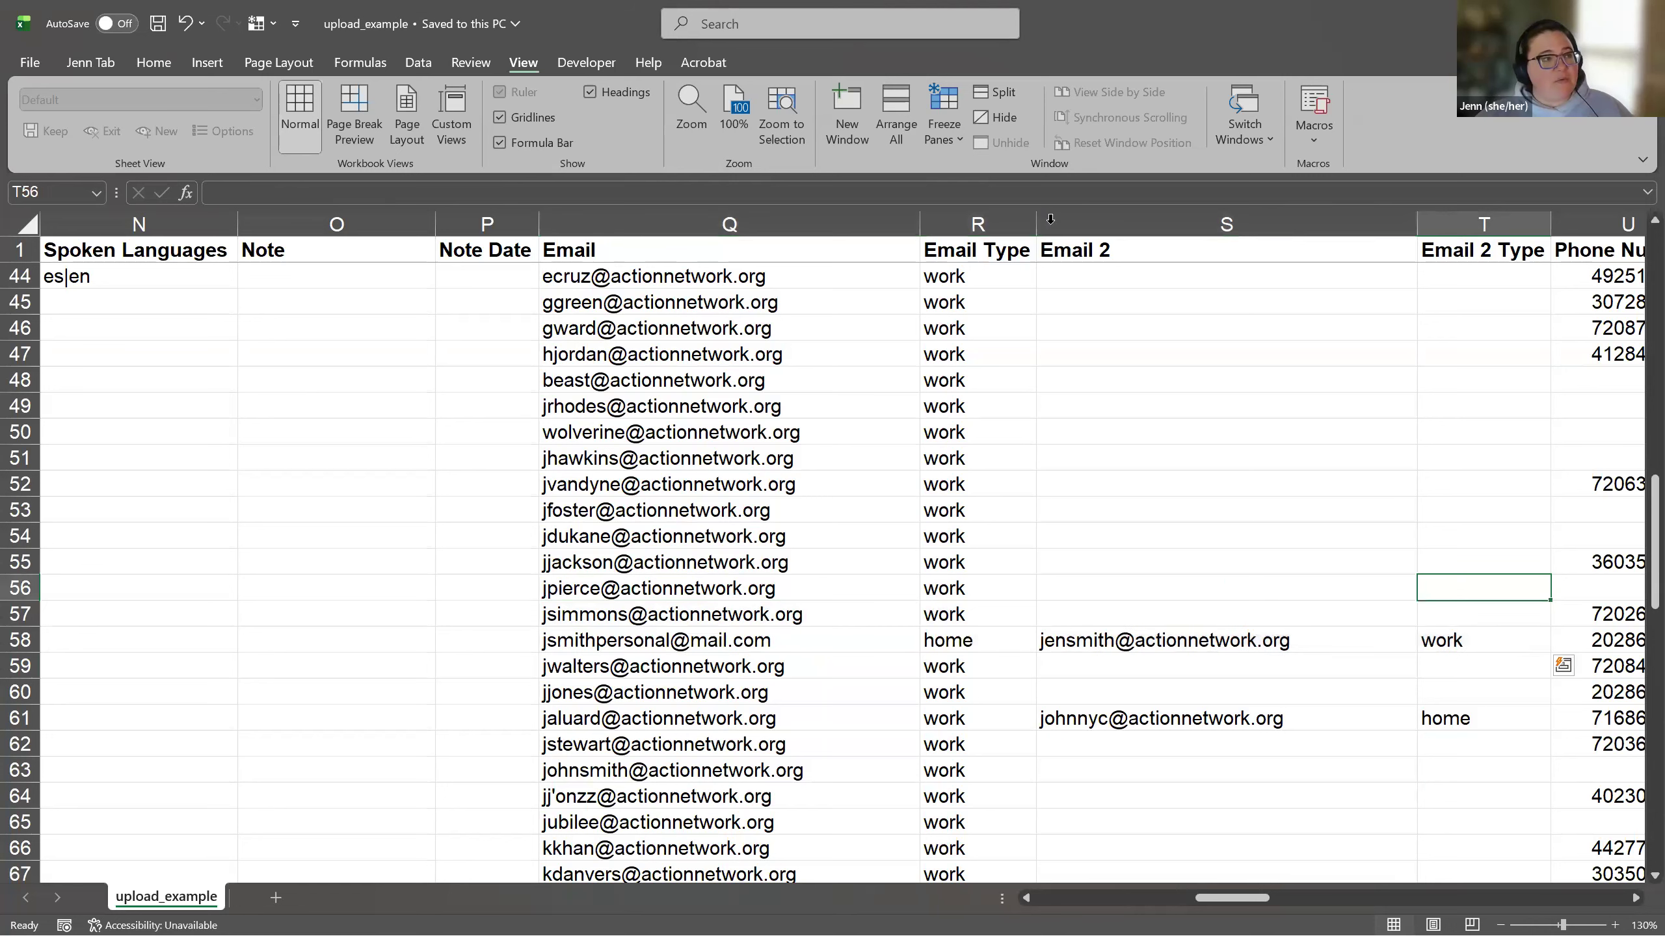
ctrl+click(977, 224)
click(1443, 438)
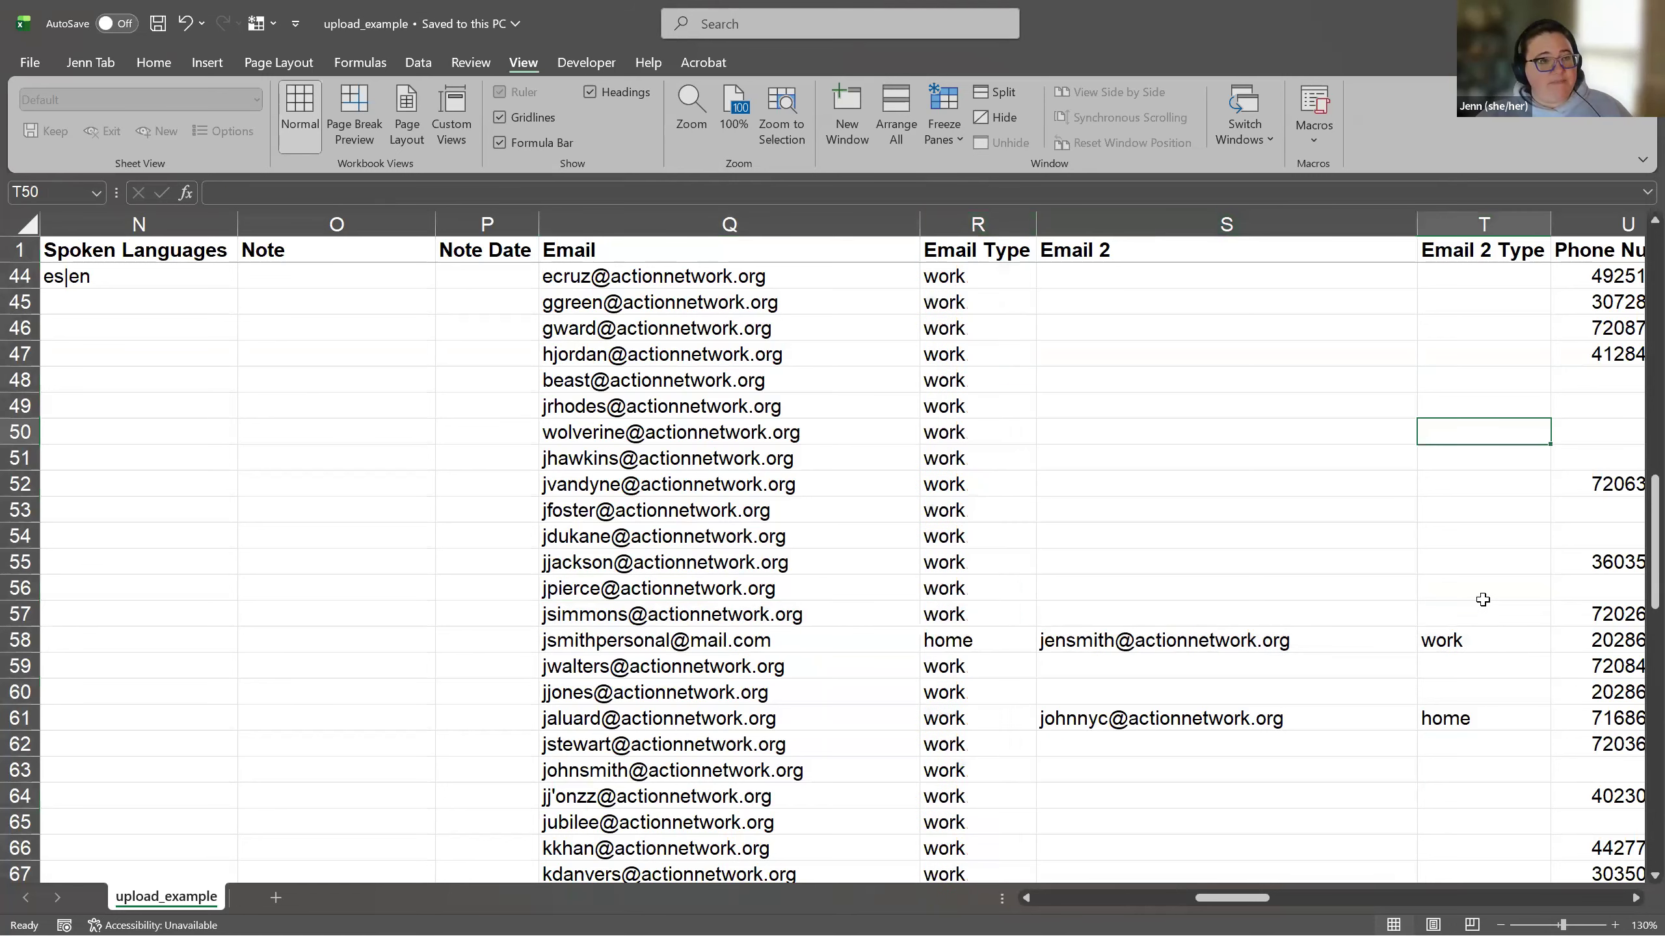
Step: Examine the Phone Number, Phone Extension and Phone Number Type columns
scroll(1479, 599, up, 10)
click(1613, 256)
scroll(1183, 247, up, 4)
scroll(1183, 247, right, 2)
key(Right)
key(Right)
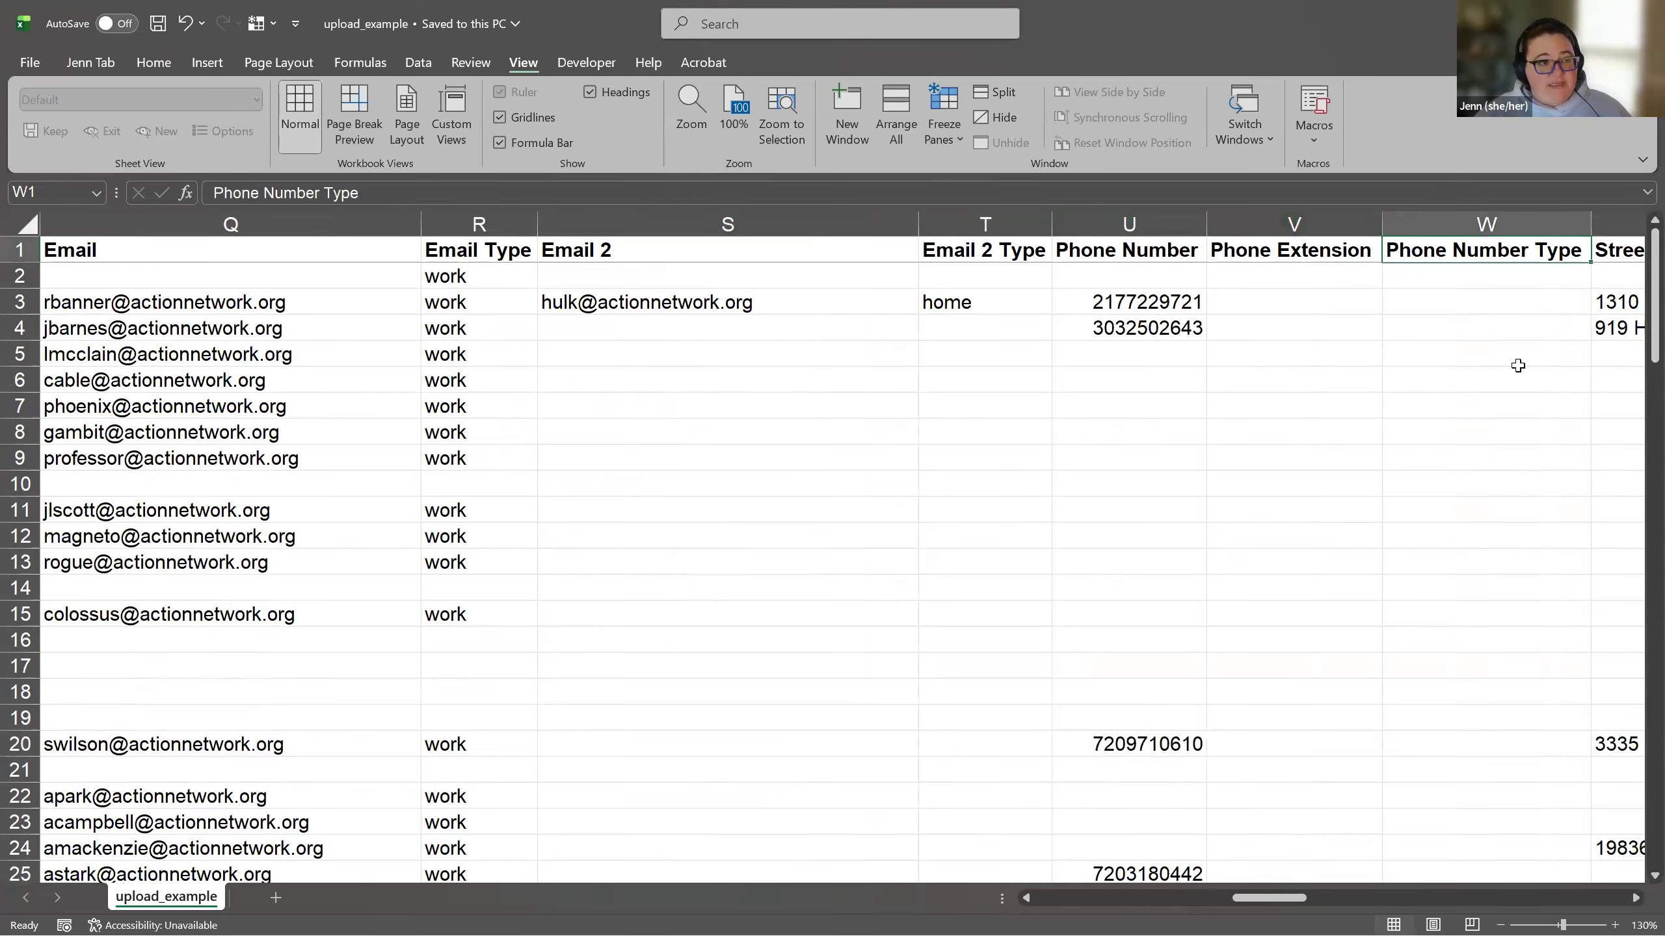
Step: Examine the address columns from Street Address to Address Type, including the mailing address in row 95
key(Right)
key(Right)
key(Right)
key(Right)
key(Right)
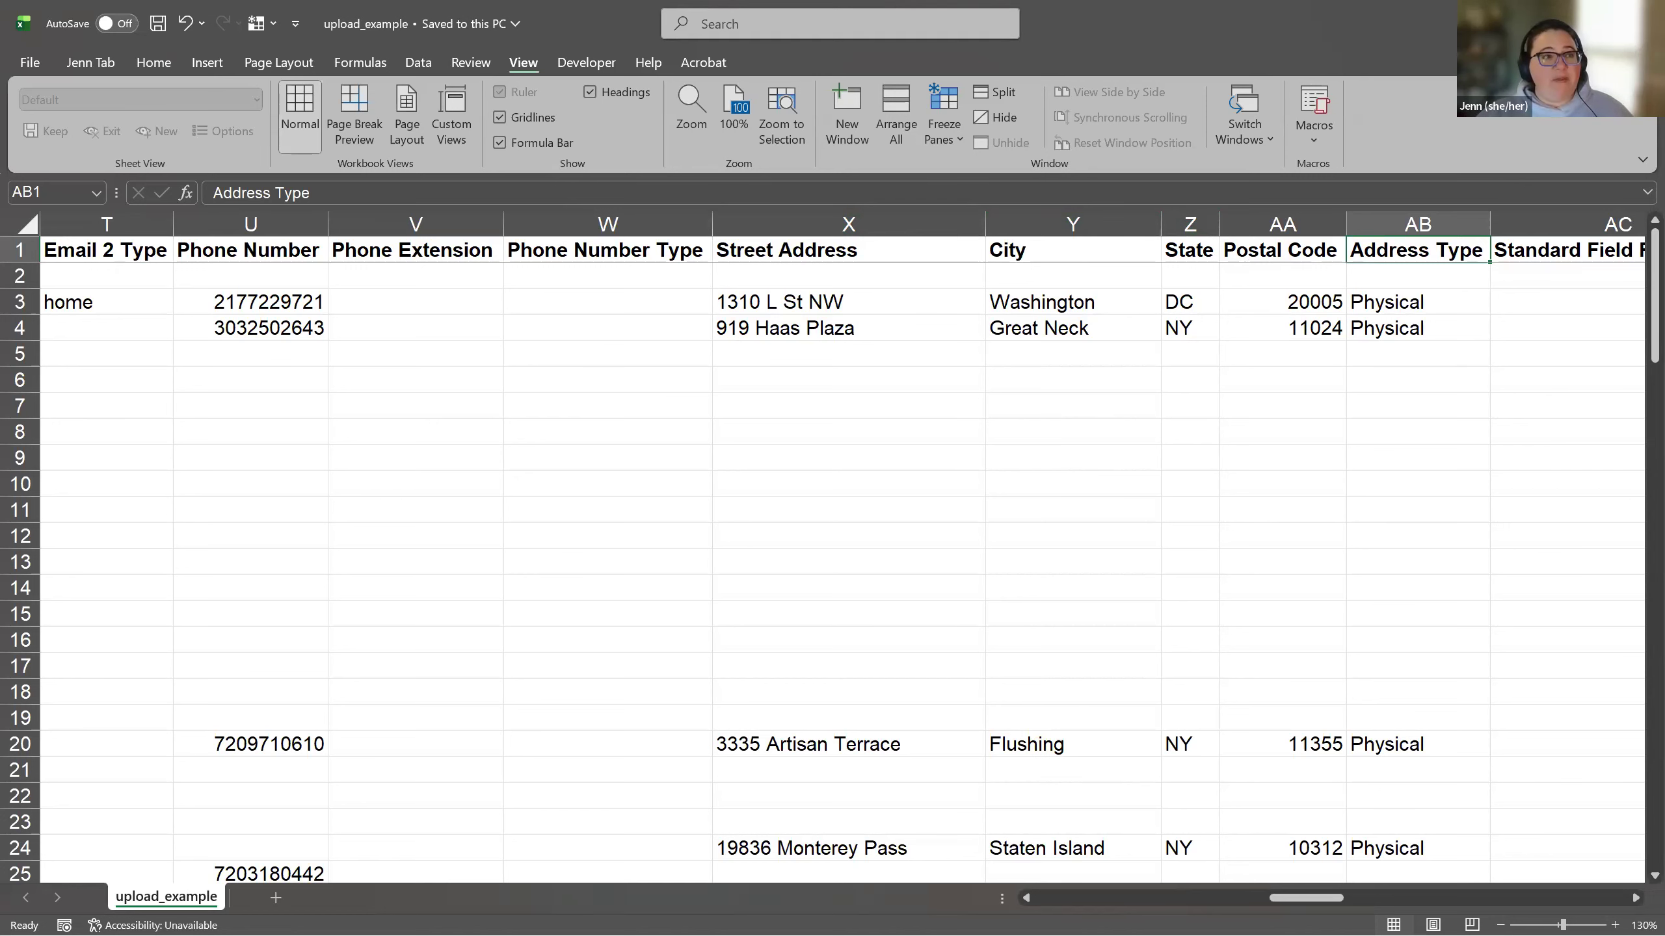
drag(1649, 358, 1633, 774)
click(1375, 820)
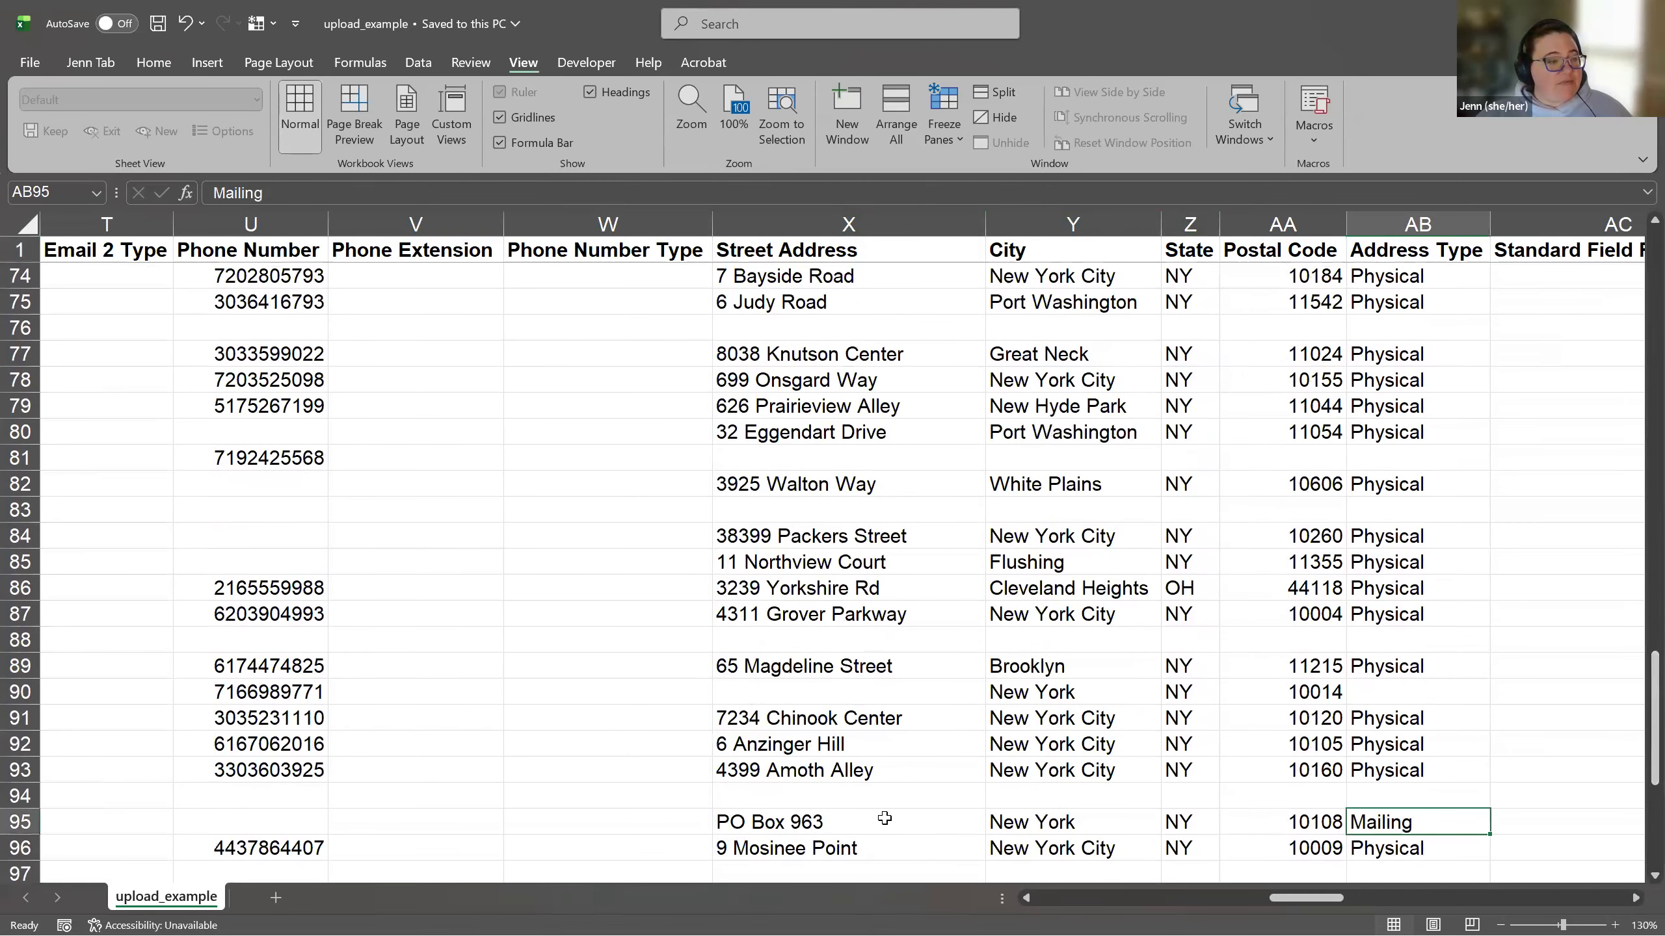
drag(885, 818, 1428, 825)
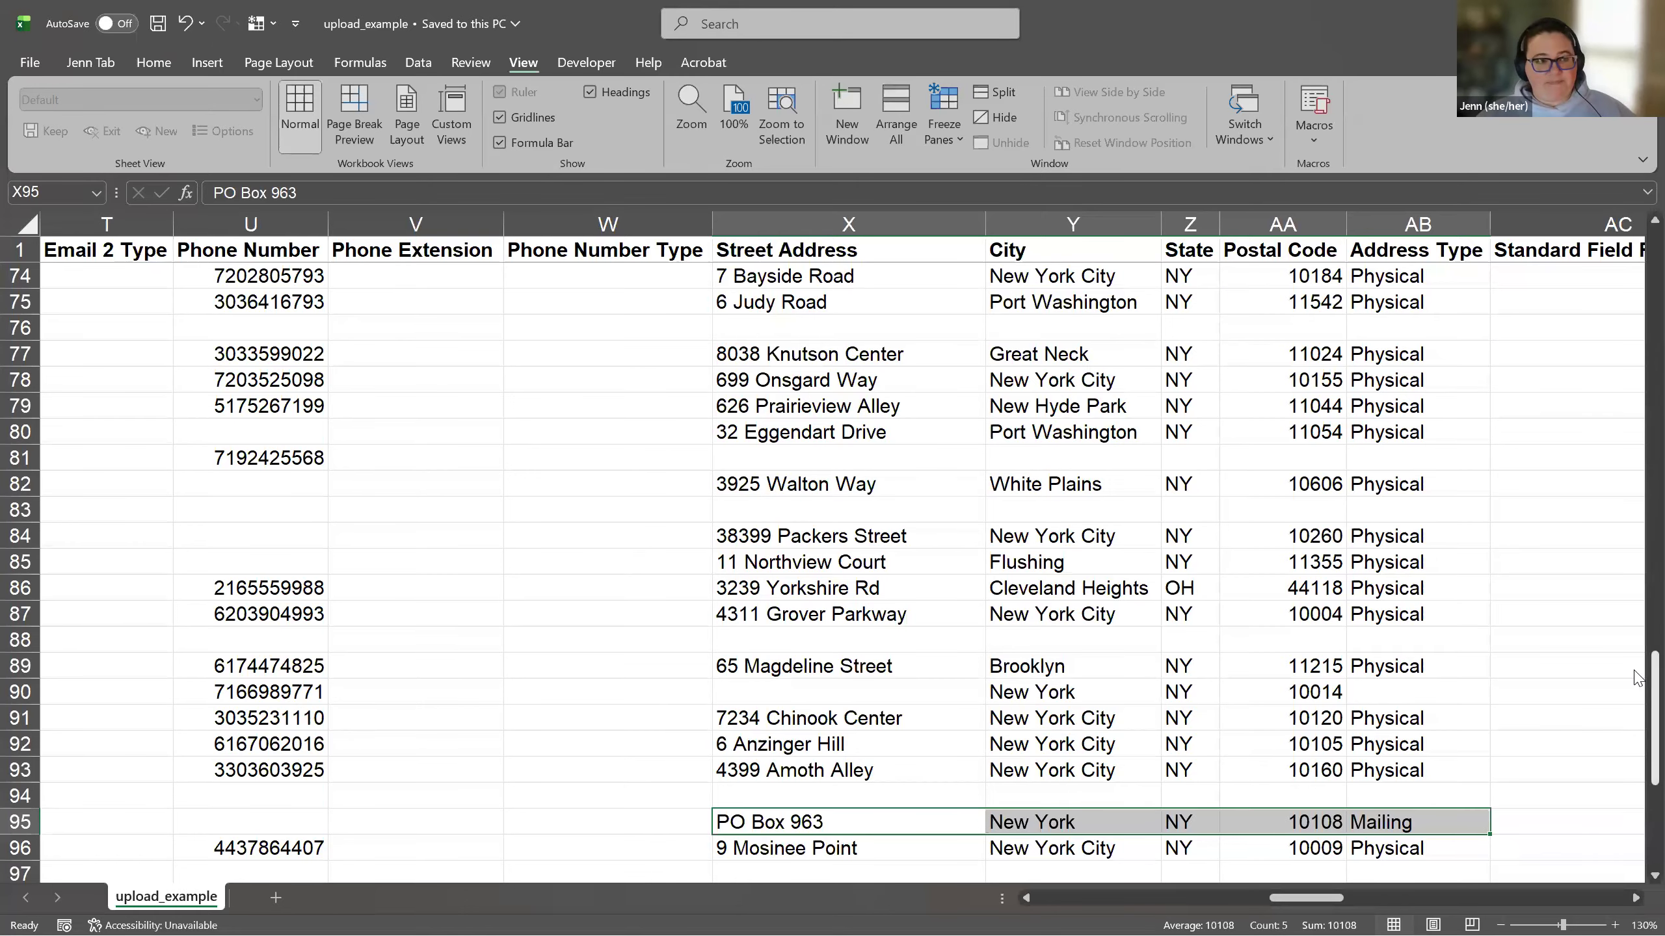
Step: Examine the Standard Field Response, Notes Field Response and Notes Field Note Content columns
scroll(1640, 315, up, 20)
click(1606, 279)
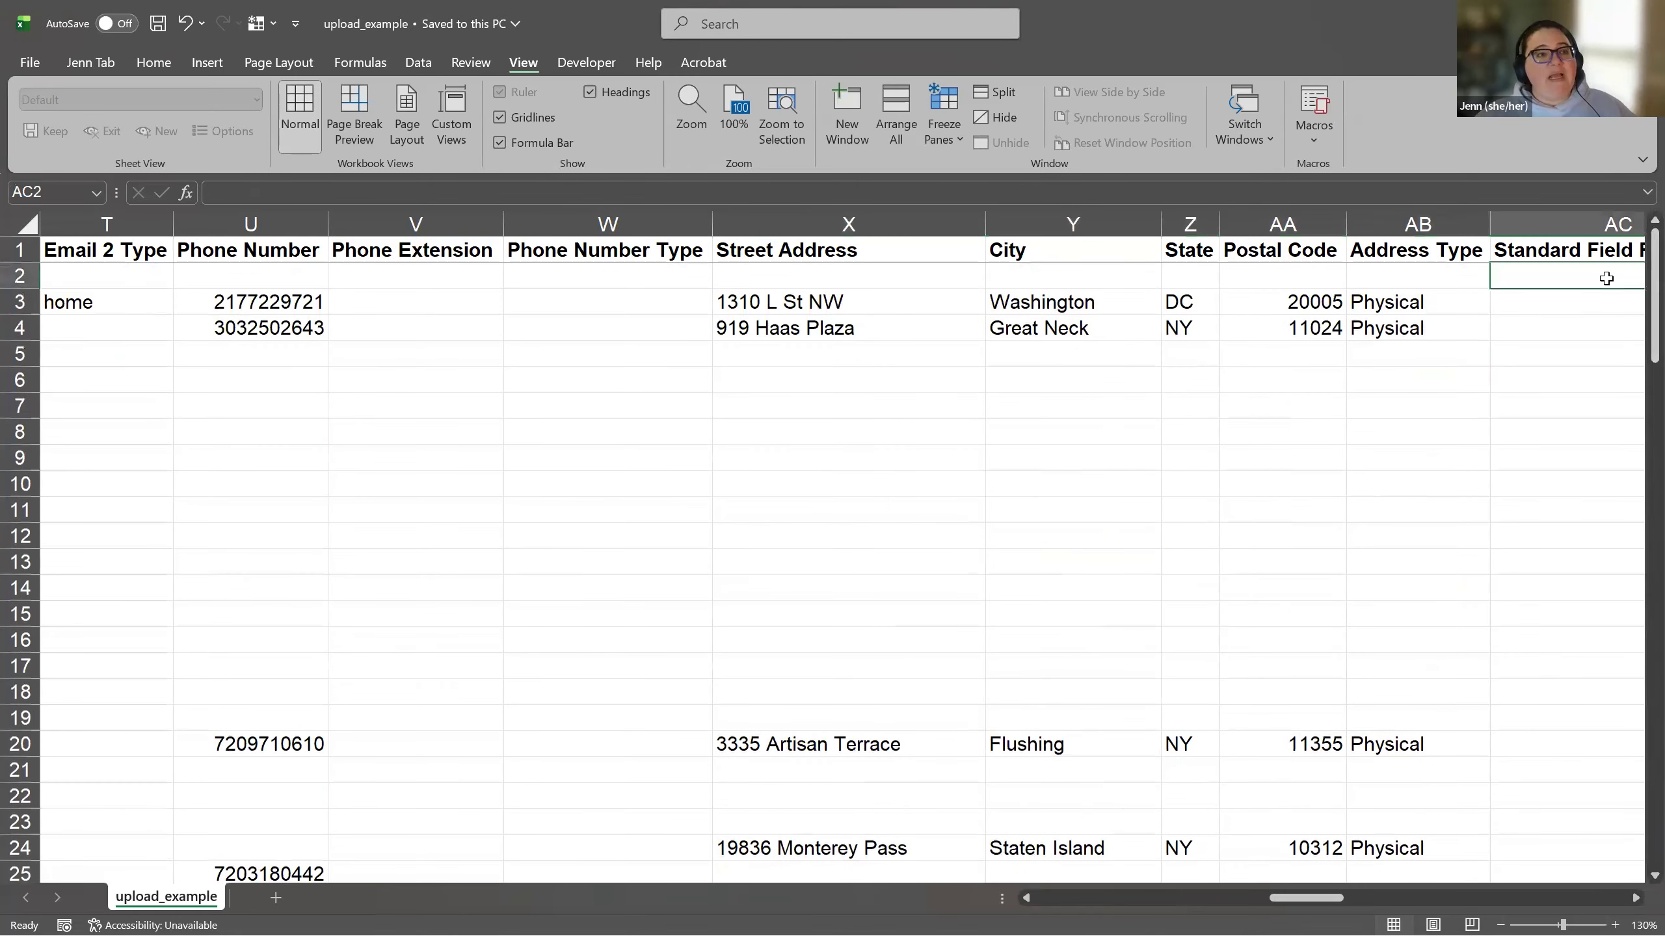
key(Right)
key(Right)
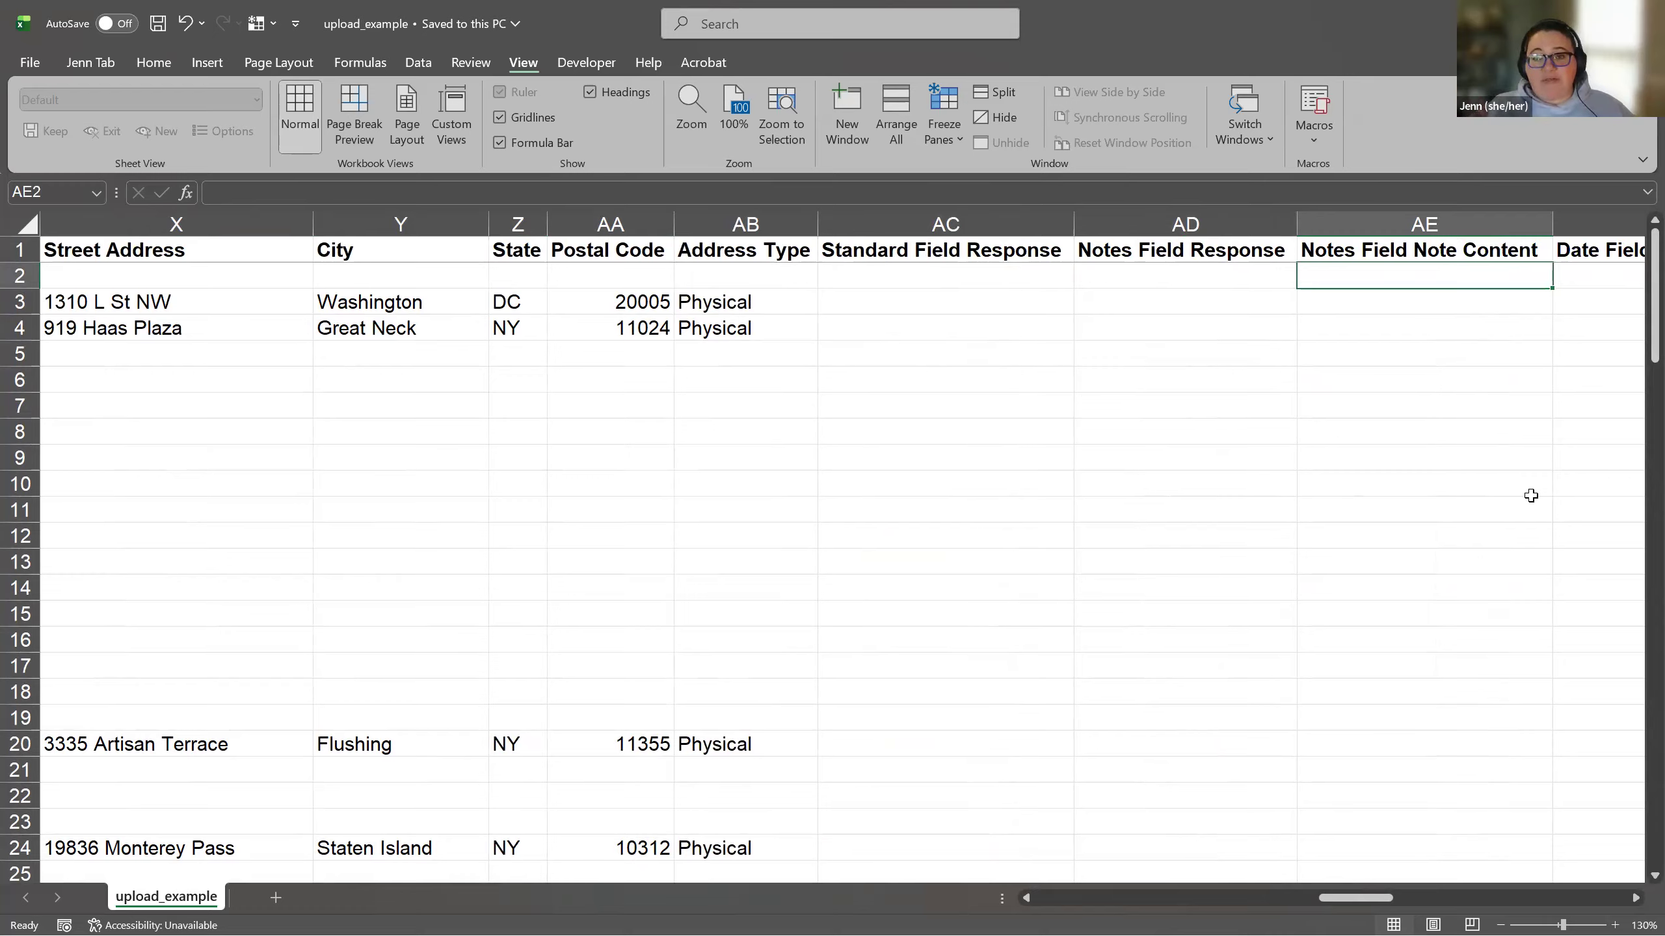
click(985, 216)
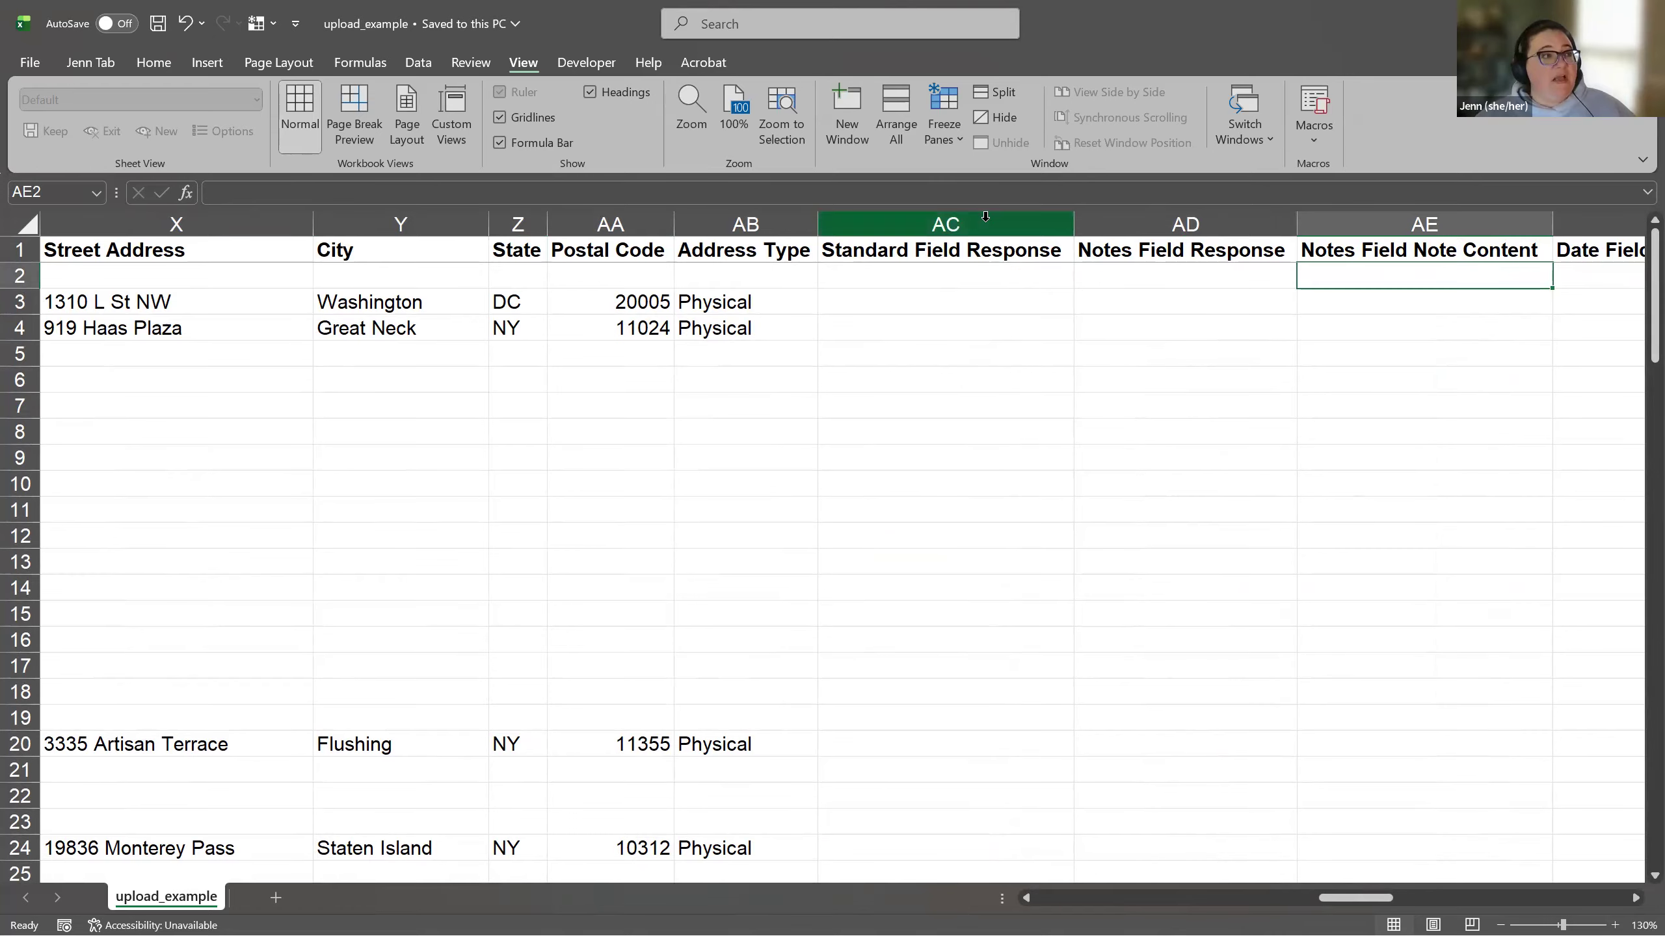
click(983, 248)
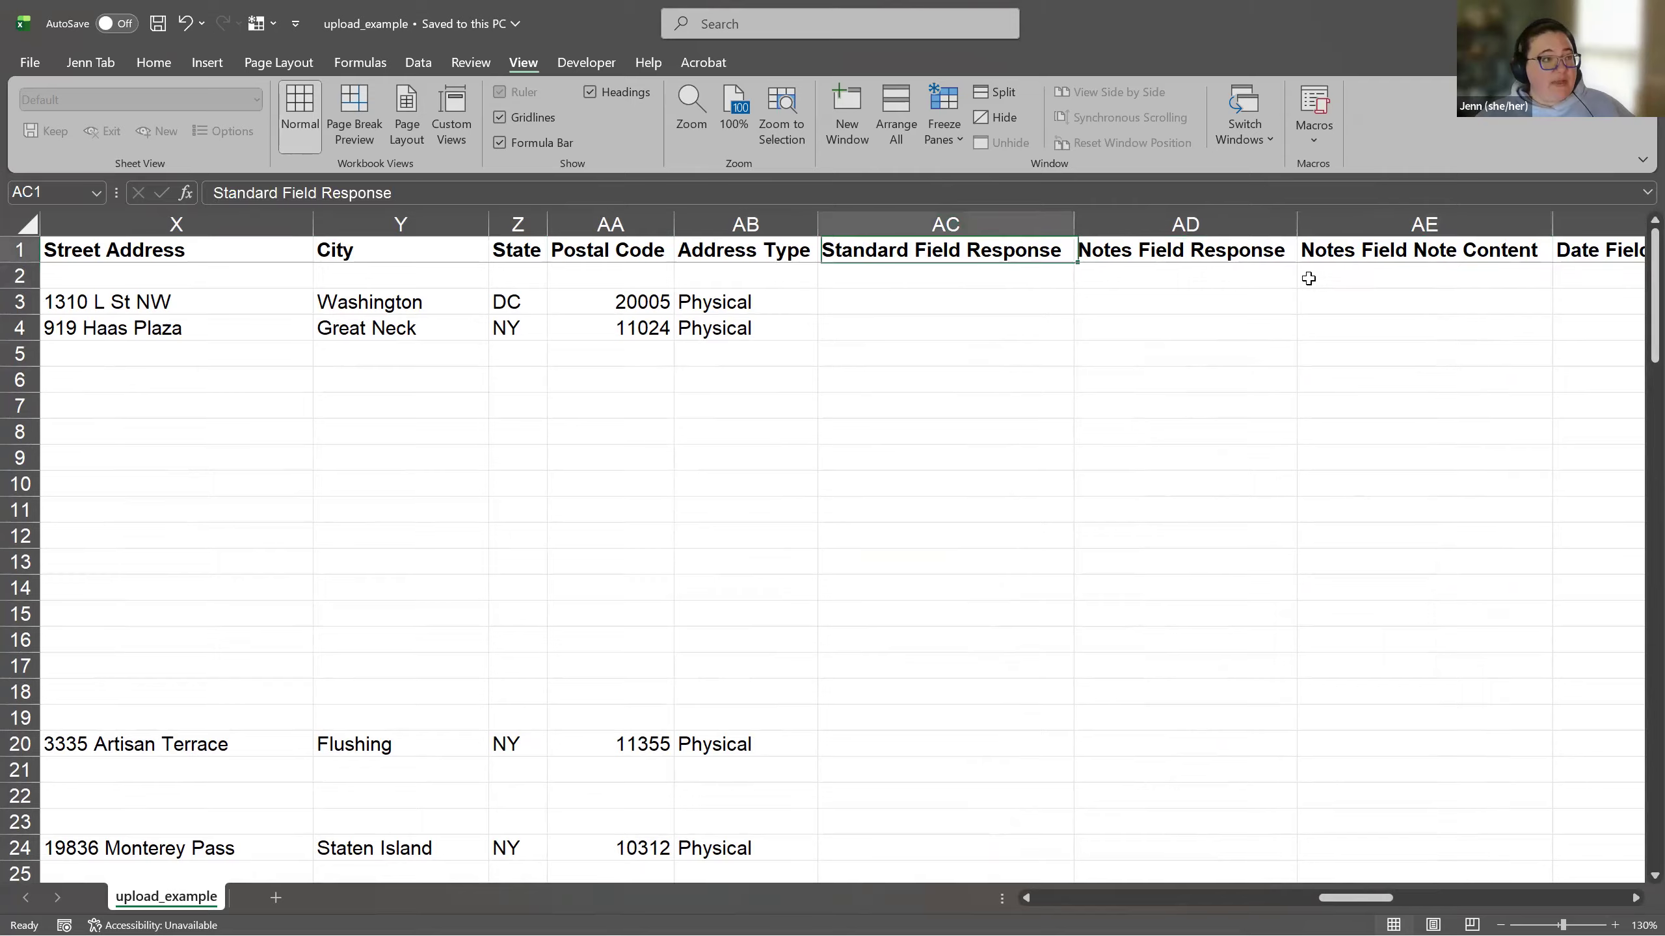
click(1001, 224)
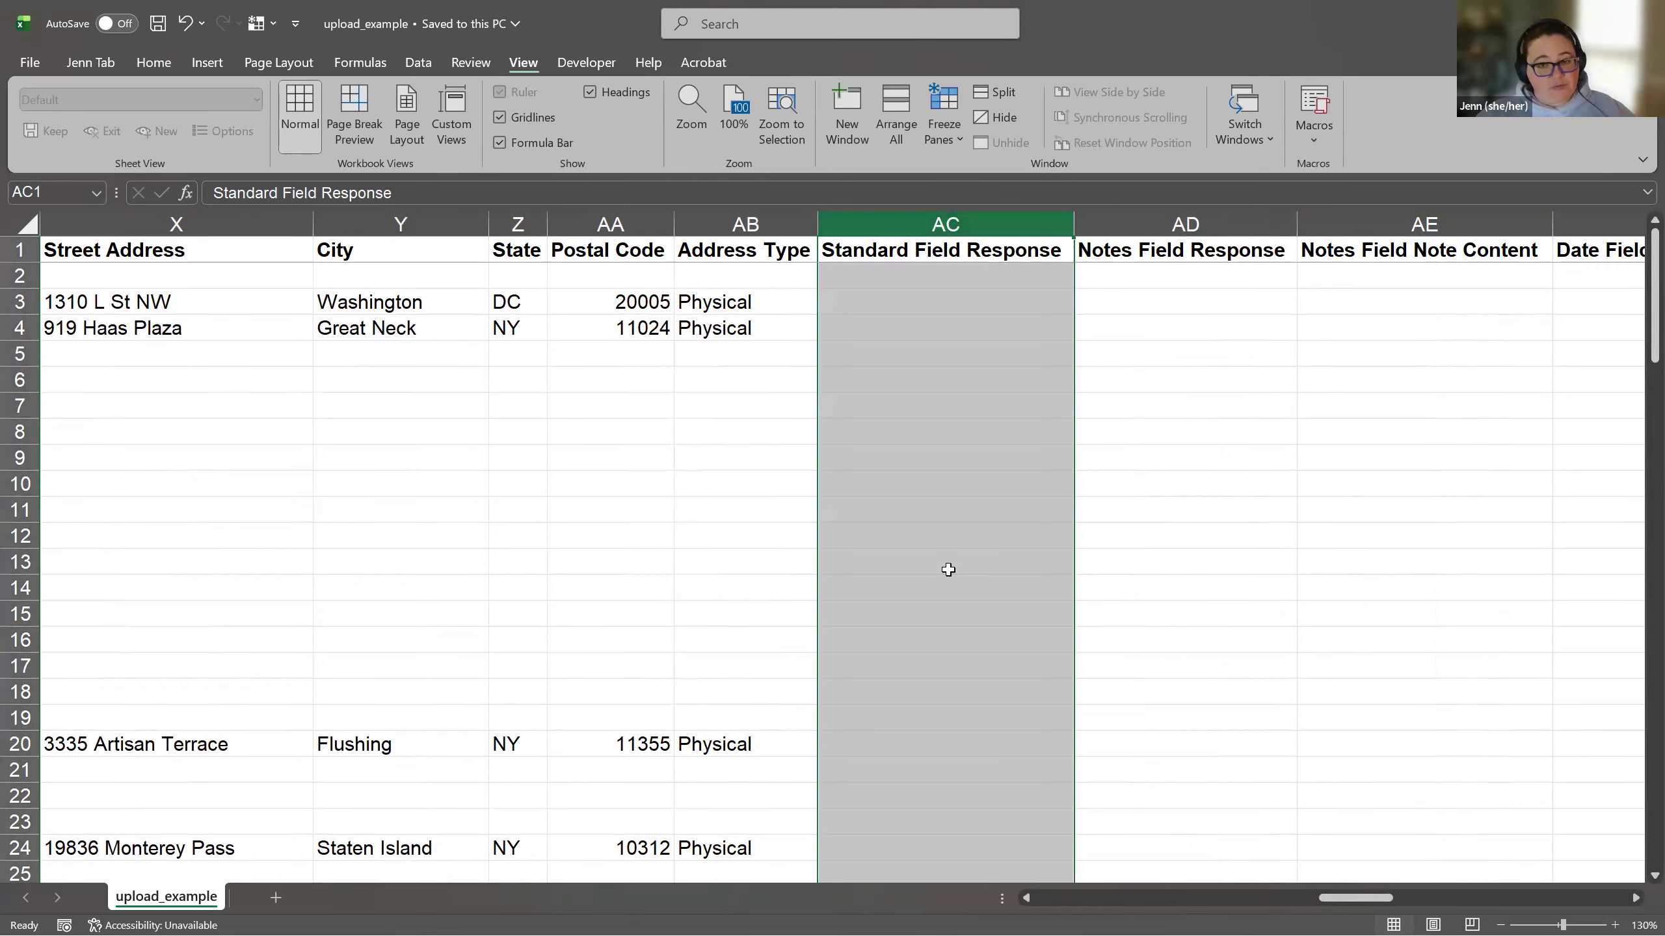
click(1233, 289)
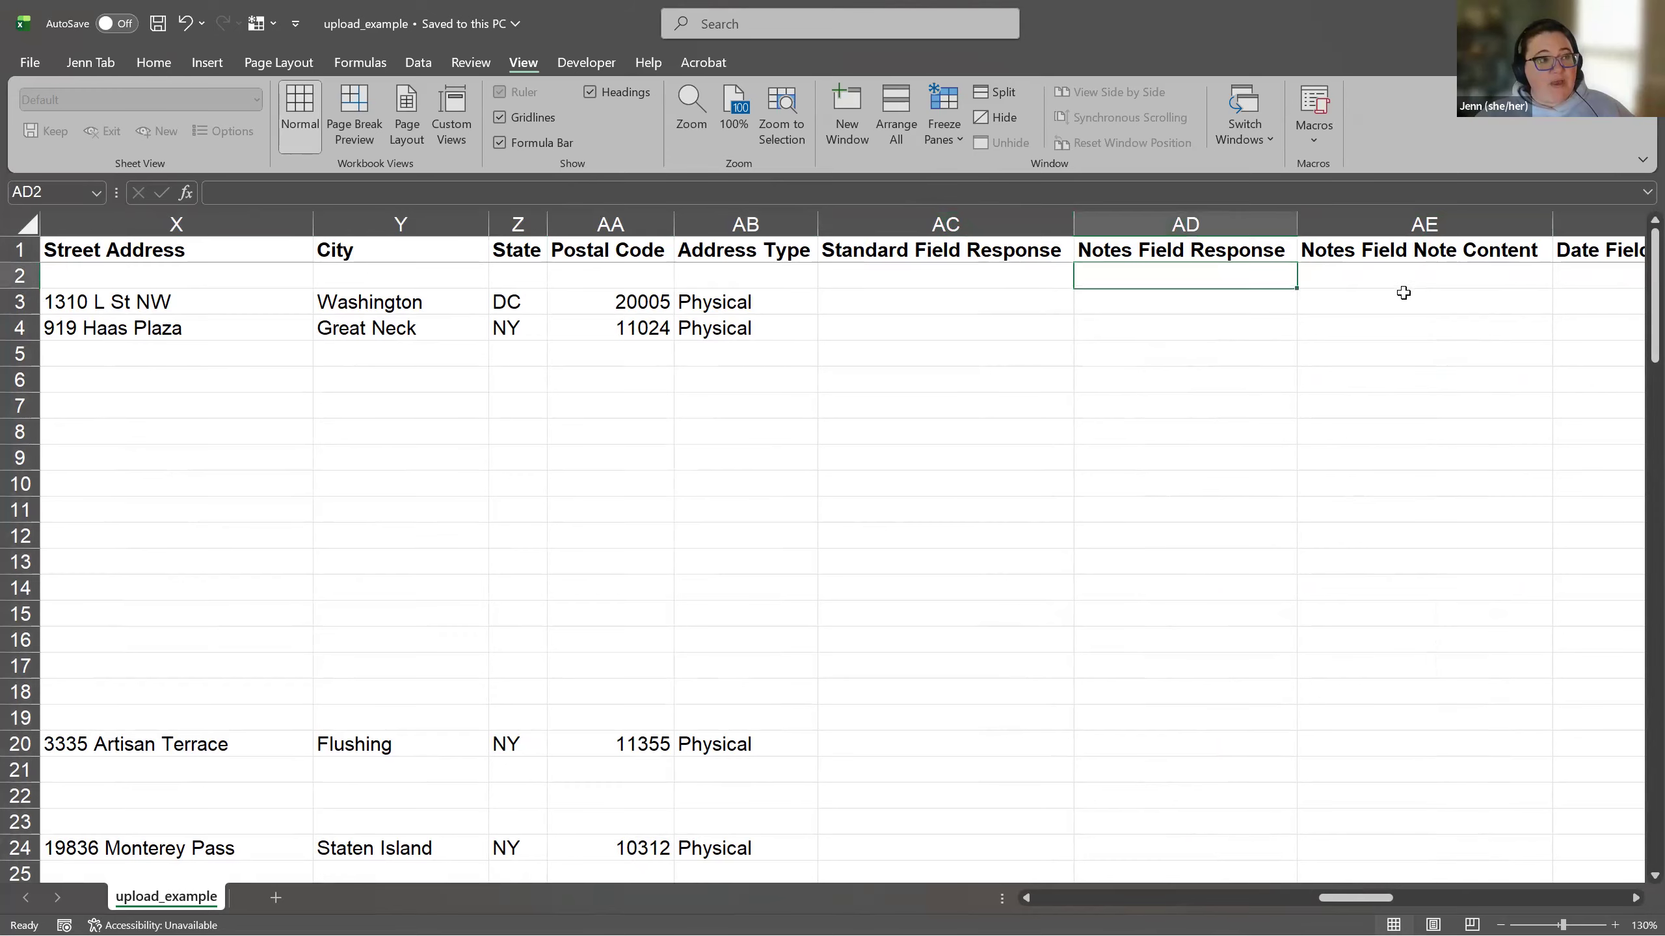
Step: Delete the Standard Field Response, Notes Field Response and Notes Field Note Content columns
key(Right)
key(Right)
key(Right)
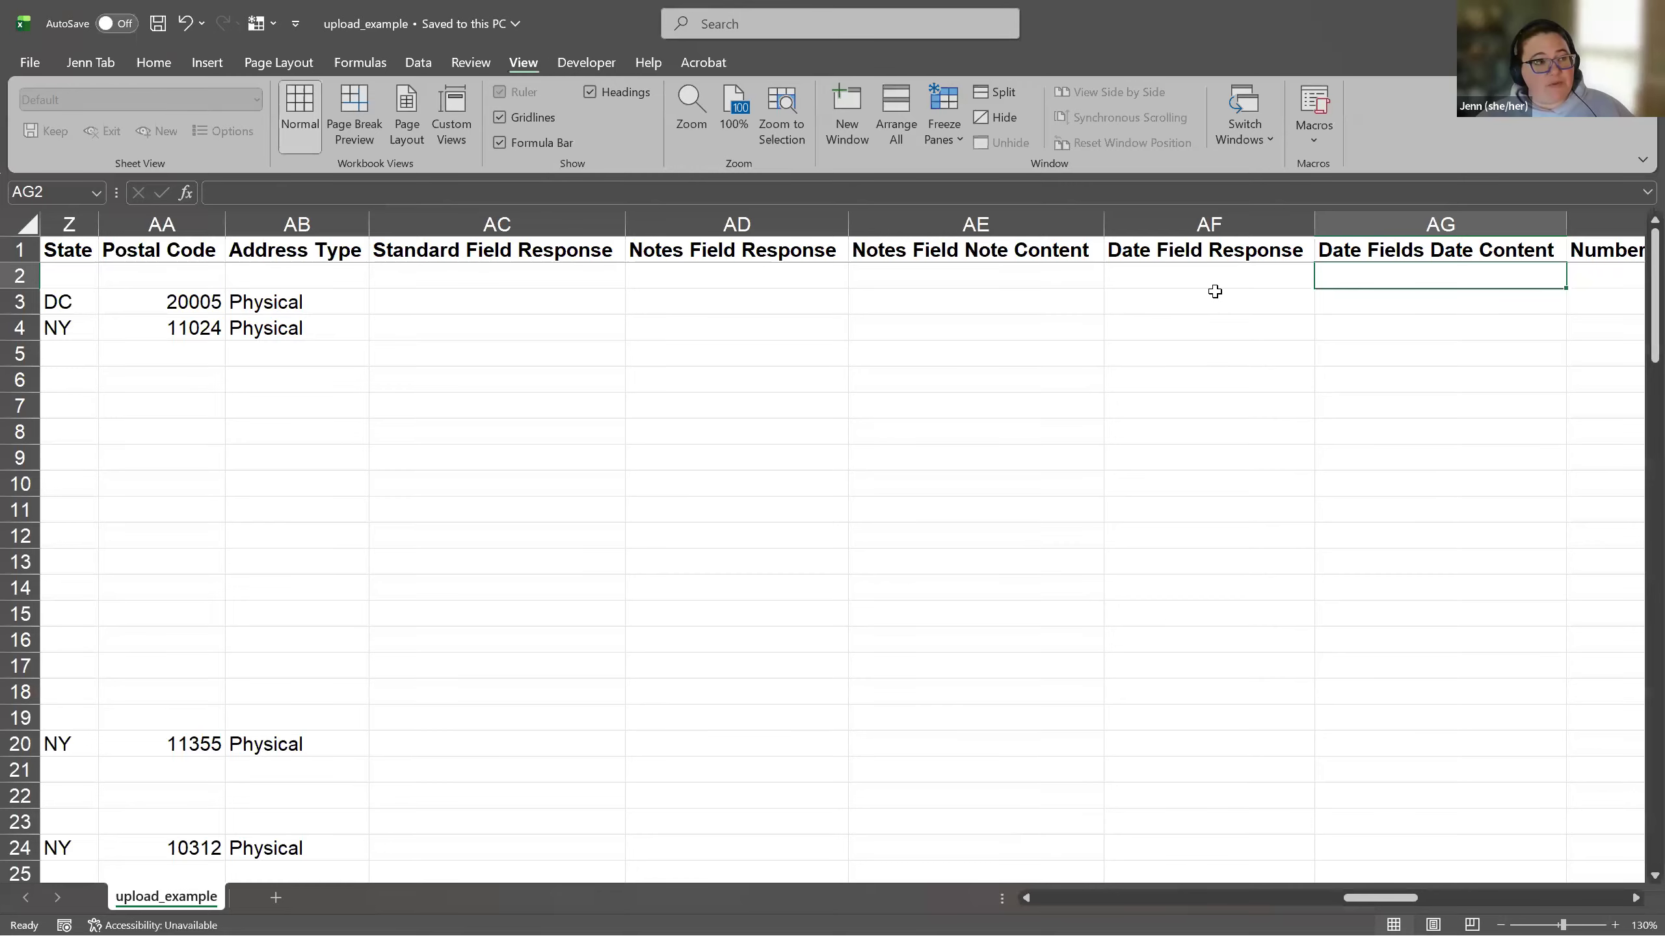
drag(976, 222, 561, 246)
right_click(661, 320)
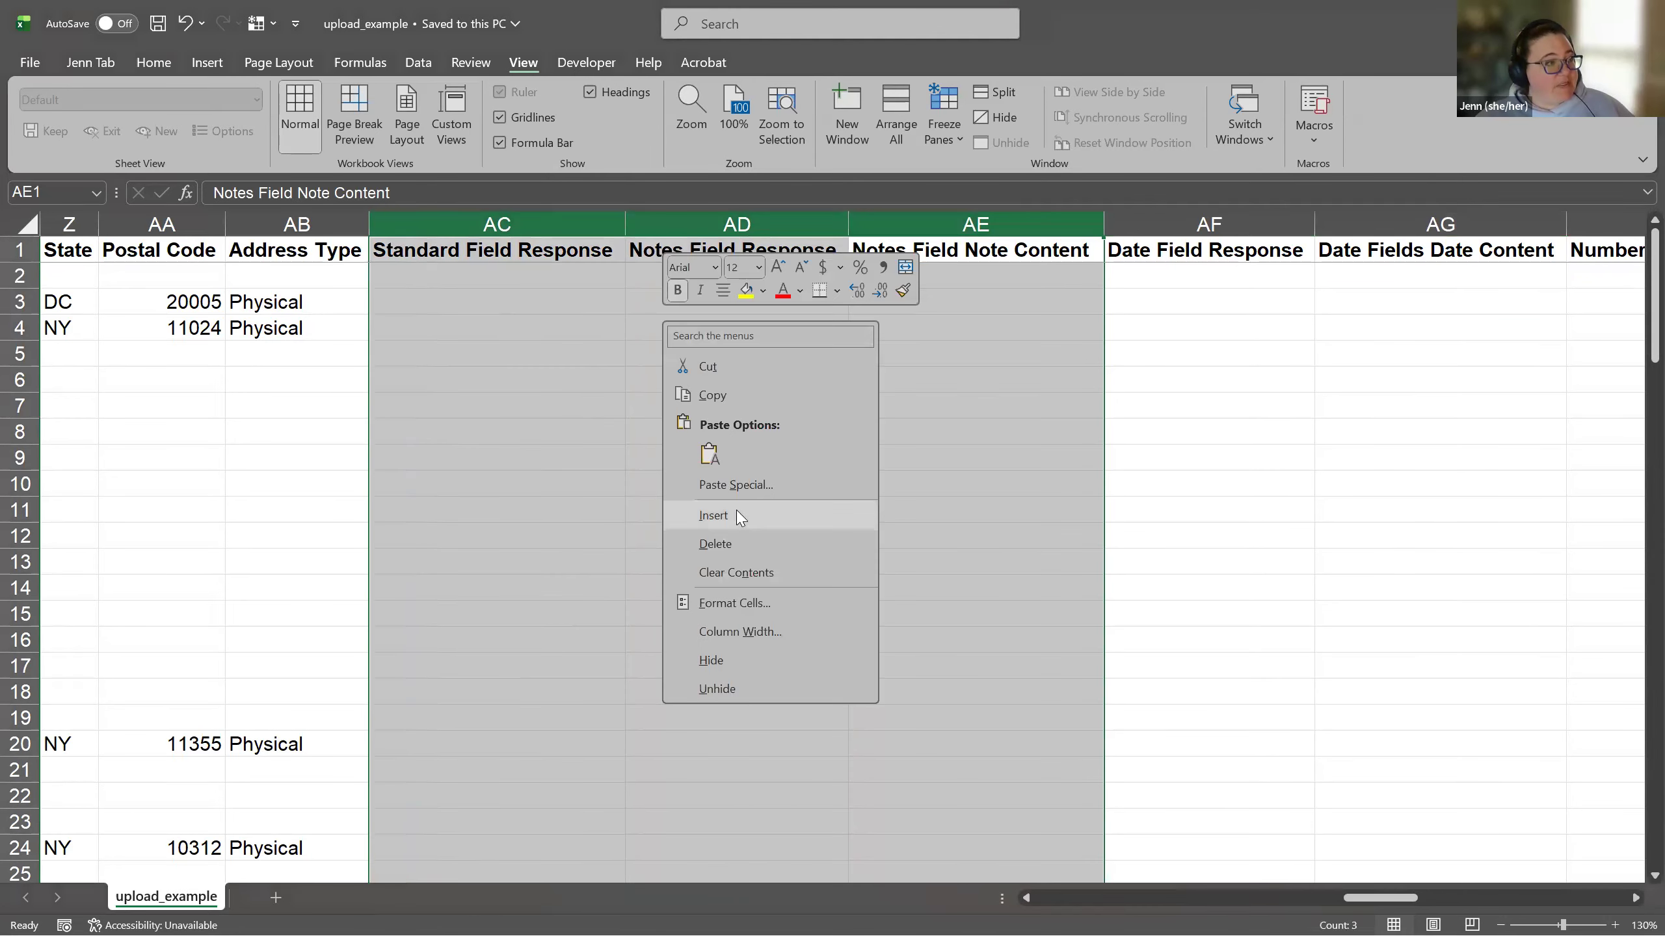
Step: Enter AB 103 as the Date Field Response and 1/15/2026 as the date content in row 2
click(509, 279)
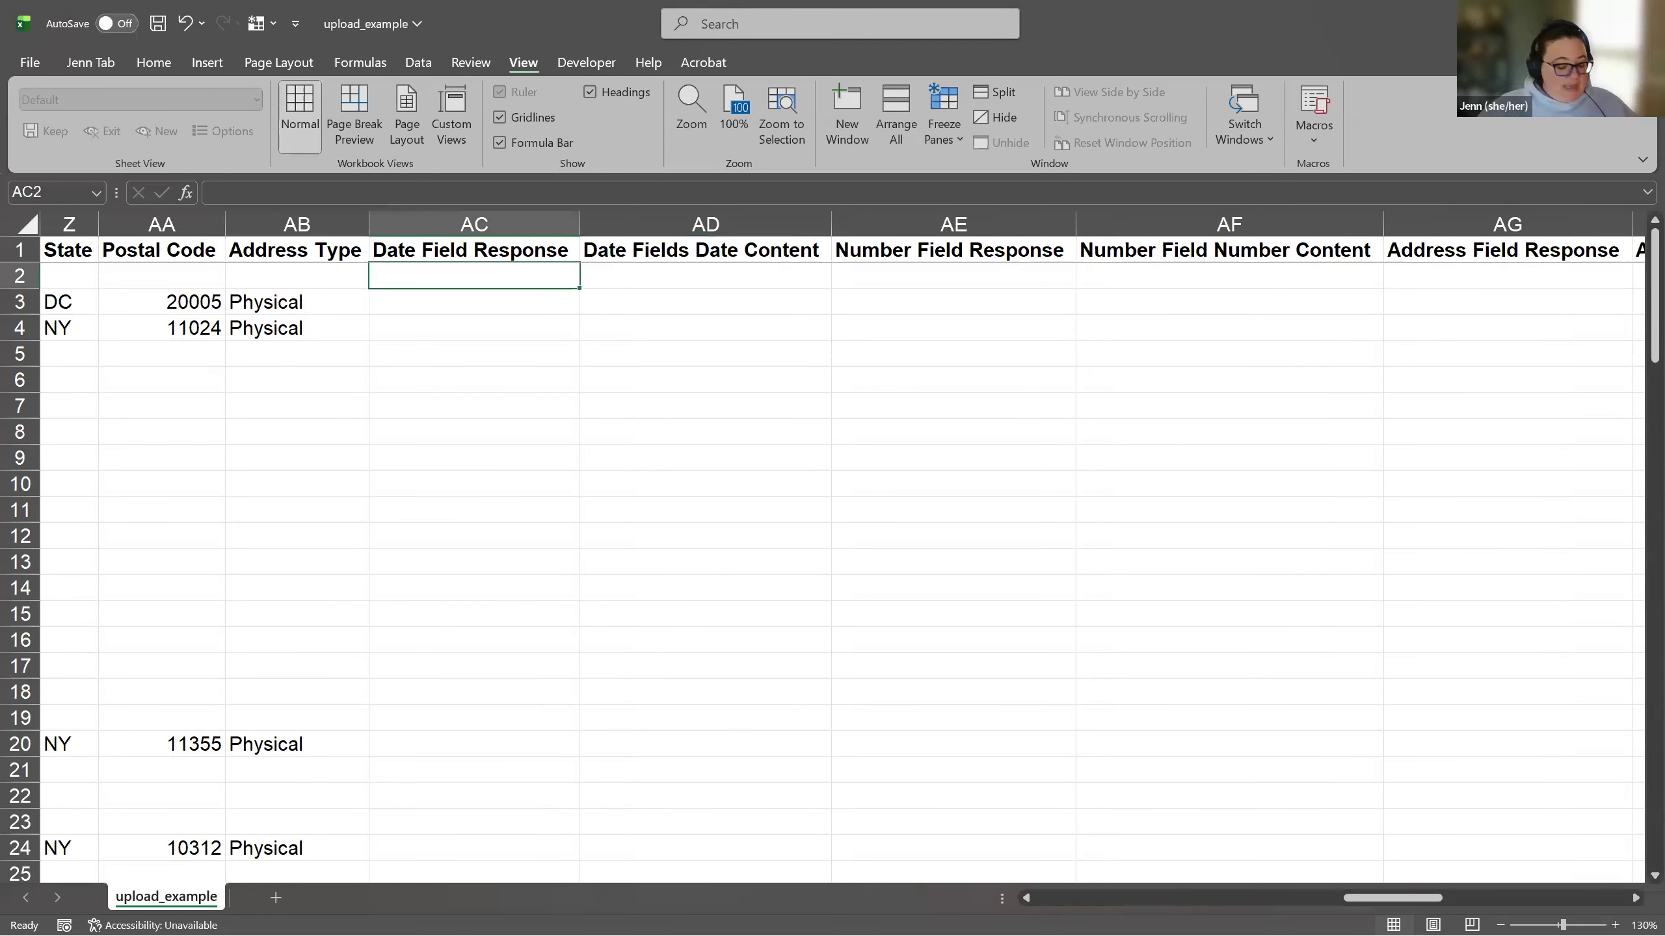
text(AB 103)
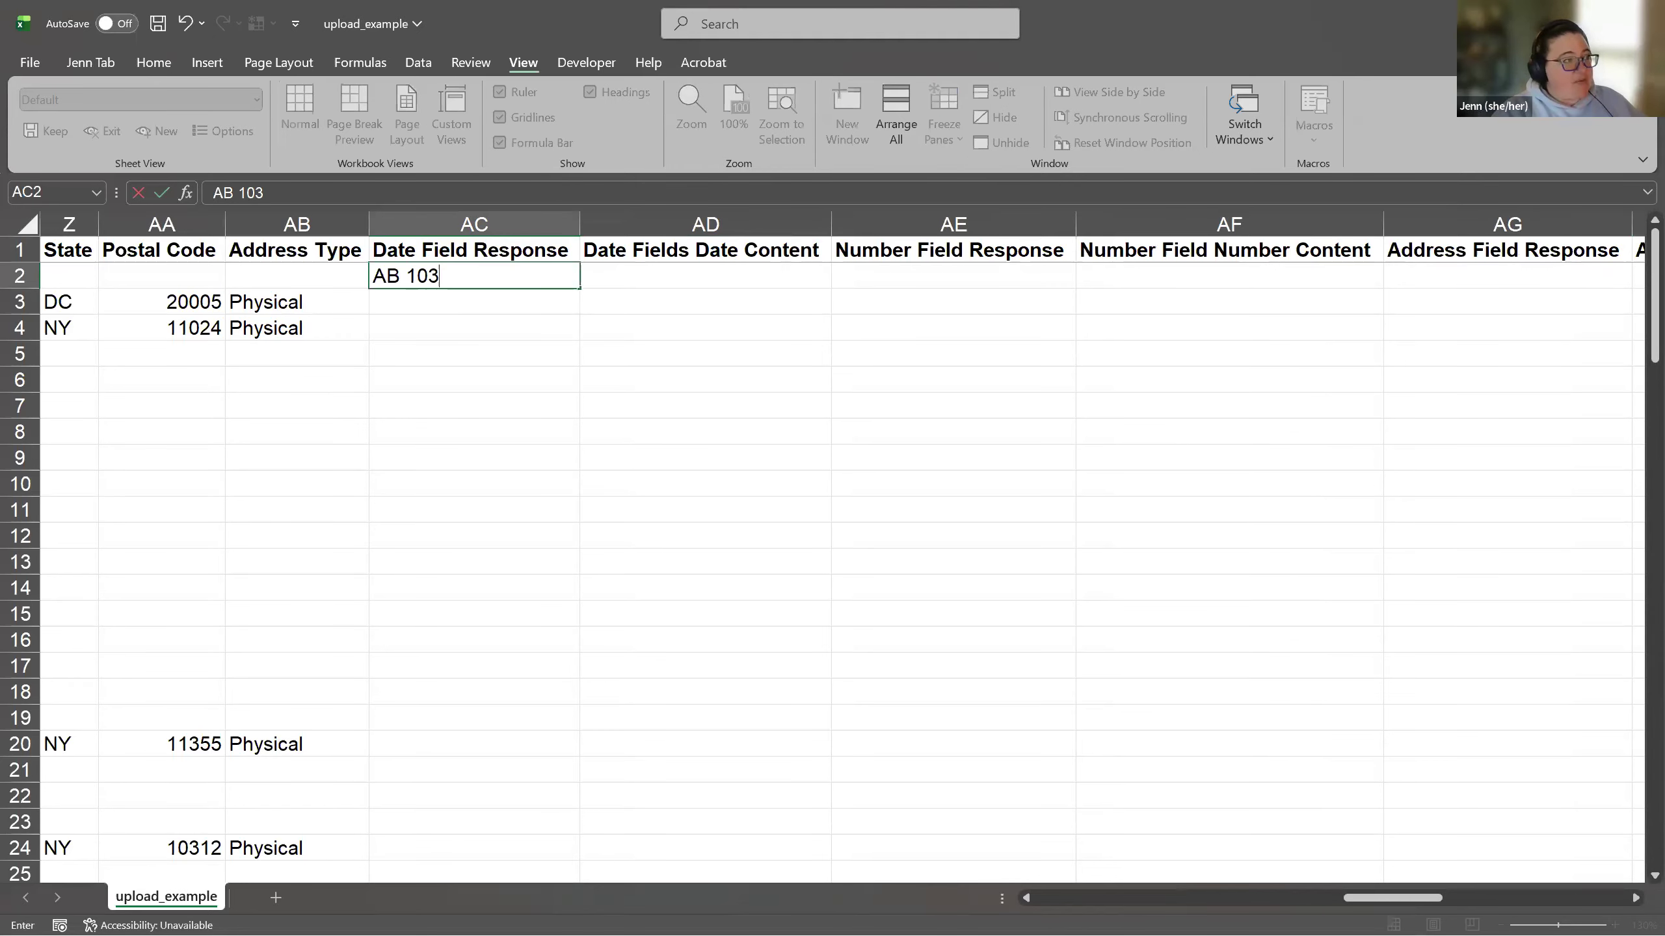
key(Tab)
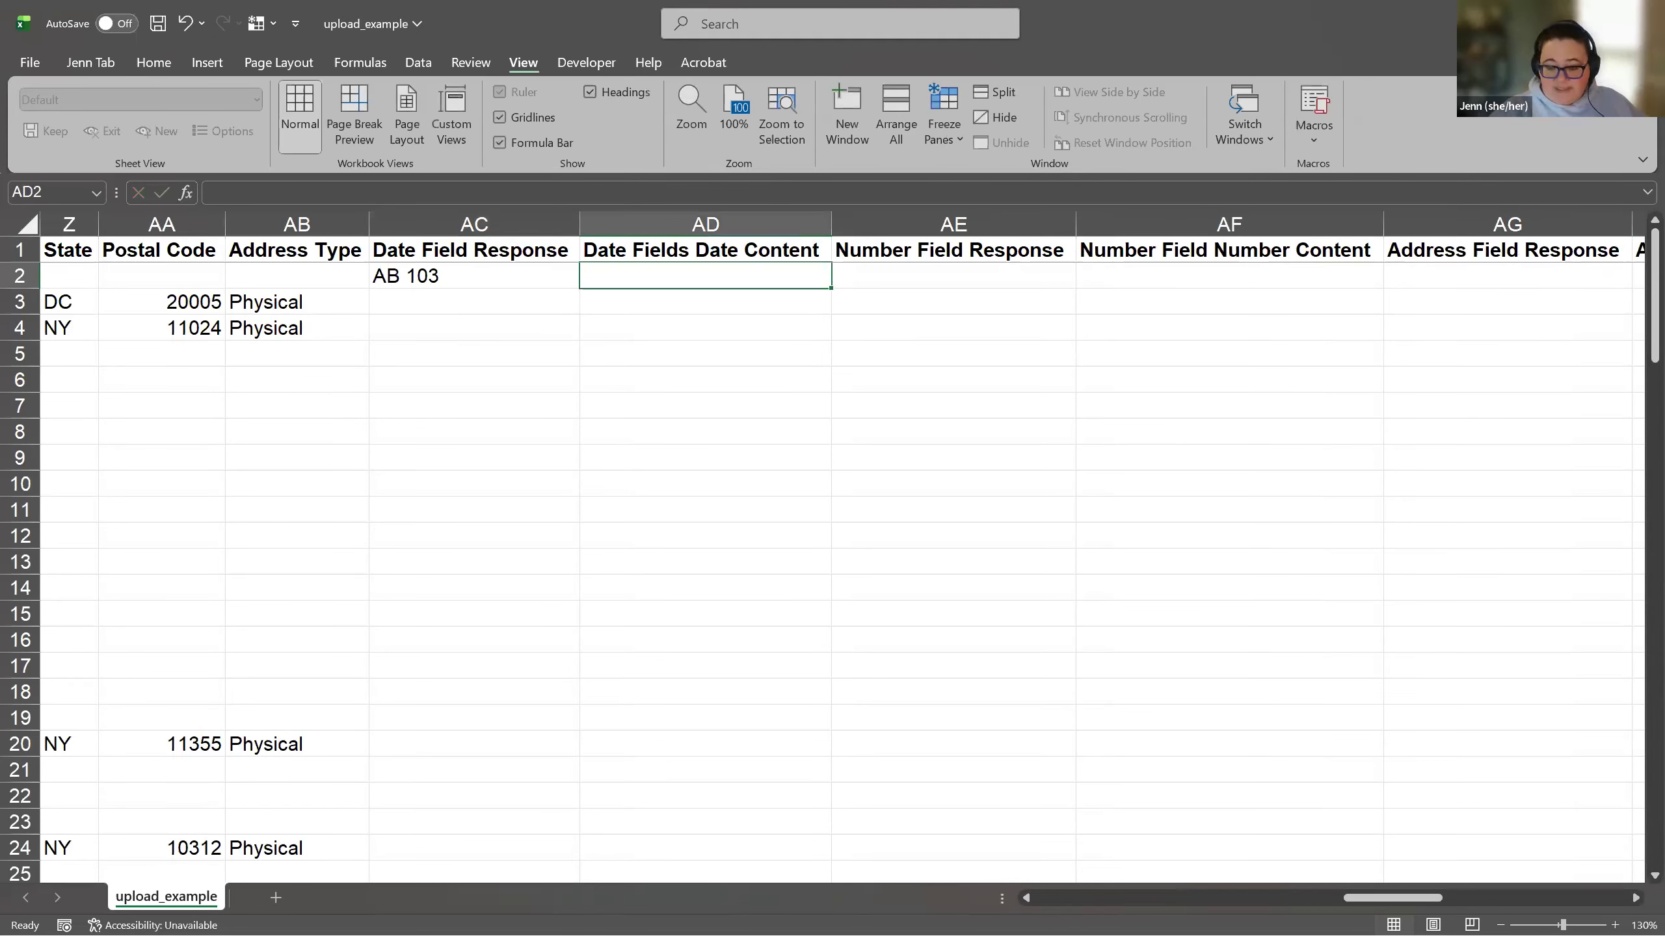
text(1/15/2026)
key(Tab)
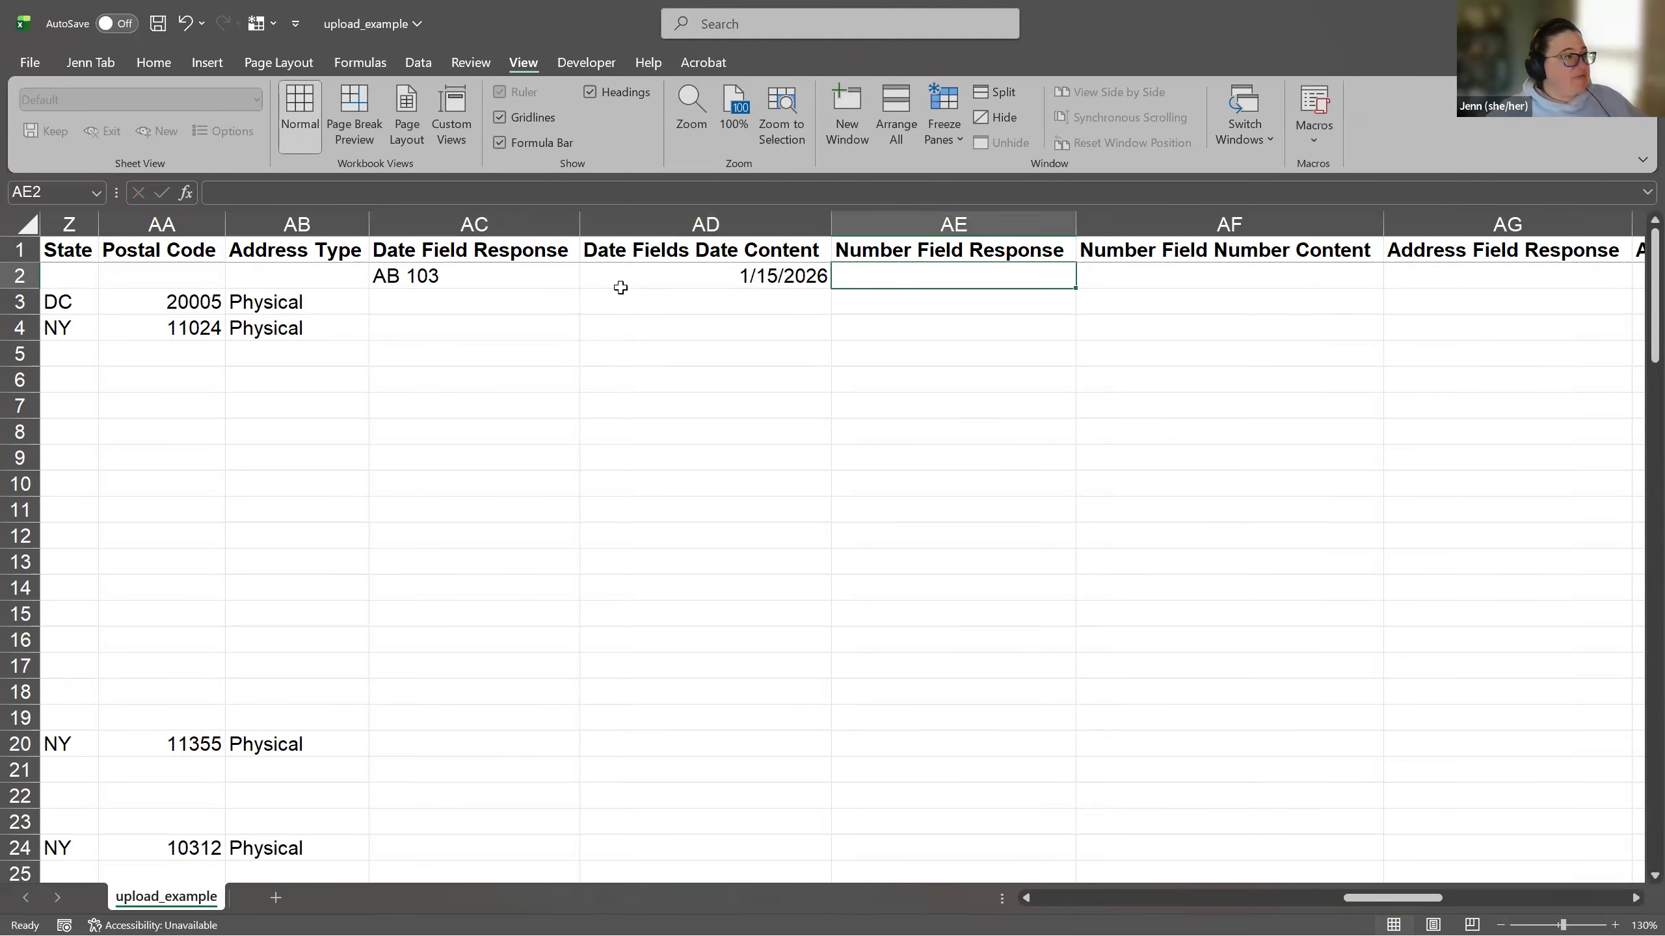
Step: Copy row 2's date field response and date content into rows 4 to 19 and row 24
drag(478, 277, 681, 279)
key(ctrl+c)
drag(496, 331, 721, 717)
key(ctrl+v)
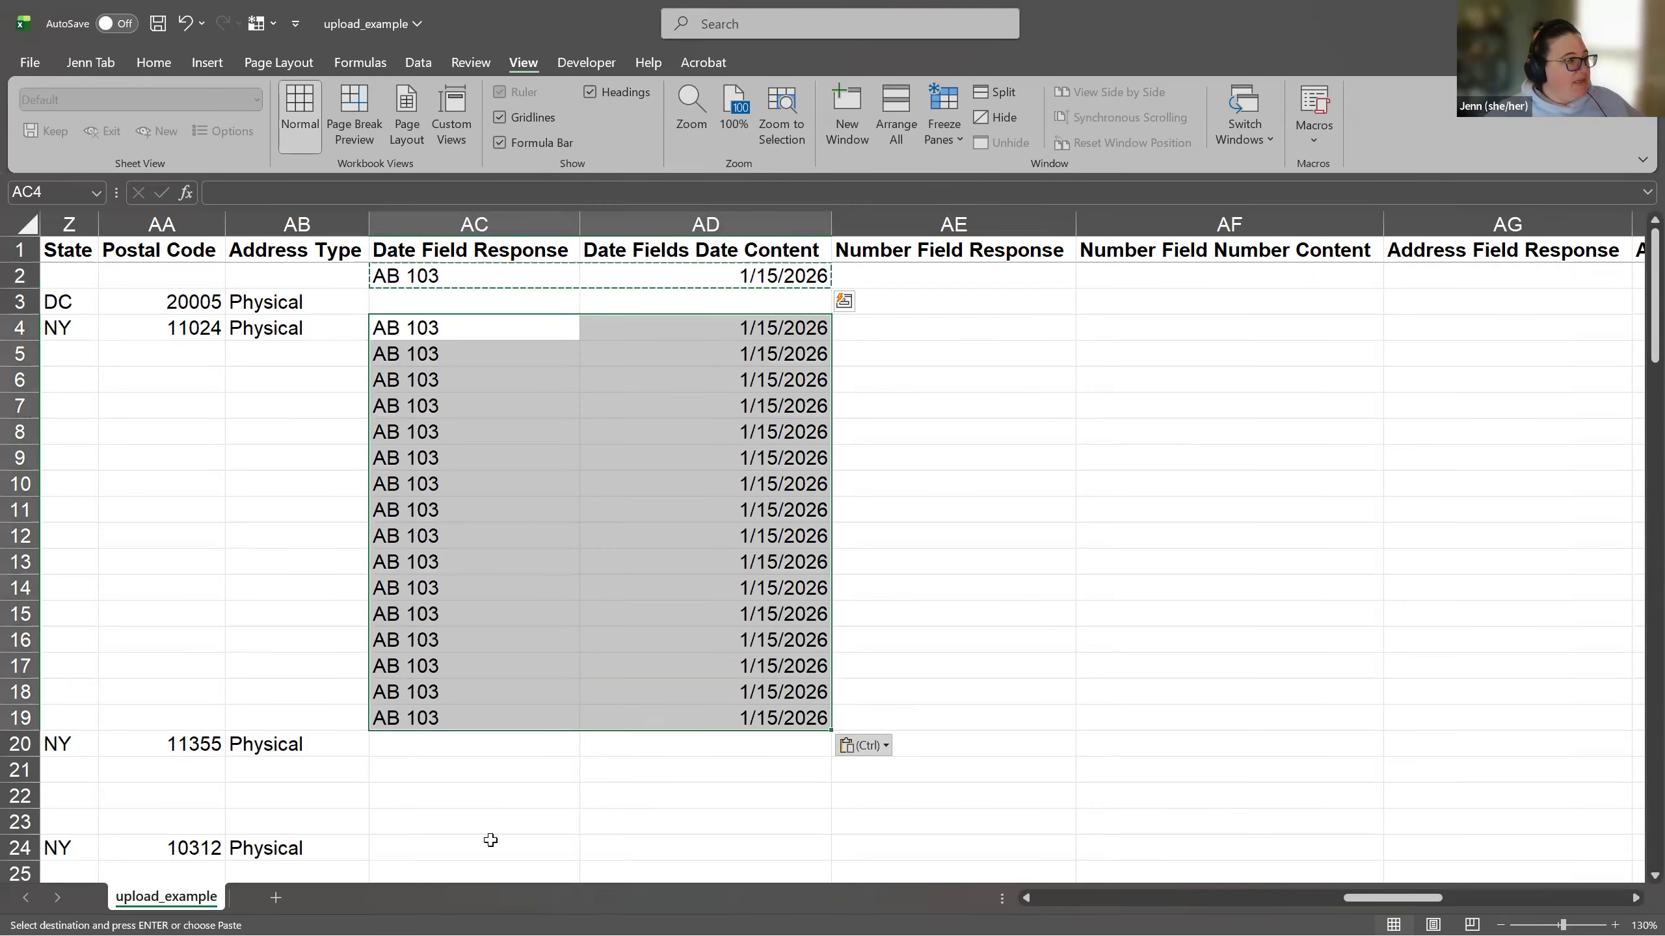
drag(498, 848, 710, 850)
key(ctrl+v)
Step: Enter Abb 1033 as the Date Field Response and 1/15/26 as the date content in row 28
scroll(503, 698, down, 2)
click(475, 795)
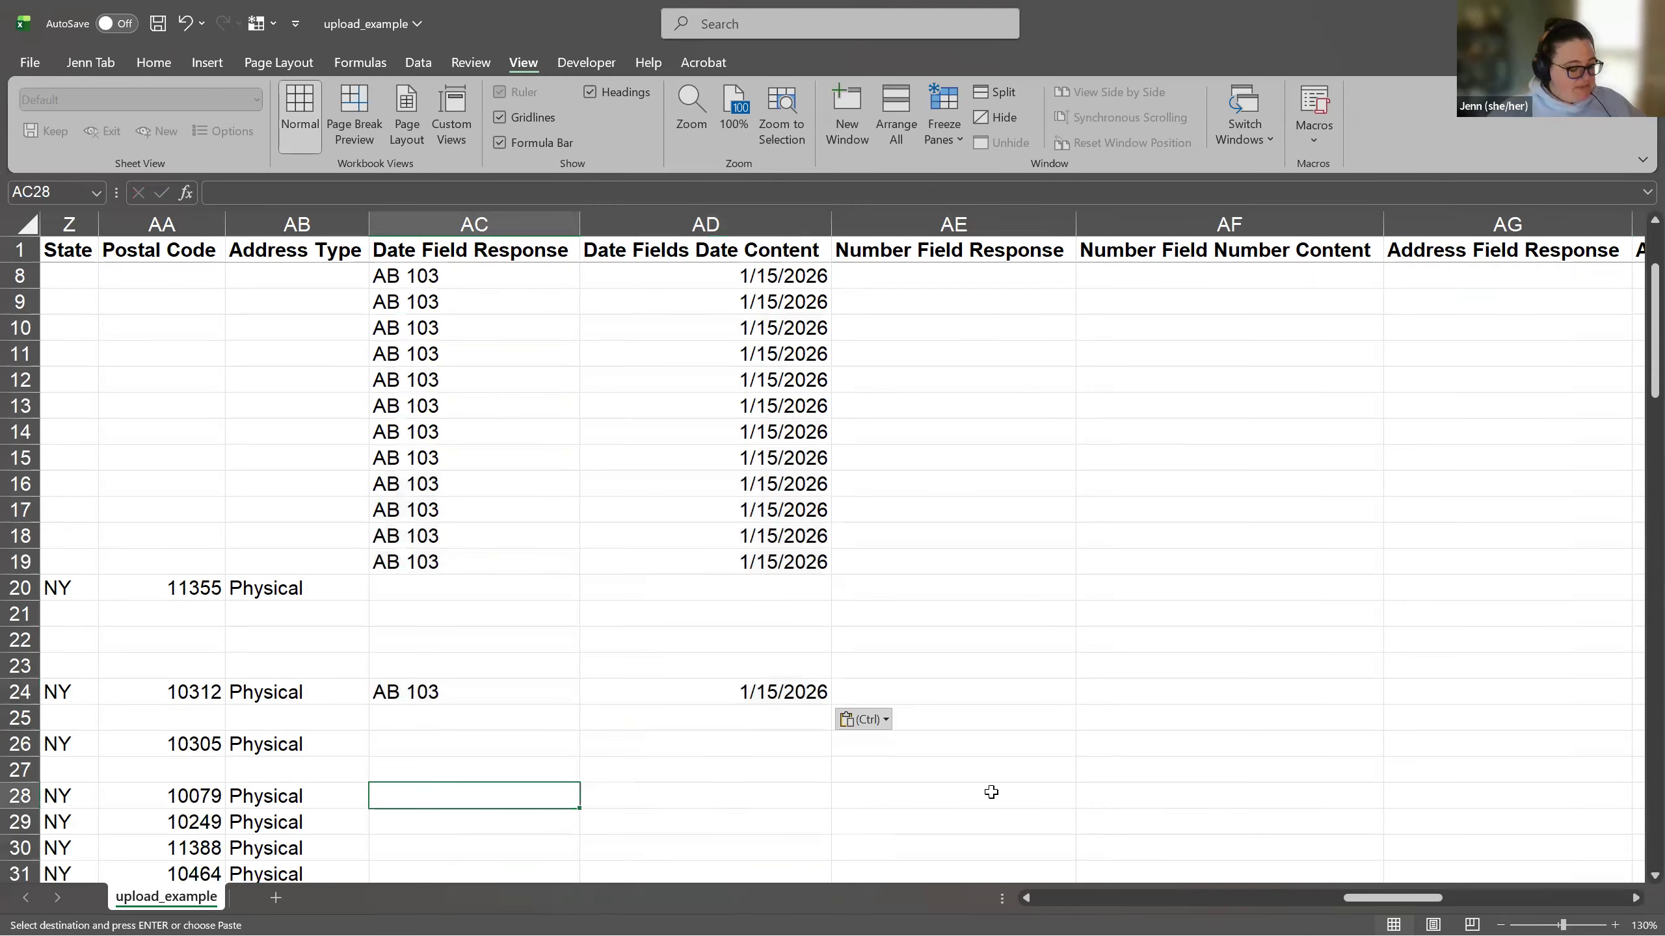
key(Escape)
text(ABb 1033)
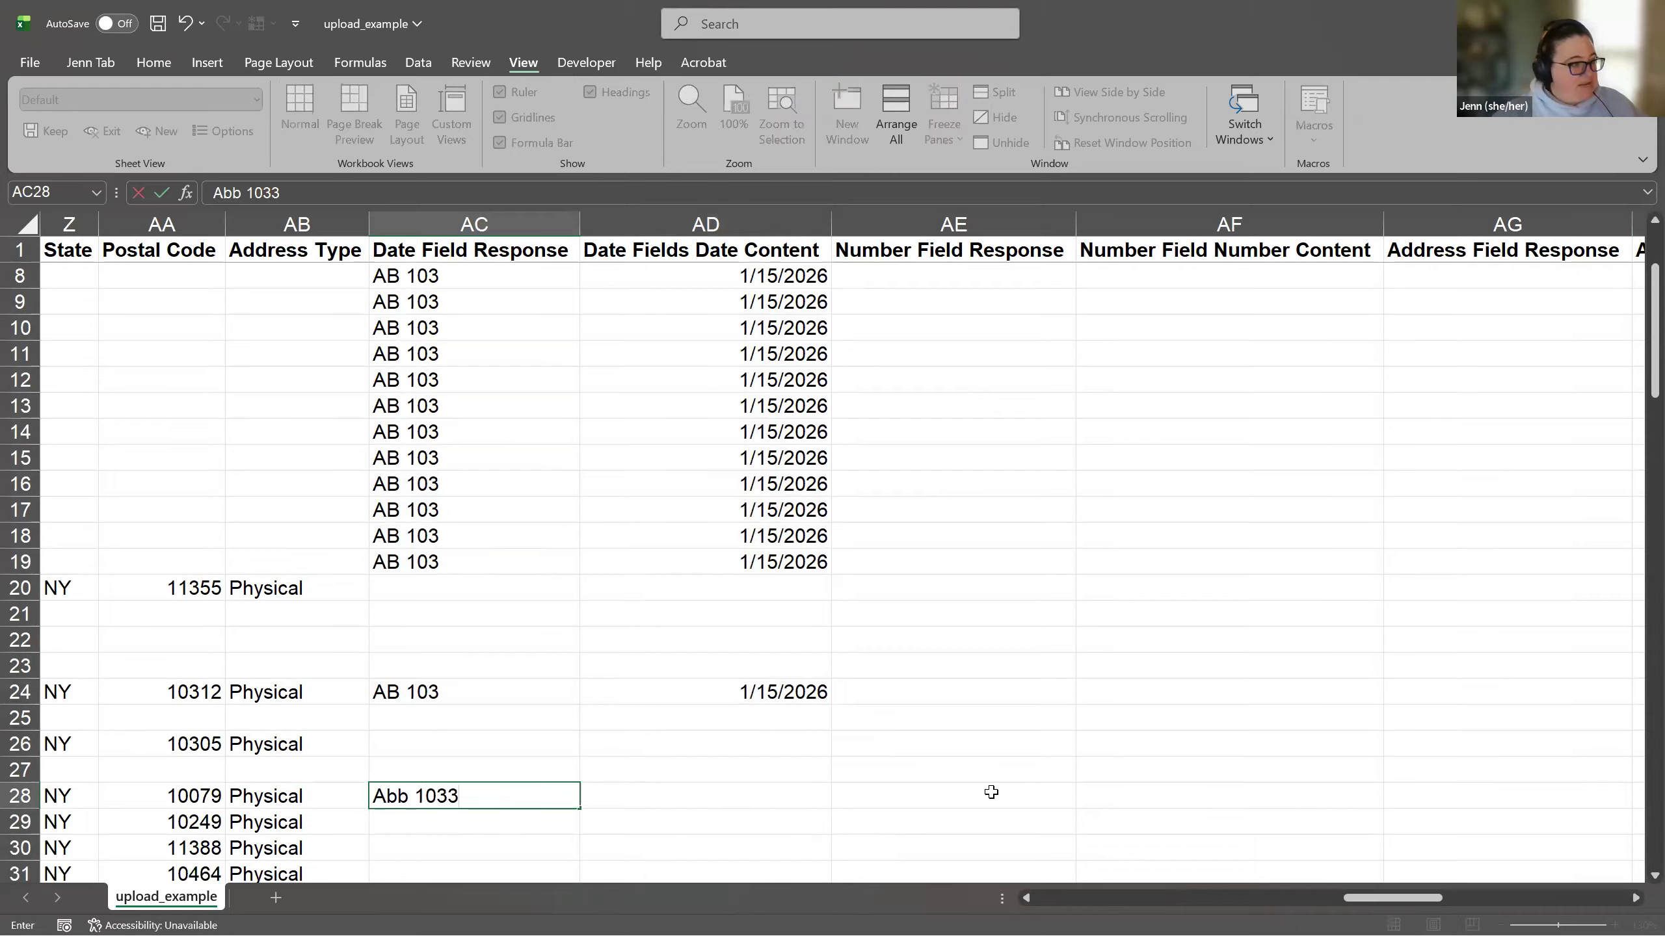
key(Tab)
text(1/15/26)
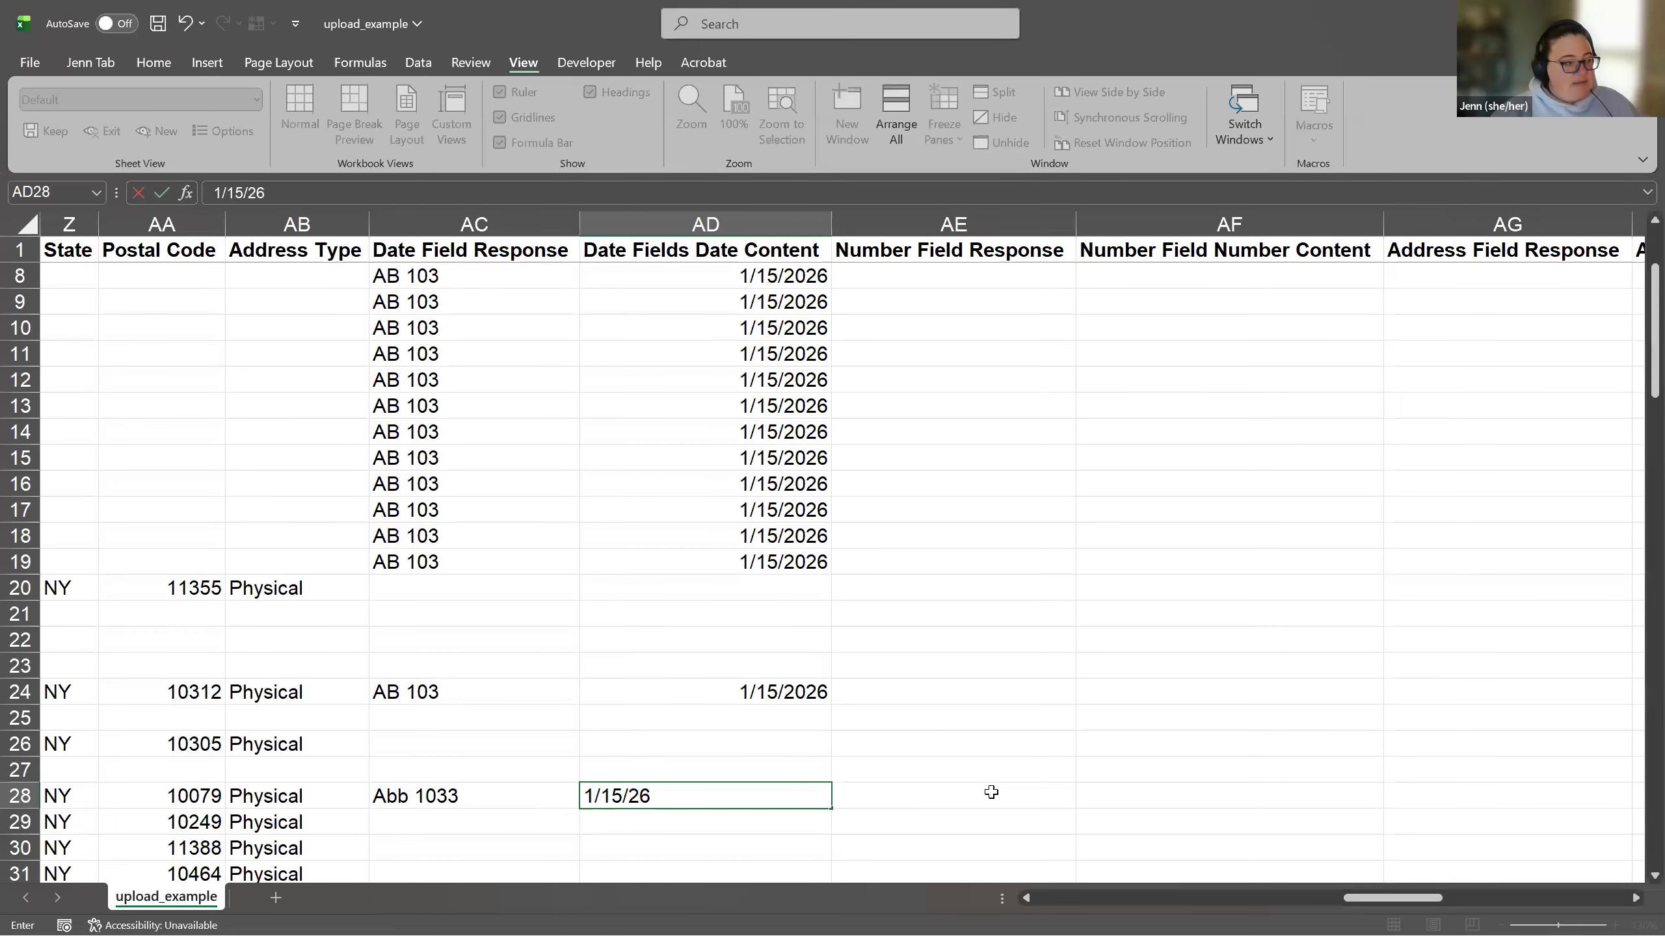
key(Tab)
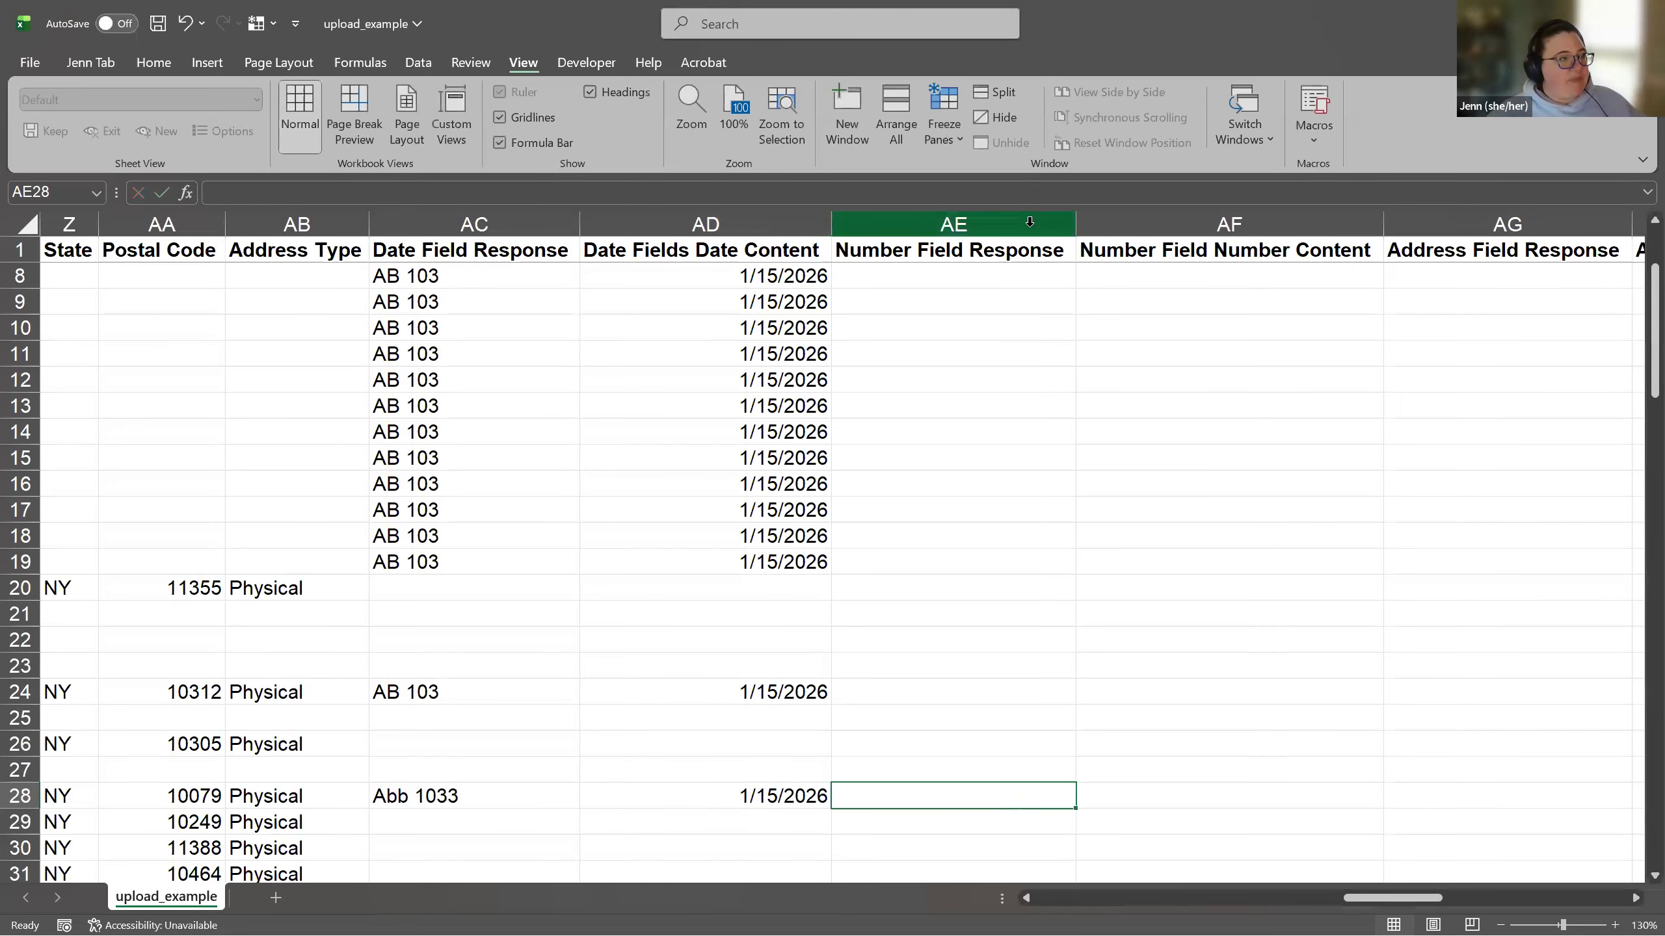
Step: Delete all columns from Number Field Response through Shift Field Friday Shift
click(1005, 282)
key(Tab)
key(Tab)
key(Tab)
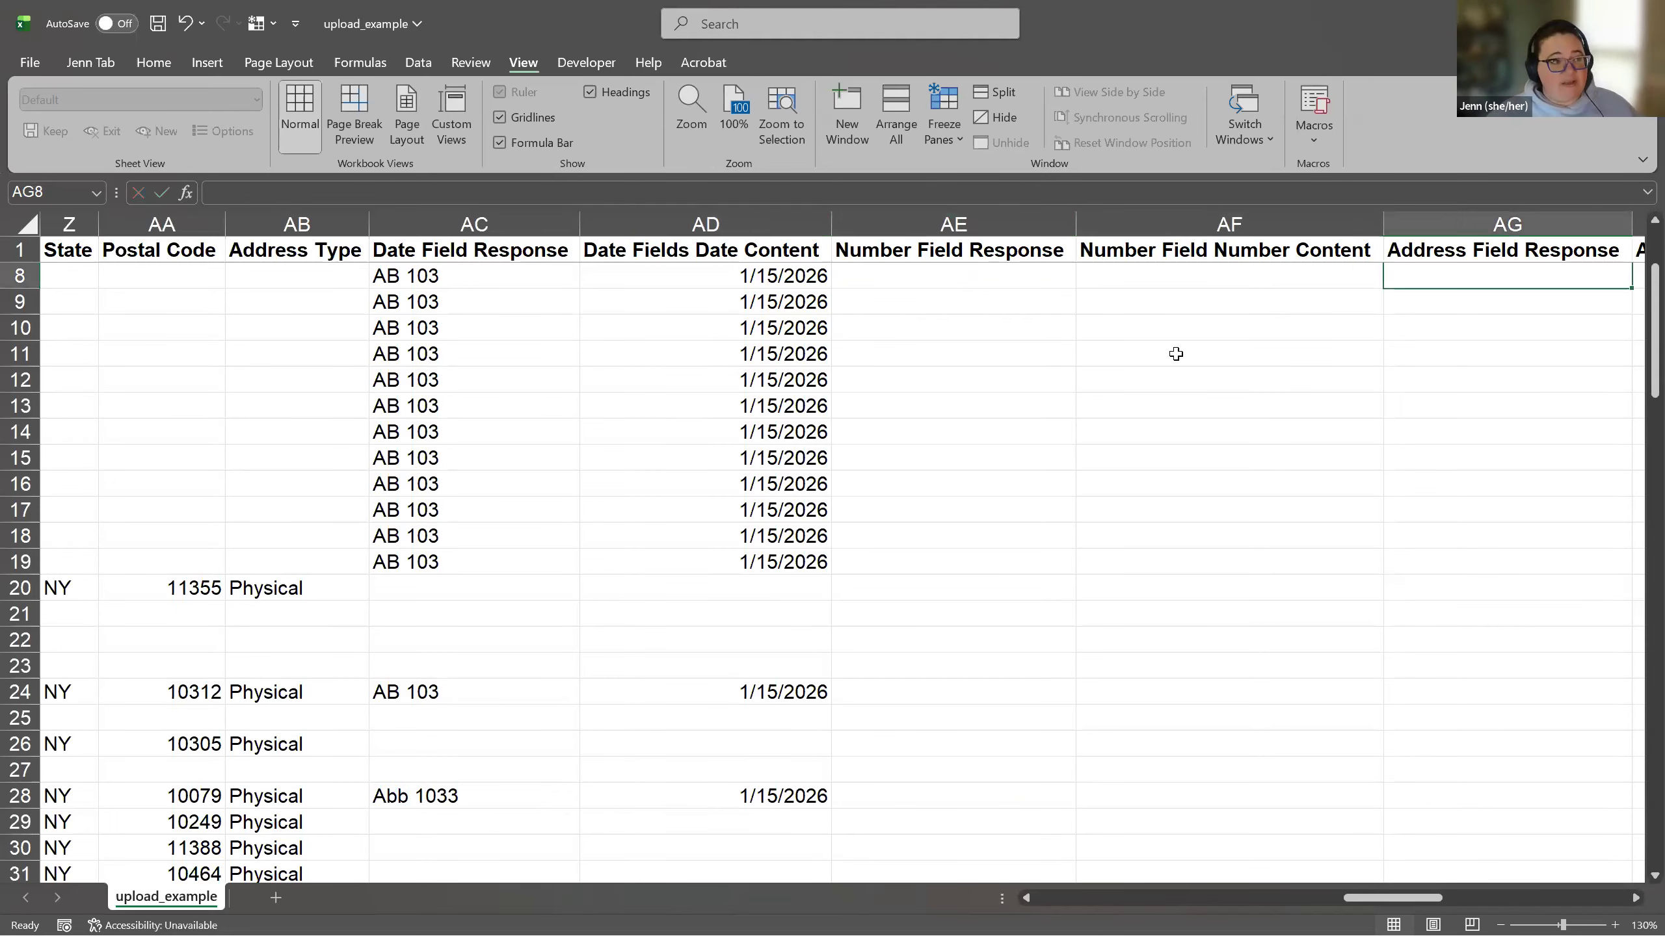
click(627, 258)
drag(627, 258, 653, 457)
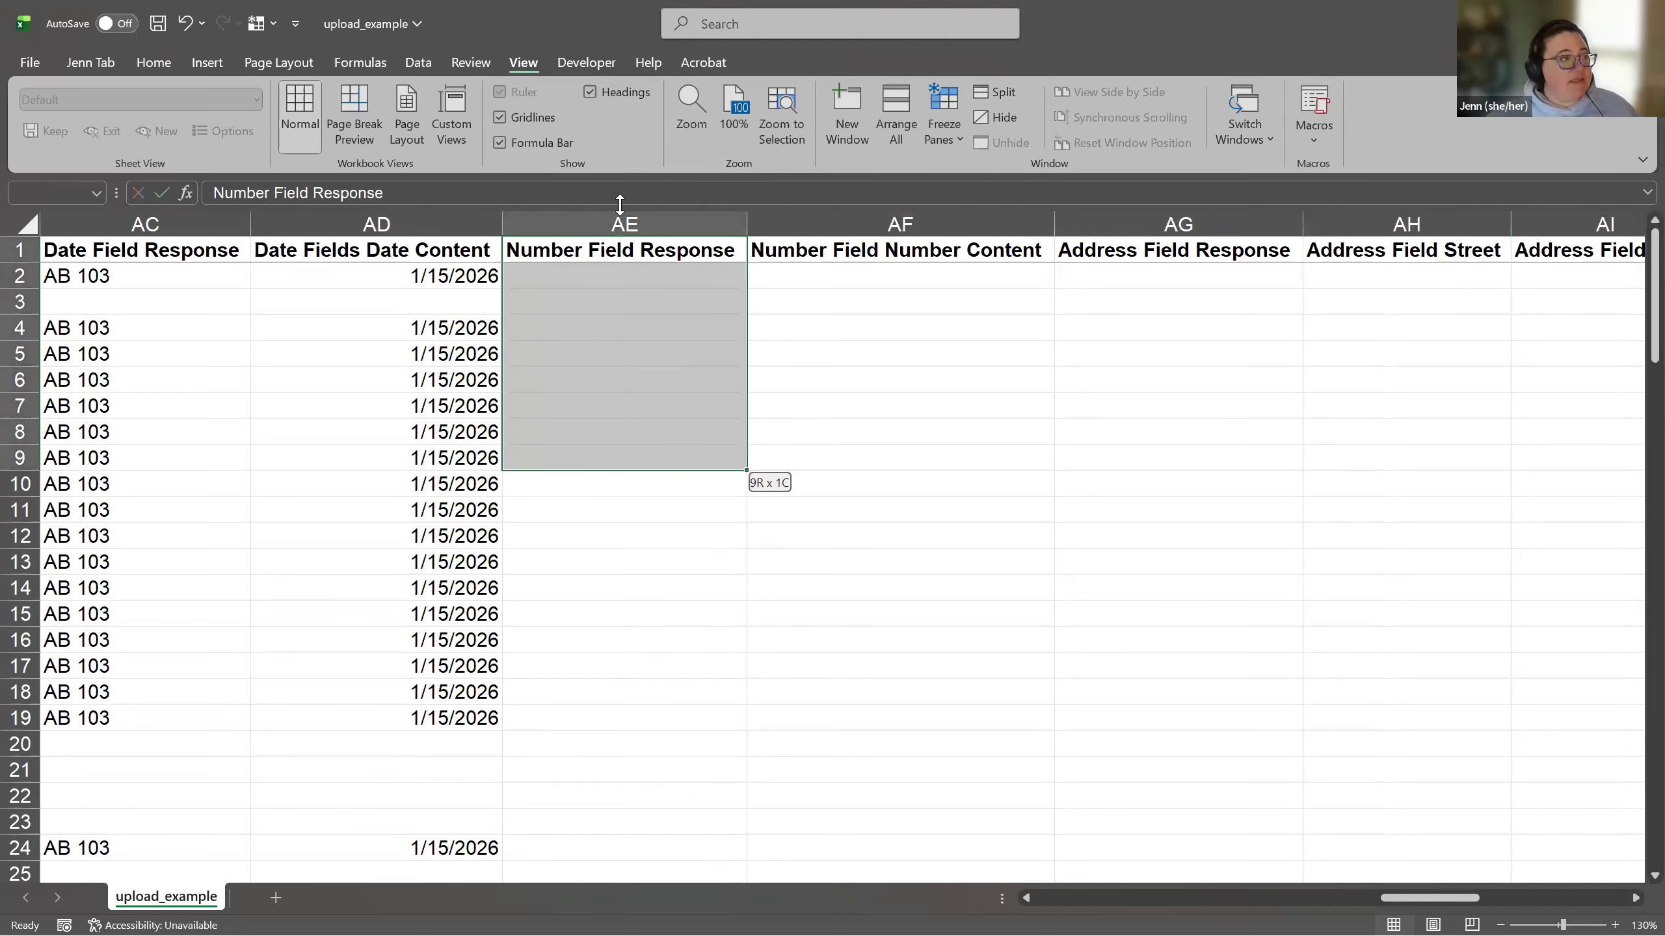
drag(652, 225, 1360, 226)
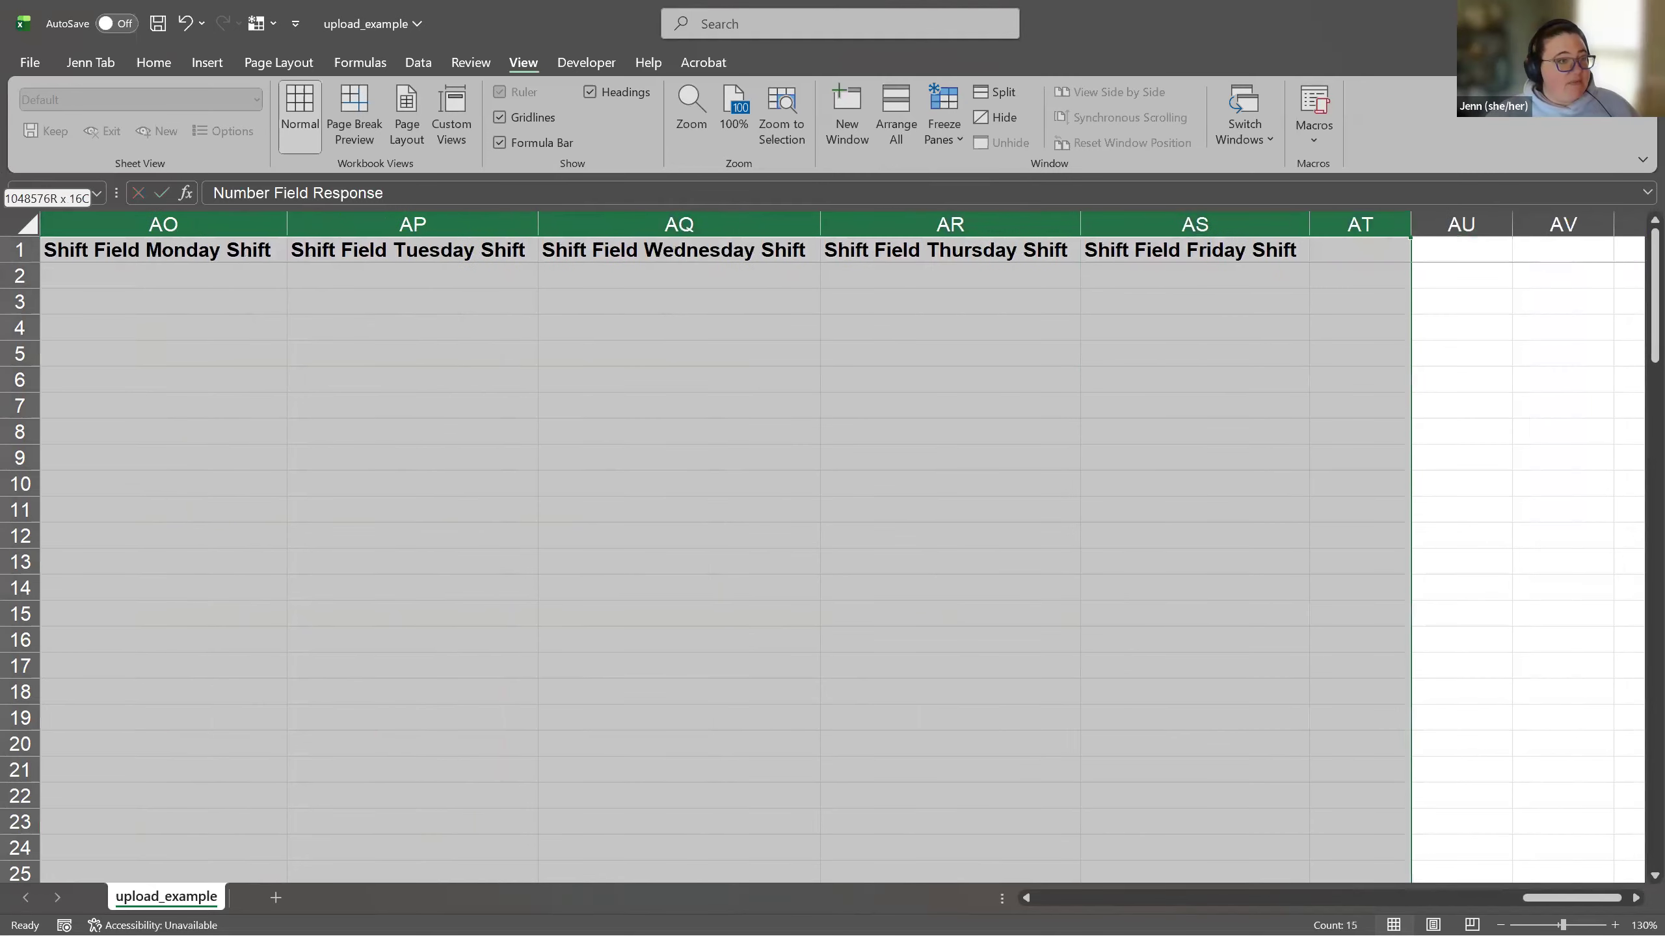
right_click(1177, 476)
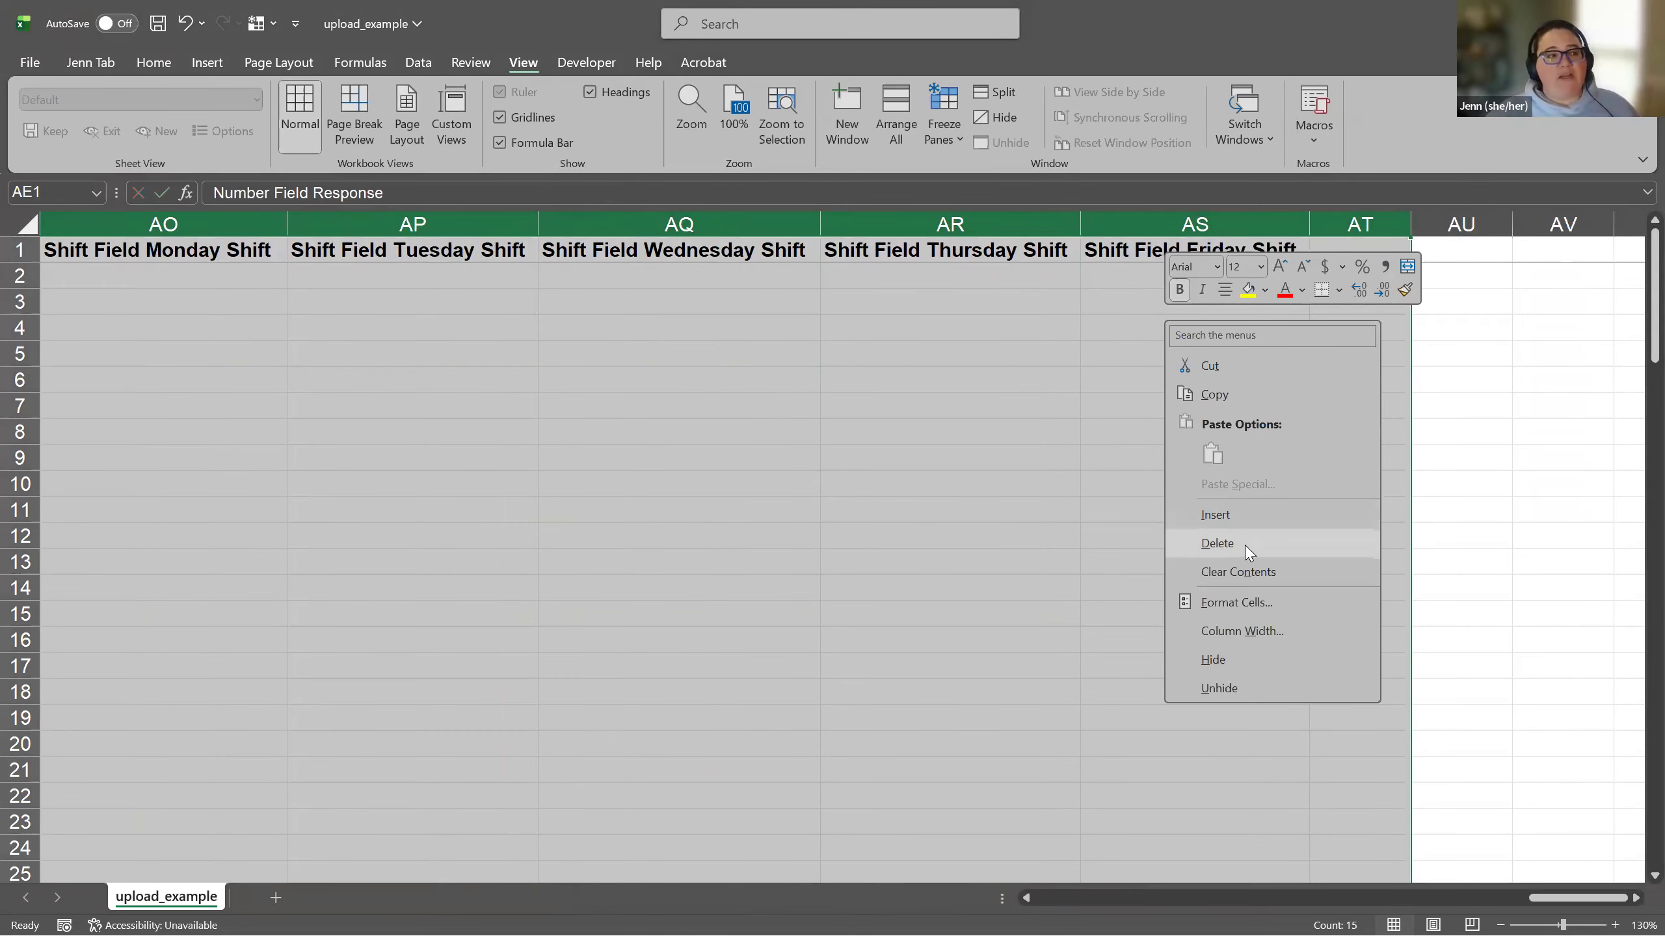
click(1248, 552)
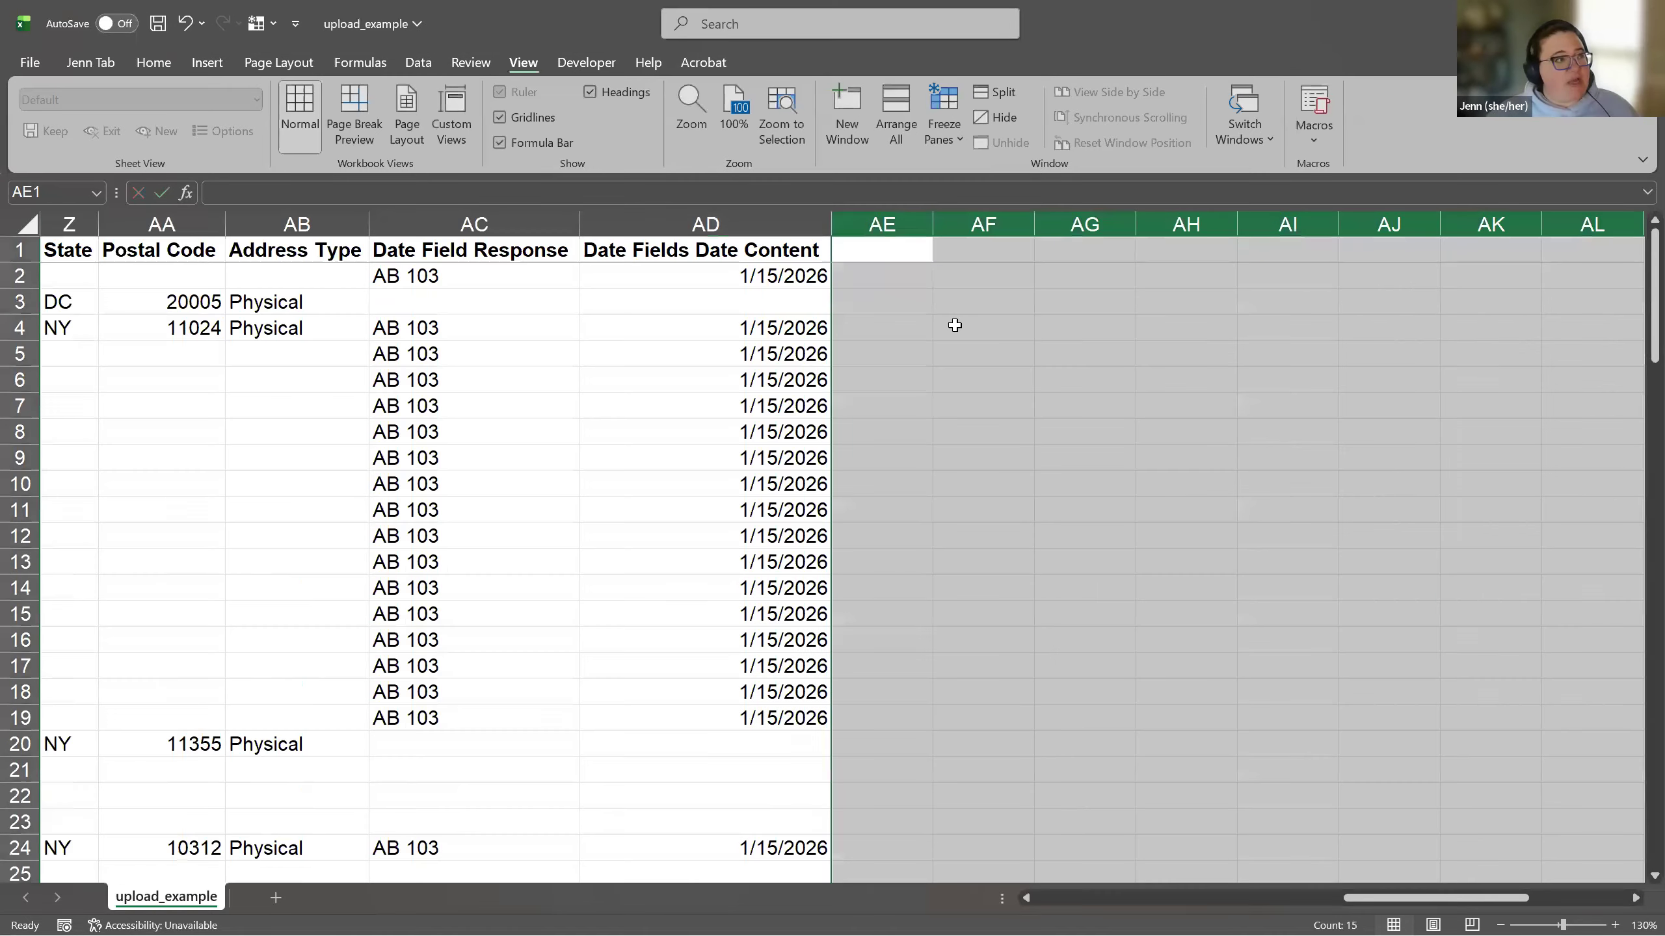
click(954, 328)
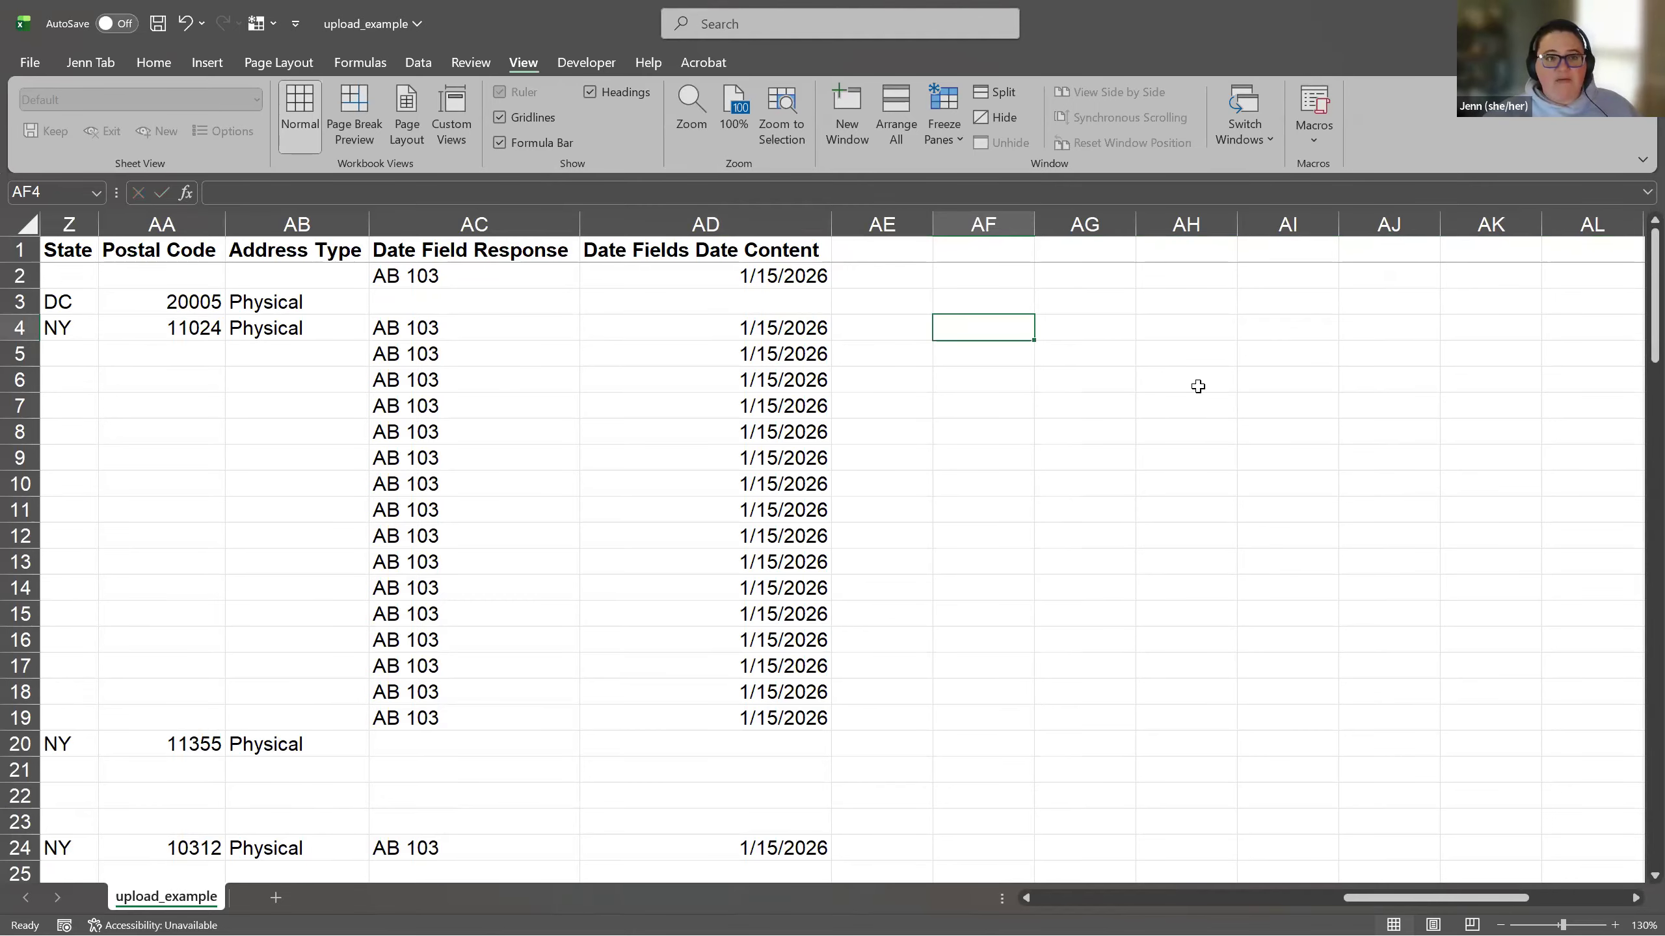
click(900, 331)
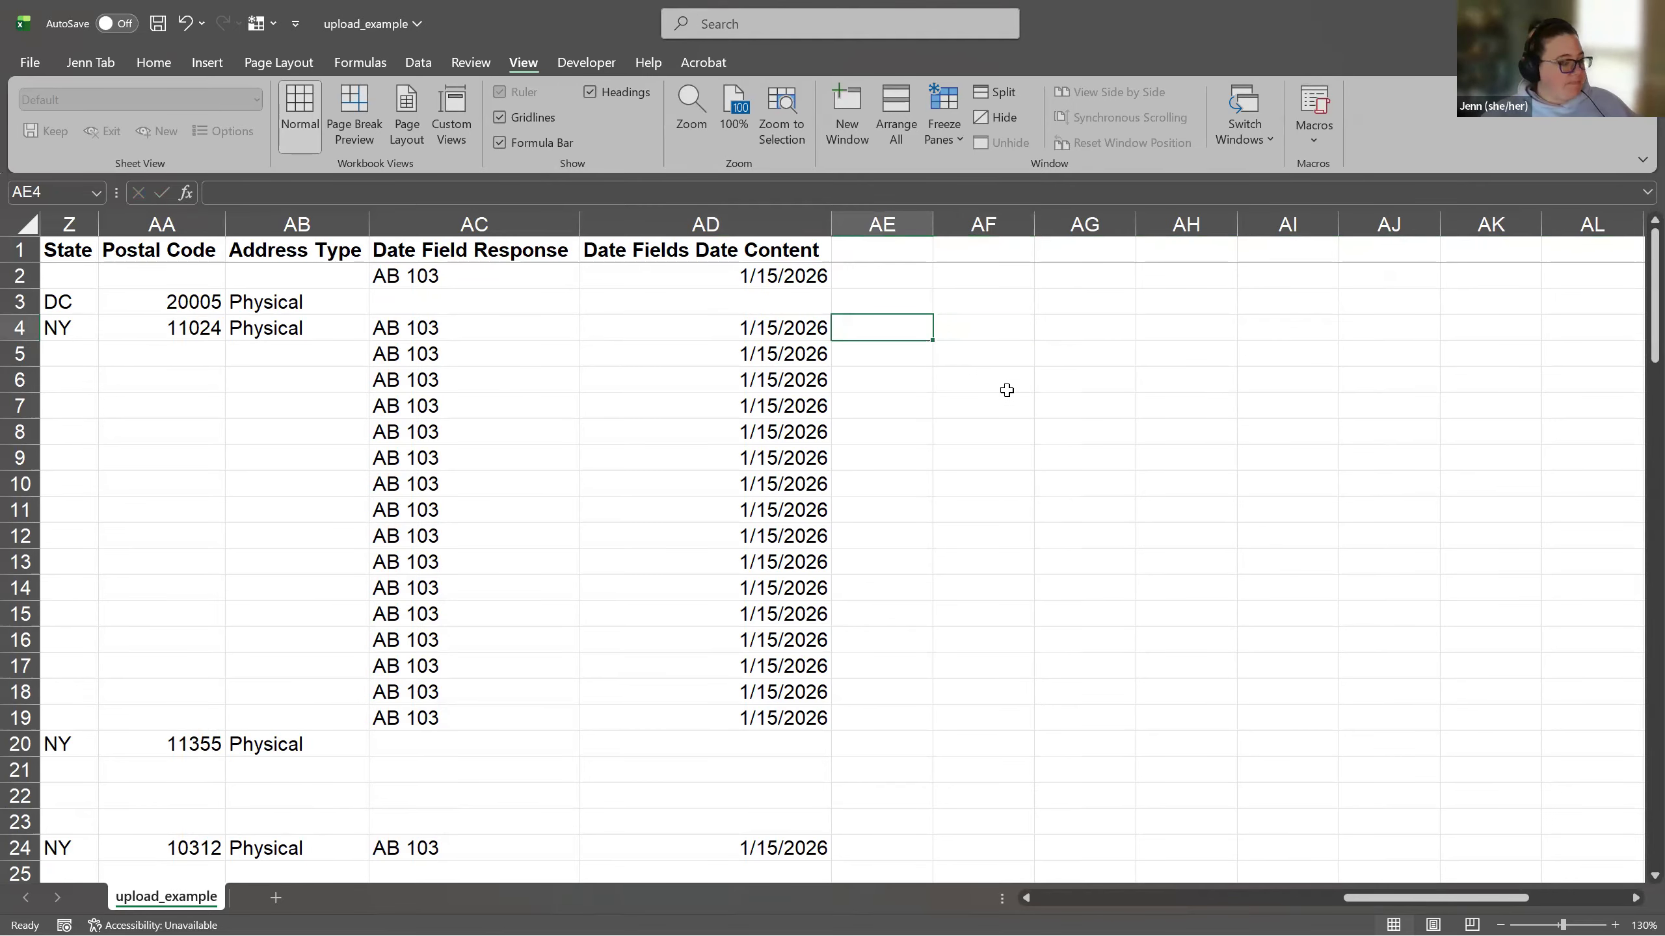
Step: Return to the start of the sheet and delete the work_email column
scroll(1118, 357, left, 10)
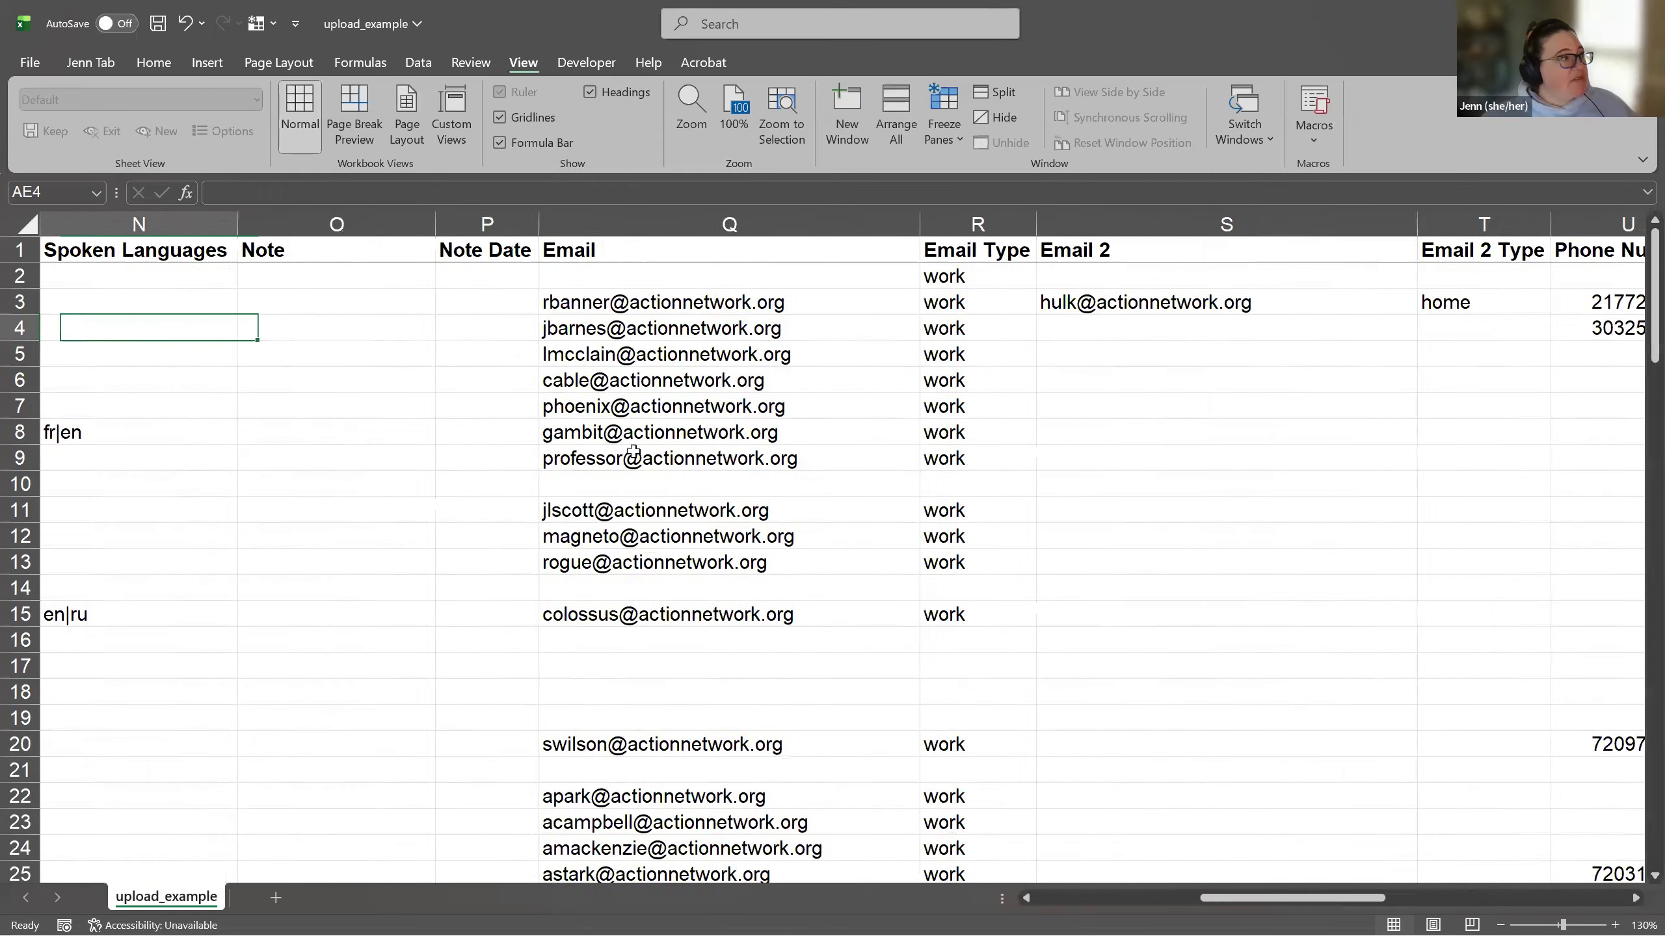
key(Home)
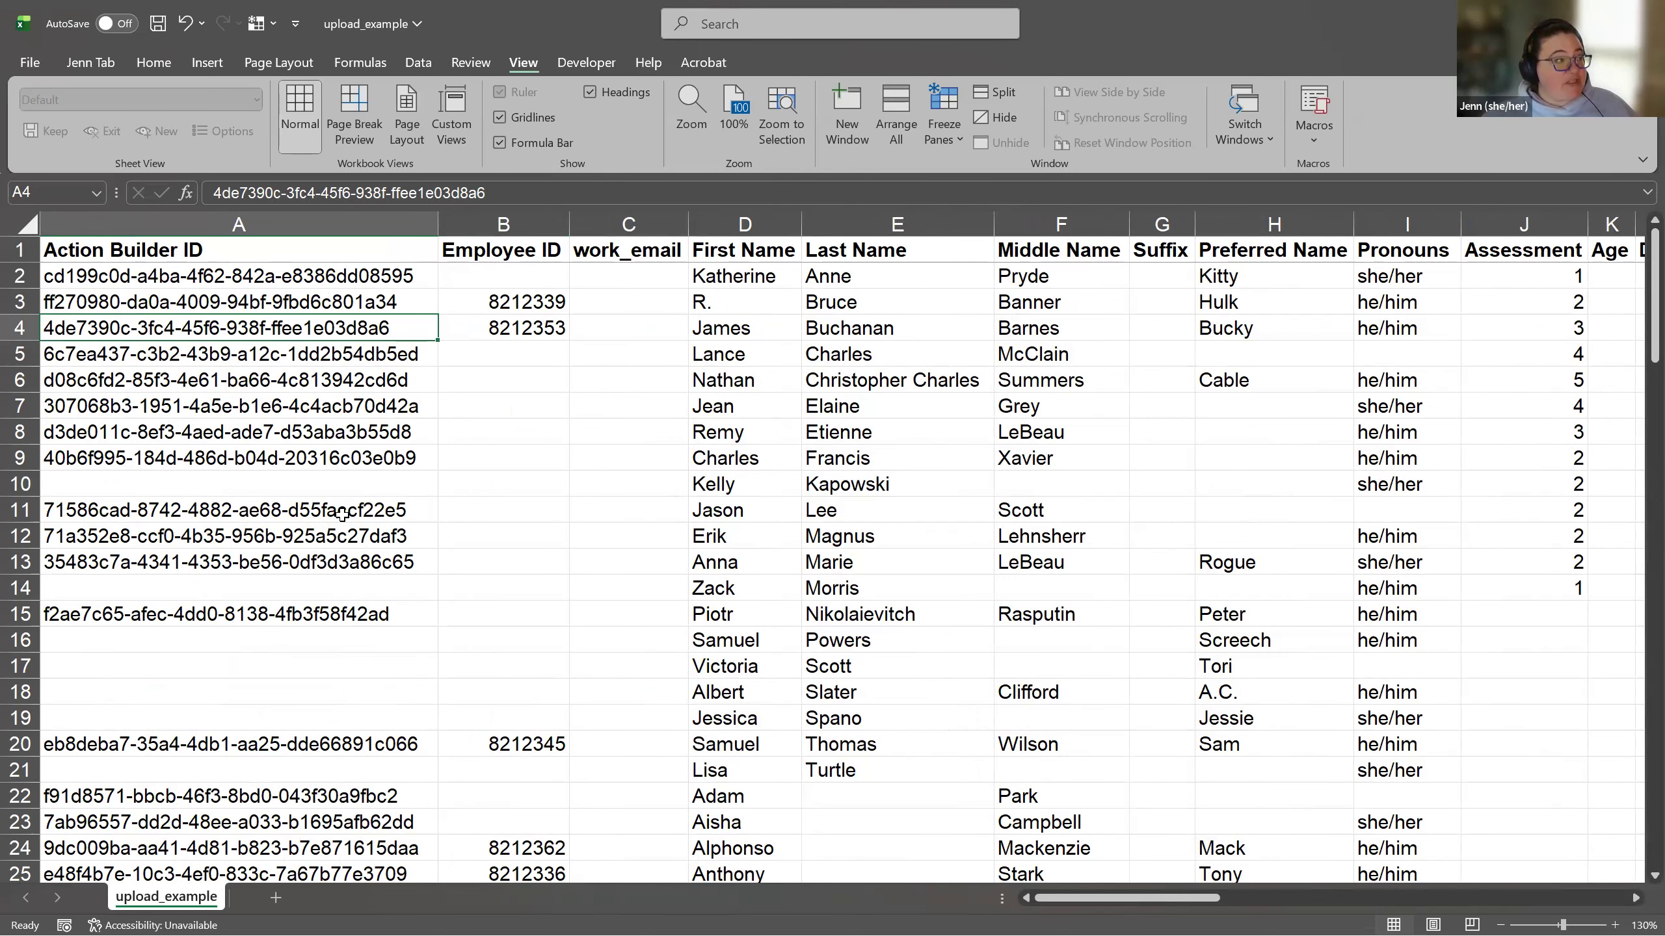
scroll(343, 510, down, 1)
scroll(349, 479, down, 1)
drag(367, 484, 525, 558)
click(395, 505)
click(623, 223)
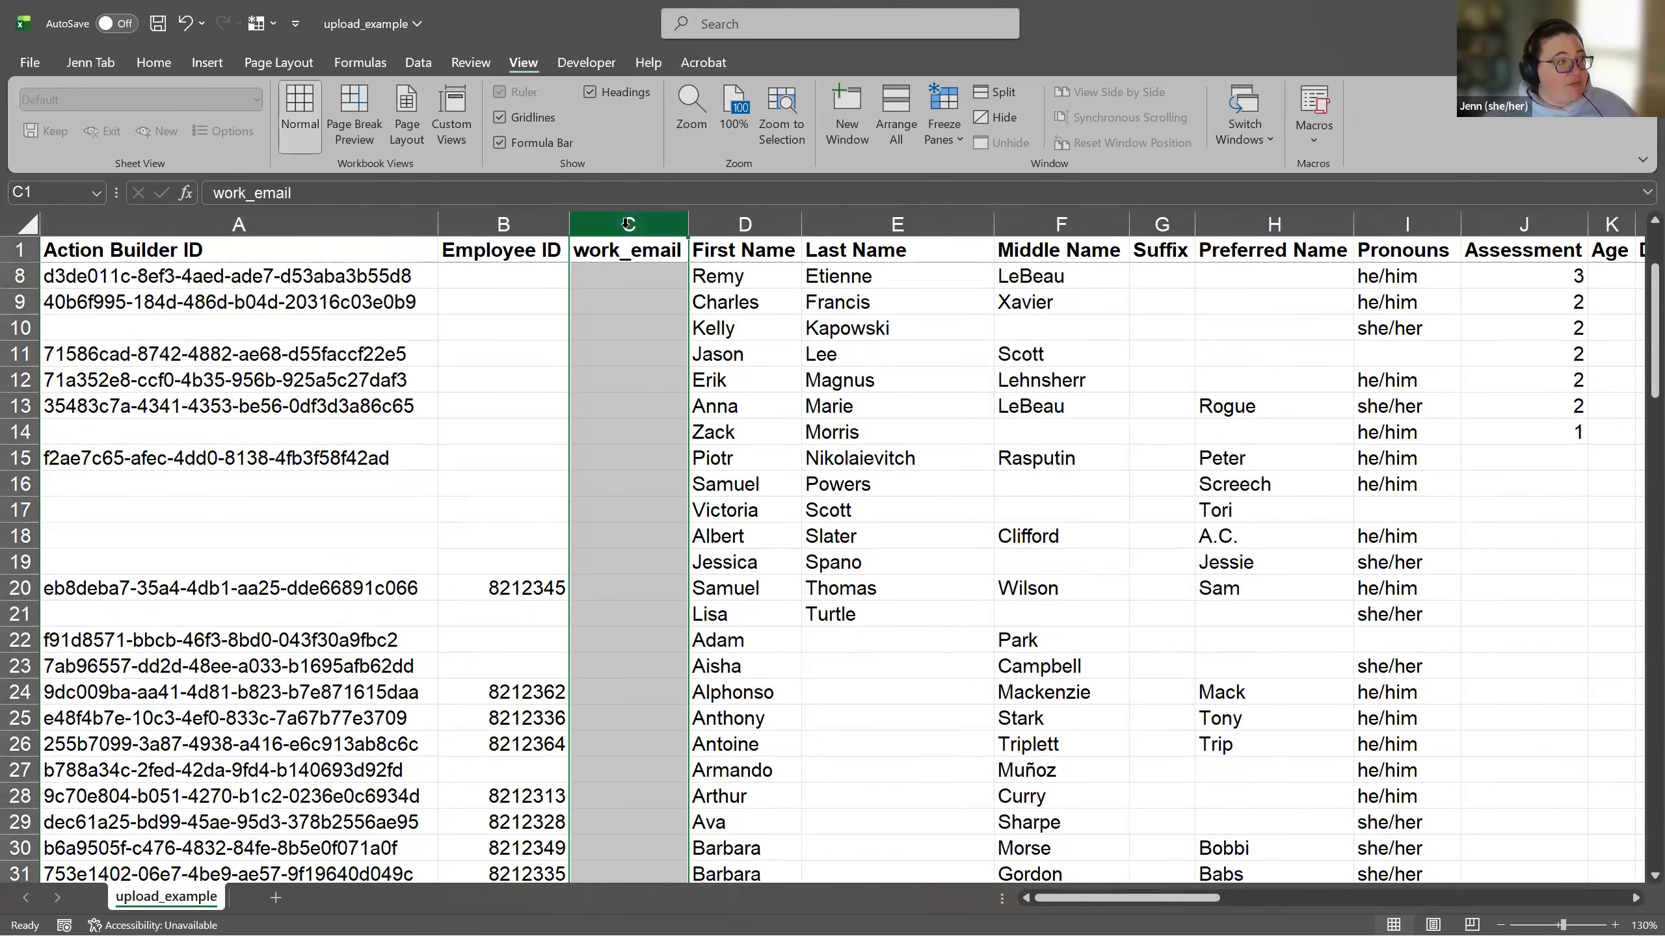
right_click(639, 237)
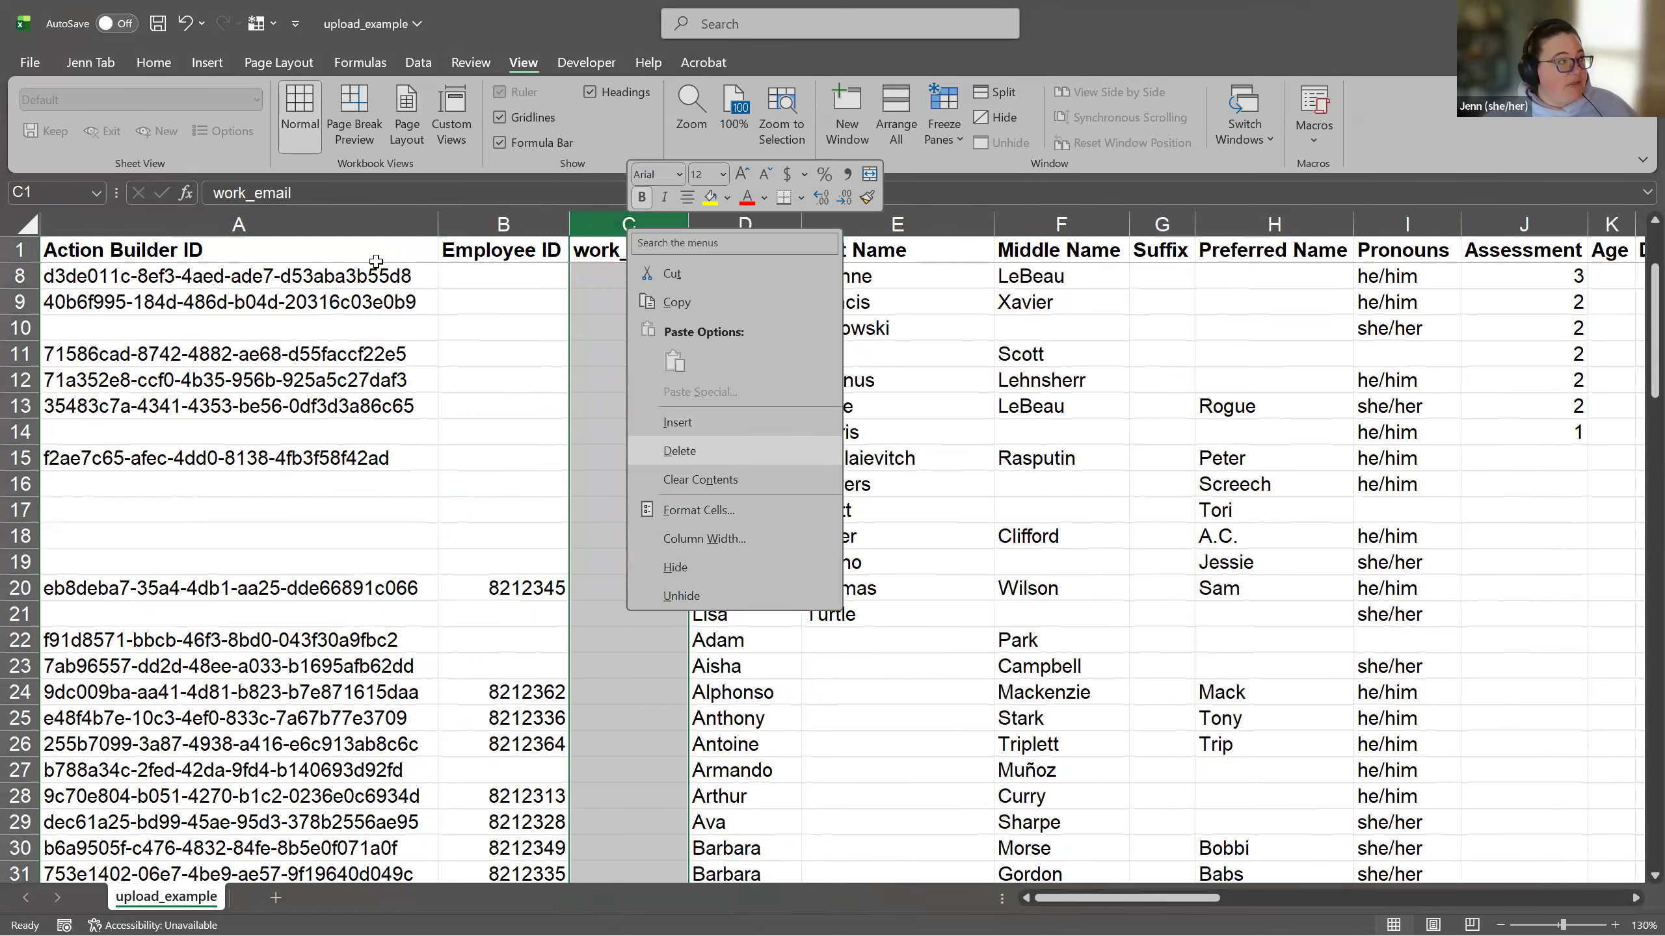
click(681, 451)
Step: Examine the blank Action Builder ID cells in rows 16 to 19 and the name fields in row 15
click(306, 567)
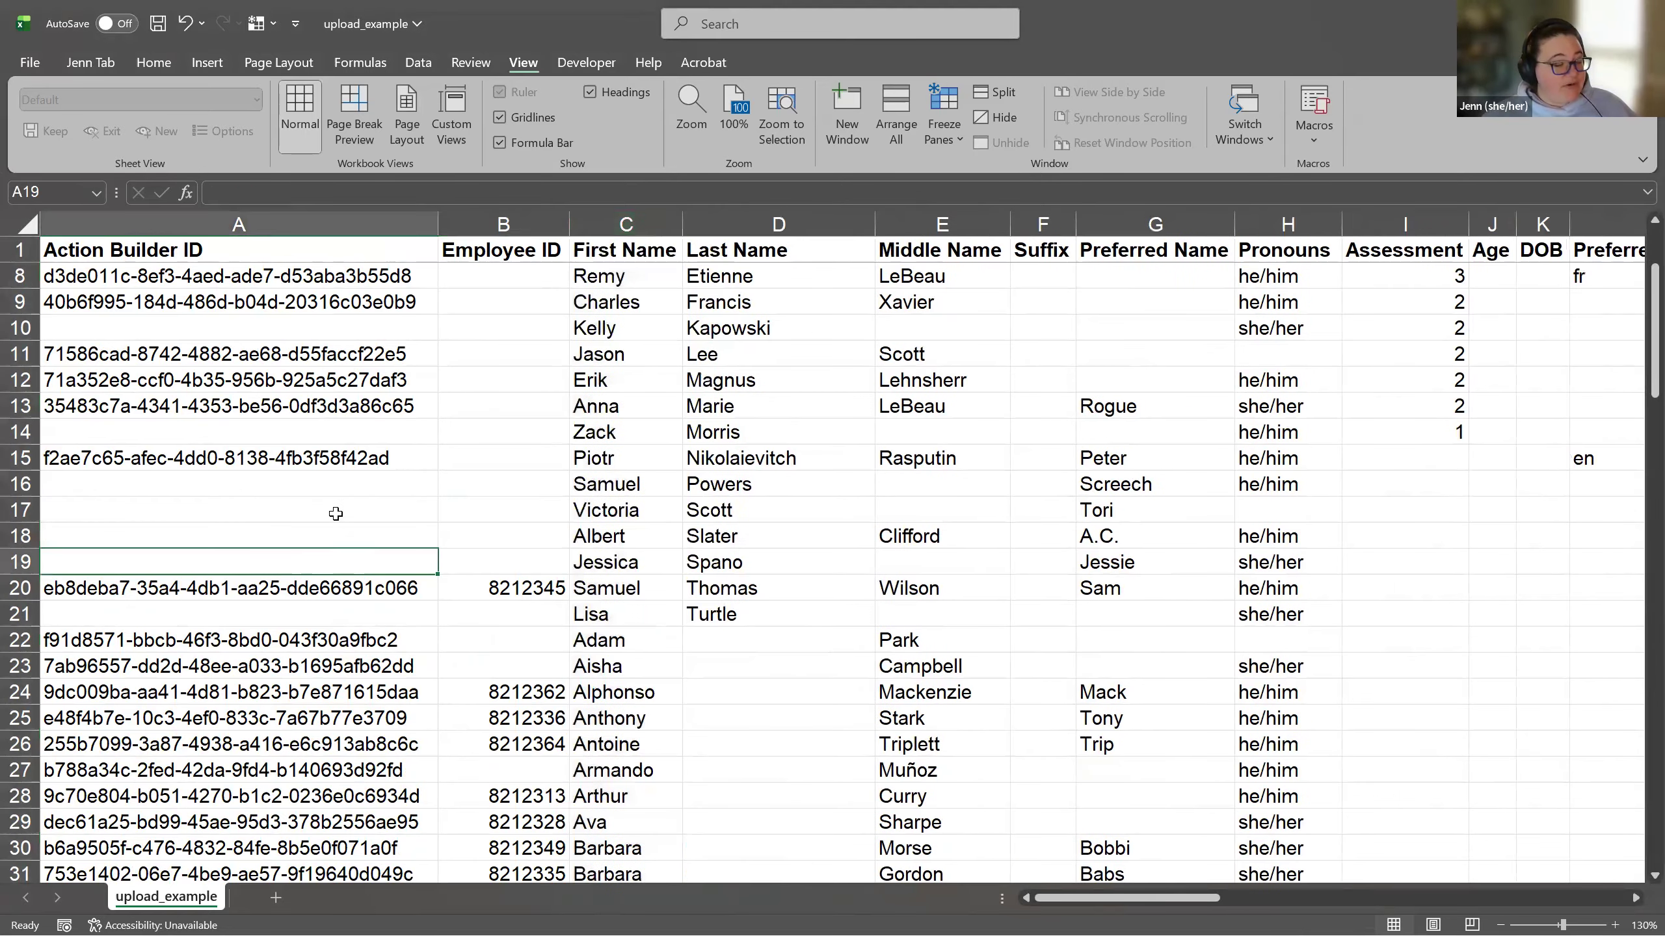
click(332, 509)
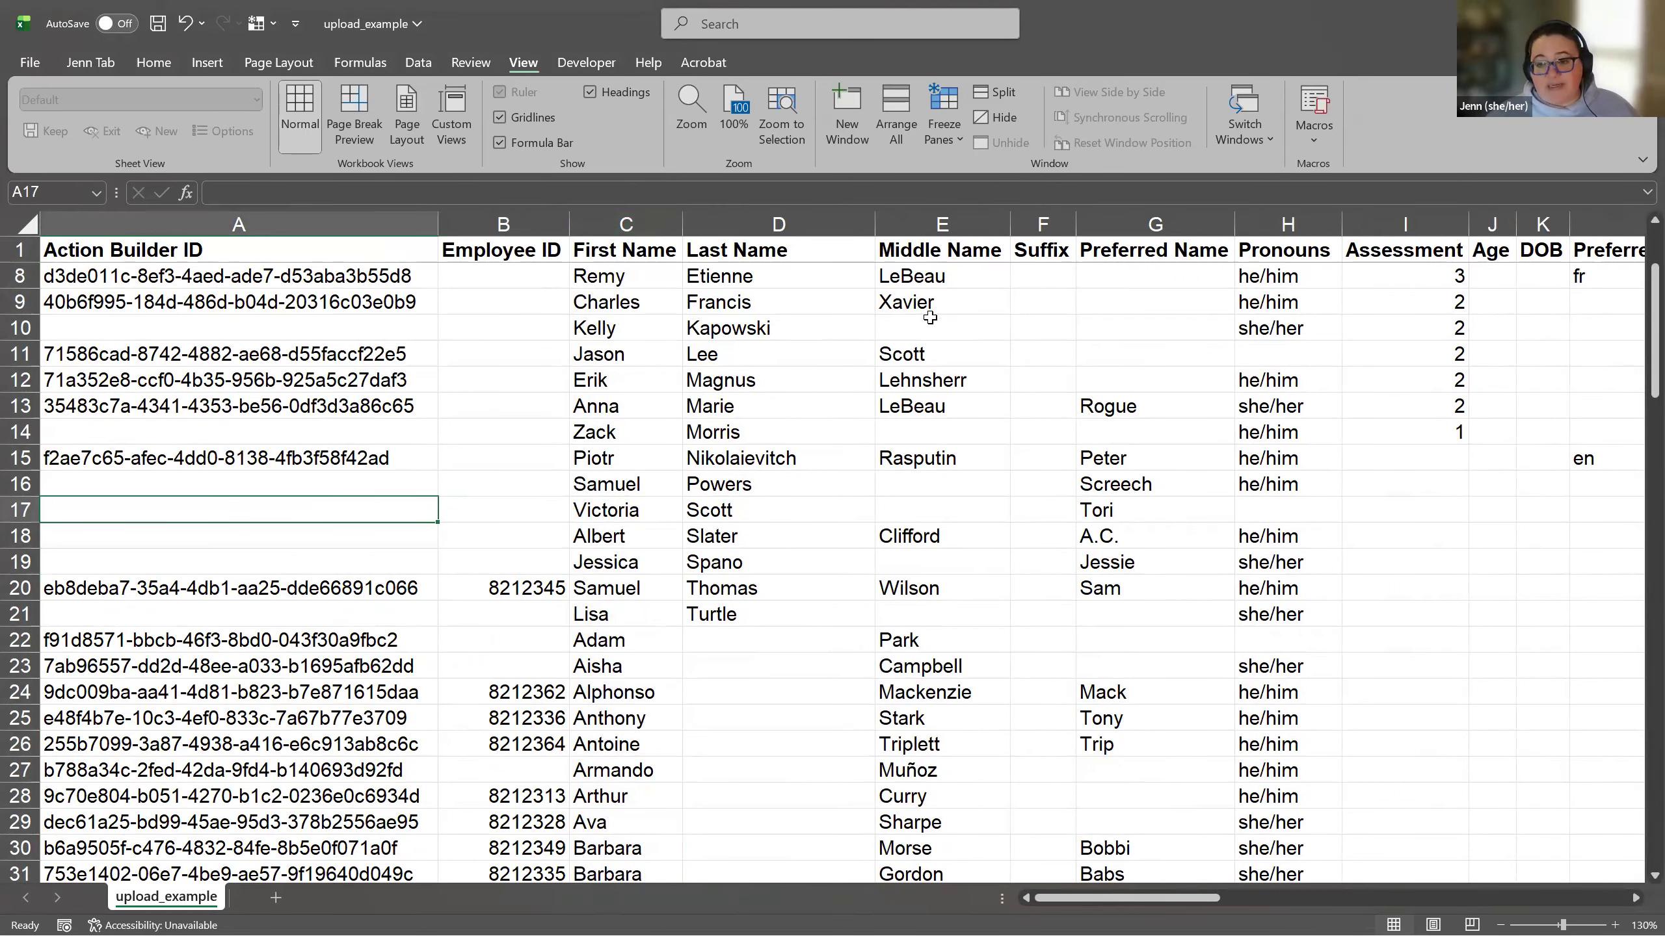
drag(630, 458, 836, 461)
drag(976, 460, 1013, 458)
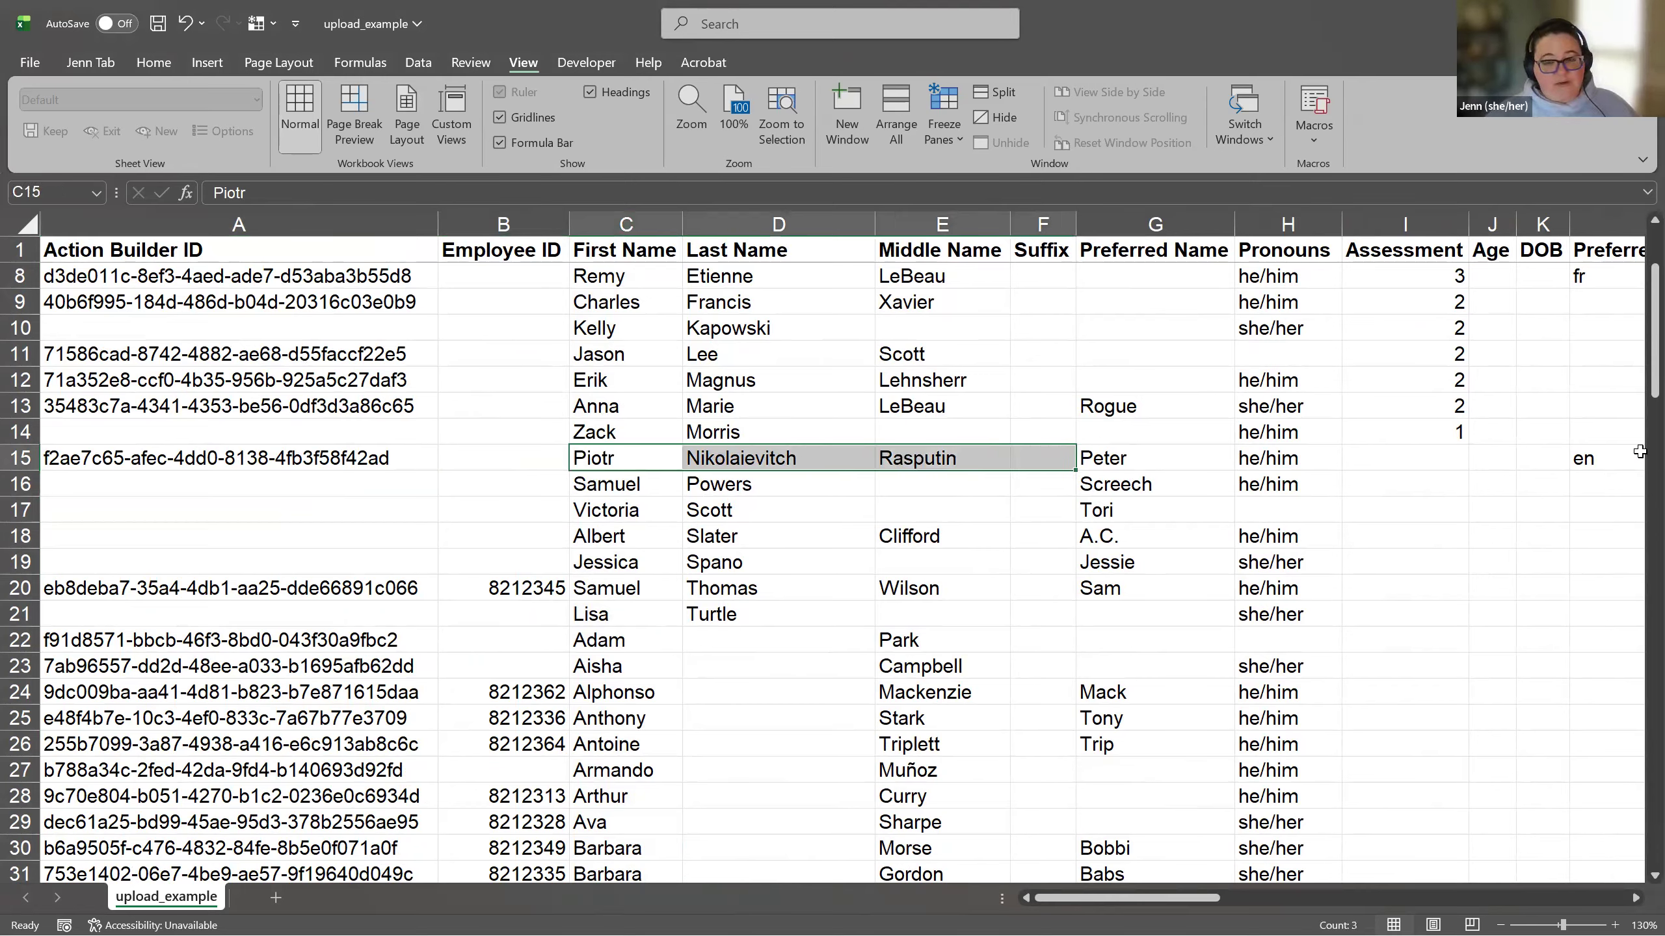
click(493, 504)
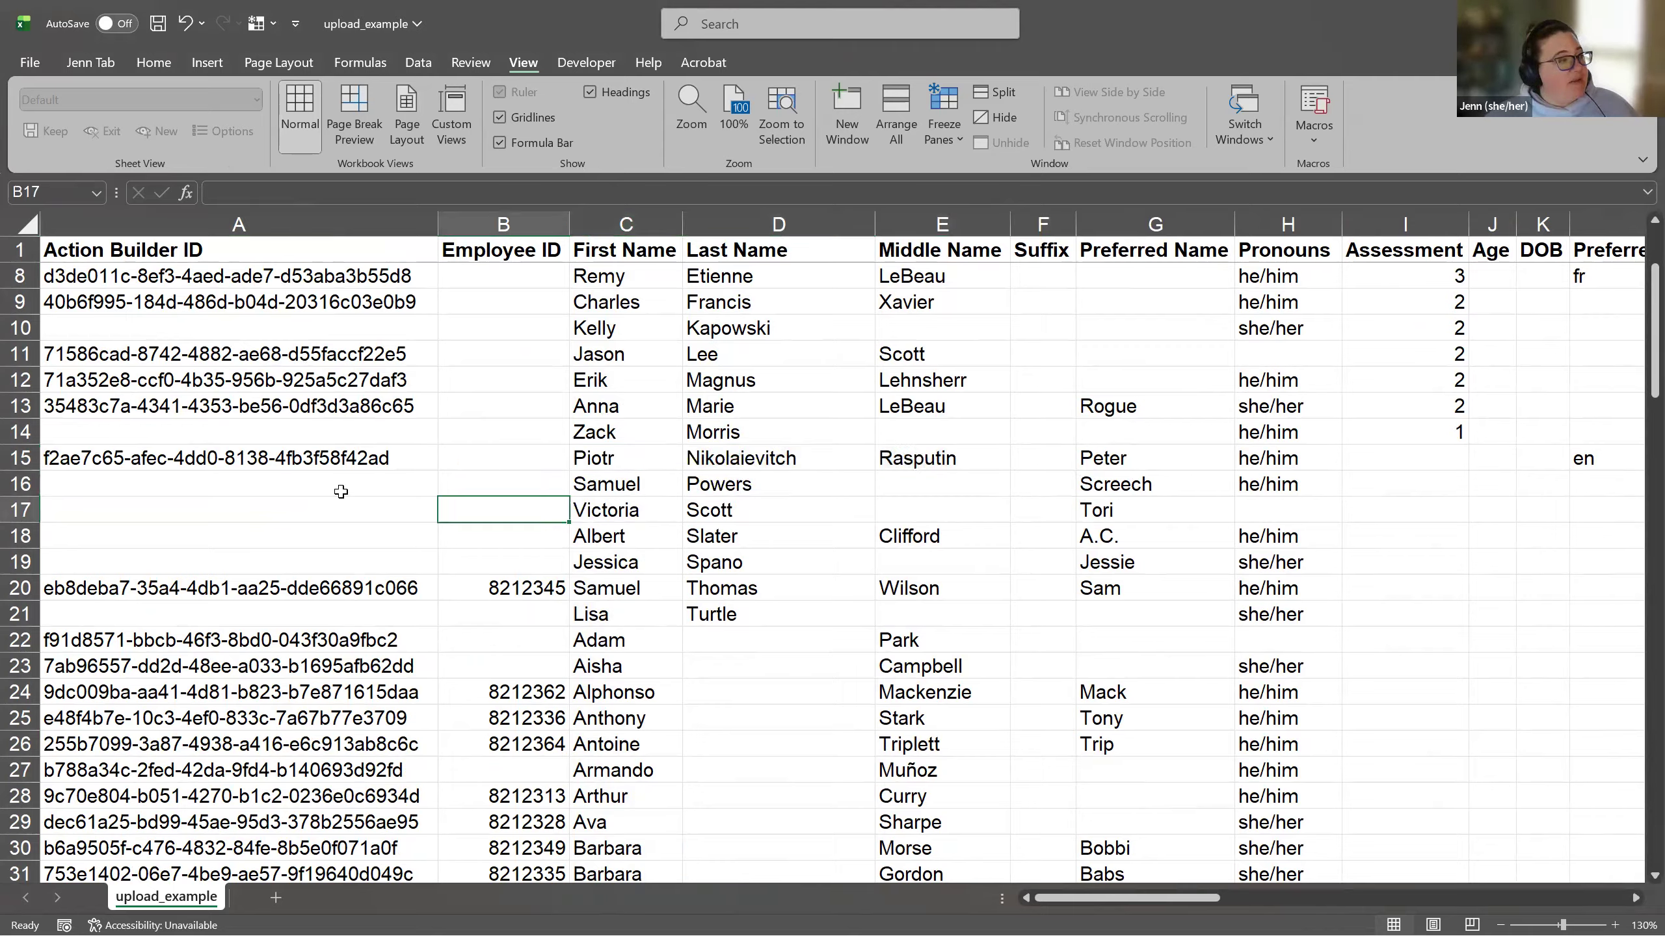
drag(344, 489, 357, 577)
click(1262, 475)
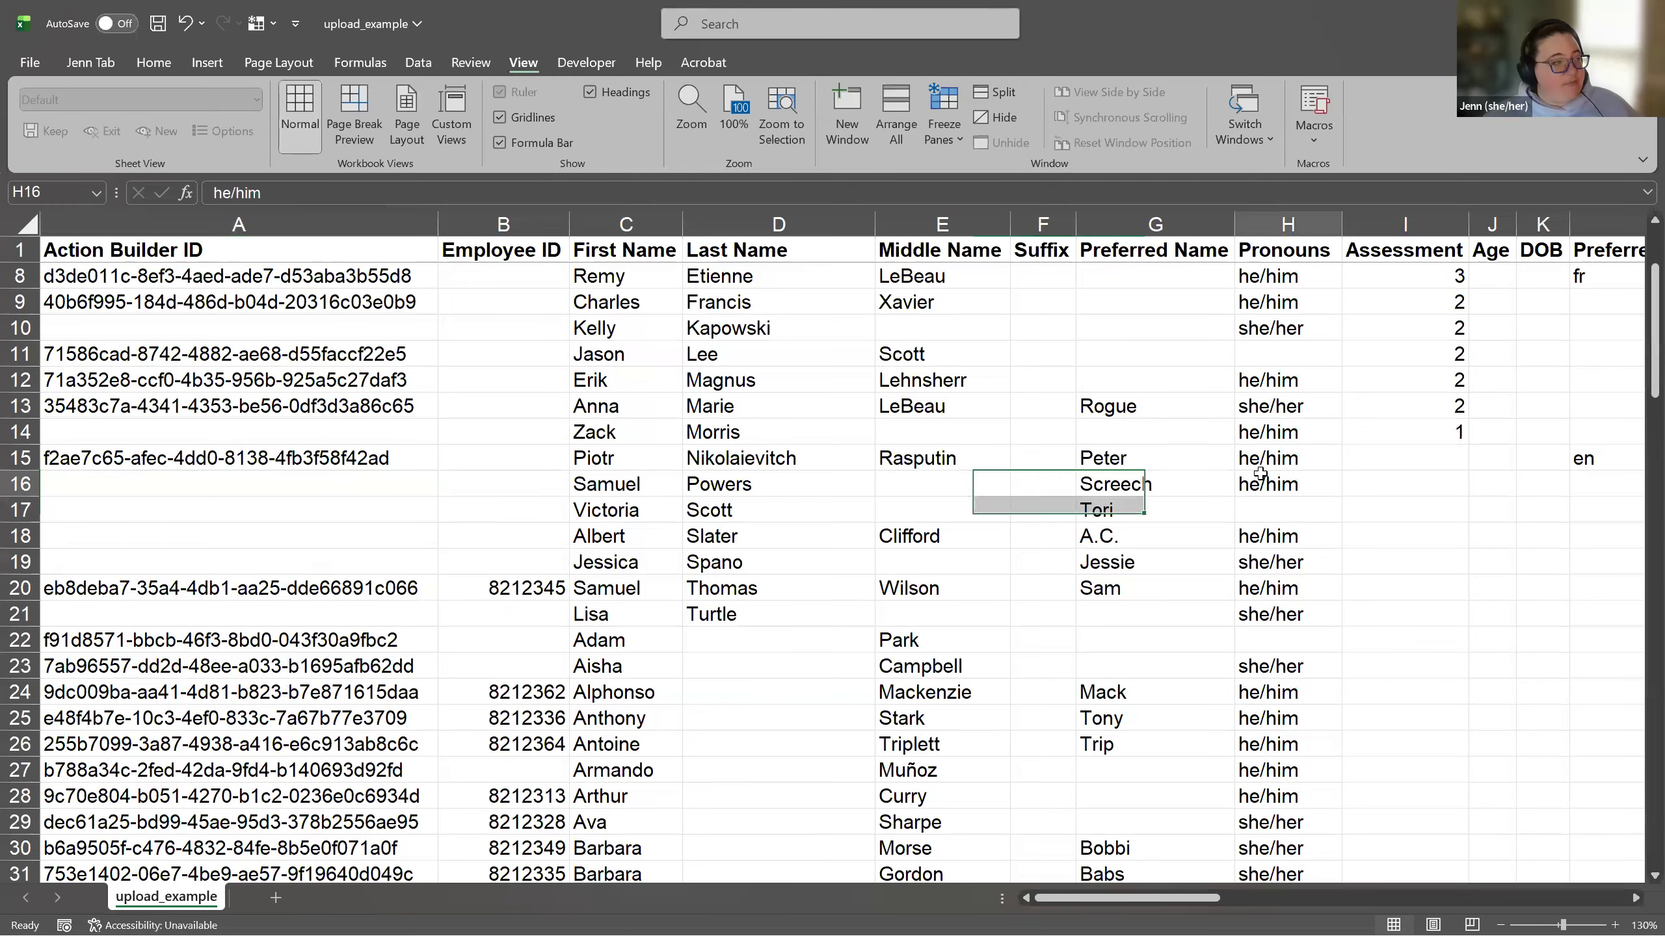
Step: Save the sheet to the Desktop as a CSV UTF-8 (Comma delimited) file named AB 103 training 1.15.26
click(30, 64)
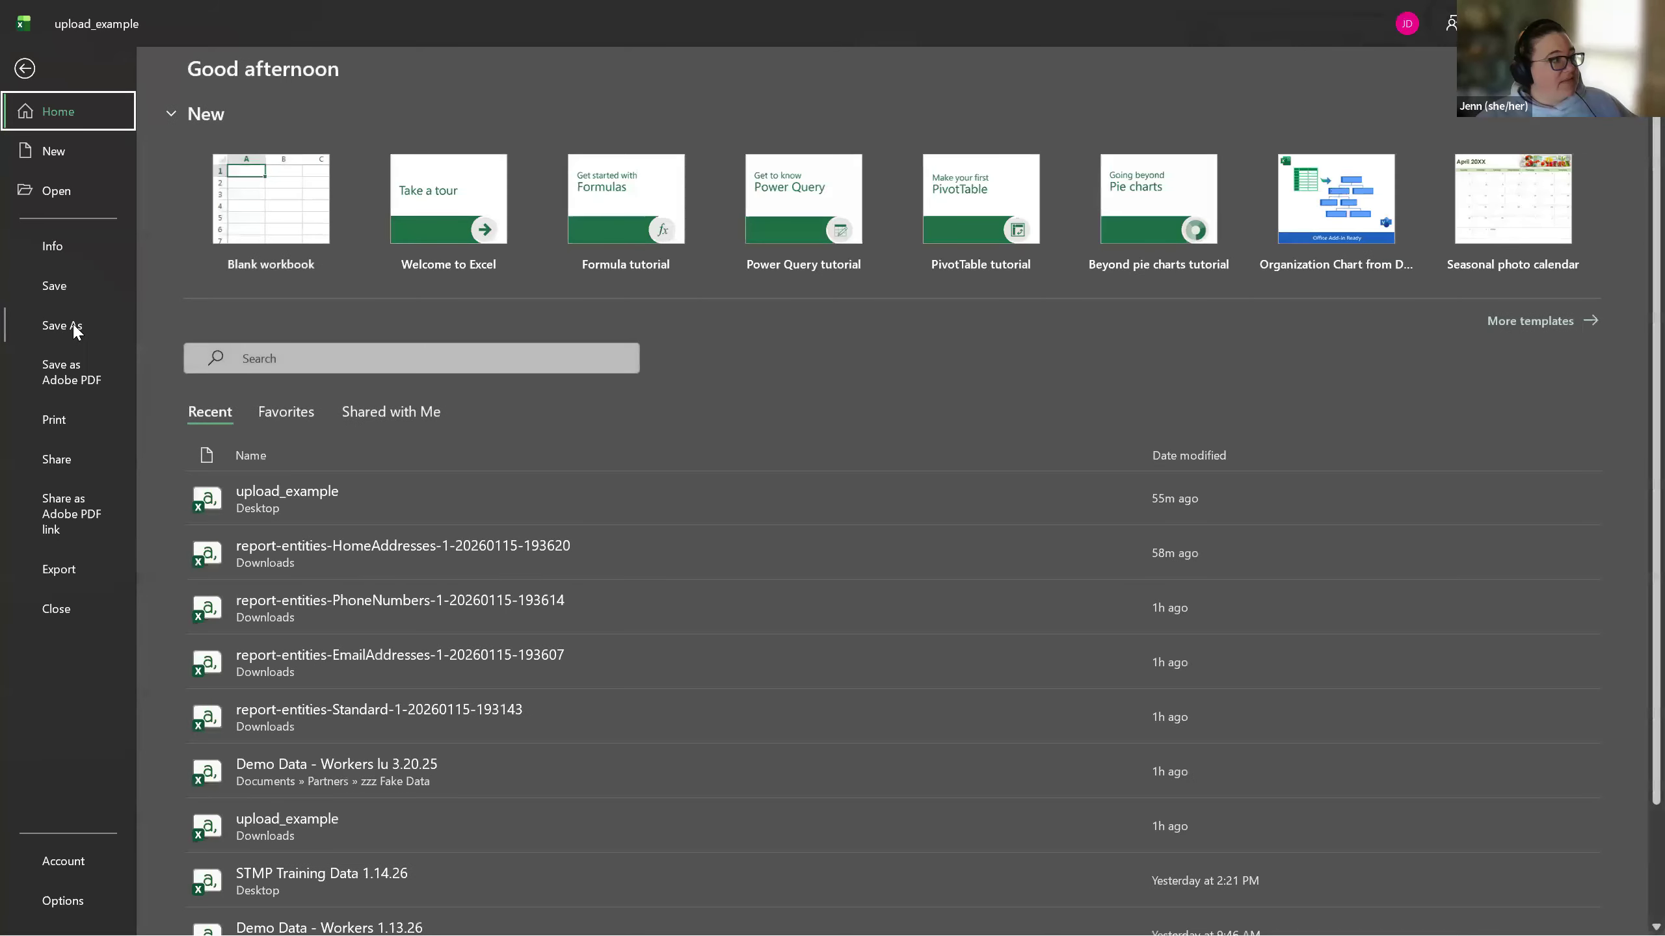
click(59, 327)
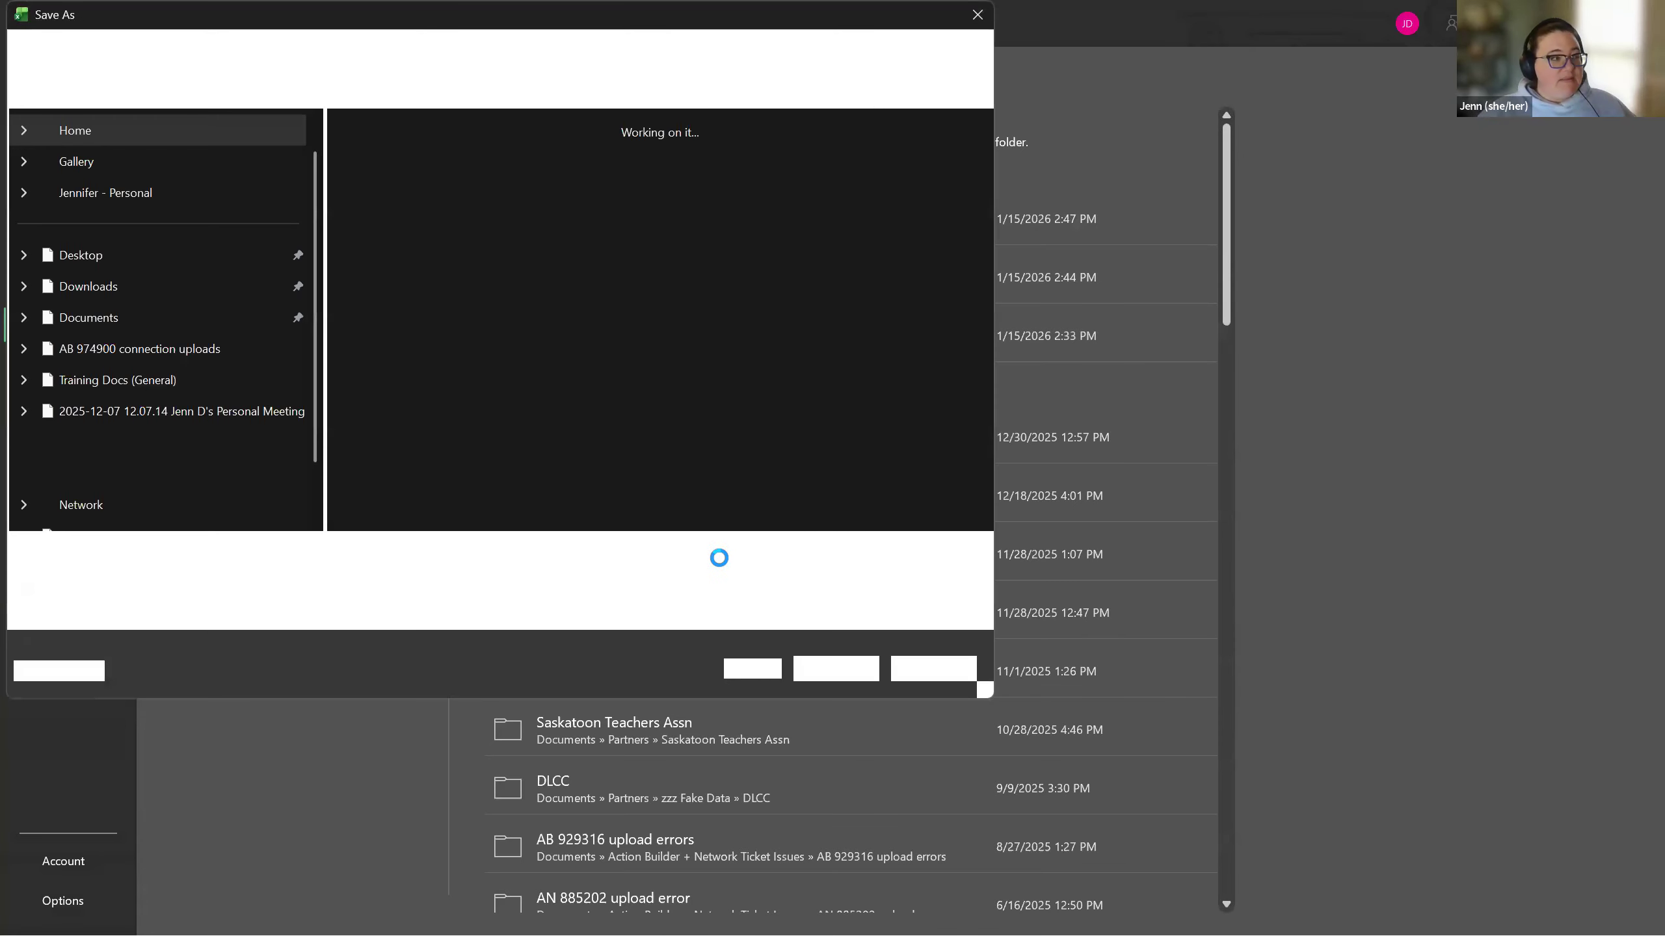
click(978, 580)
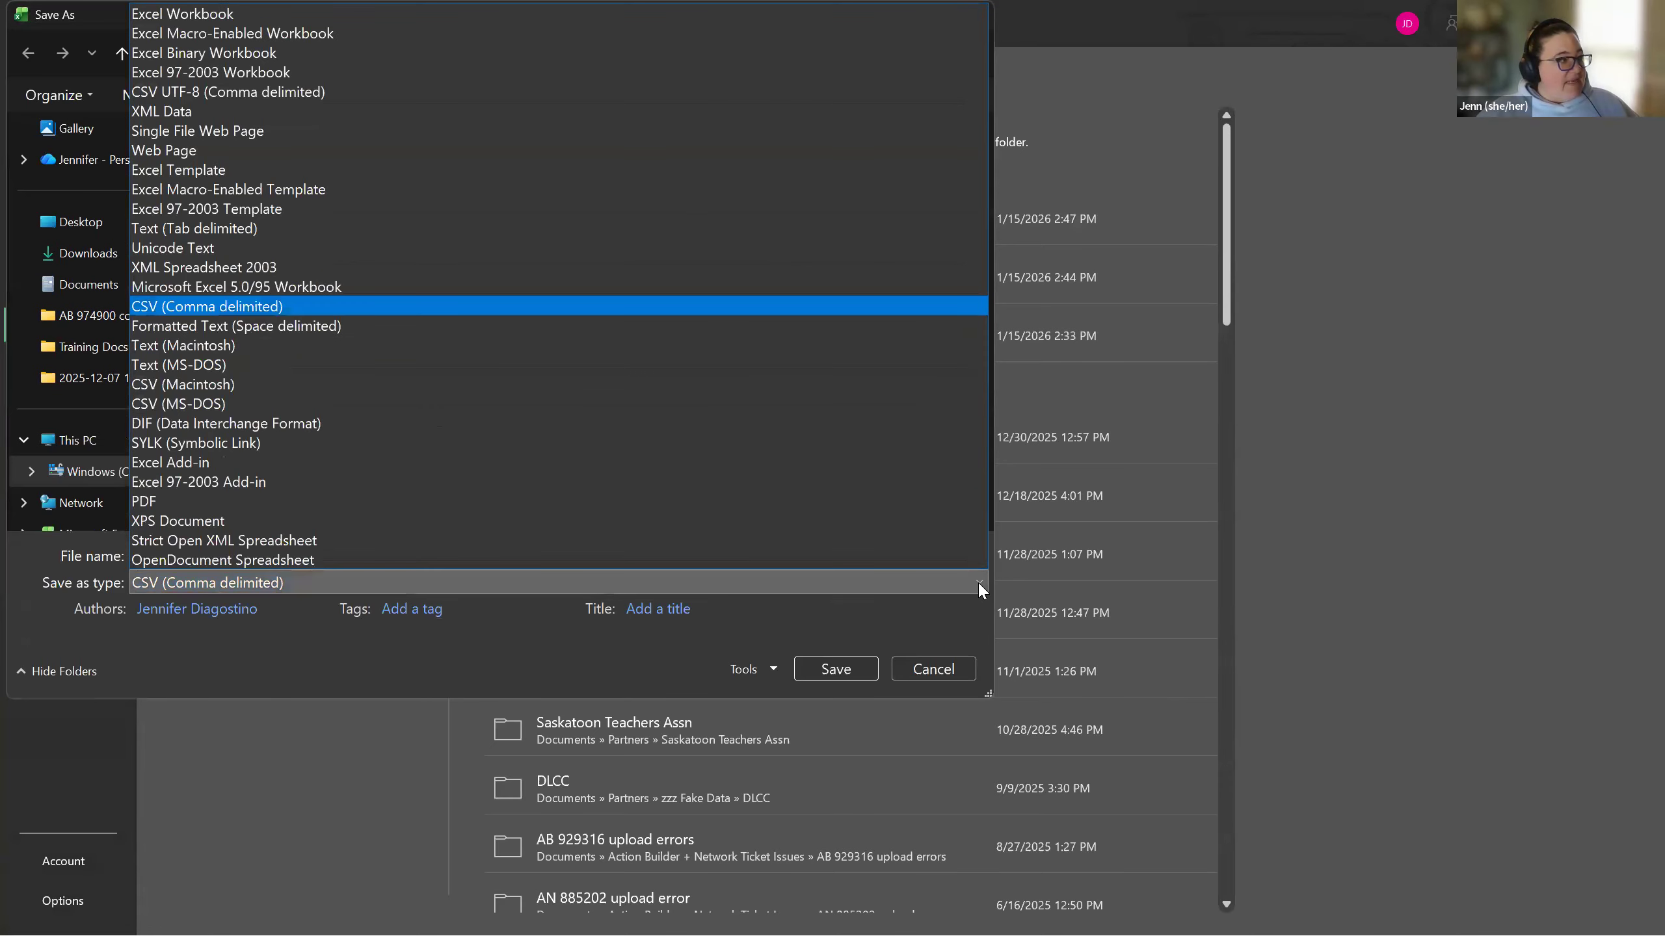
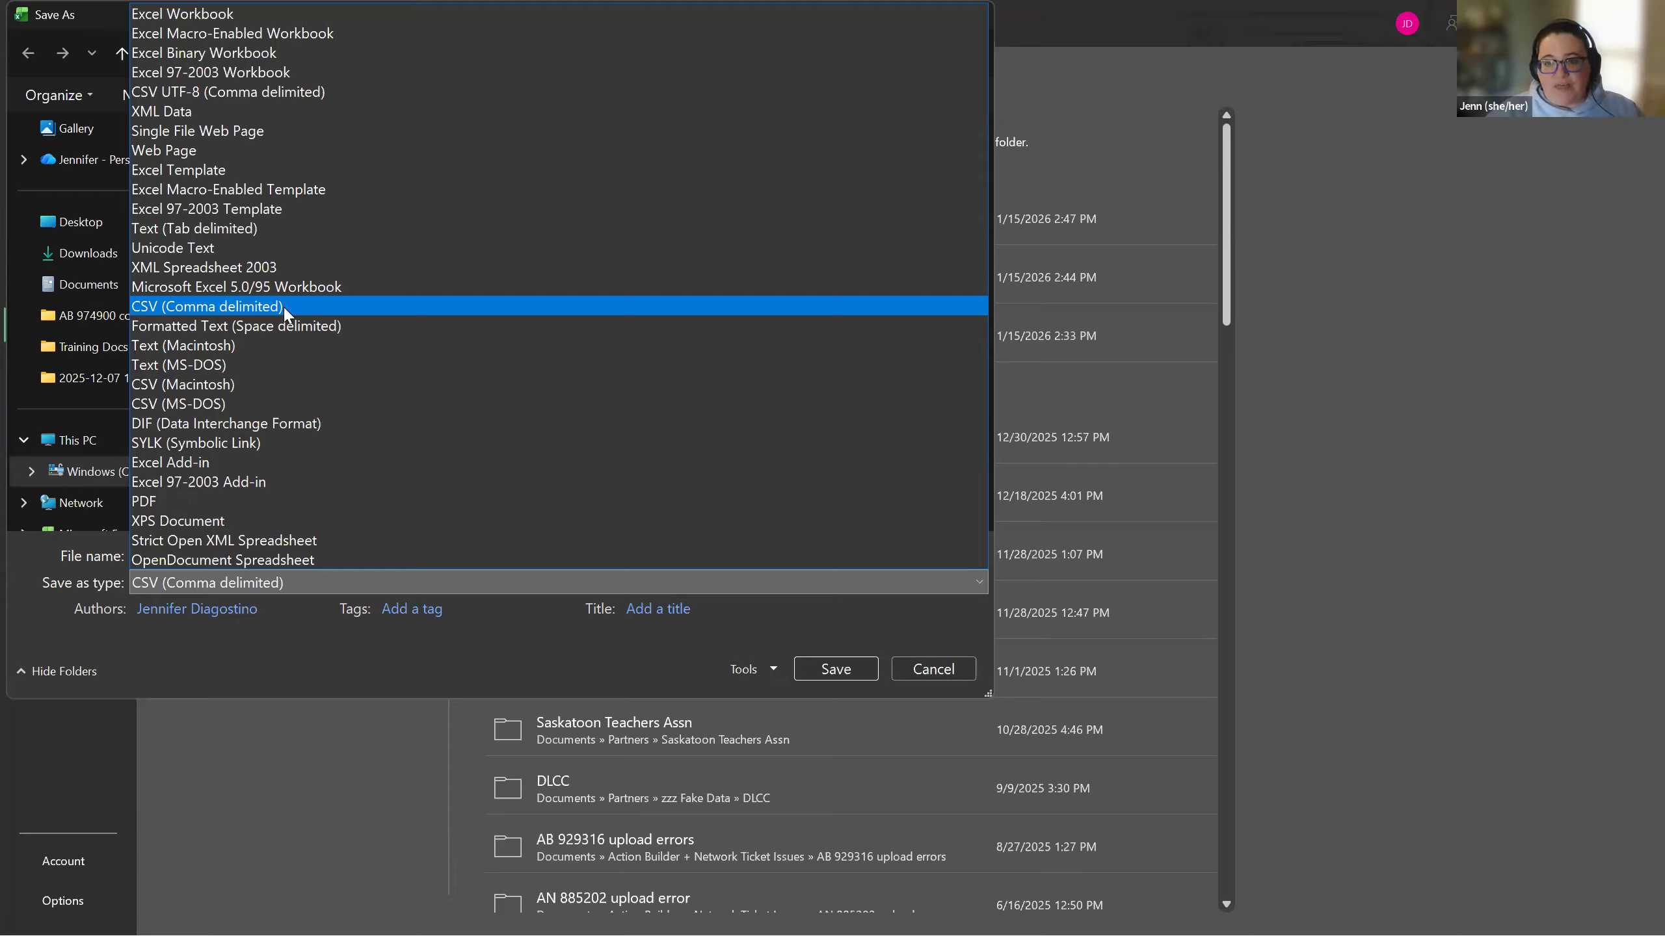
click(182, 98)
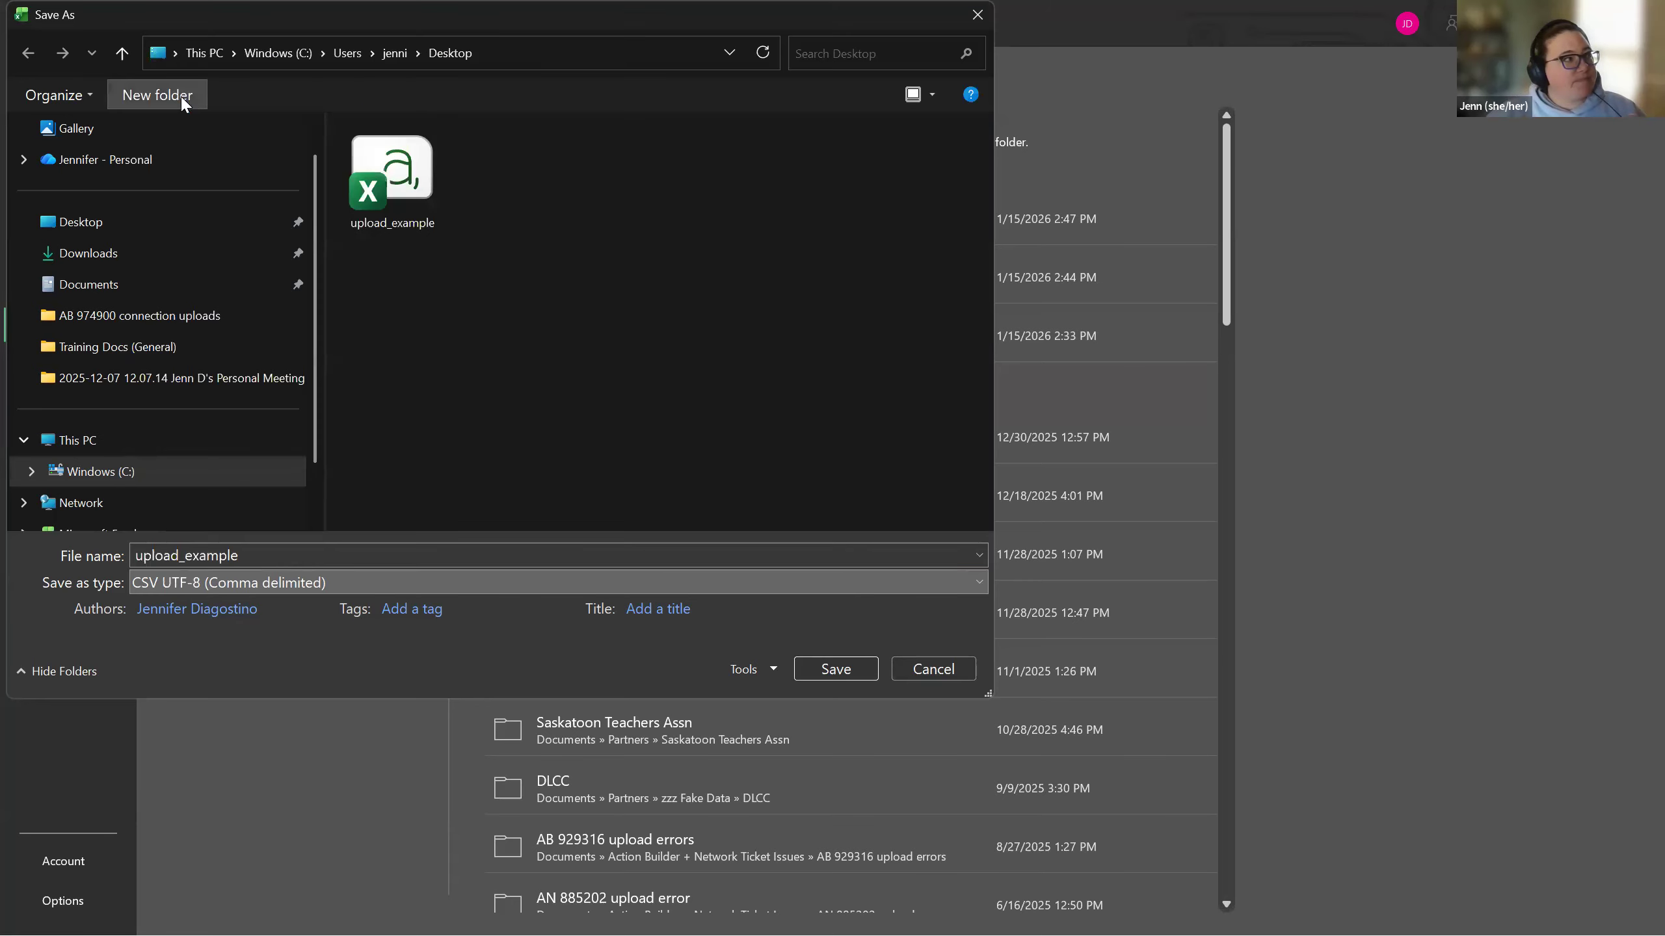
double_click(242, 556)
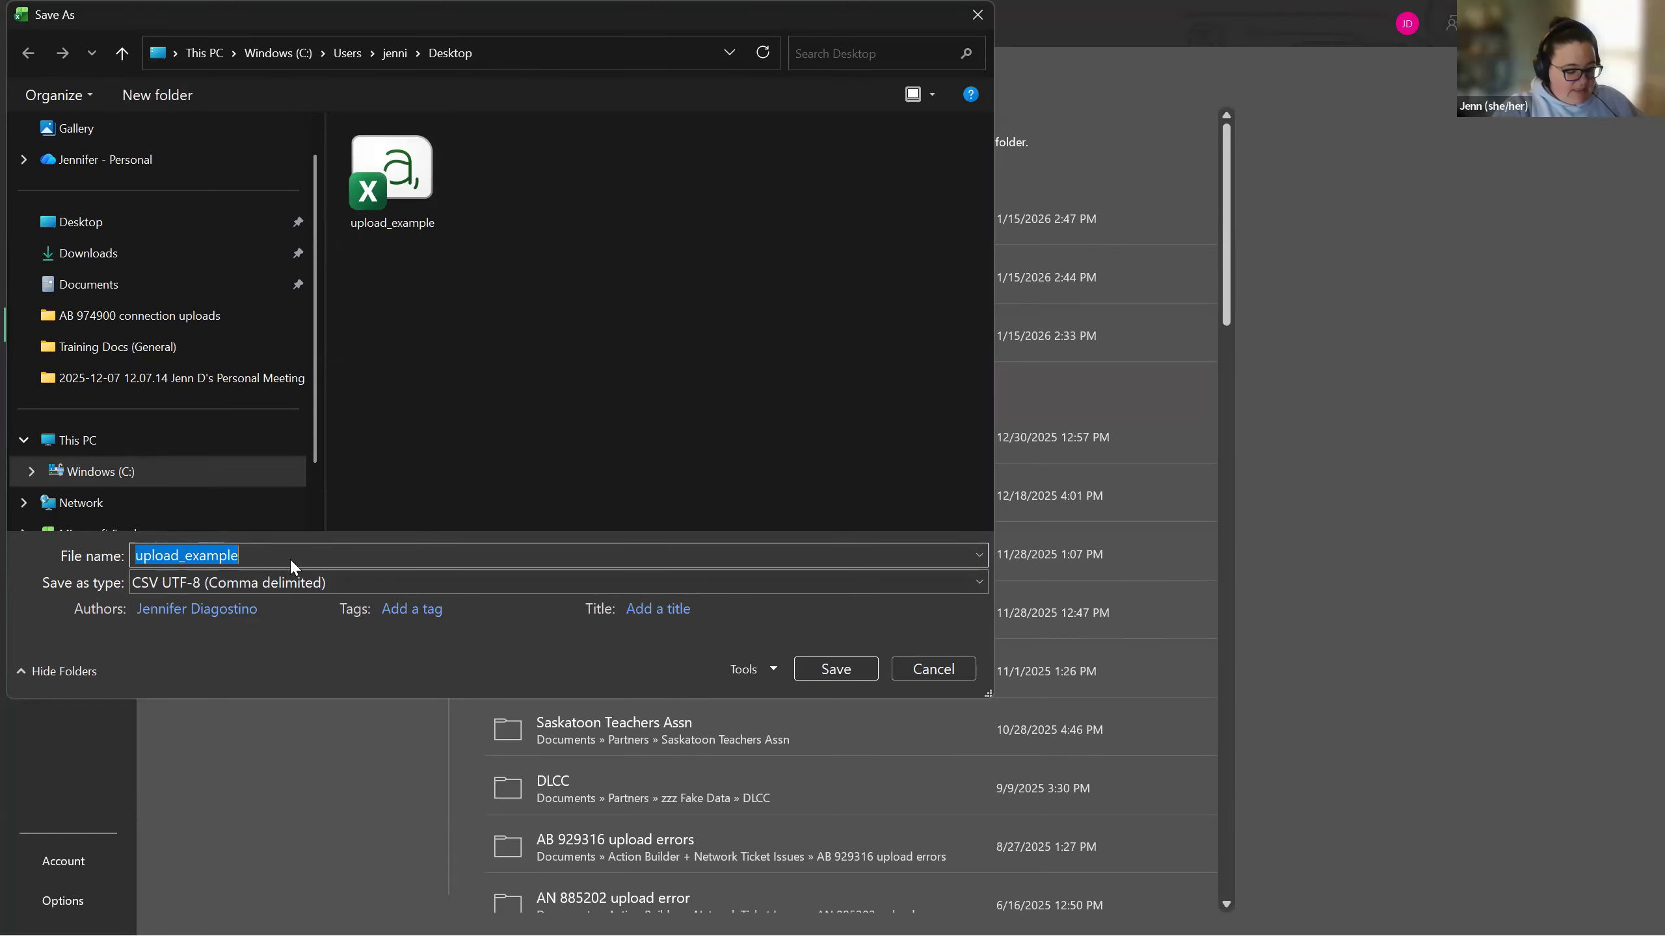
text(AB 1034)
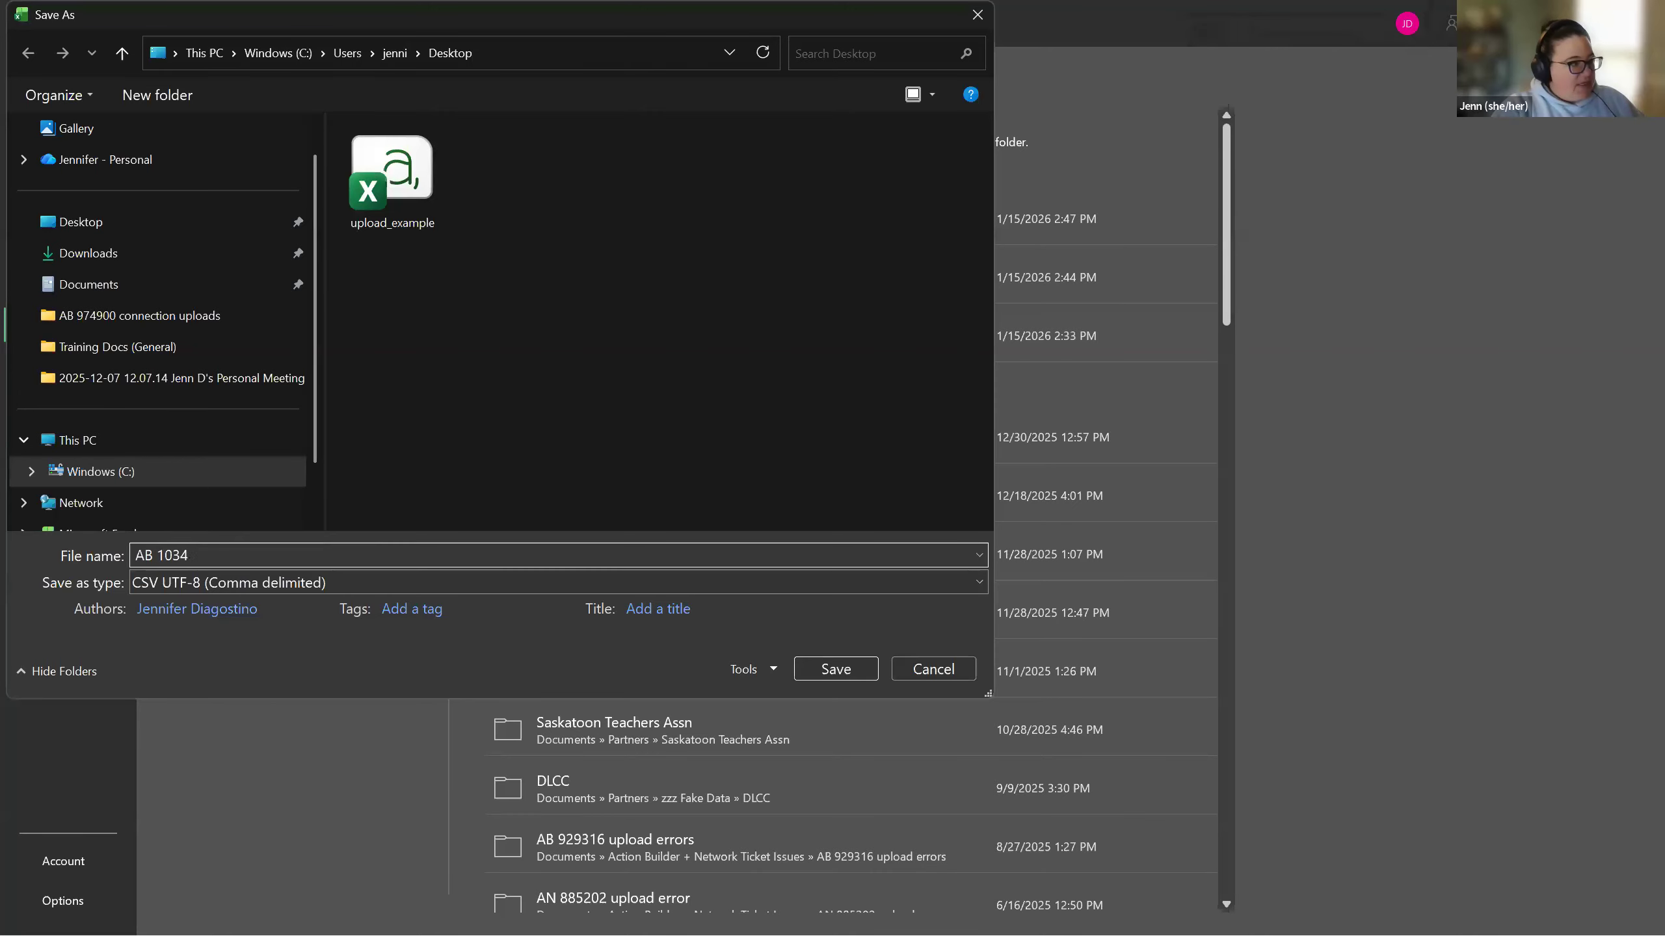
key(BackSpace)
text(training 1.15.26)
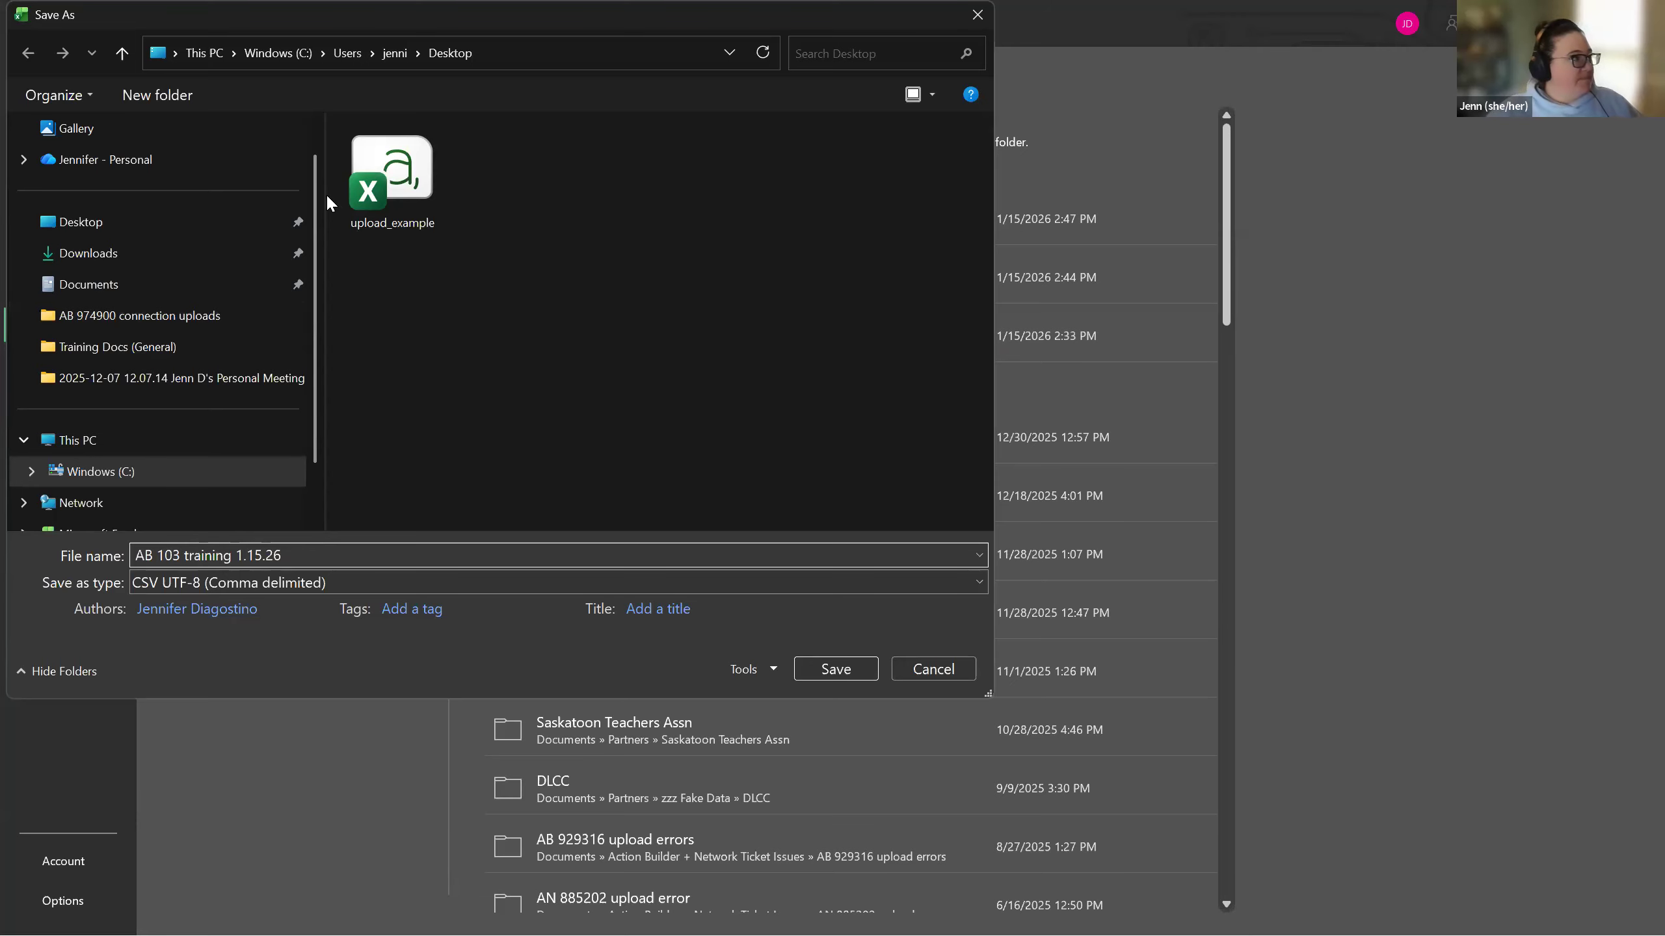
click(864, 667)
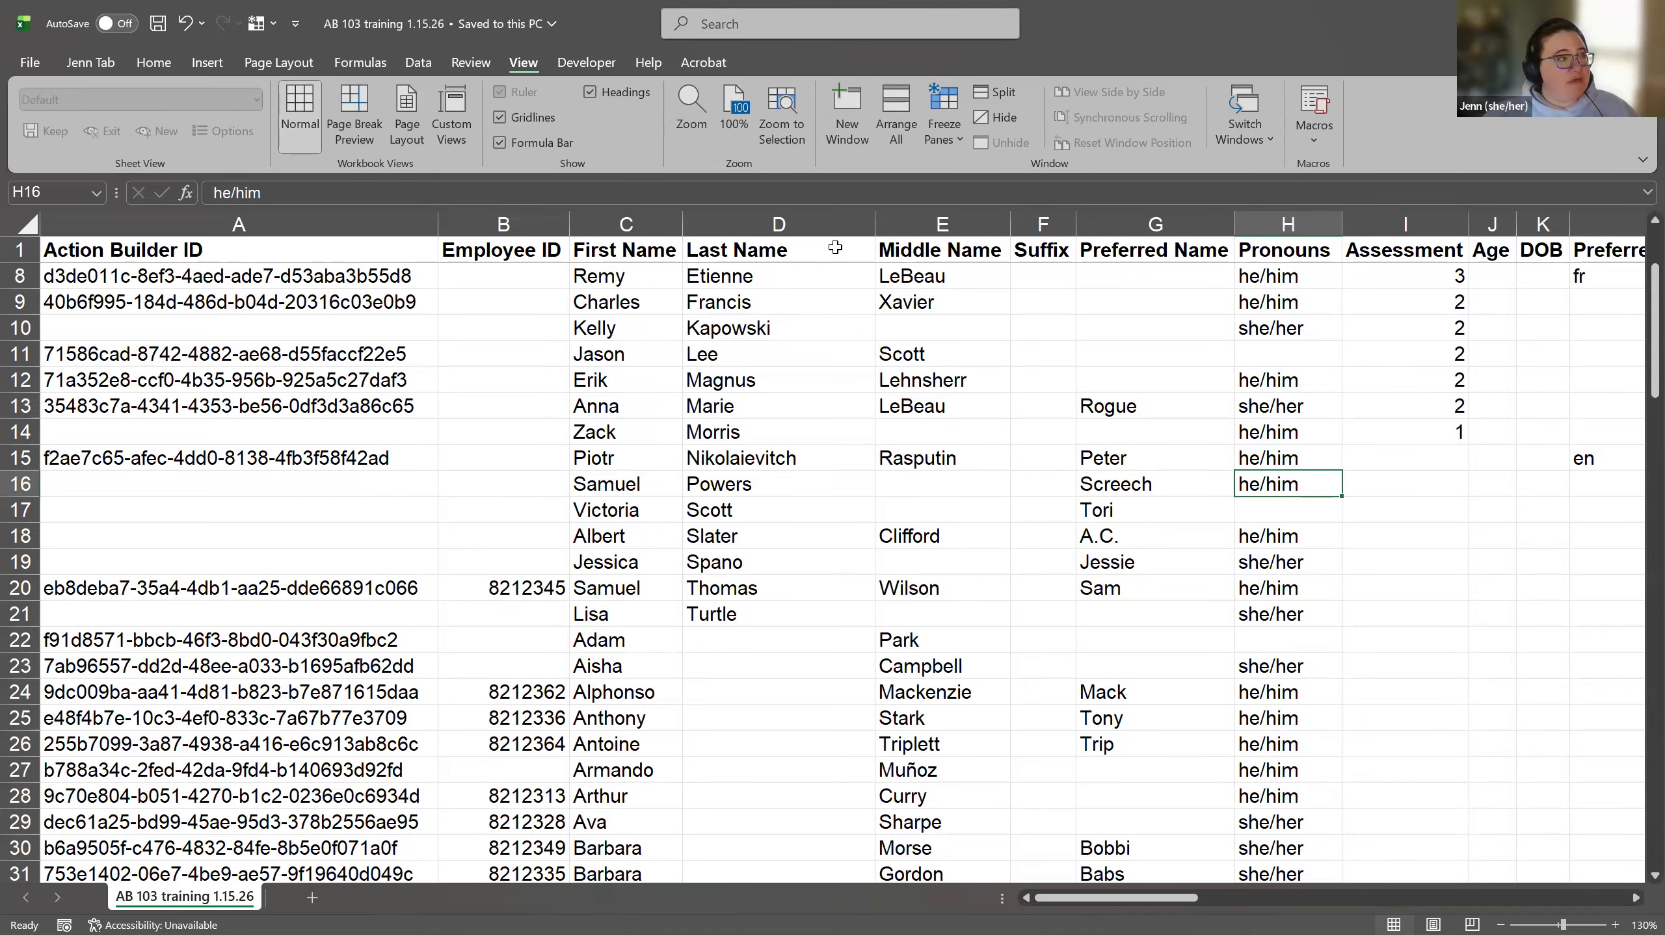
Step: Split the Last Name header in D1 onto two lines with a line break inside the cell
double_click(734, 250)
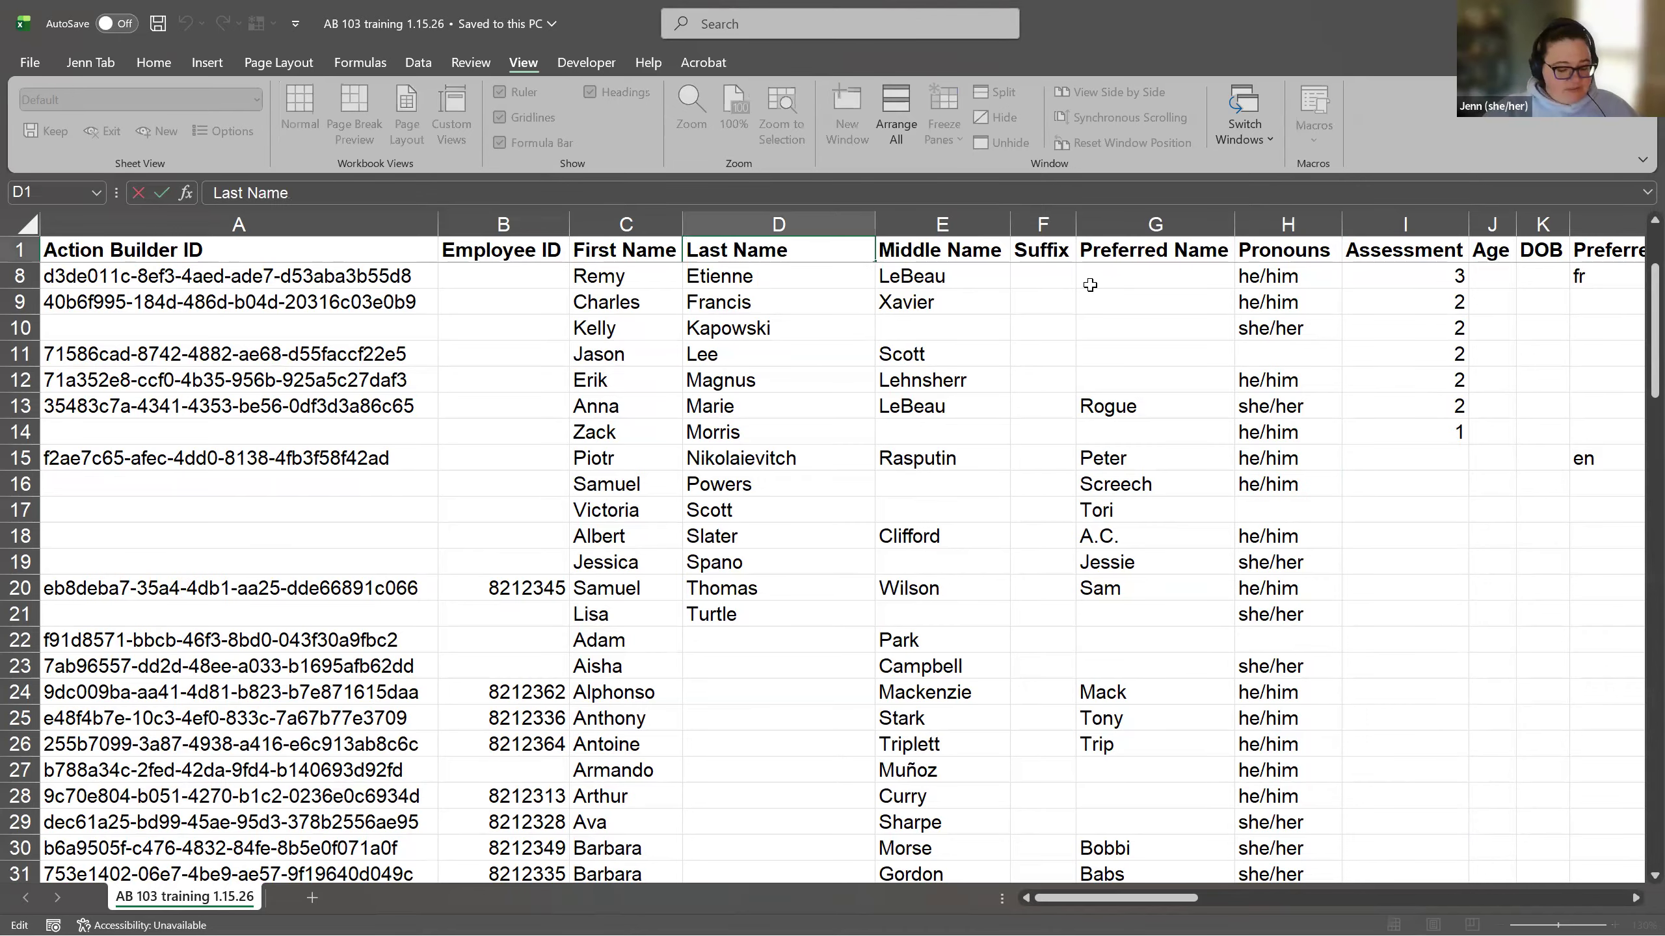
key(BackSpace)
key(ctrl+Return)
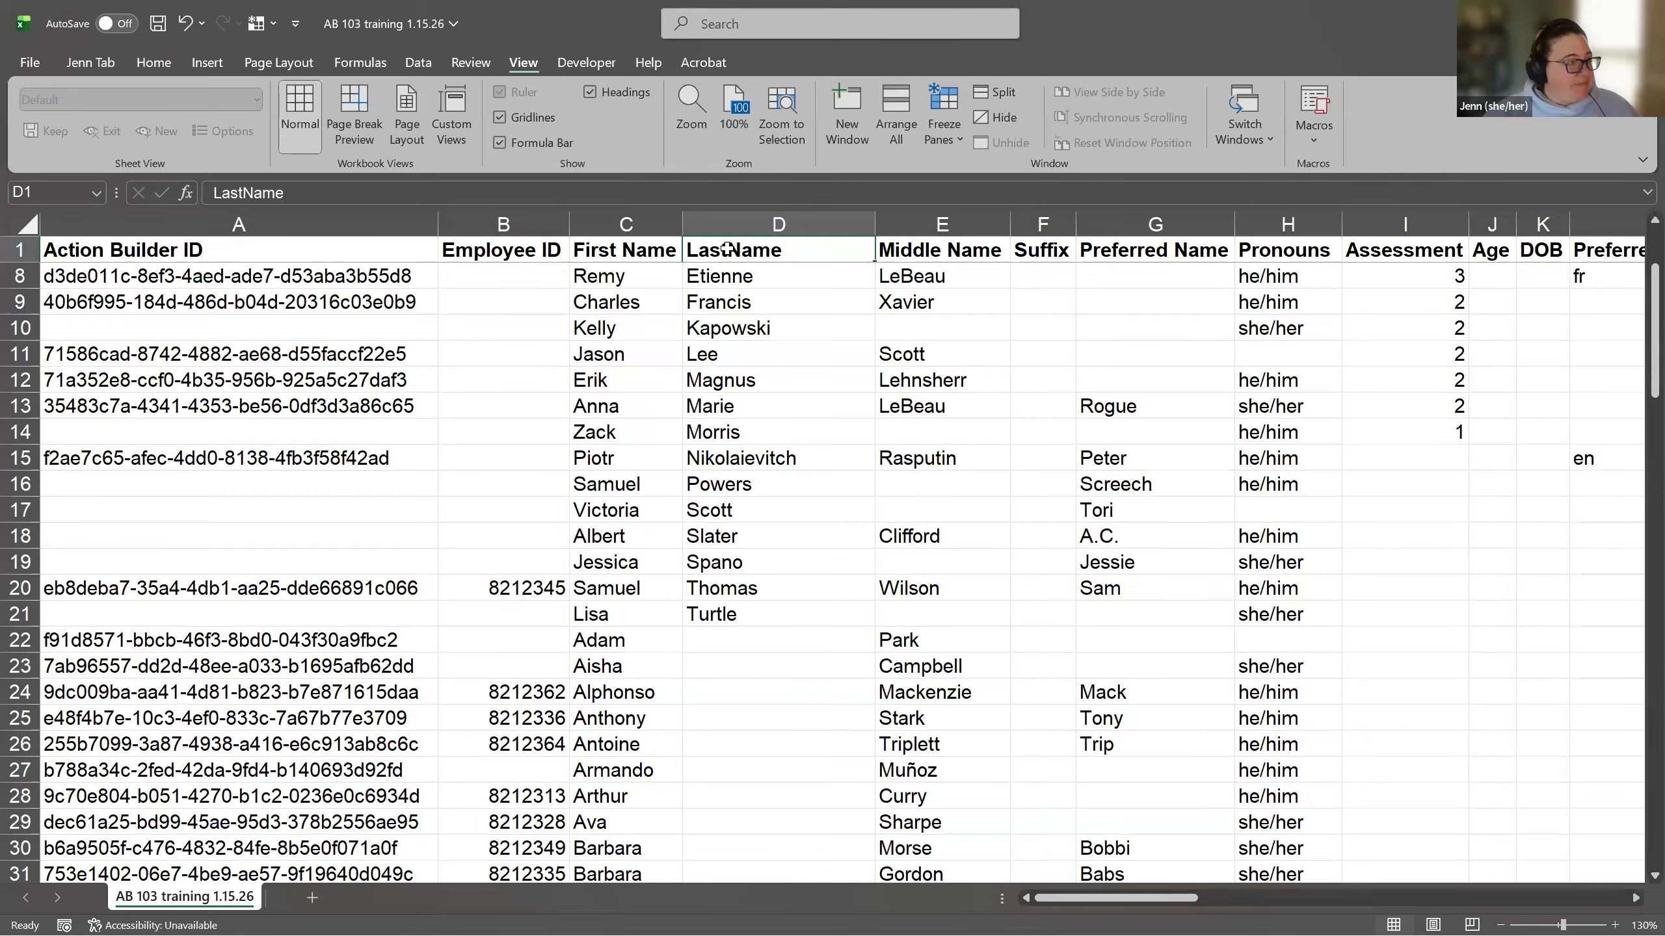
double_click(755, 255)
key(alt+Return)
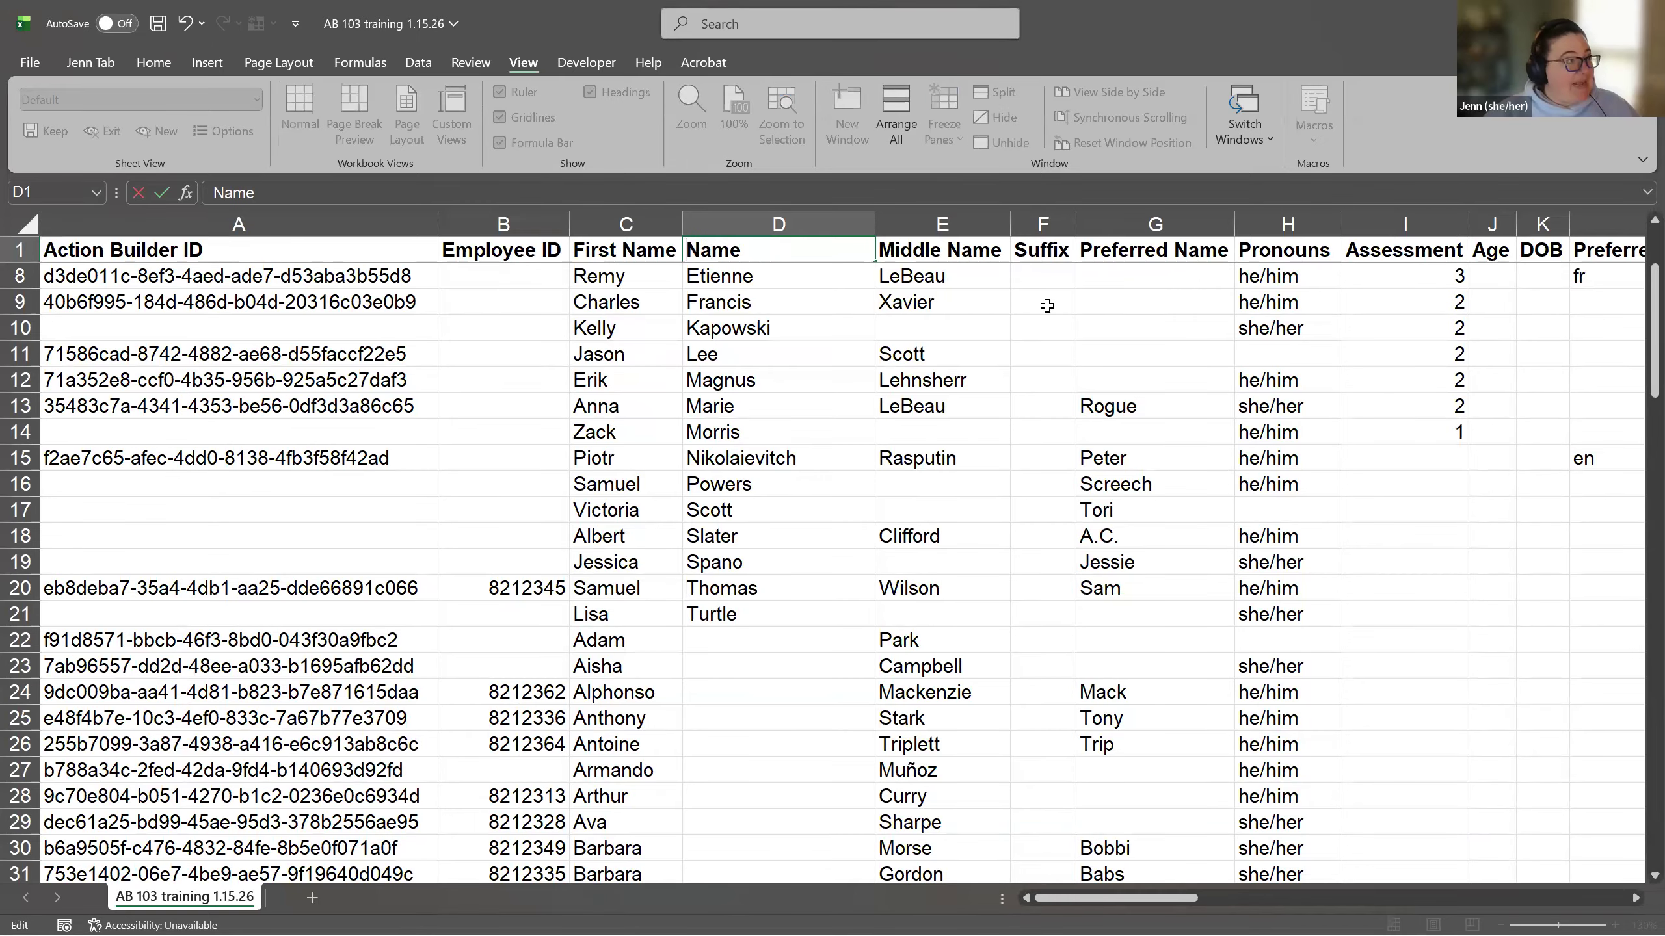
click(801, 326)
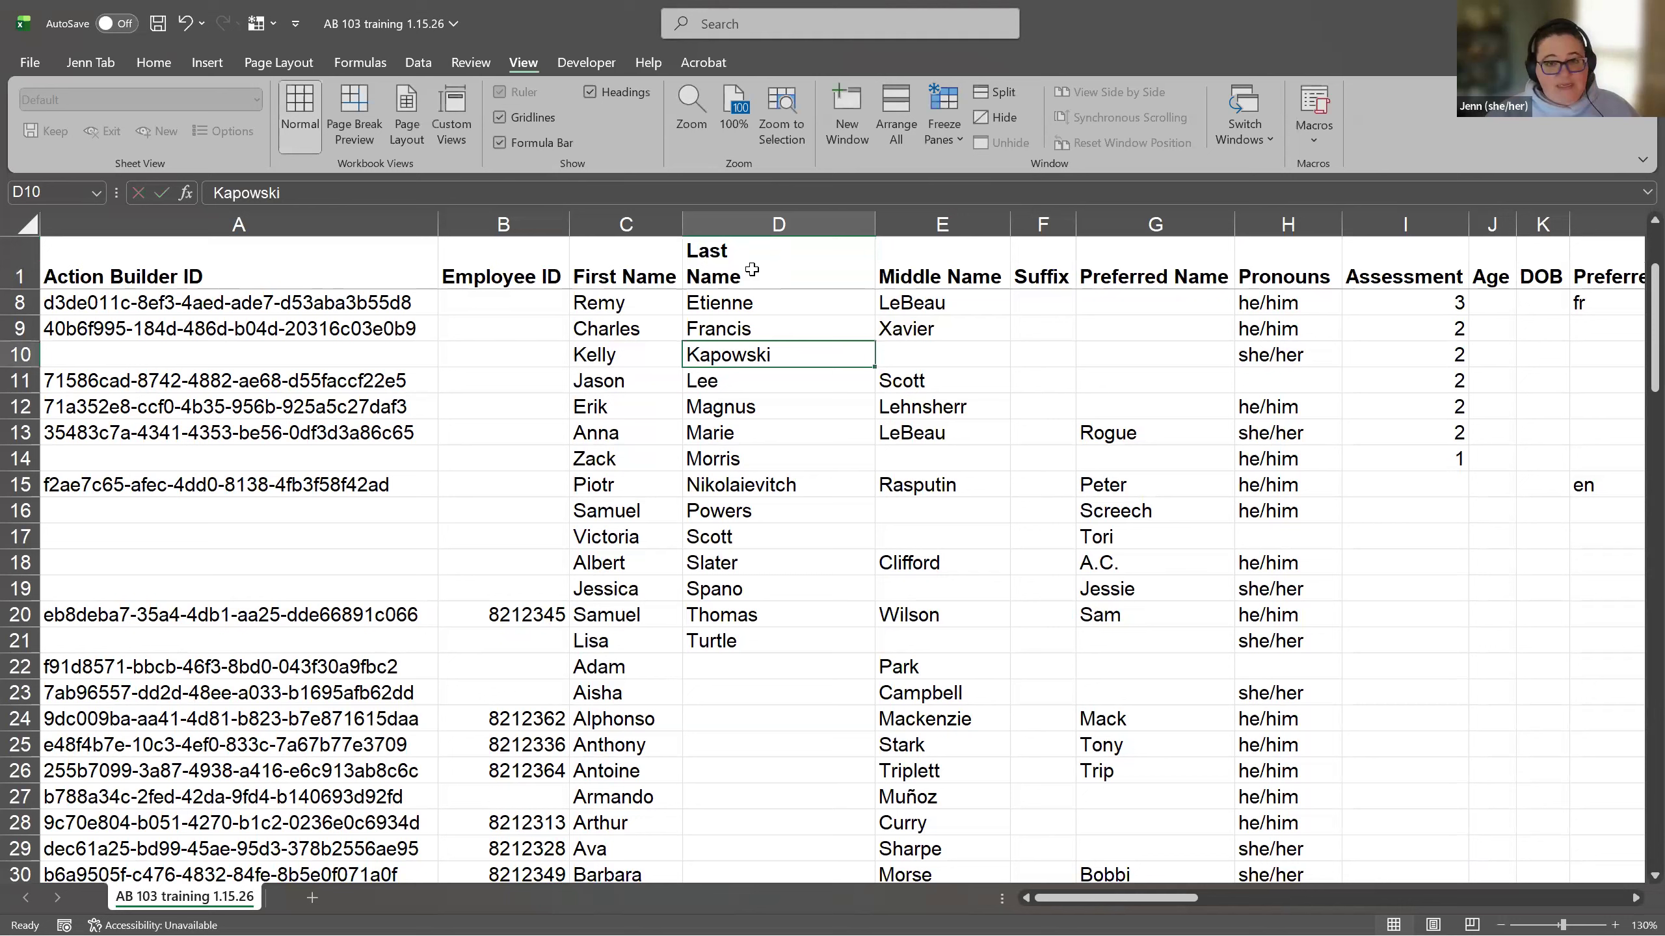
Step: Re-enter the D1 header as Last Name on a single line and save the file
click(794, 254)
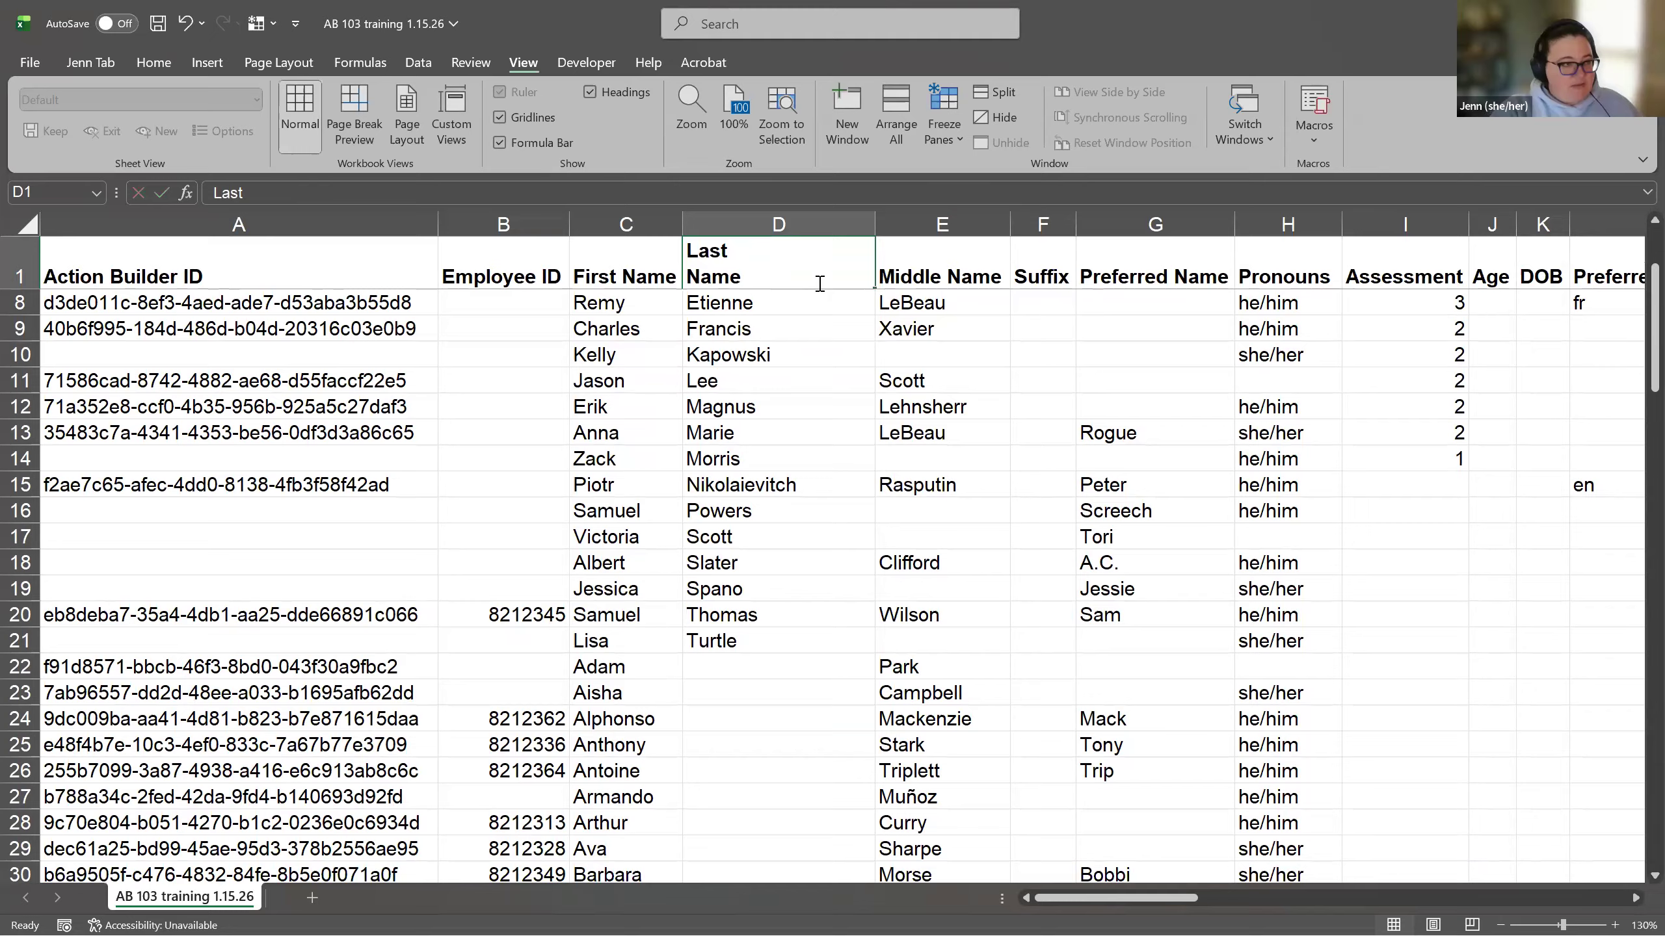
text(Lasd)
key(BackSpace)
key(BackSpace)
text(s)
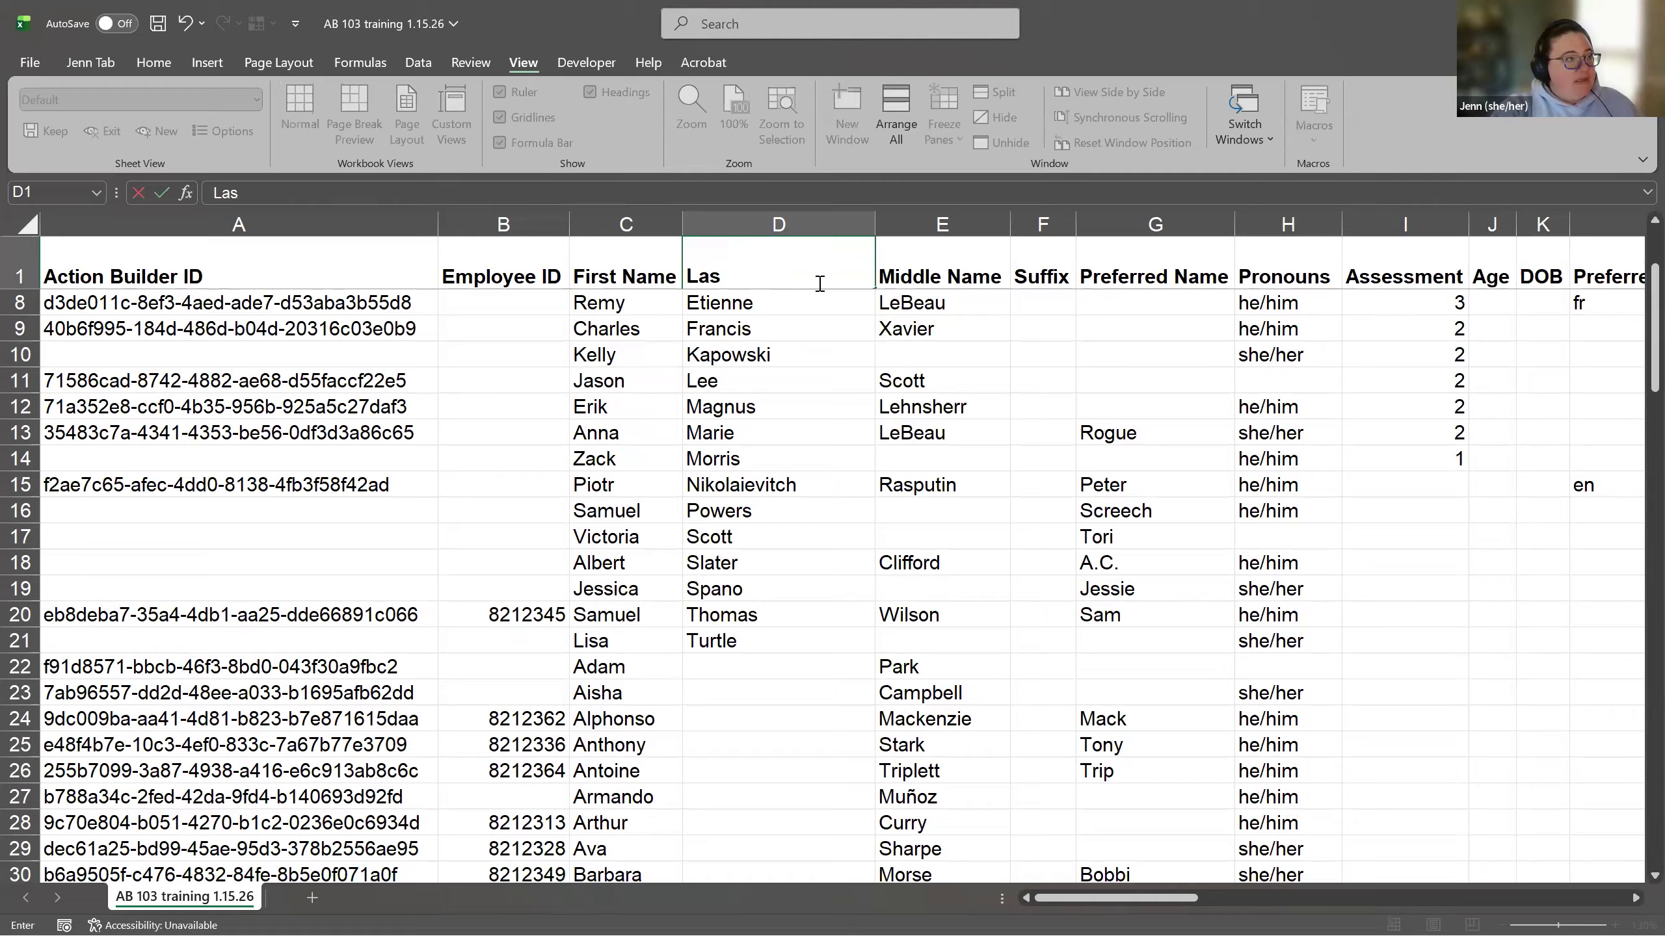
text(t Name)
key(Return)
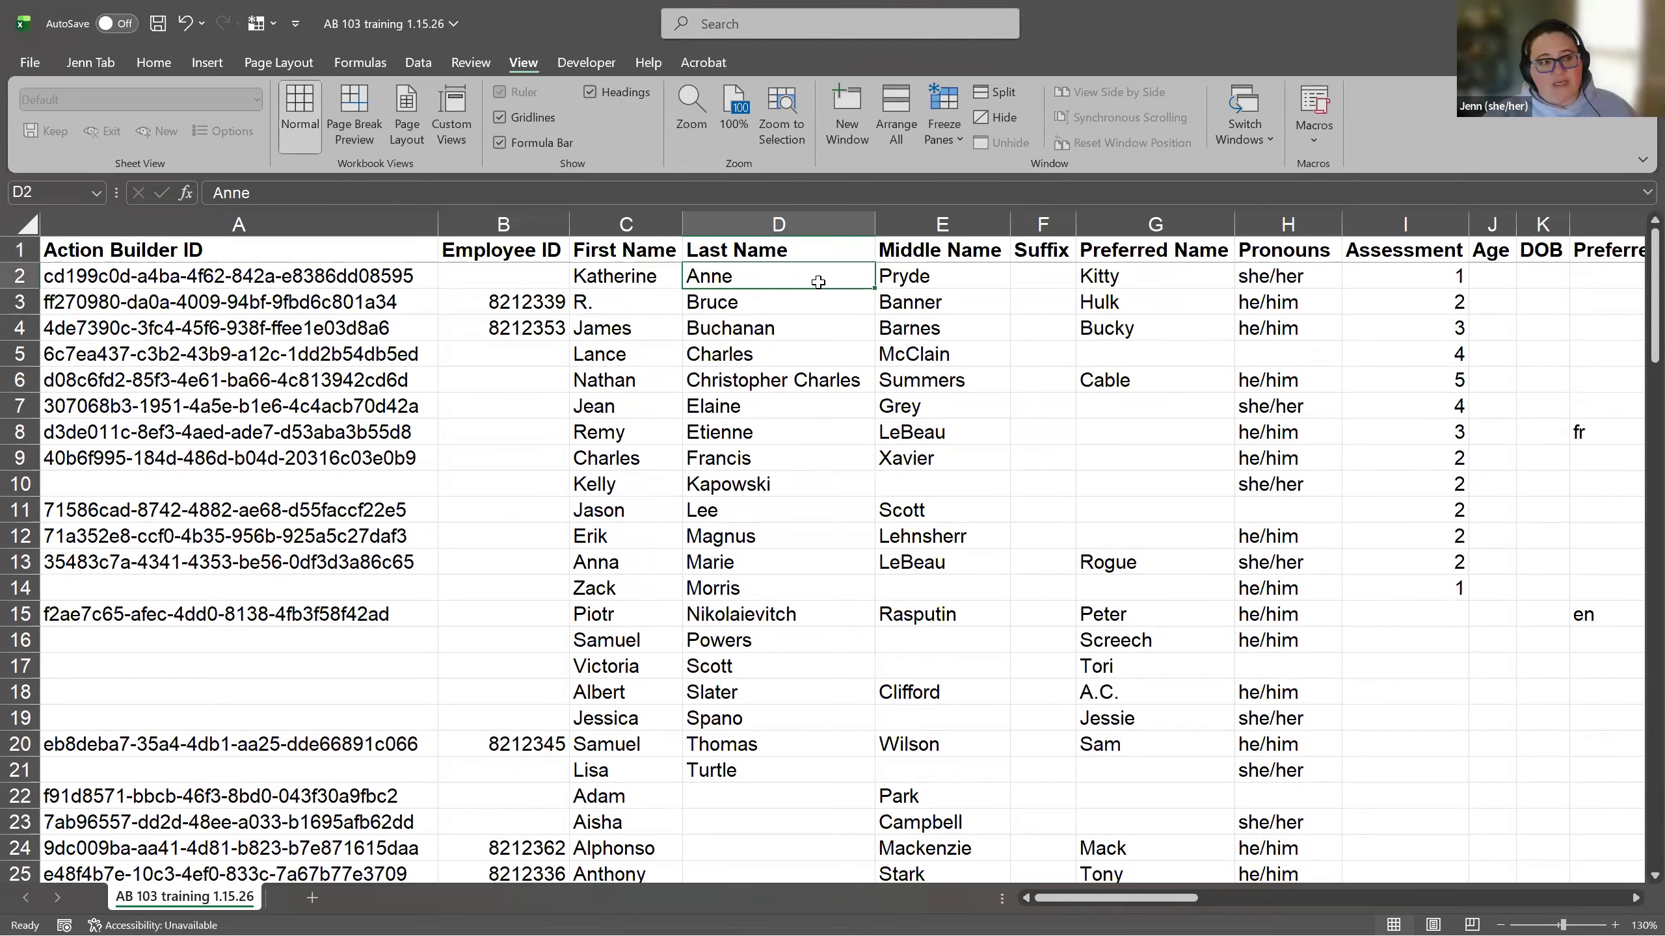
key(ctrl+s)
Step: Fill in a sample street address, city and state in row 8
click(1249, 555)
click(1396, 554)
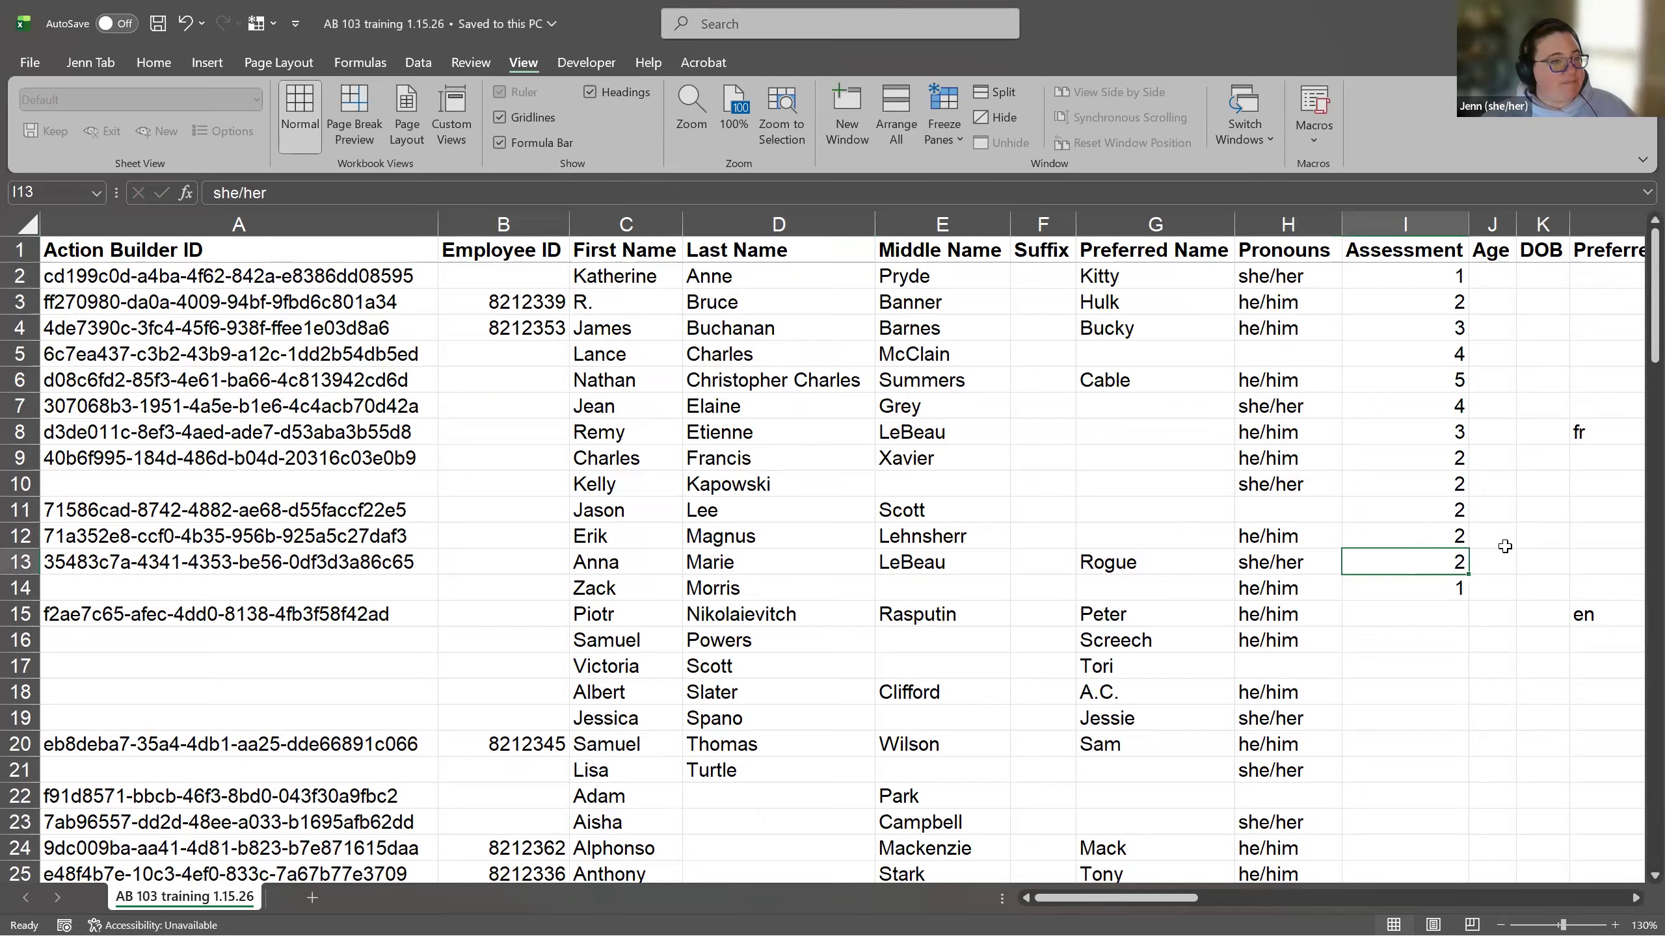
key(Right)
key(Right)
key(Right)
key(Right)
key(Right)
key(Right)
key(Right)
key(Right)
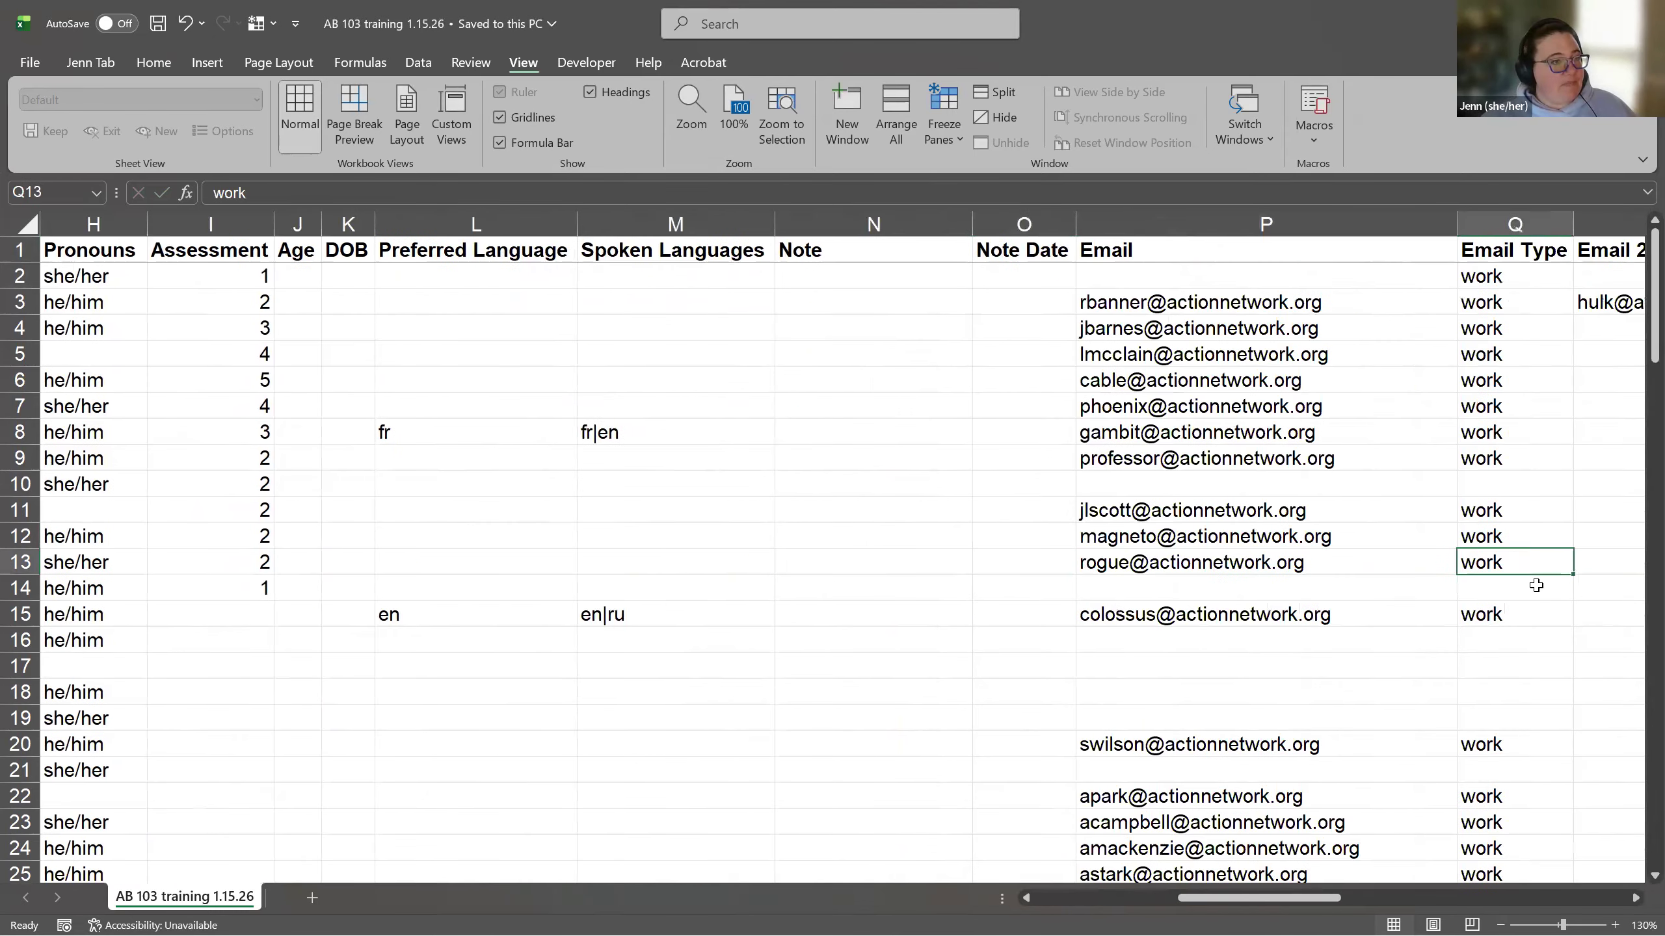
key(Right)
key(Right)
key(Right)
key(Right)
key(Right)
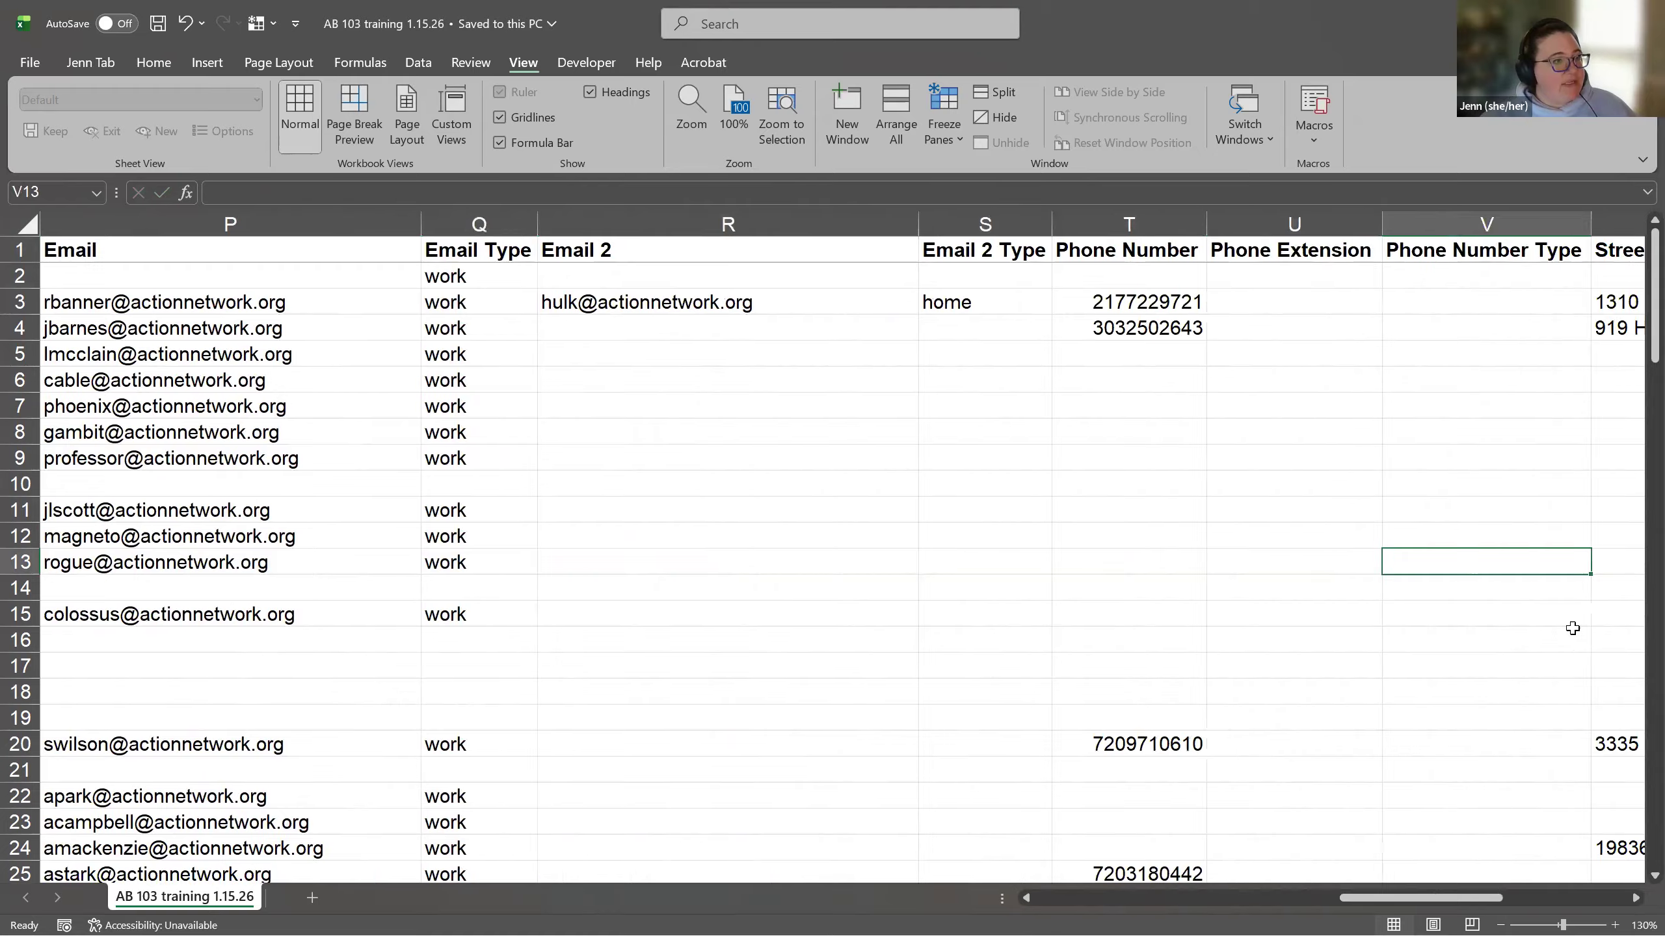
key(Right)
key(Right)
key(Right)
click(1175, 424)
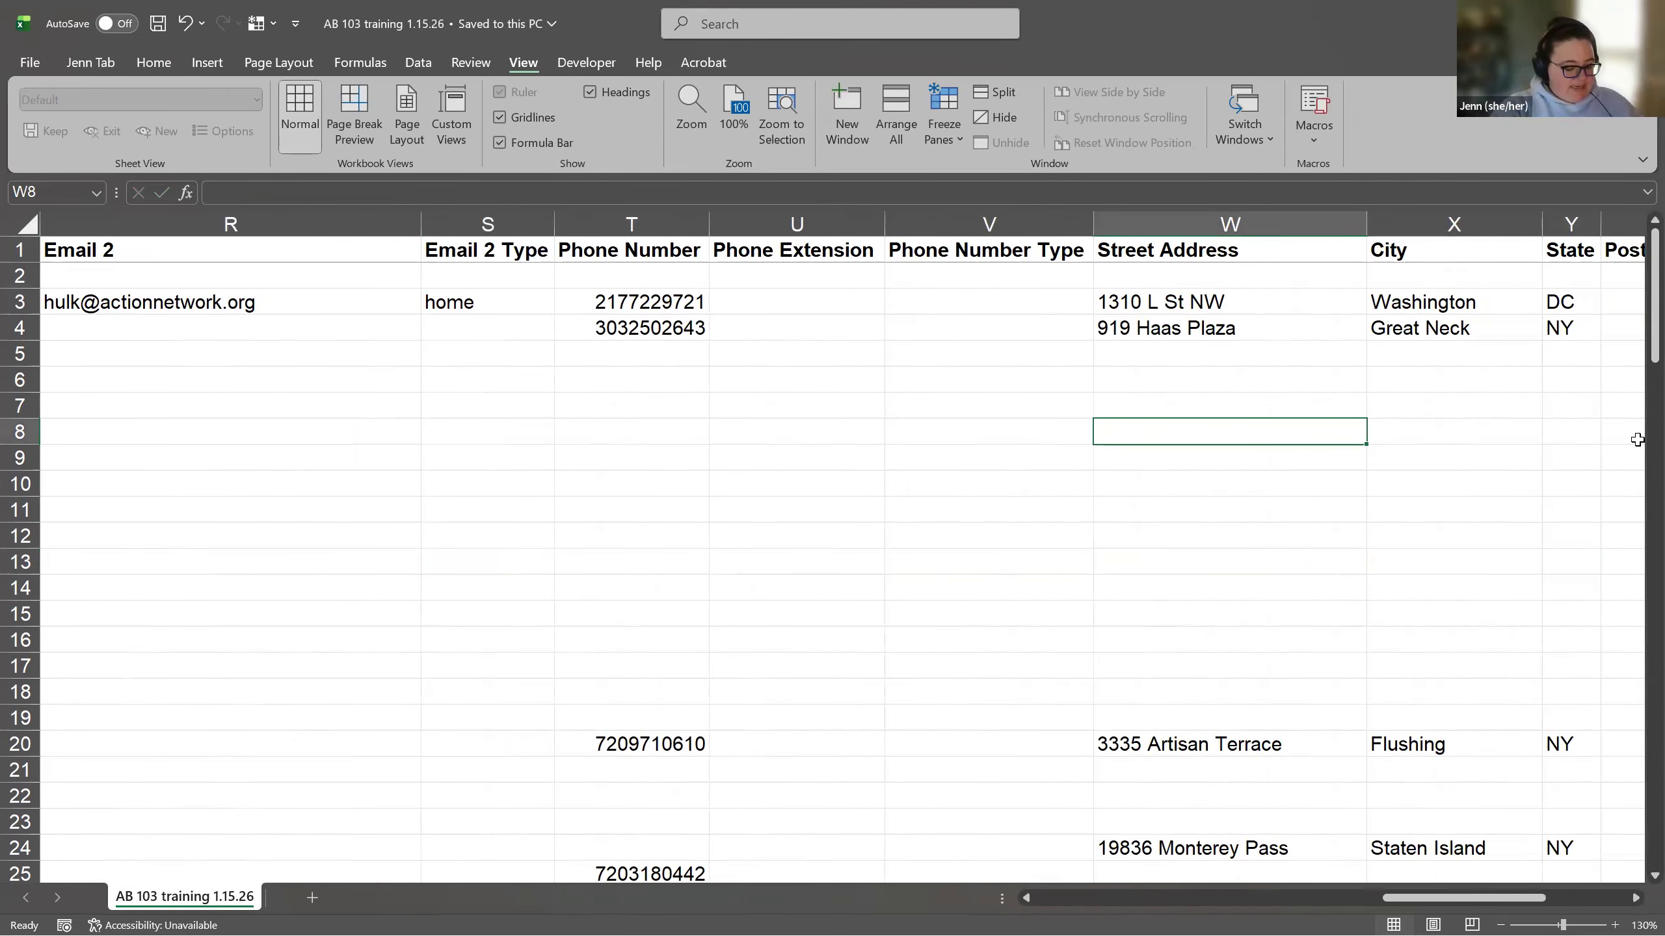
text(123 Ses)
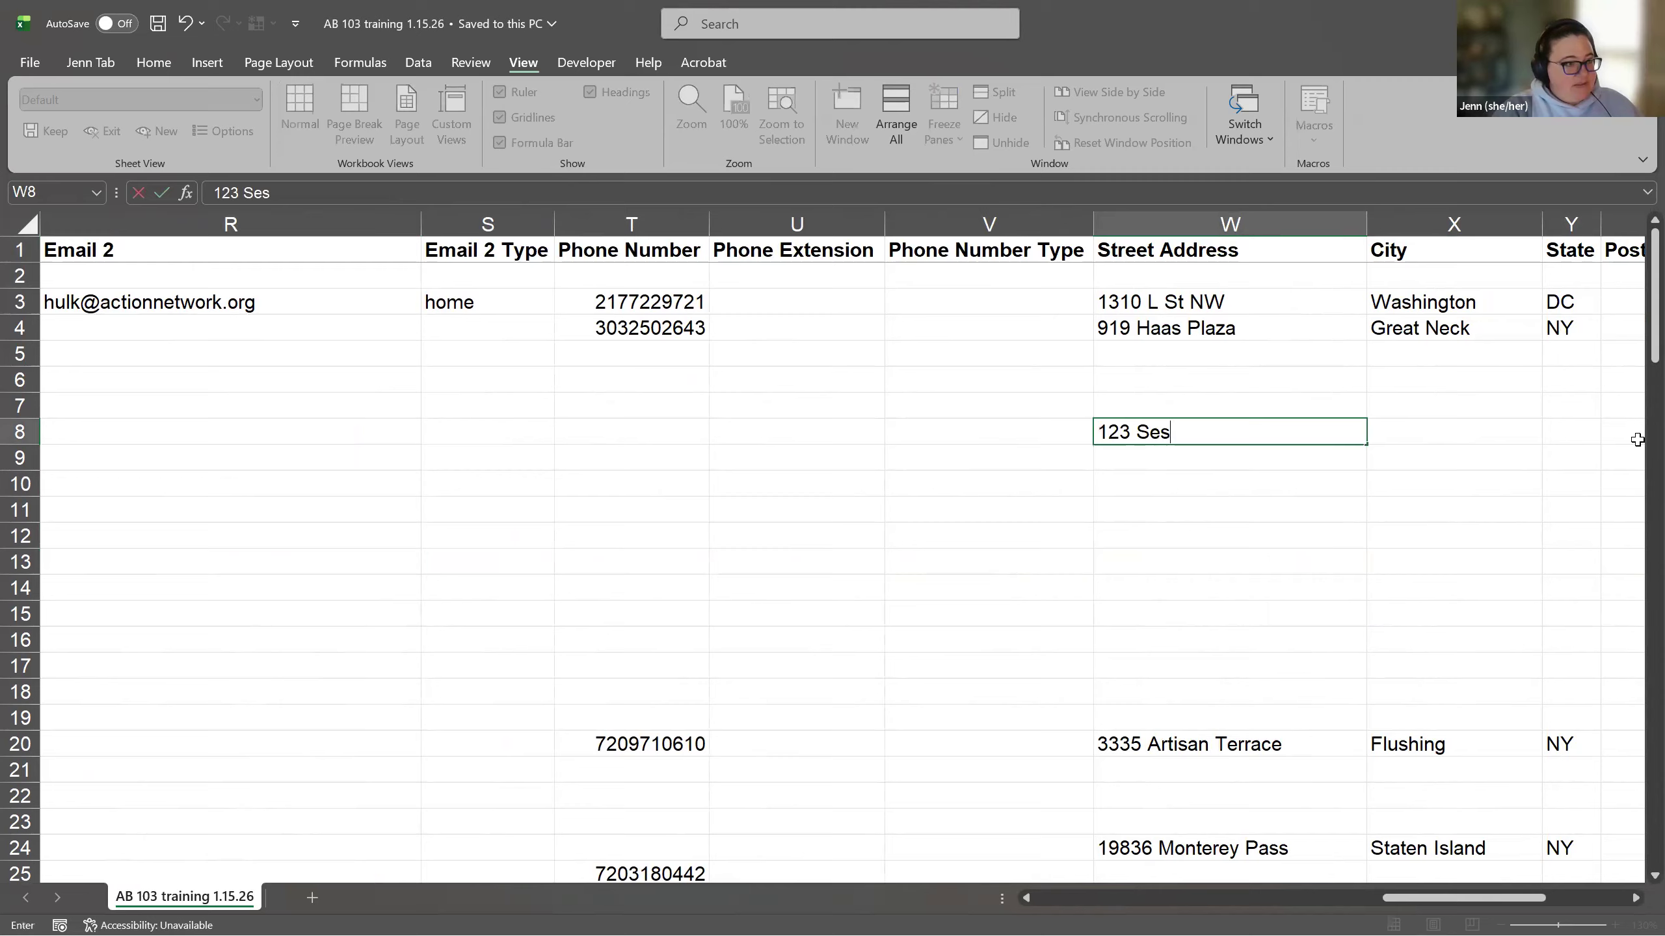
text(ame Street)
key(Tab)
text(Newark)
key(Tab)
text(NJ)
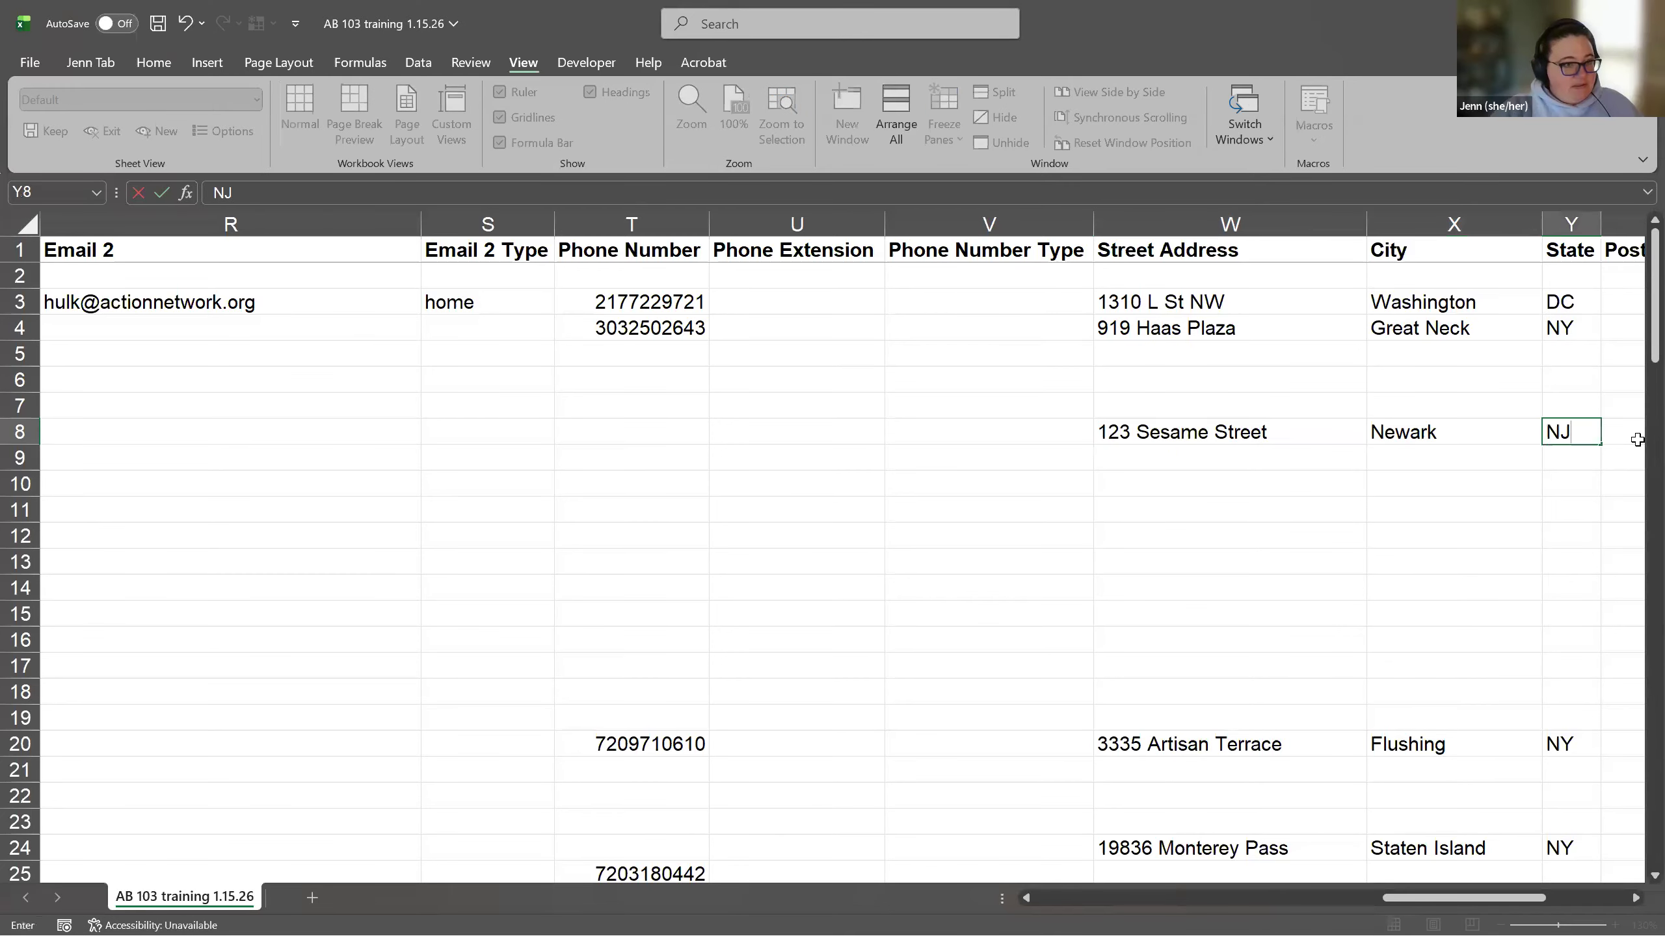
key(Tab)
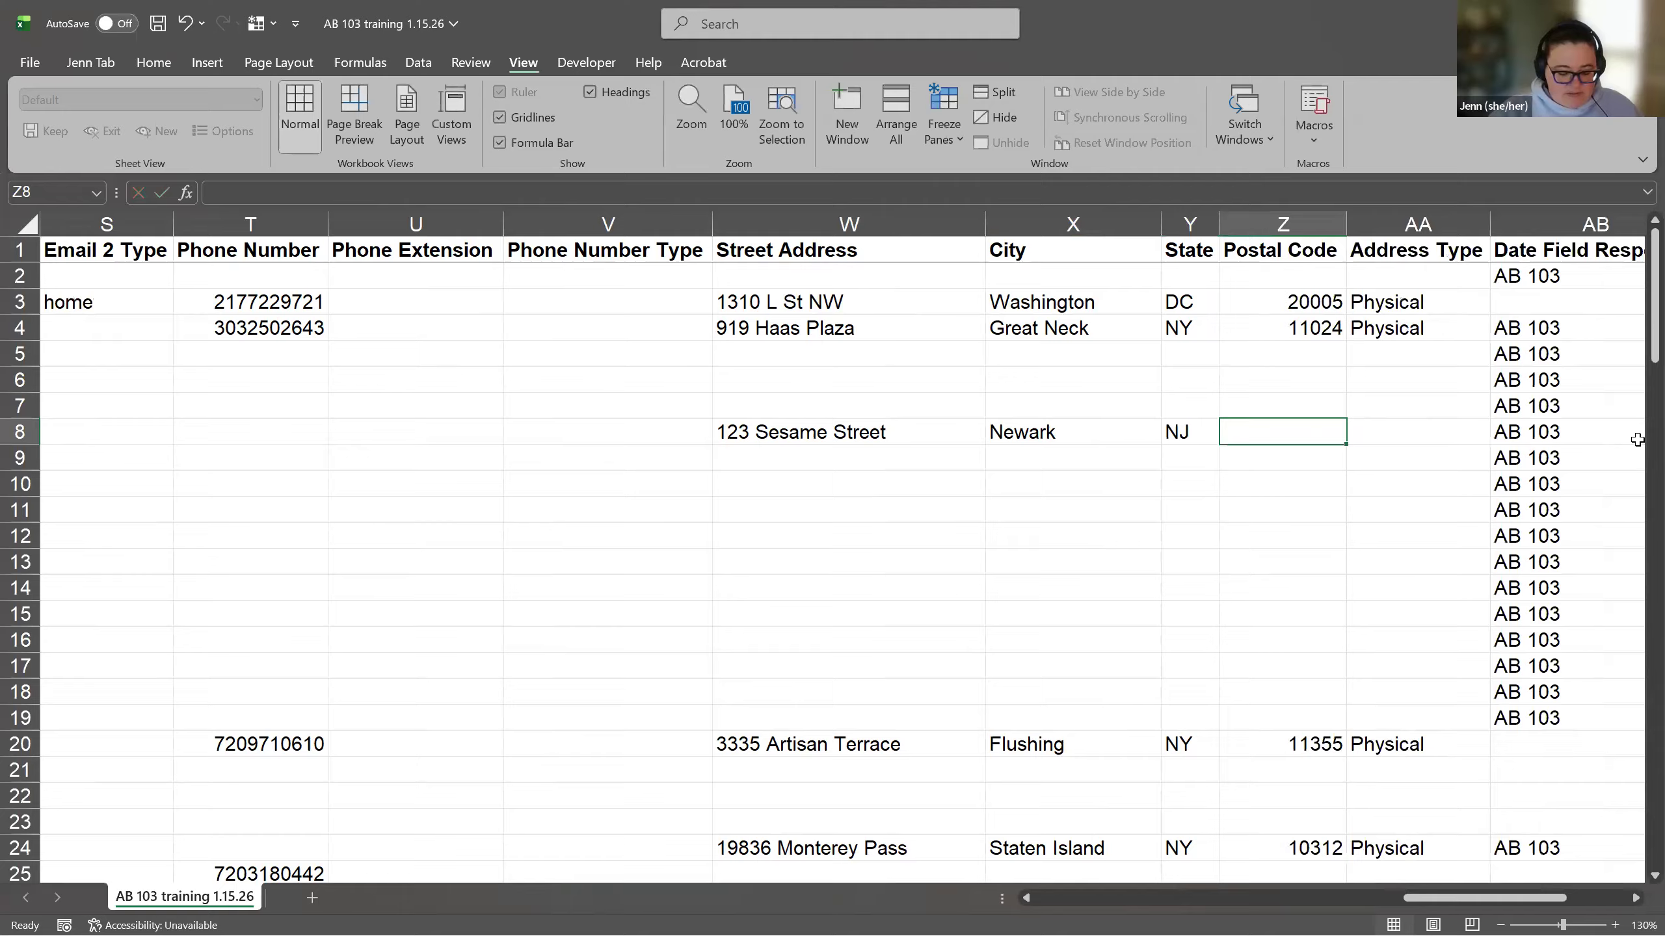
Step: Enter a postal code with a leading zero and the address type Physical in row 8, and save the file
text(06423)
key(Return)
key(ctrl+s)
click(1441, 439)
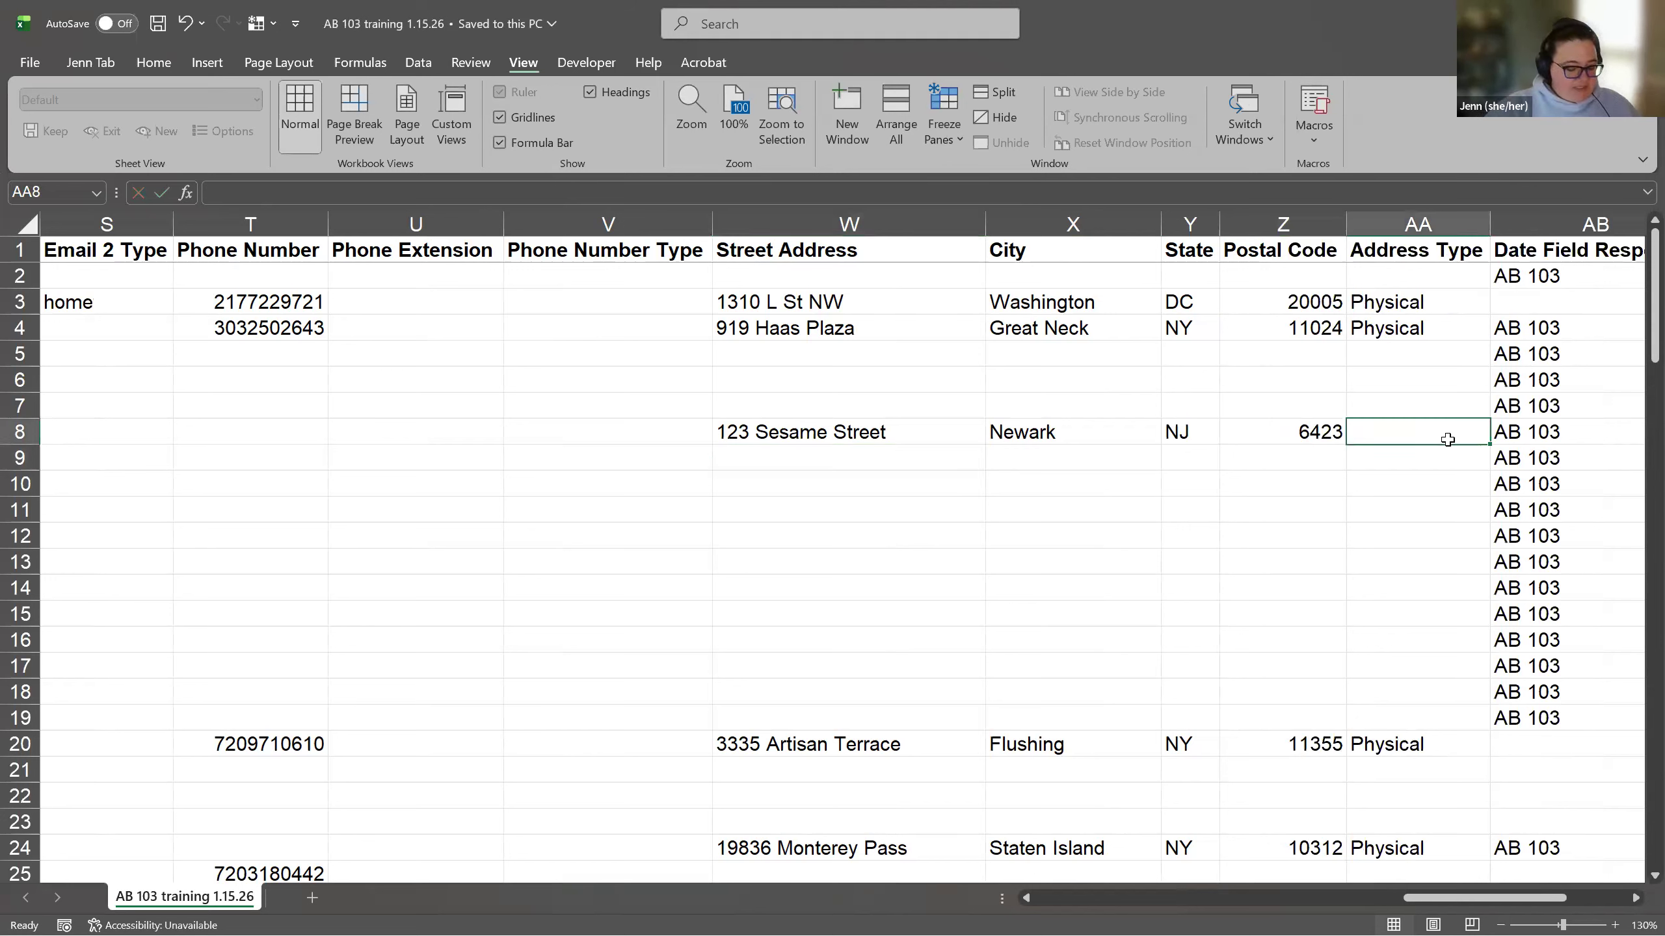
text(Physical)
key(Return)
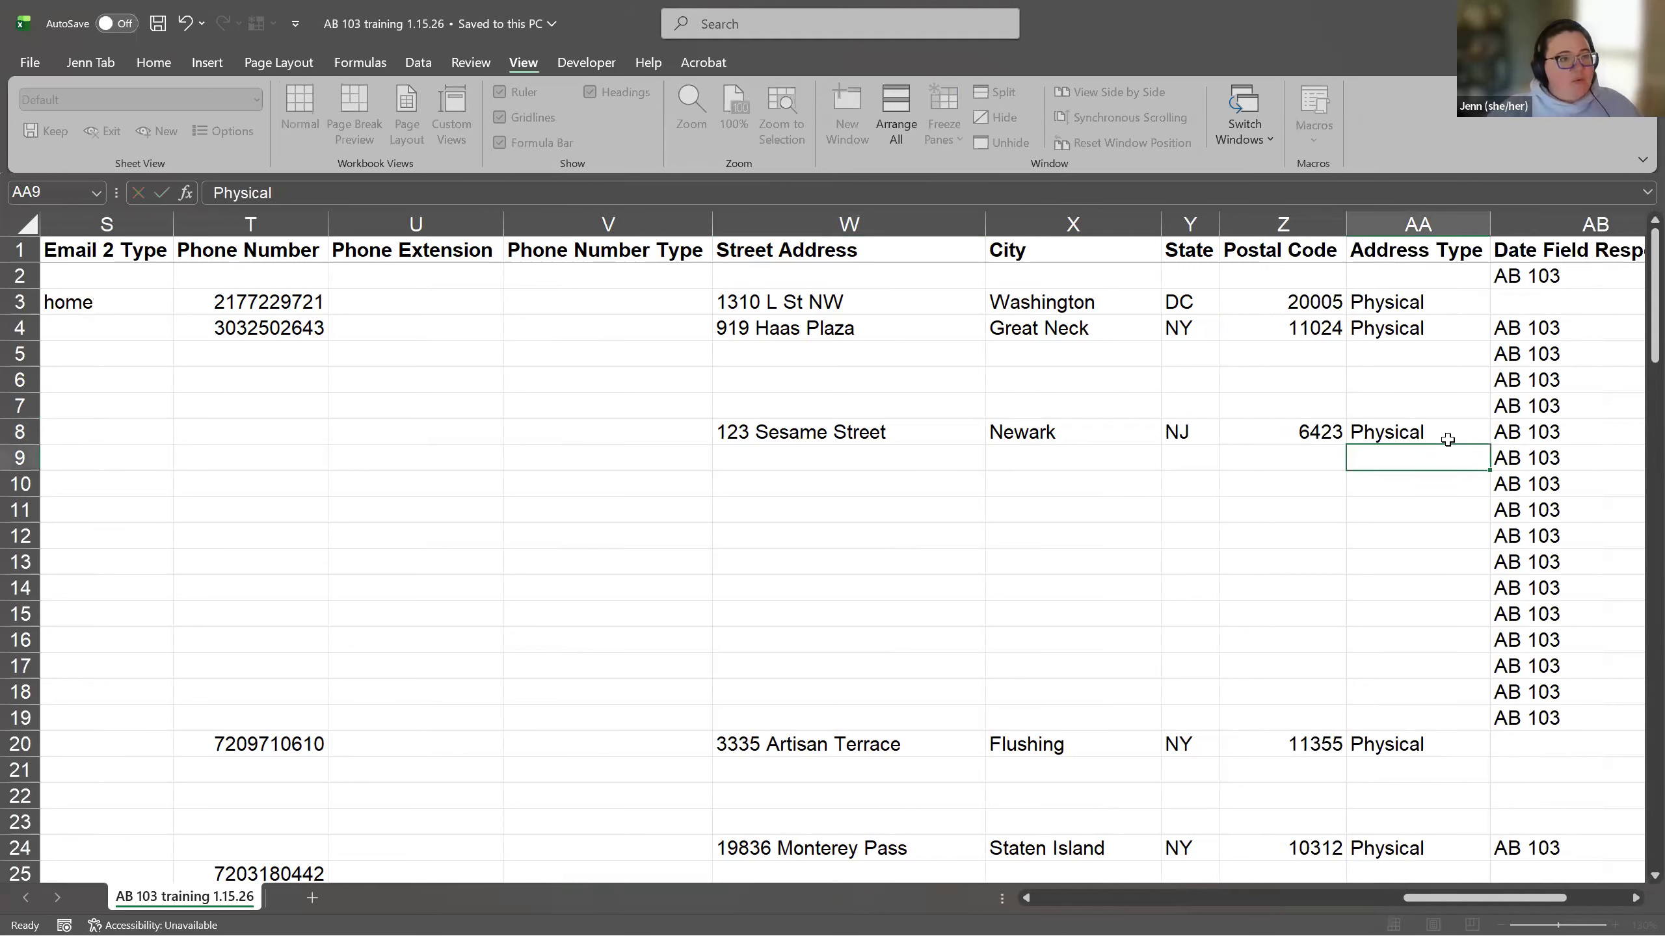
click(1236, 432)
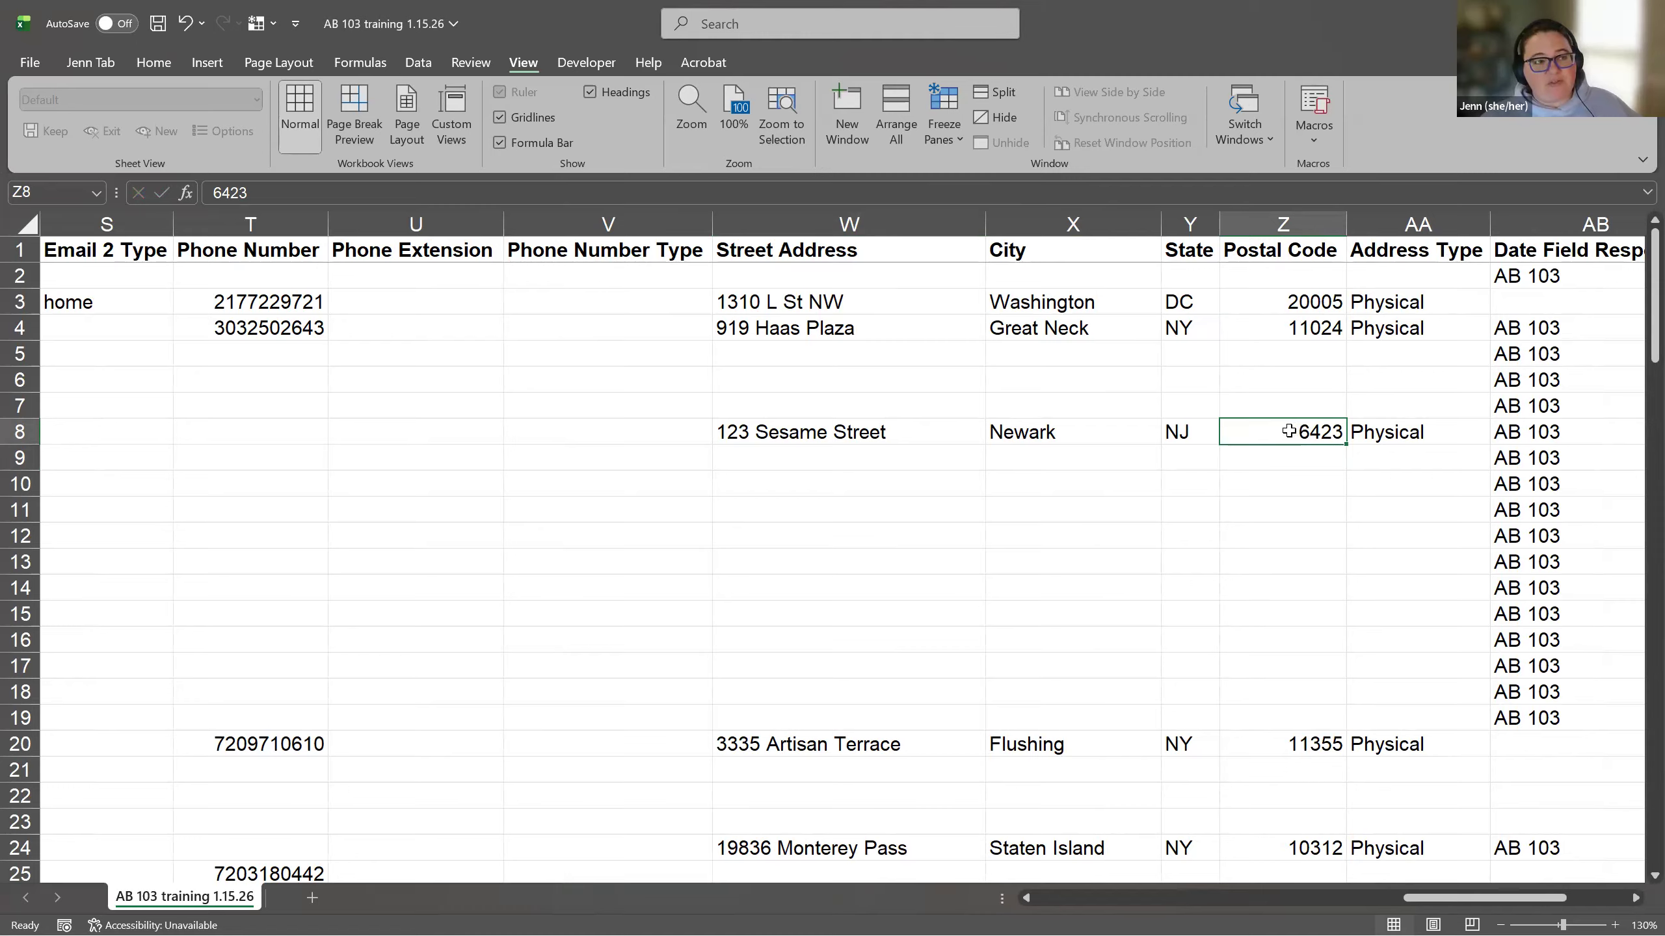
key(ctrl+s)
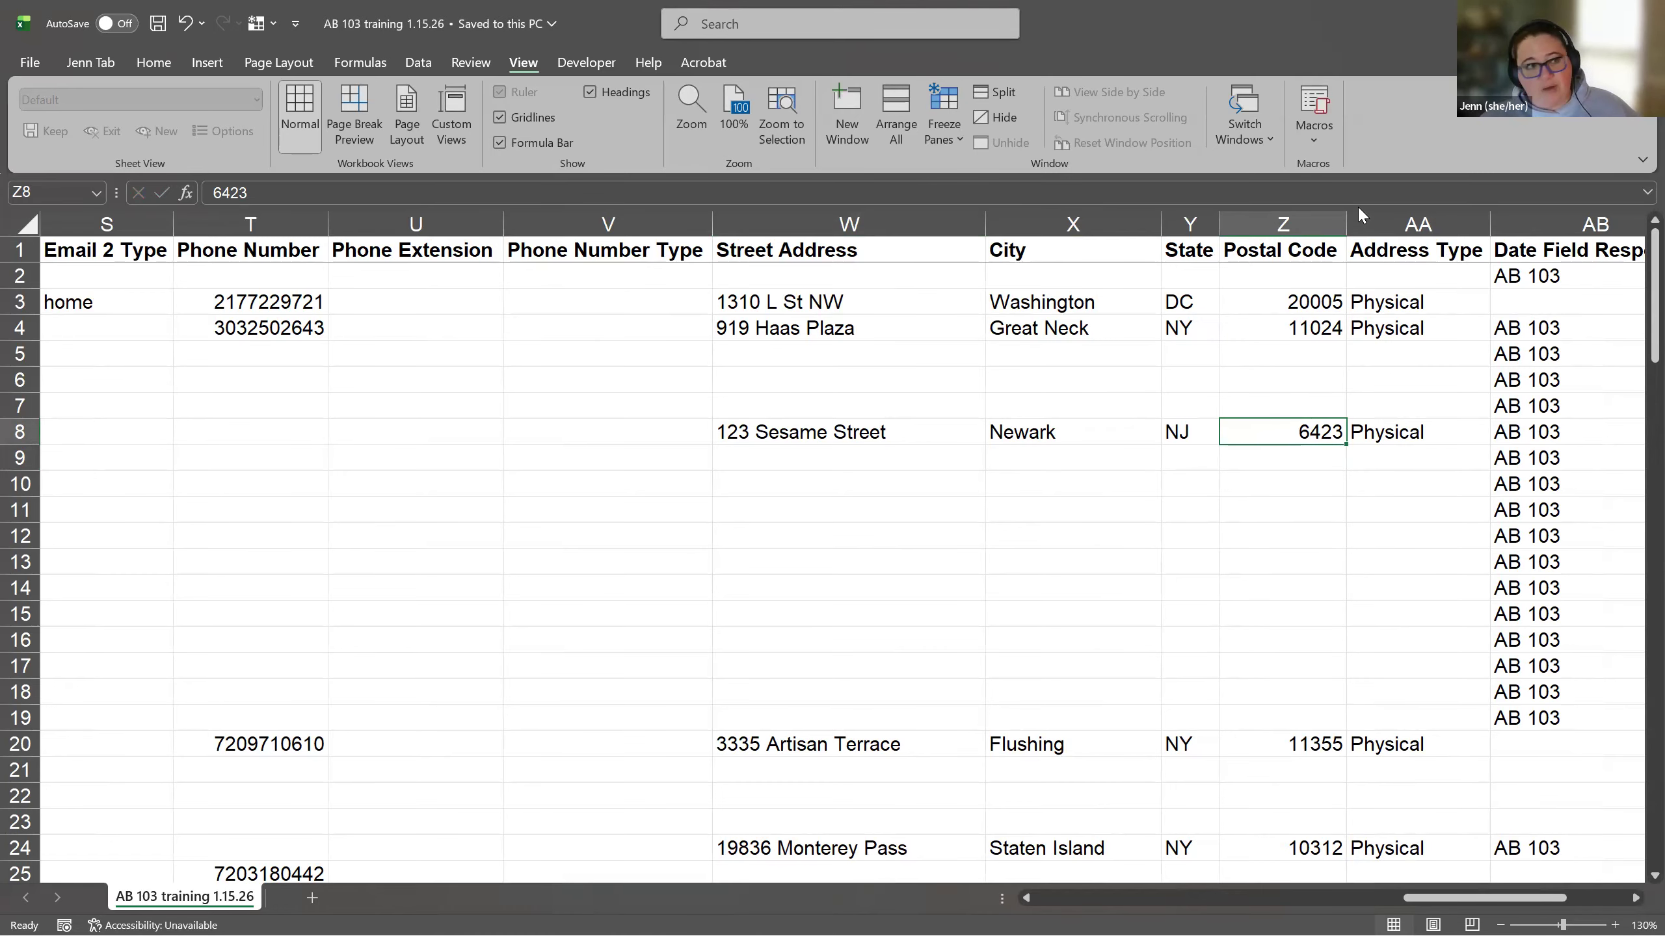
Step: Switch to Action Builder in the browser and start a new standard upload with the AB 103 training 1.15.26.csv file
click(1638, 24)
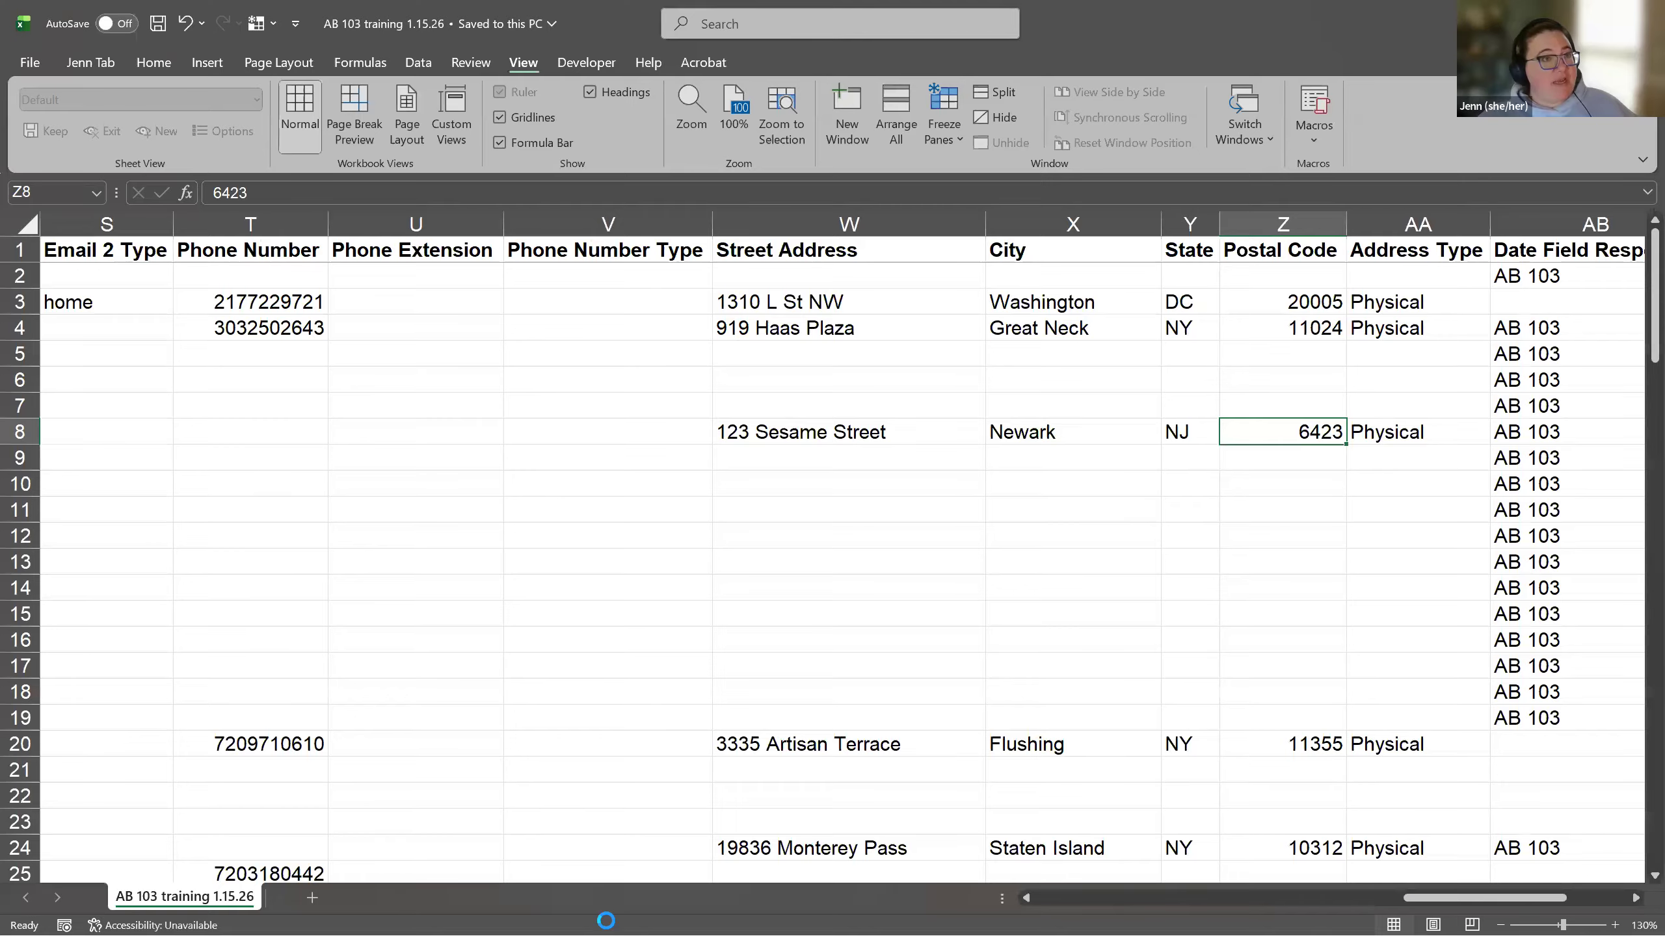
scroll(879, 670, up, 5)
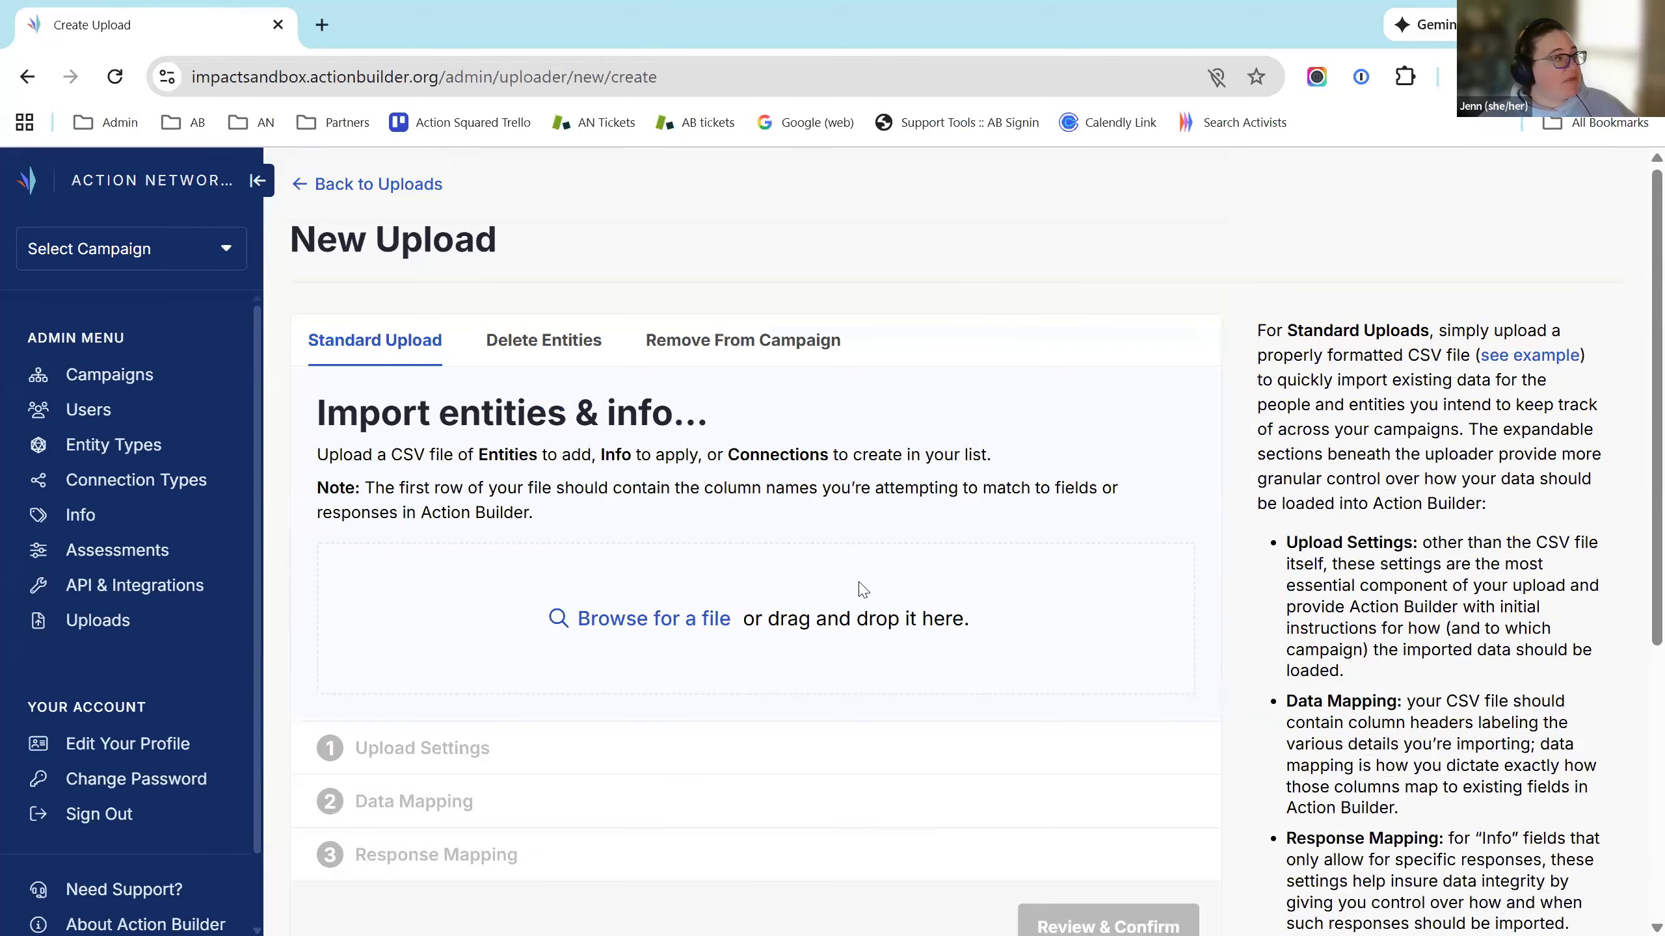
click(111, 628)
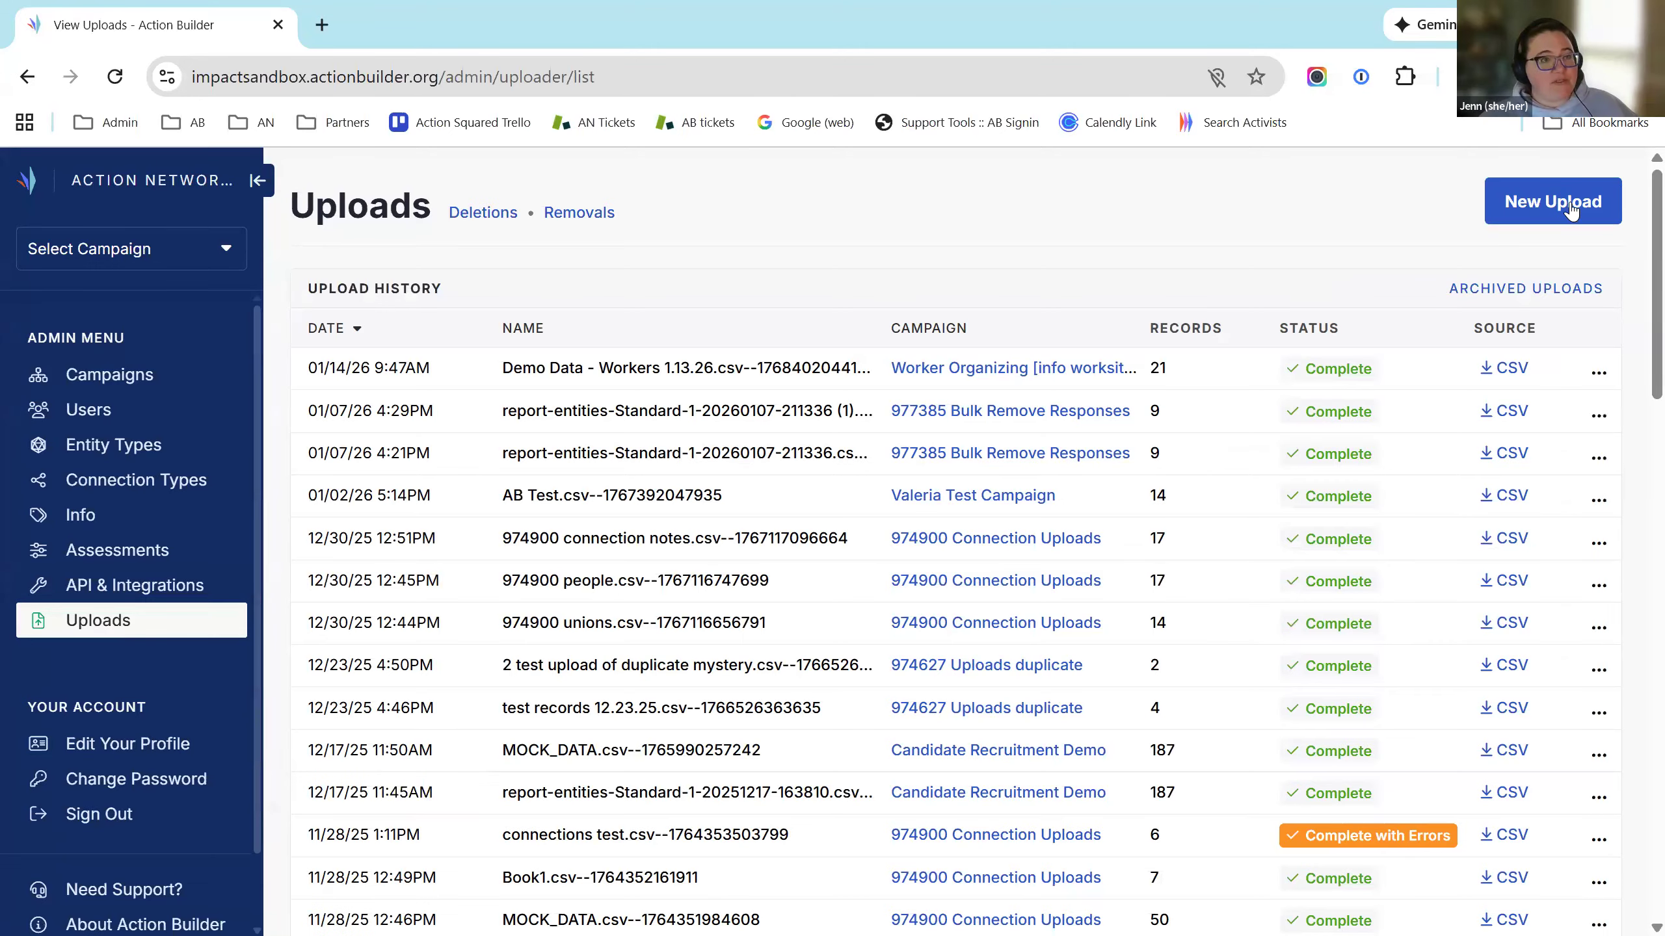
click(1571, 207)
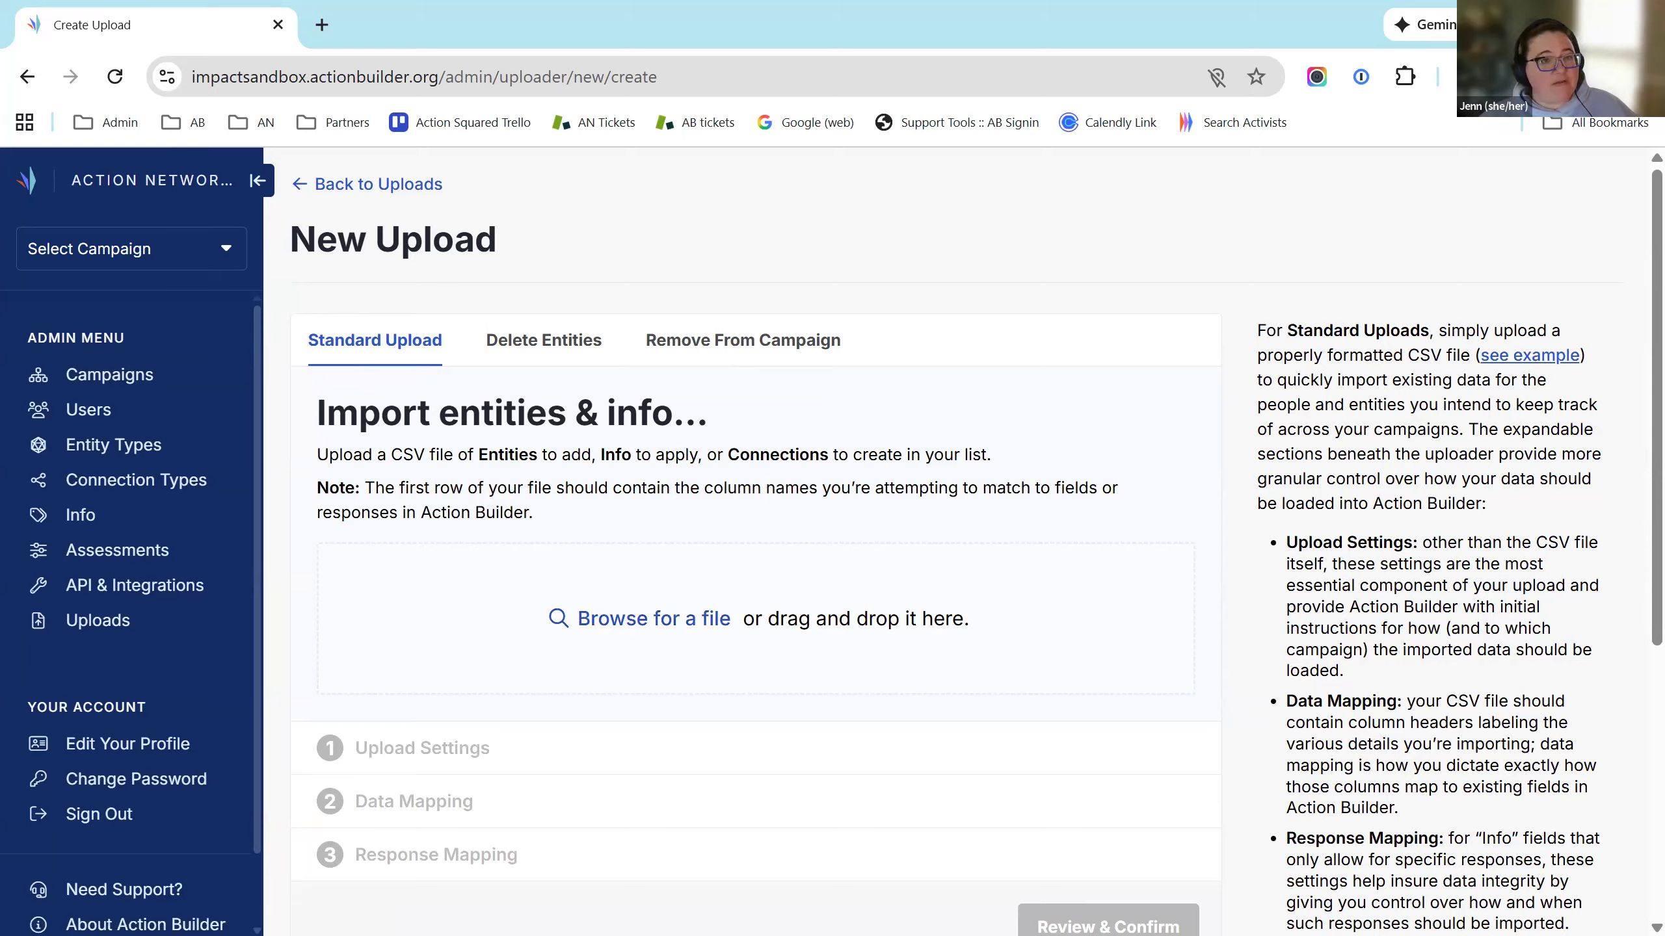
drag(1151, 666, 708, 607)
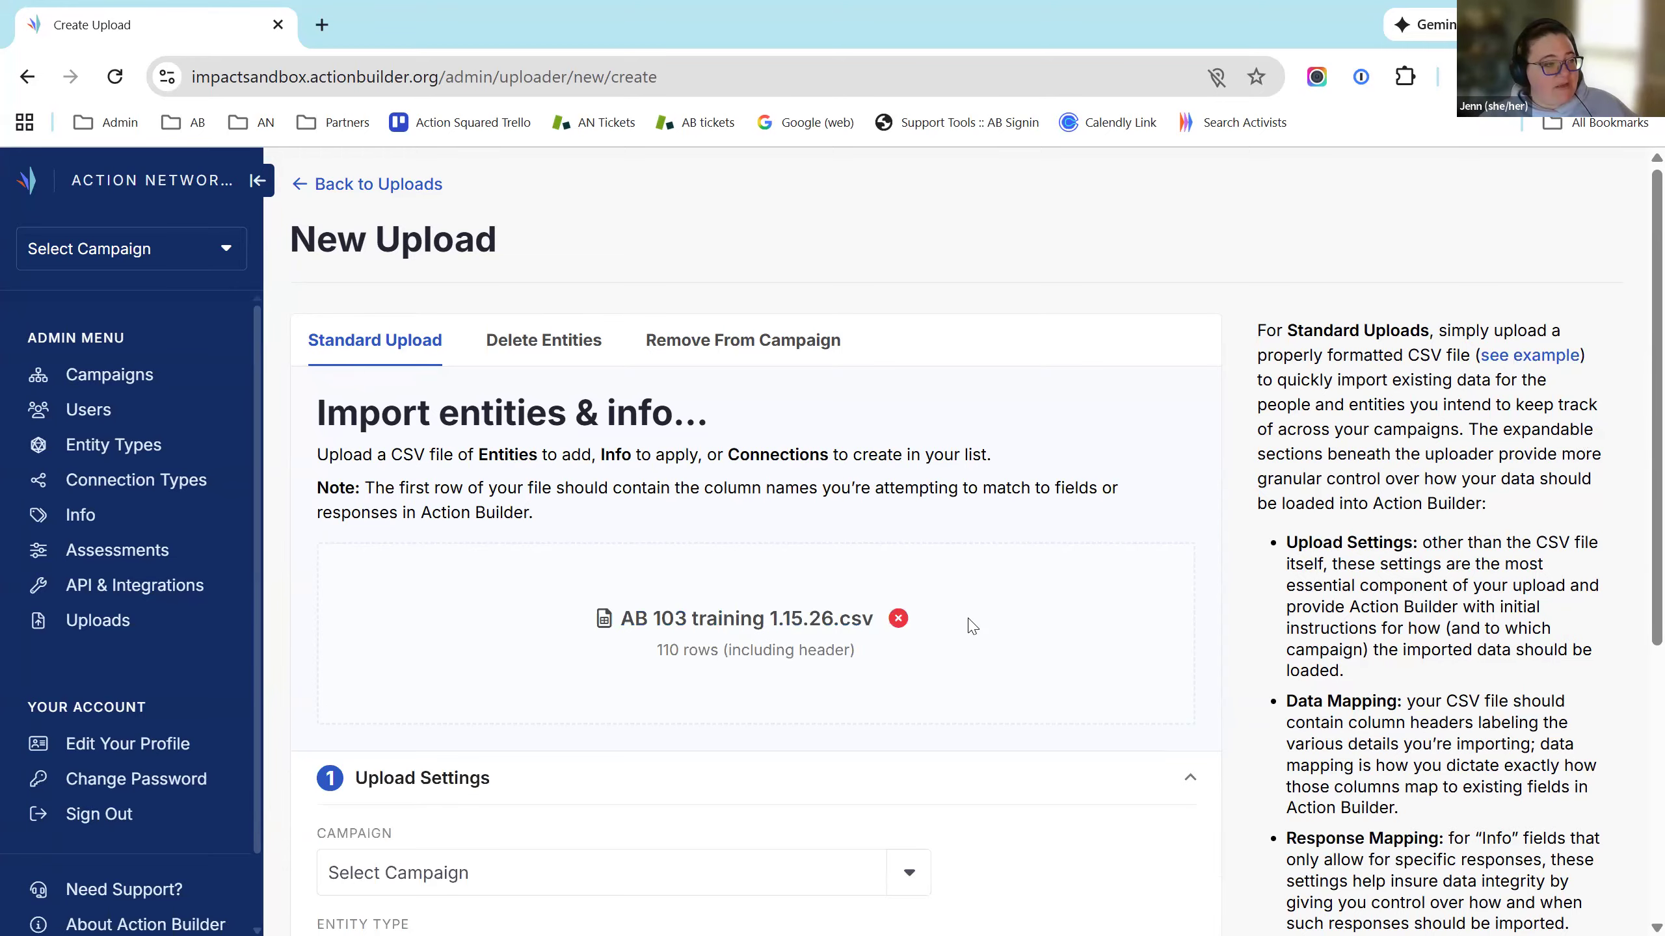
Step: Set the upload's campaign to 103 Action Builder Training II and its entity type to People
scroll(1088, 513, down, 5)
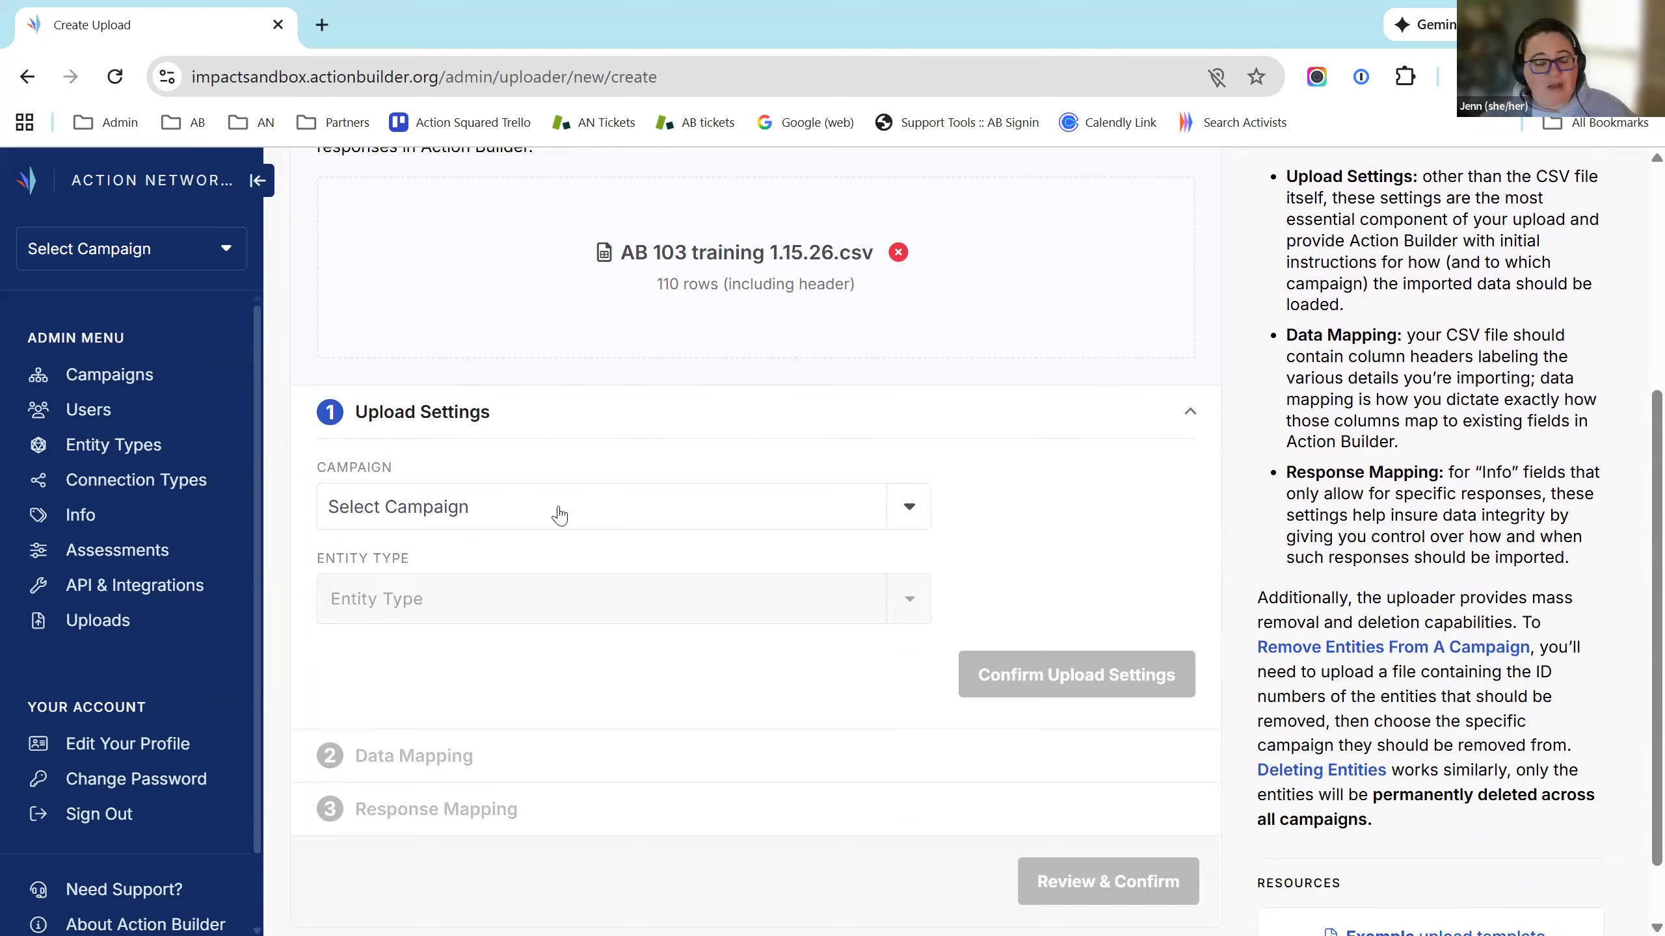
click(559, 517)
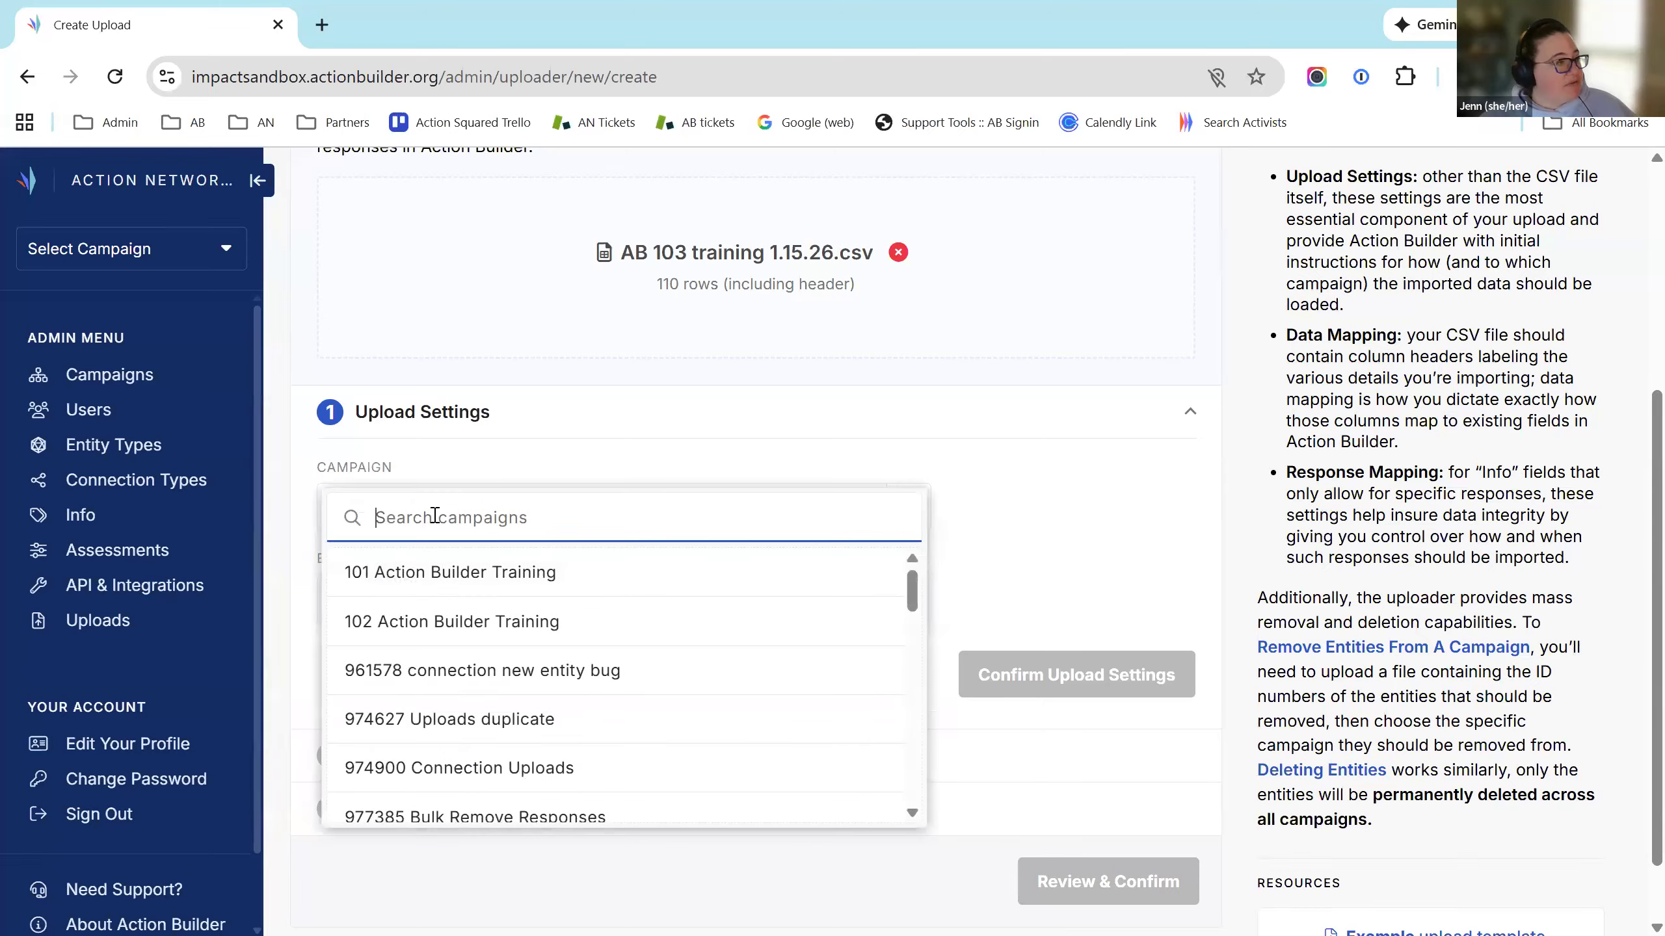
text(103)
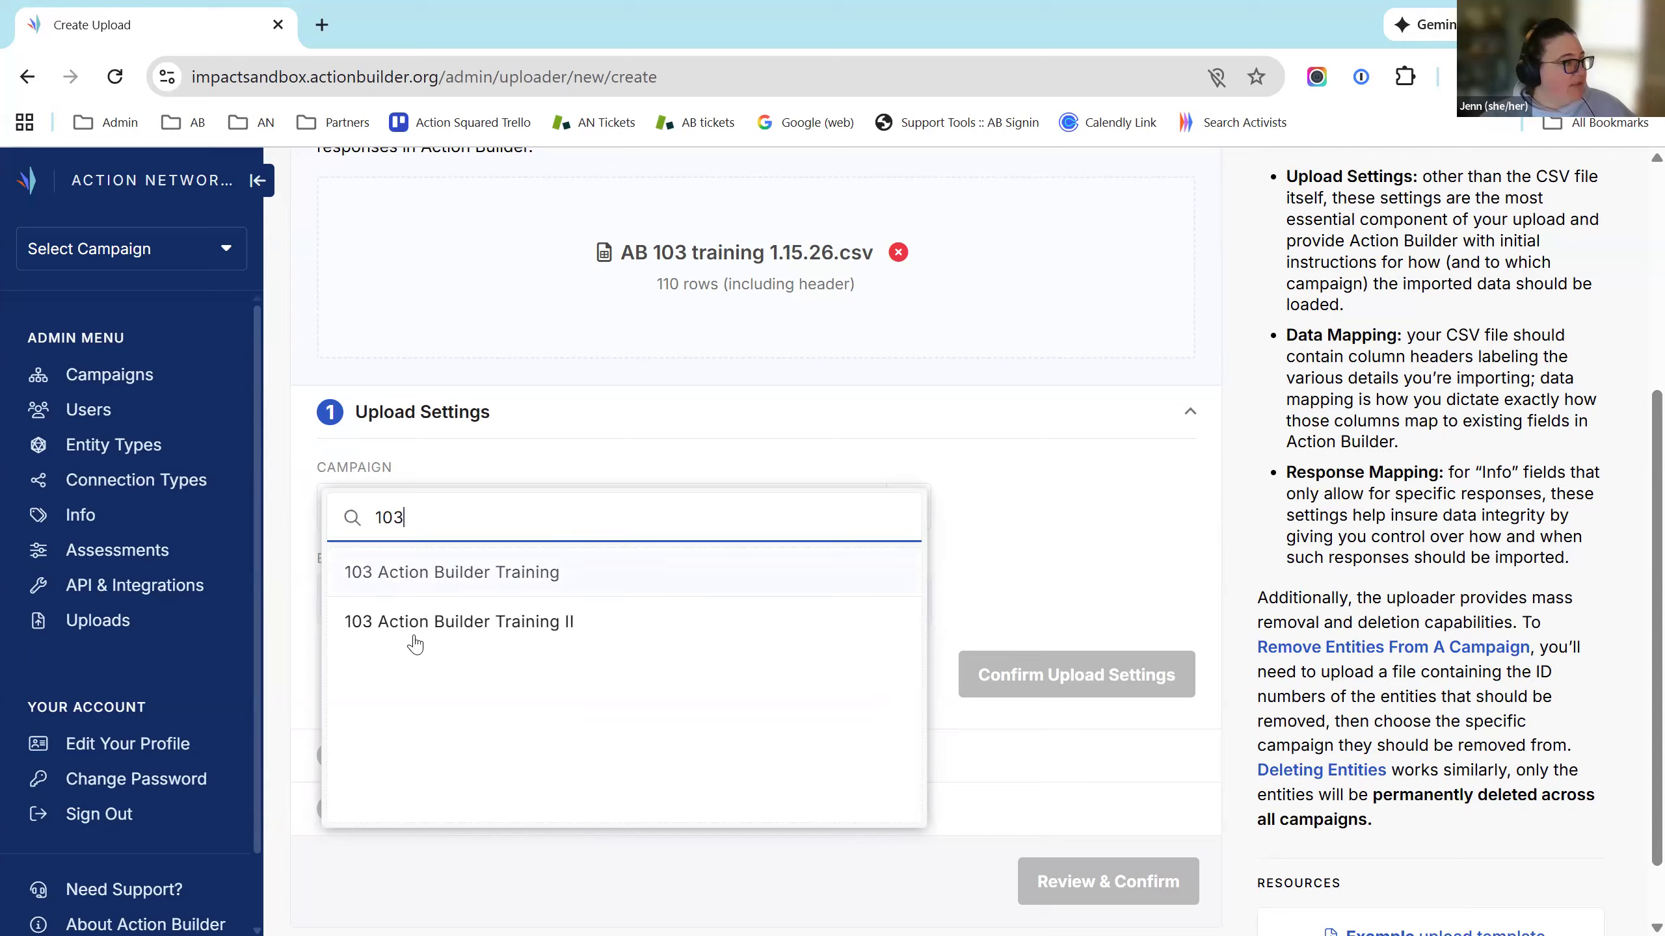
click(452, 623)
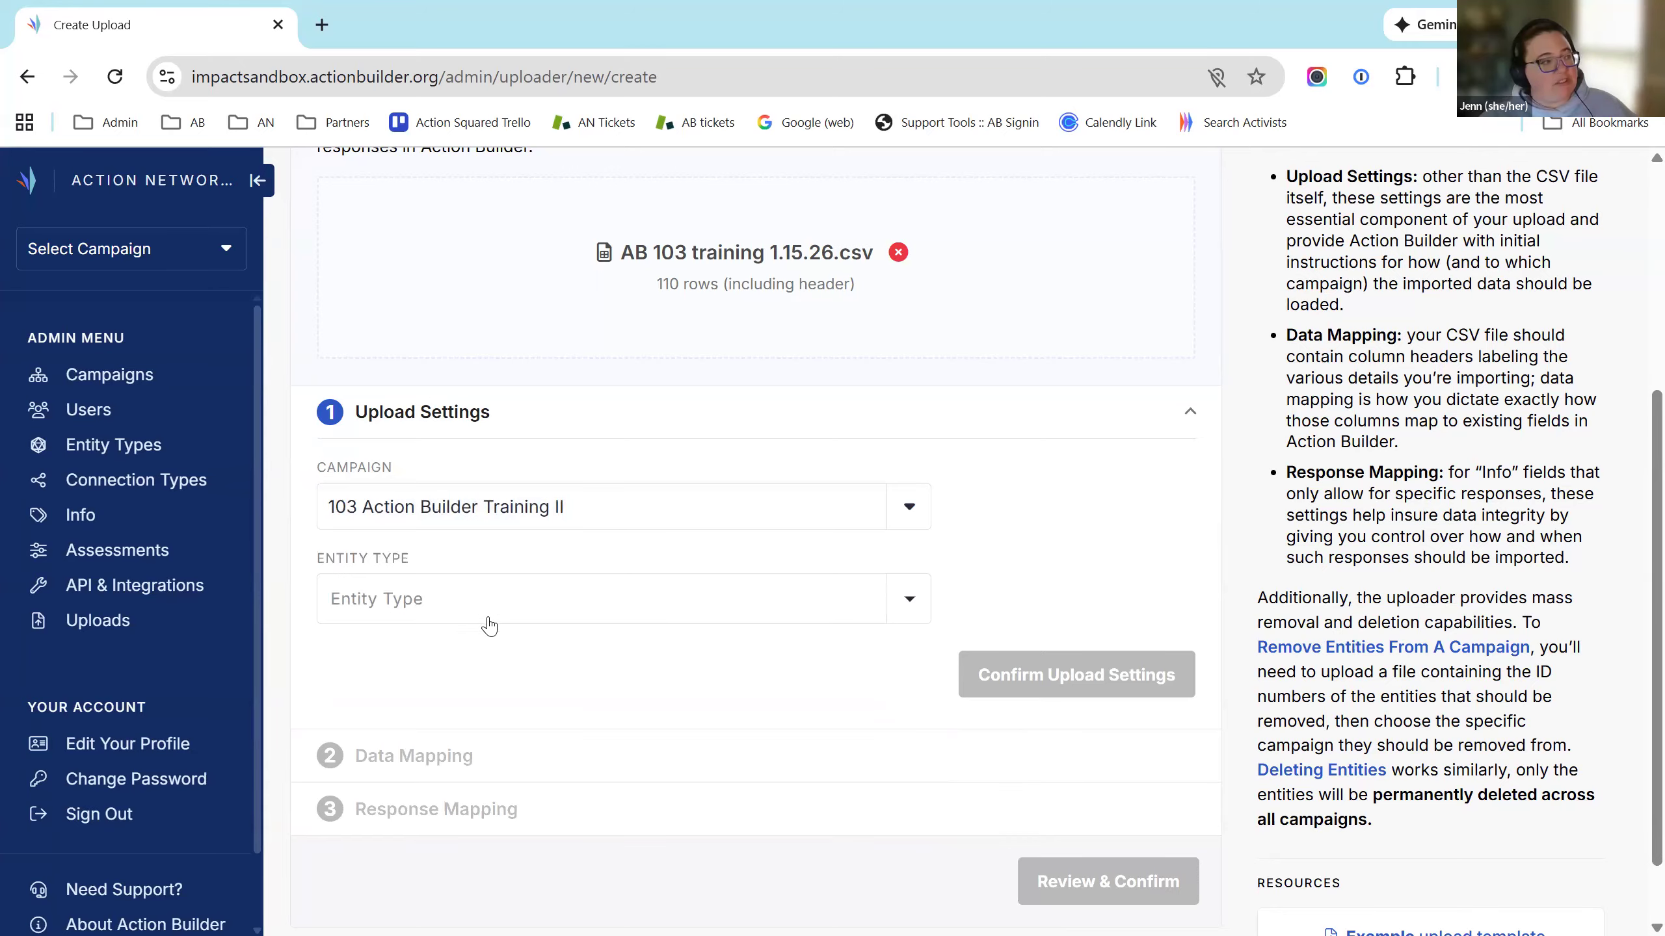
click(539, 606)
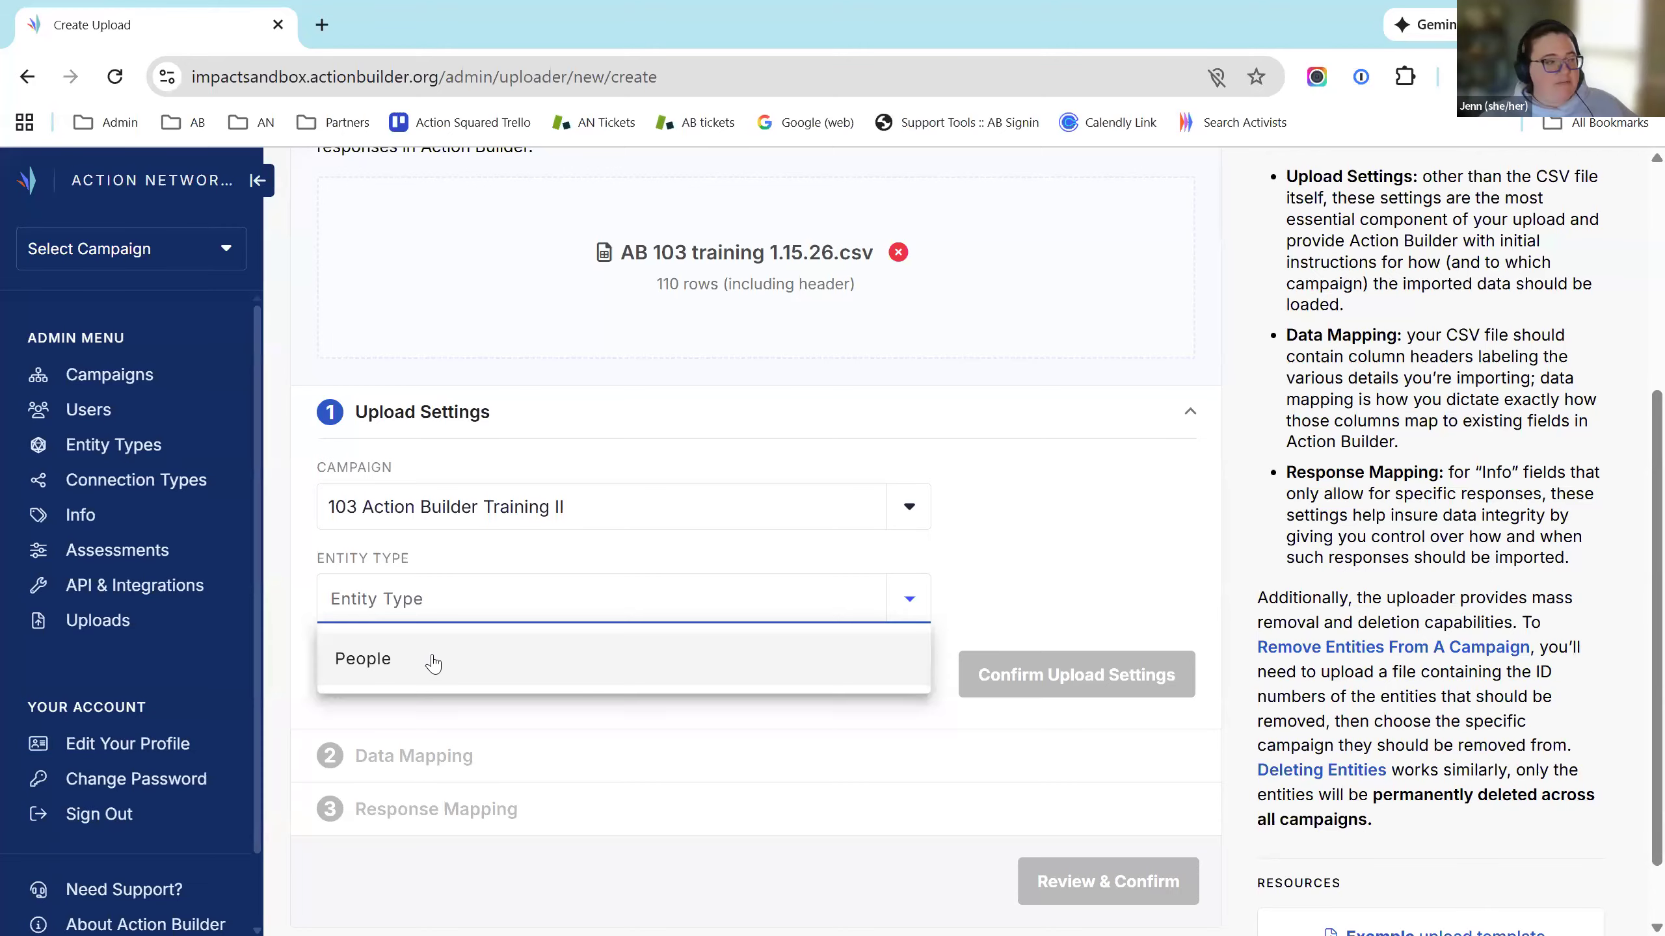
click(432, 659)
Step: Match existing entities by Action Builder ID, using the Action Builder ID upload column, and read the warning about missing identifiers
scroll(1016, 643, down, 4)
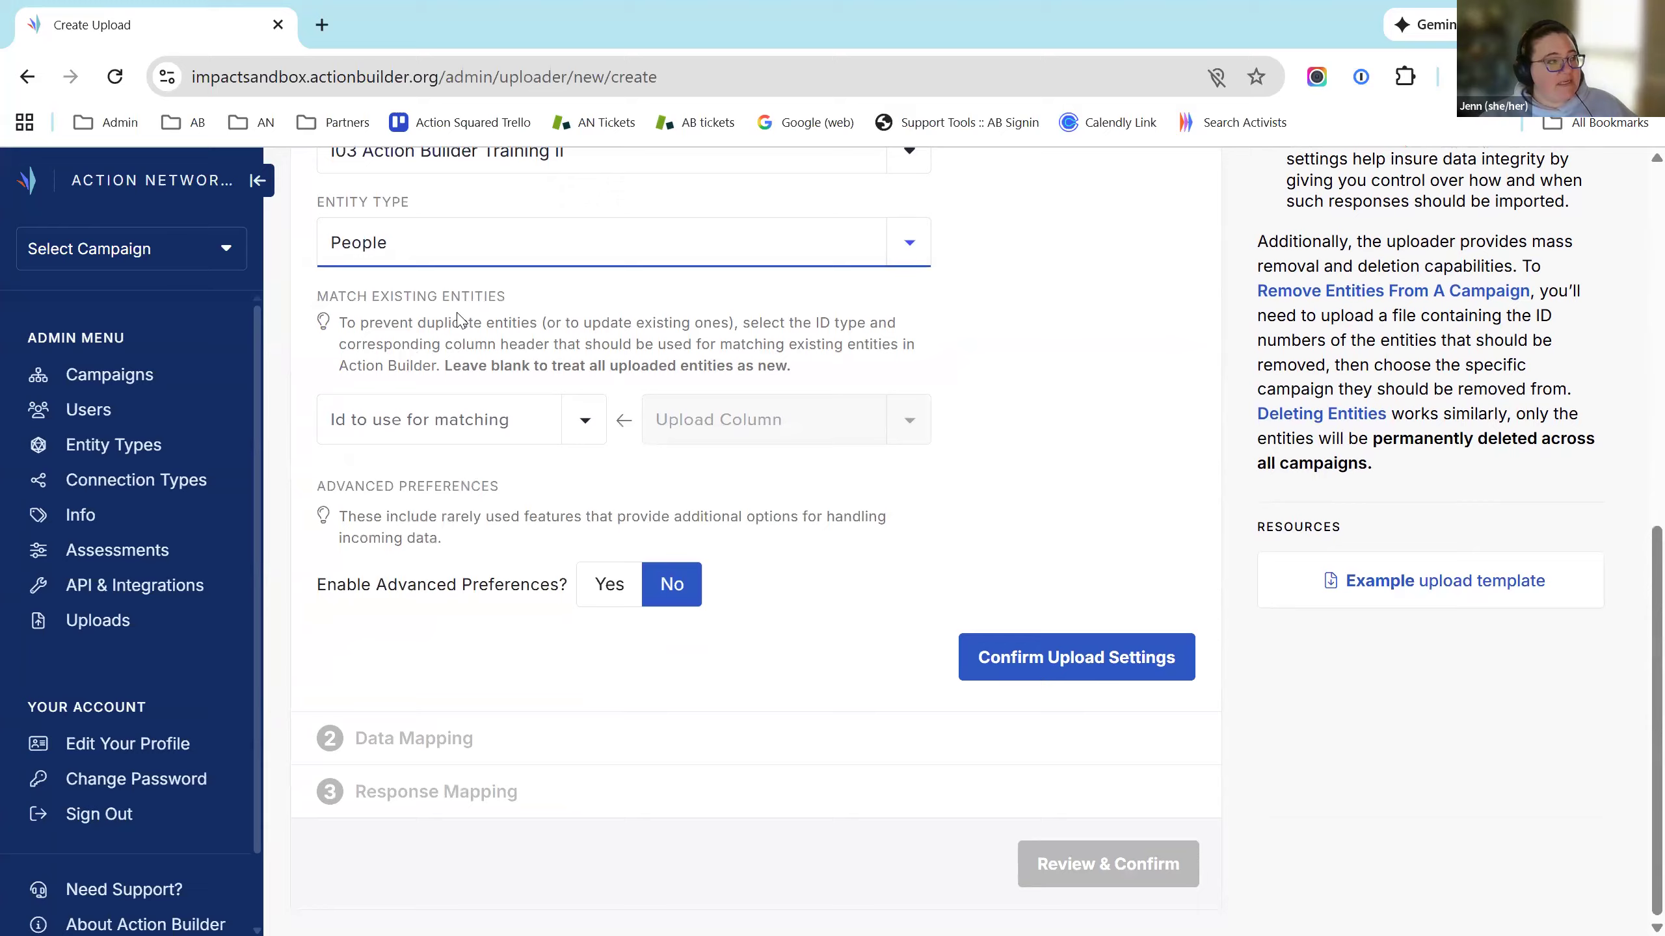
click(578, 429)
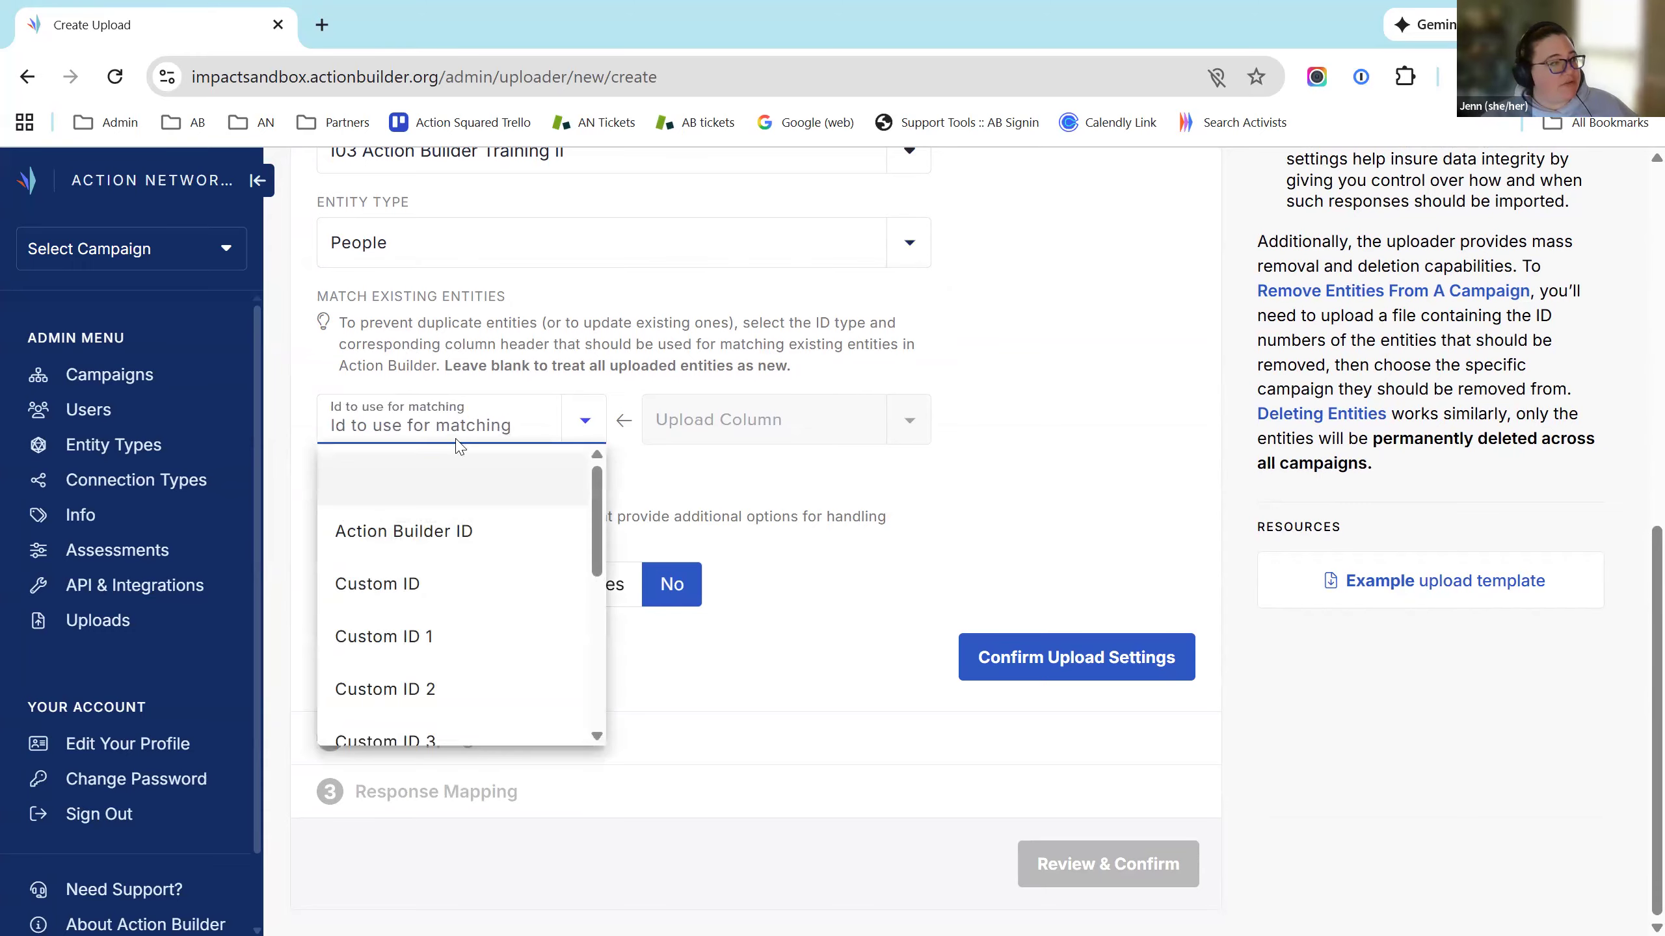
click(391, 545)
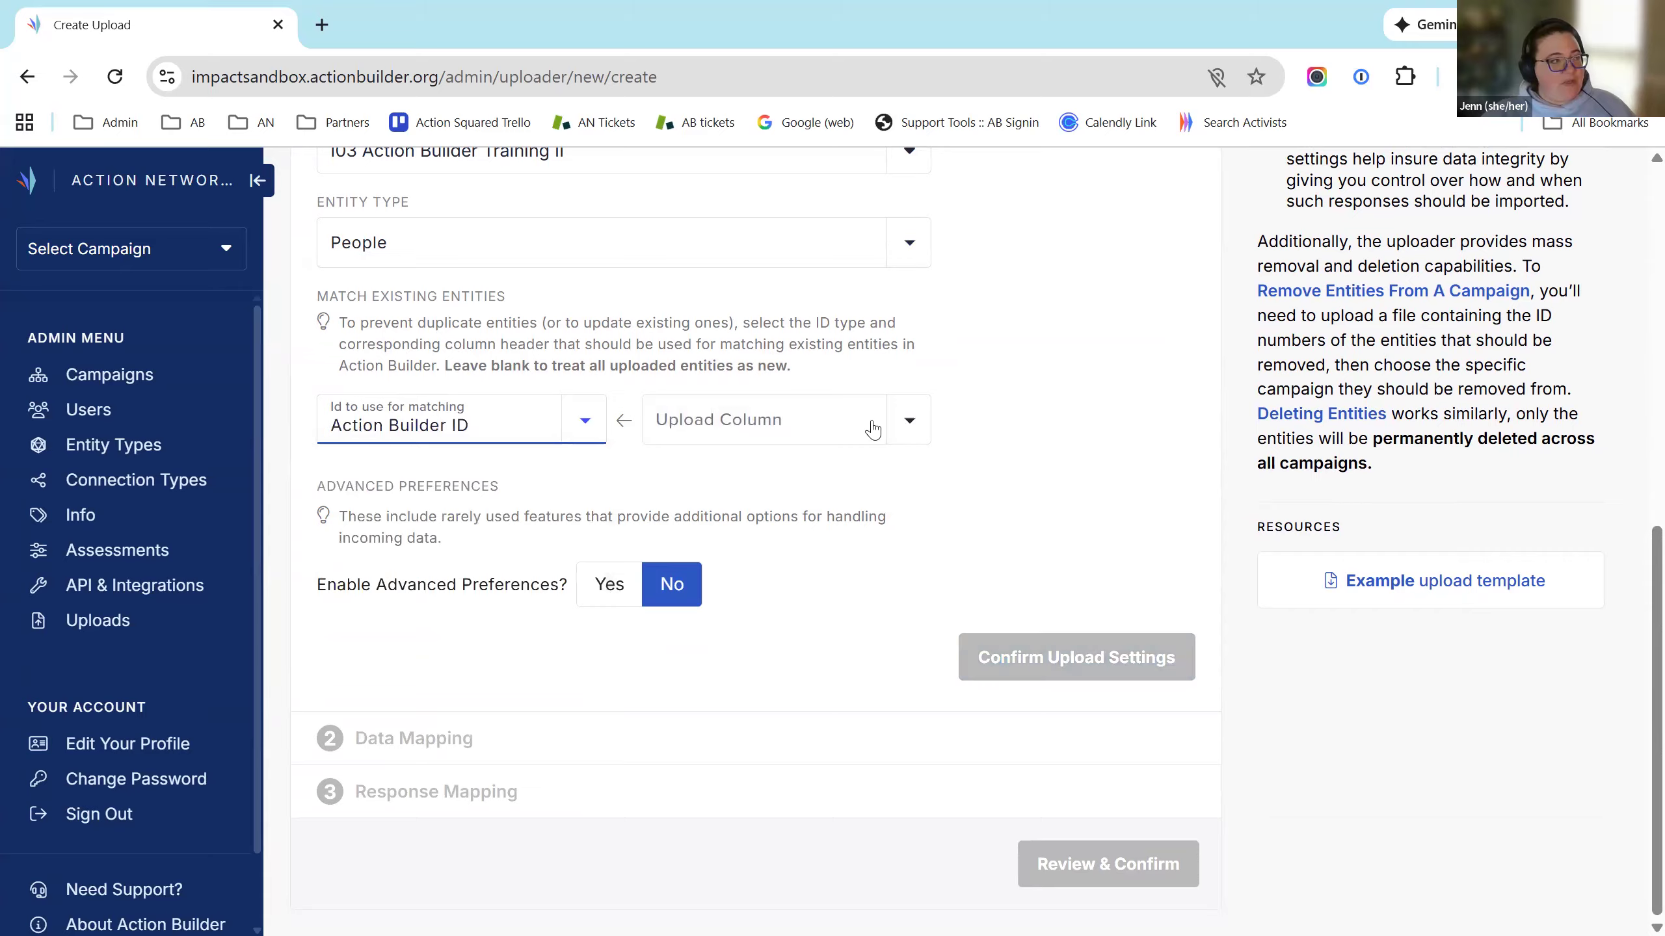
click(909, 430)
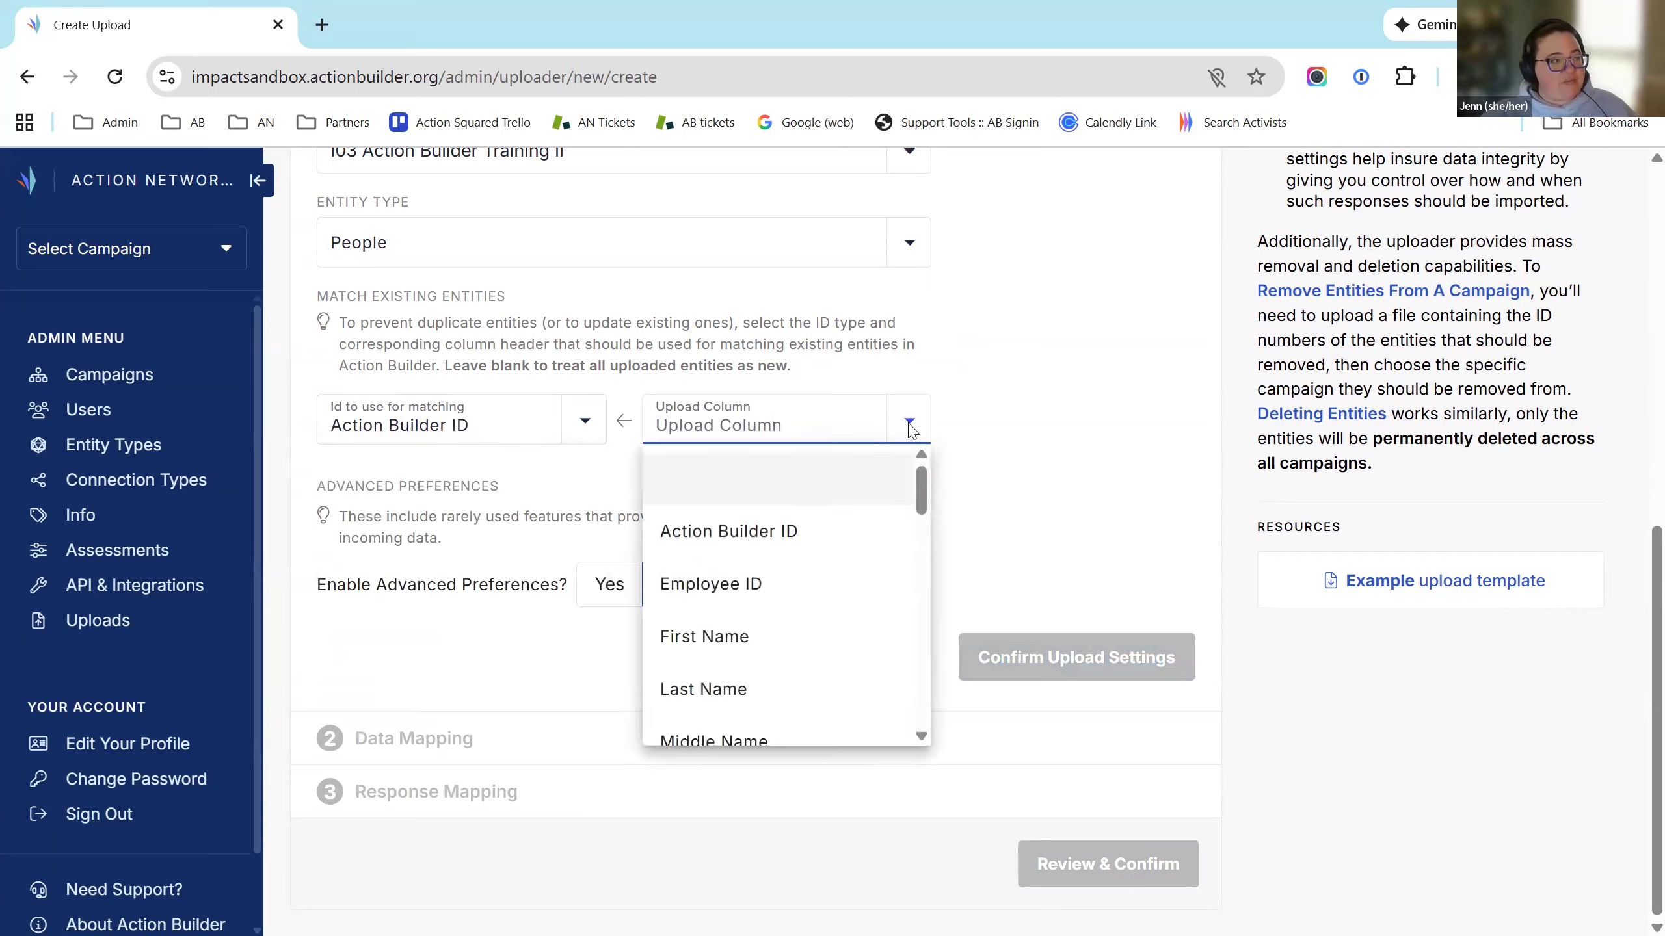
click(823, 538)
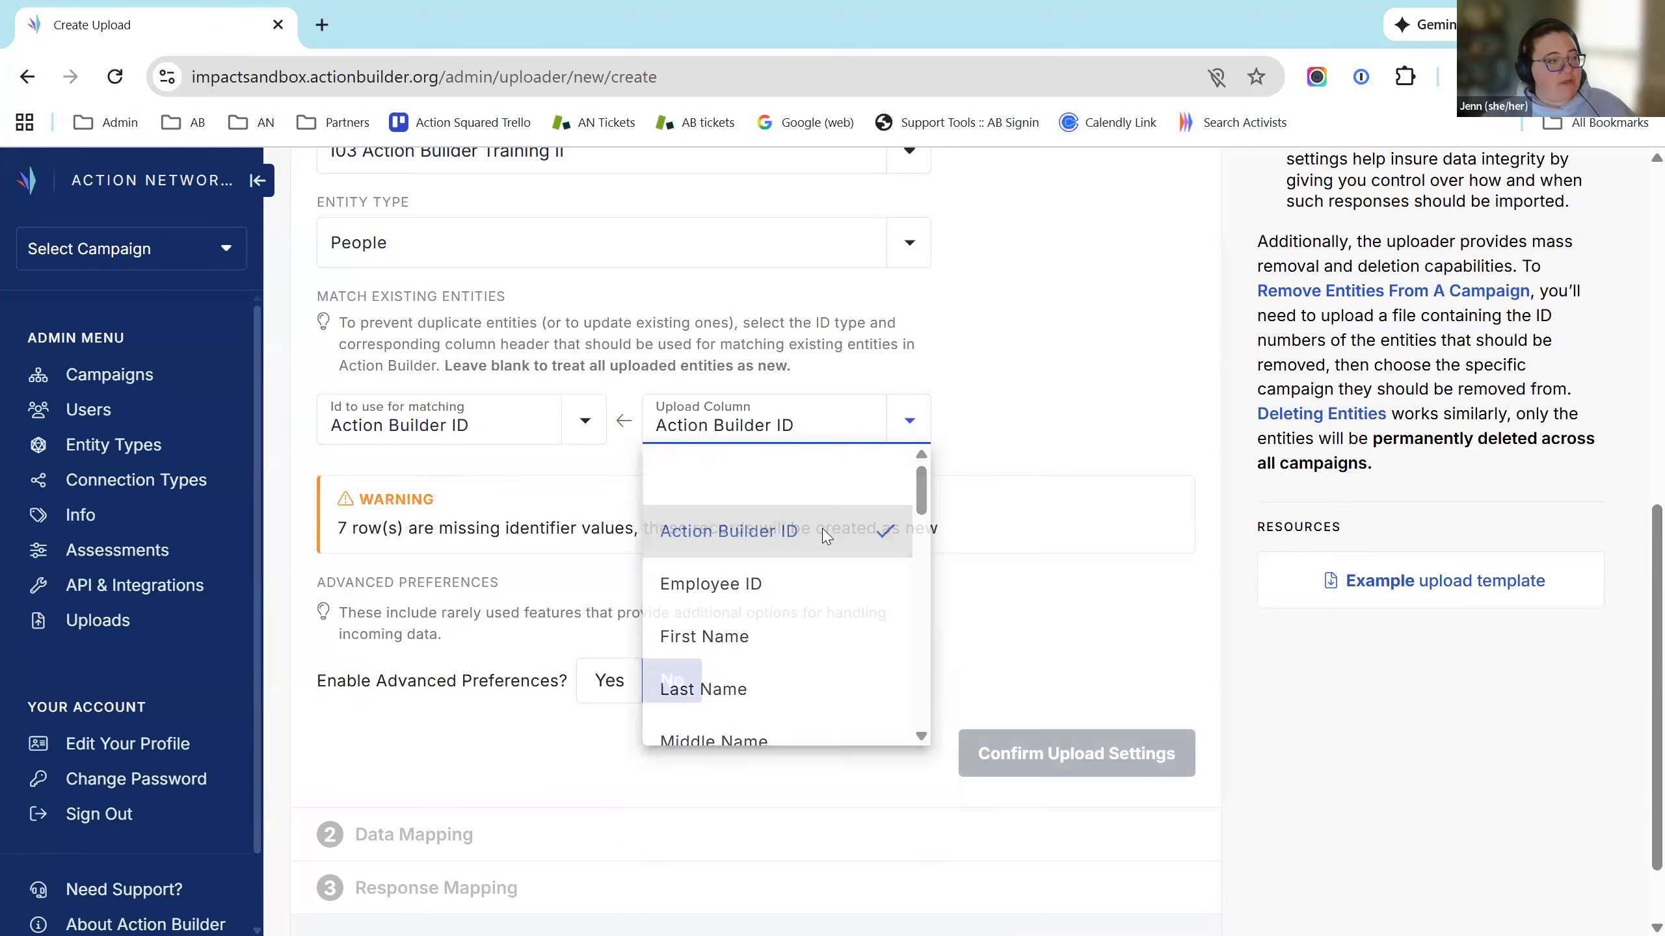
drag(336, 533, 903, 556)
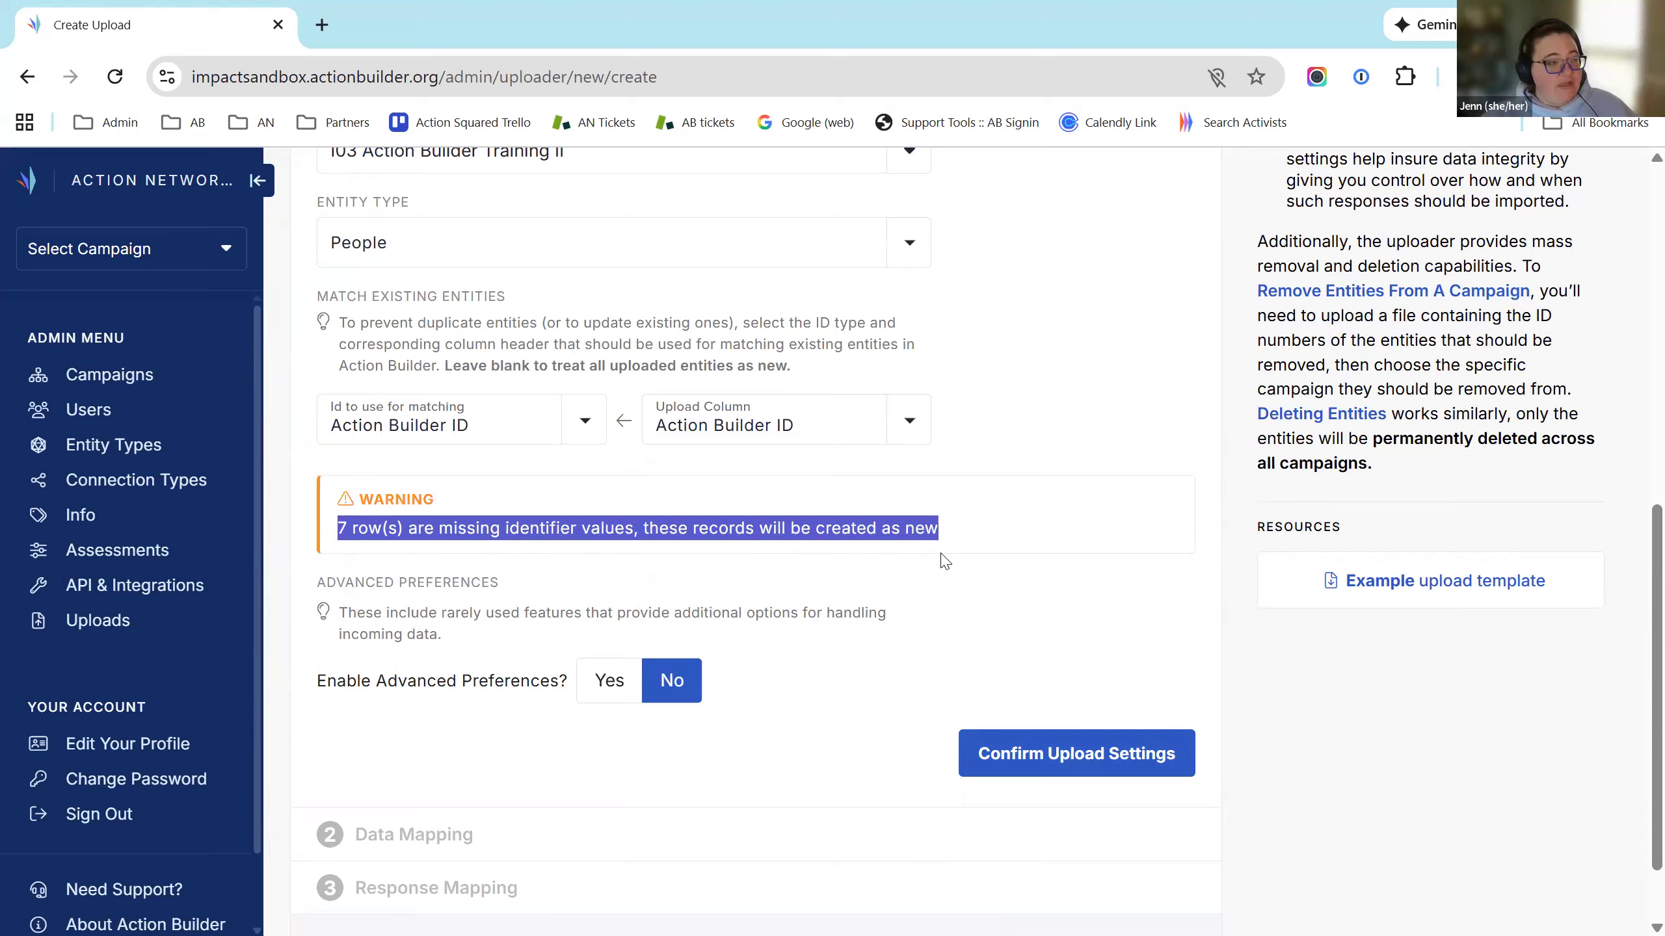
click(1016, 545)
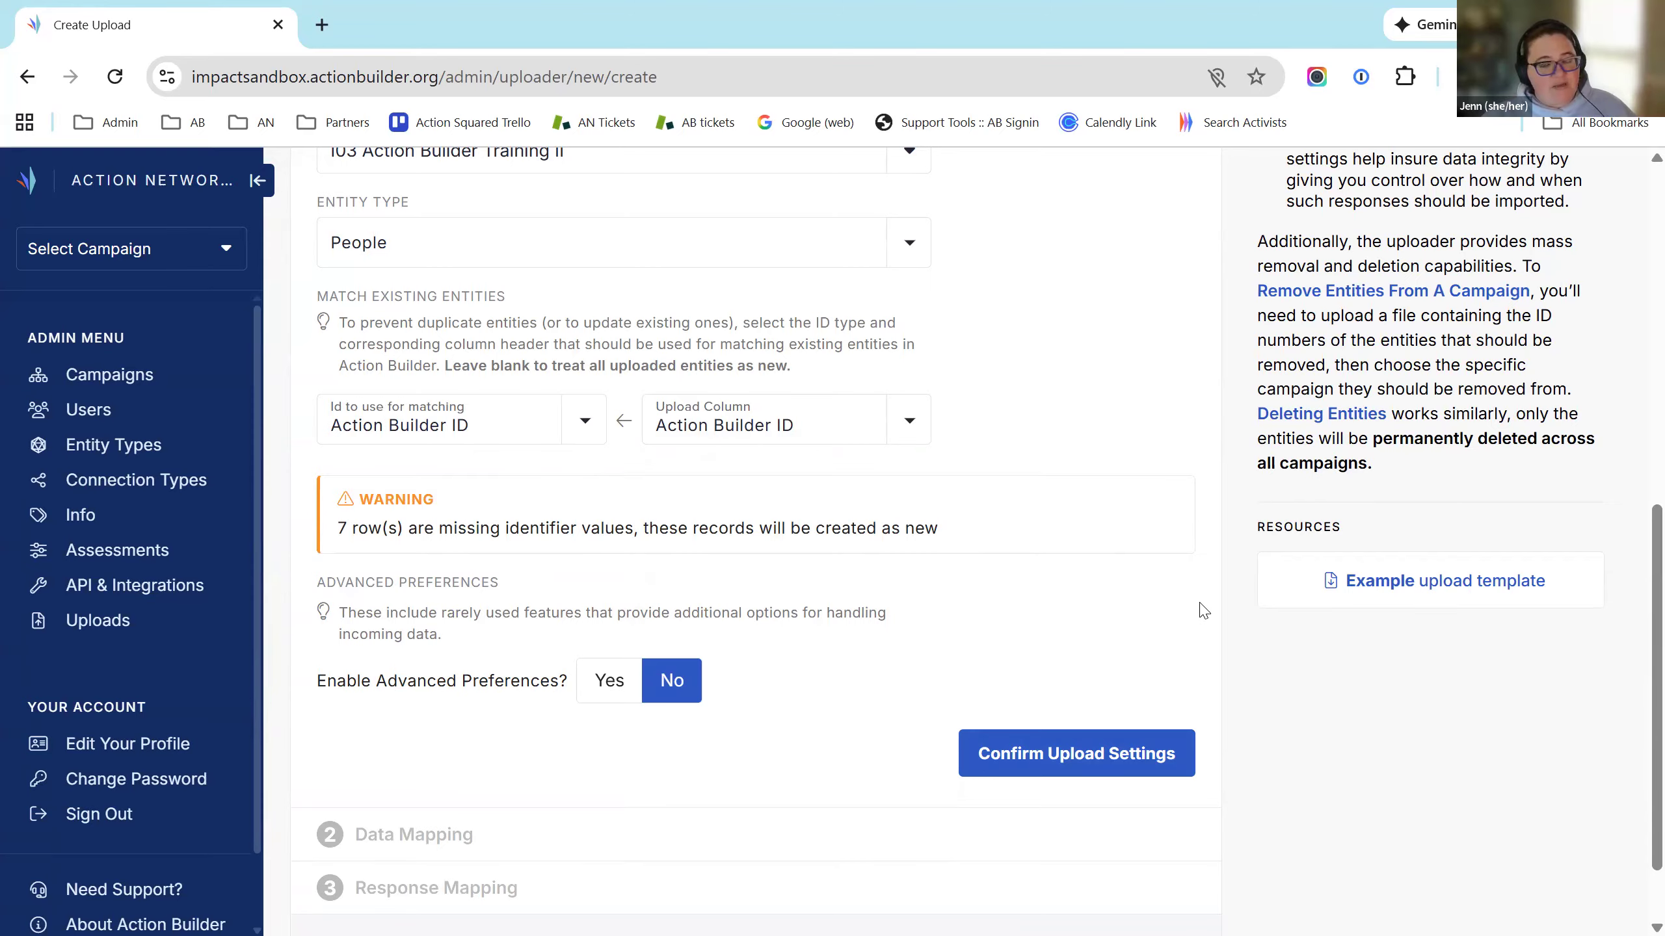
Step: Enable the advanced preferences to examine the options for overwriting core data, and disable them again
scroll(1190, 562, down, 2)
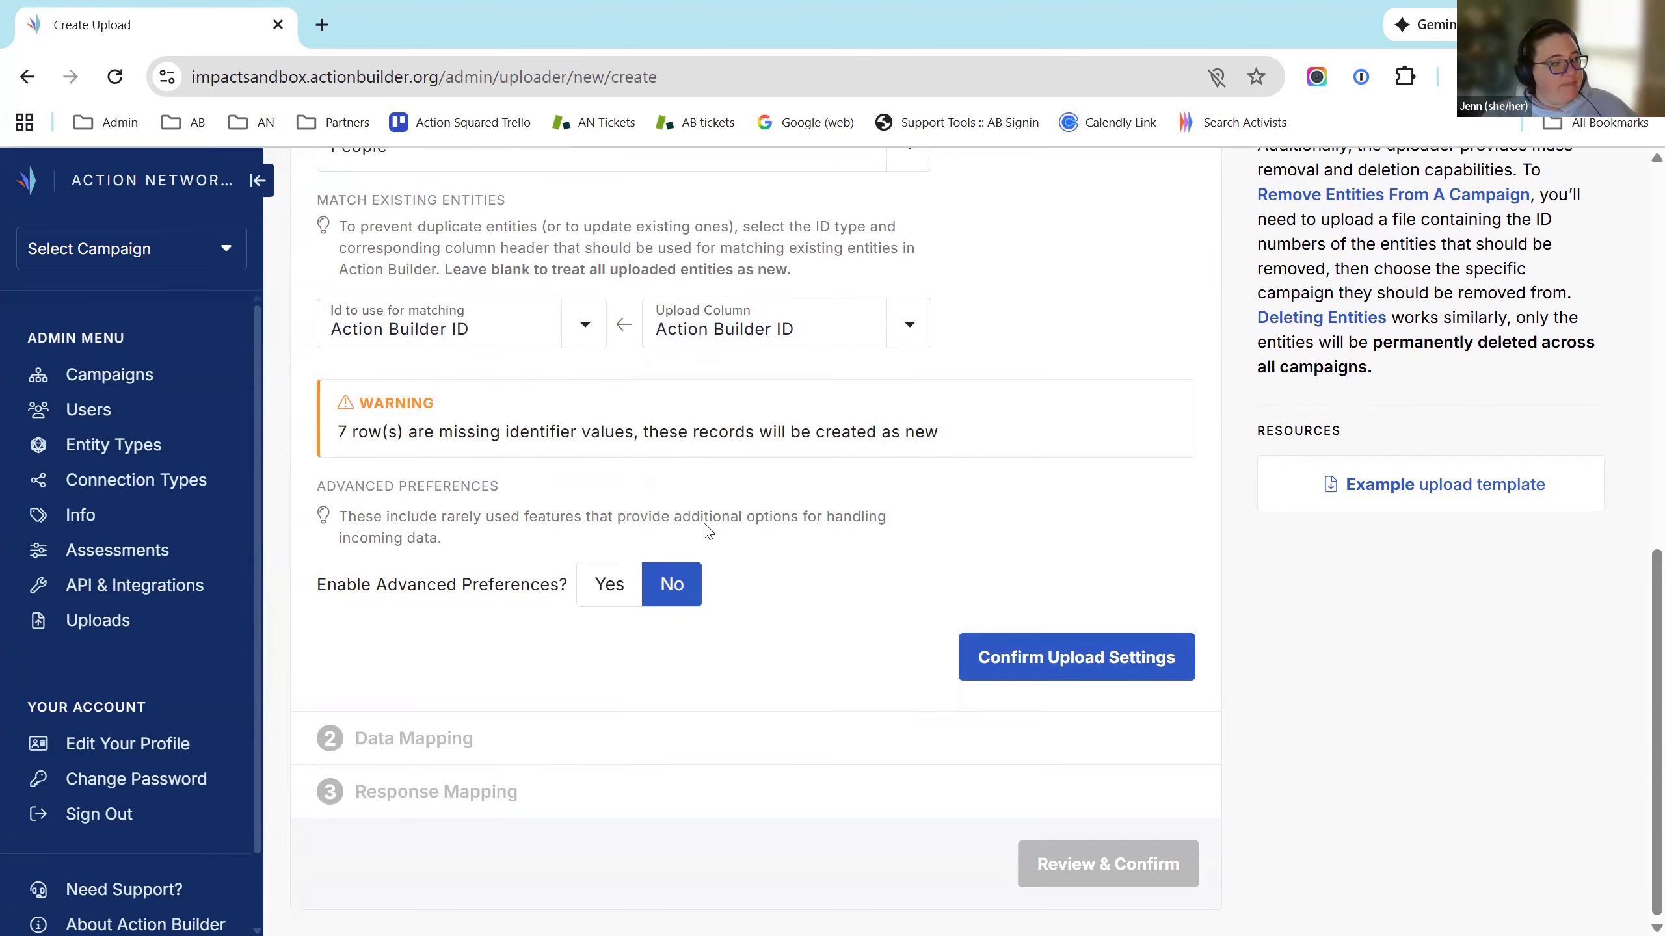
click(611, 588)
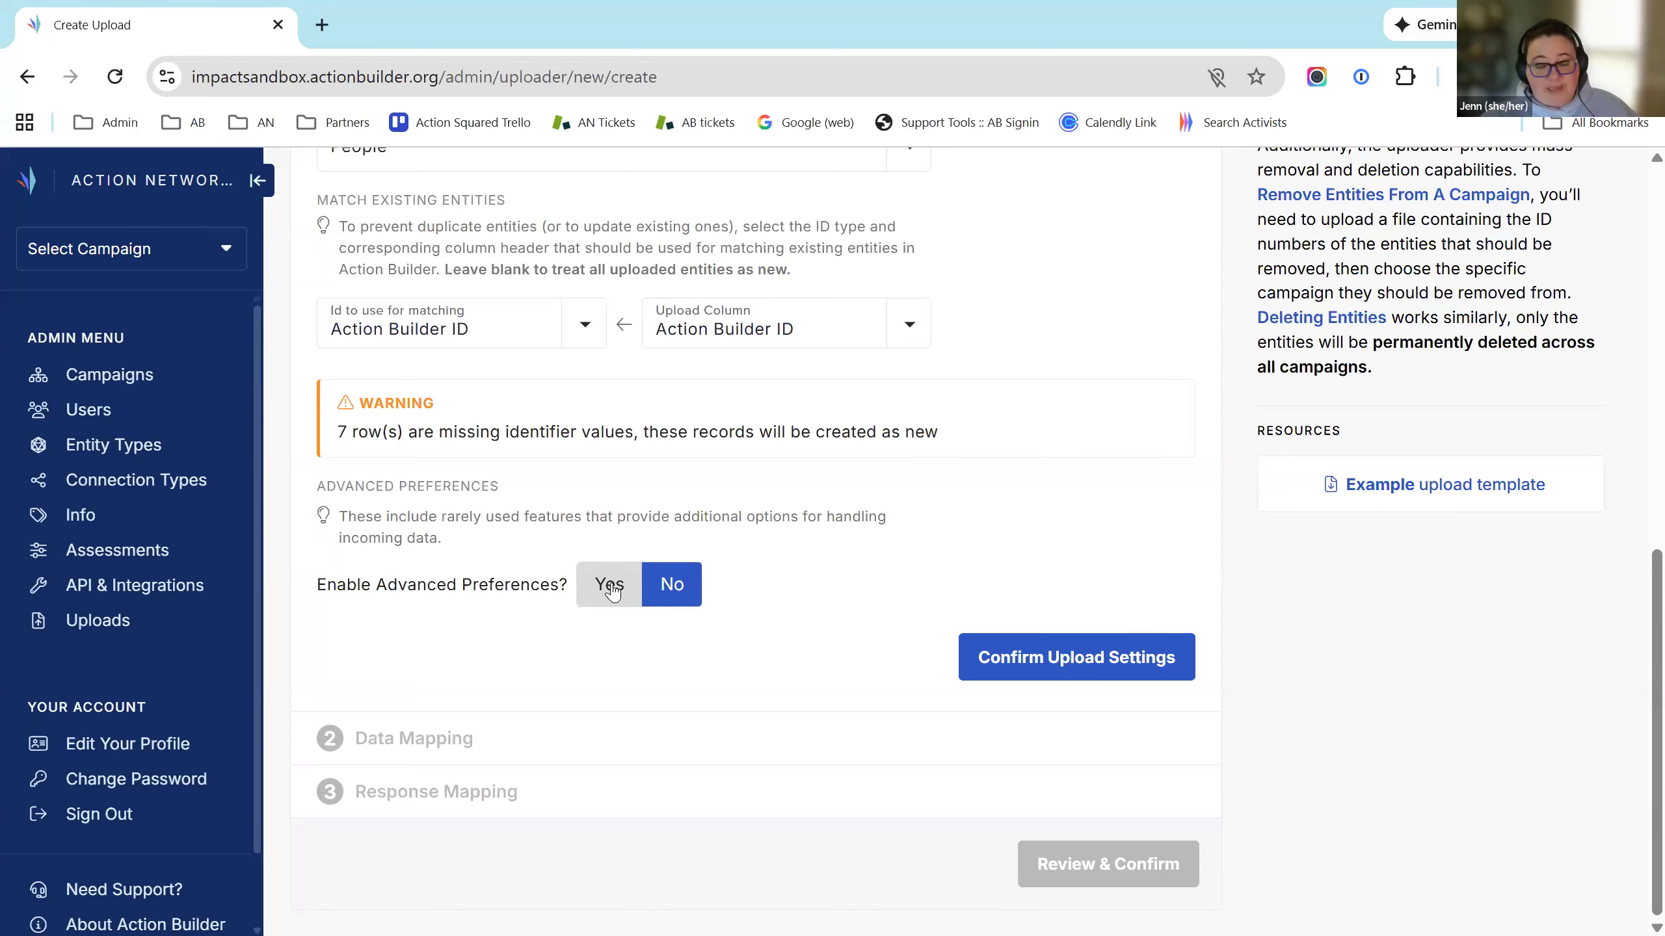
click(610, 589)
scroll(832, 594, down, 3)
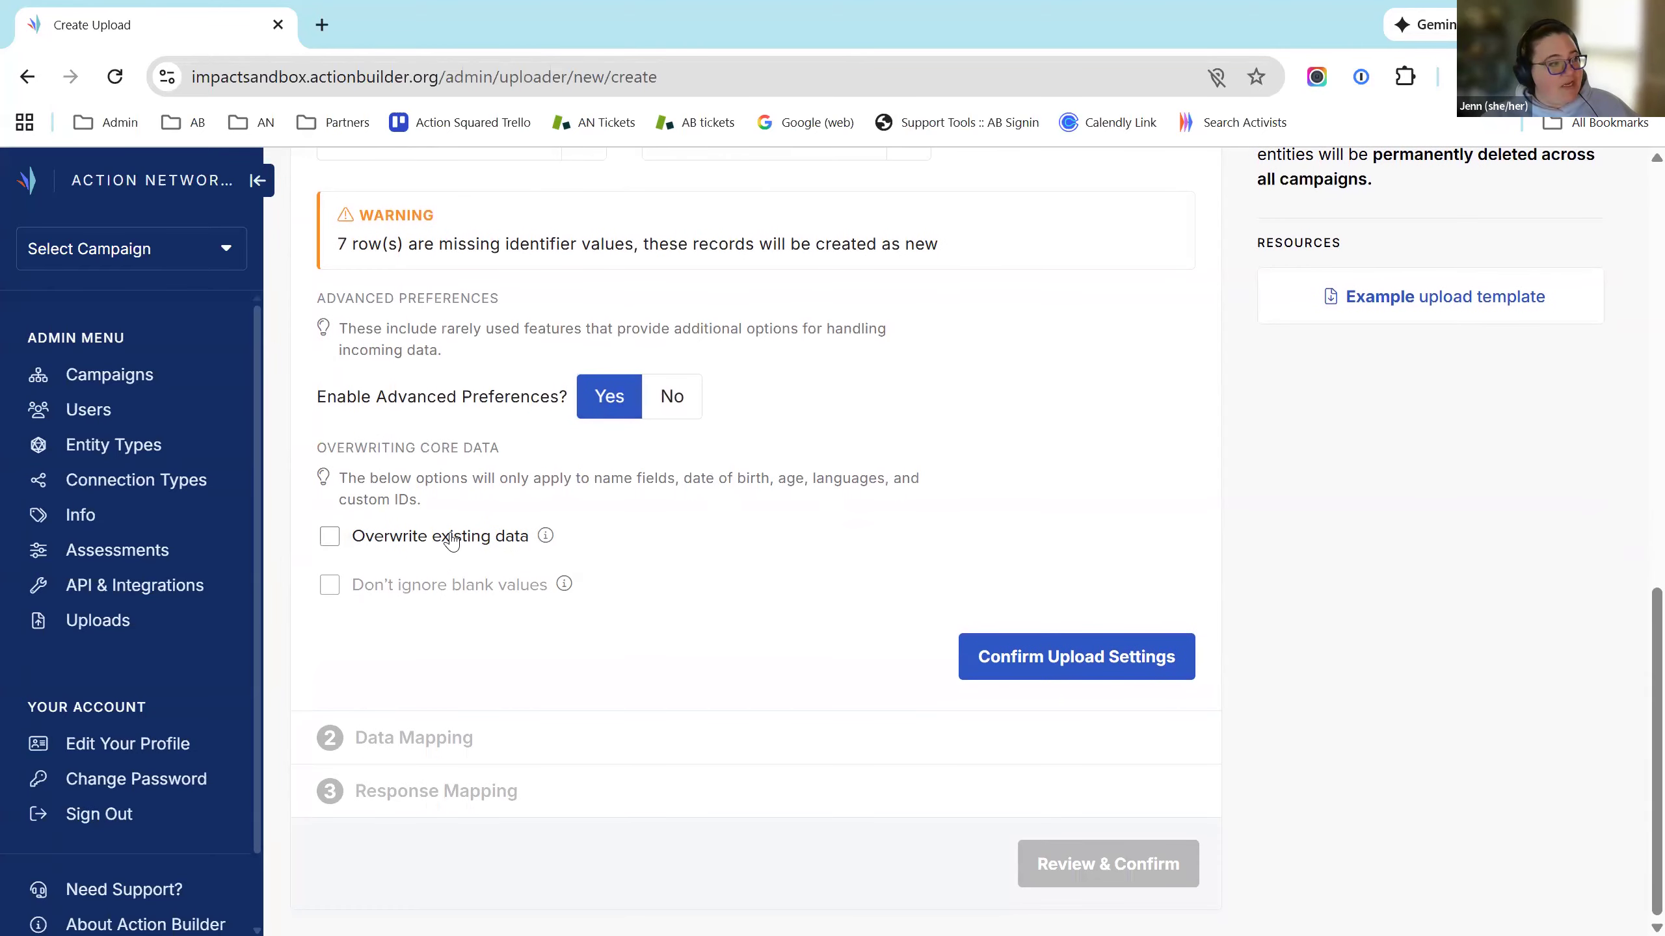
mouse_move(546, 537)
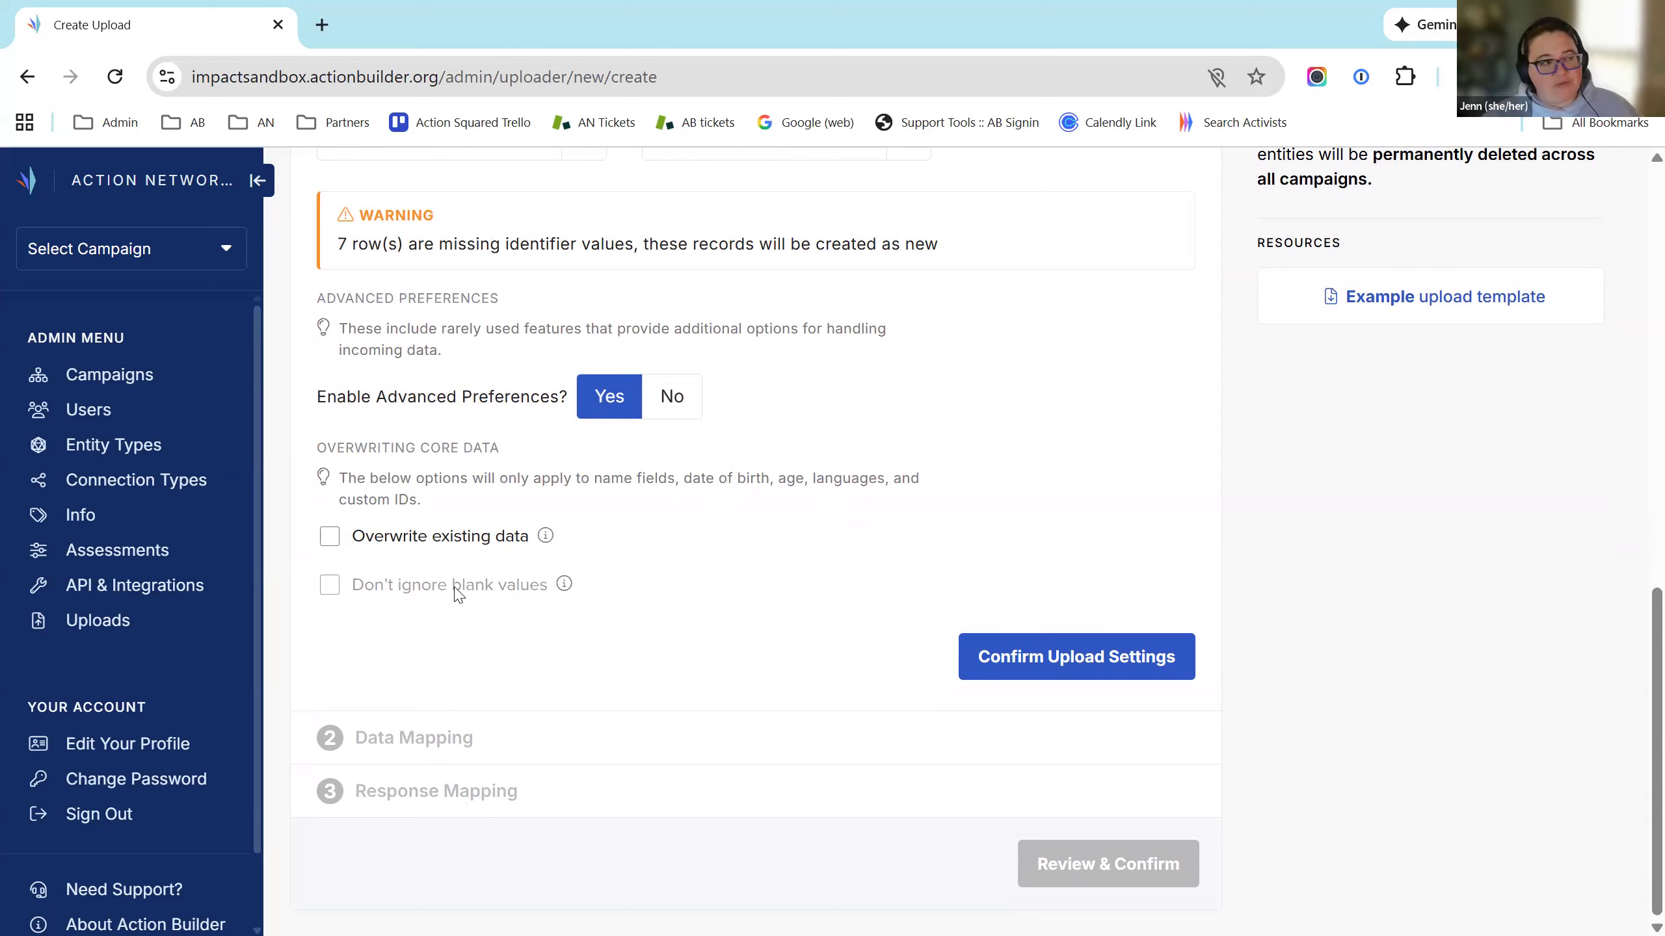
click(668, 396)
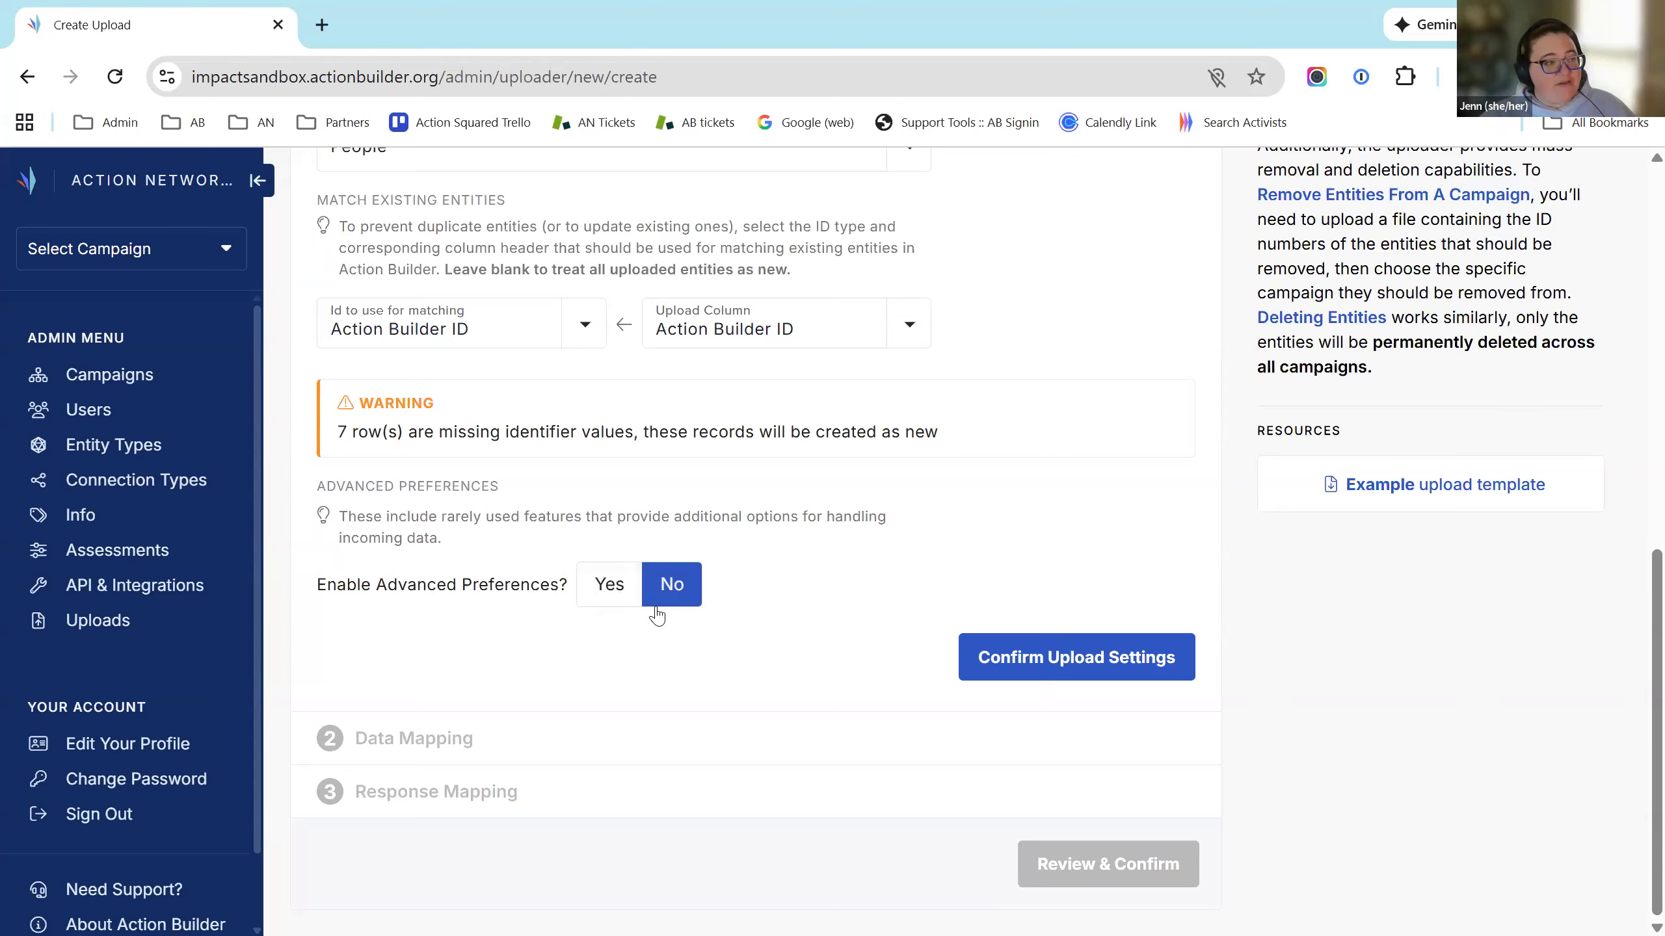
Step: Review the campaign, entity type and ID matching choices, and confirm the upload settings
scroll(1107, 616, up, 2)
scroll(1107, 616, up, 4)
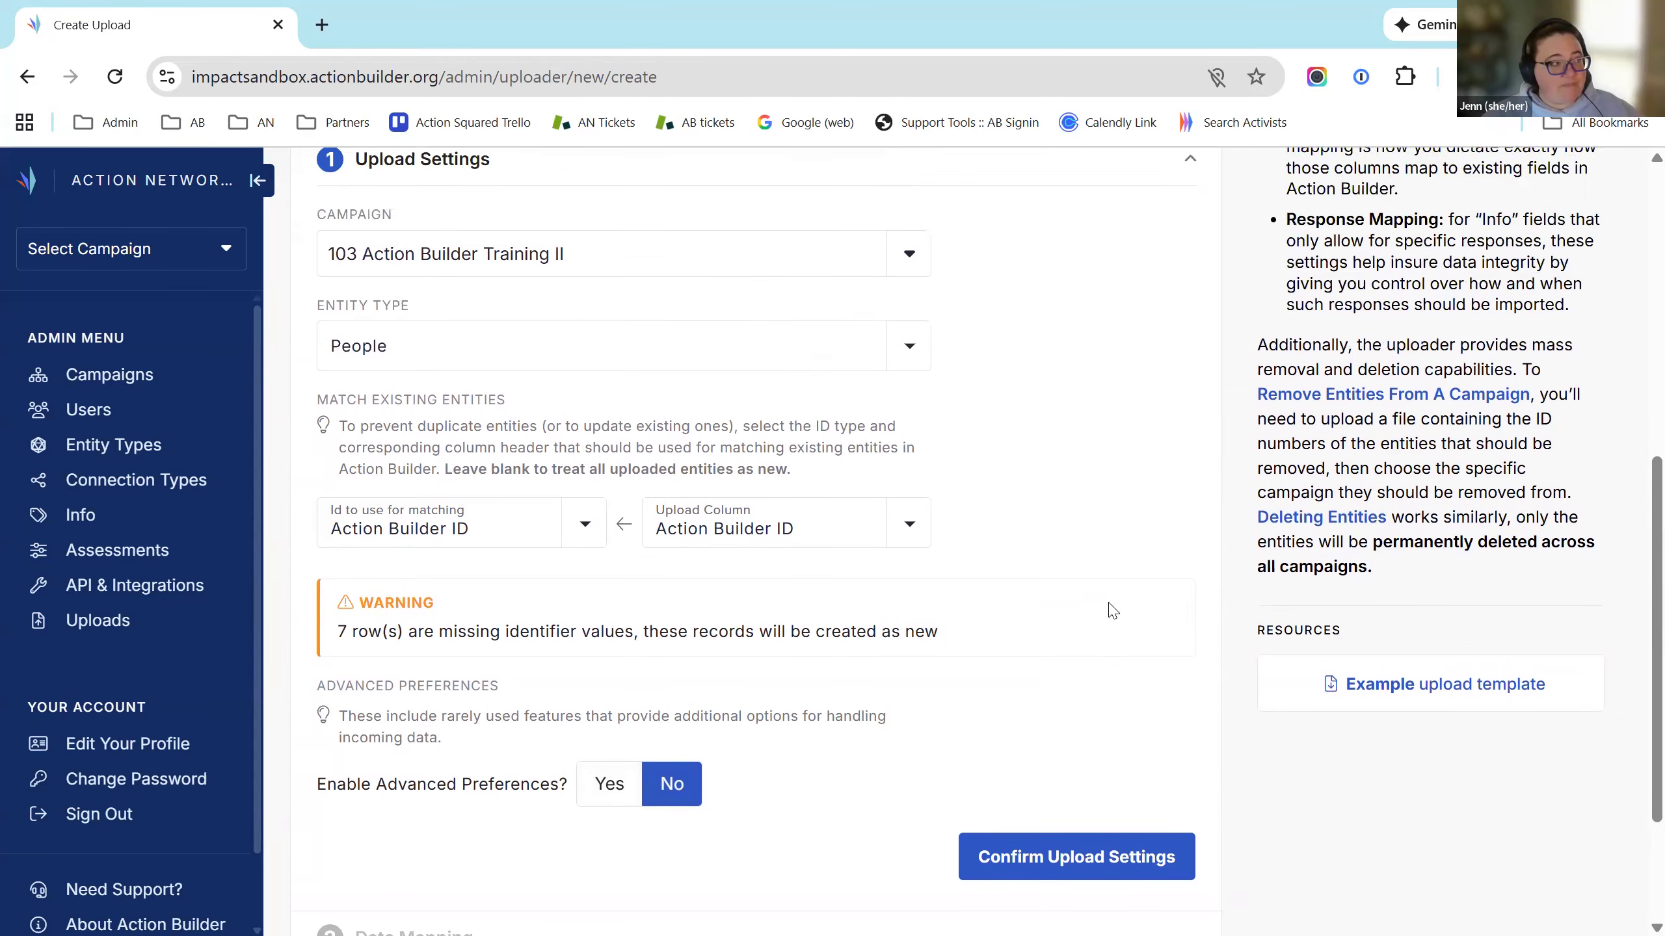
scroll(1078, 505, up, 2)
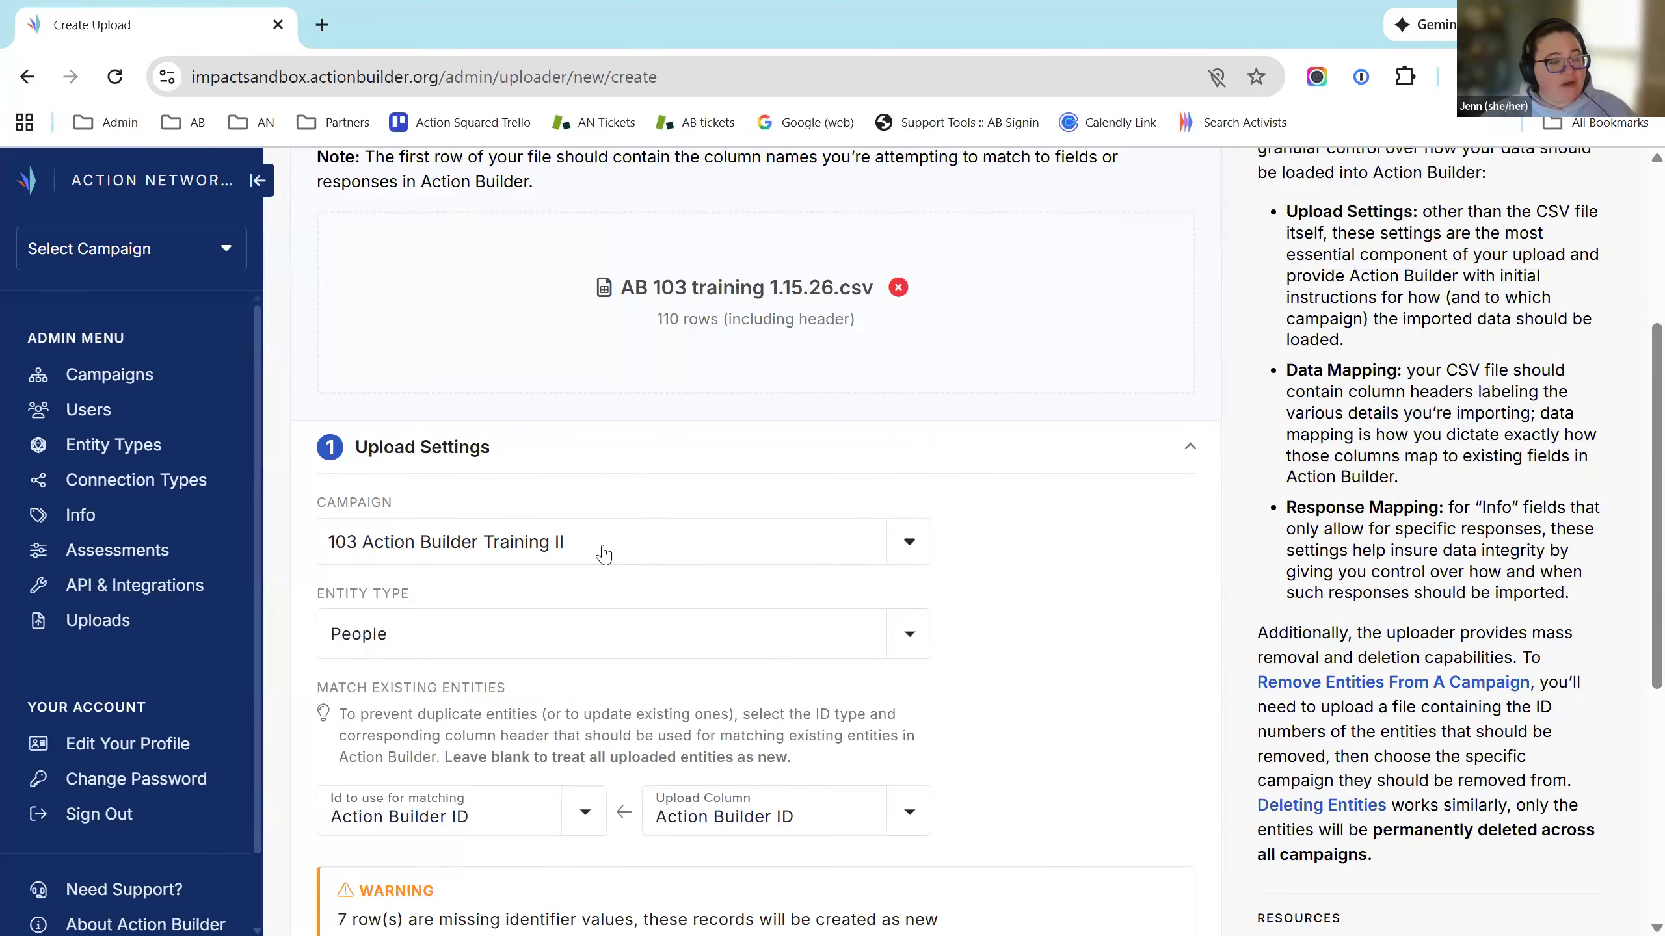
scroll(747, 666, down, 2)
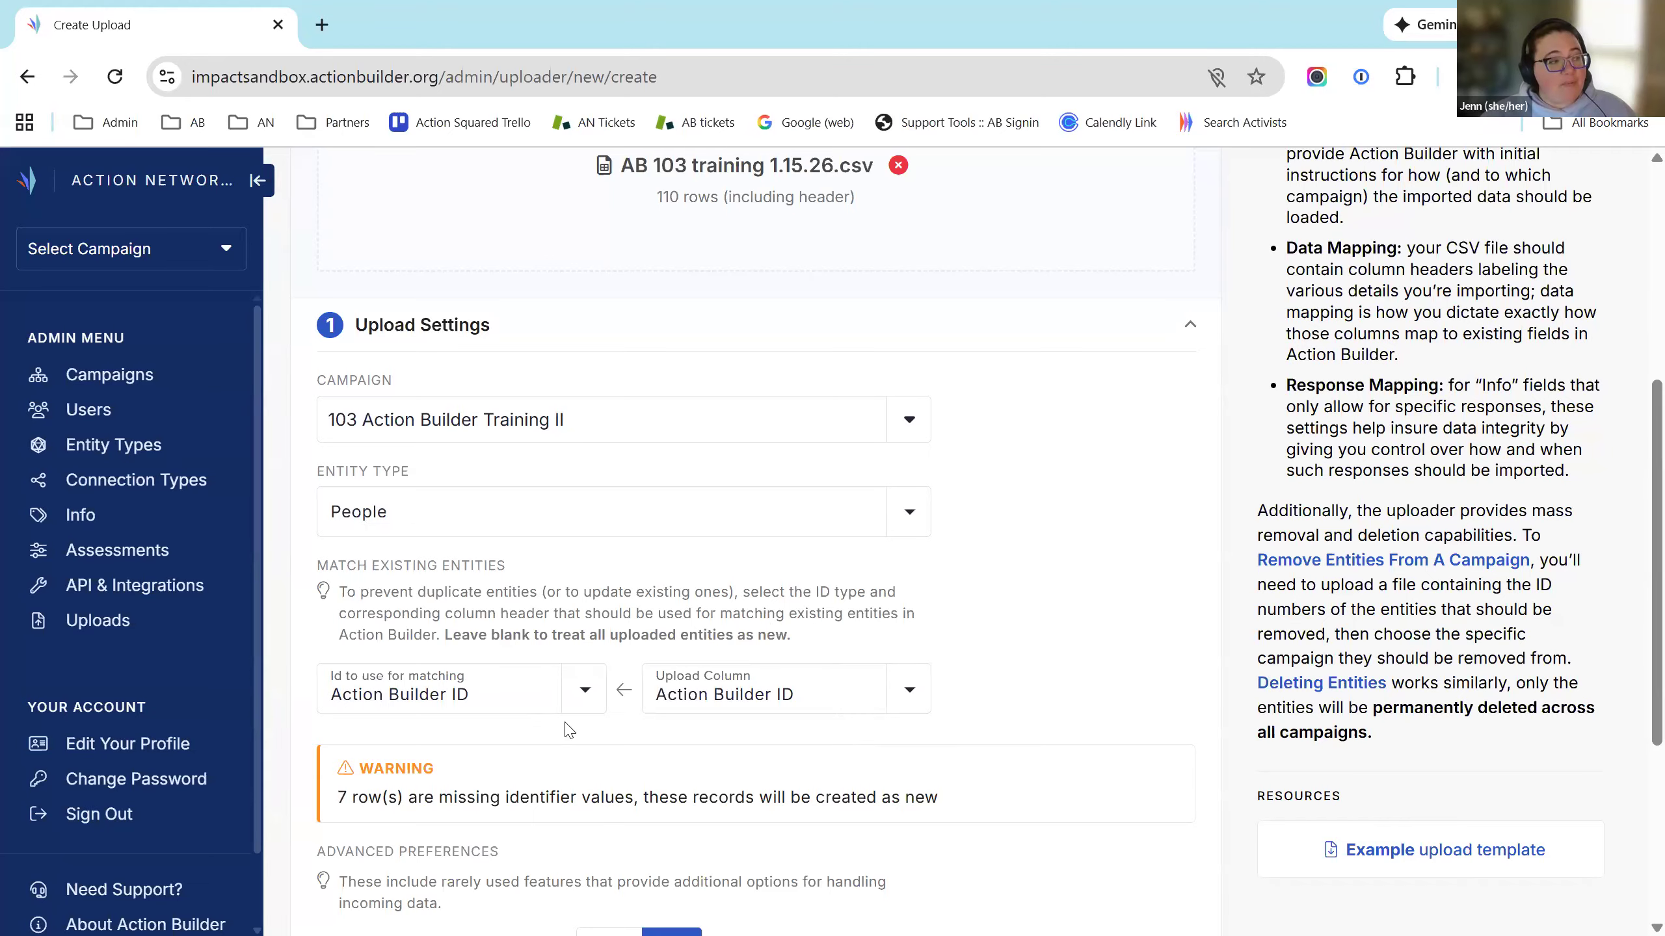
scroll(1062, 672, down, 2)
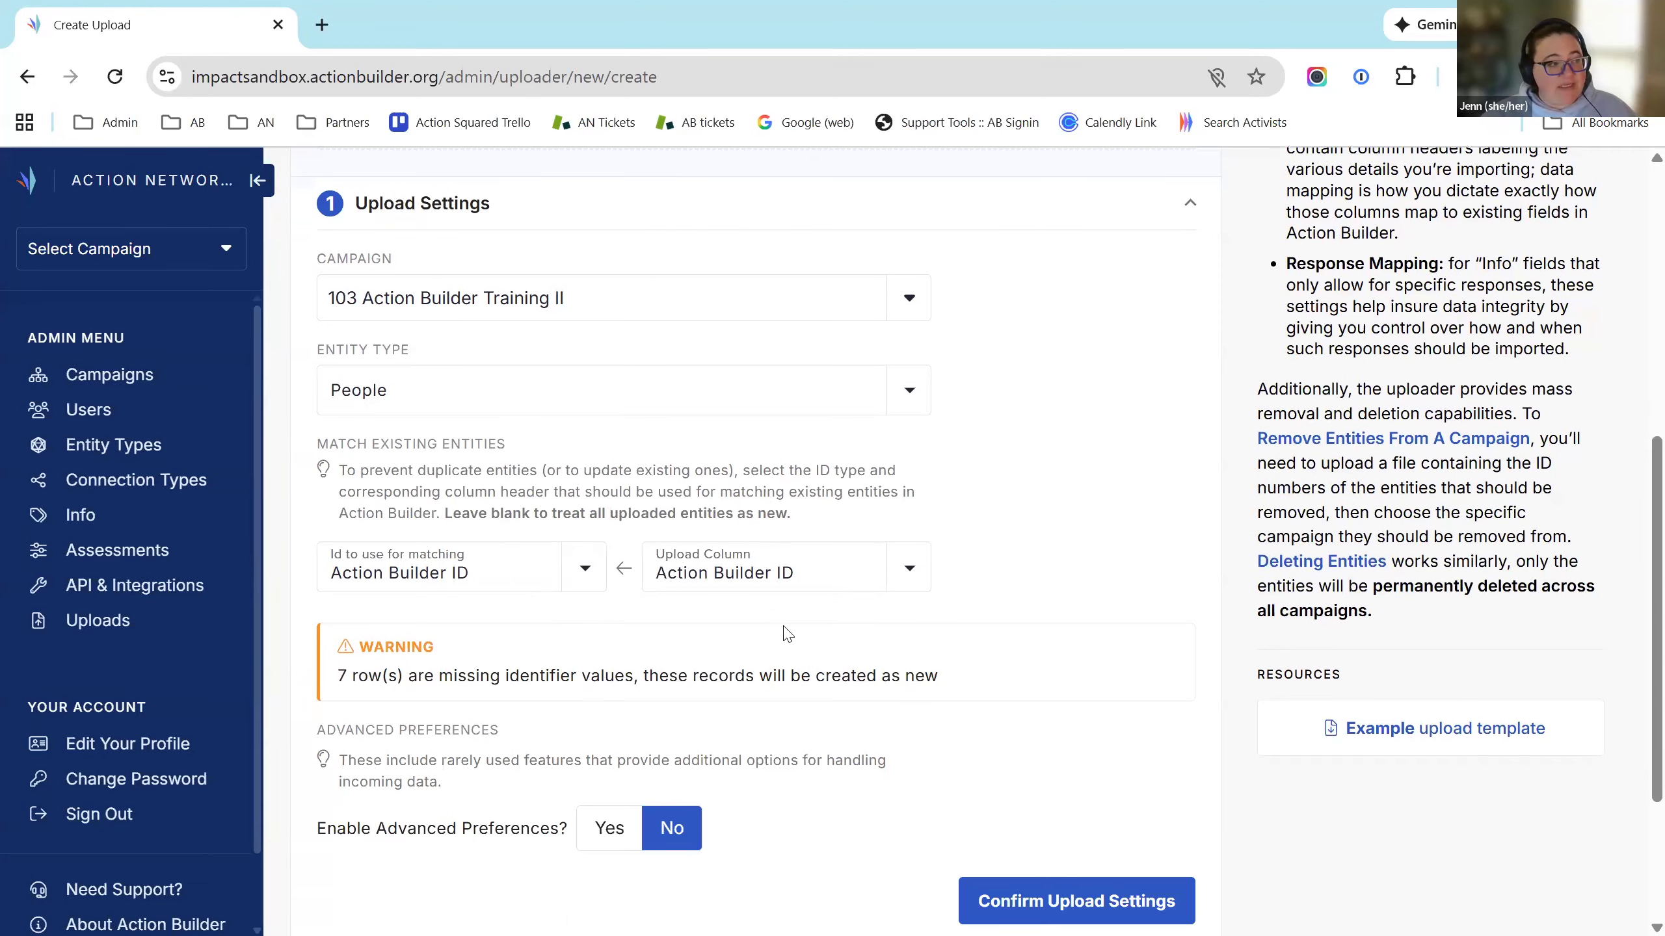
scroll(1075, 748, down, 4)
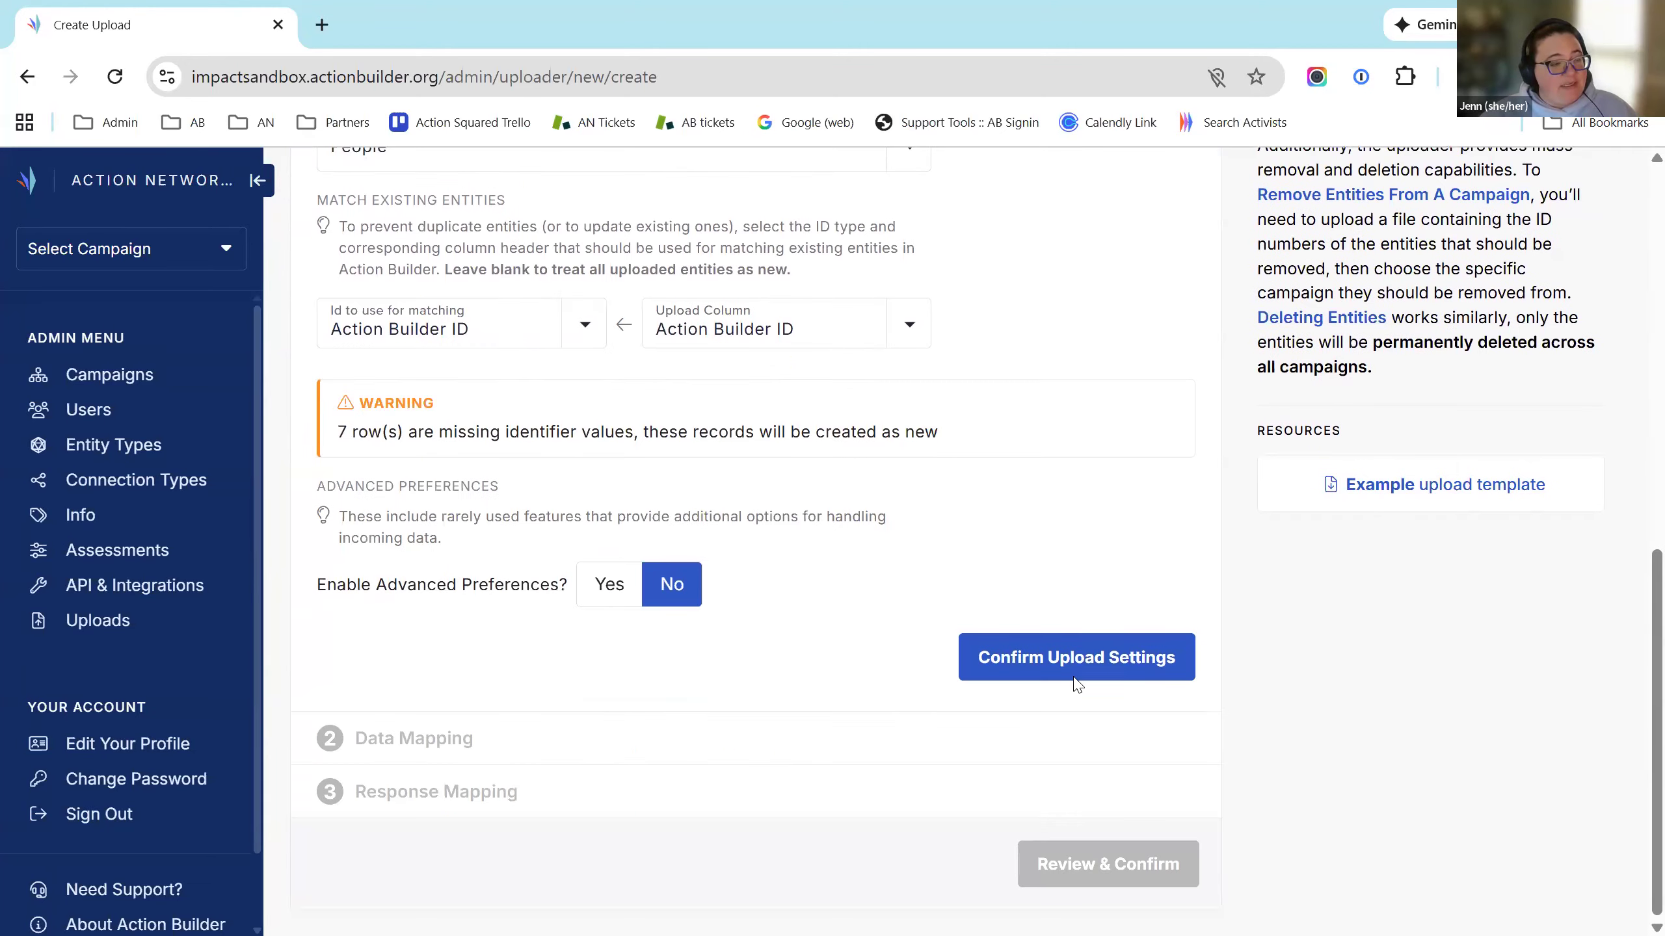
click(1172, 656)
Step: Examine the automatic mappings of the Core Fields to the CSV columns, from First Name through Employee ID
scroll(839, 276, down, 6)
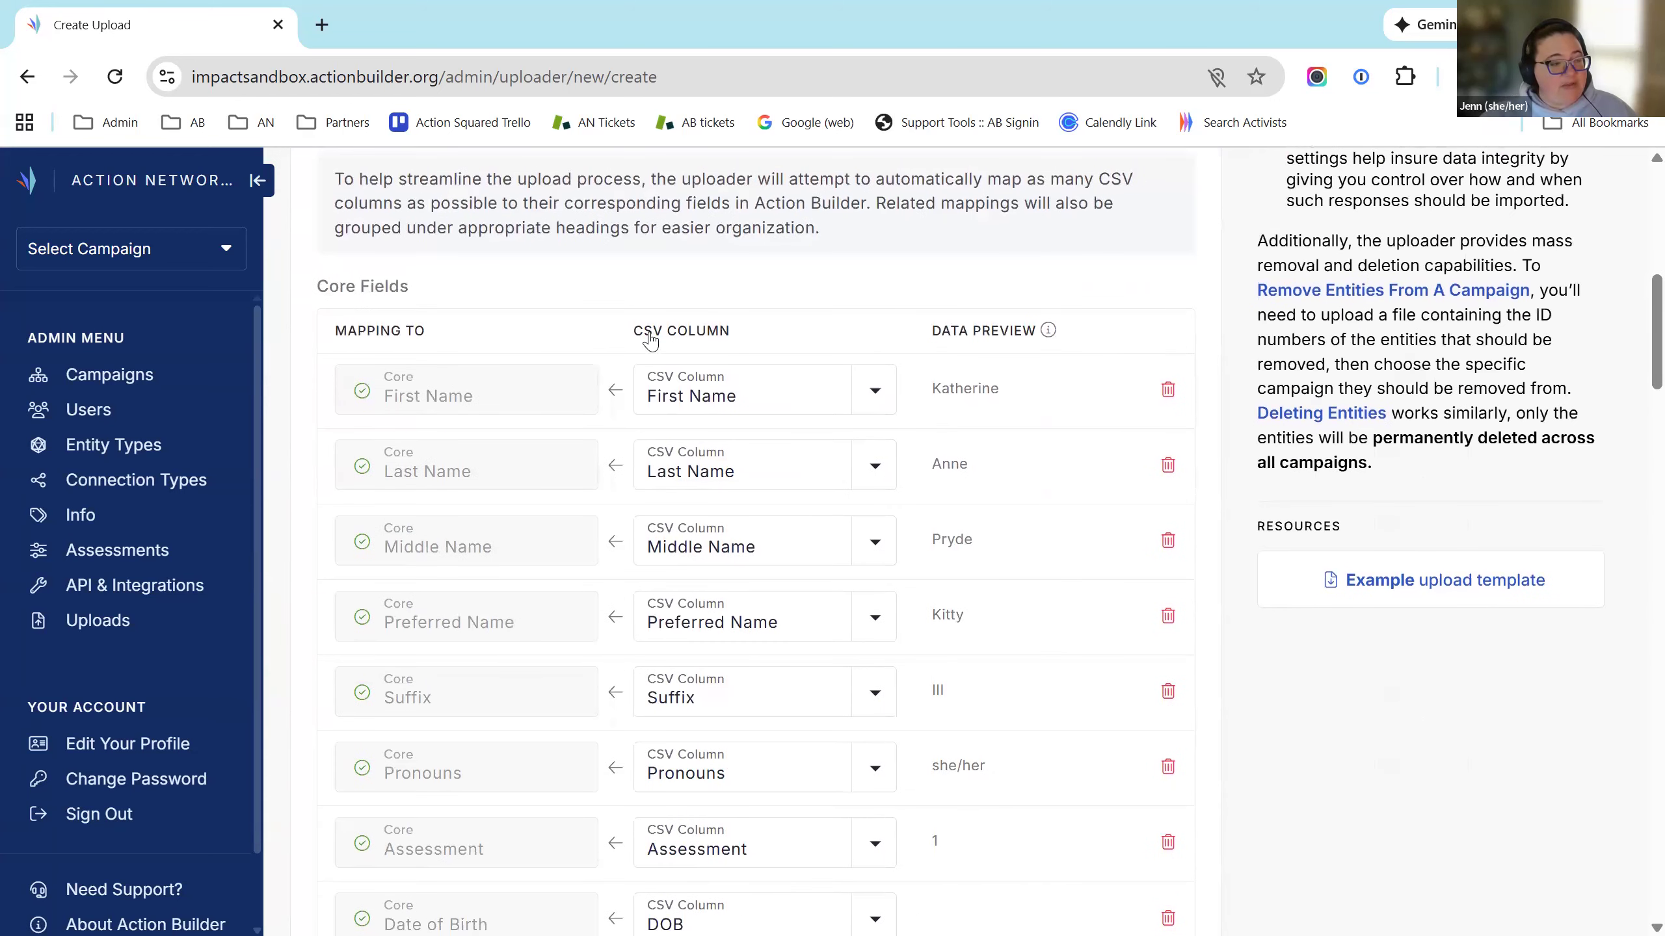
scroll(594, 439, down, 7)
scroll(623, 562, up, 10)
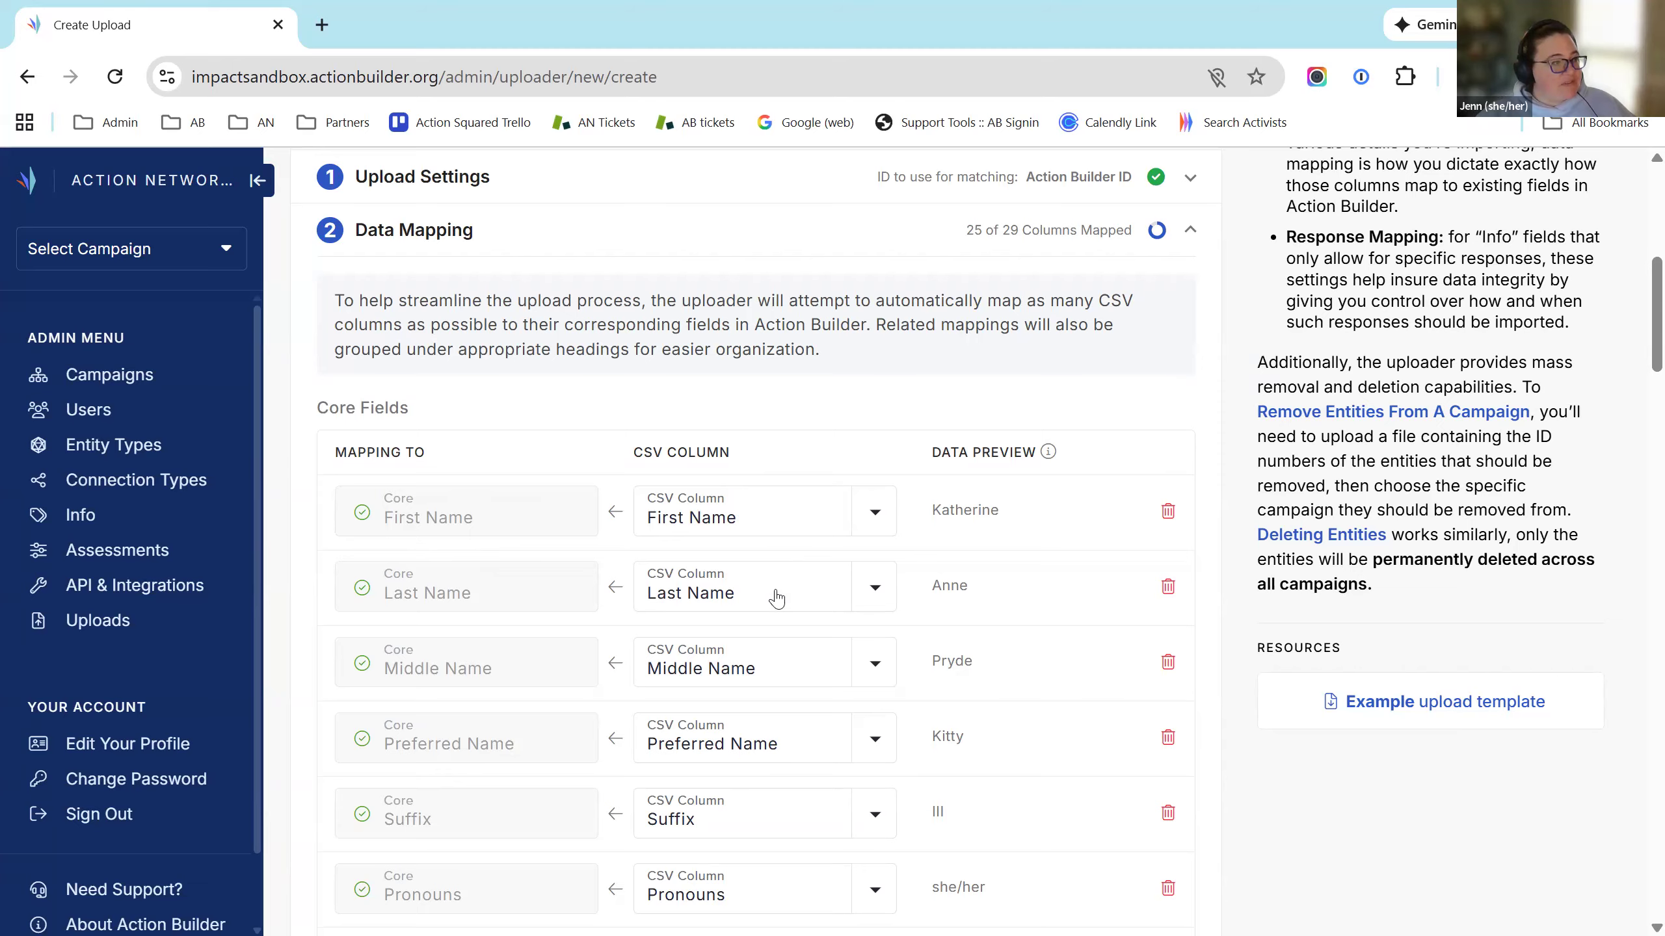
scroll(780, 623, down, 2)
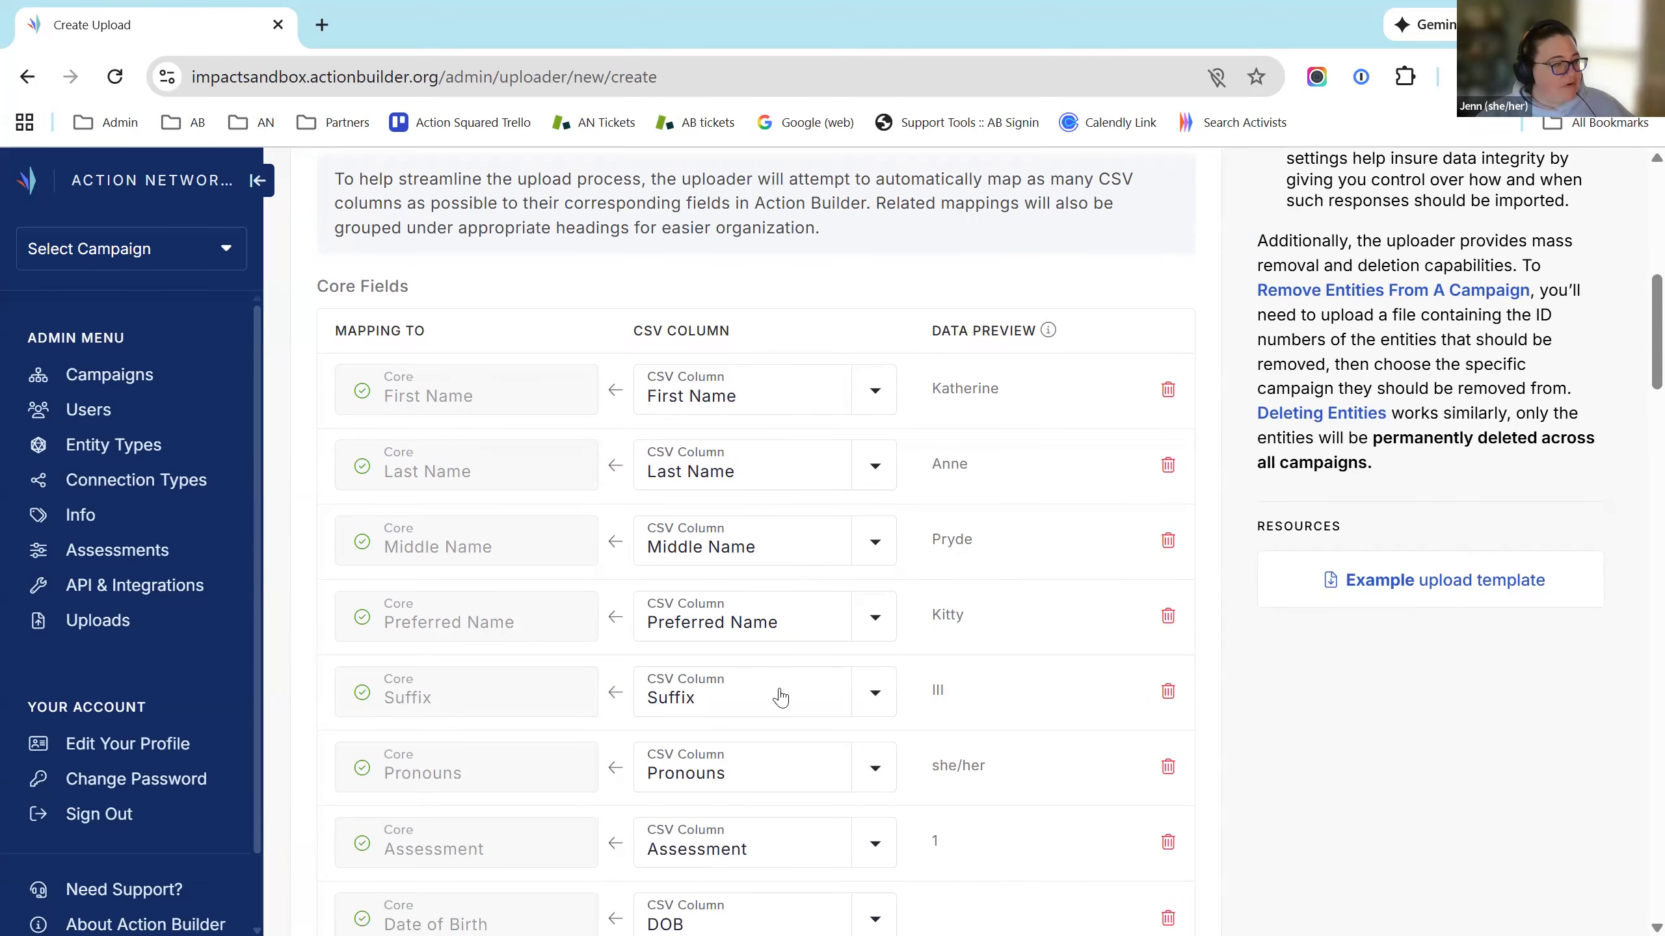
scroll(794, 809, down, 2)
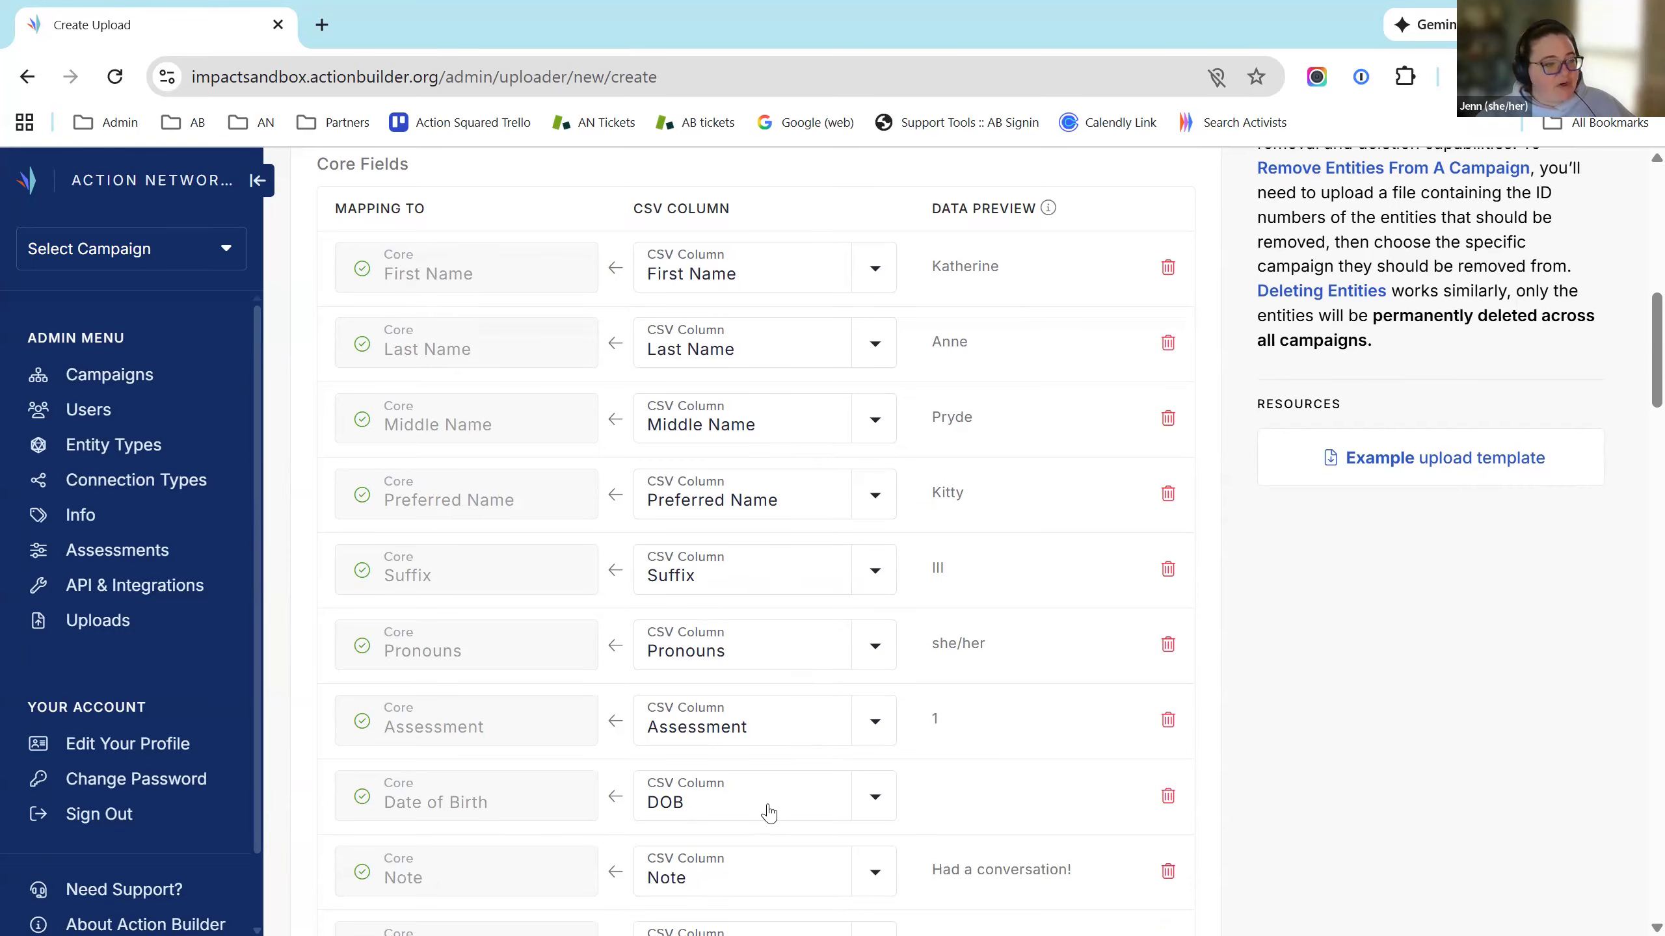
scroll(806, 762, down, 4)
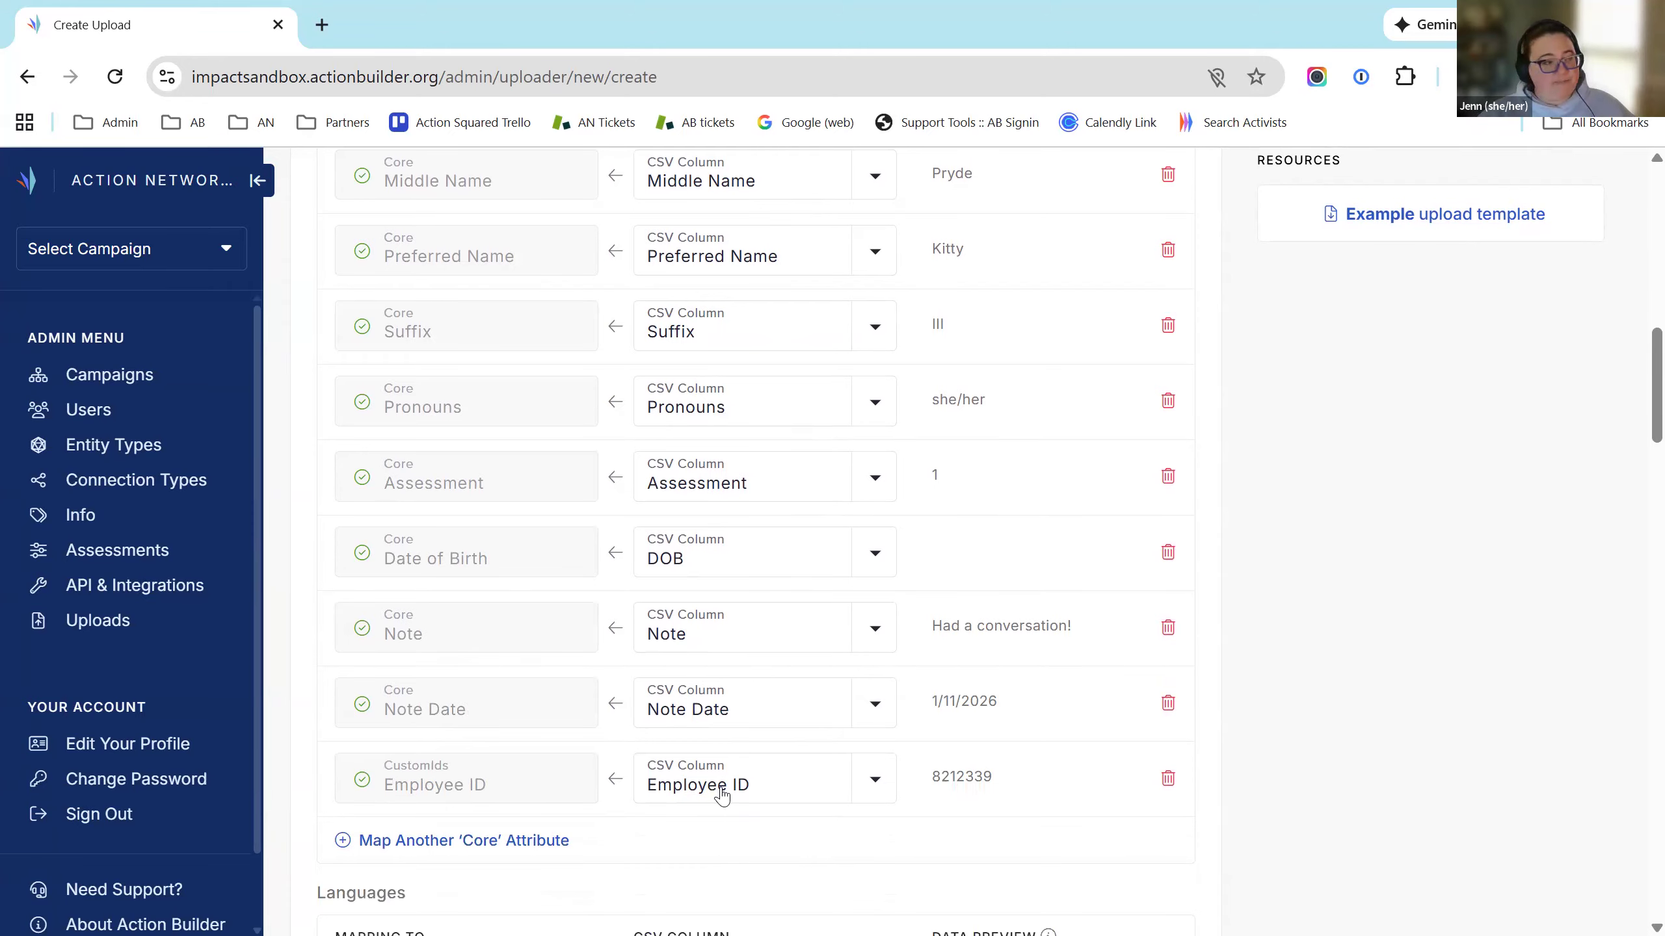
scroll(721, 795, down, 2)
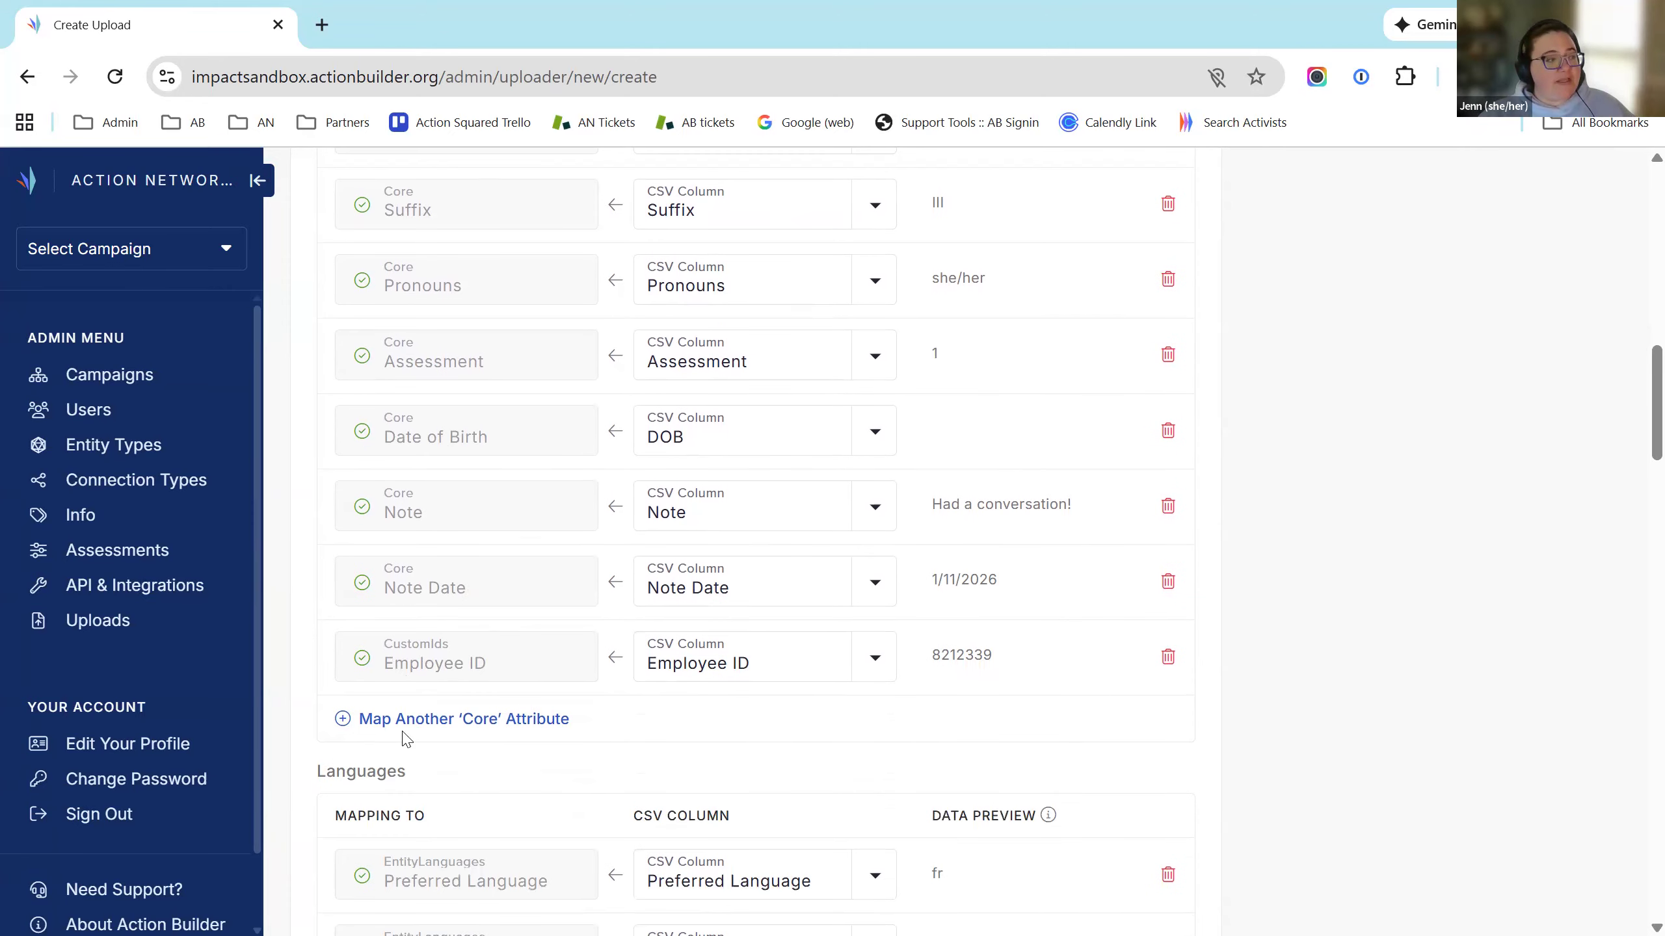
Step: Start mapping another Core attribute, look through the available fields, and close the list without choosing one
click(493, 719)
click(498, 734)
drag(589, 496, 587, 634)
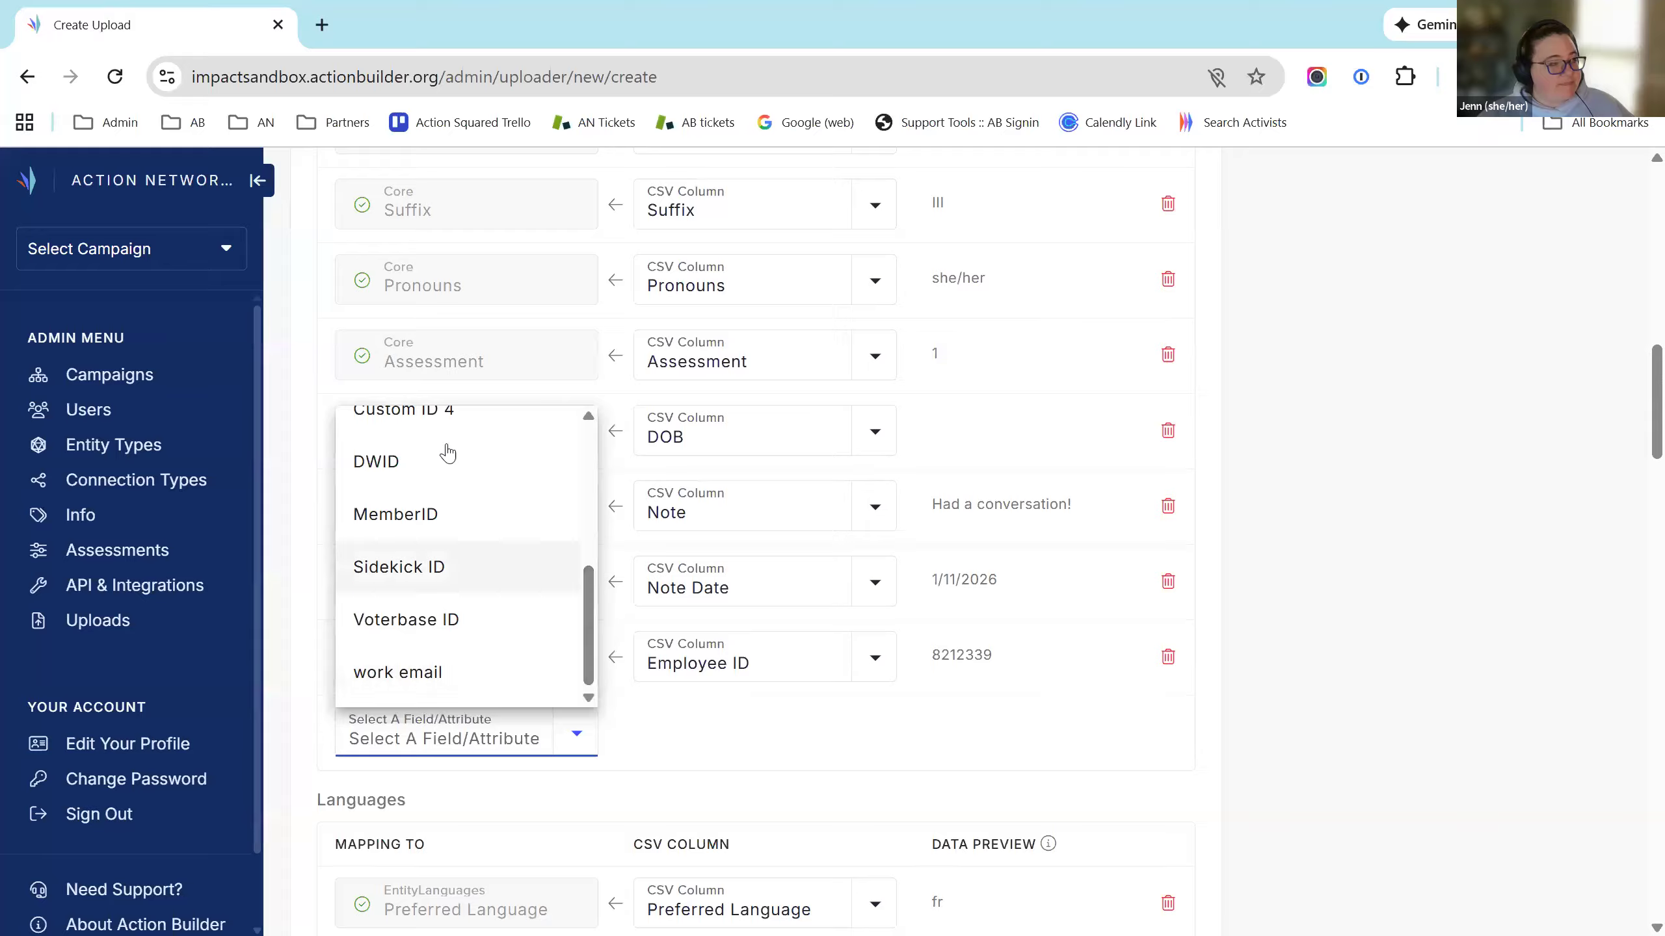
scroll(453, 502, up, 5)
click(1141, 759)
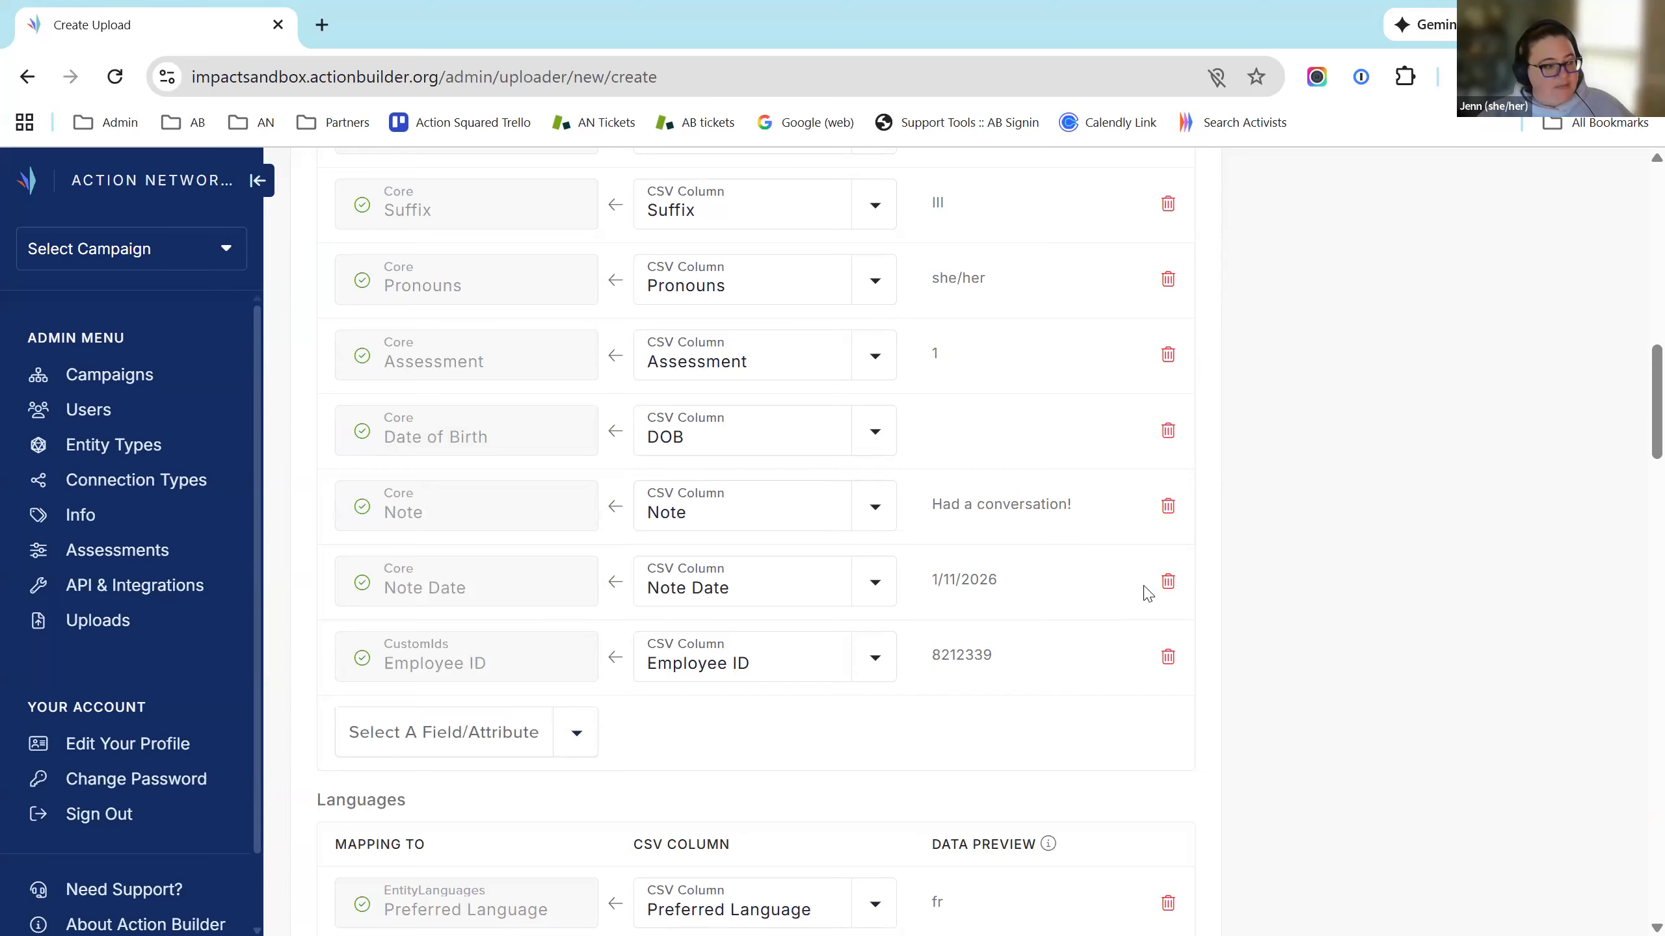
Step: Examine the Languages and Address mappings, including the static value options available for the address Country
scroll(1147, 593, down, 5)
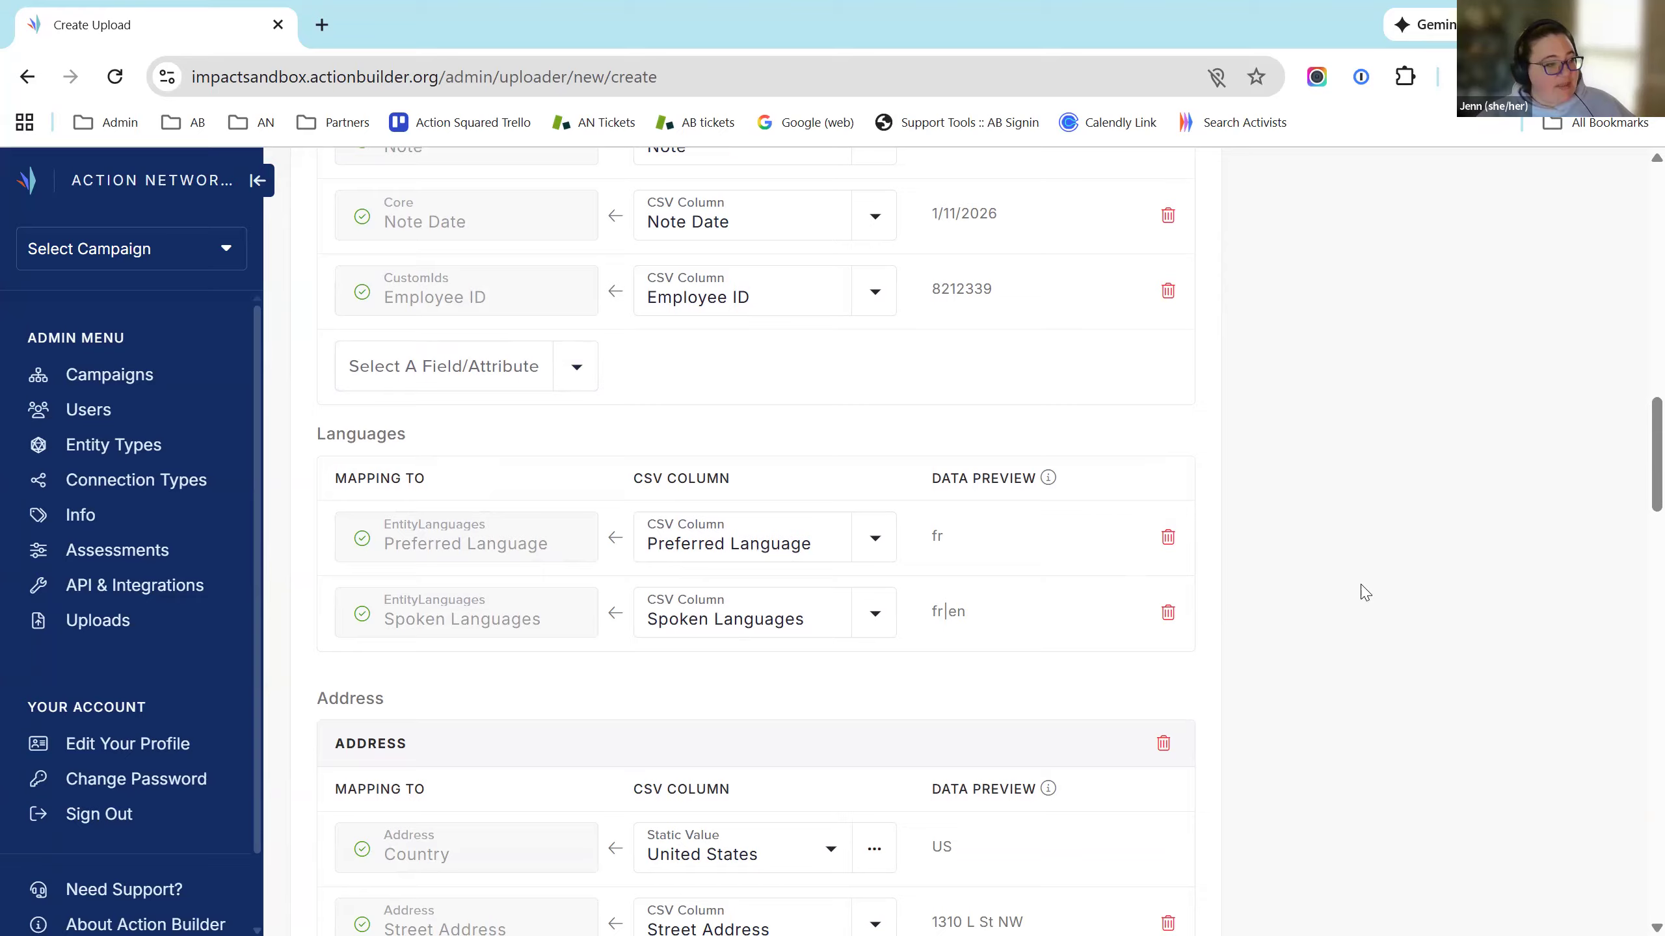
scroll(1365, 593, down, 7)
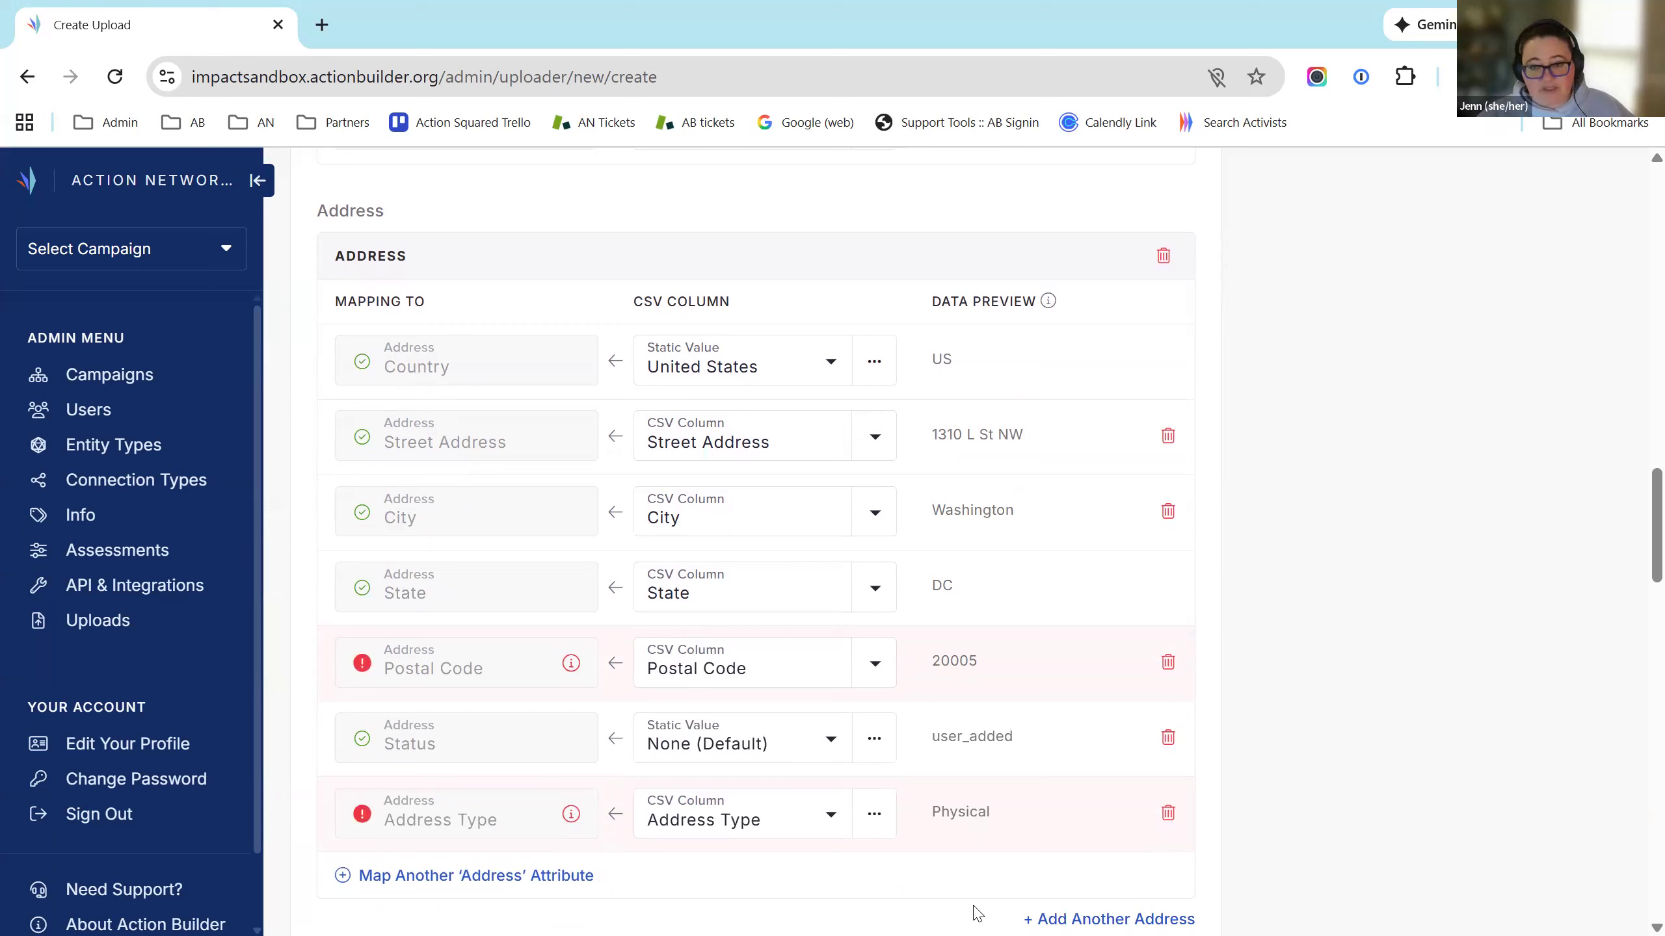
double_click(941, 361)
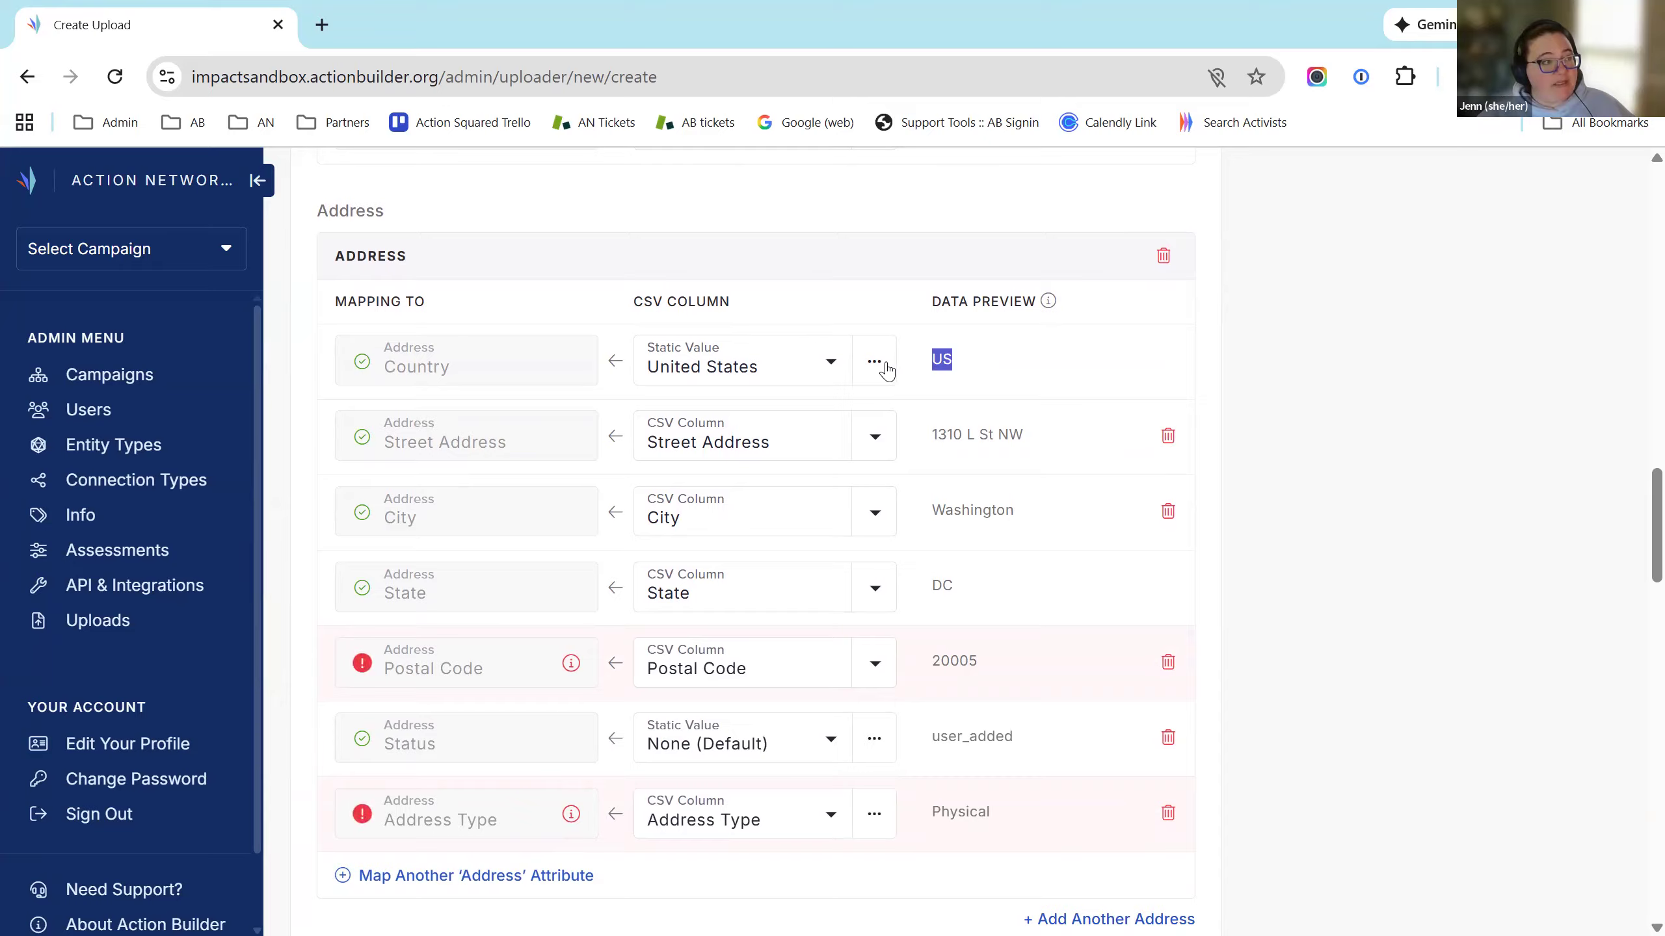
click(834, 366)
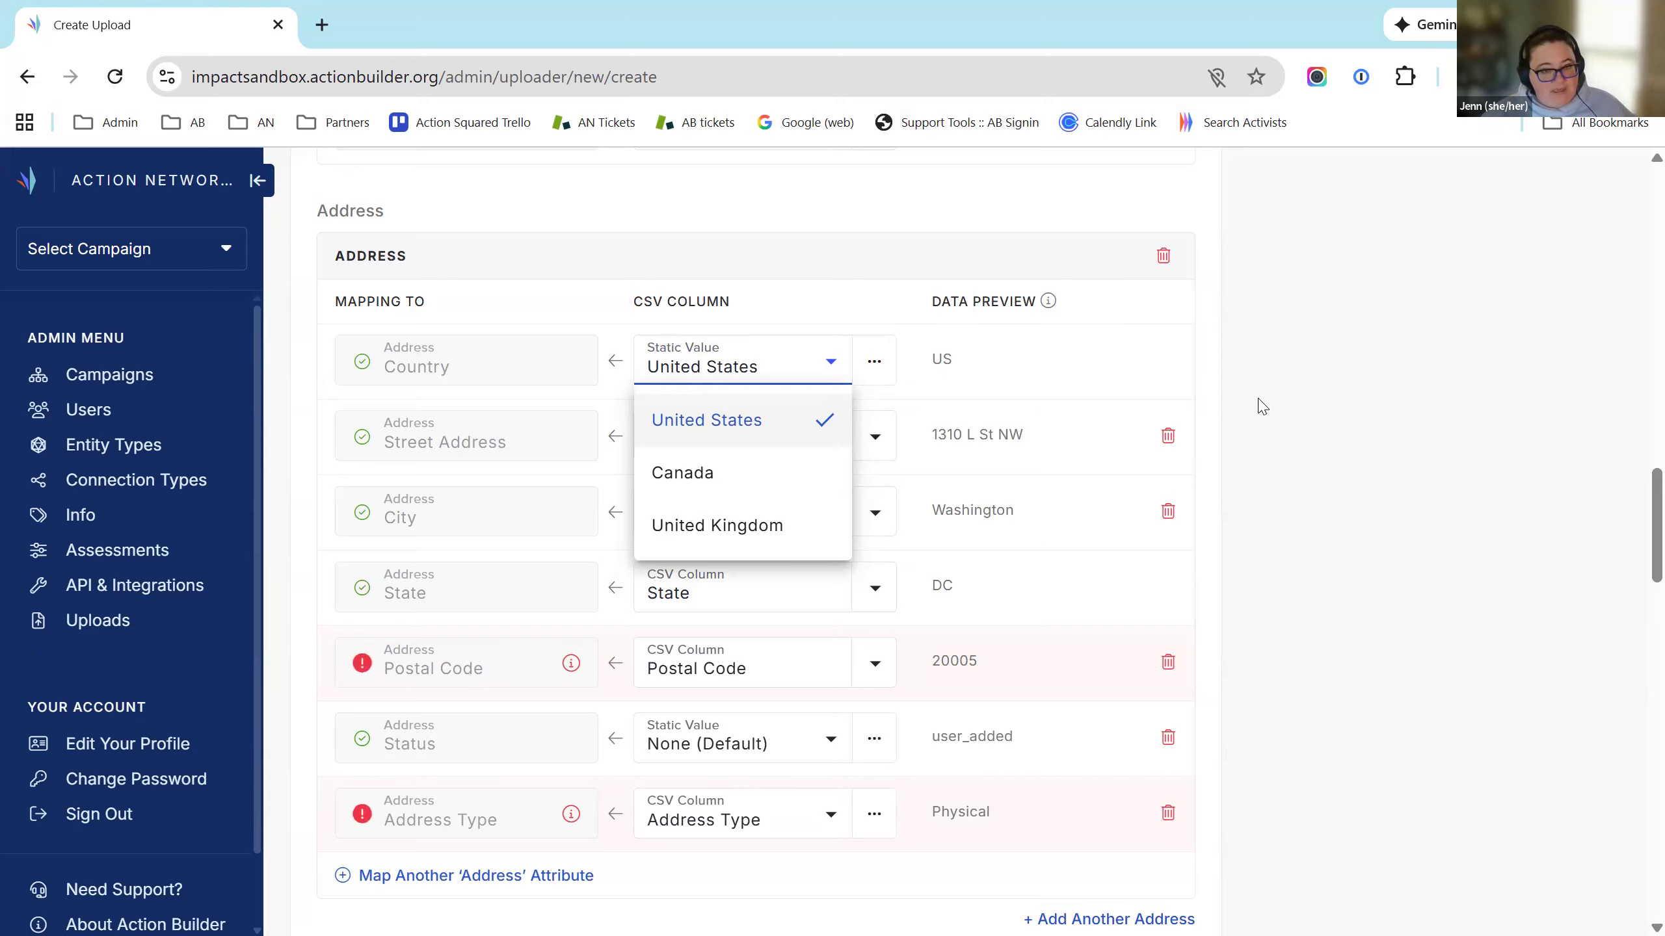
click(1276, 361)
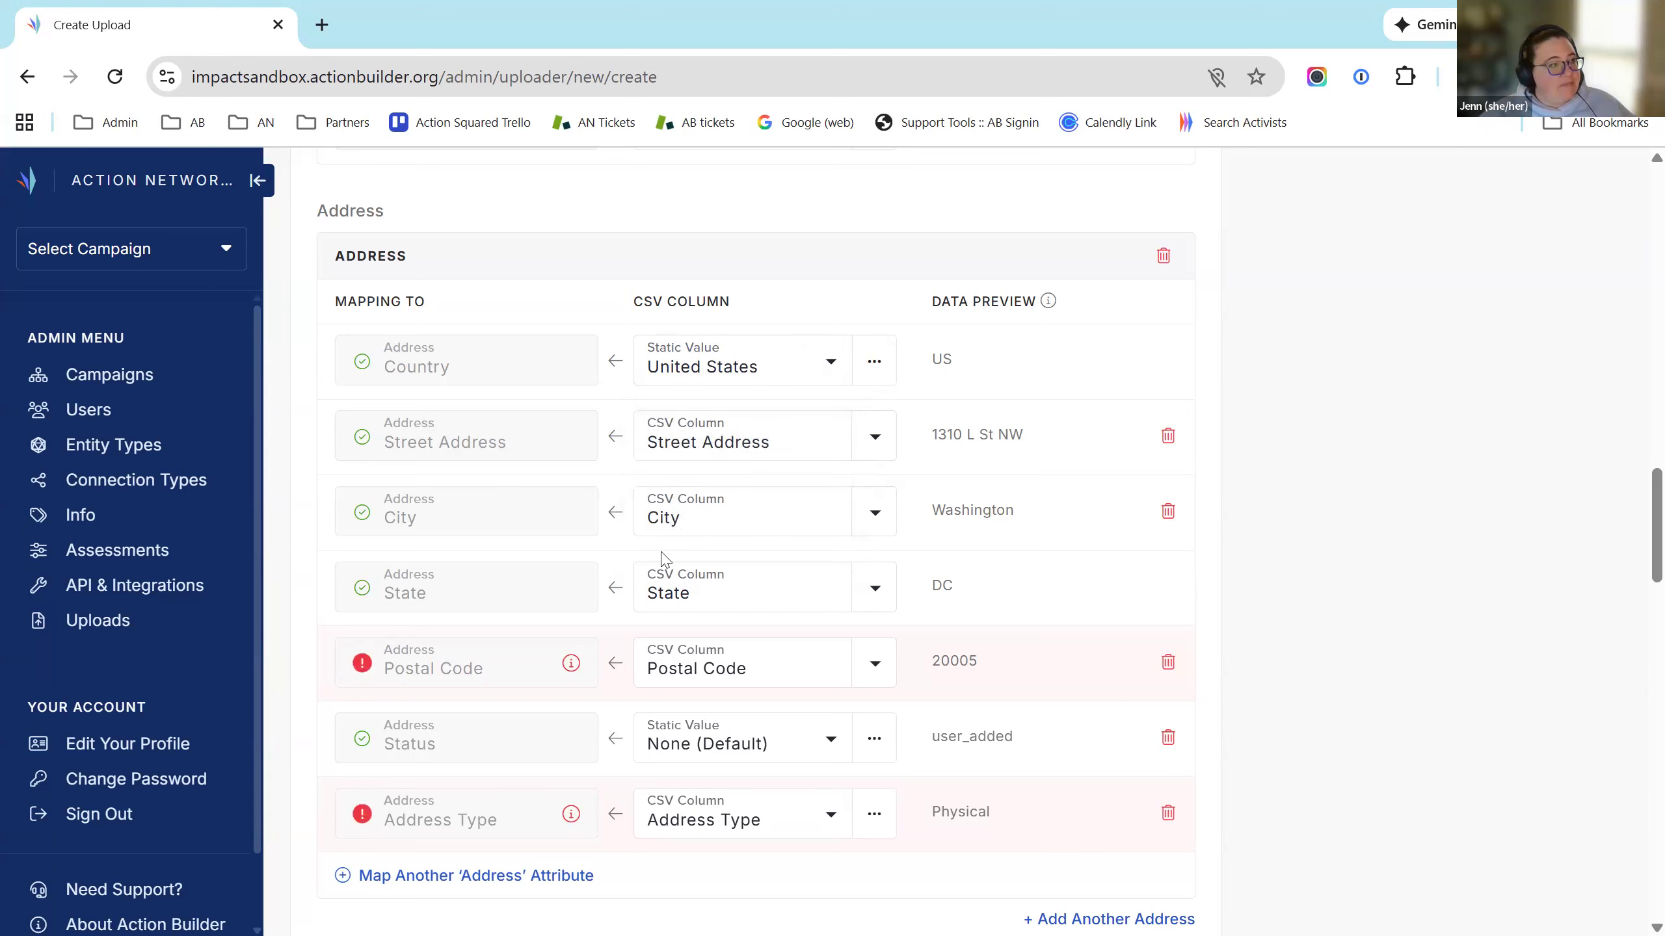
Step: Show the rows with invalid postal codes and run the fix that adds a leading 0 to four-digit zip codes
scroll(917, 564, down, 2)
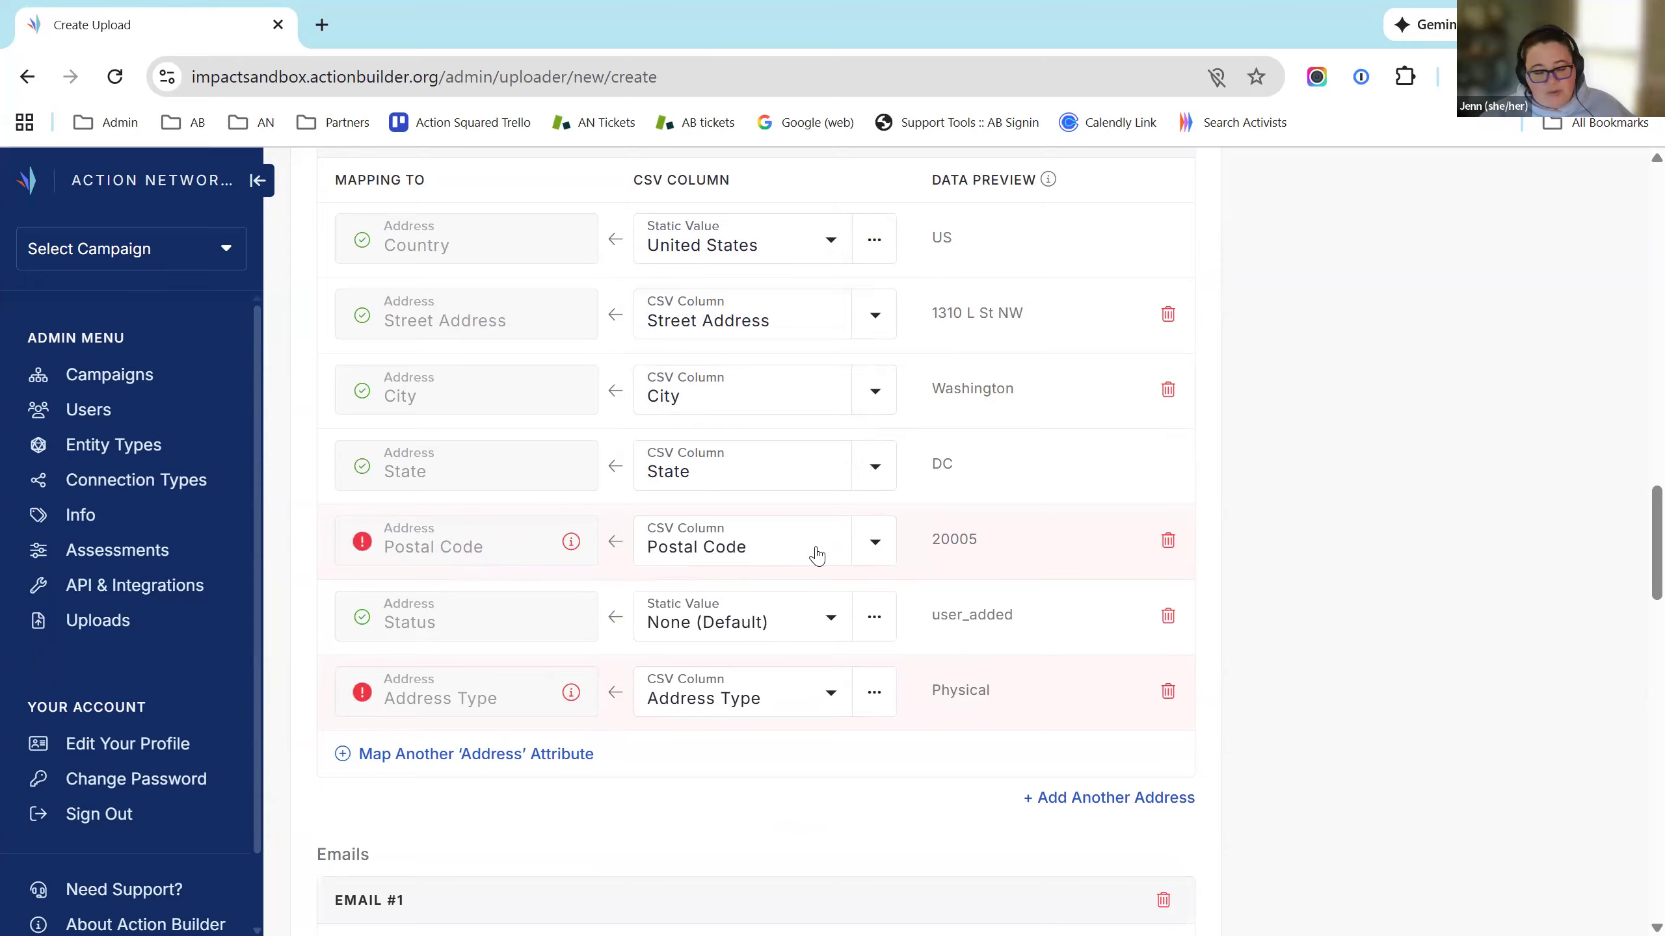
mouse_move(370, 544)
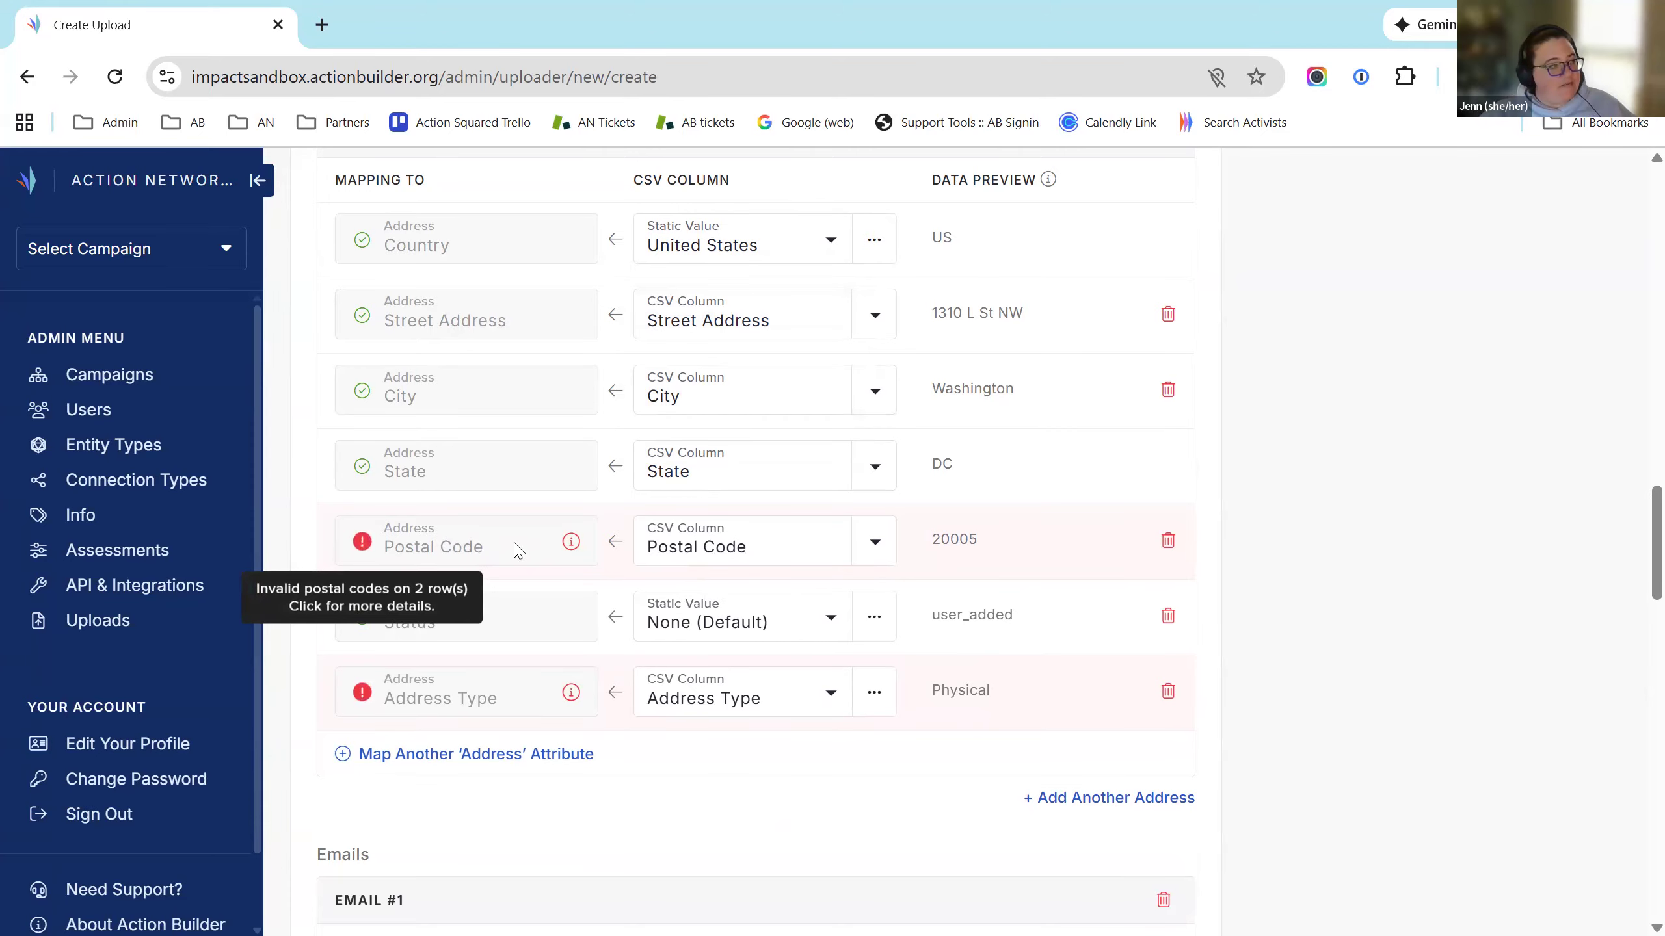
click(571, 542)
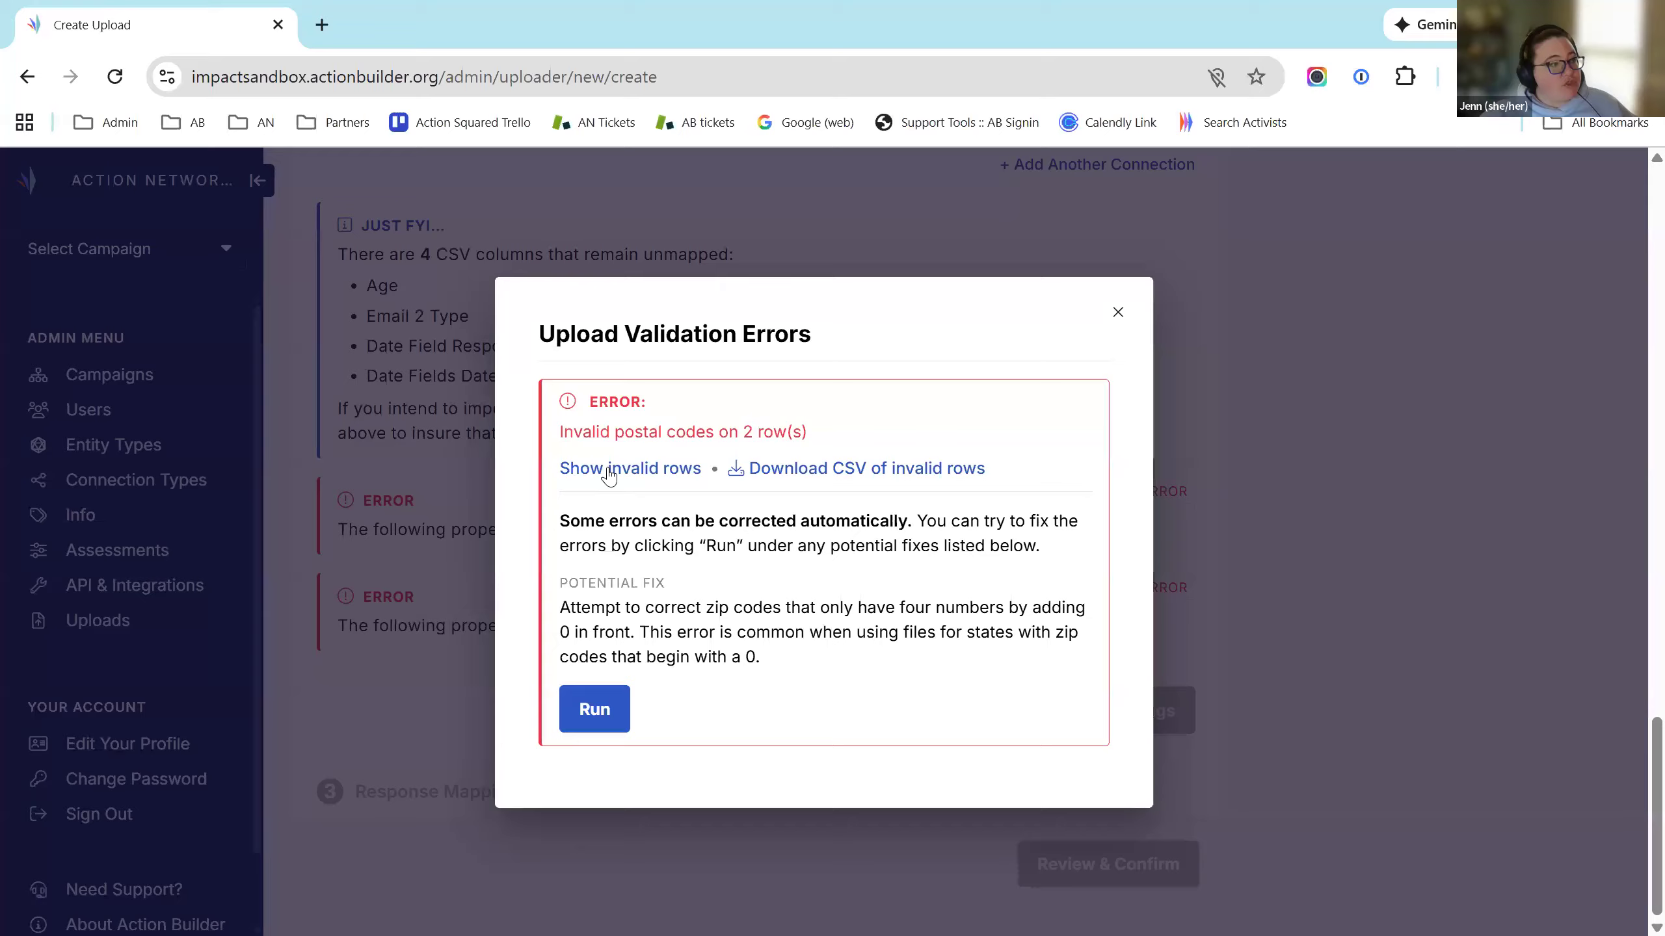
click(610, 469)
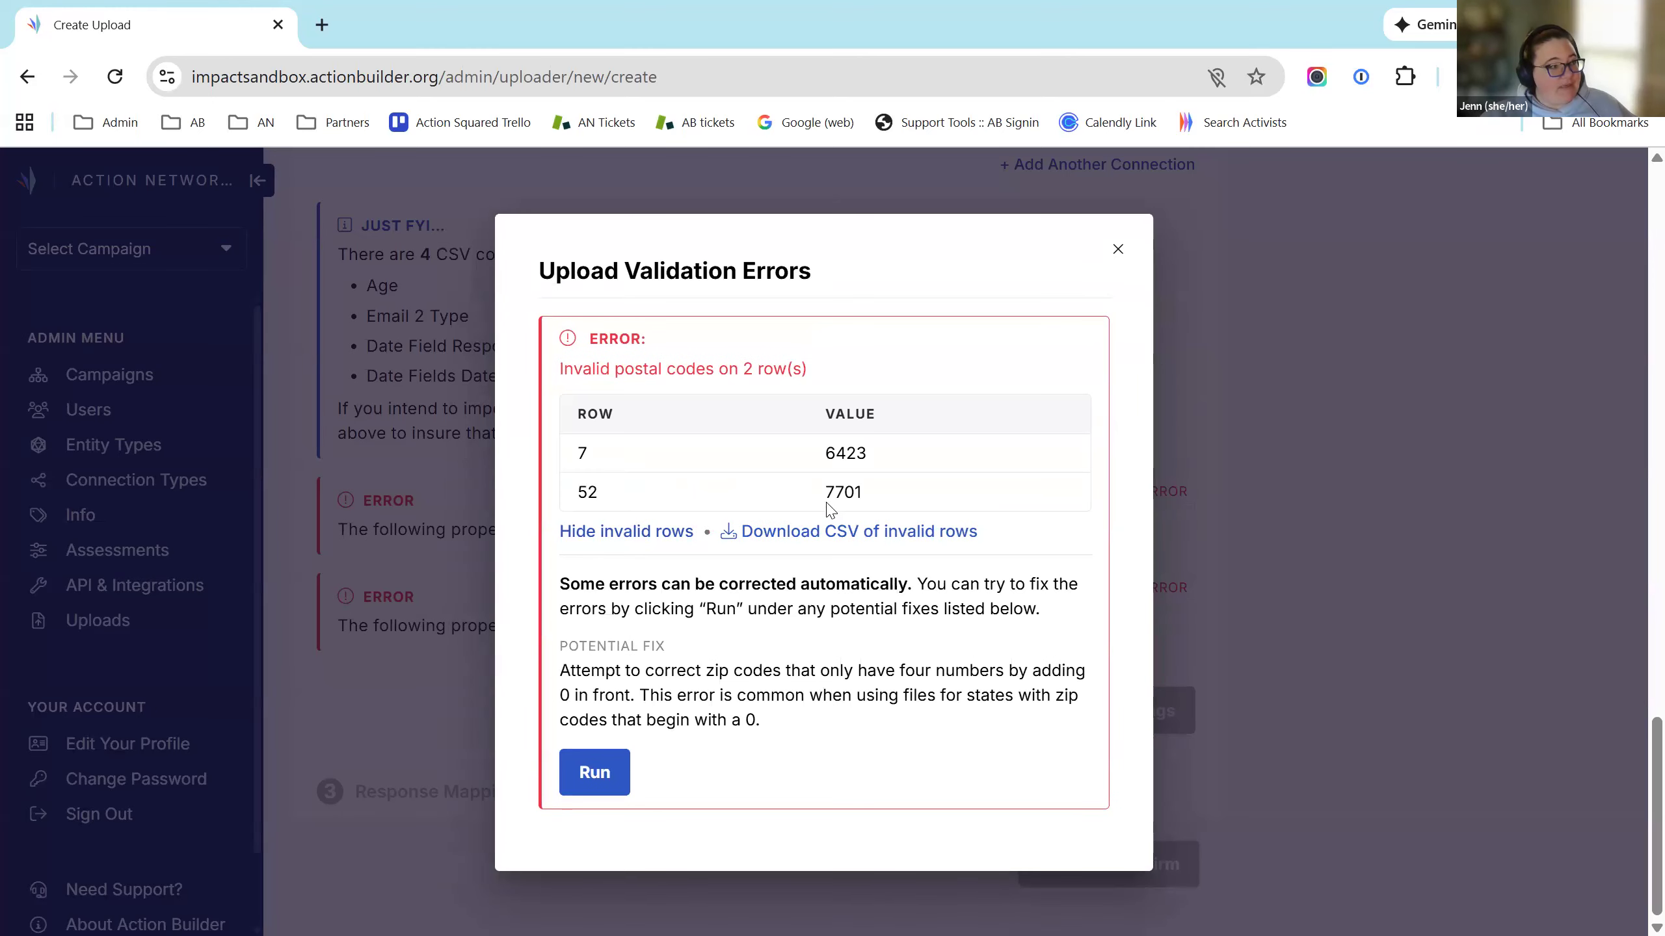
drag(826, 496, 872, 504)
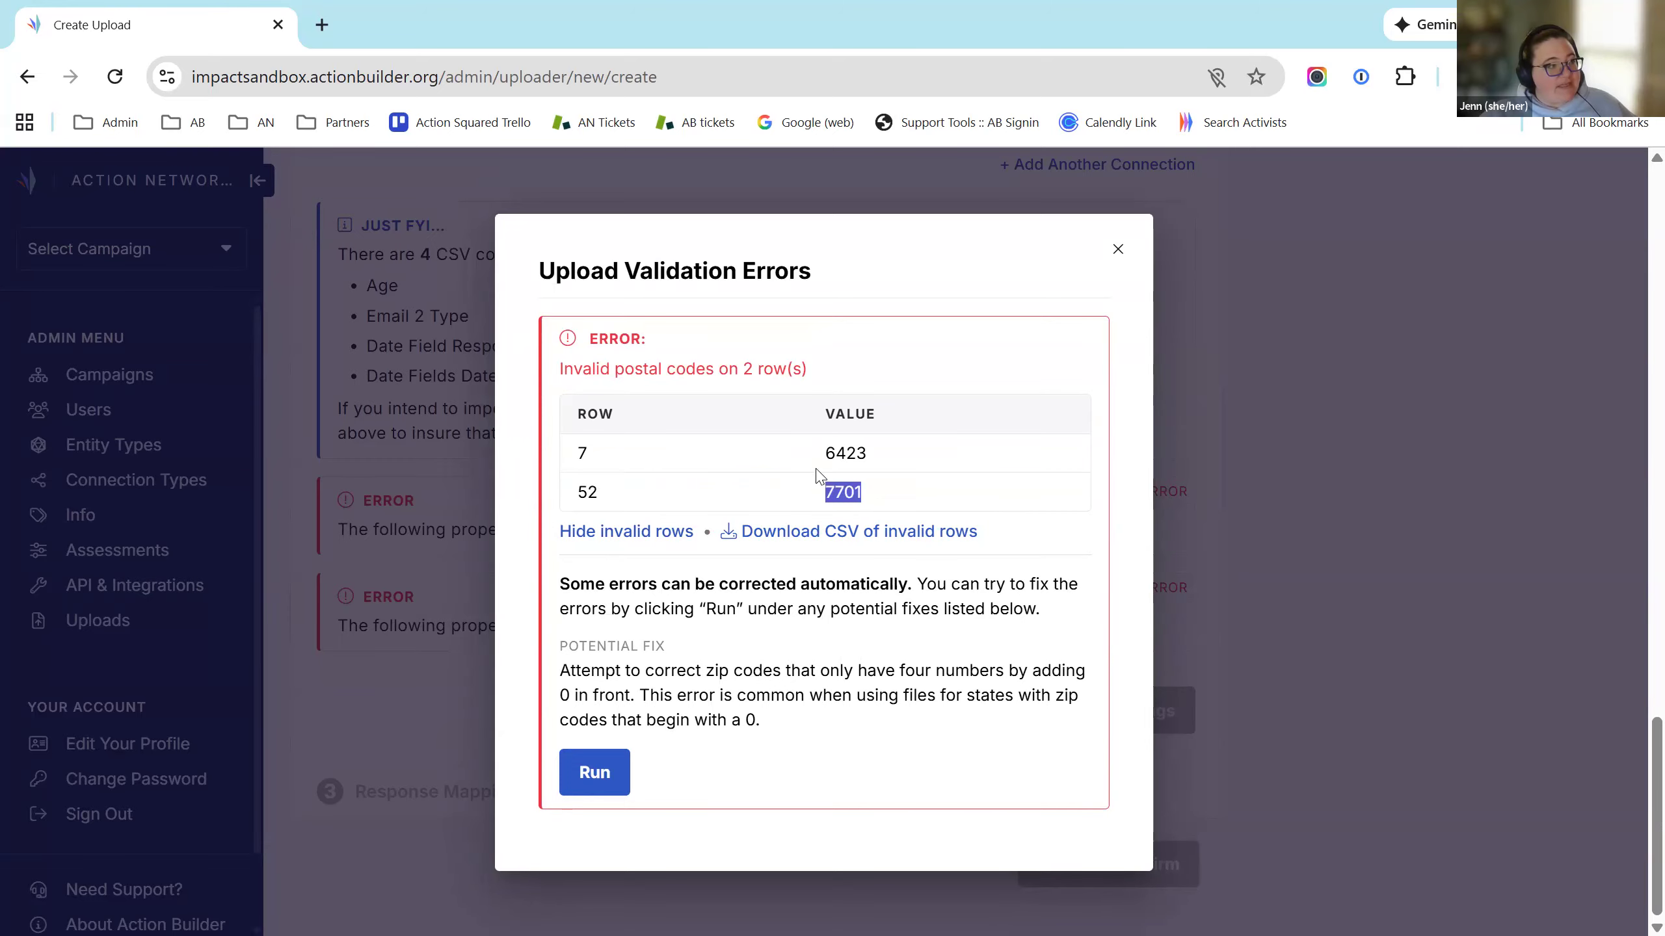
double_click(854, 464)
click(915, 493)
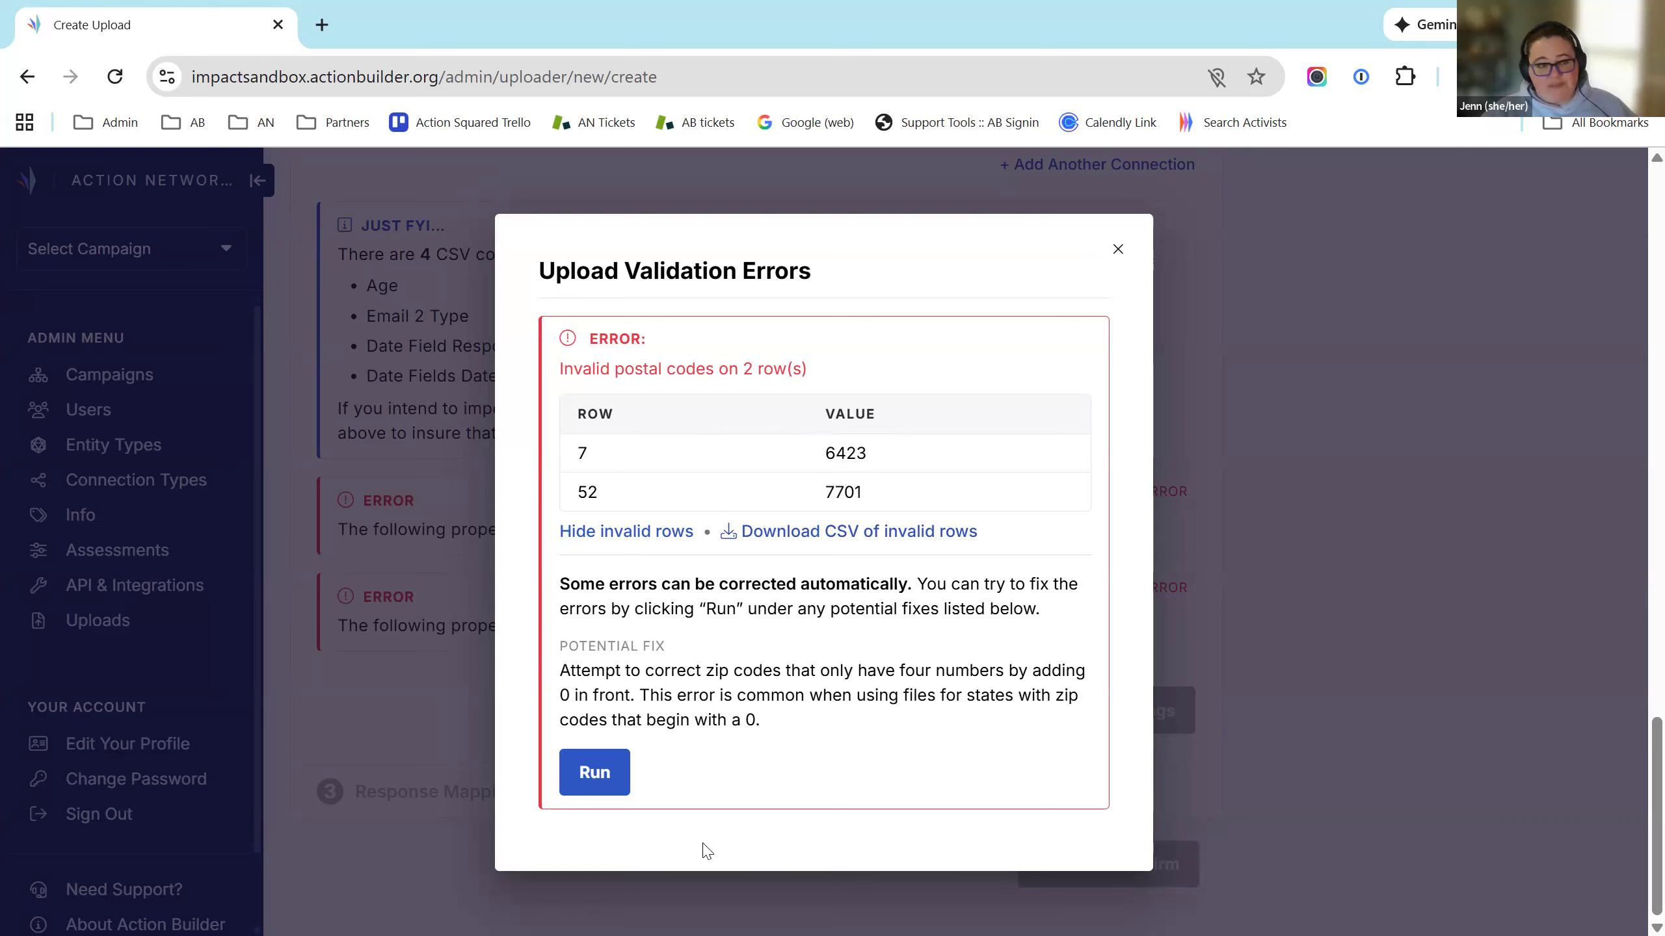
click(594, 772)
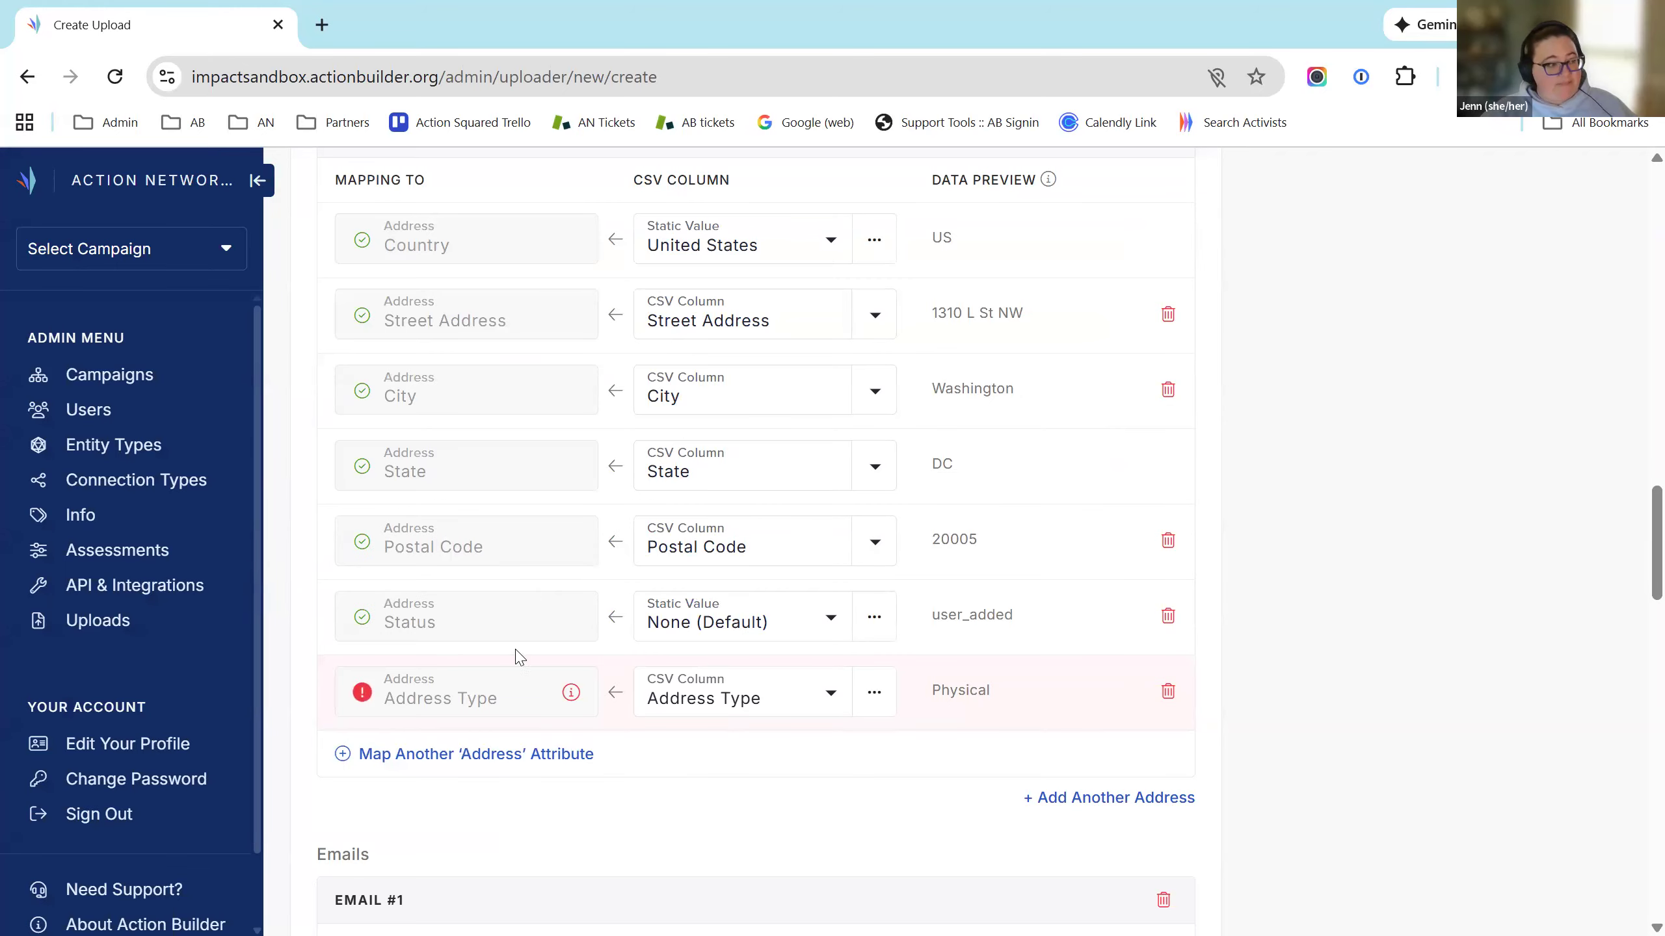
Step: Show the row with an empty address type and run the fix that sets missing address types to Physical
mouse_move(364, 698)
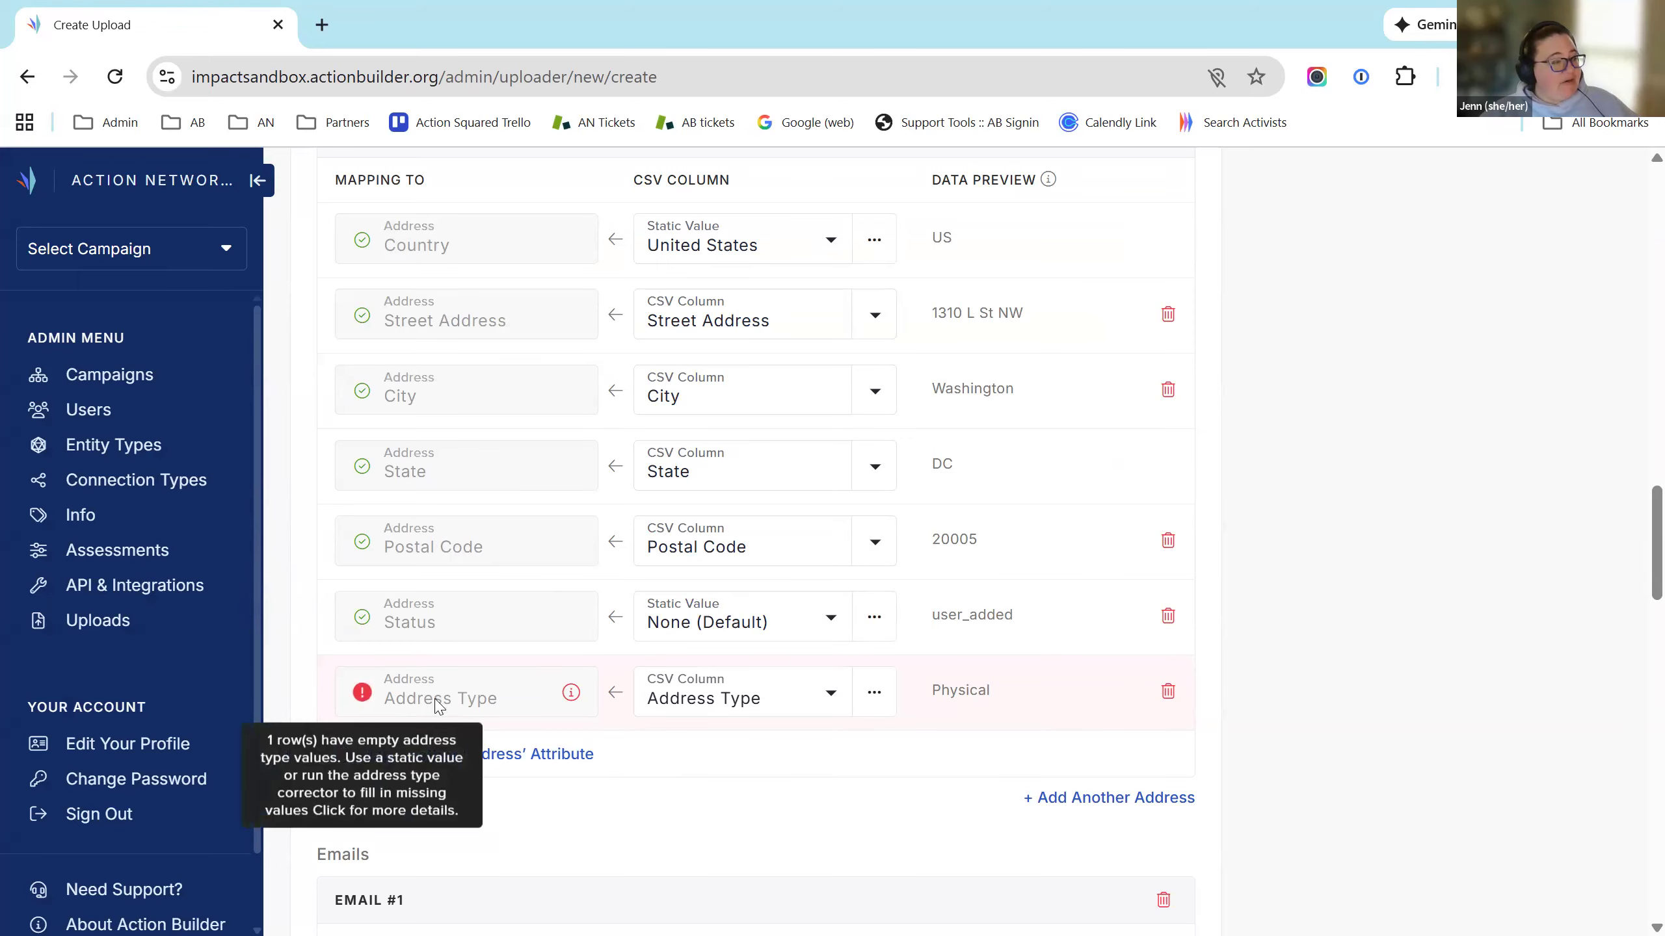
click(569, 697)
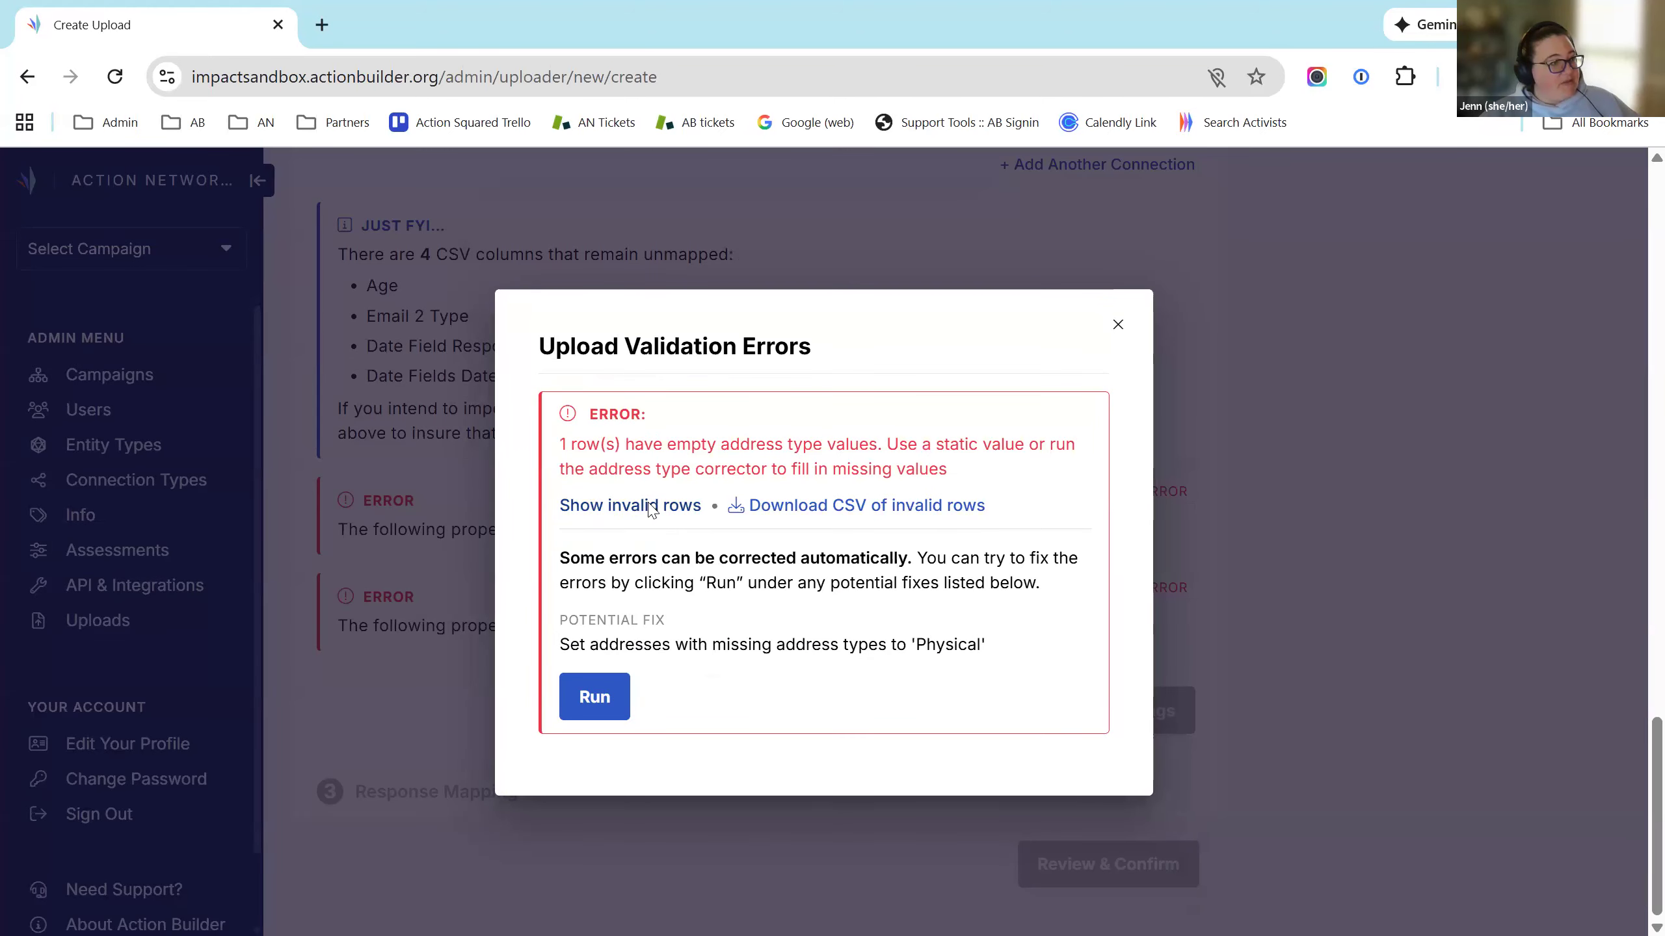
click(651, 508)
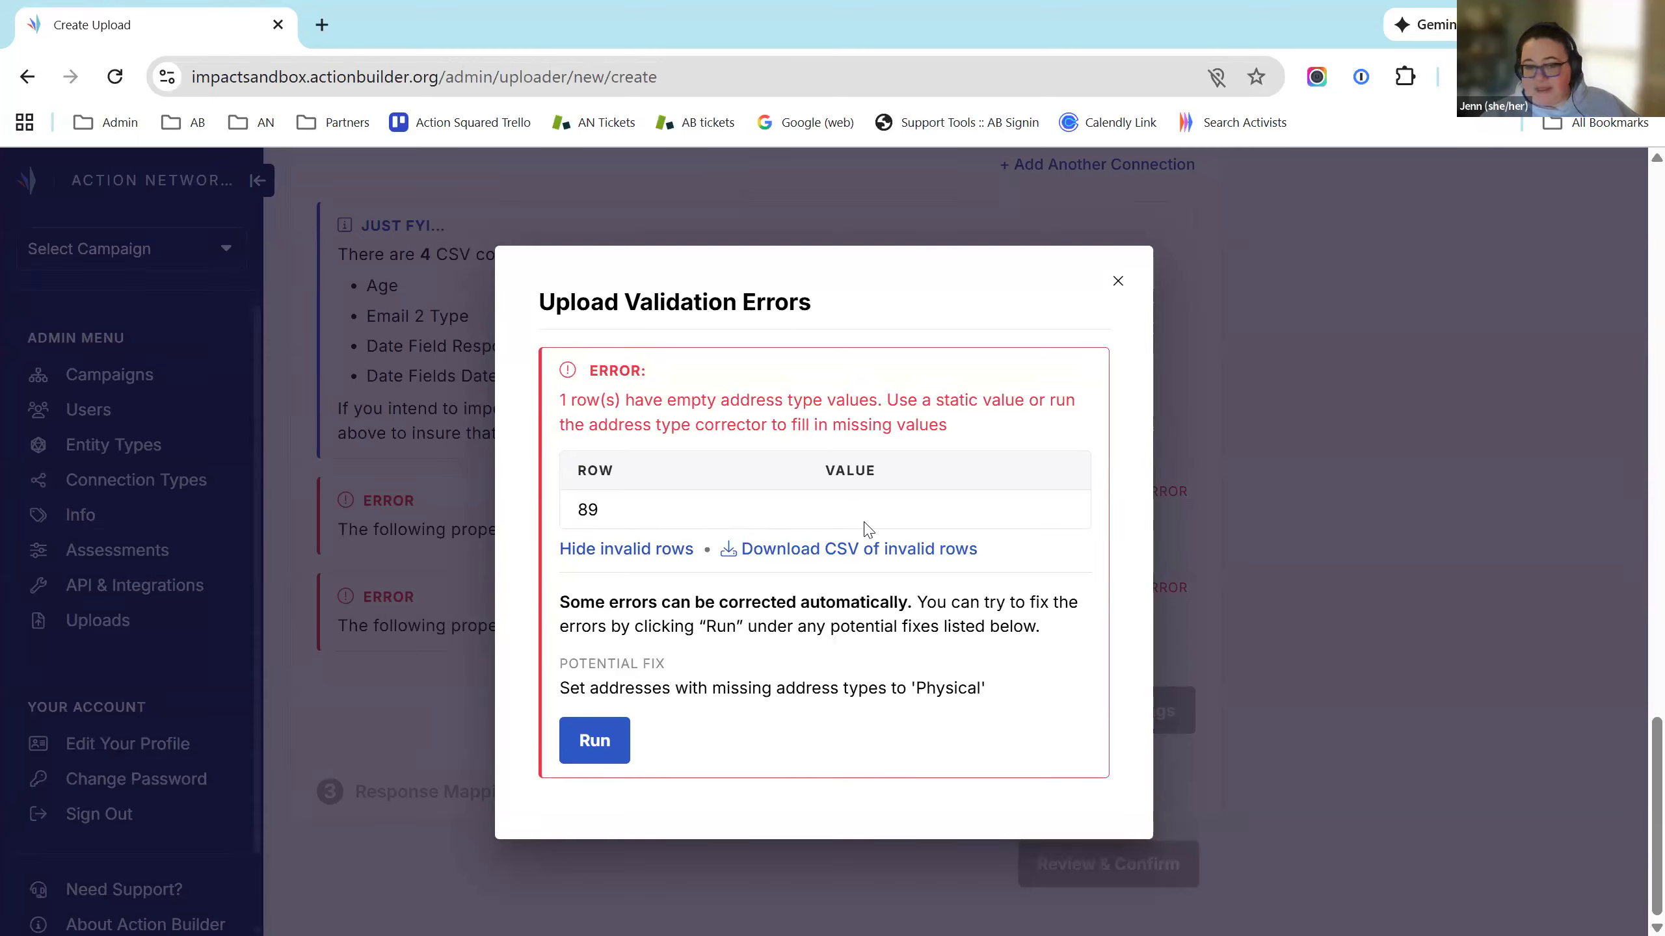
click(595, 741)
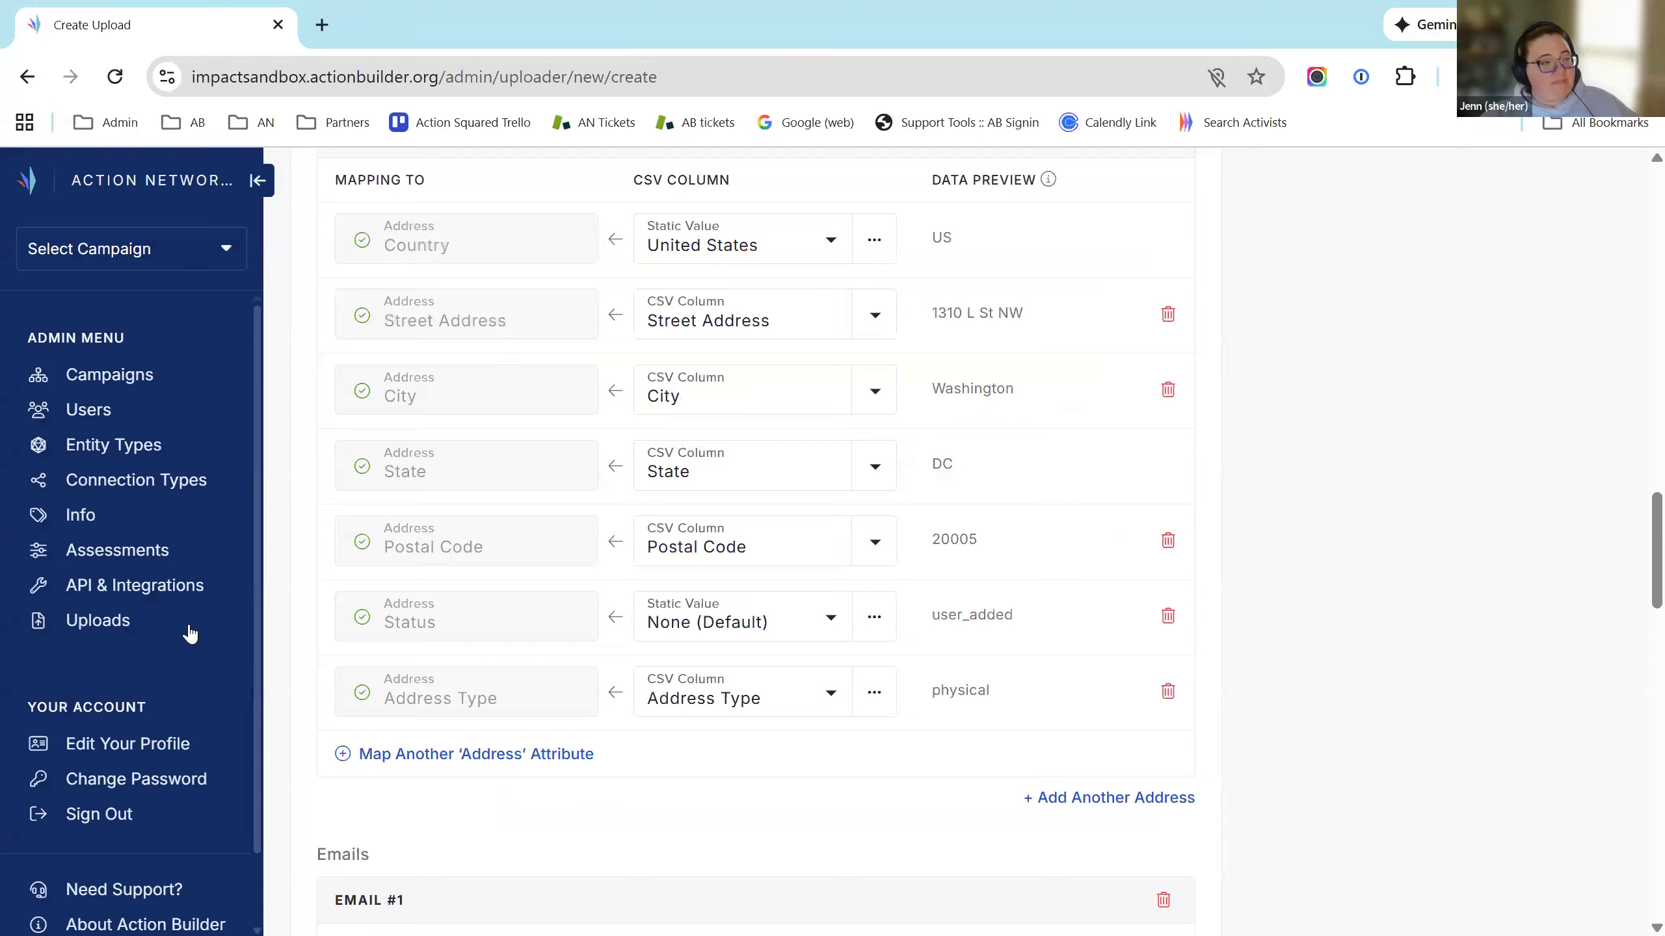
Step: Check the CSV column choices for the Address Type, switch its data source to Static Value and choose Physical
click(821, 704)
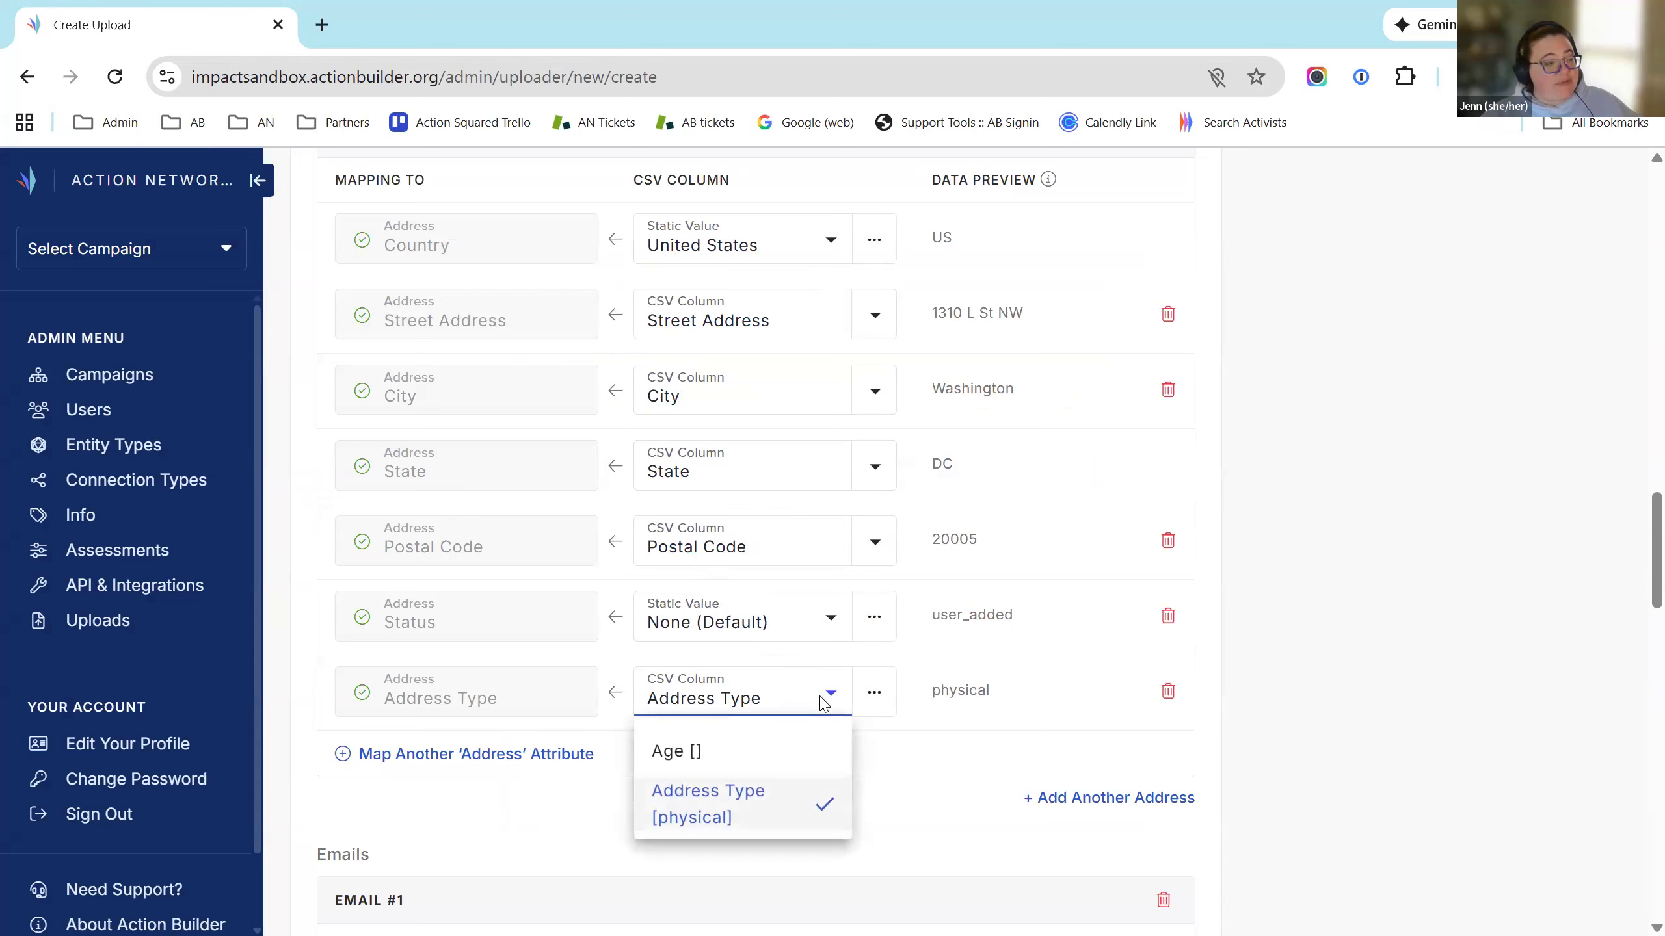
click(823, 700)
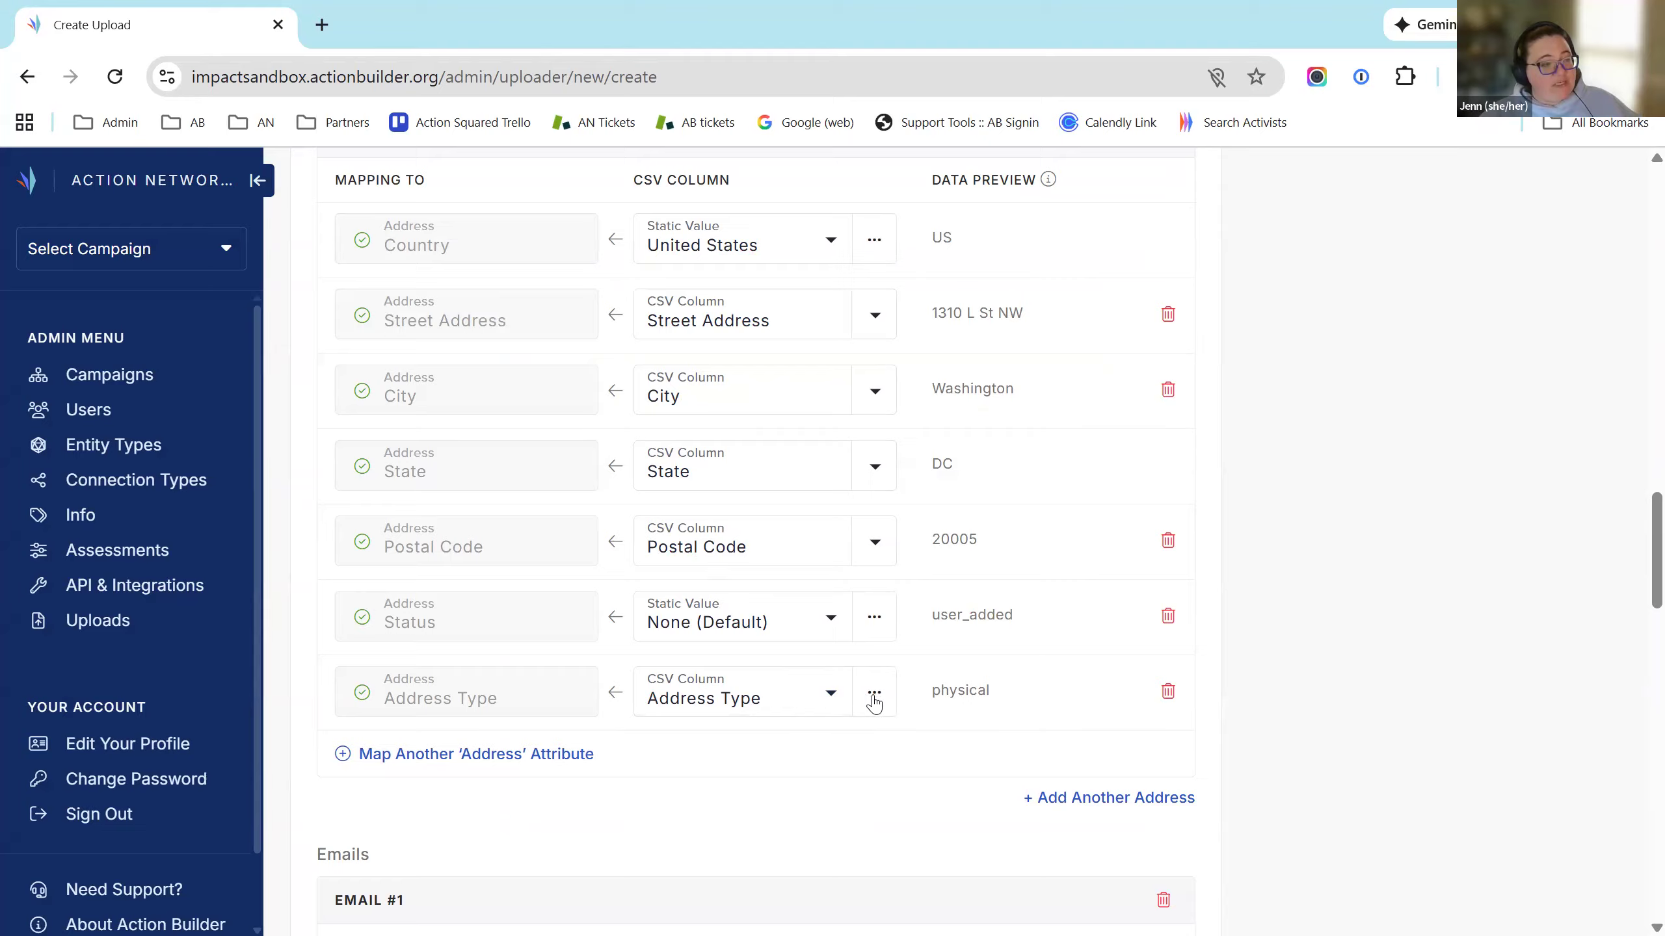
click(875, 698)
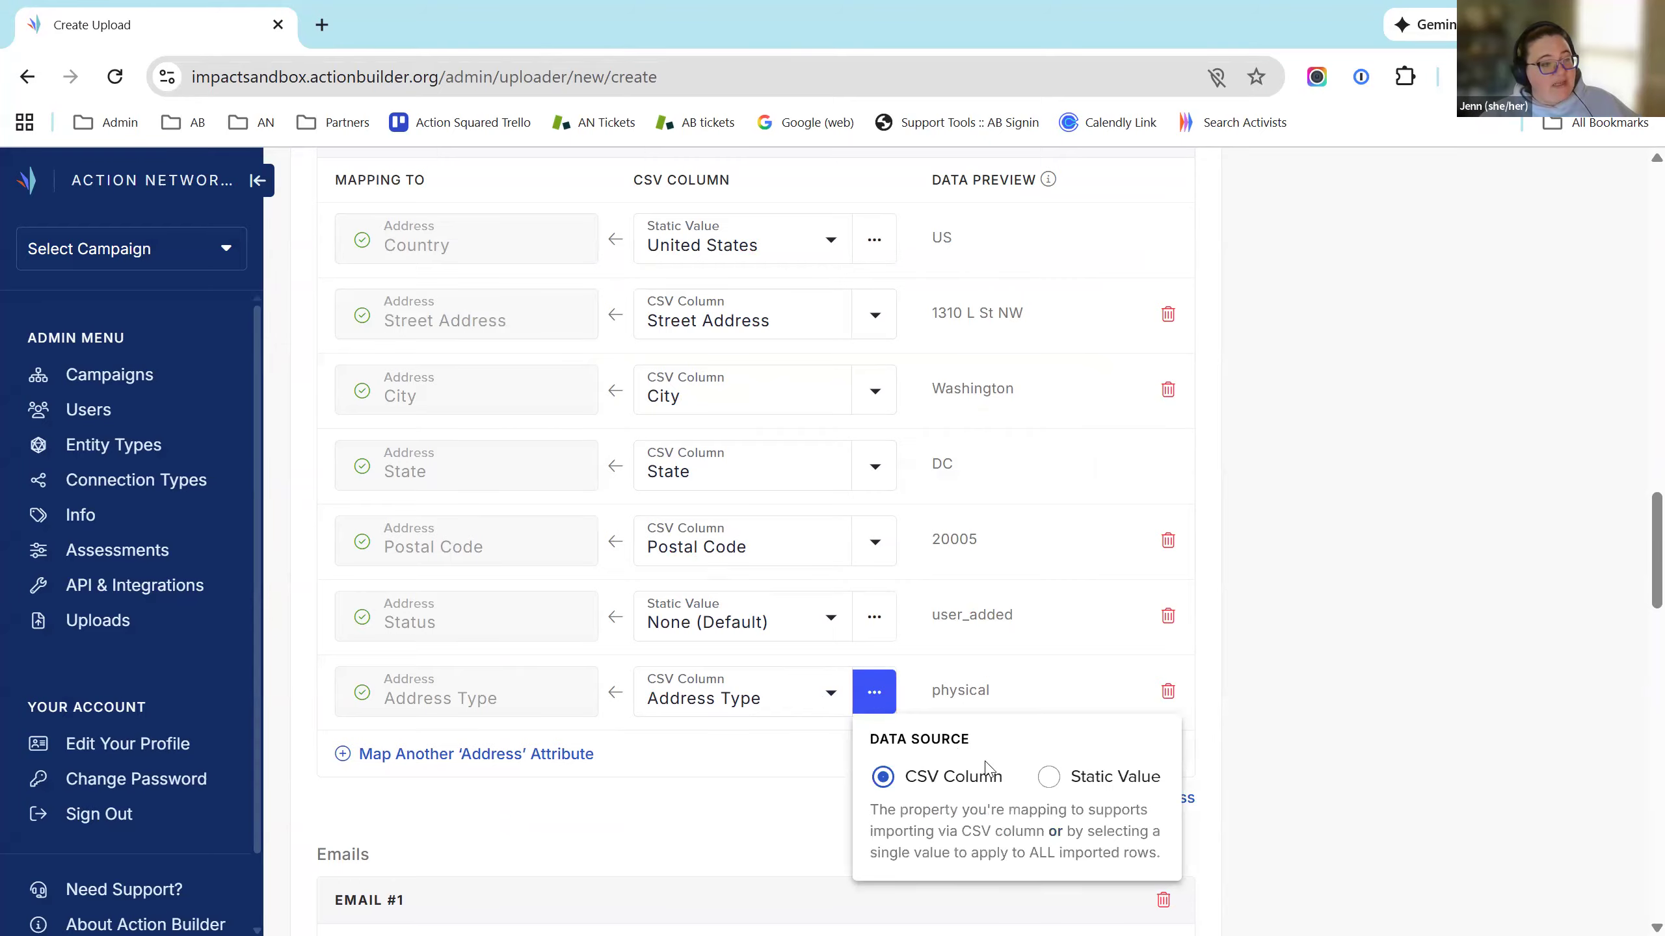
click(1053, 784)
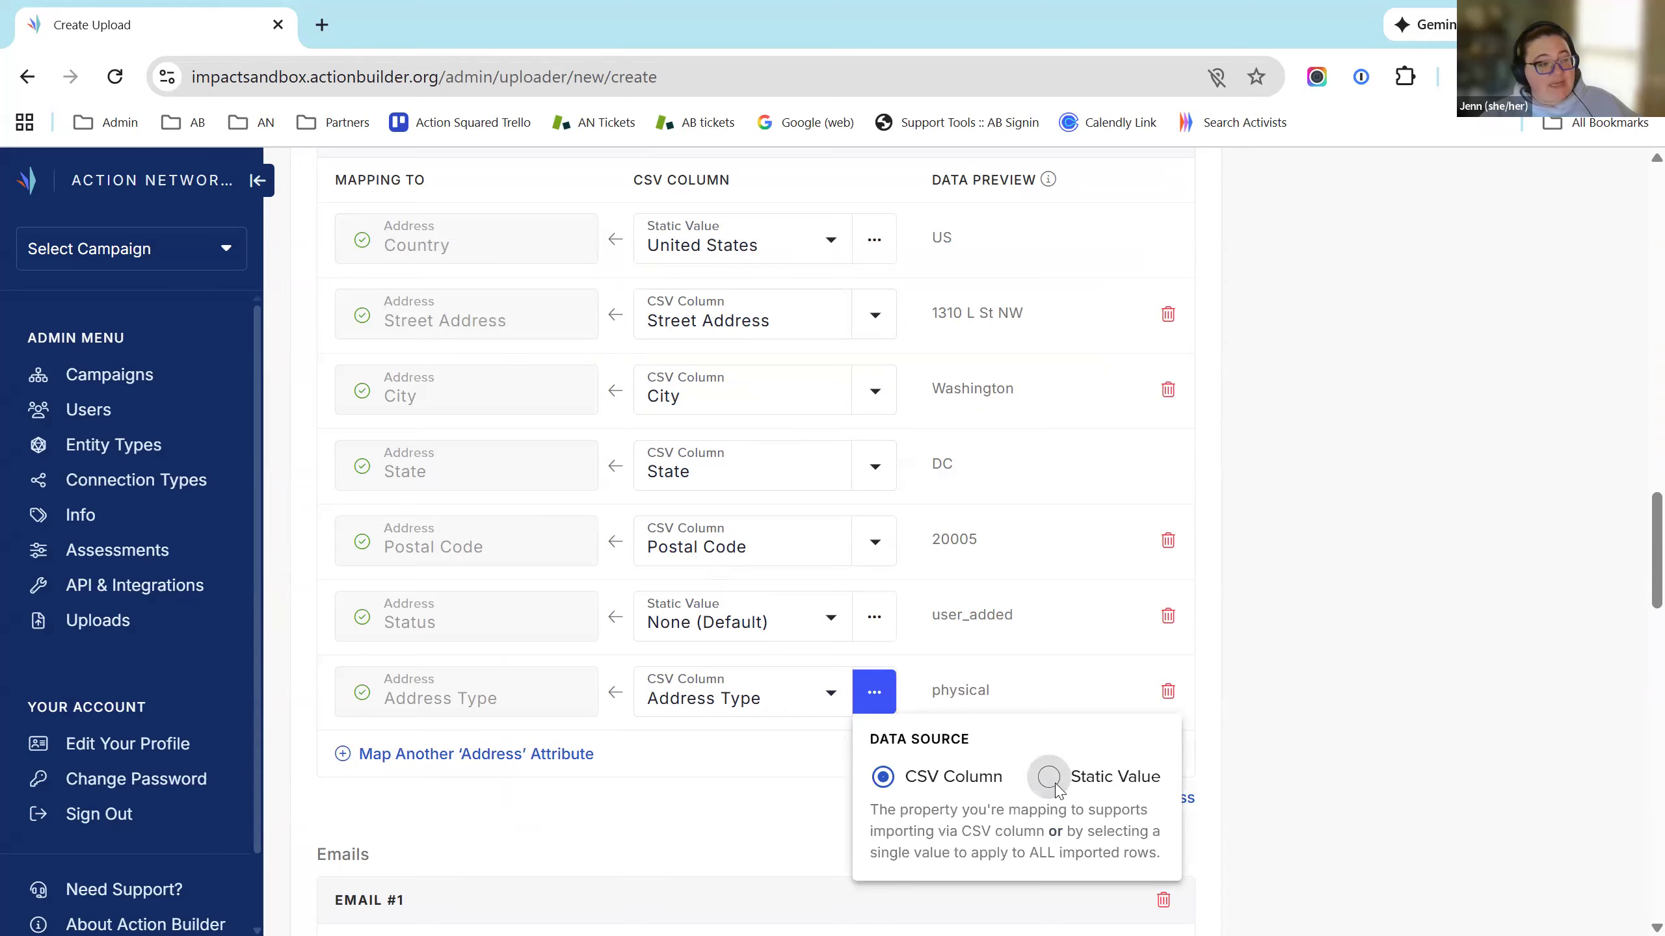
click(825, 699)
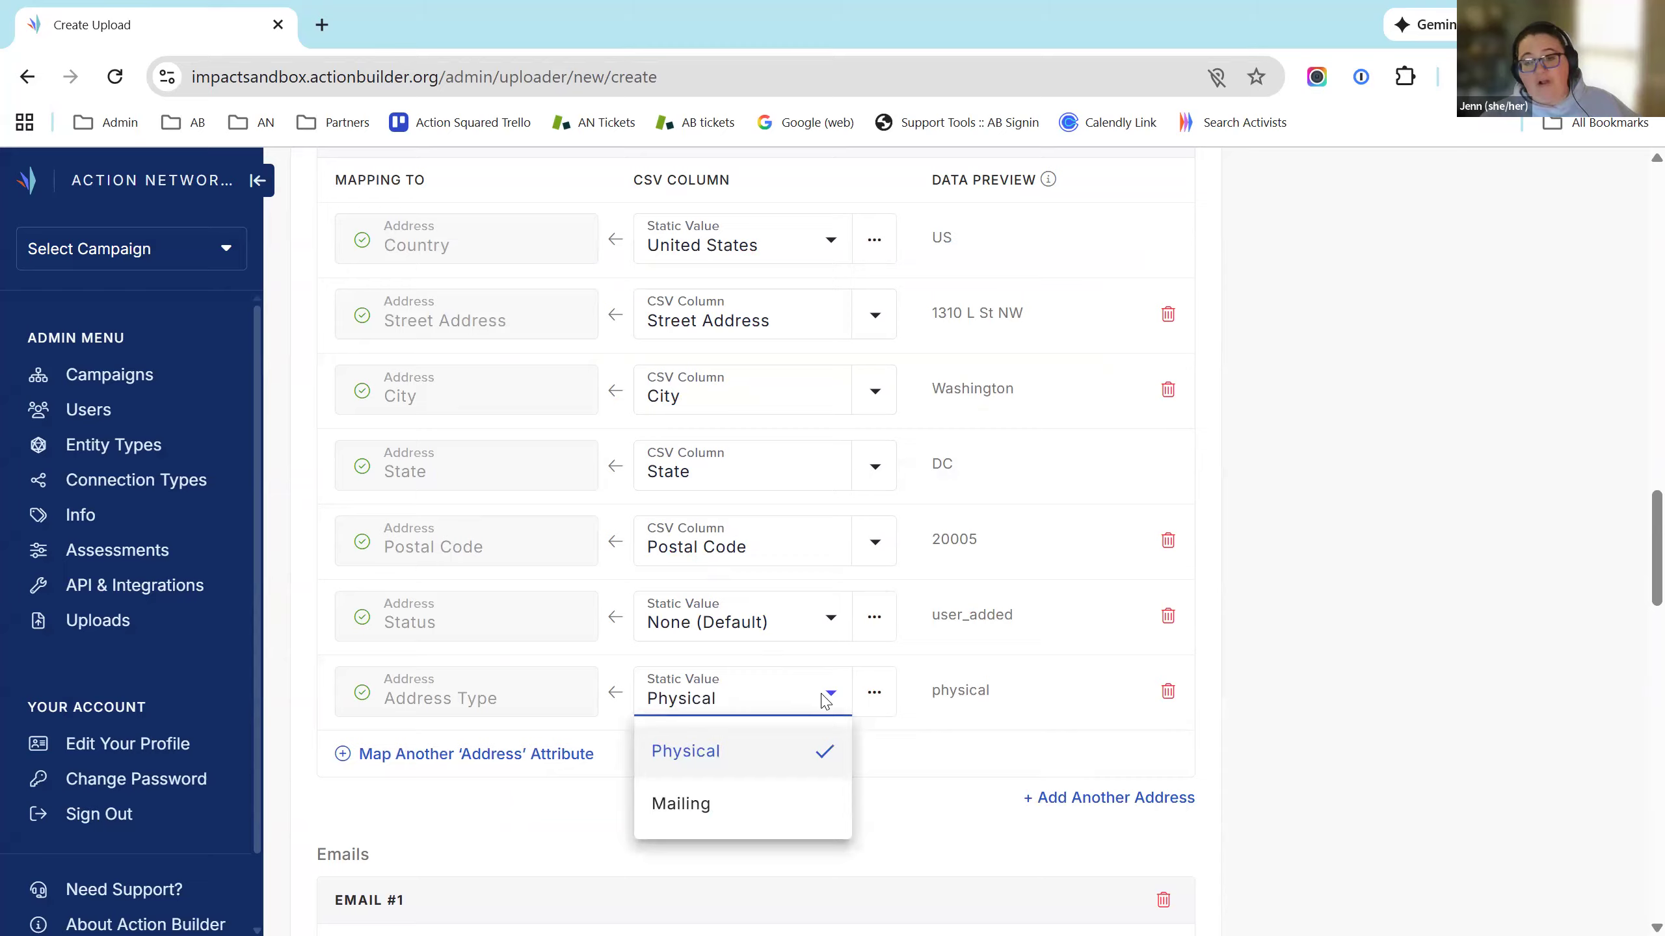
click(757, 755)
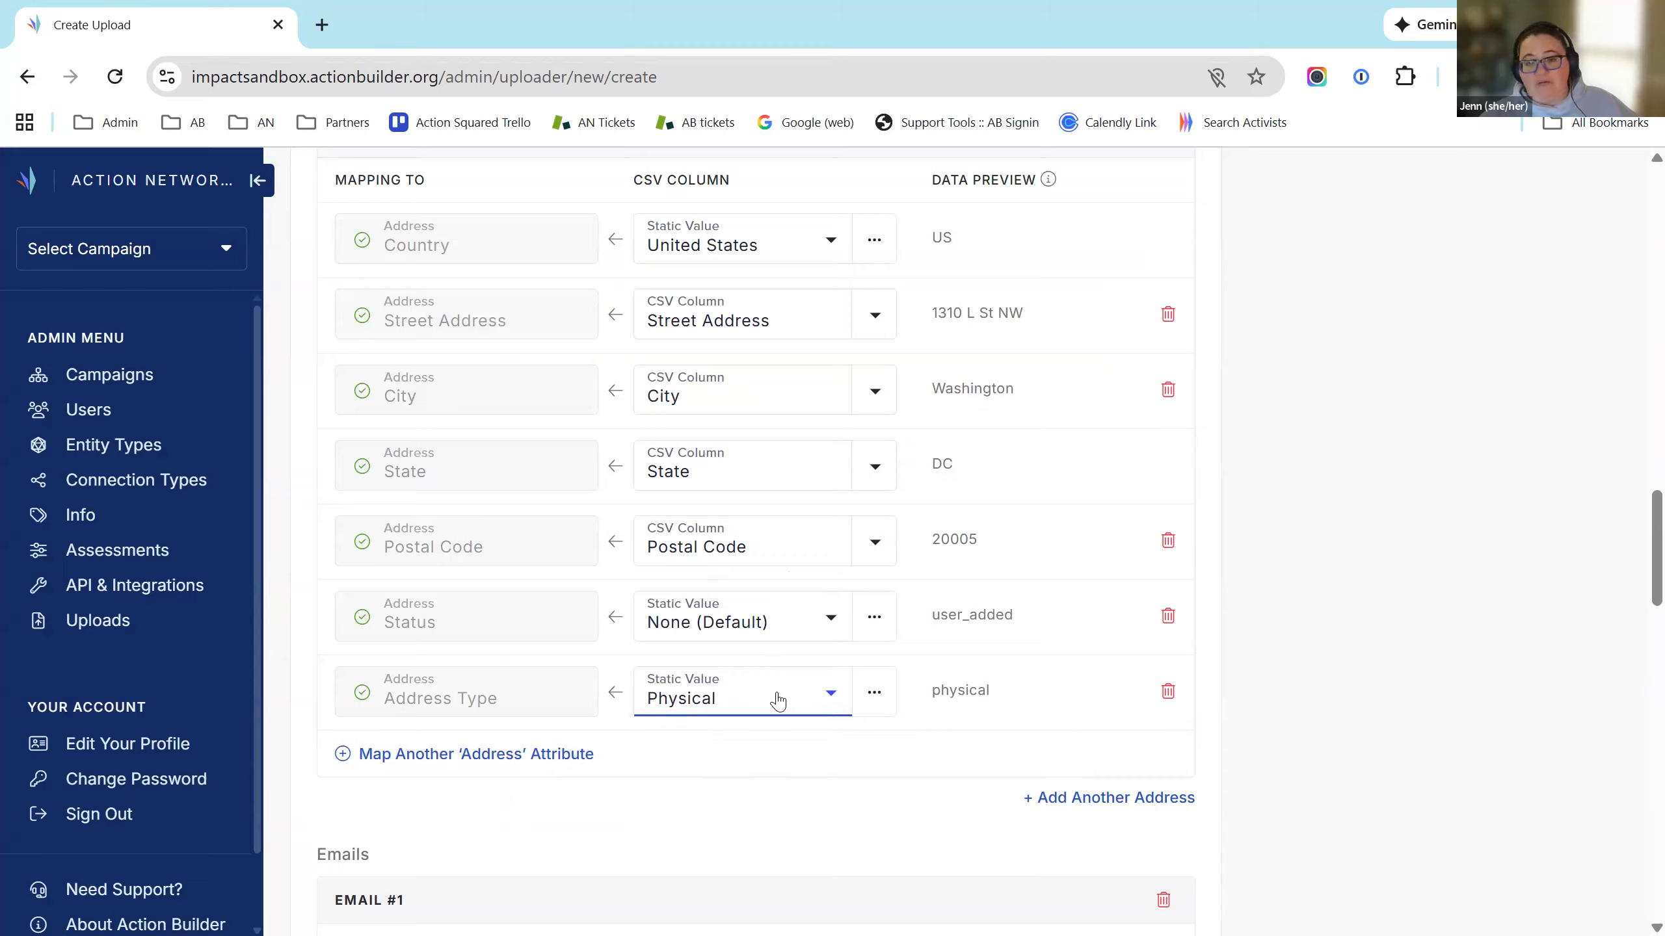
Step: Switch the Address Type data source back to CSV Column and select the Address Type column
click(876, 693)
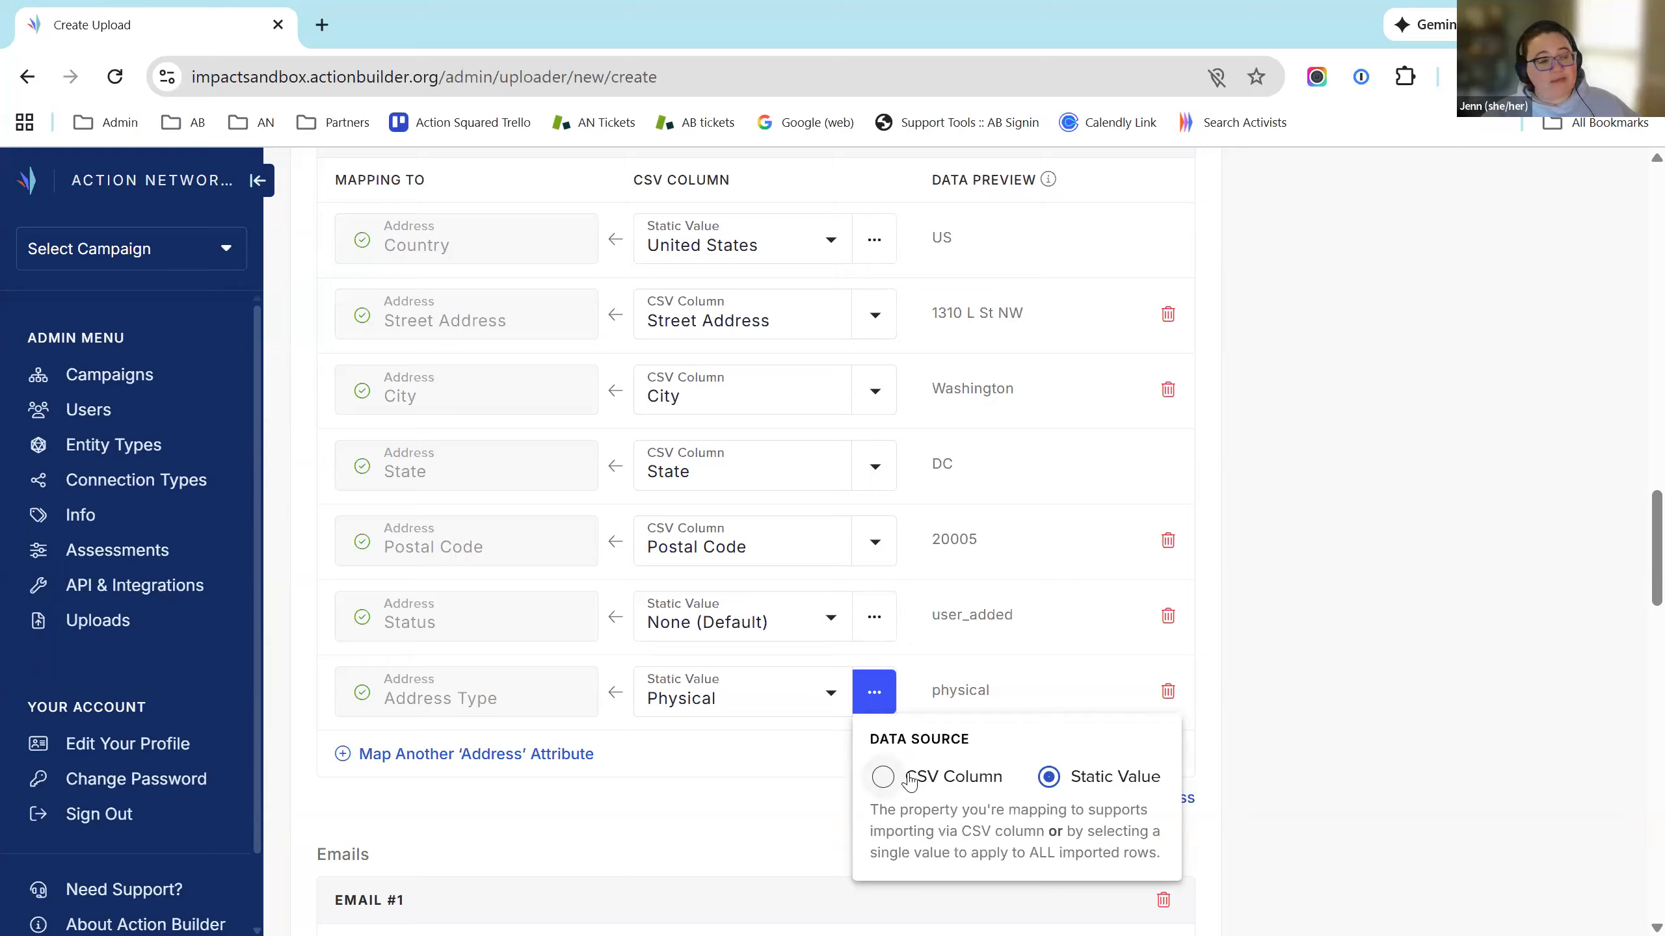
click(910, 778)
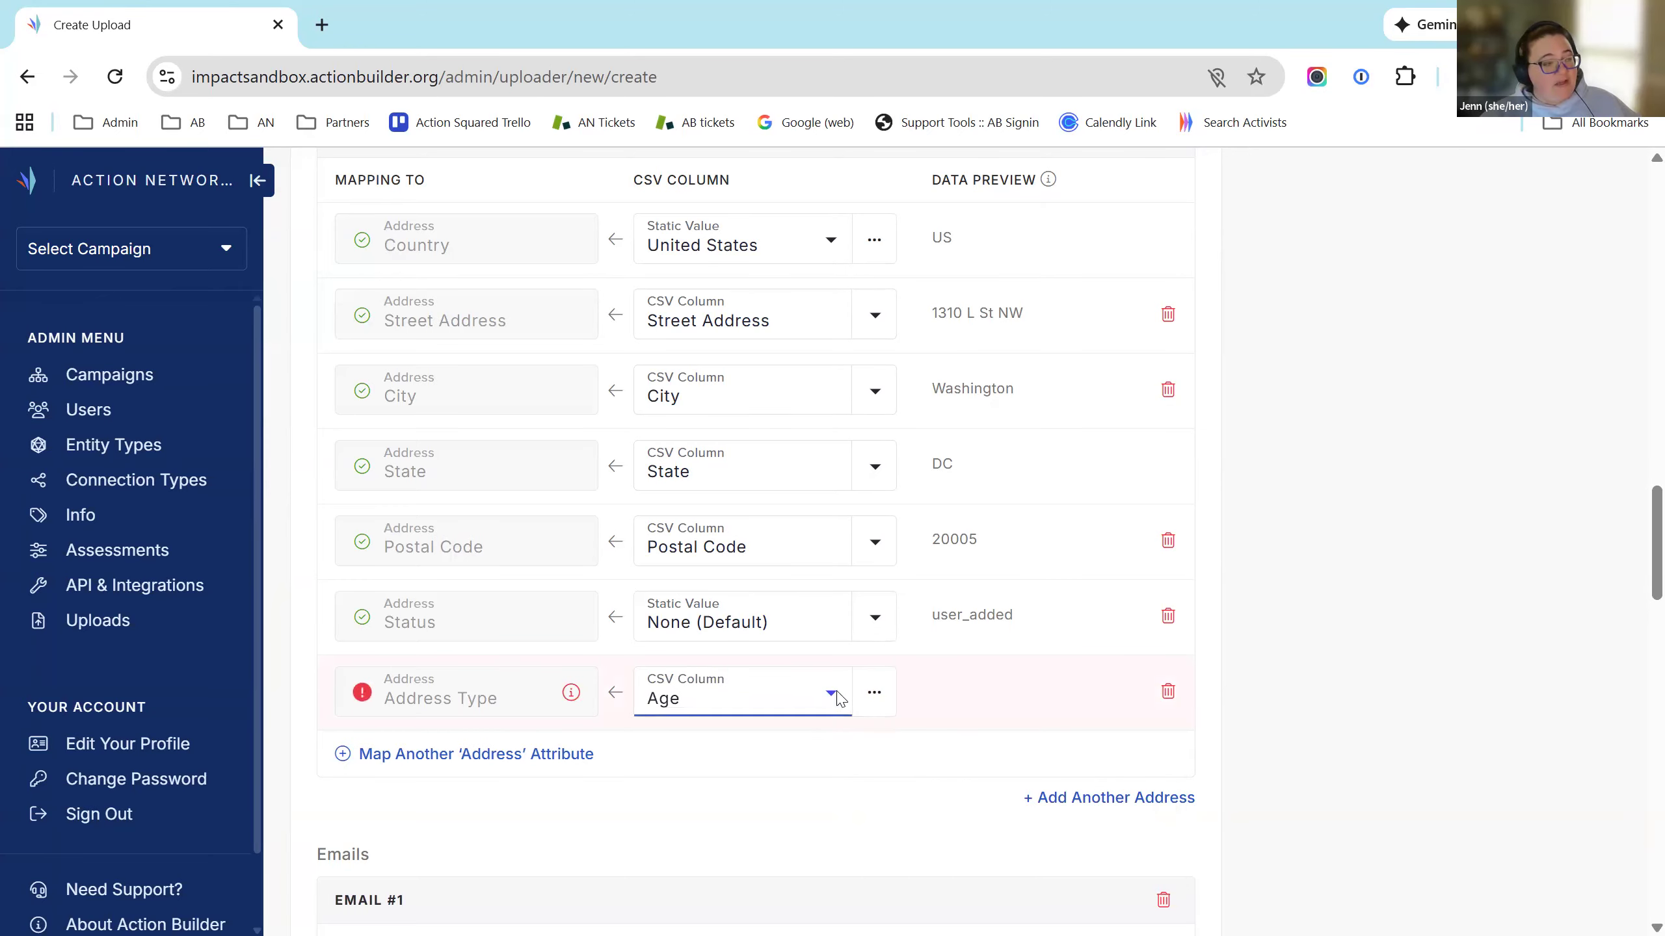
click(831, 695)
click(750, 795)
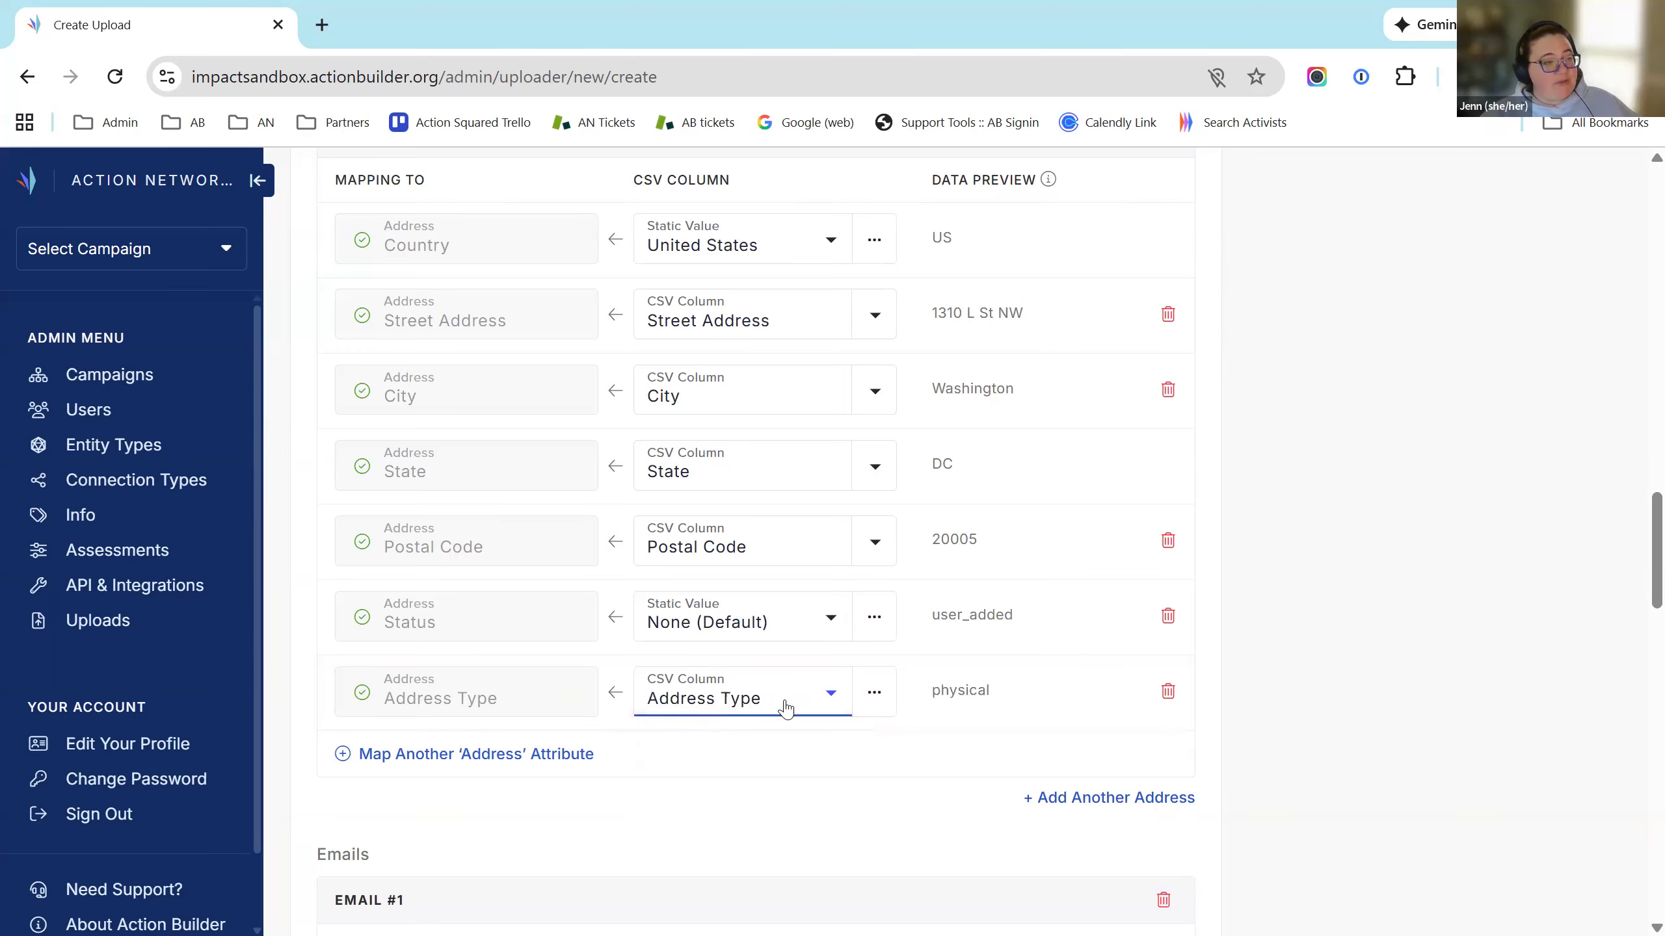
Step: Remove the Email #2 mapping and keep the Email column selected for the remaining Email Address
scroll(1366, 688, down, 8)
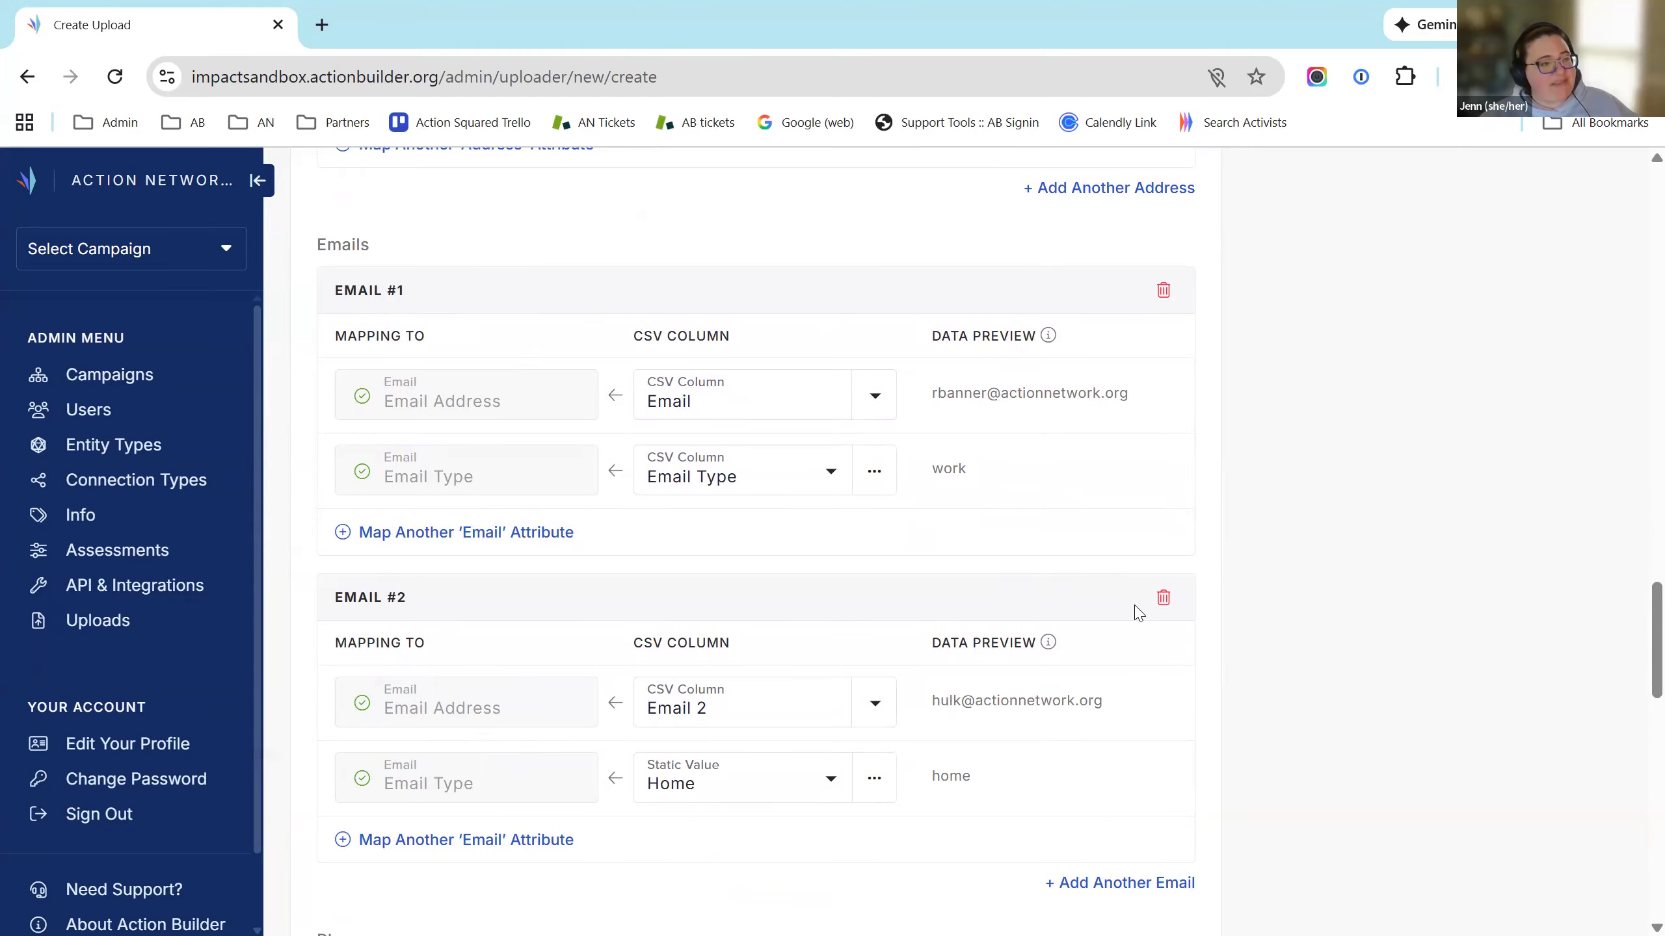
click(1163, 599)
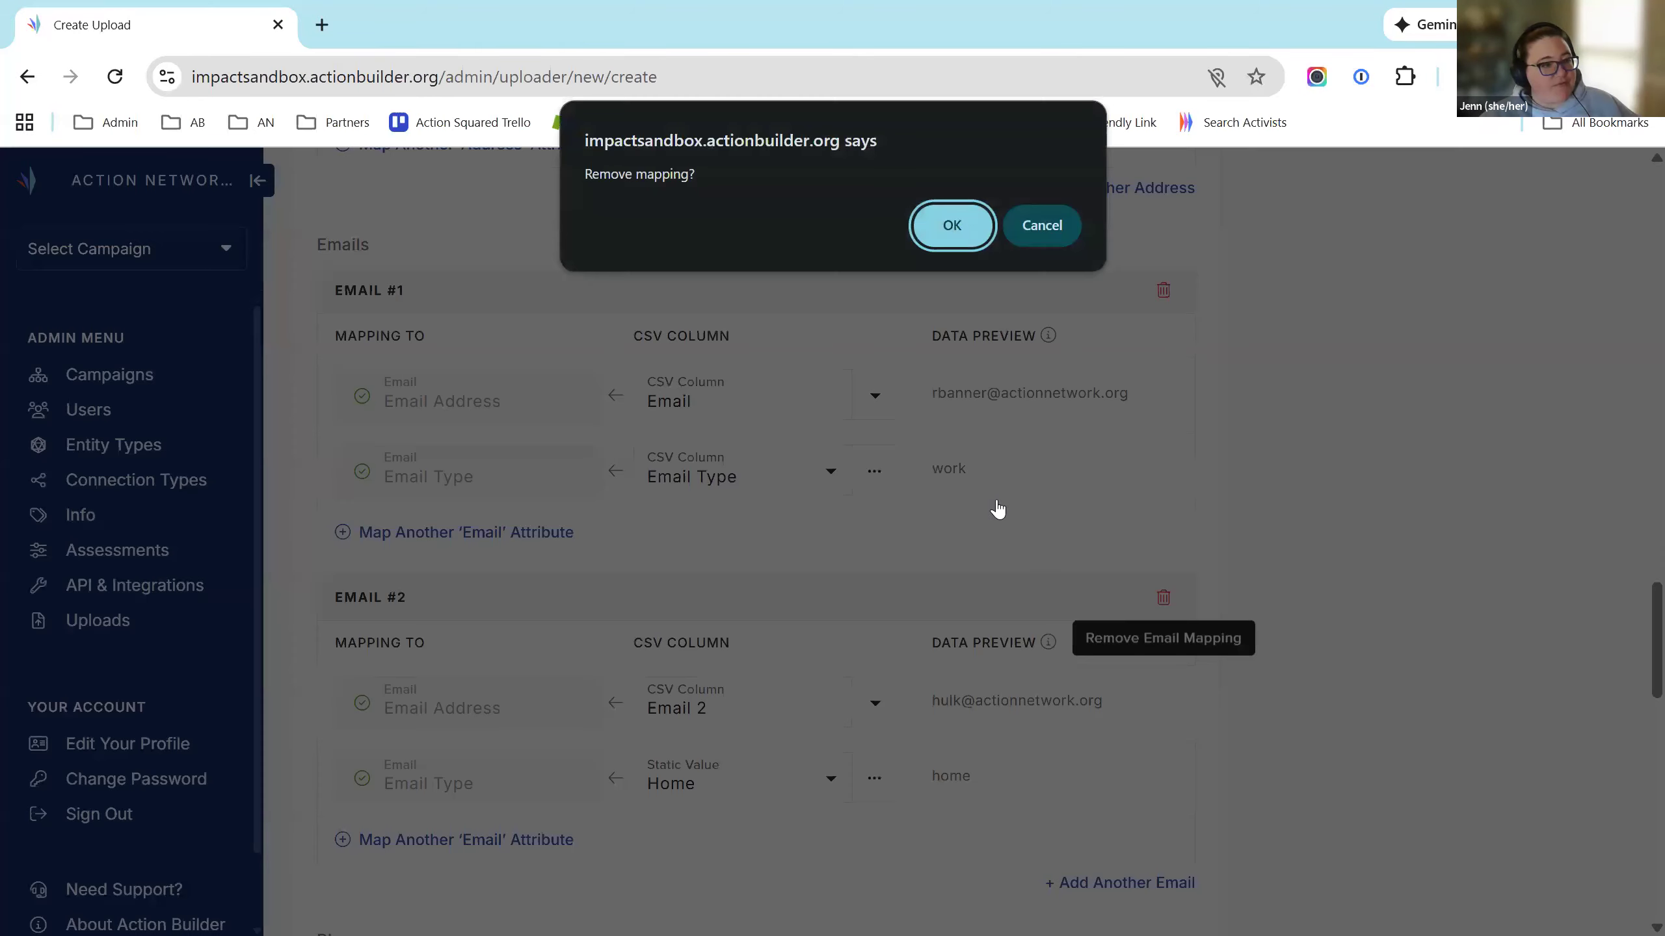
click(951, 230)
scroll(438, 619, up, 3)
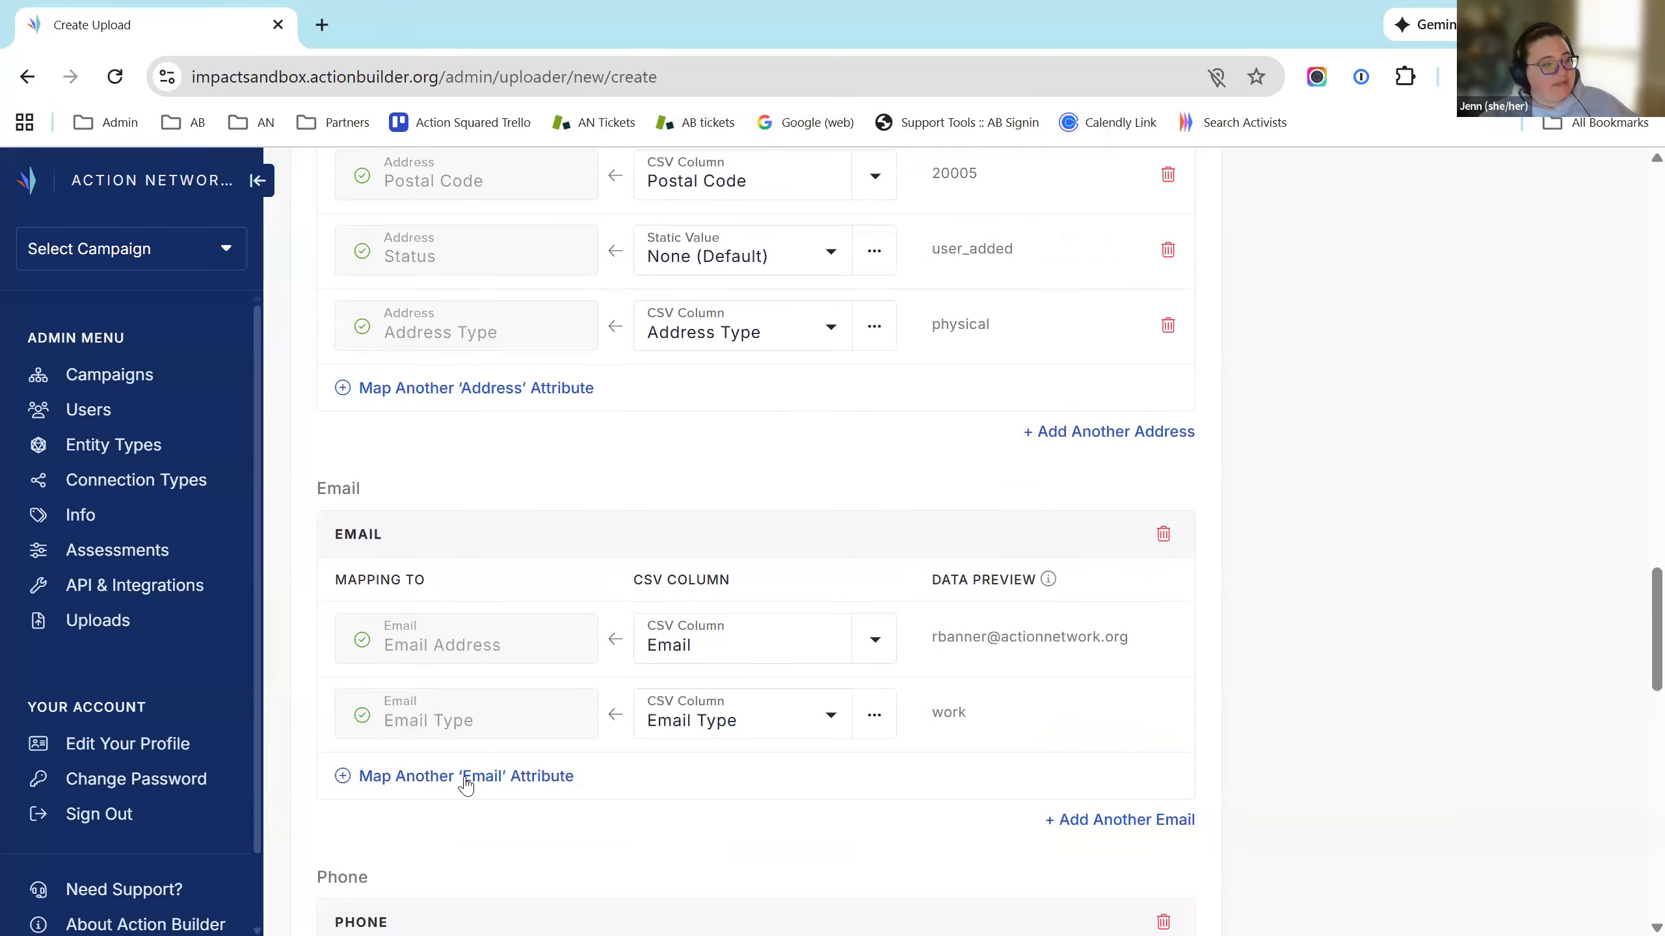
click(873, 652)
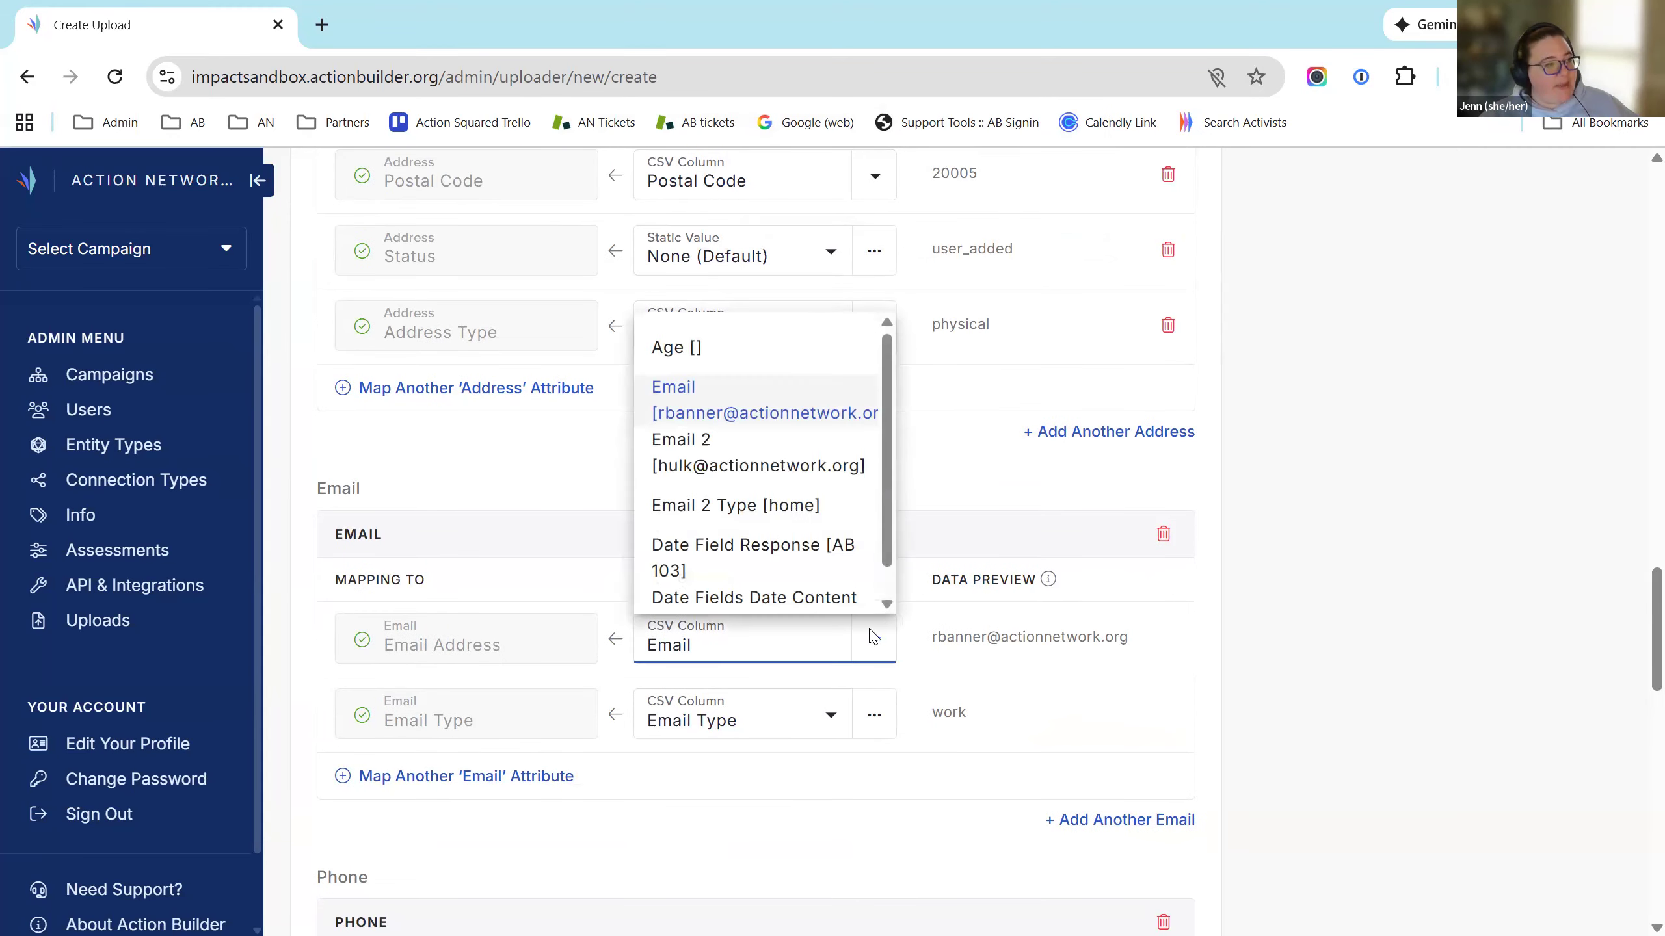
click(746, 414)
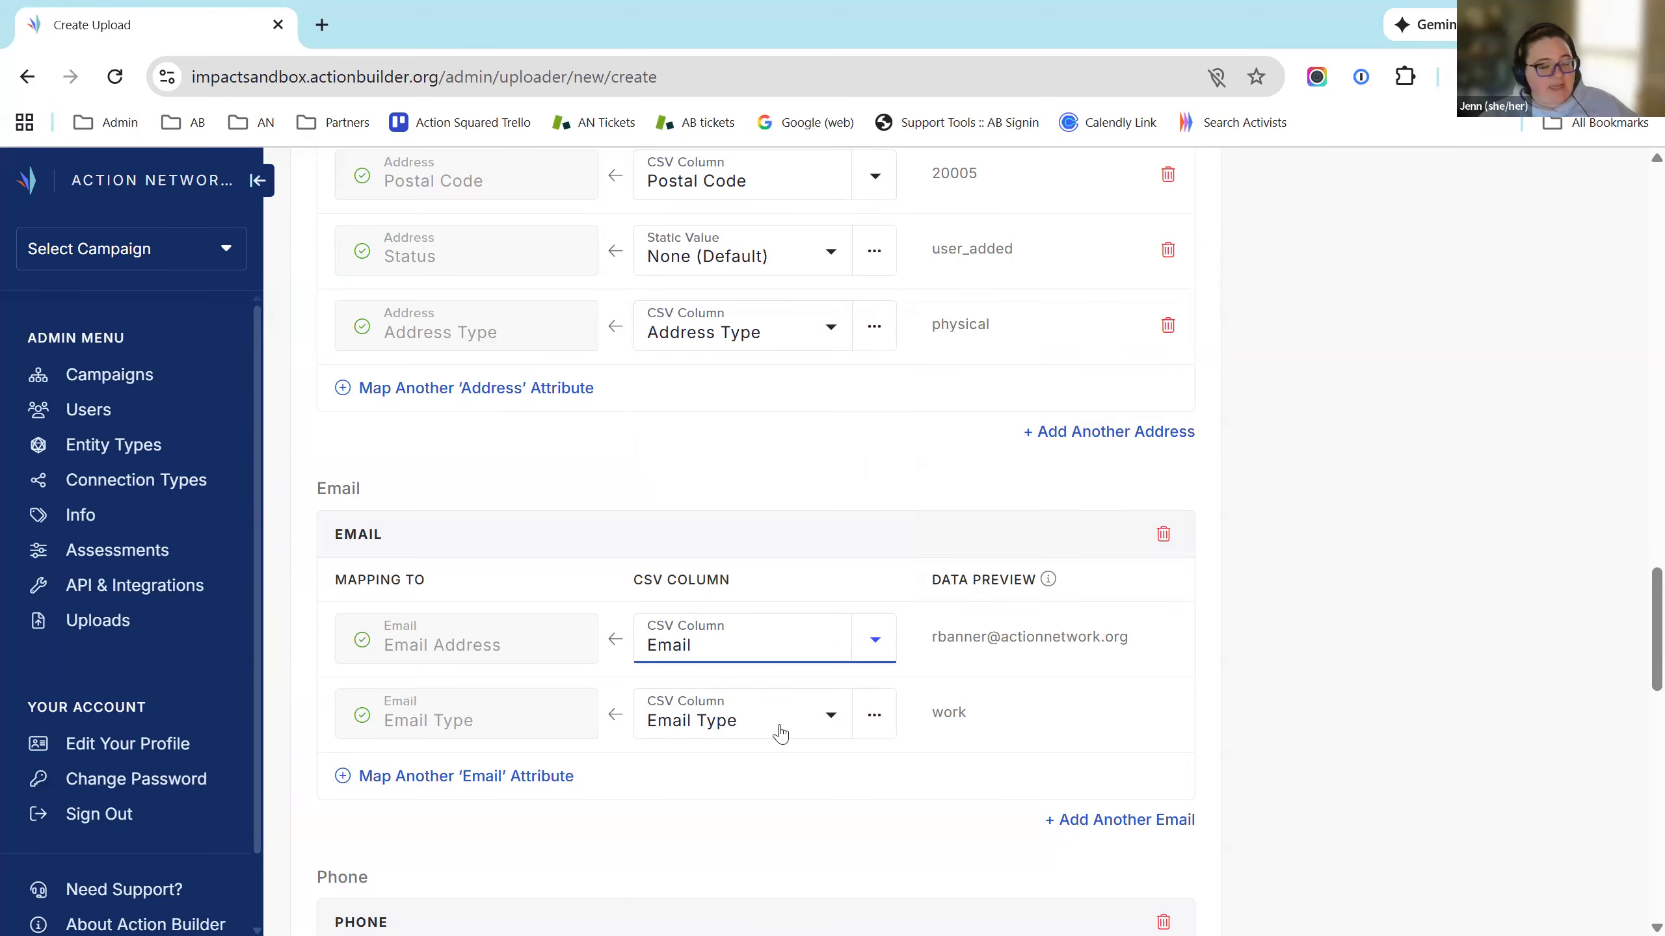
Step: Add another email mapping and map its Email Address to the Email 2 column
scroll(928, 724, down, 1)
scroll(928, 723, down, 2)
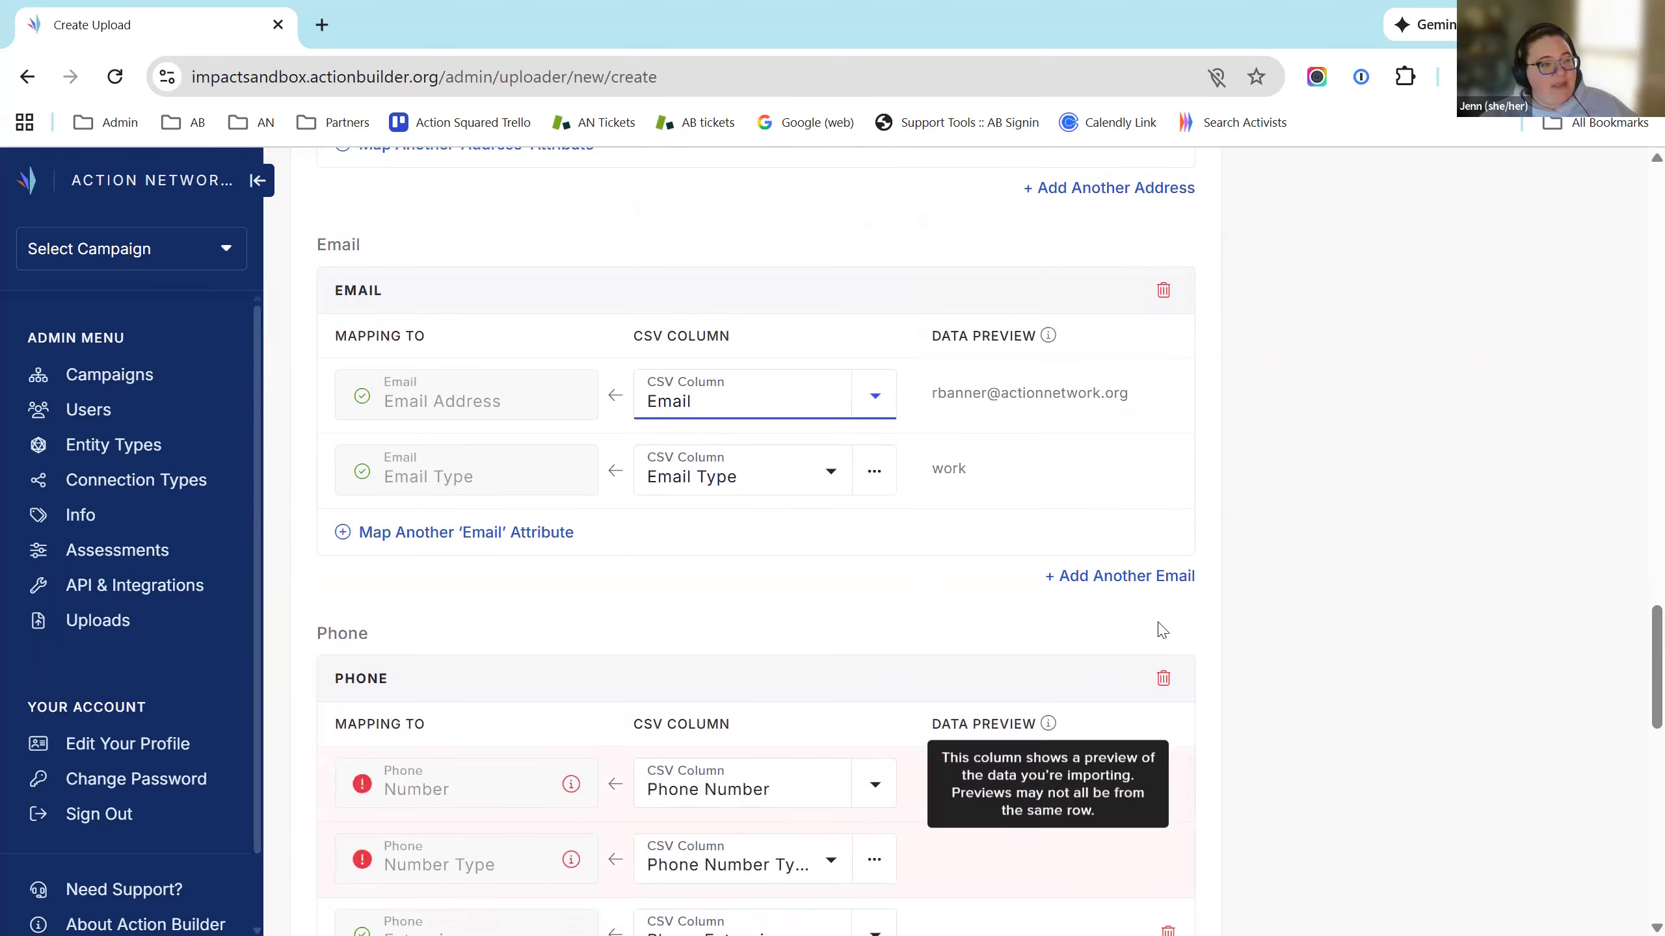
click(1106, 577)
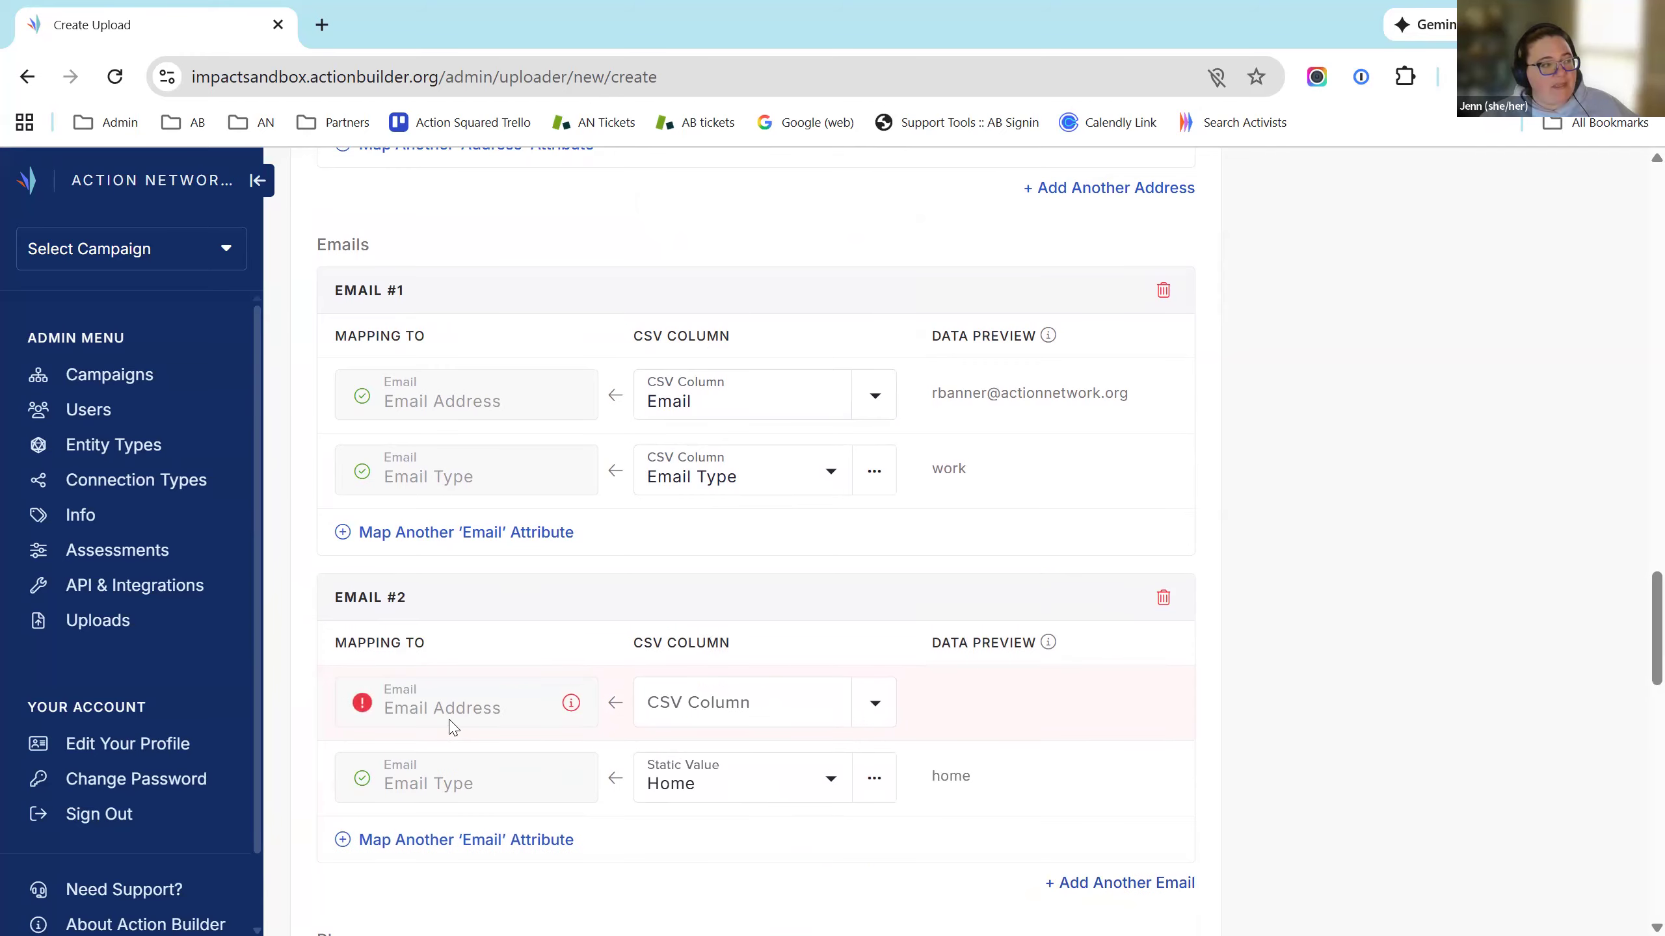
click(861, 710)
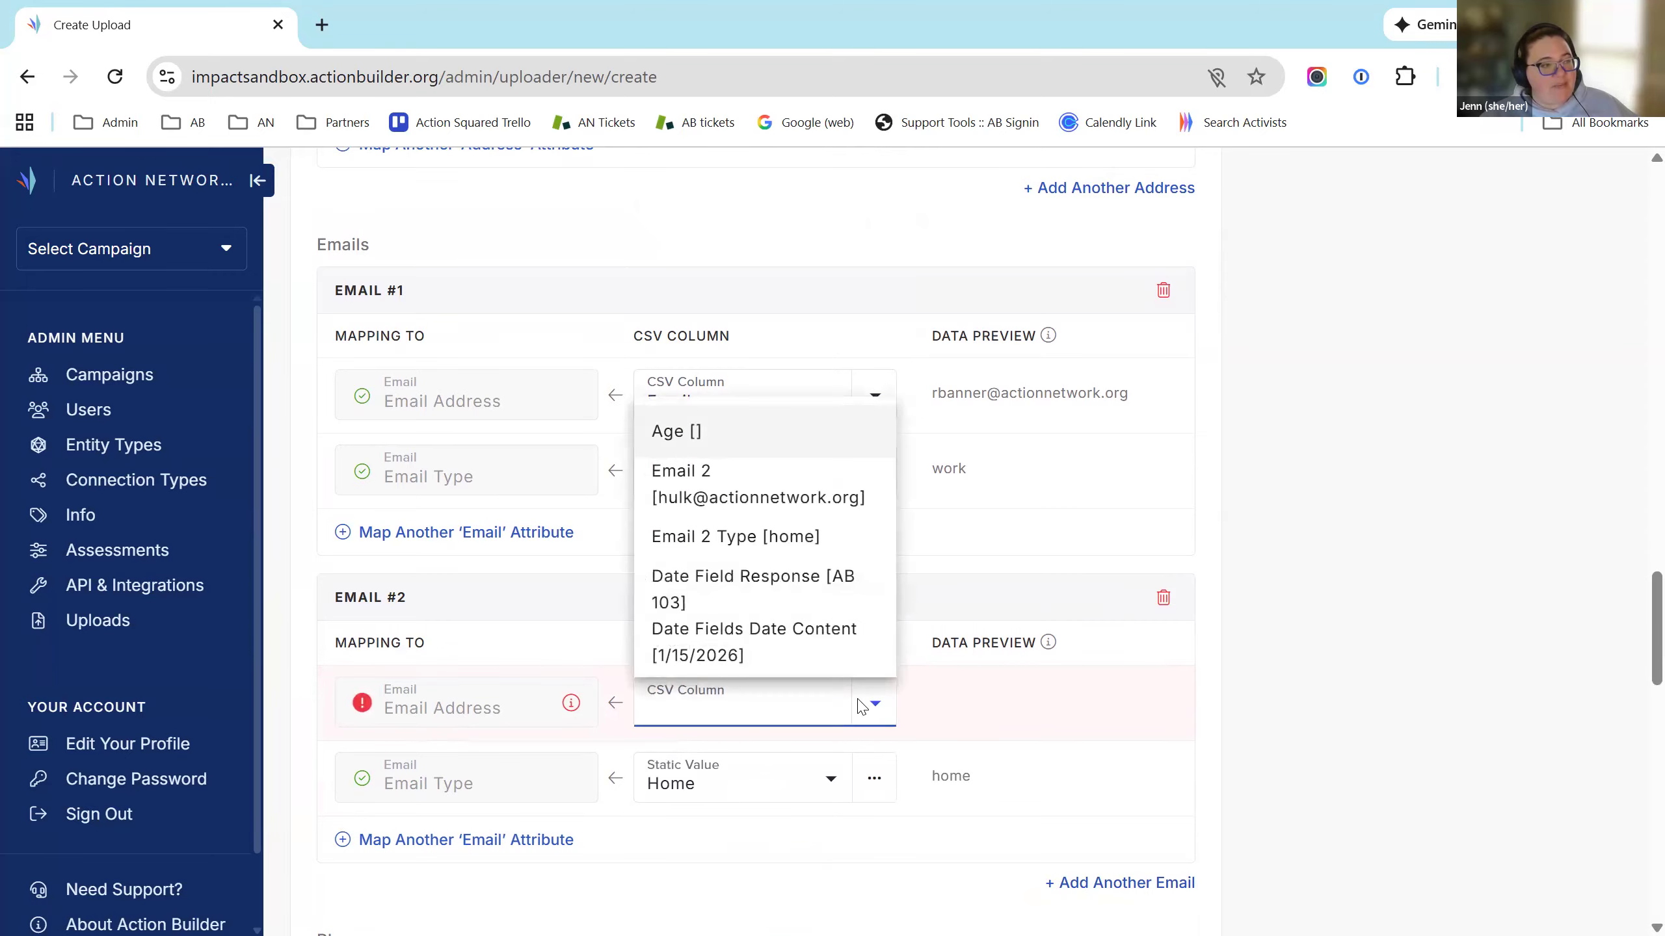
click(792, 505)
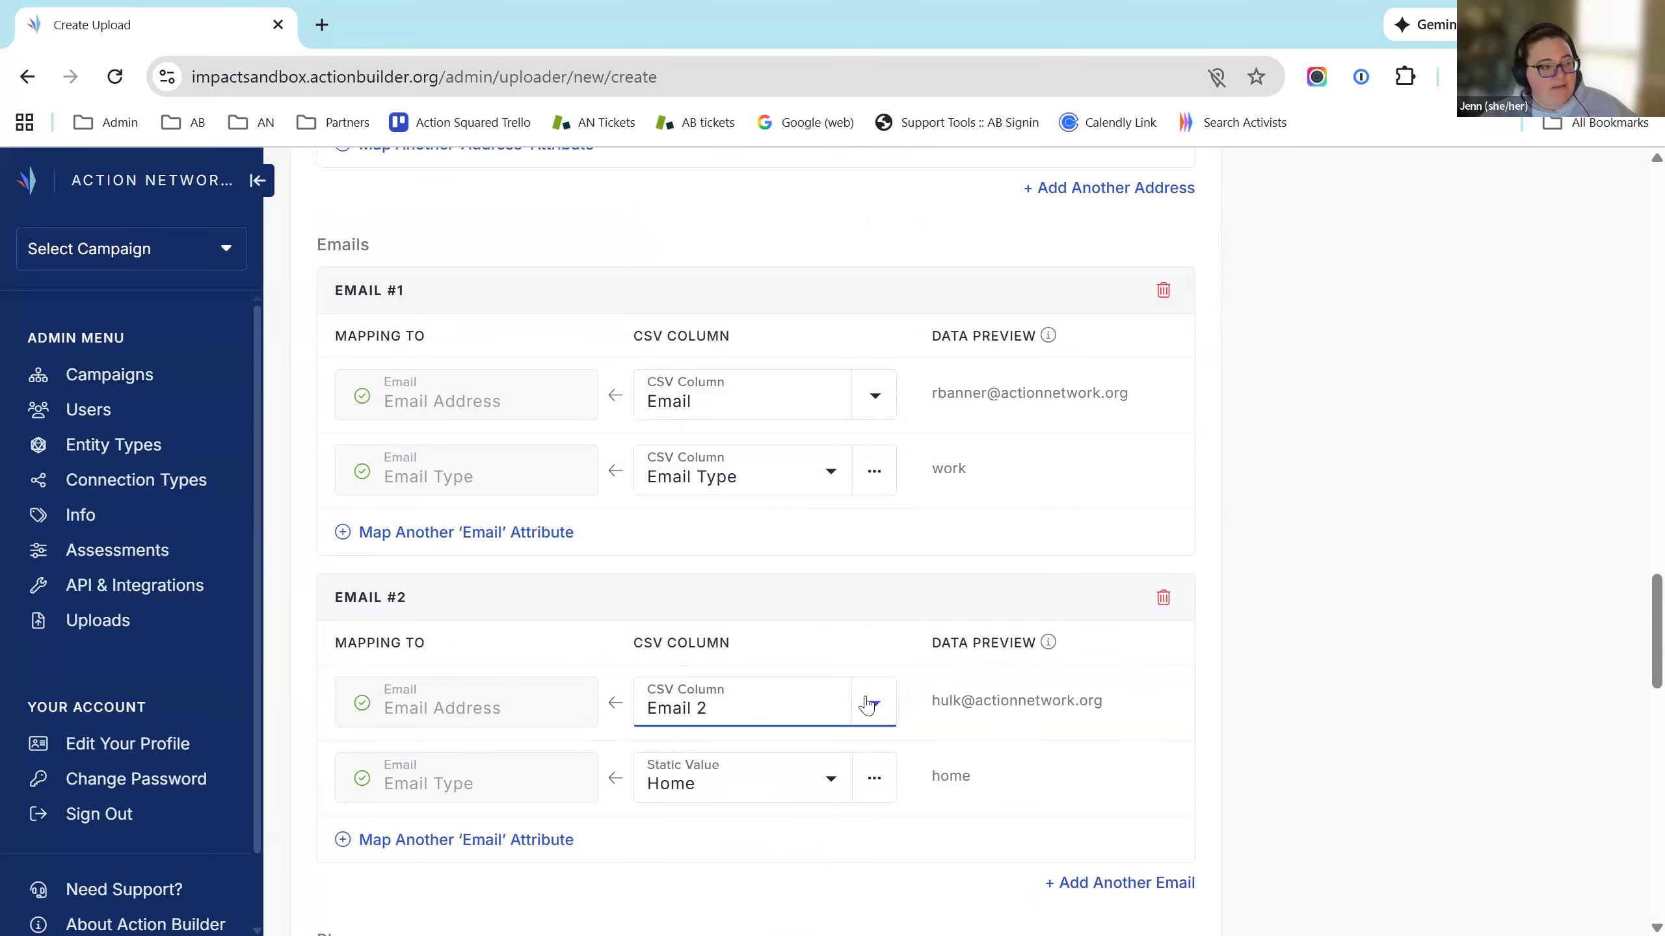
Step: Switch the Email Type of Email #2 from a static value to the CSV column Email 2 Type
click(844, 780)
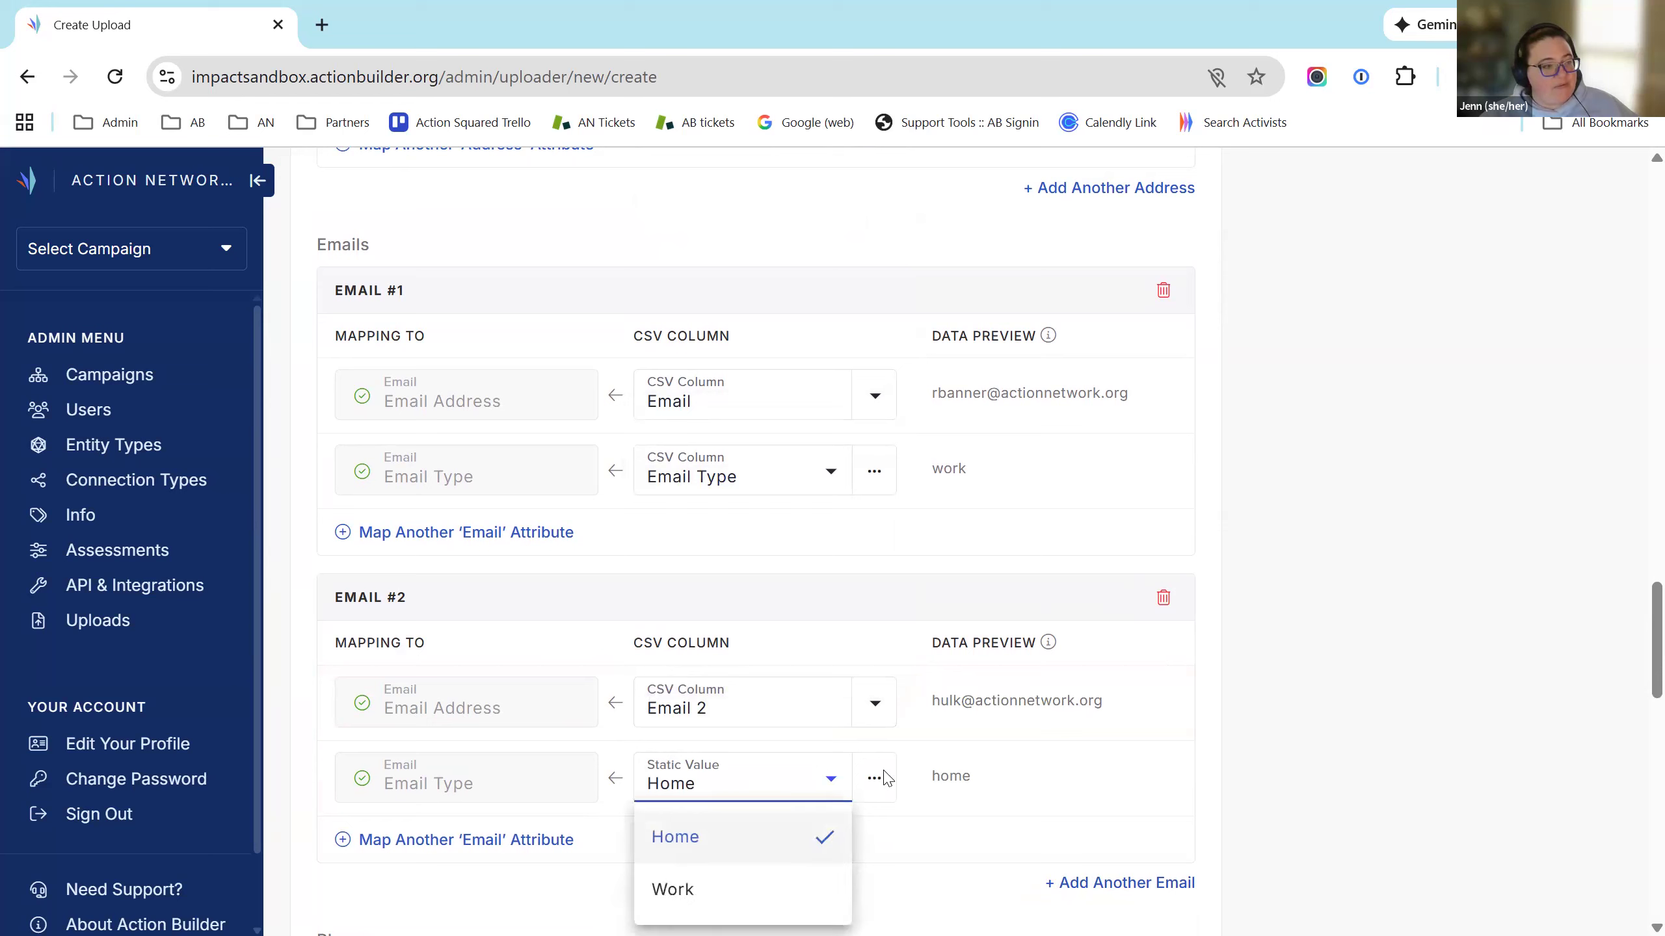
click(884, 786)
click(875, 780)
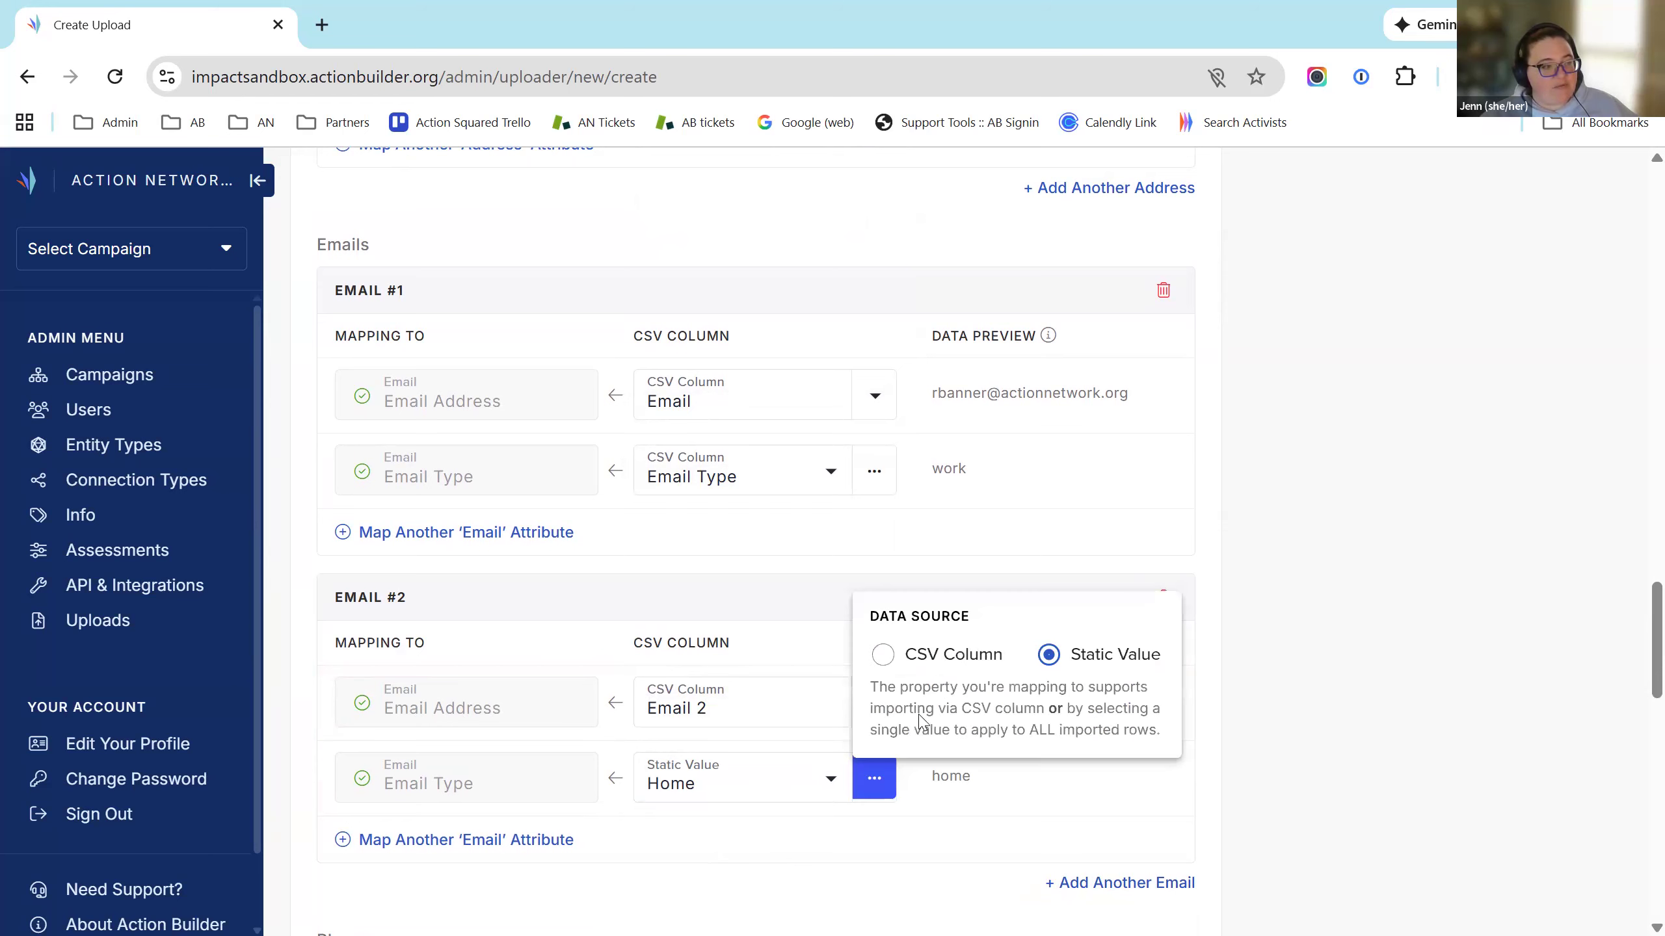
click(944, 654)
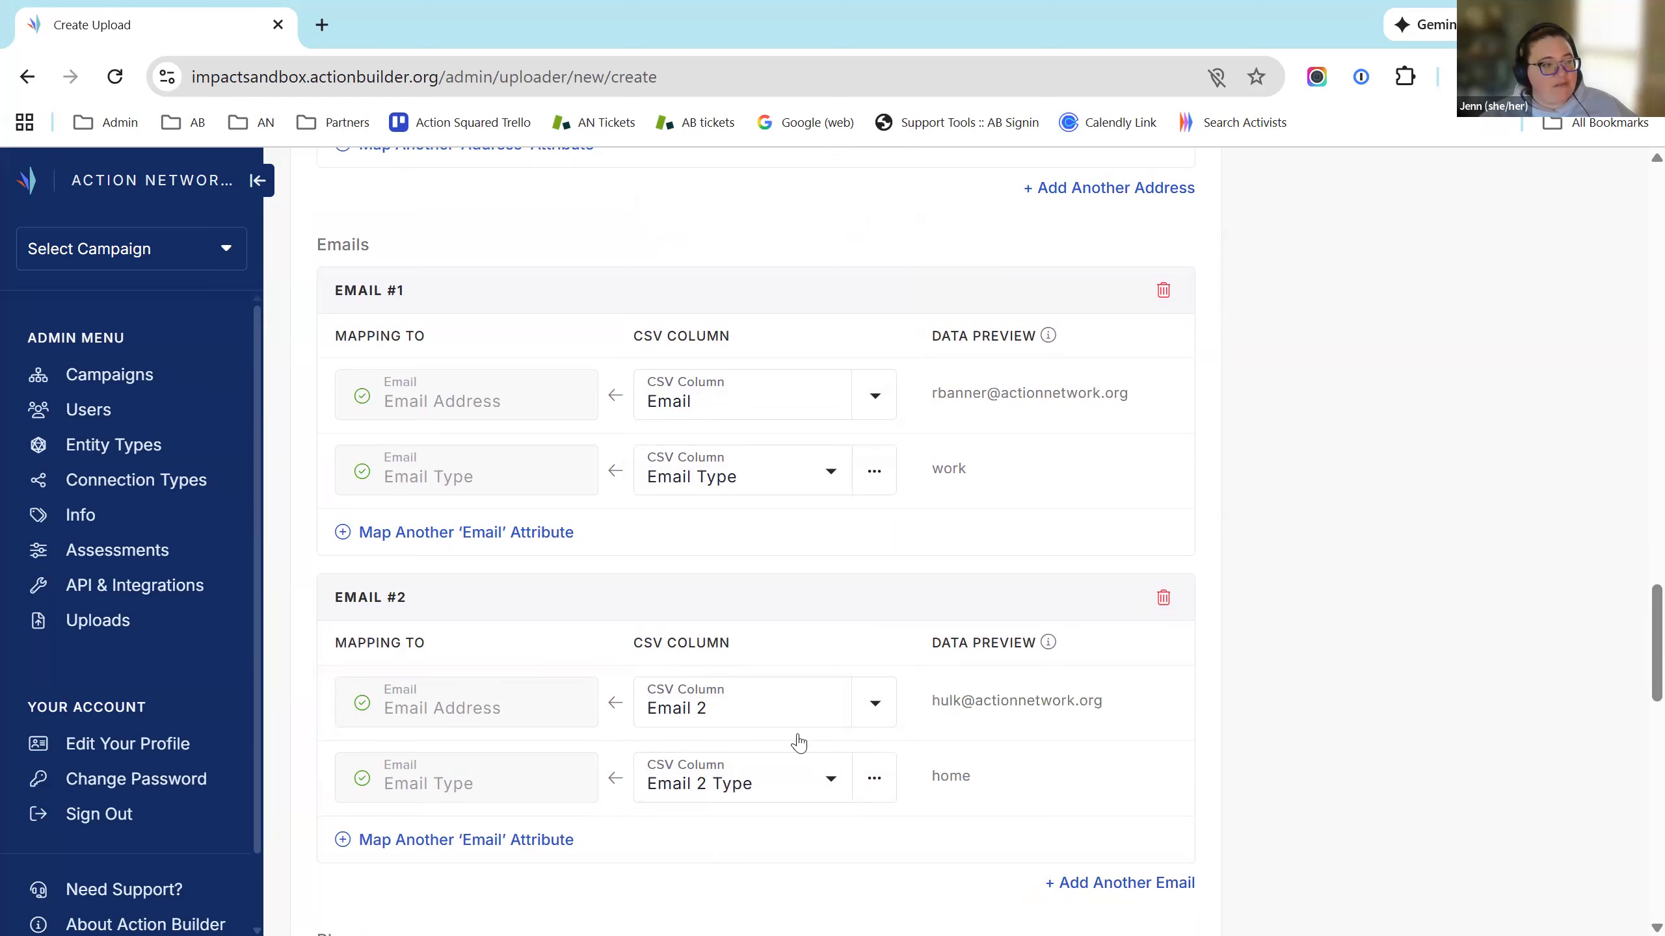
click(772, 792)
click(769, 811)
Step: Review both email mappings and examine the Phone mappings for Number, Number Type and Extension
scroll(1324, 623, down, 2)
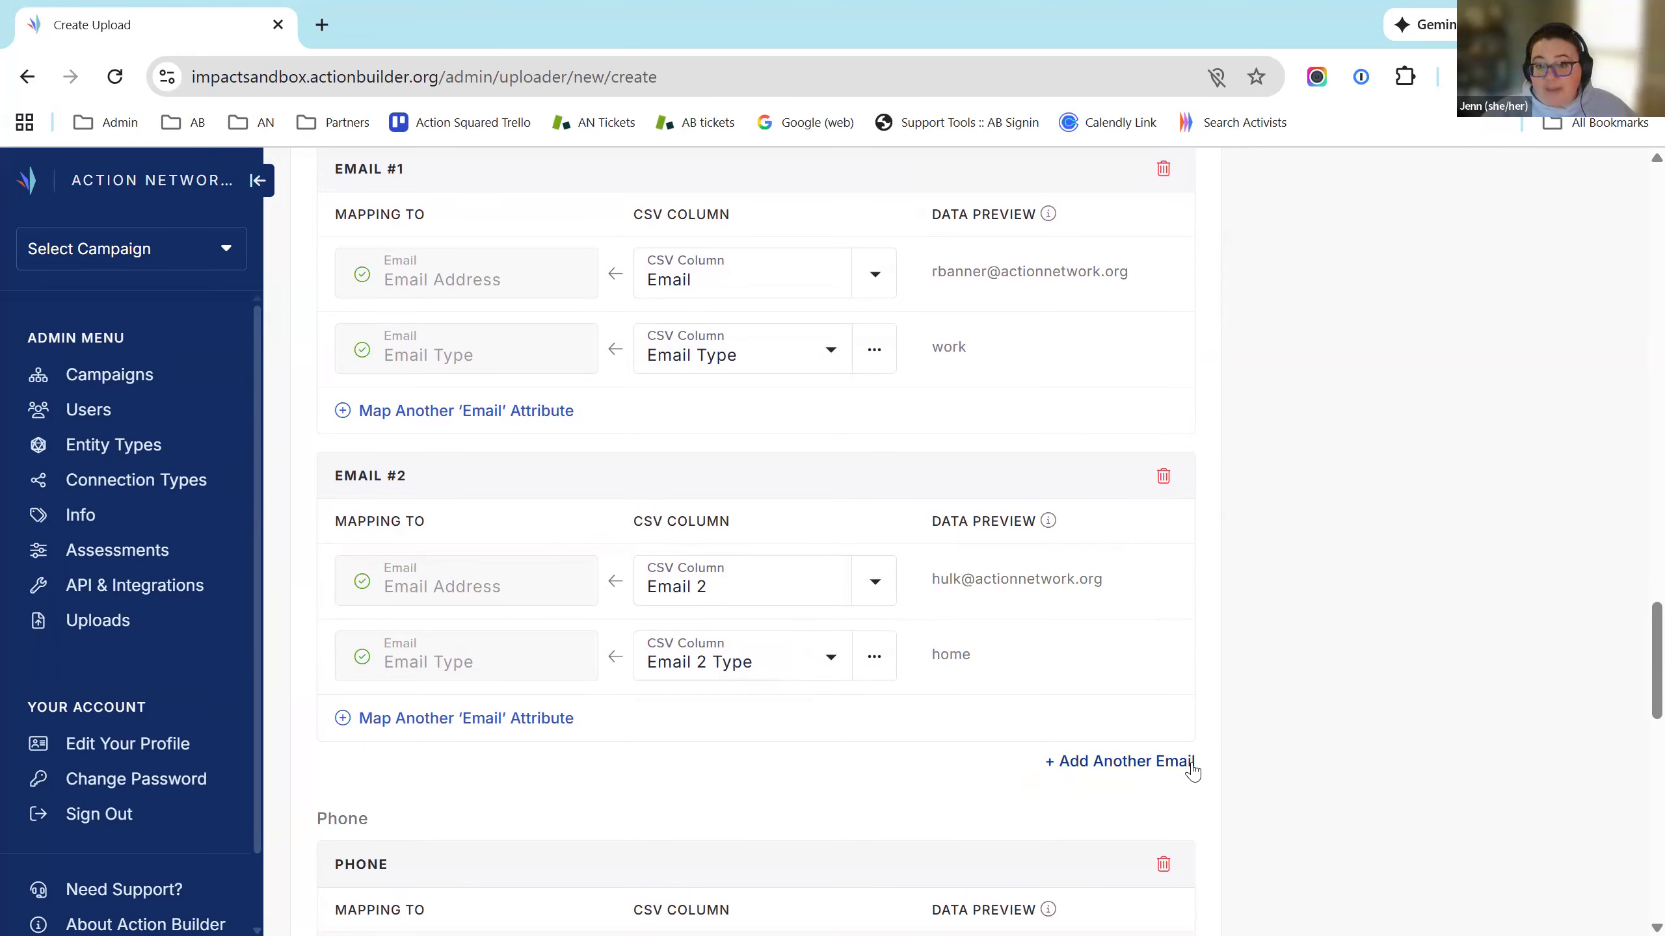
scroll(1381, 629, up, 2)
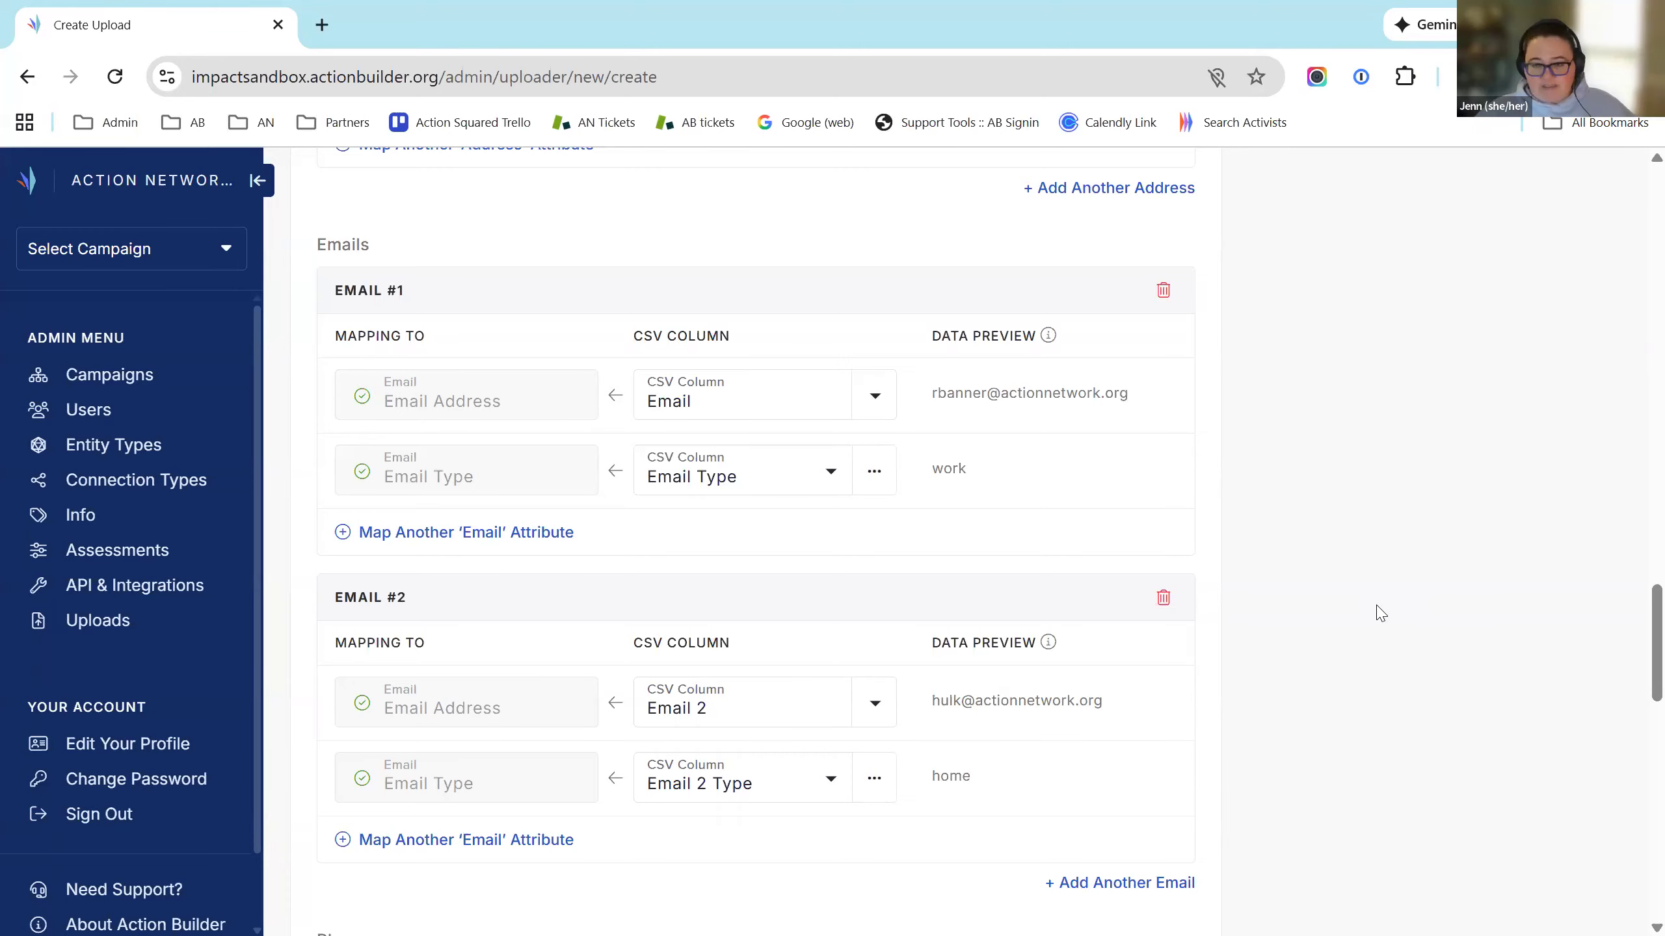
scroll(873, 558, down, 9)
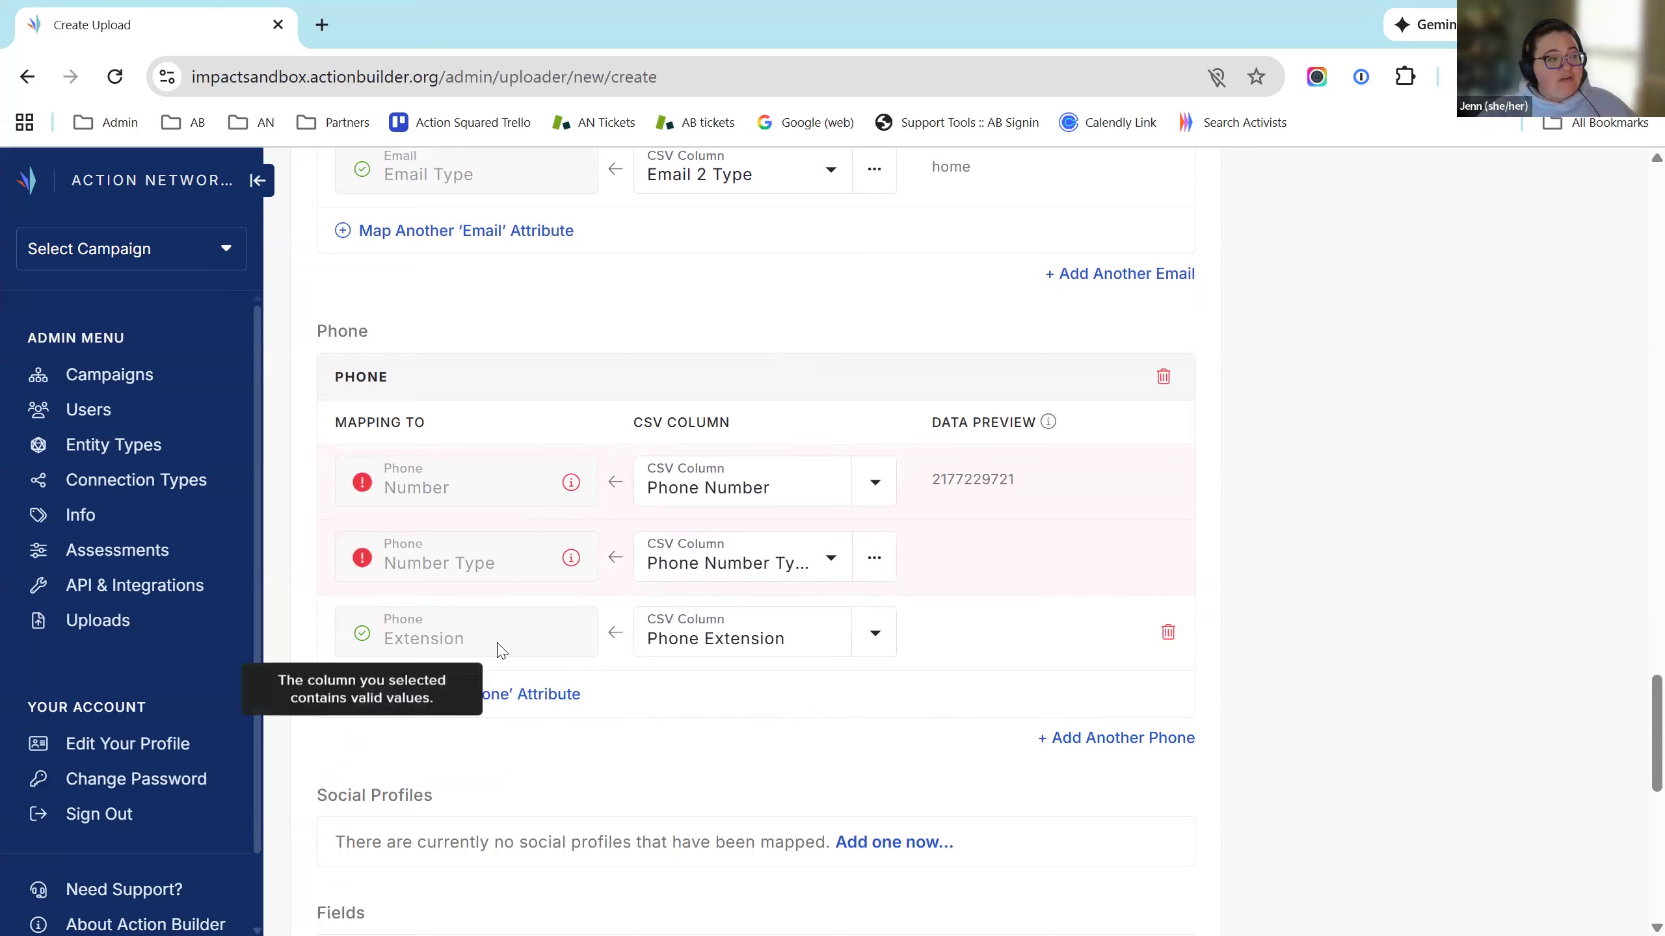
Step: Remove the Extension mapping from Phone and show the invalid rows behind the phone Number validation error
click(1168, 633)
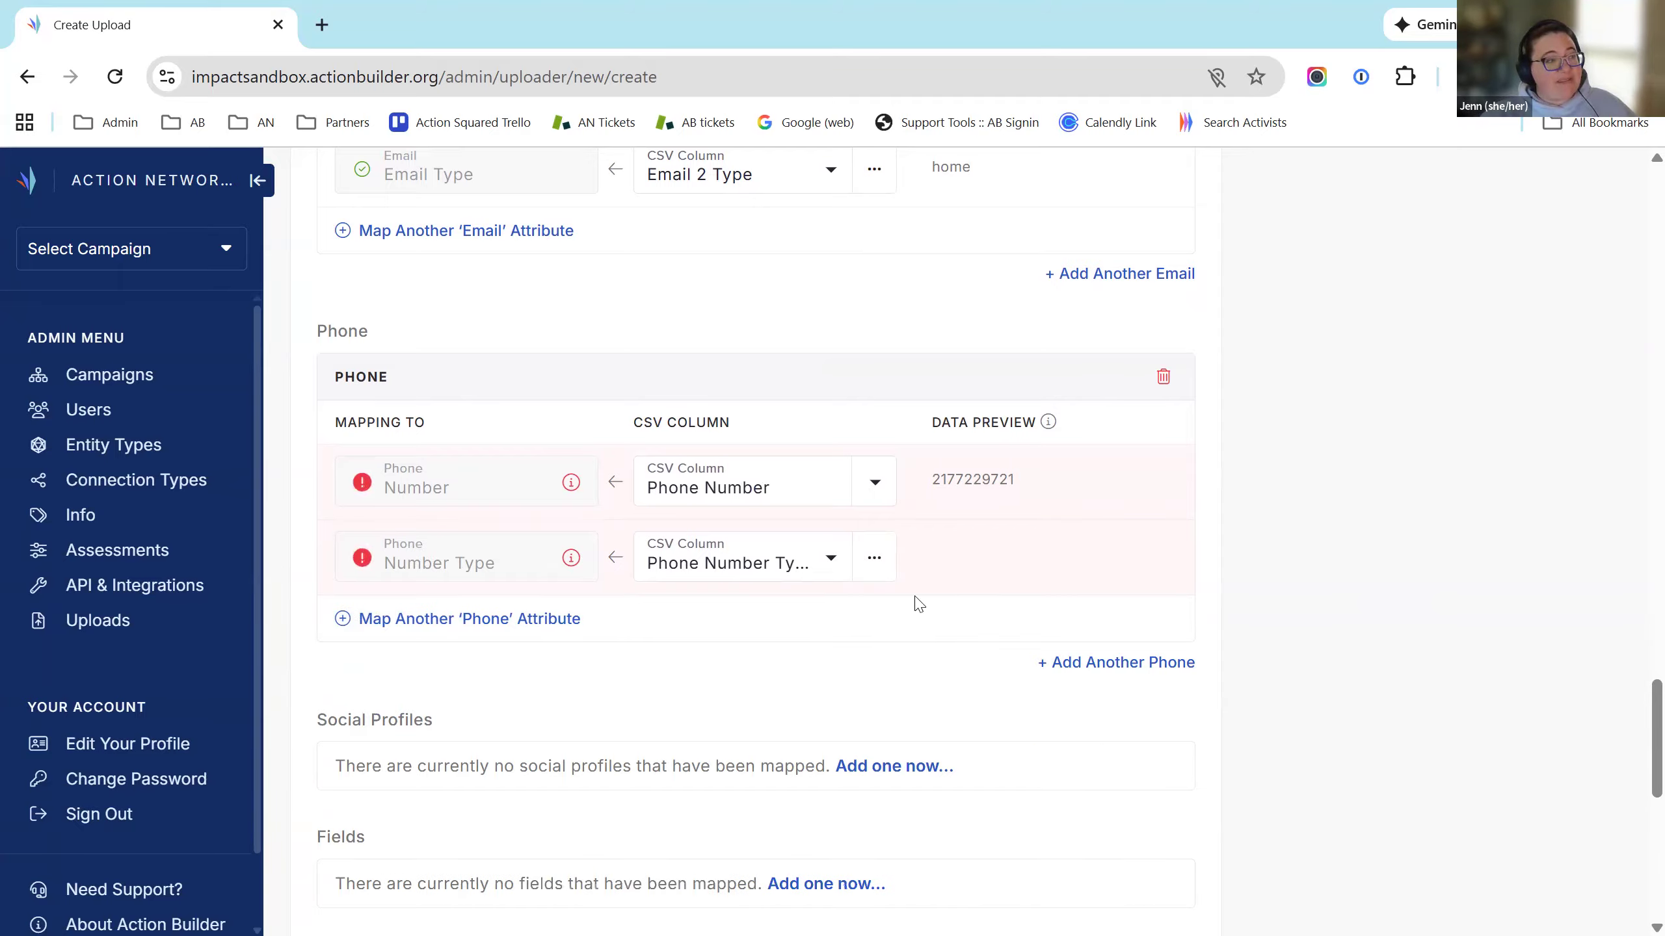
click(571, 485)
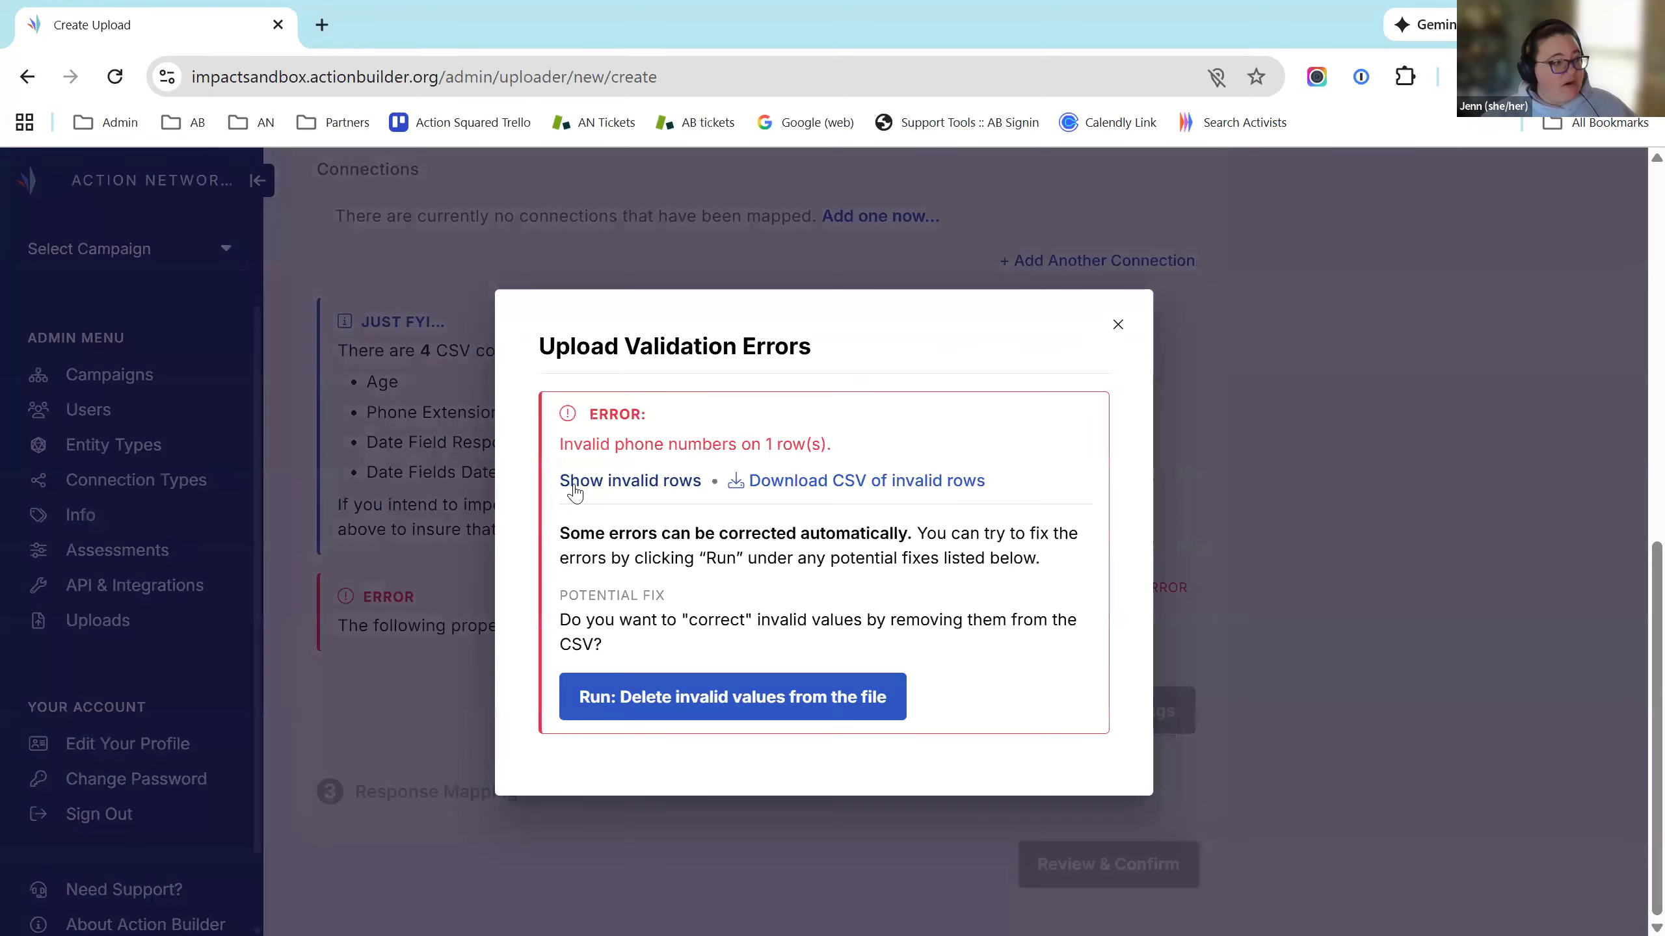
click(656, 485)
Step: Download the CSV of invalid phone number rows and run the fix that deletes the invalid values from the file
drag(831, 486, 951, 496)
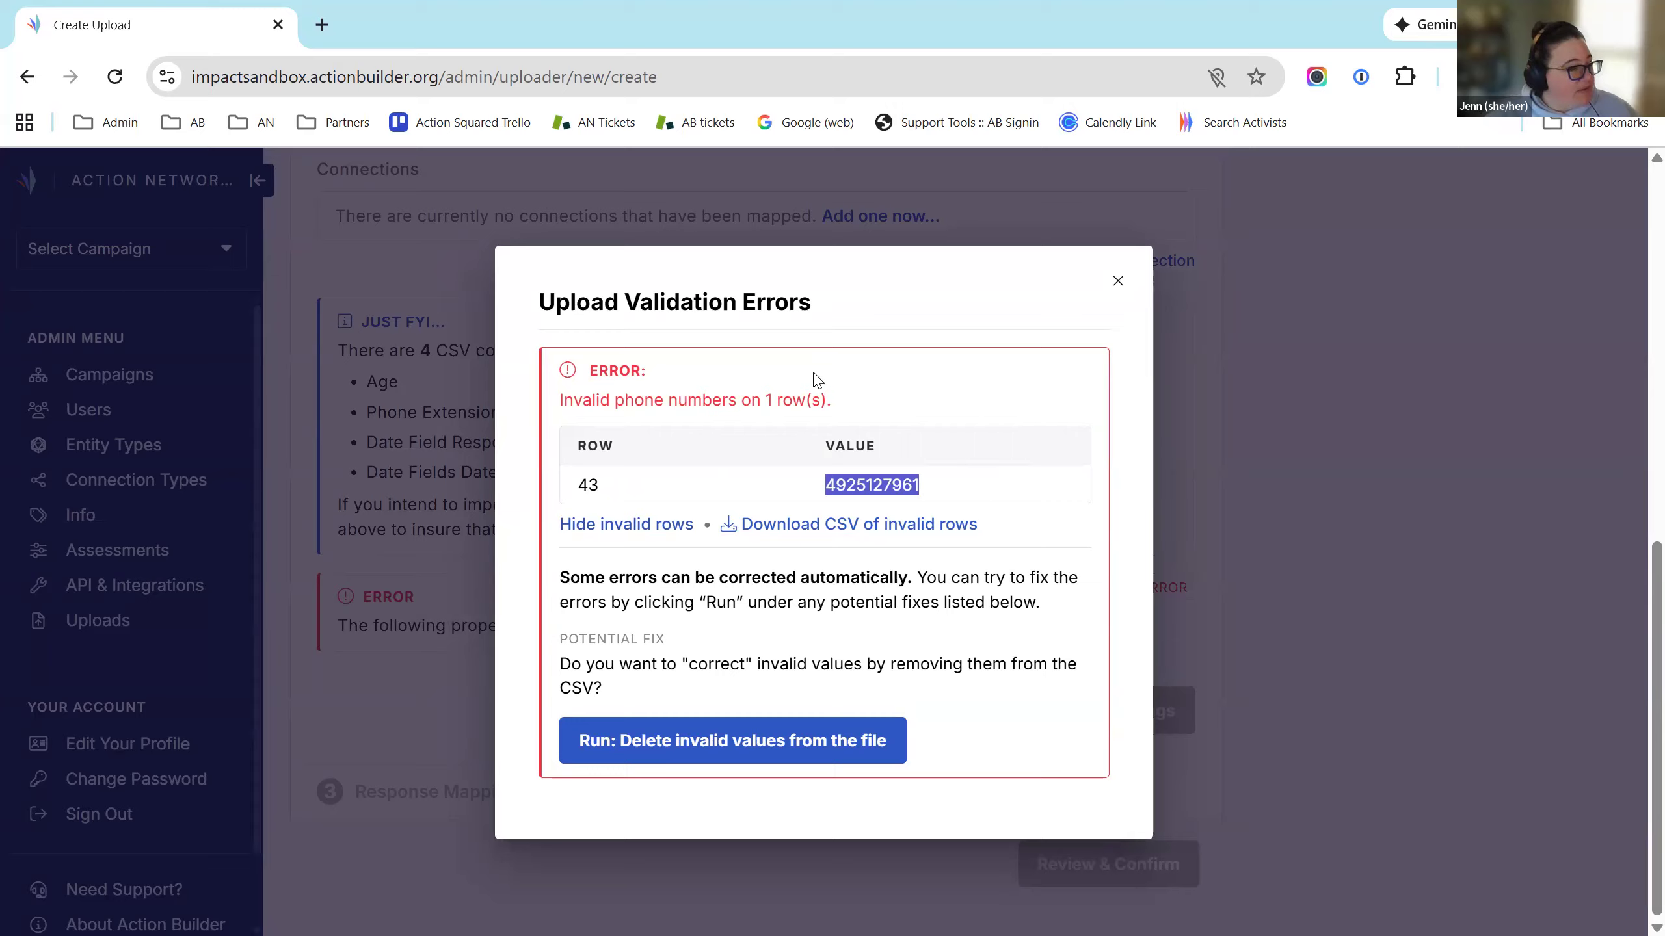
click(853, 496)
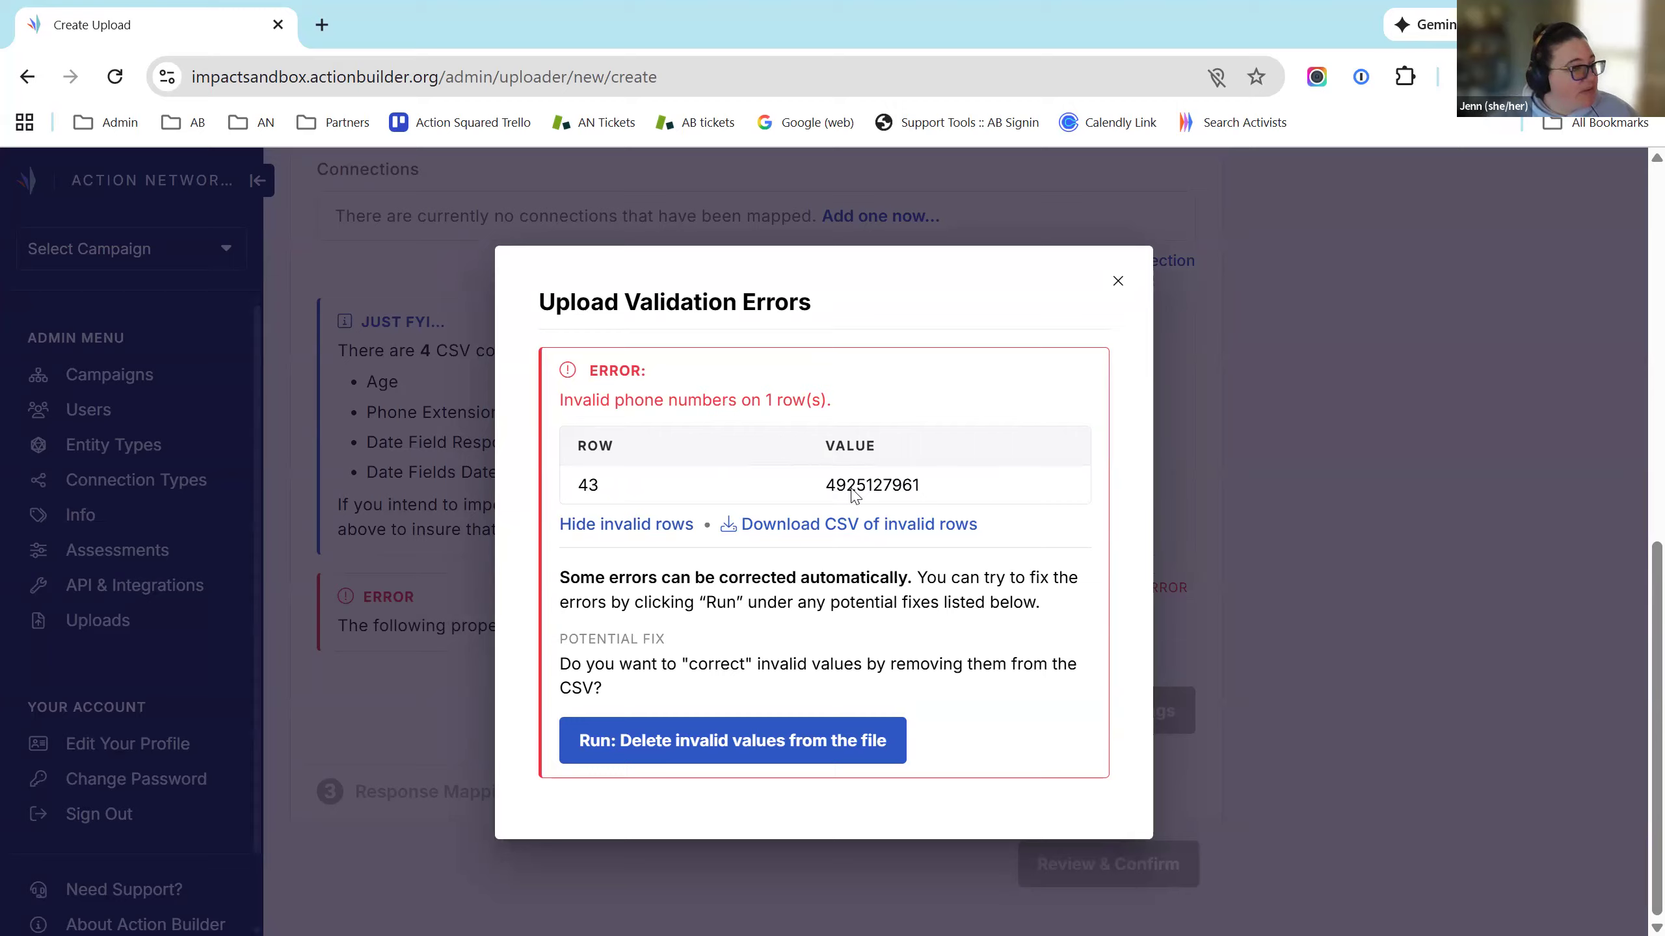
drag(862, 486, 885, 491)
click(934, 496)
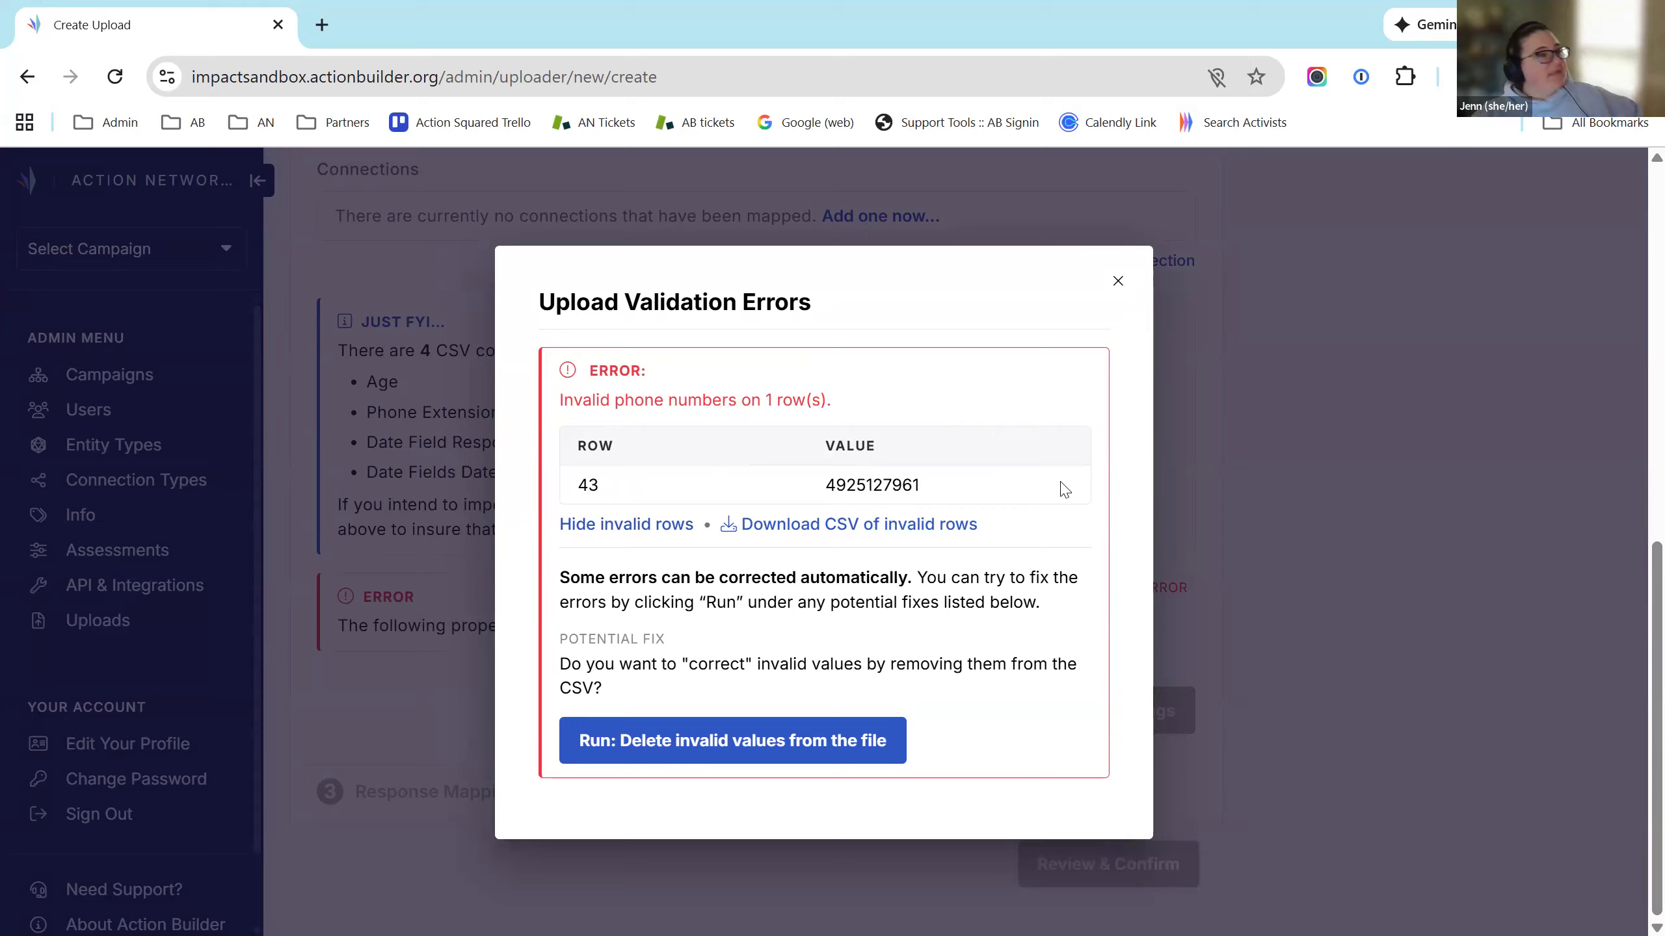
click(942, 528)
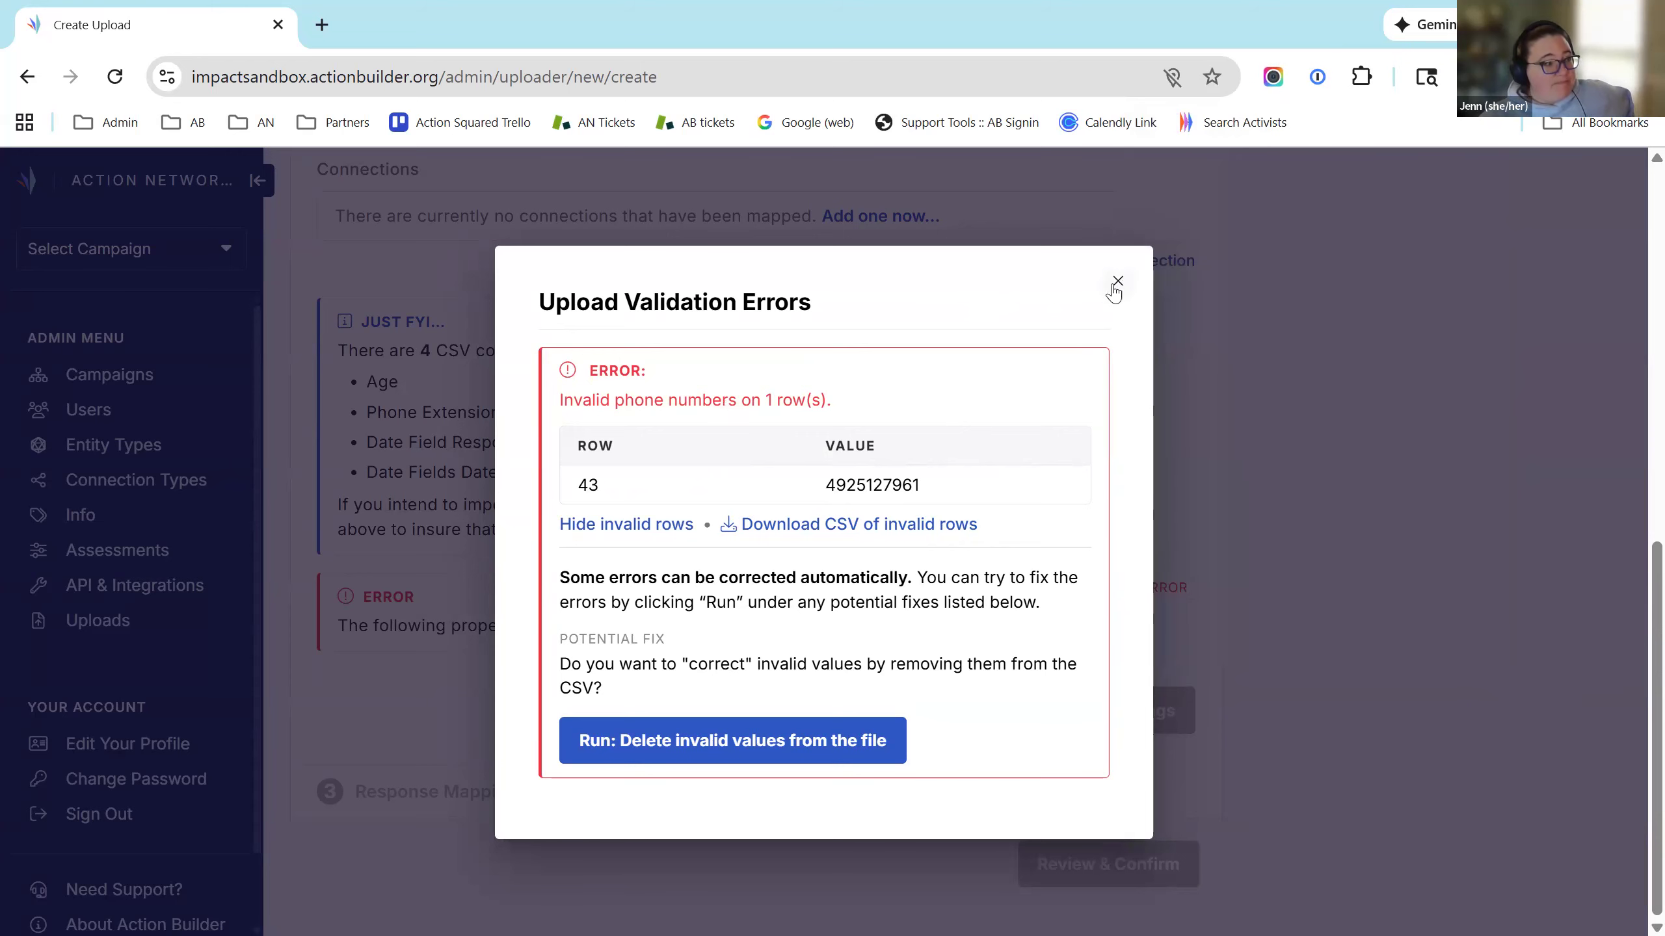
click(814, 754)
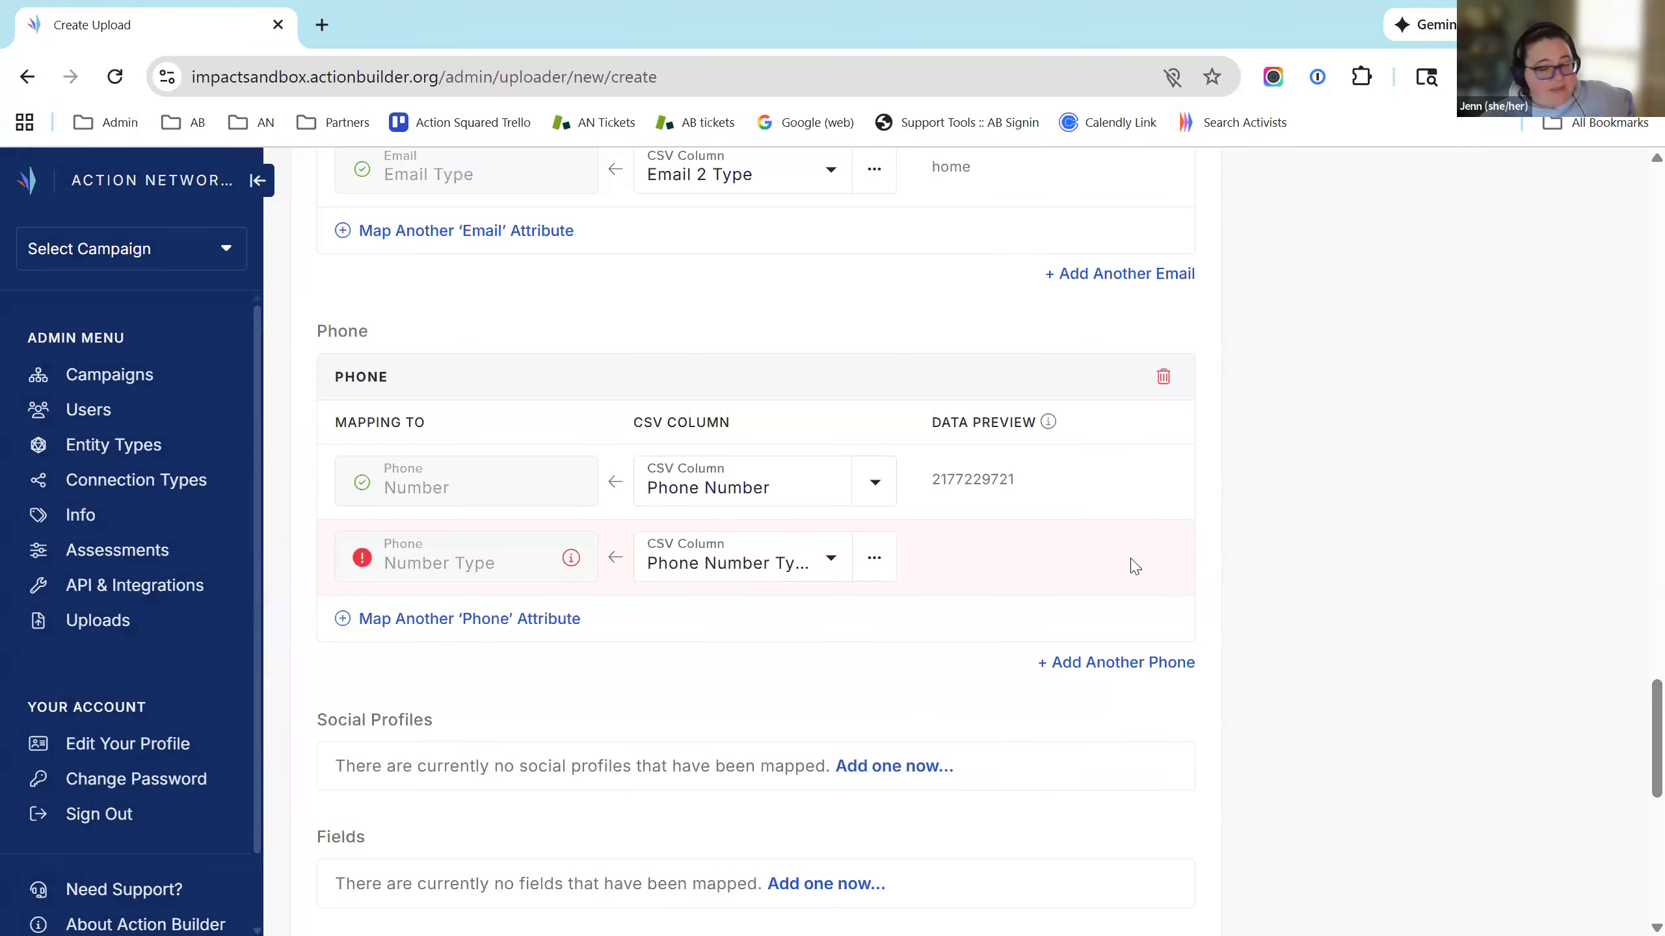
Step: Check the phone Number Type error and switch its data source from the CSV column to the static value Mobile
click(571, 559)
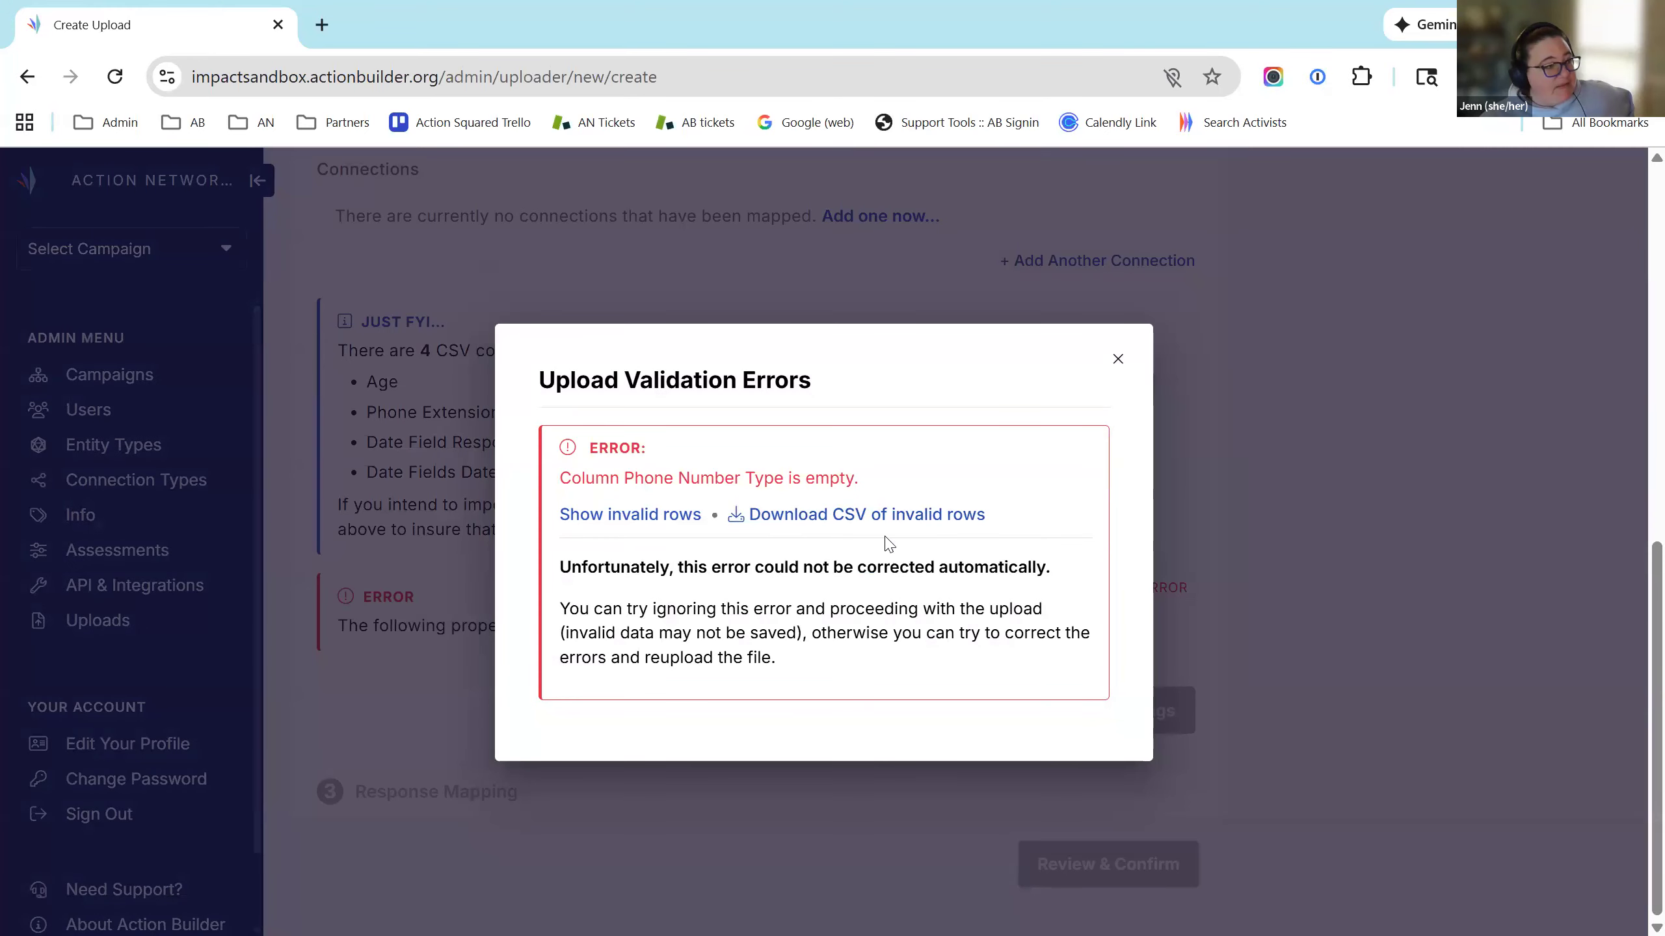
click(1117, 359)
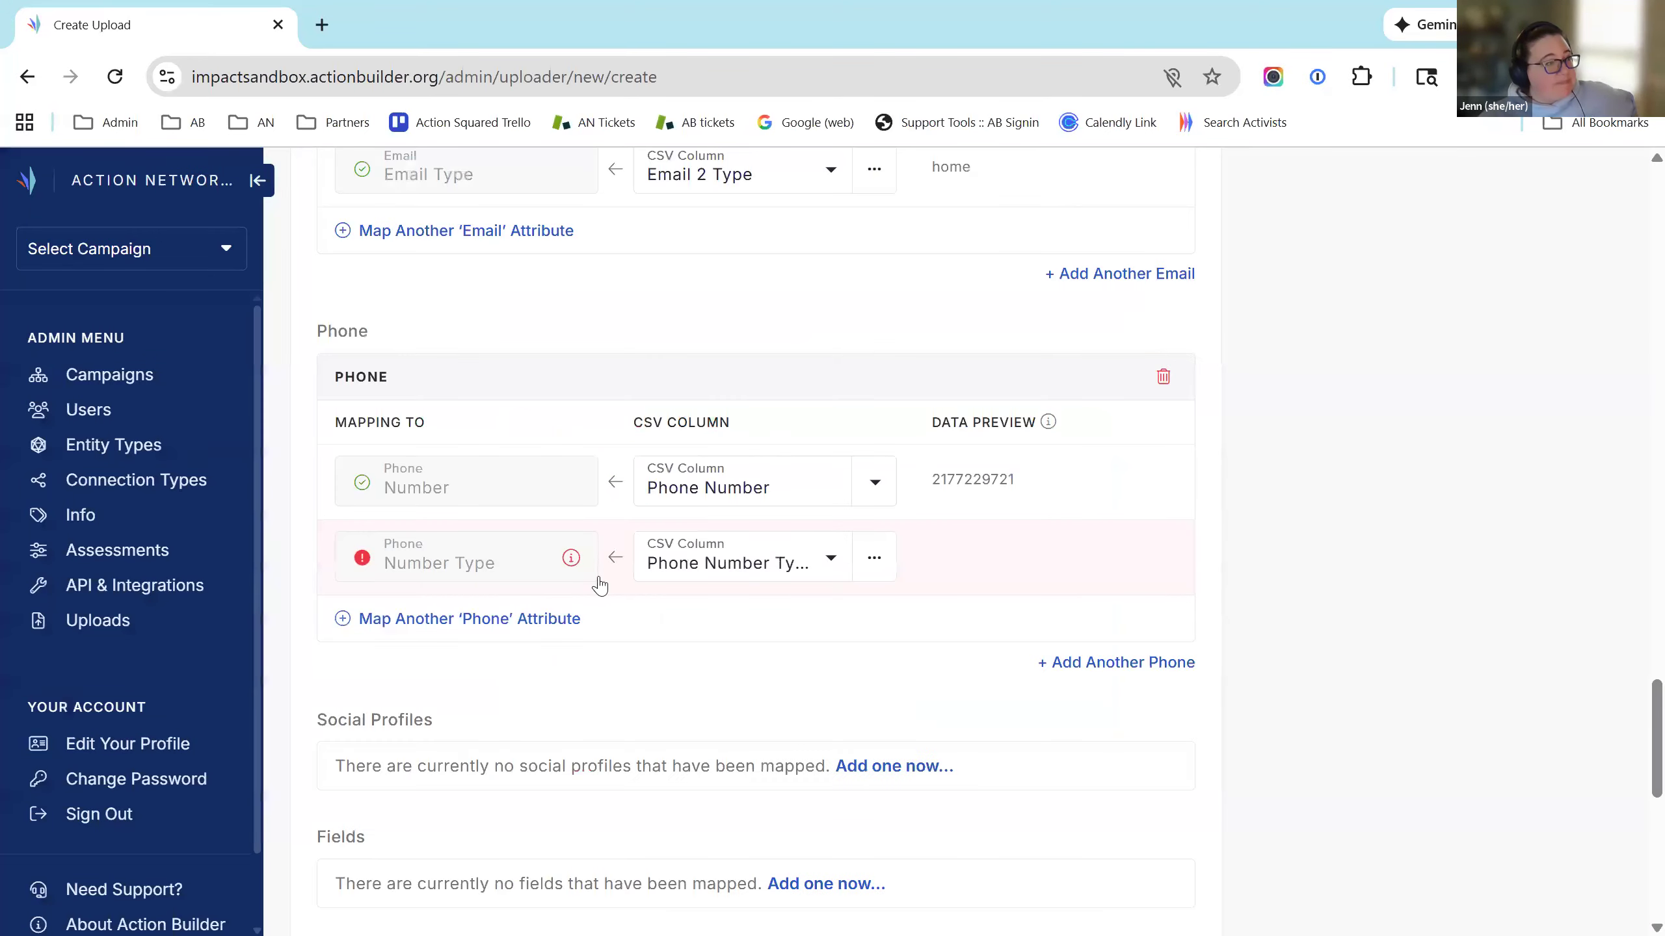
click(789, 563)
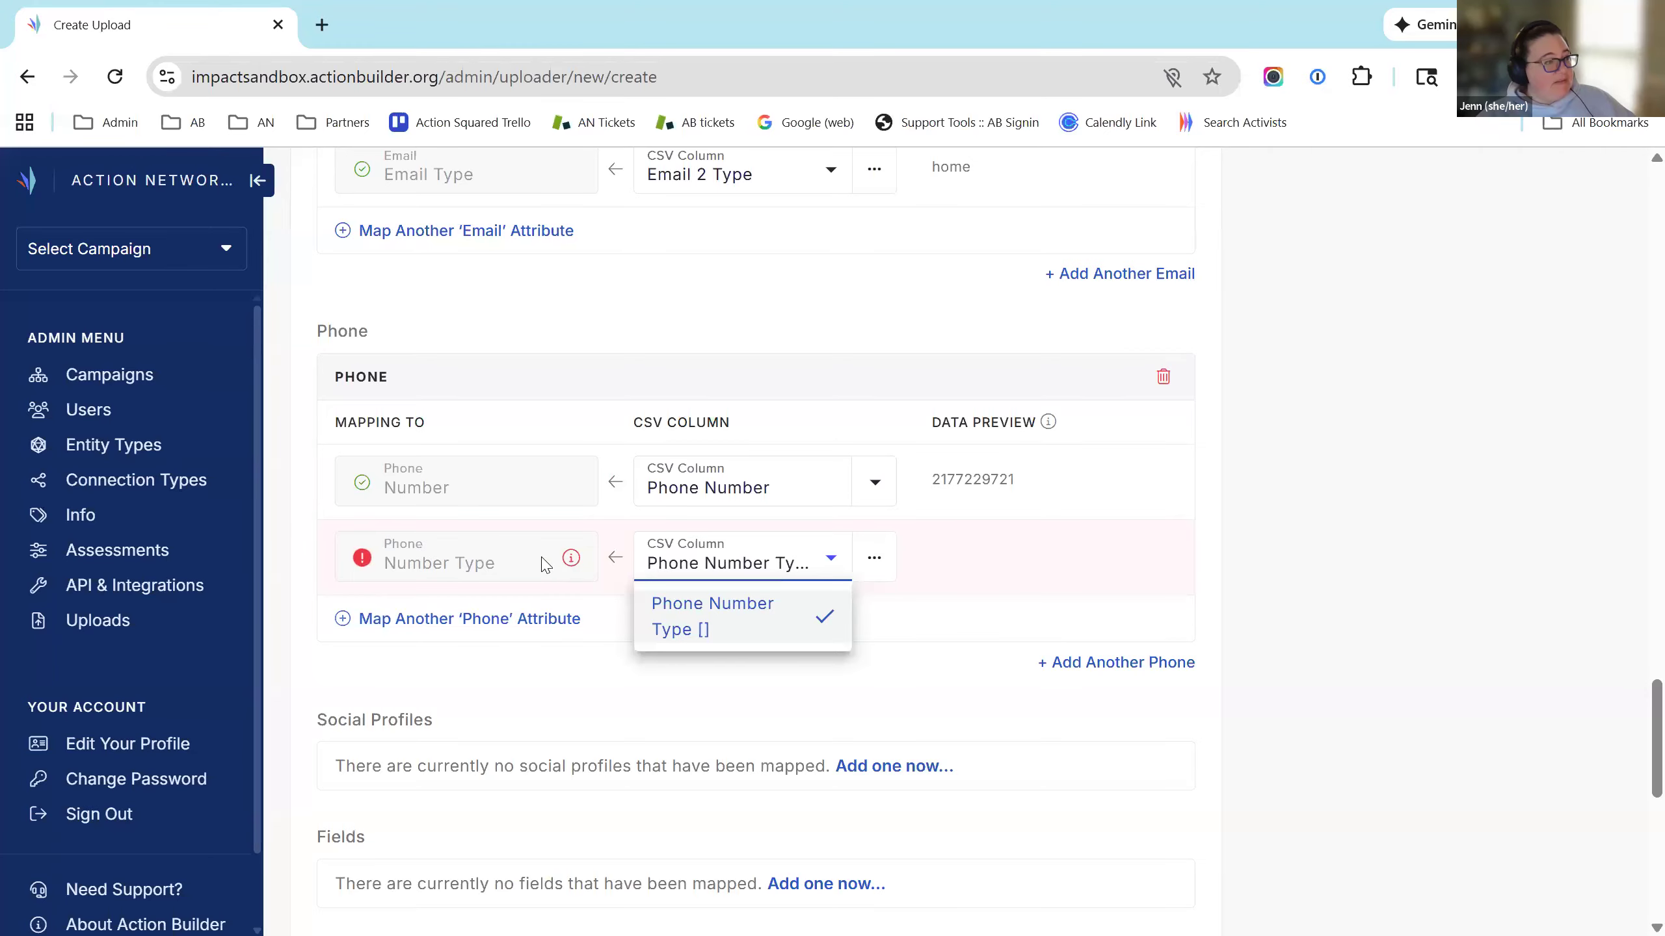
click(884, 557)
click(876, 559)
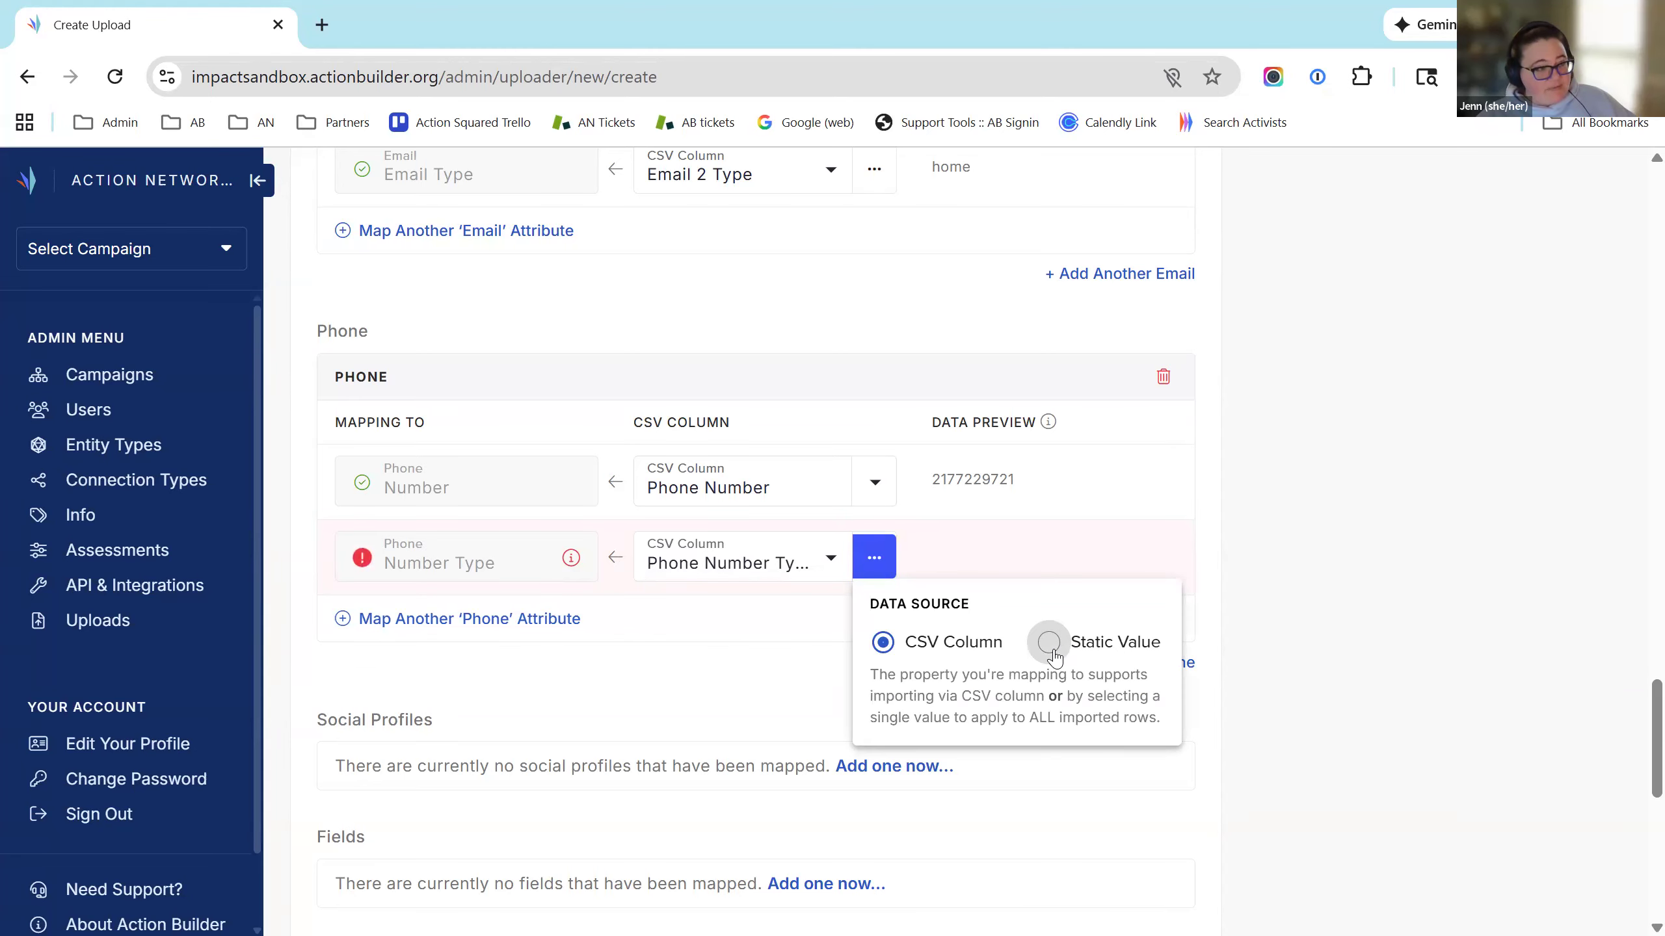
scroll(1053, 655, up, 2)
click(1045, 767)
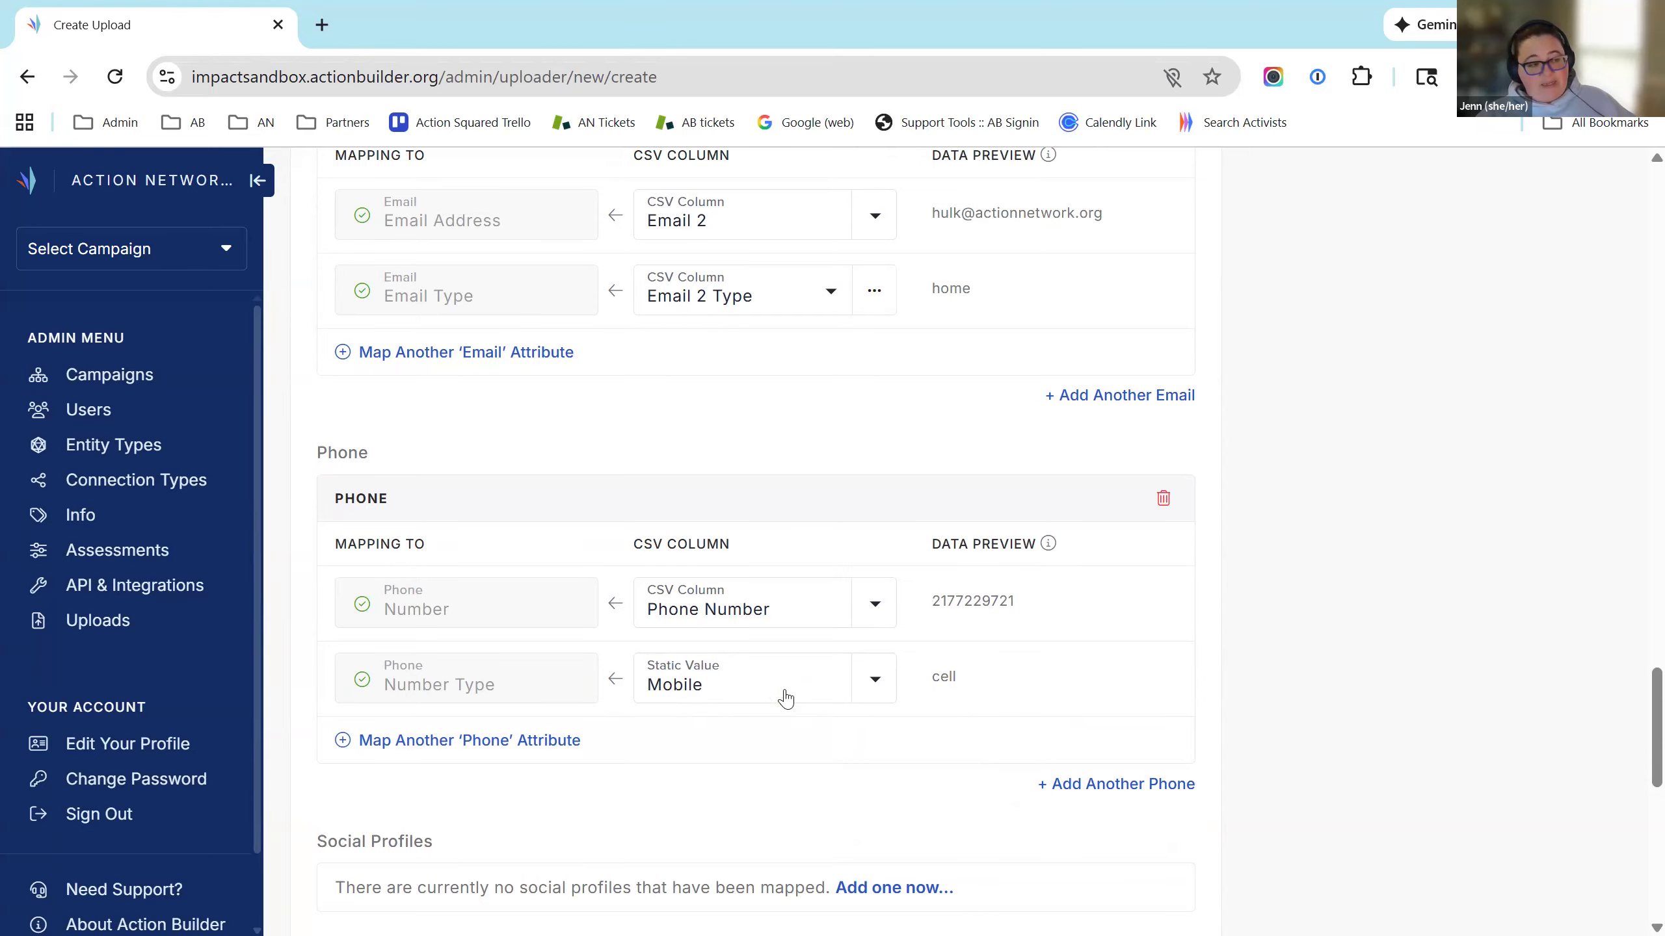
Step: Review the unmapped CSV columns and add a field mapping for Action Builder Data Training
scroll(1293, 602, down, 5)
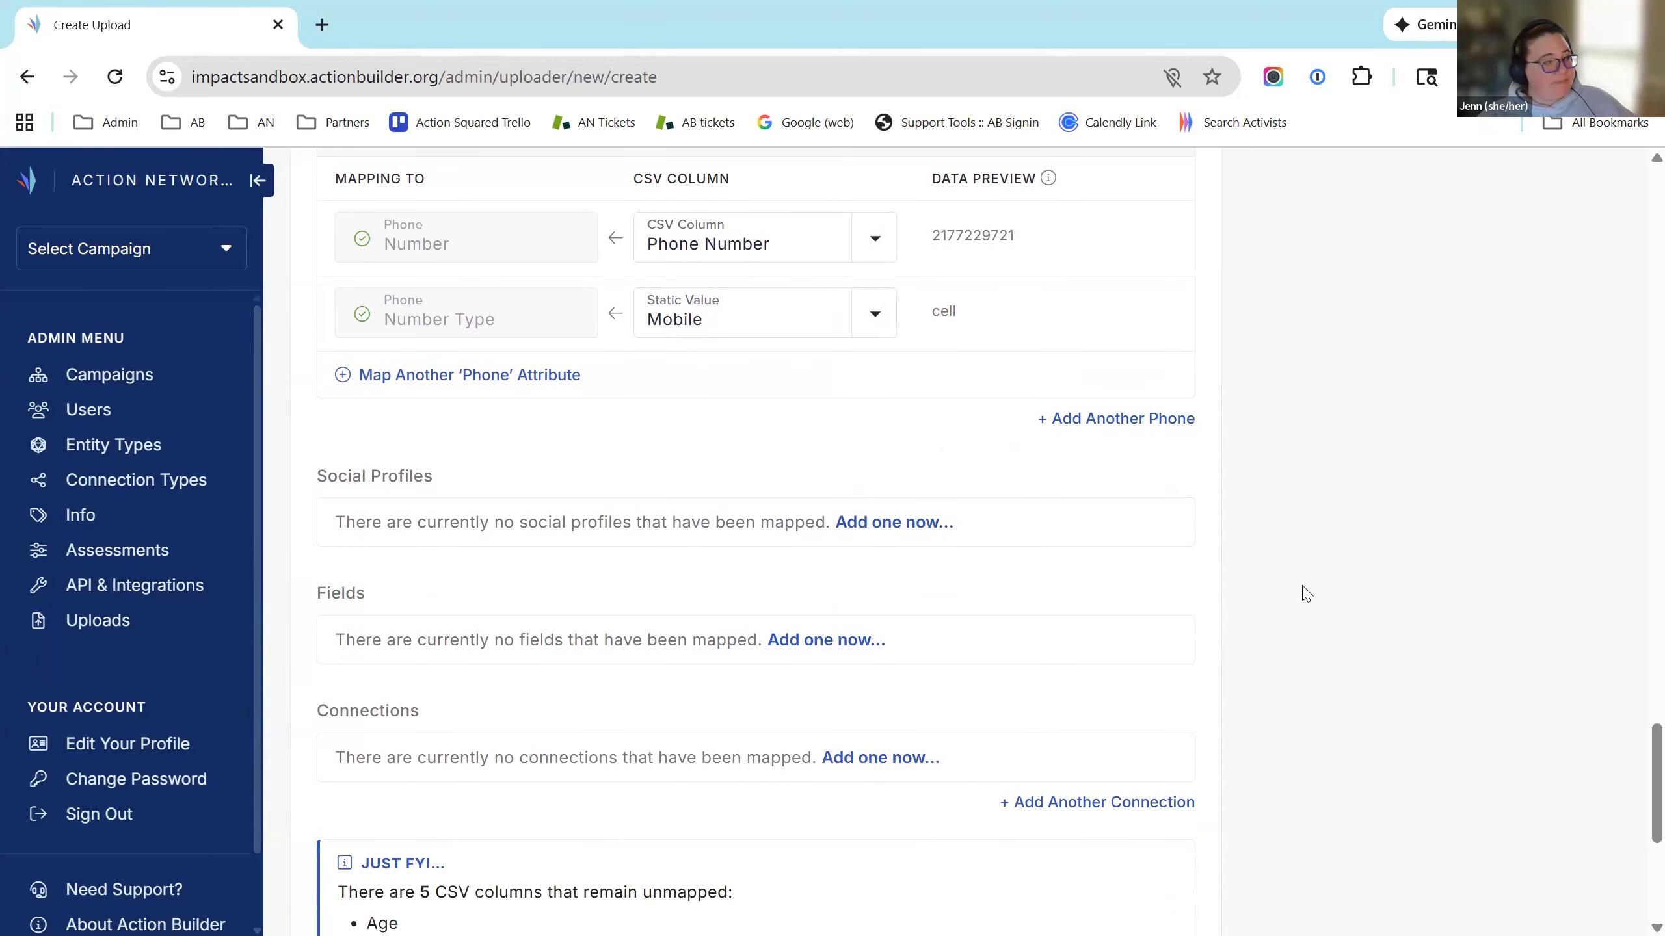
scroll(1307, 594, down, 2)
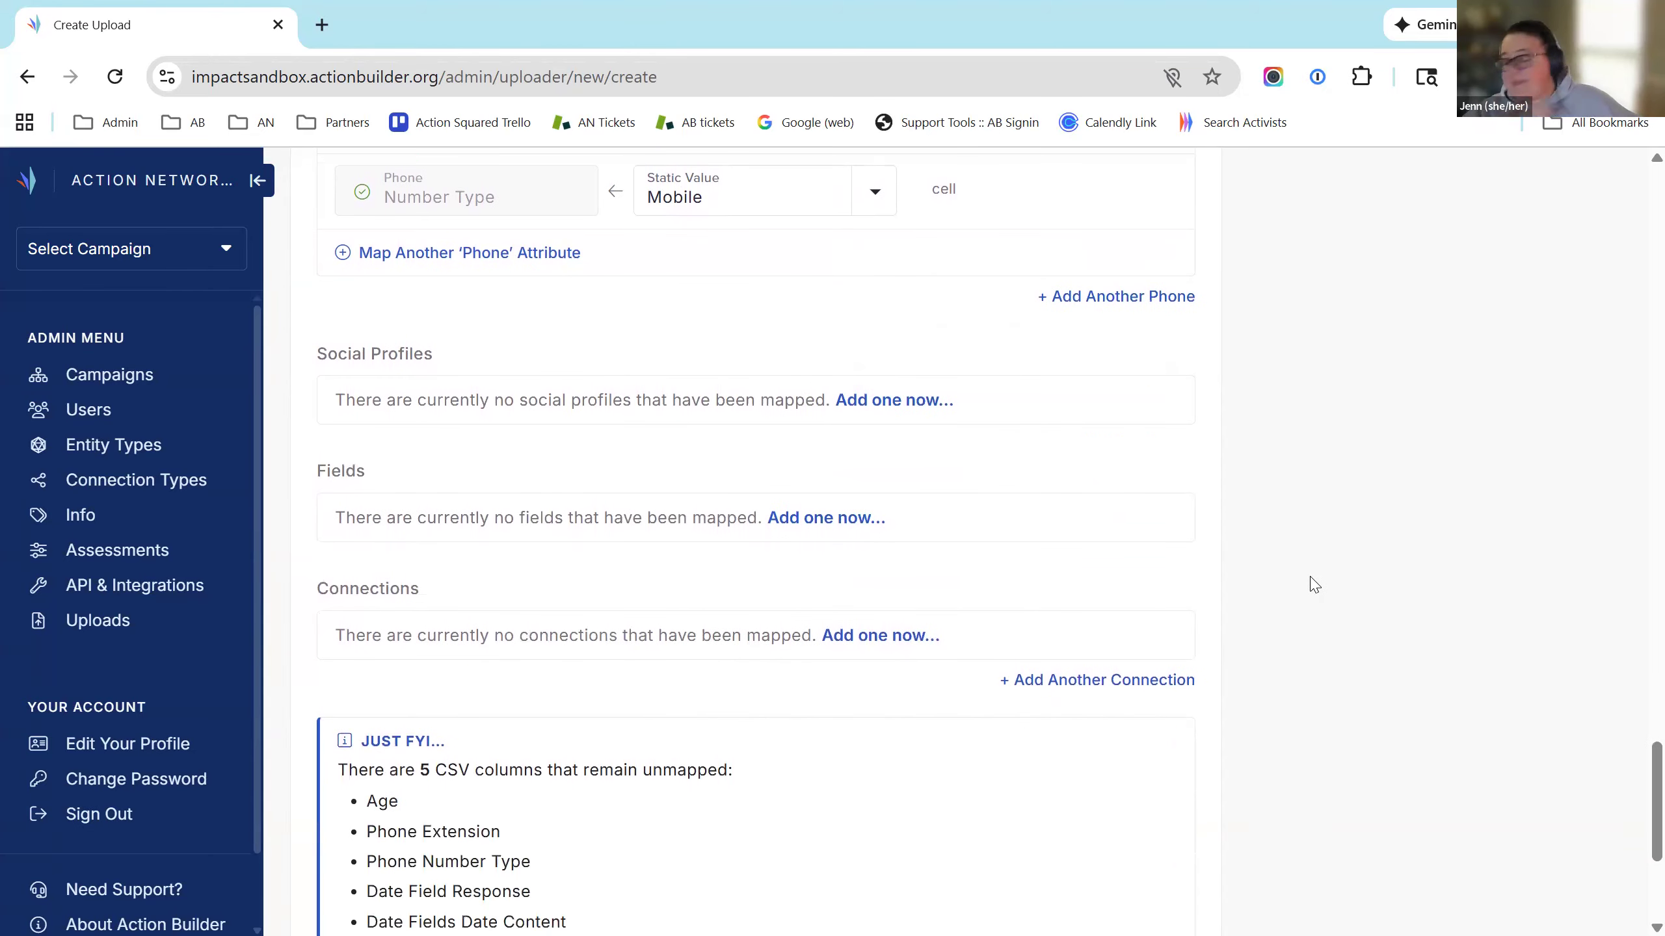
scroll(1020, 604, down, 5)
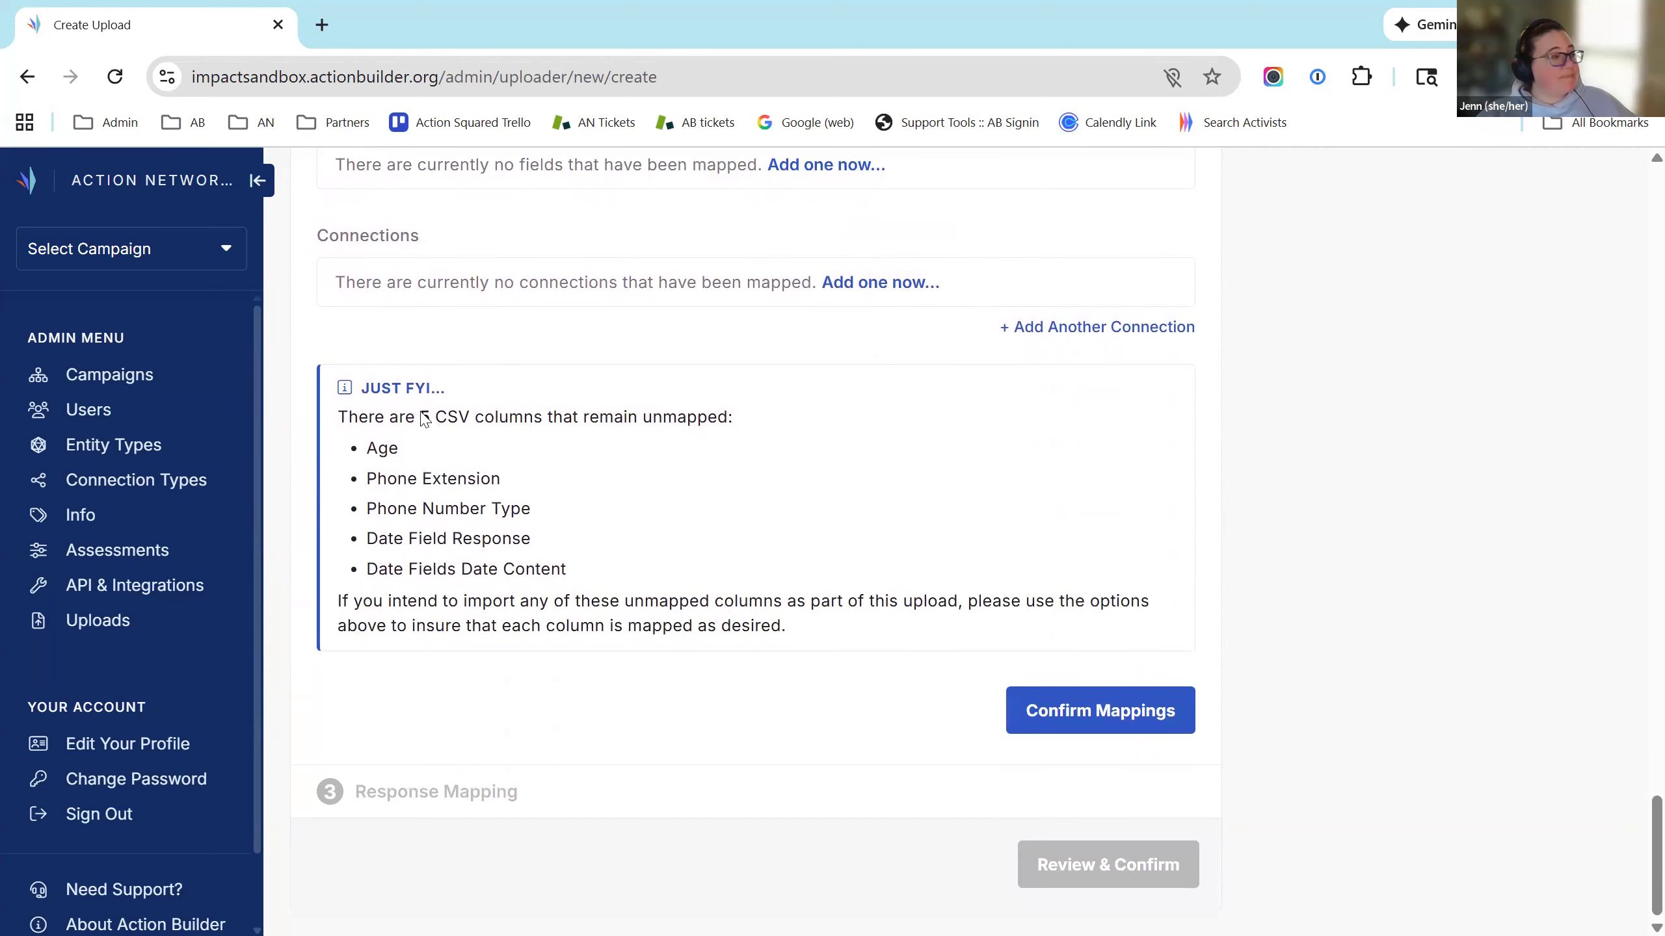
scroll(1226, 551, up, 10)
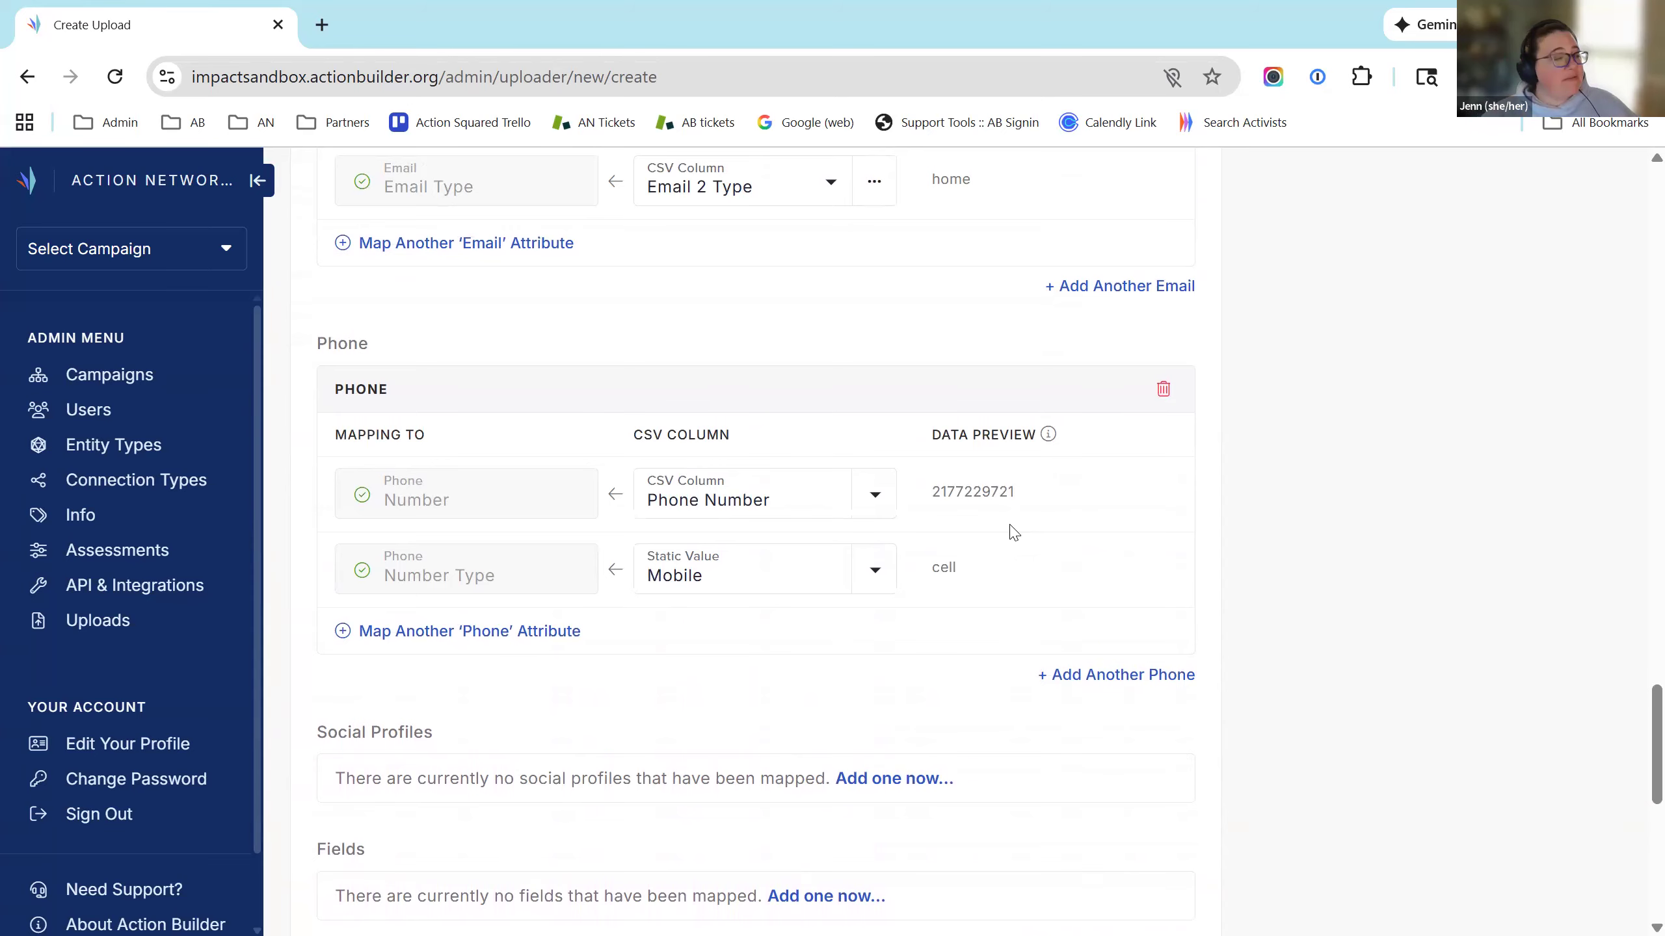
scroll(1009, 538, down, 10)
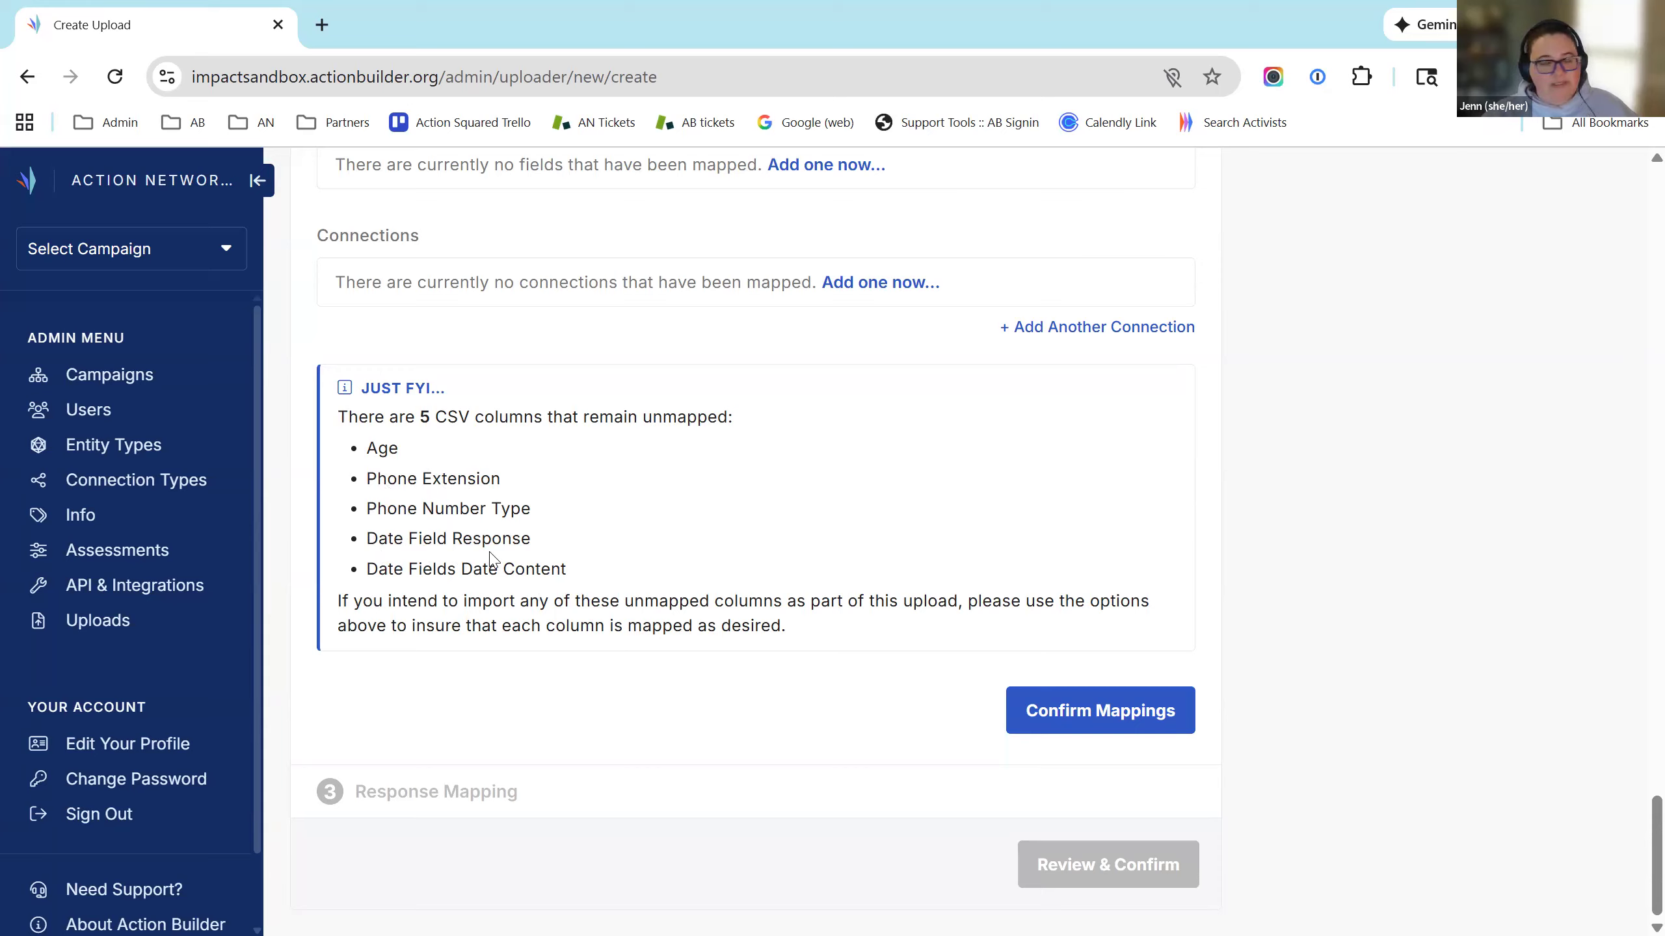
scroll(492, 560, up, 5)
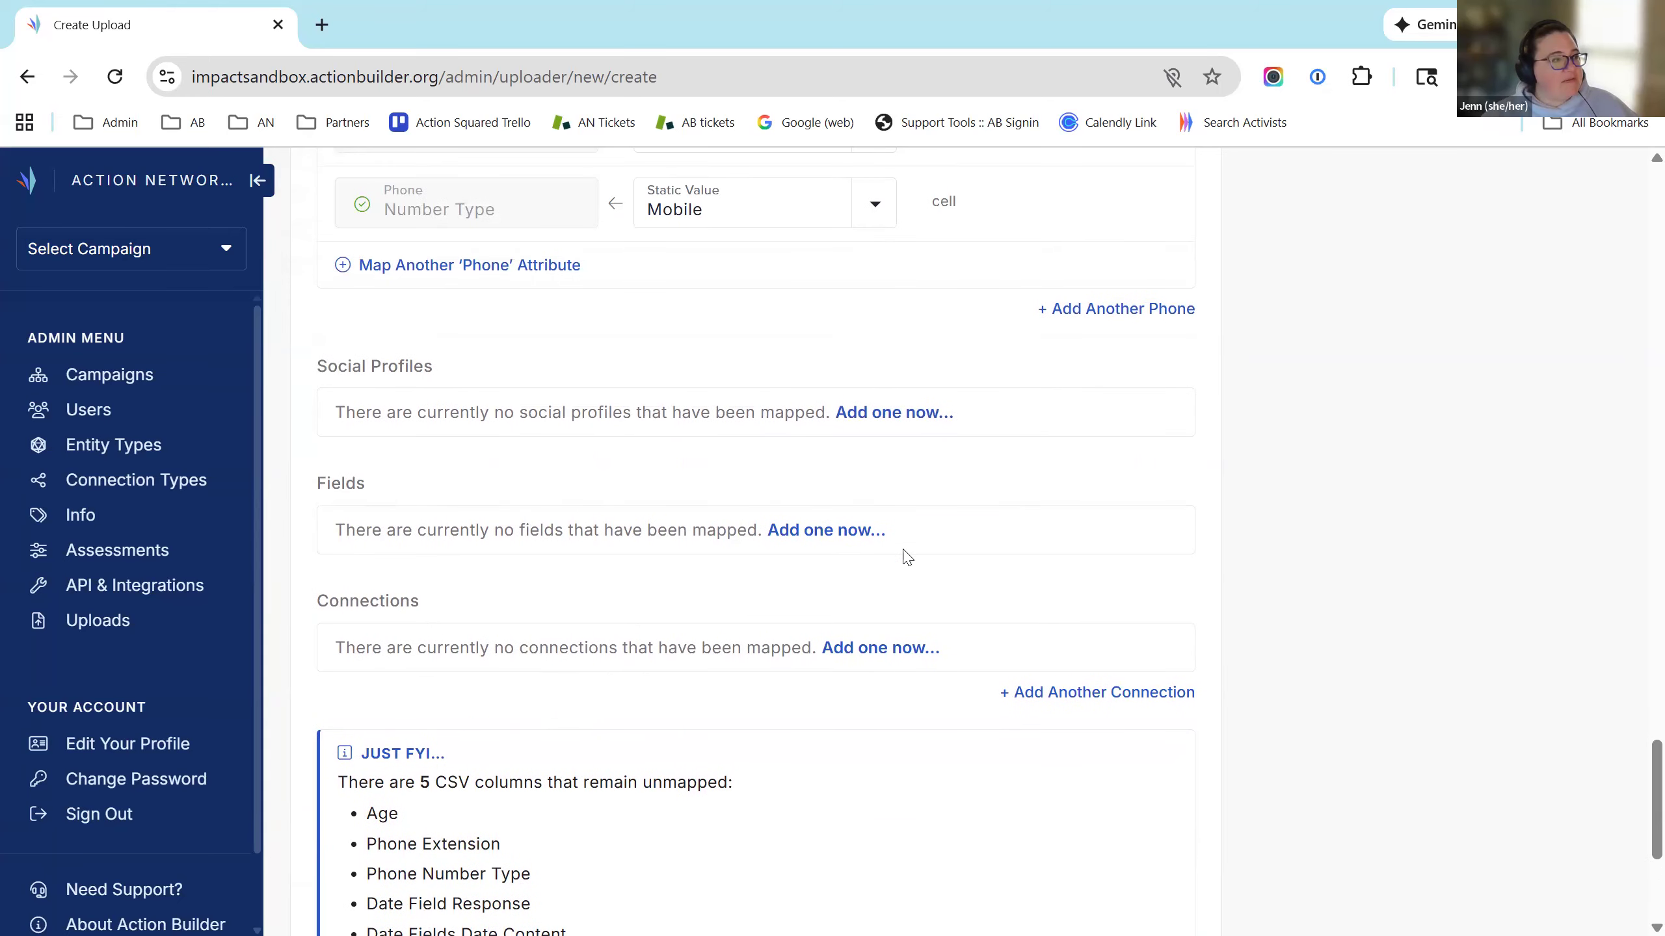
click(809, 532)
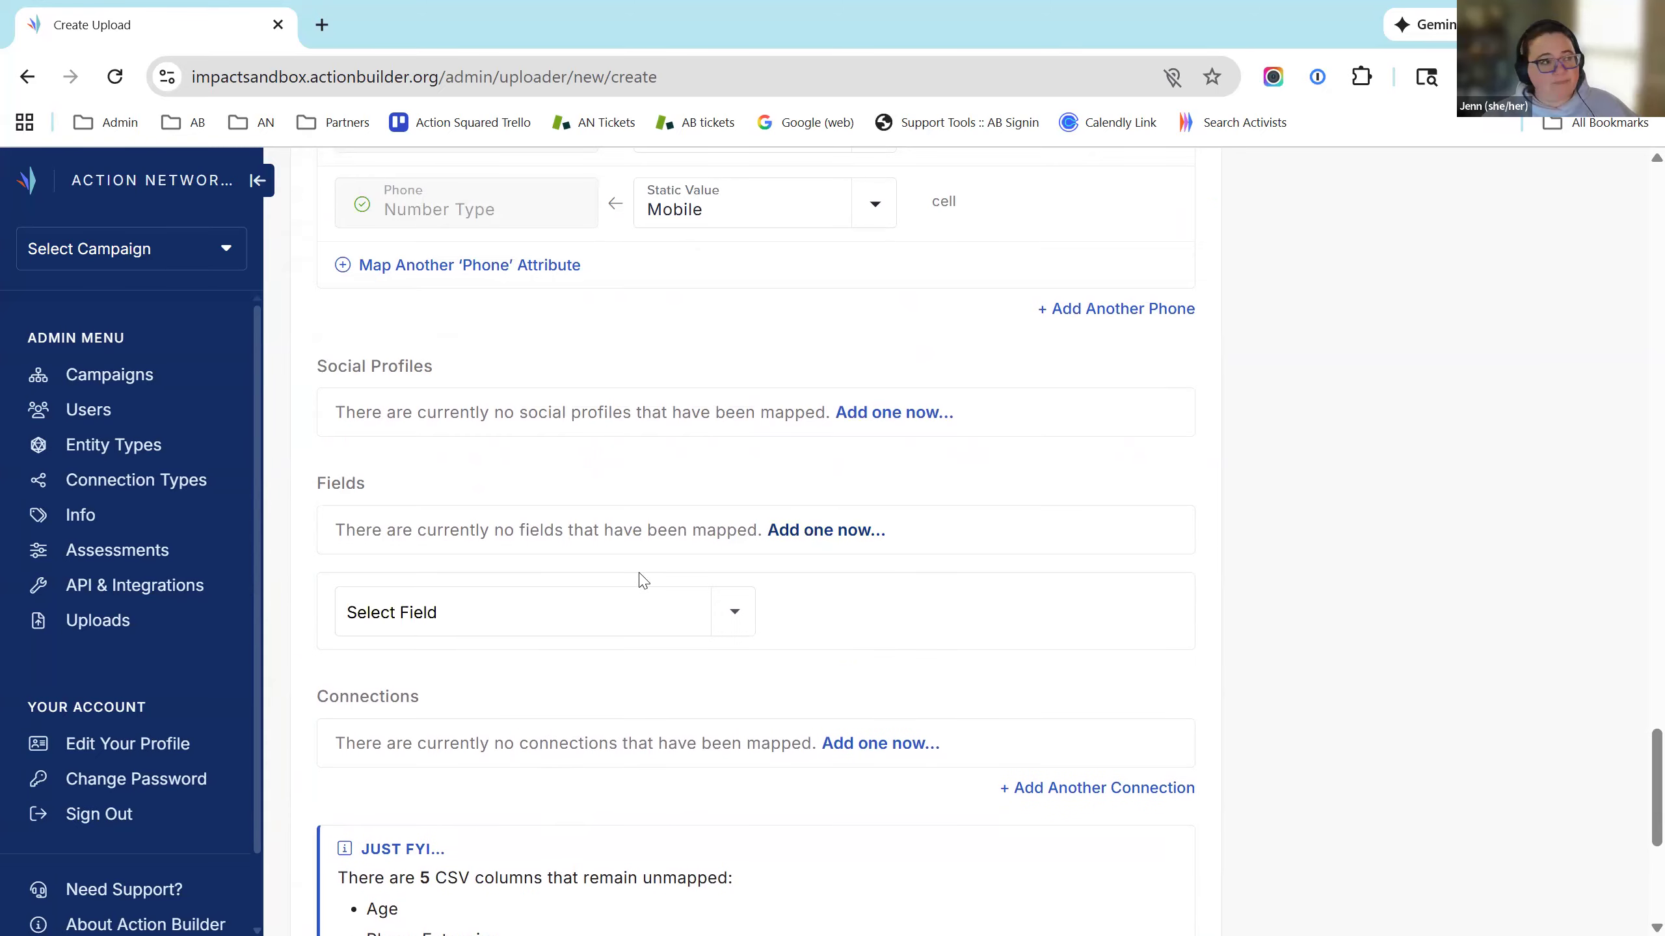
click(485, 616)
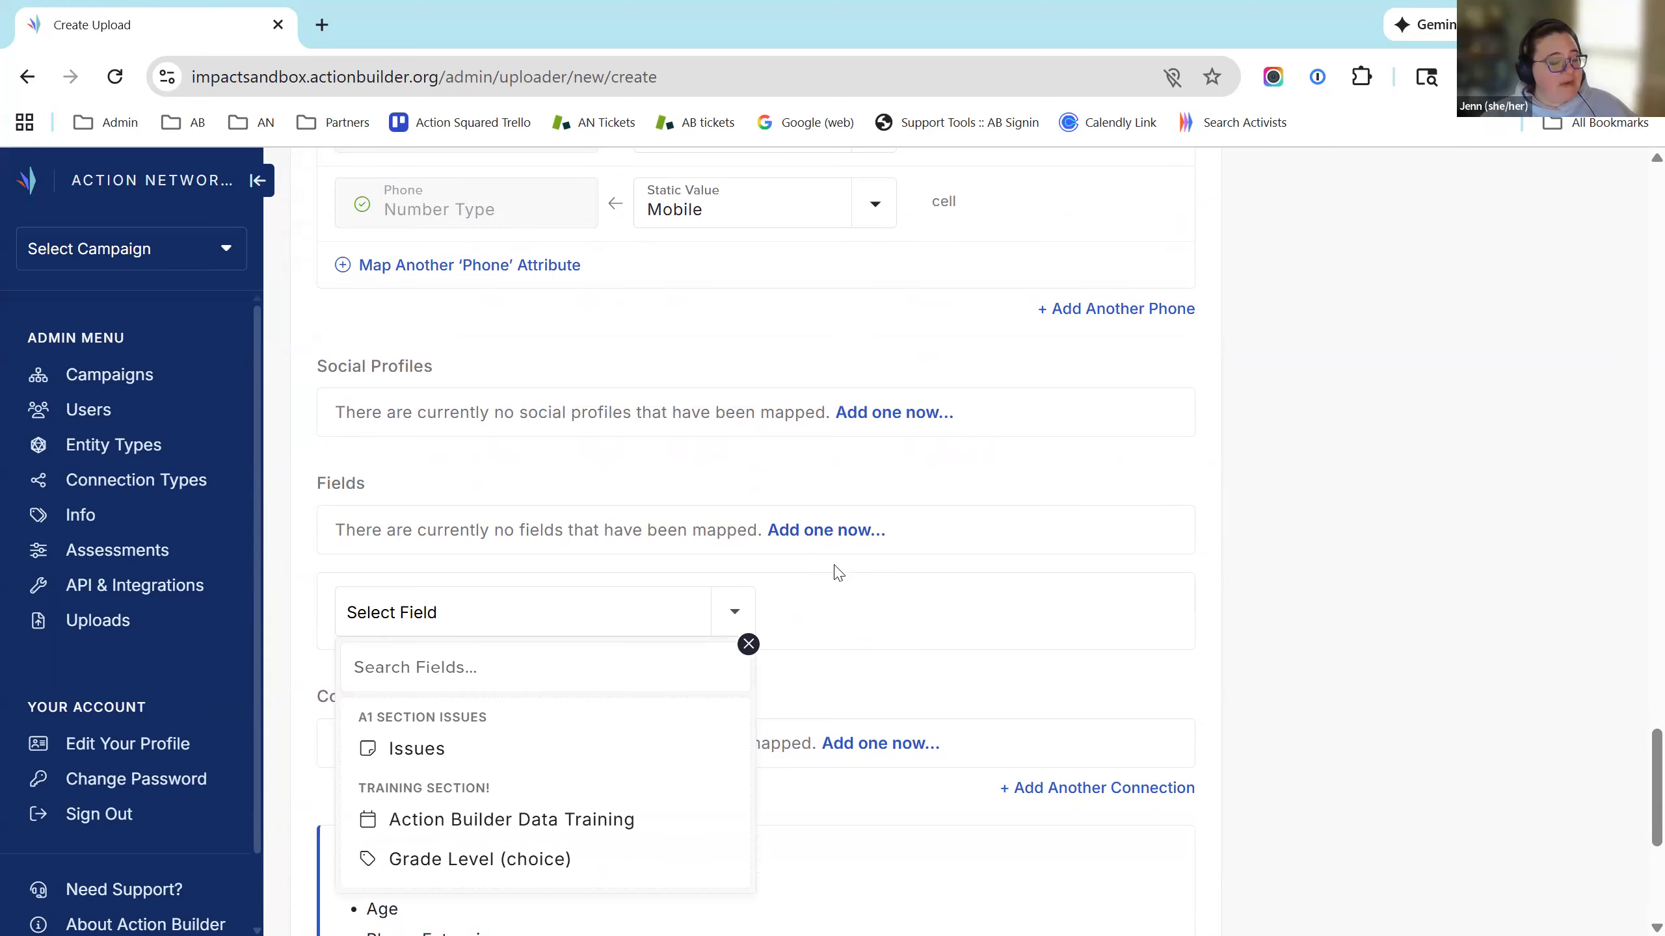
scroll(462, 548, down, 2)
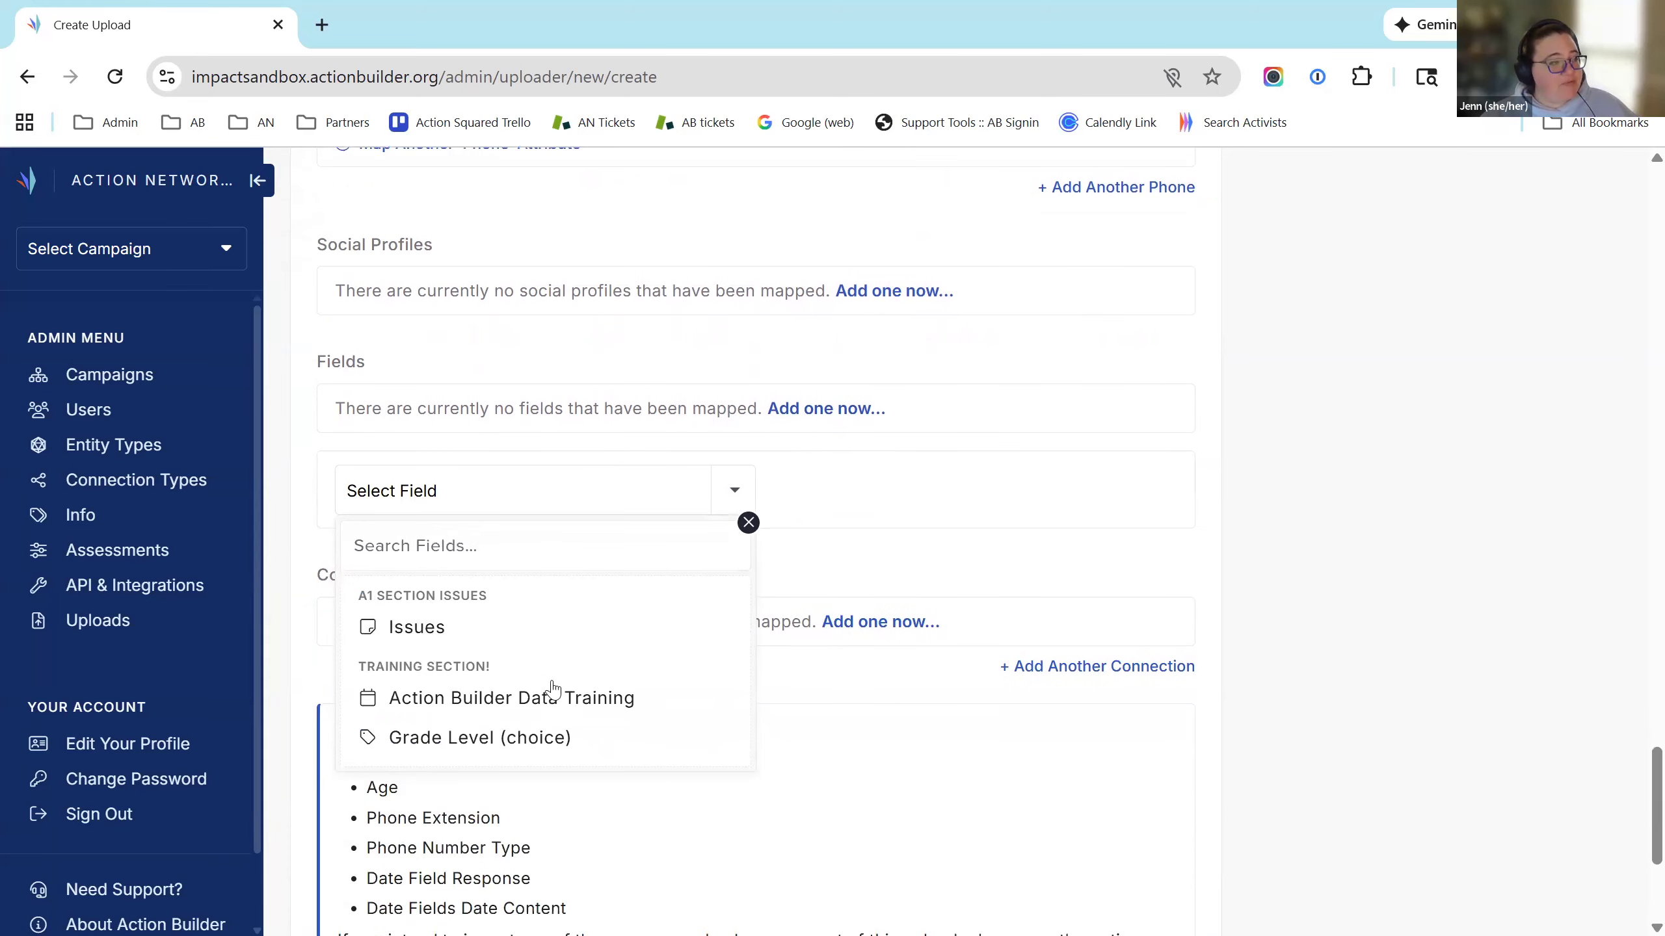
click(513, 715)
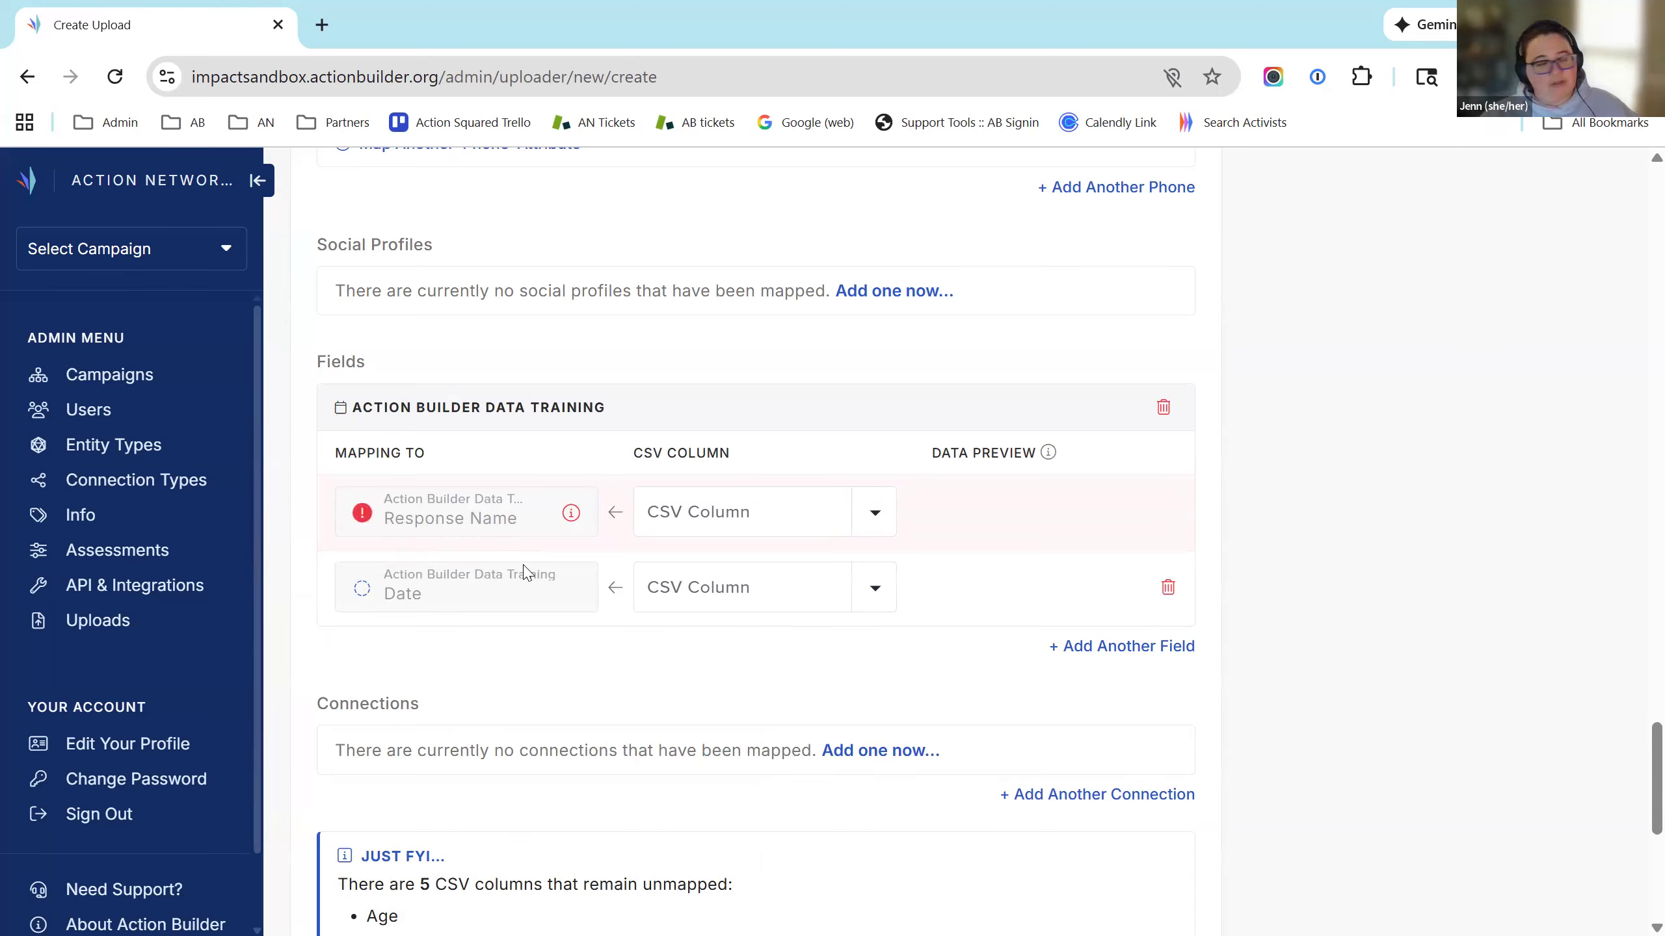
Step: Map the training field's Response Name to Date Field Response and its Date to Date Fields Date Content
click(819, 519)
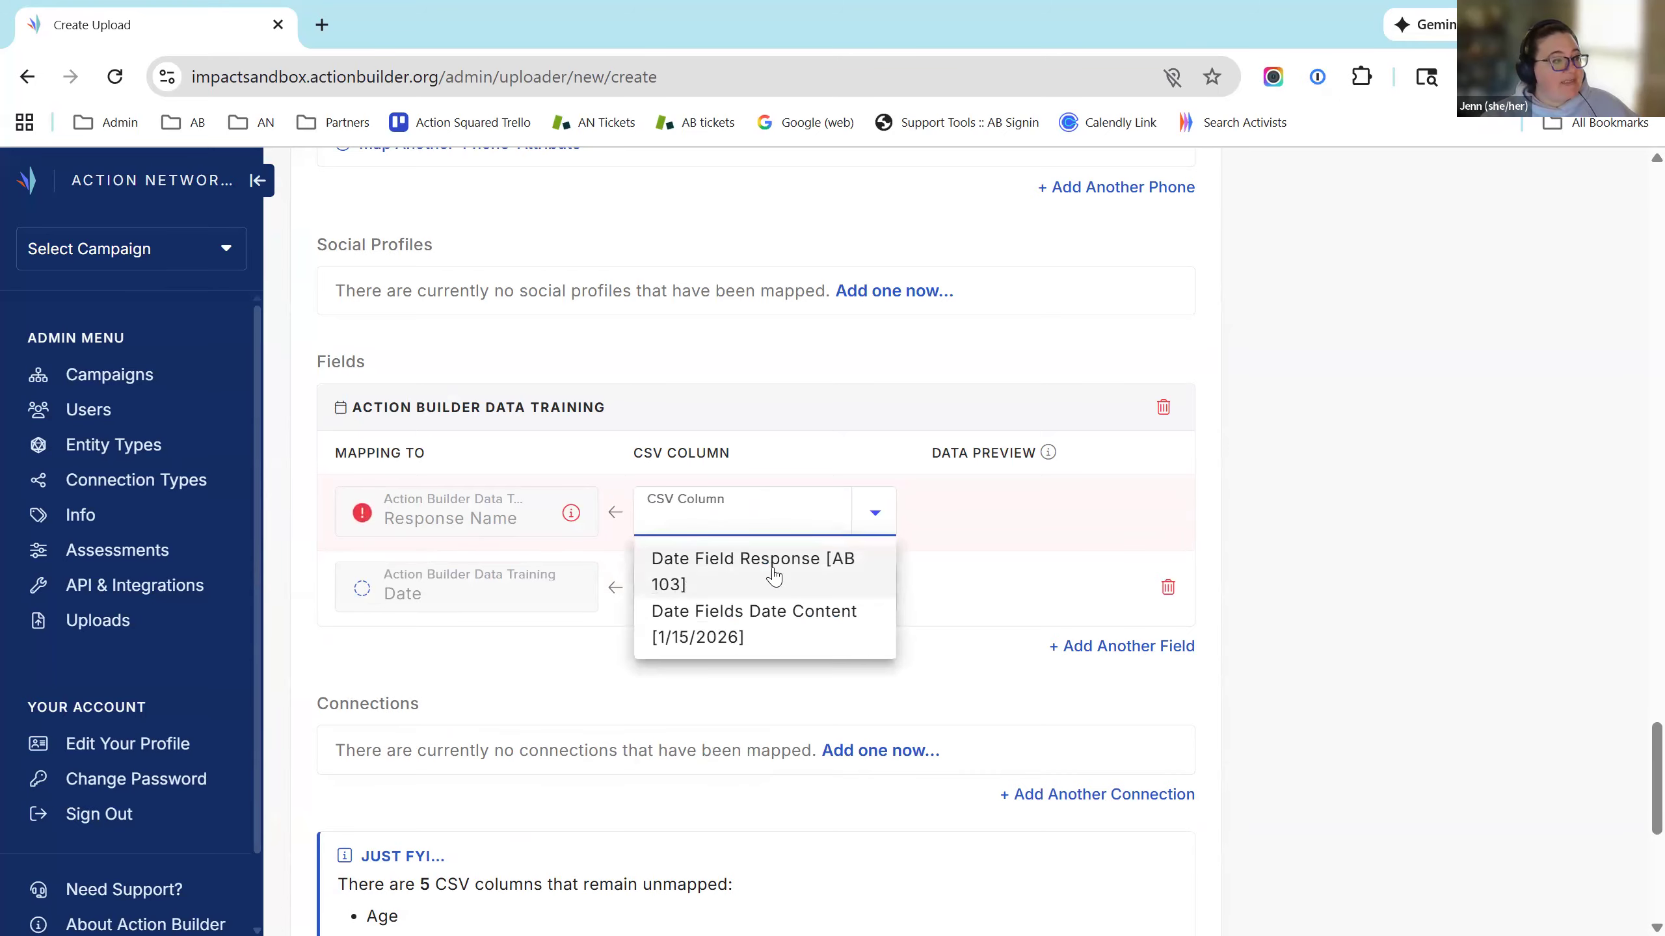
click(767, 571)
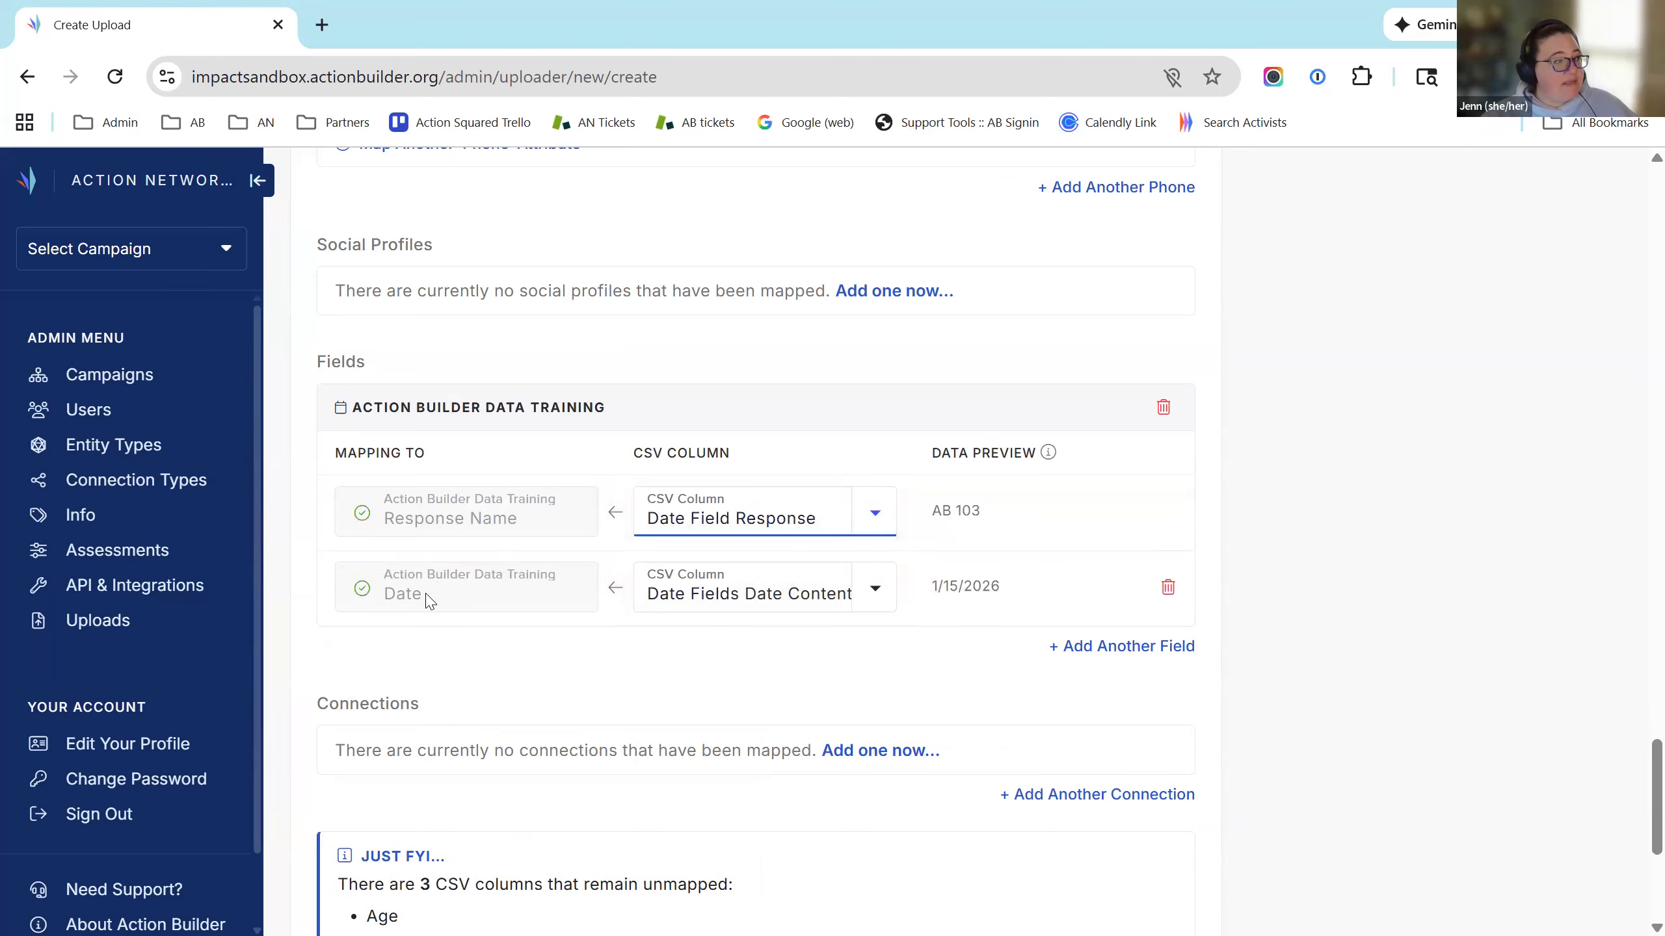
click(866, 594)
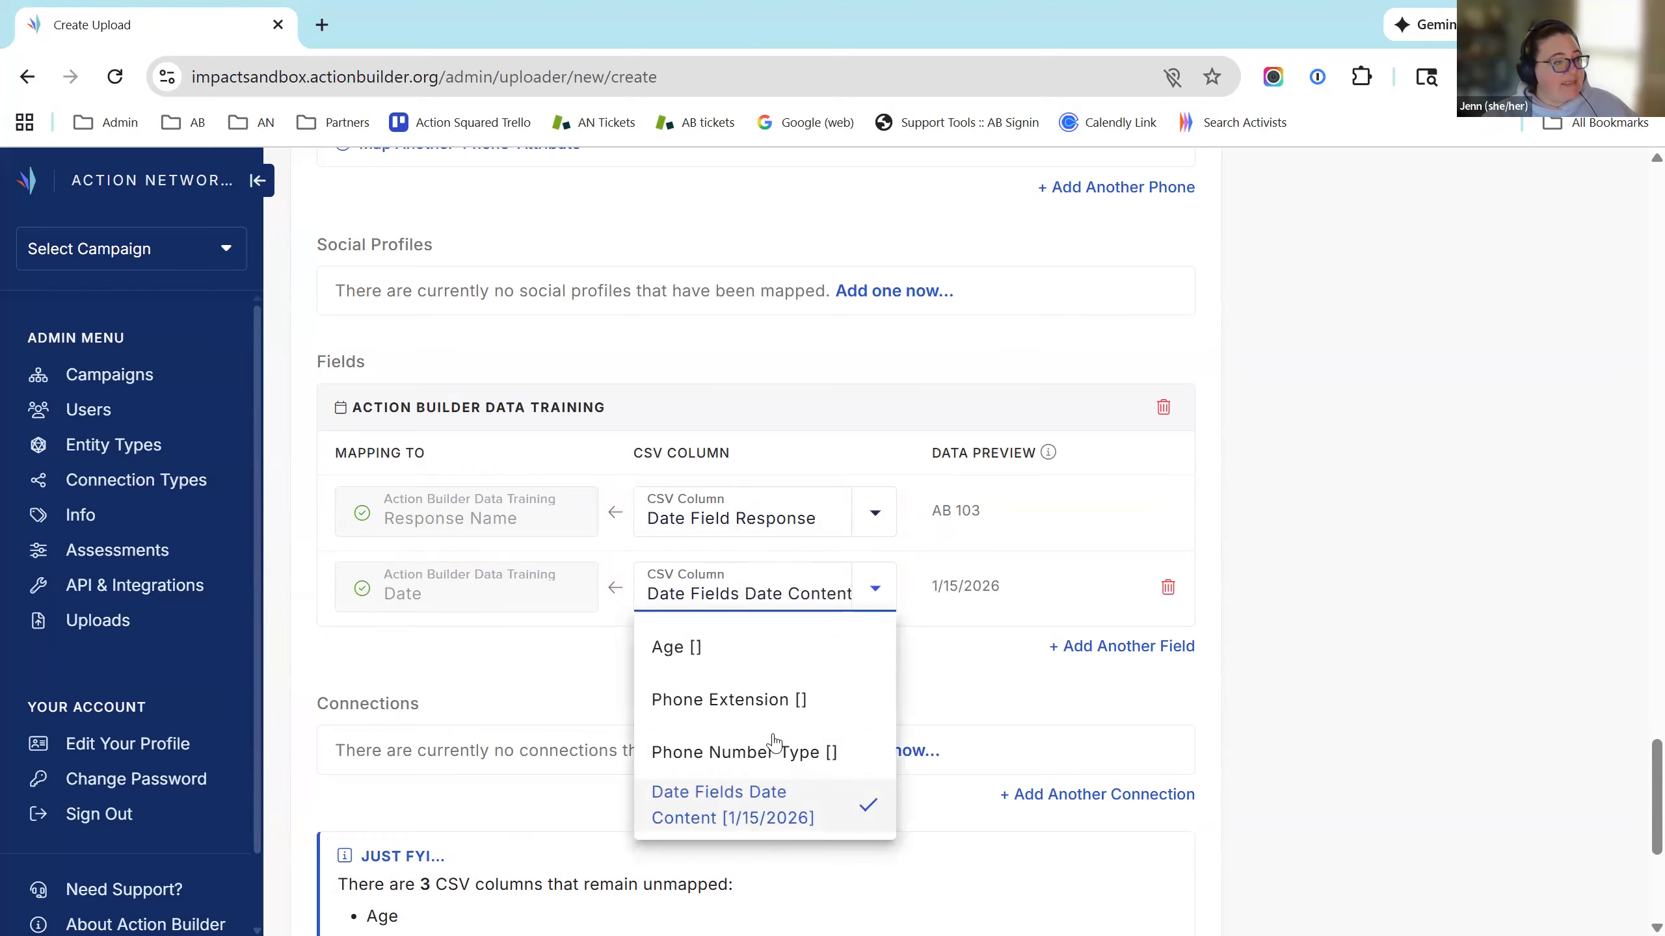
click(772, 823)
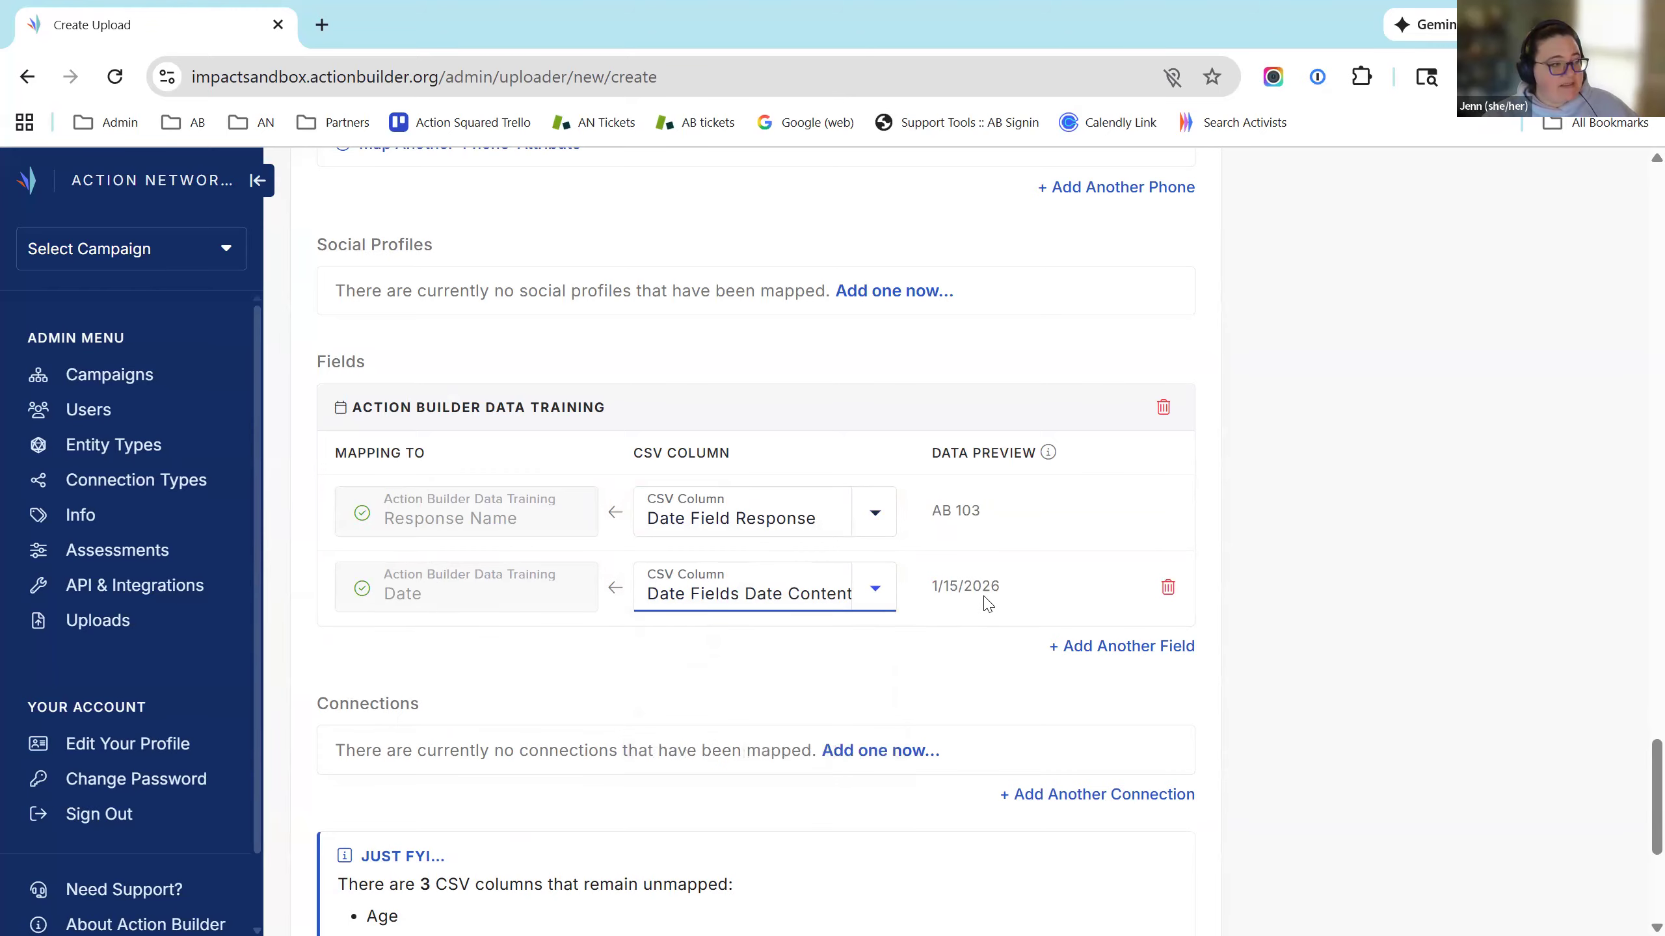
click(1060, 584)
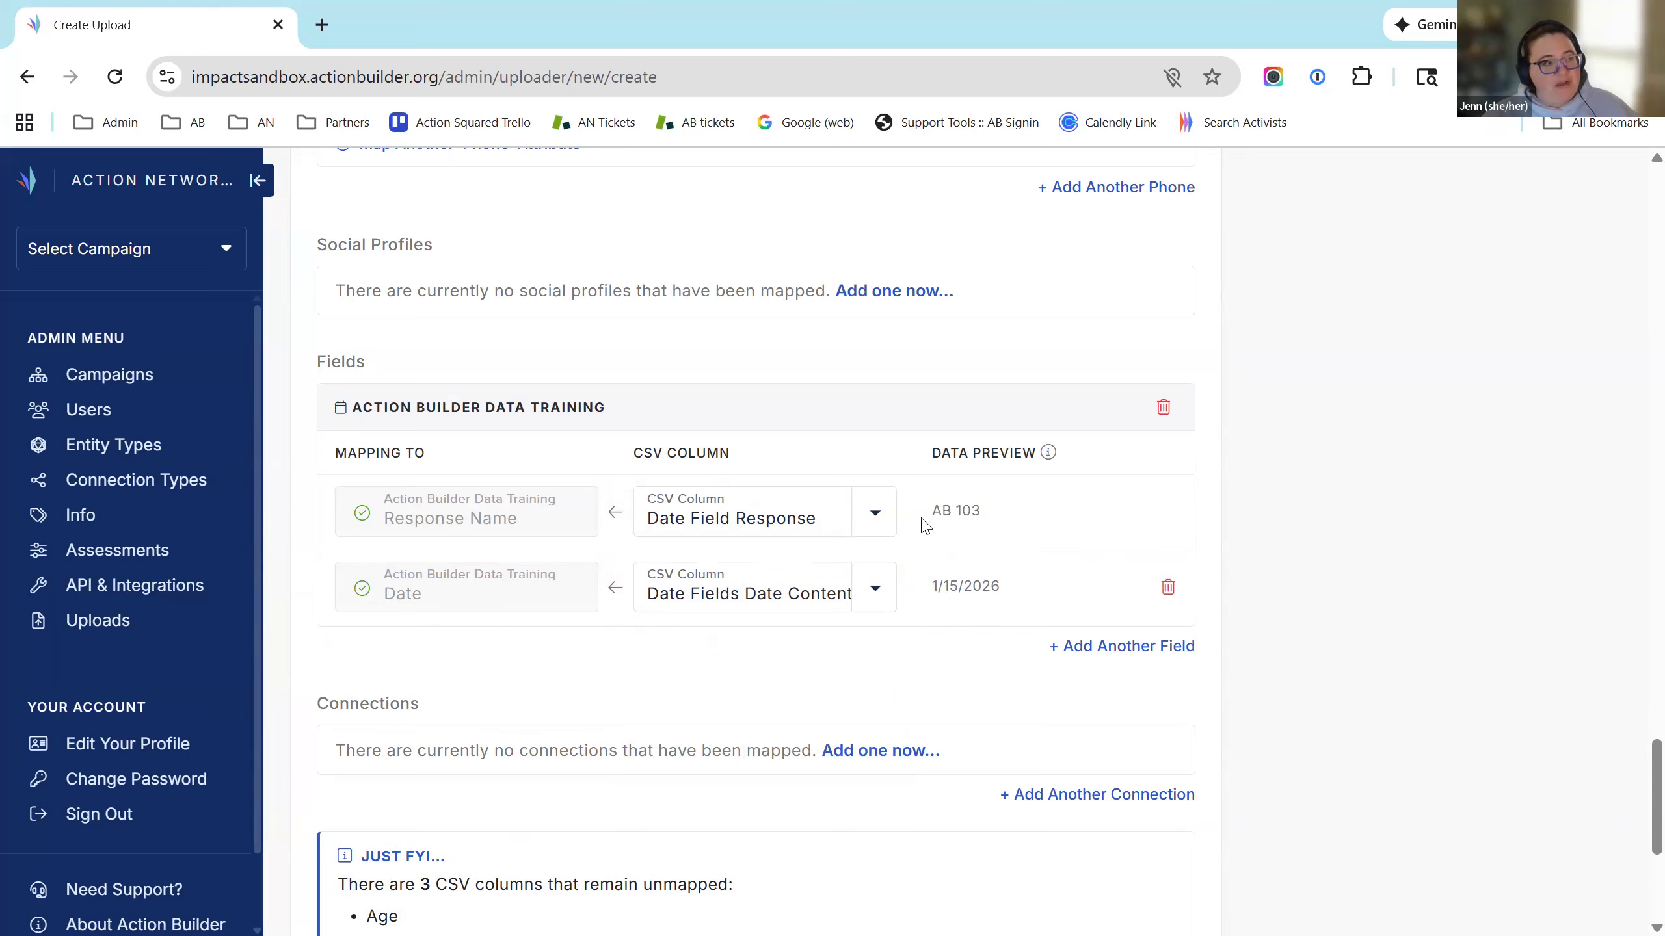
Step: Check the training field's data previews and the remaining unmapped columns, and confirm the data mappings
drag(929, 518, 1008, 520)
drag(930, 586, 1045, 594)
click(1350, 506)
scroll(1354, 502, down, 6)
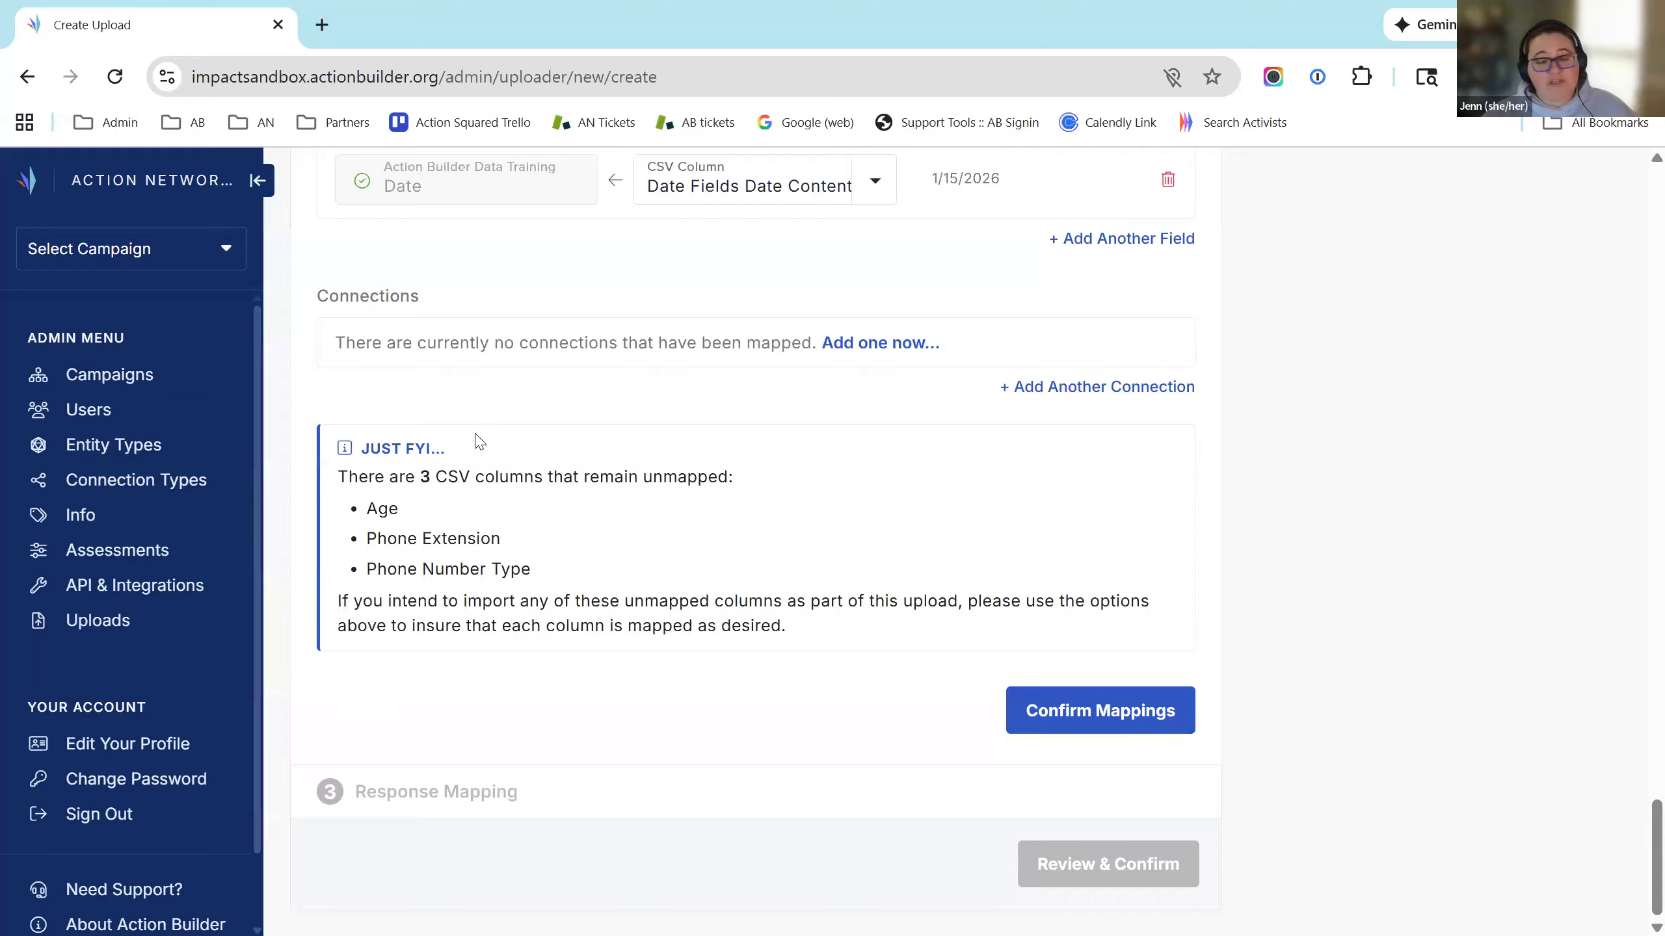
click(1126, 714)
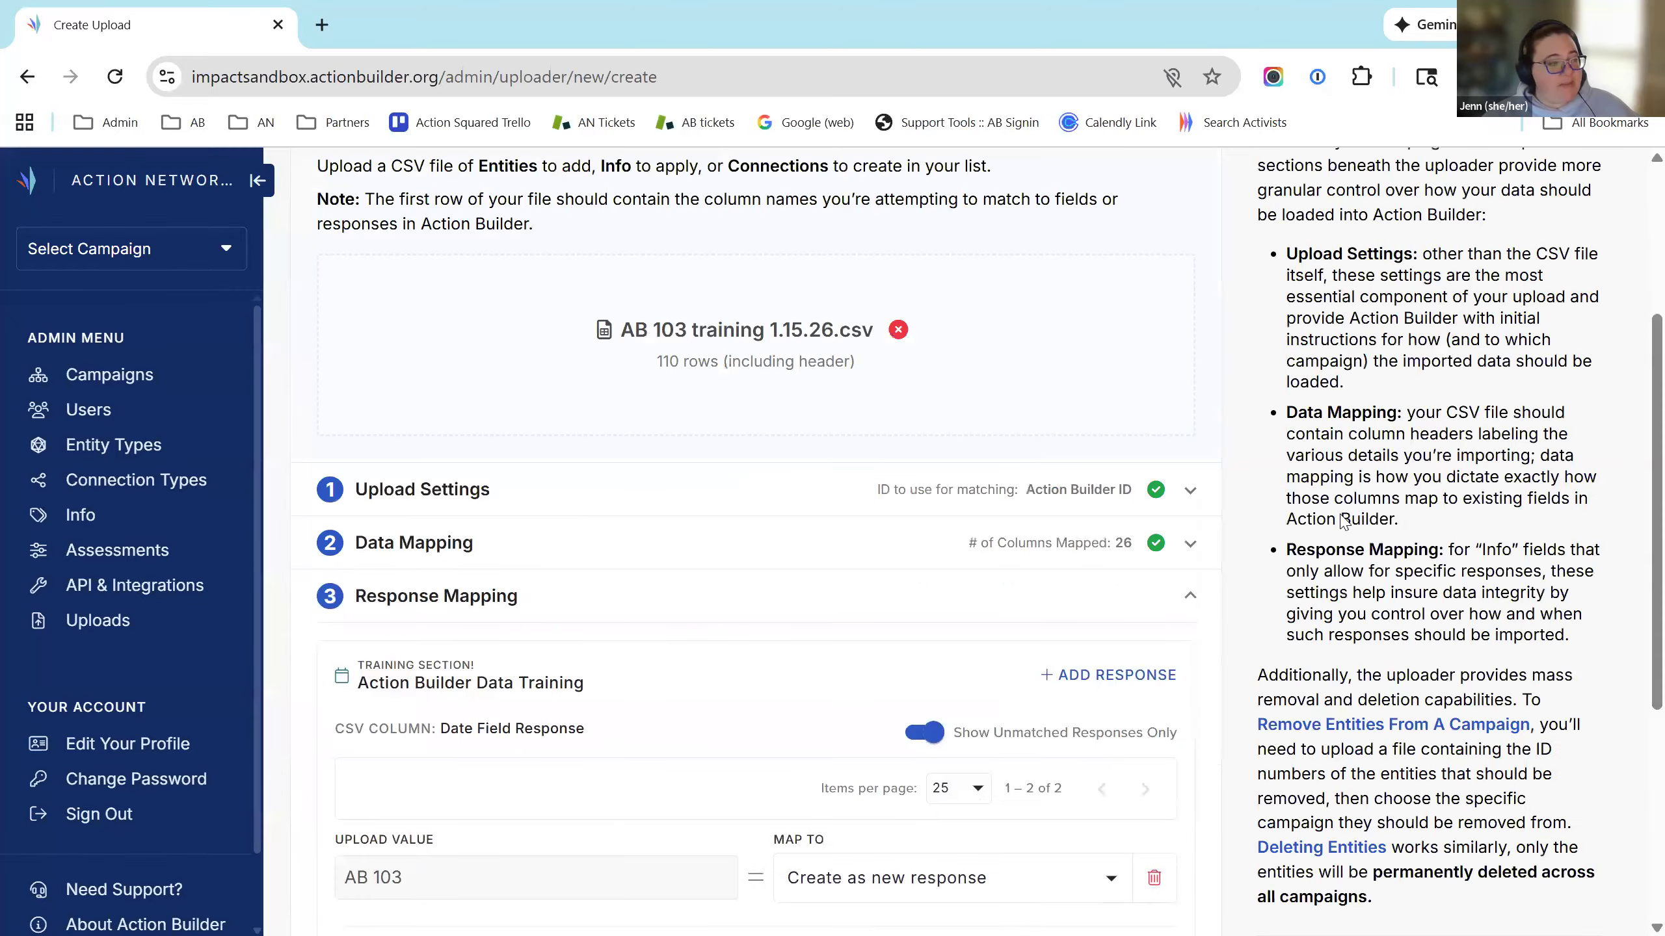
Step: Map the upload value AB 103 to the existing response AB 100 Series 103 Webinar in the response mapping
scroll(1353, 511, down, 5)
scroll(1352, 512, up, 4)
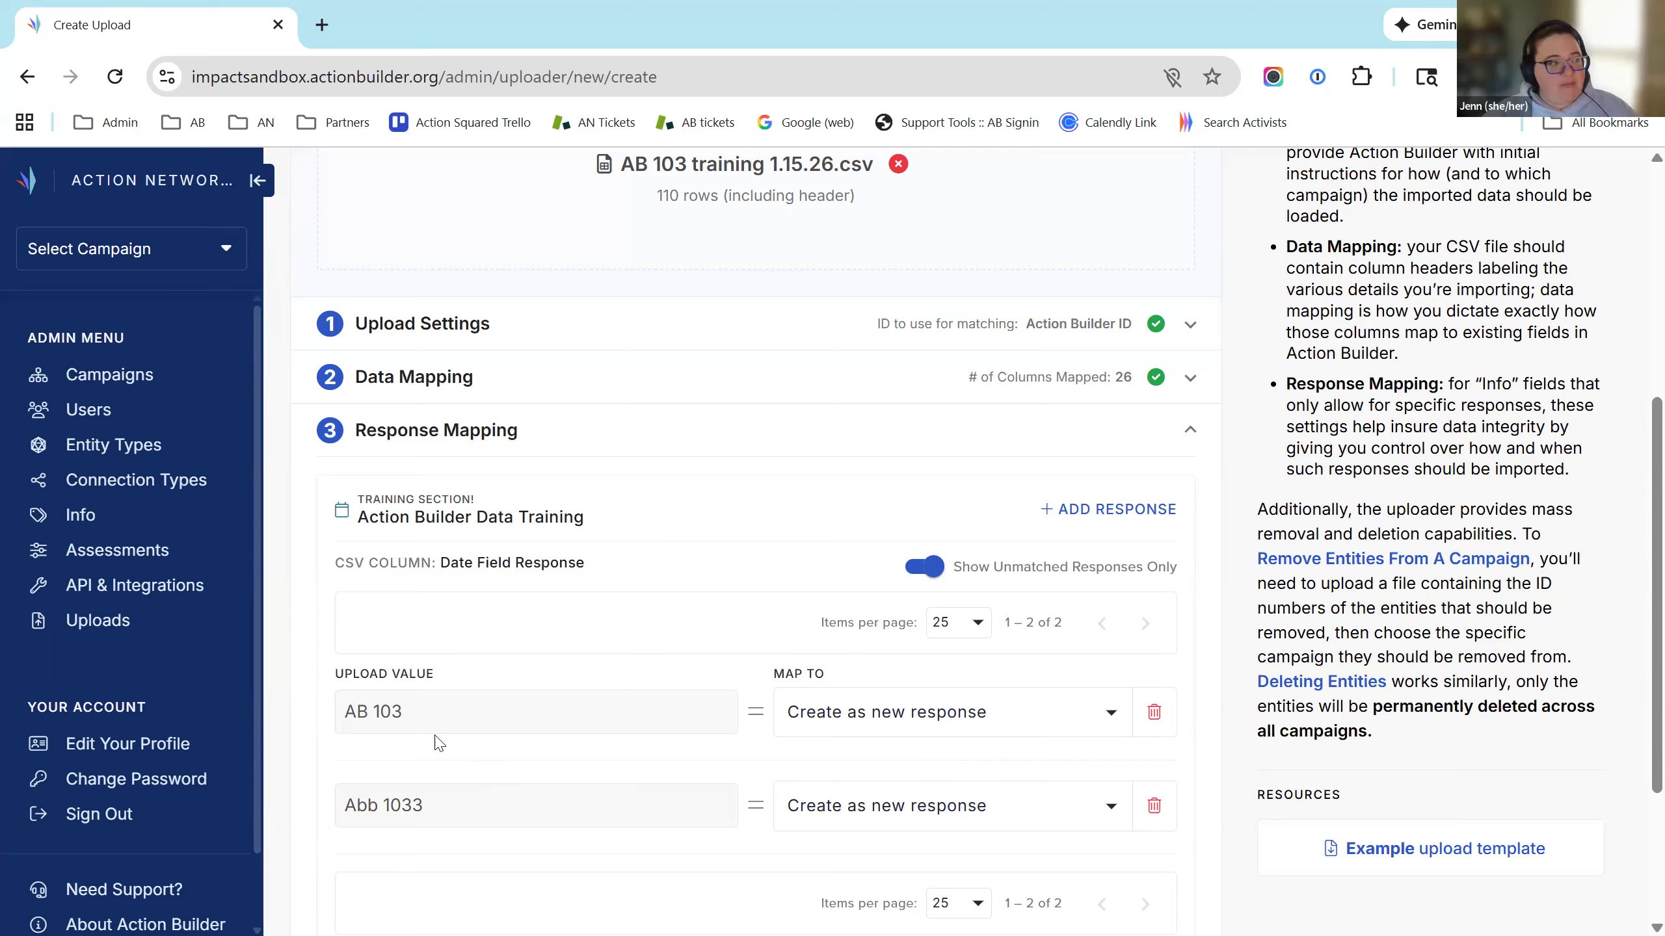
click(1112, 718)
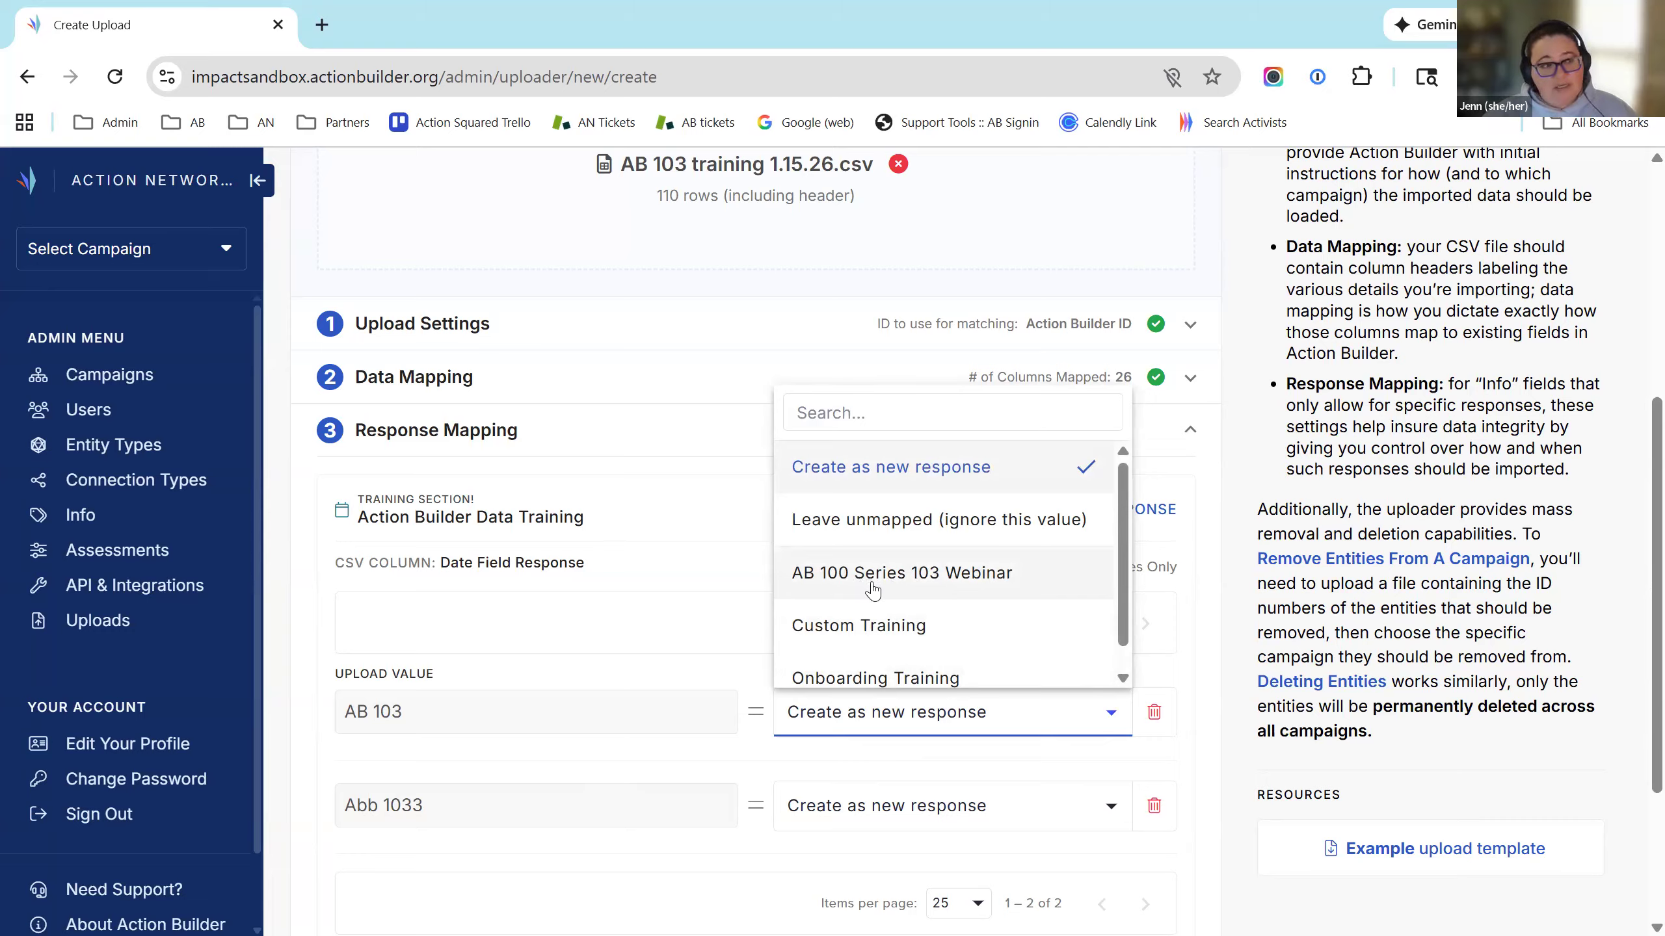
click(907, 588)
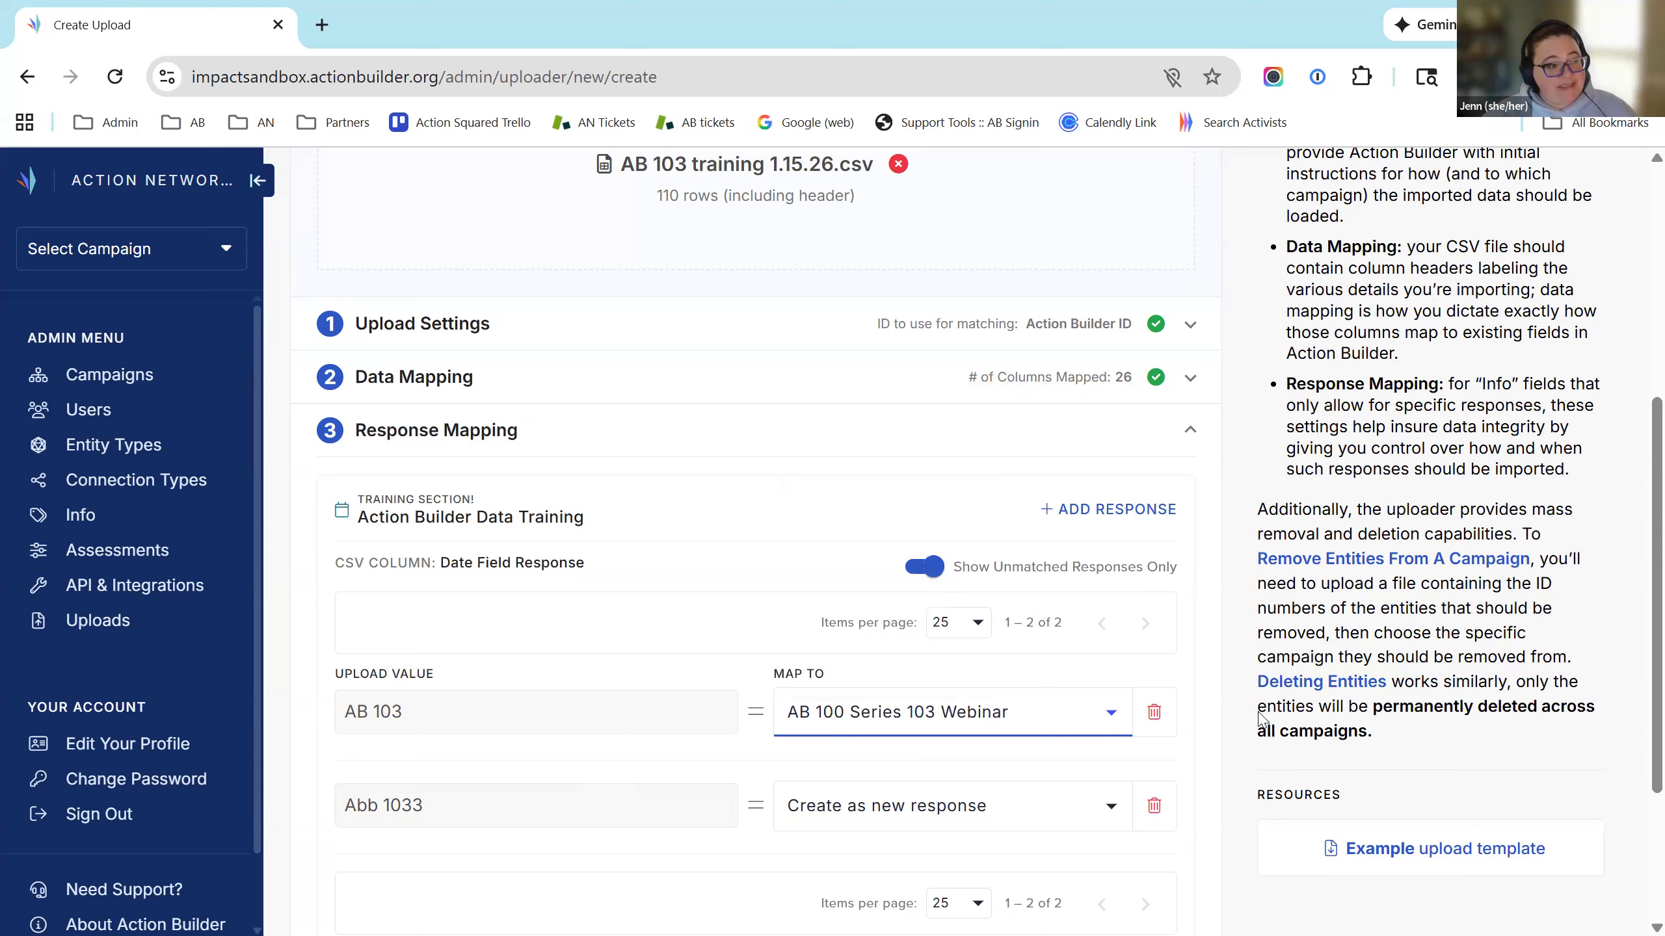
drag(343, 722, 412, 726)
click(768, 729)
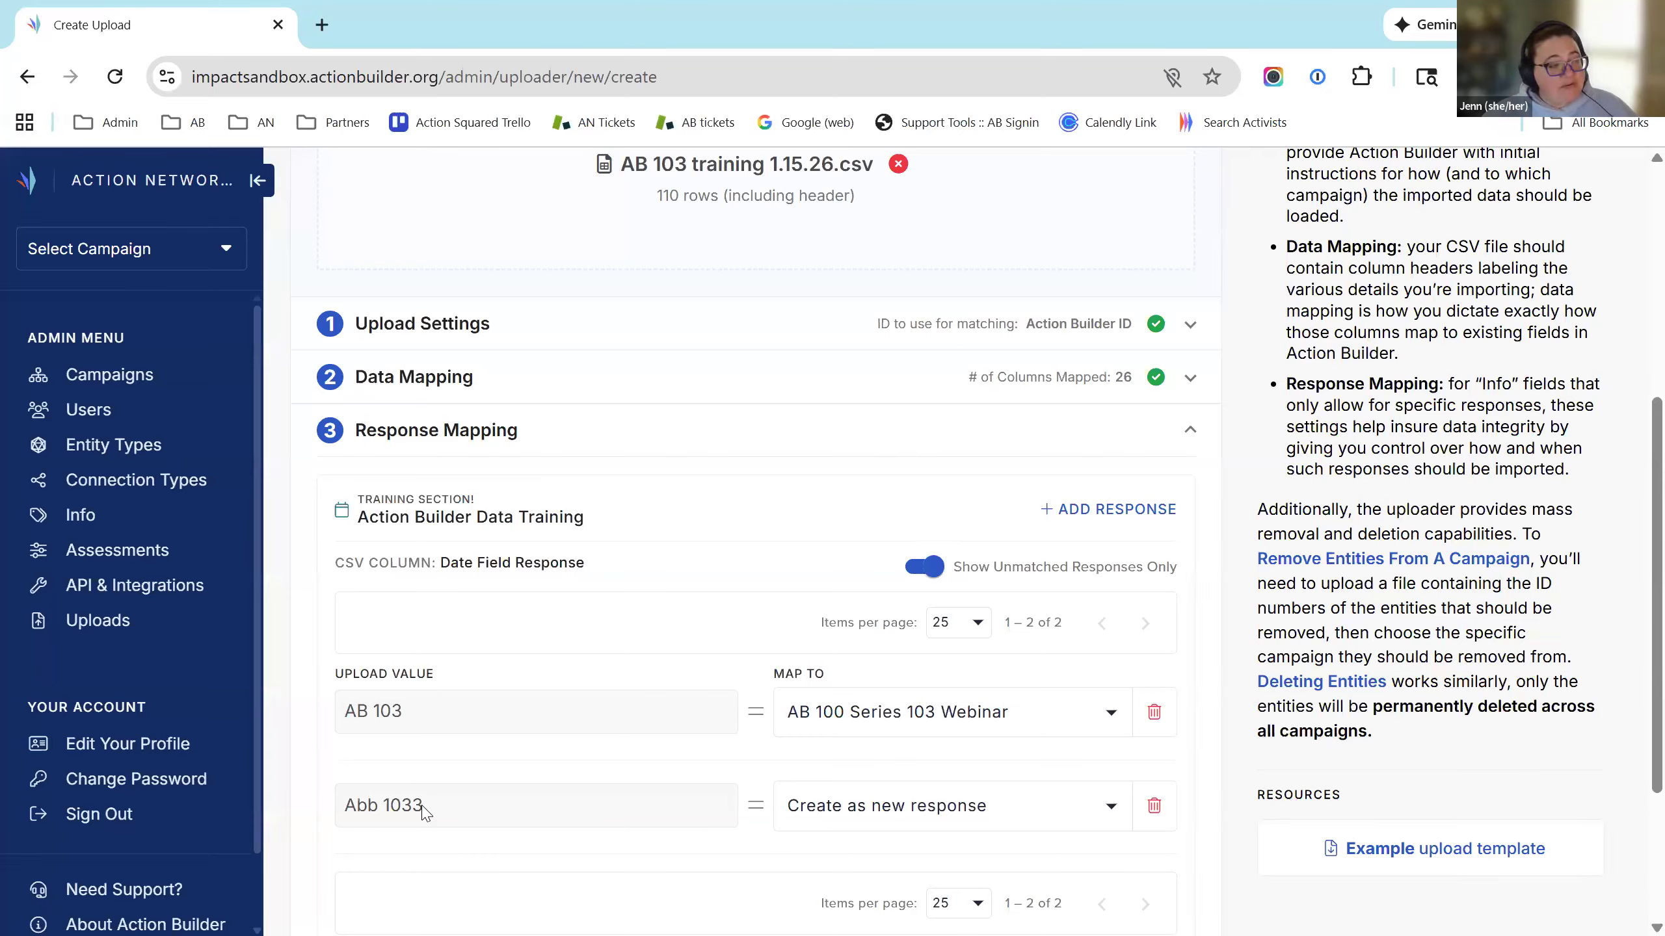
Step: Map the misspelled upload value Abb 1033 to AB 100 Series 103 Webinar and compare both upload values
click(941, 827)
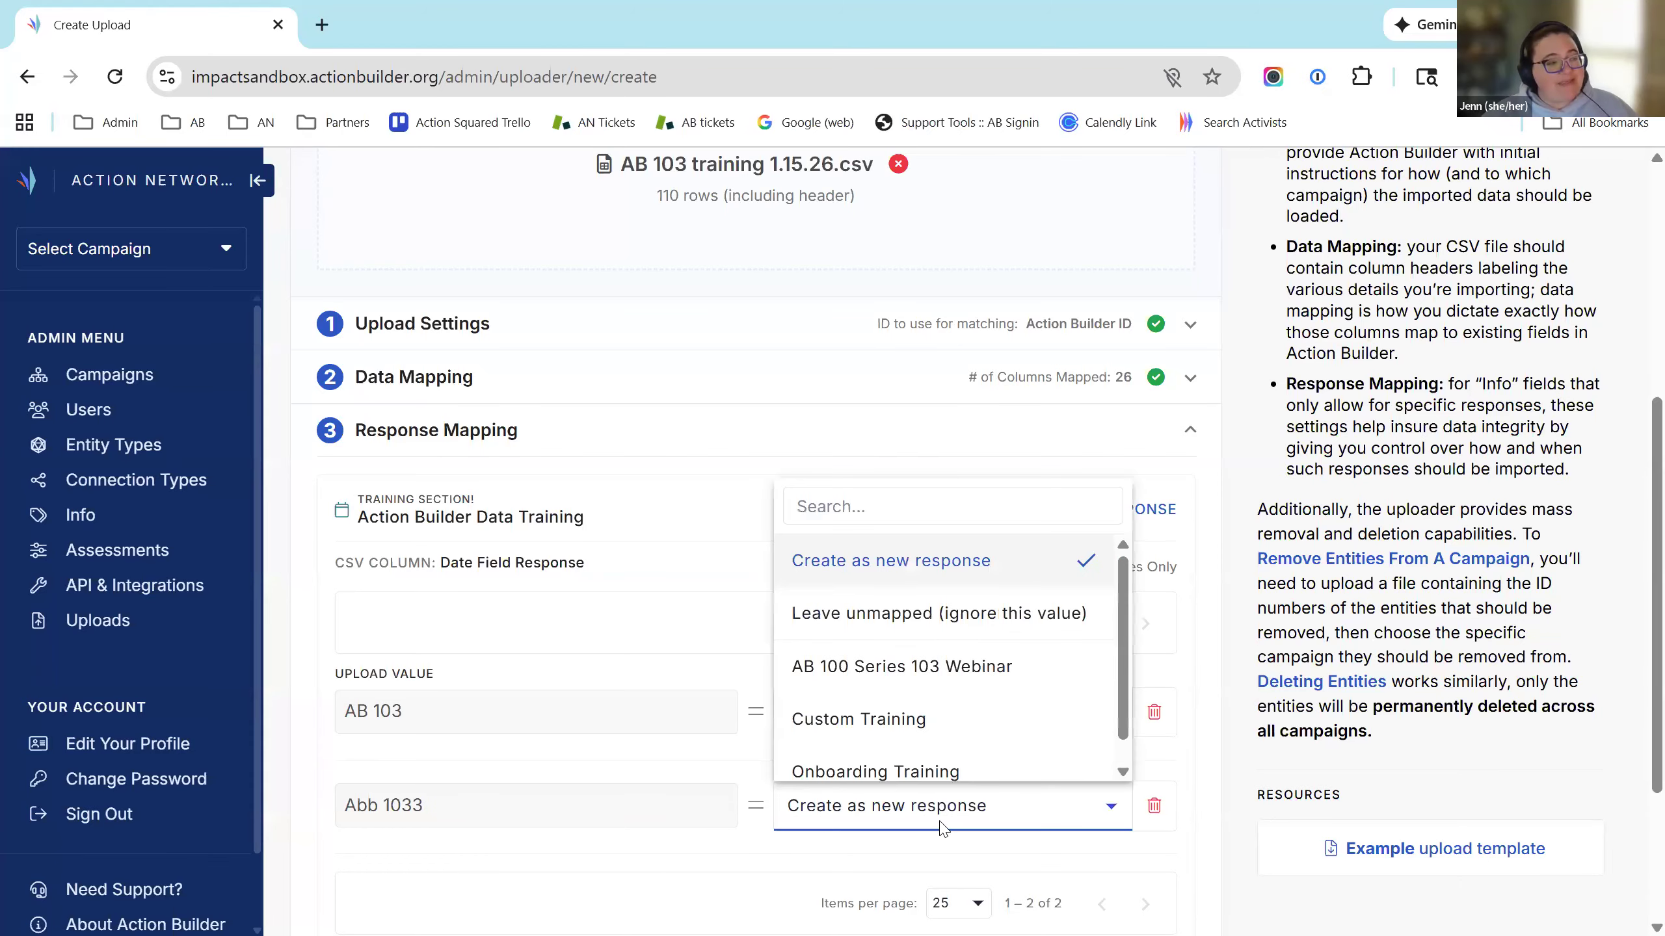
click(957, 669)
click(1339, 810)
drag(341, 718, 413, 721)
drag(342, 814, 459, 825)
click(457, 818)
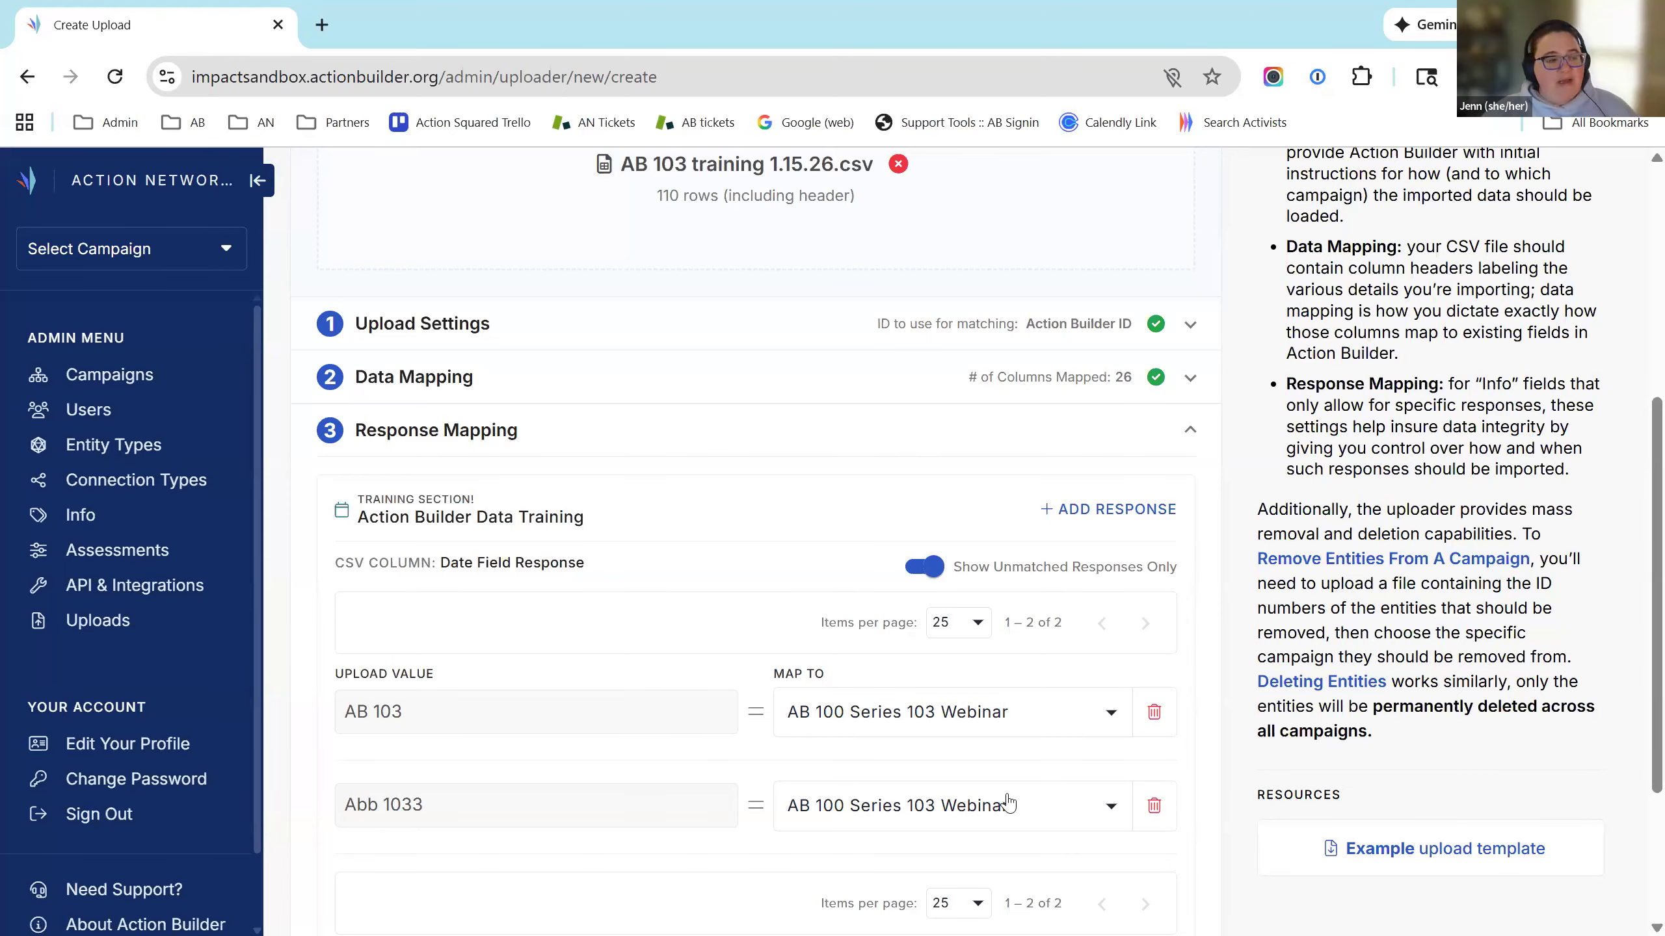
Step: Confirm the response mapping and bring up the final review of the new upload
scroll(1306, 649, down, 3)
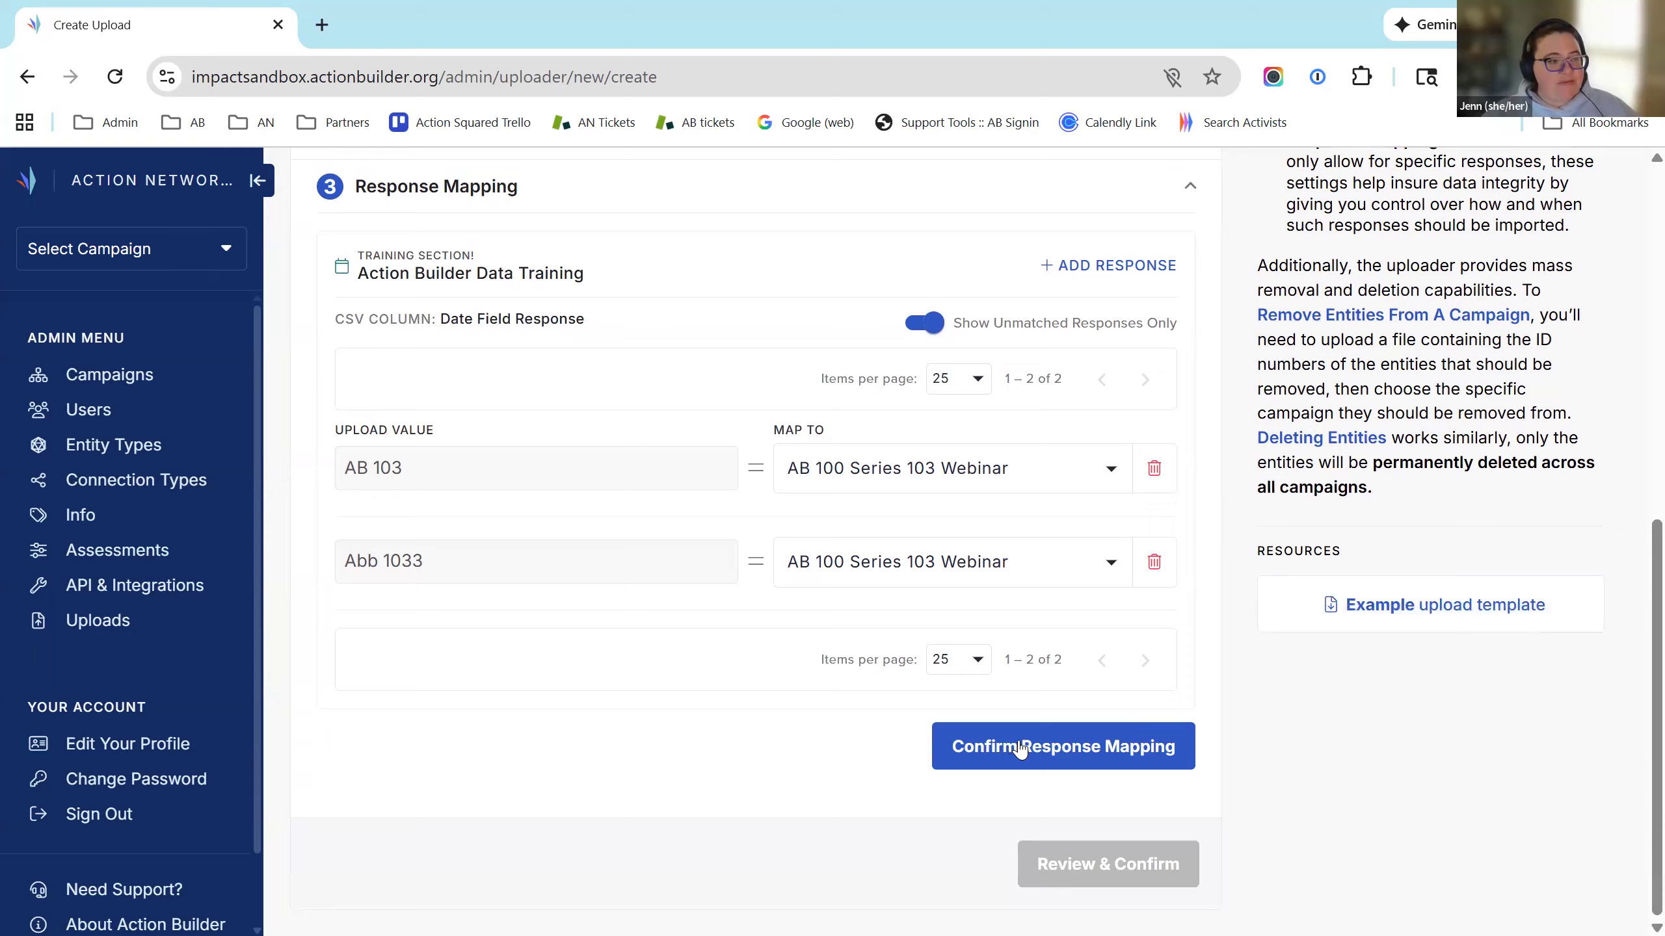
click(1130, 756)
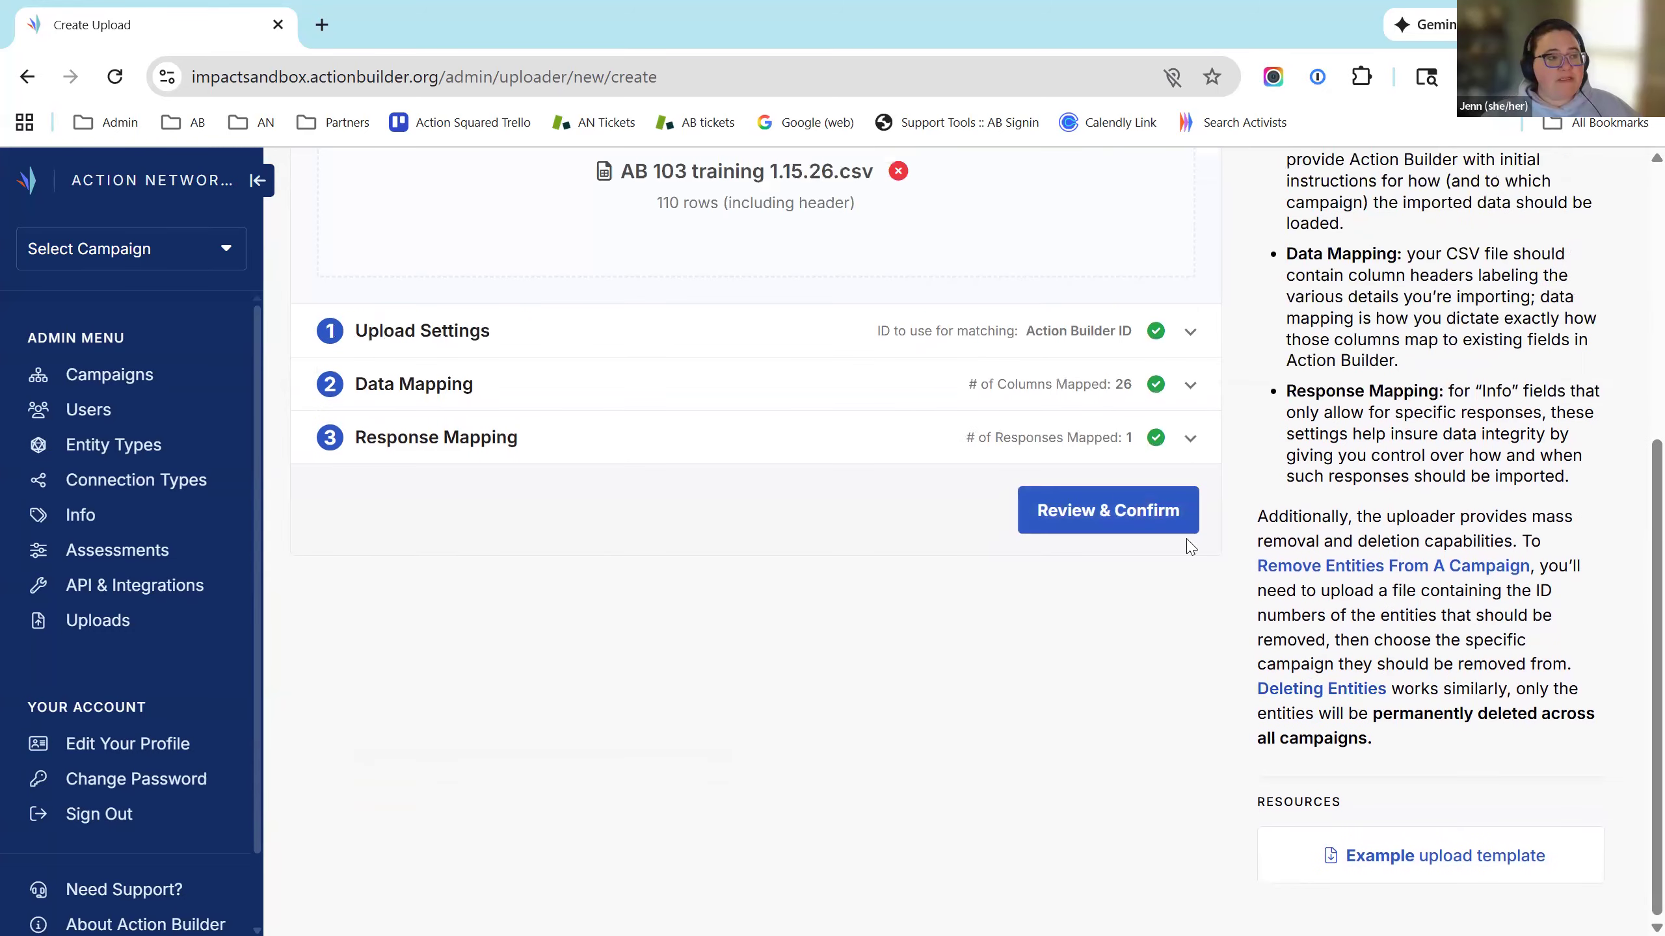
click(1098, 511)
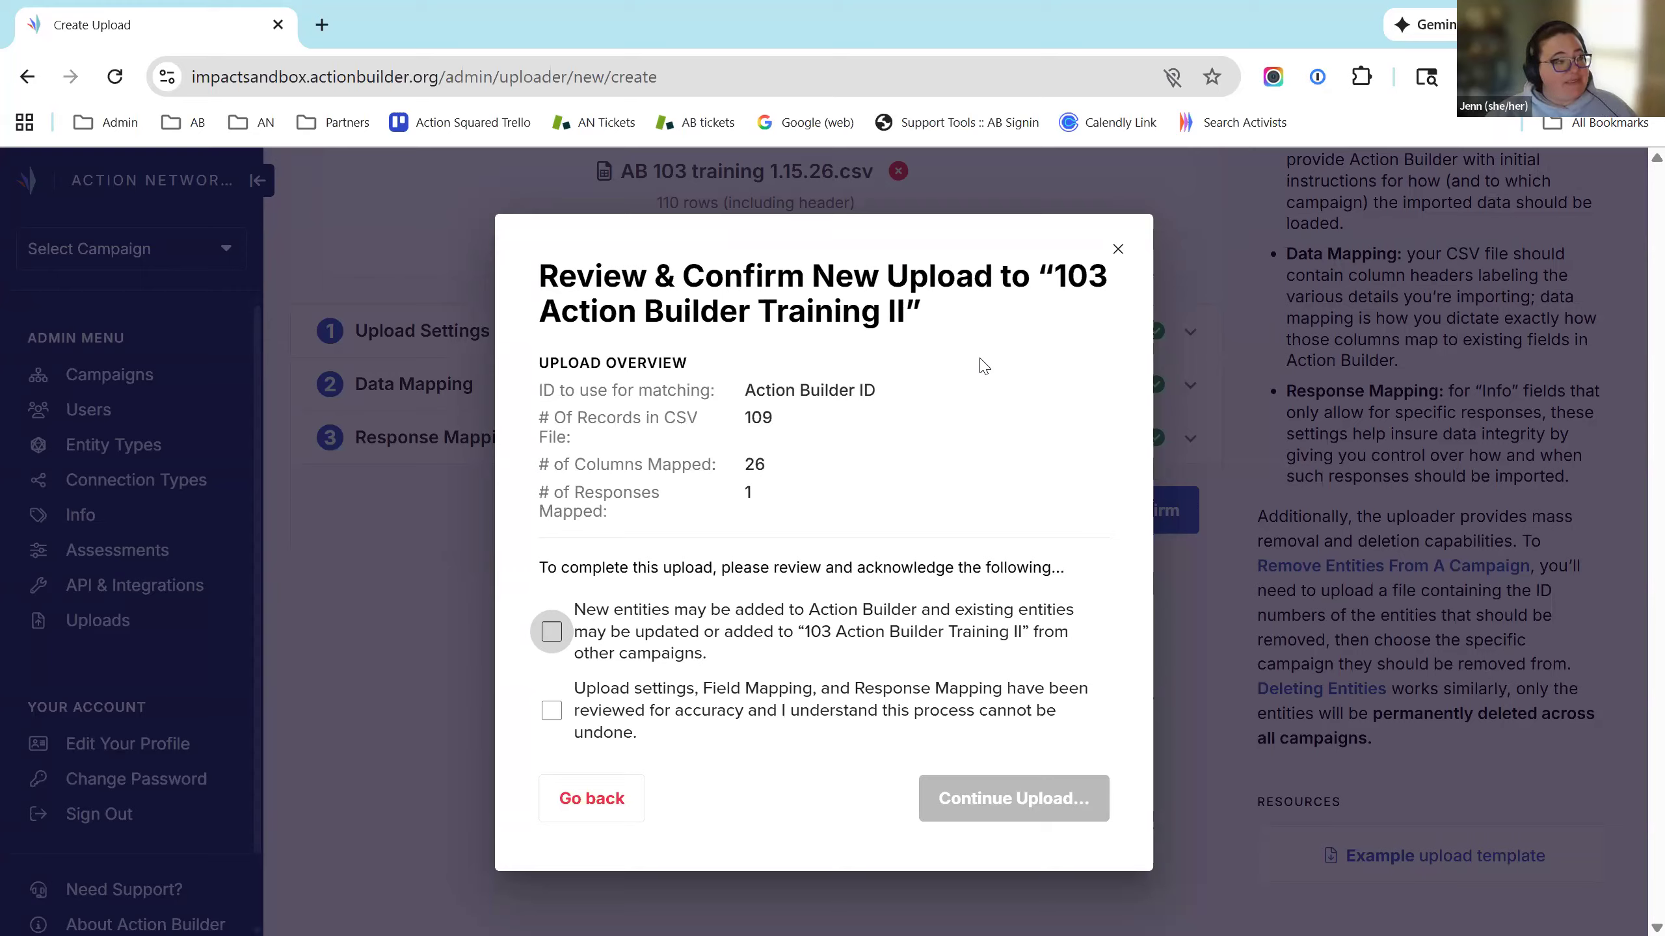
Step: Review the upload overview's matching ID, record count, mapped columns and mapped responses
drag(754, 395, 882, 400)
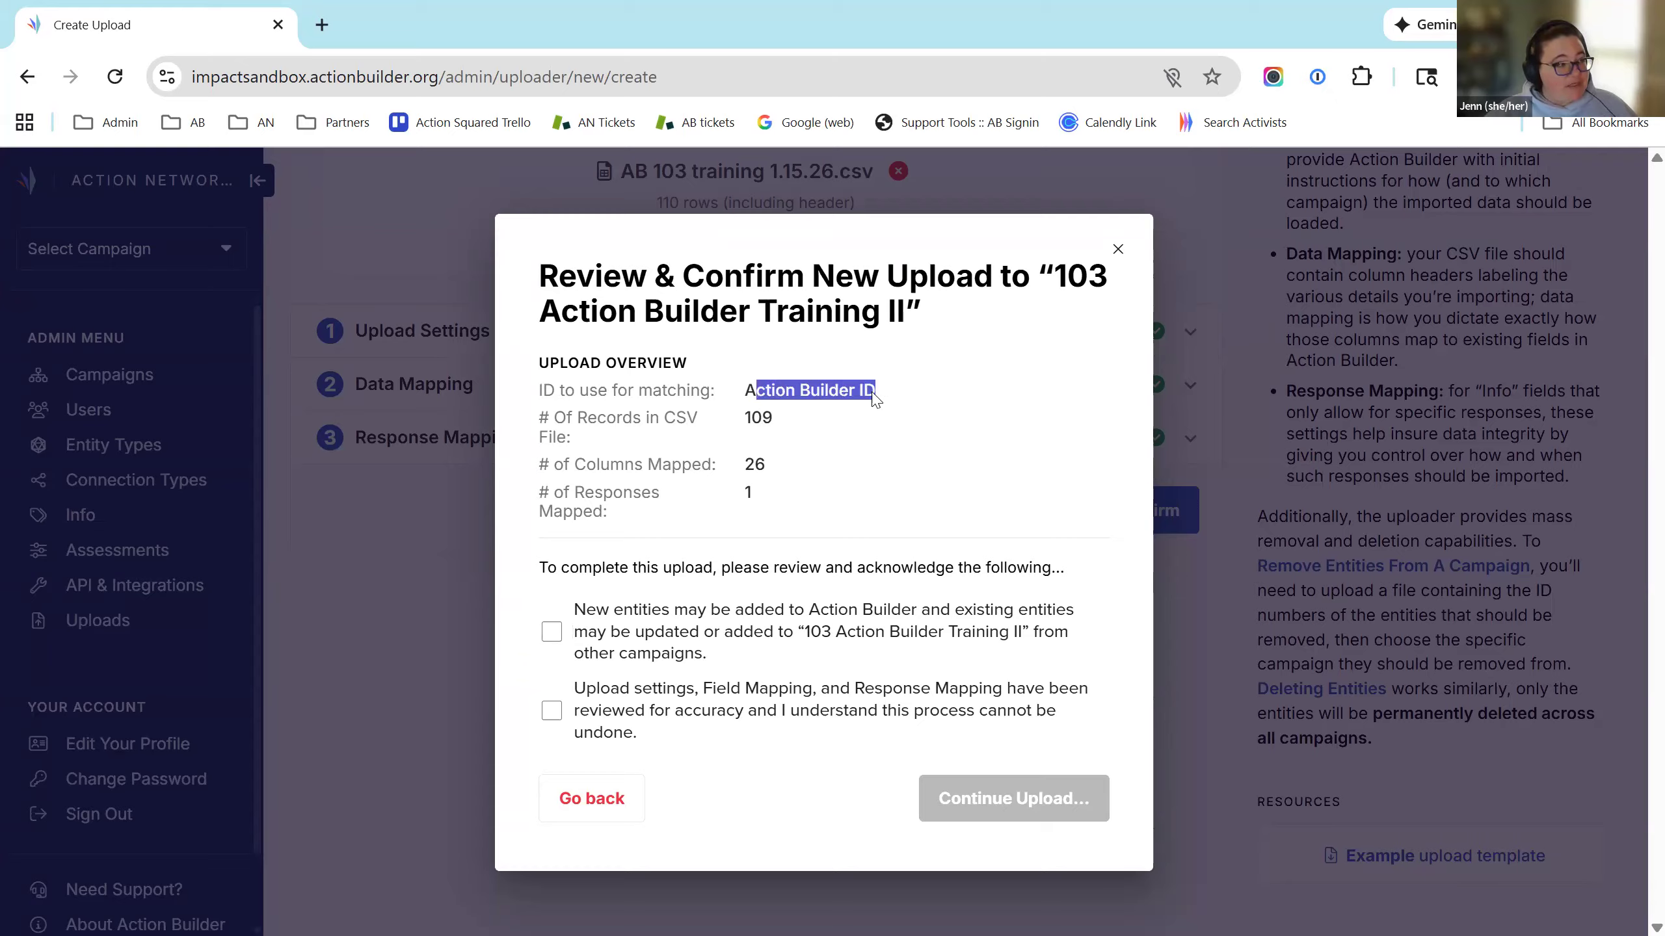
click(760, 400)
drag(754, 424, 776, 425)
click(776, 427)
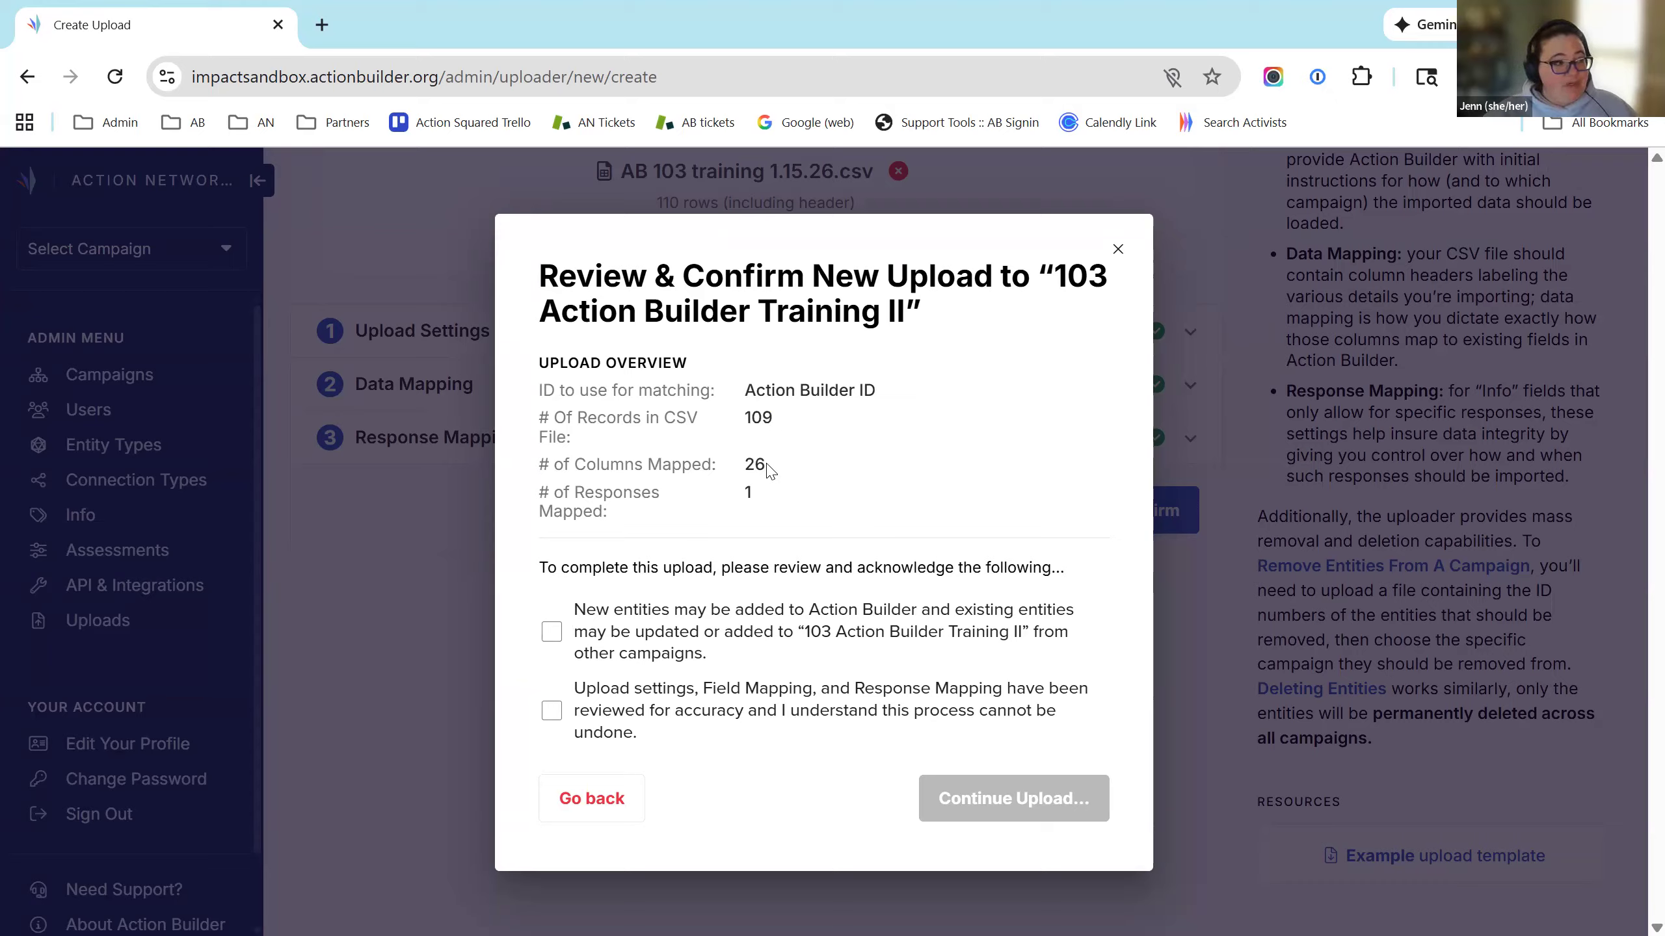
double_click(754, 499)
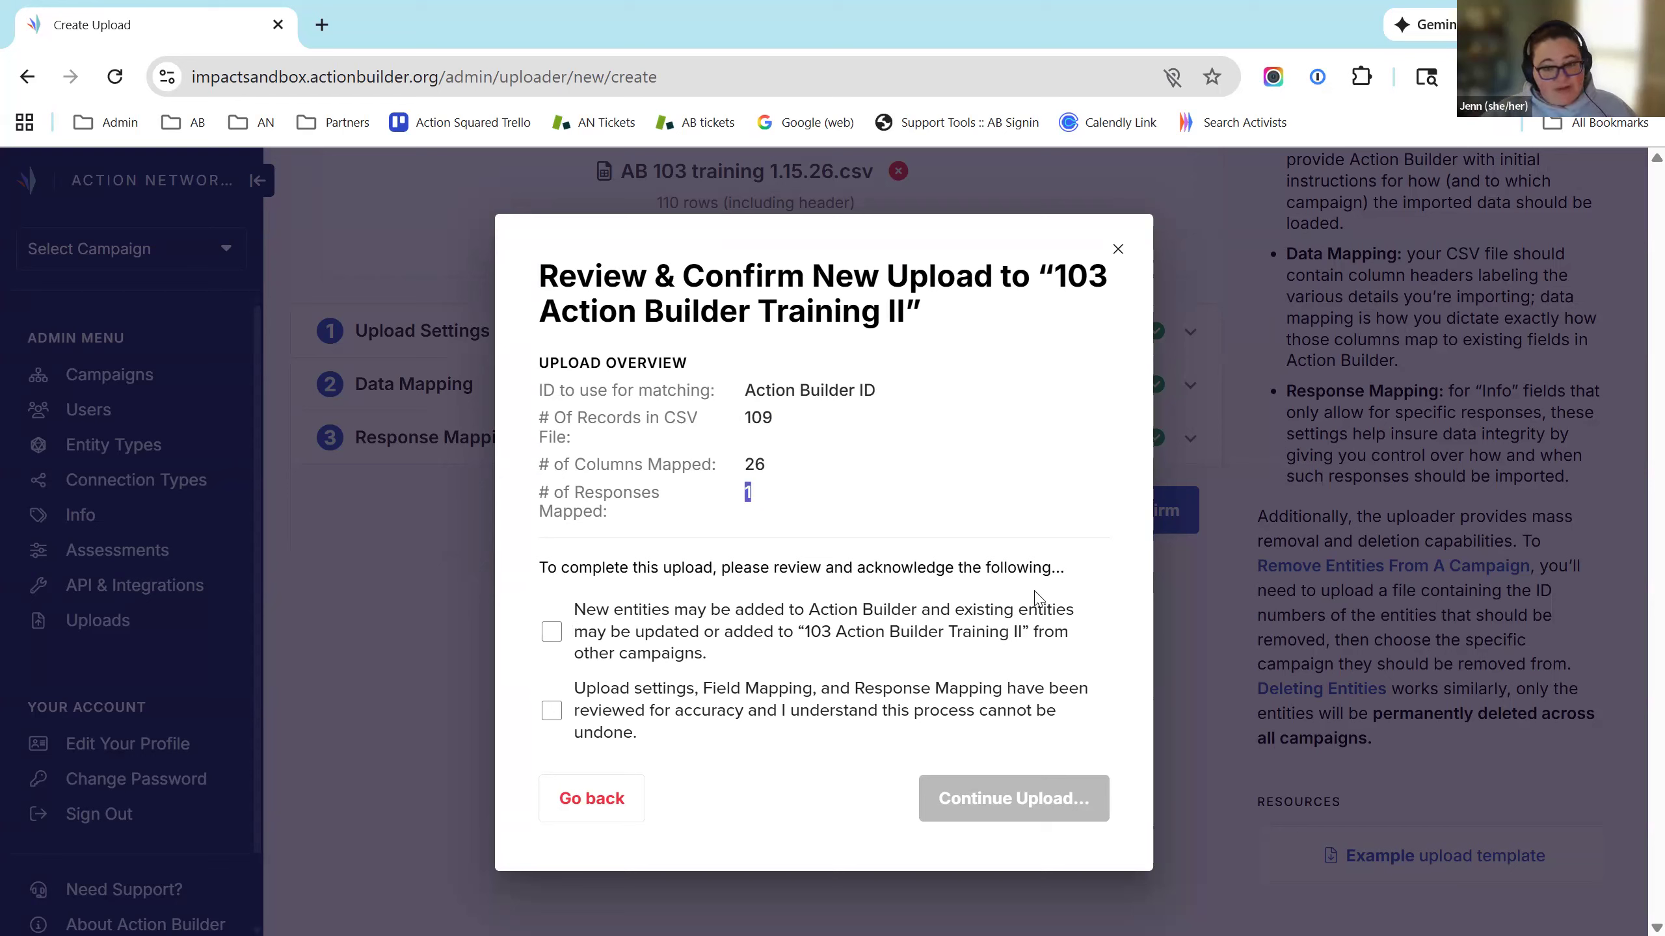
Step: Acknowledge both the entity-update and reviewed-for-accuracy statements and continue the upload to 103 Action Builder Training II
click(793, 638)
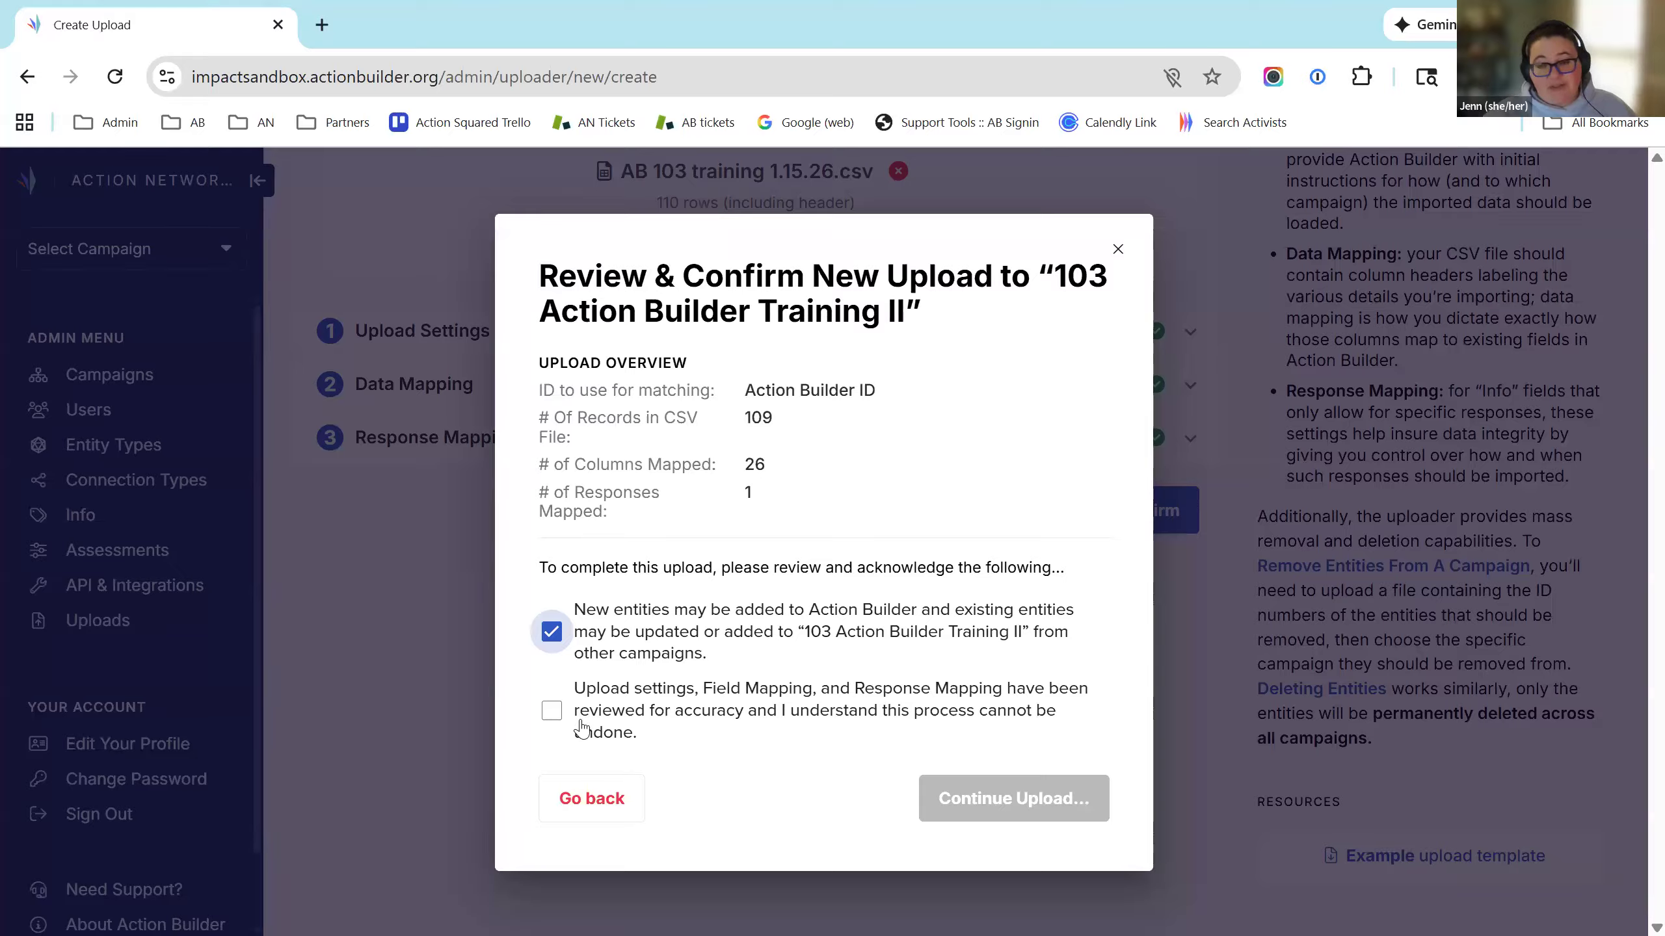
click(662, 719)
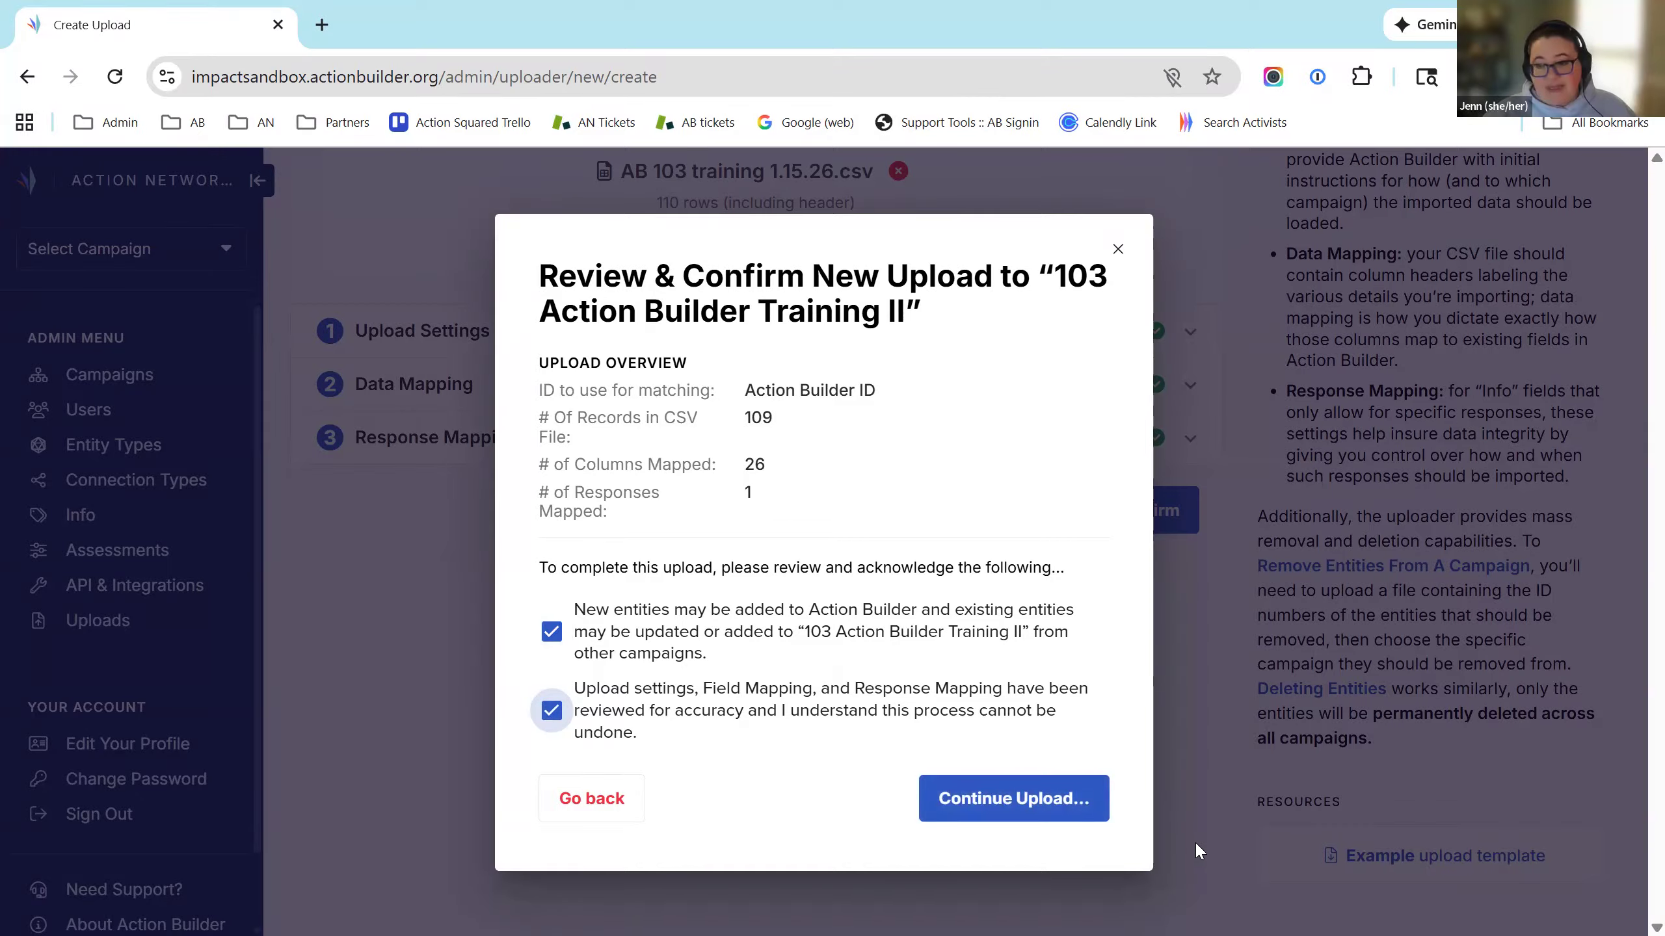
click(1057, 814)
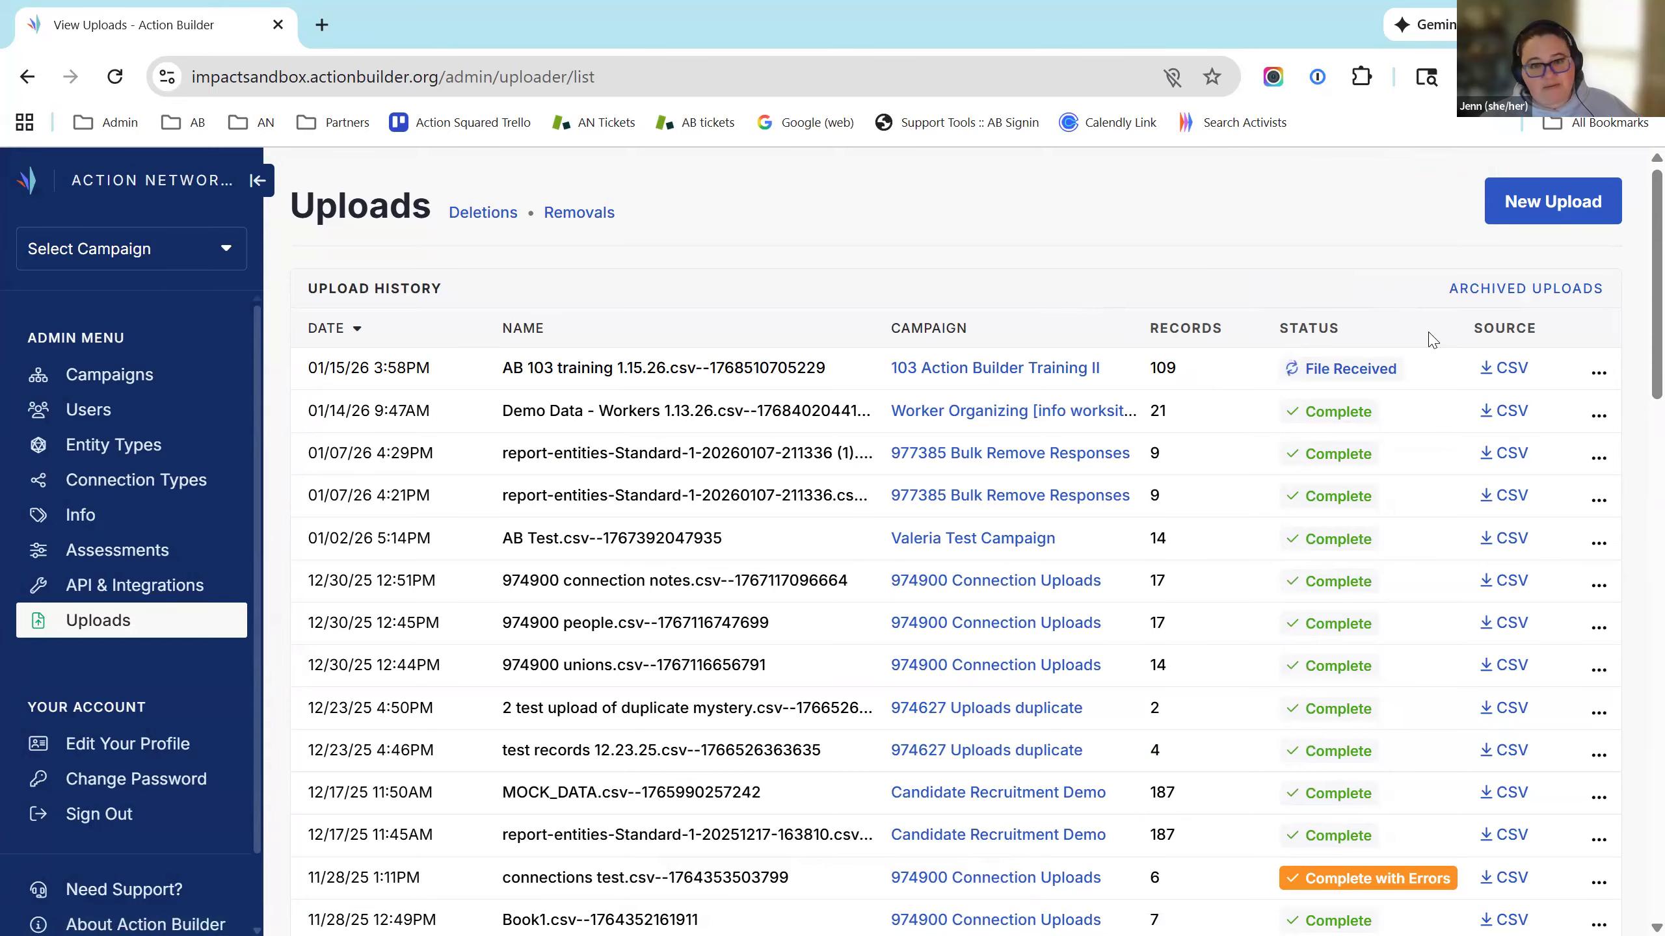
Step: Refresh the upload history and check the import summary of the AB 103 training 1.15.26.csv upload
key(F5)
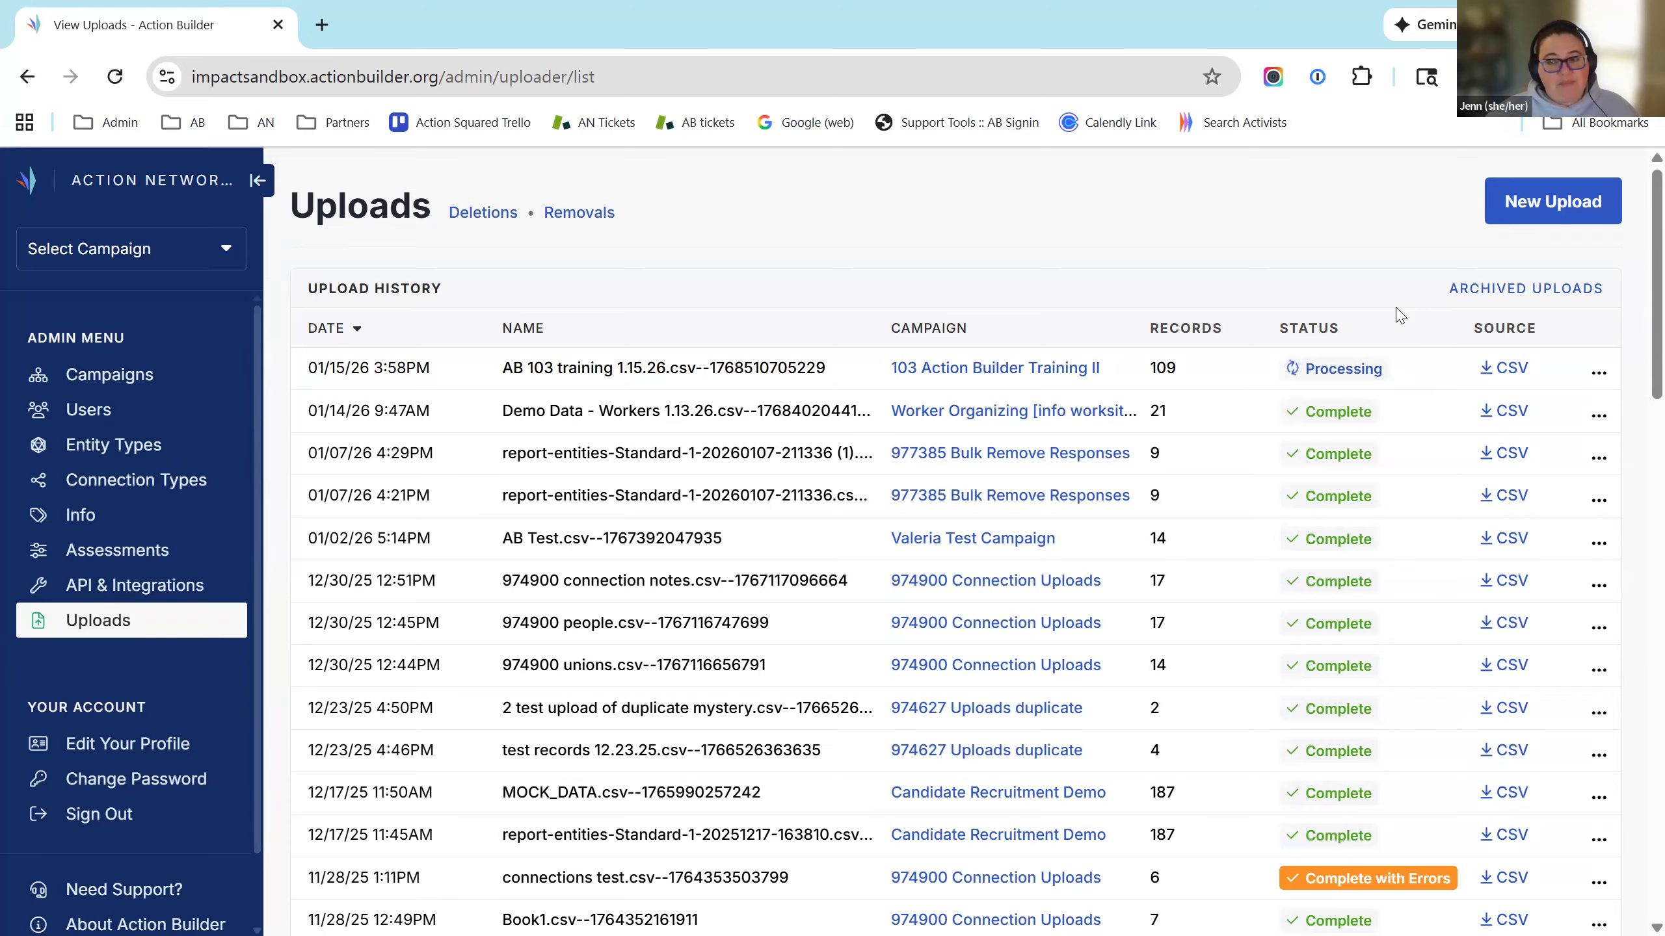
click(1332, 370)
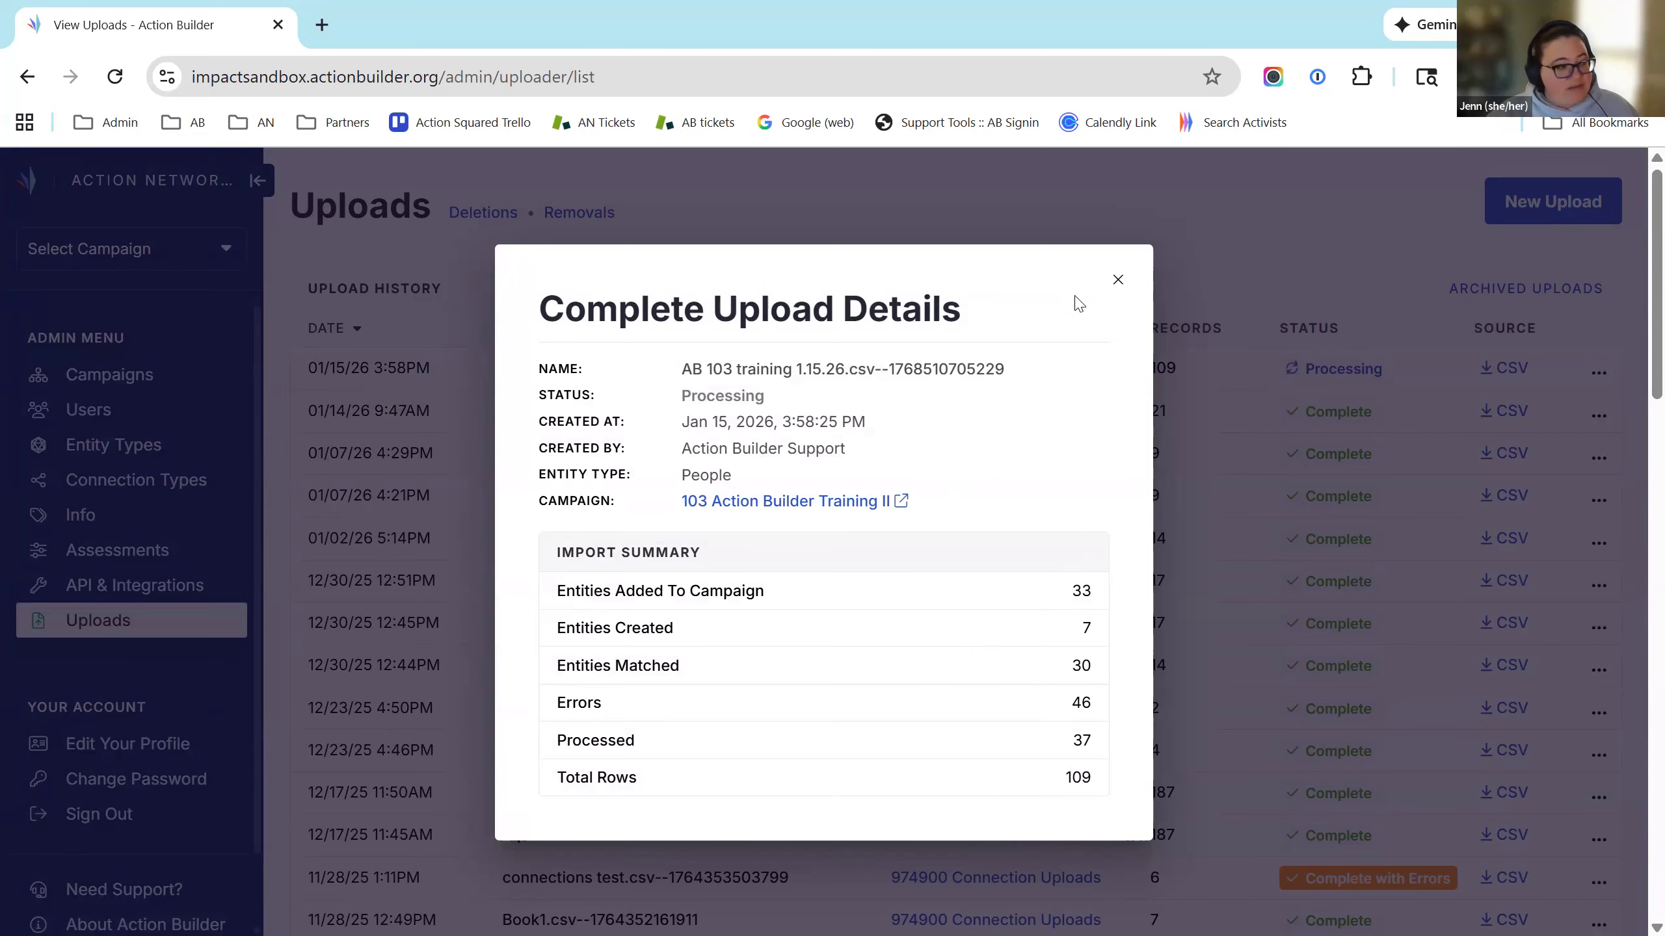
click(1117, 283)
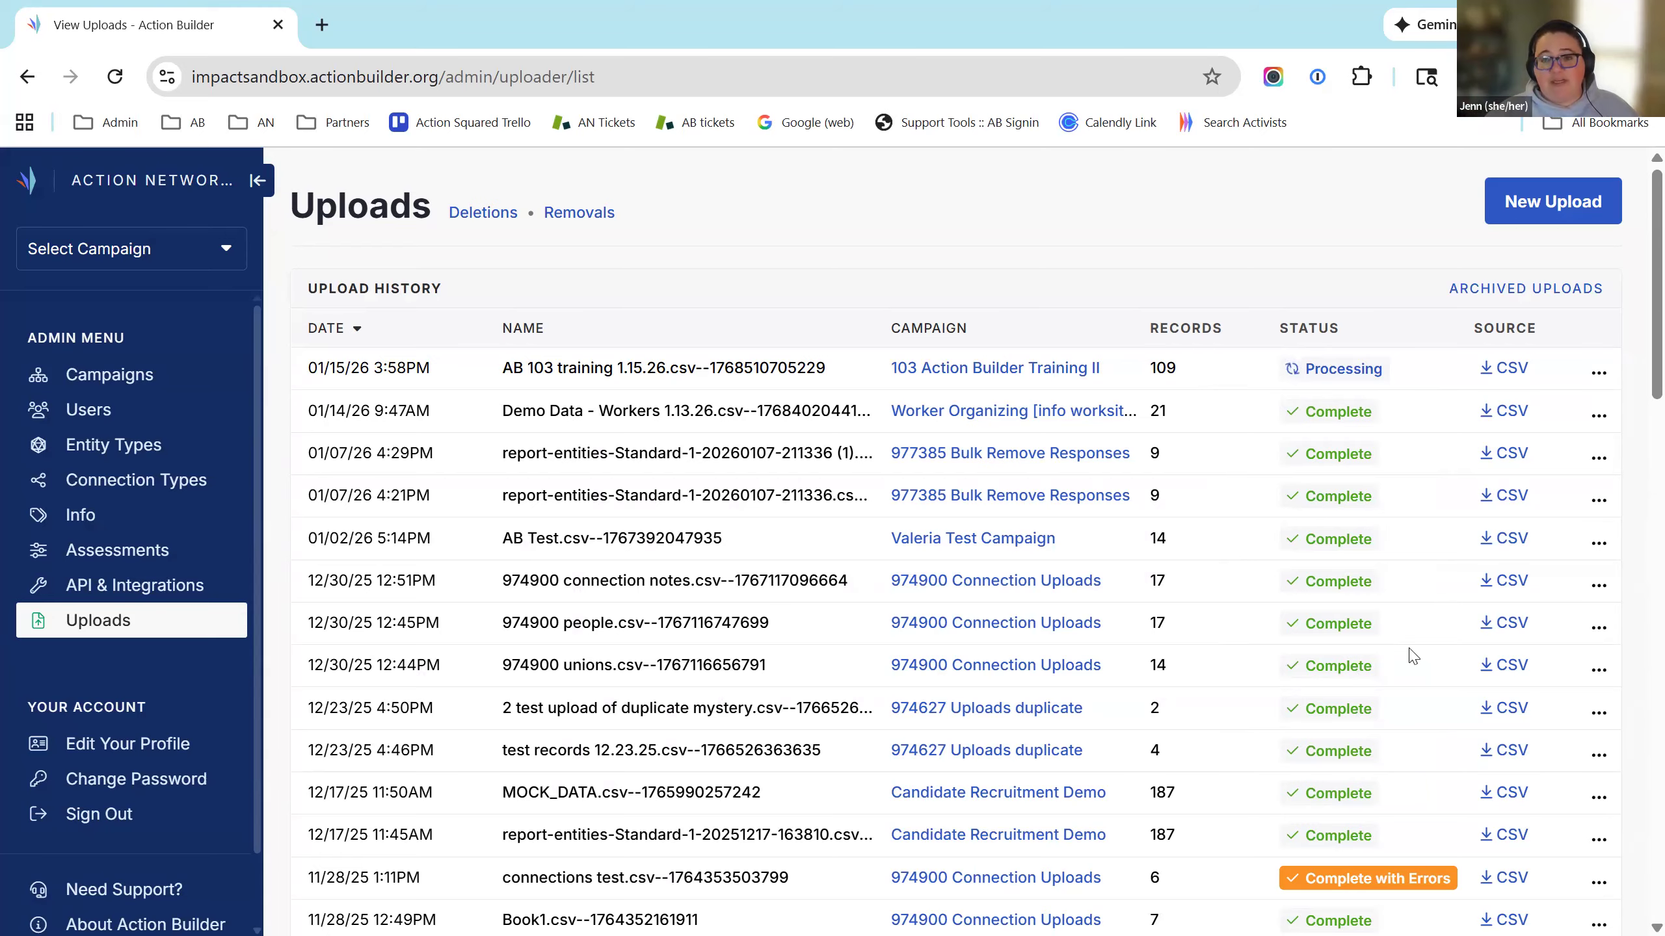
Step: Examine the upload details of the completed 974900 people.csv import, including its creation time, and close them
click(1354, 626)
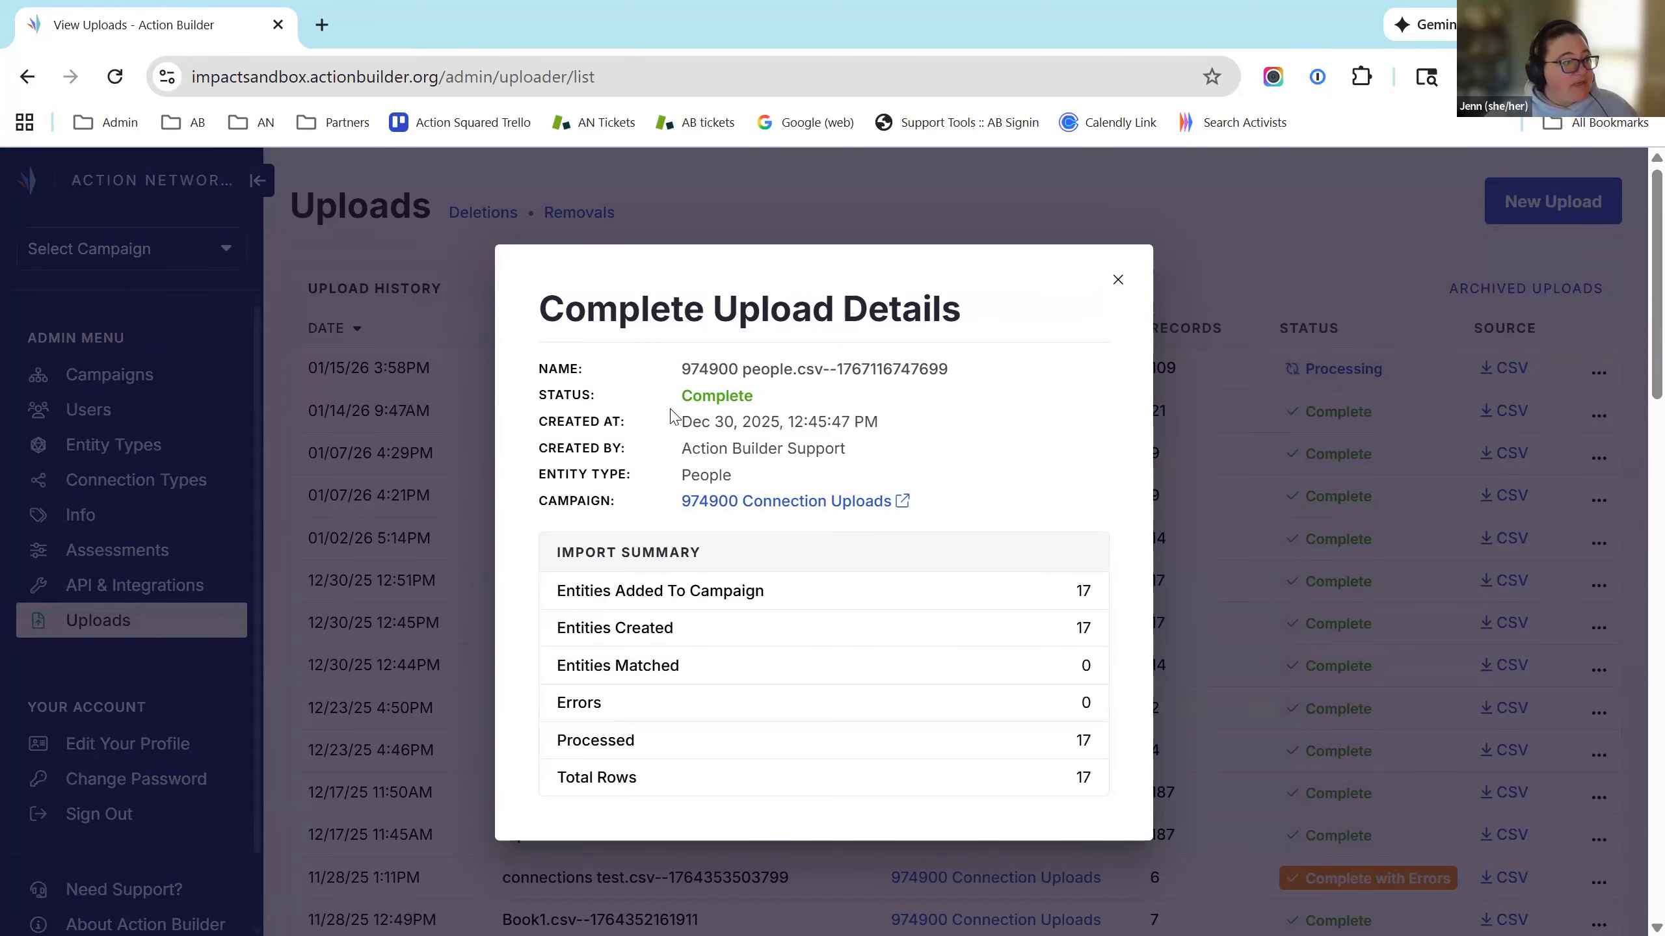
drag(683, 427, 890, 435)
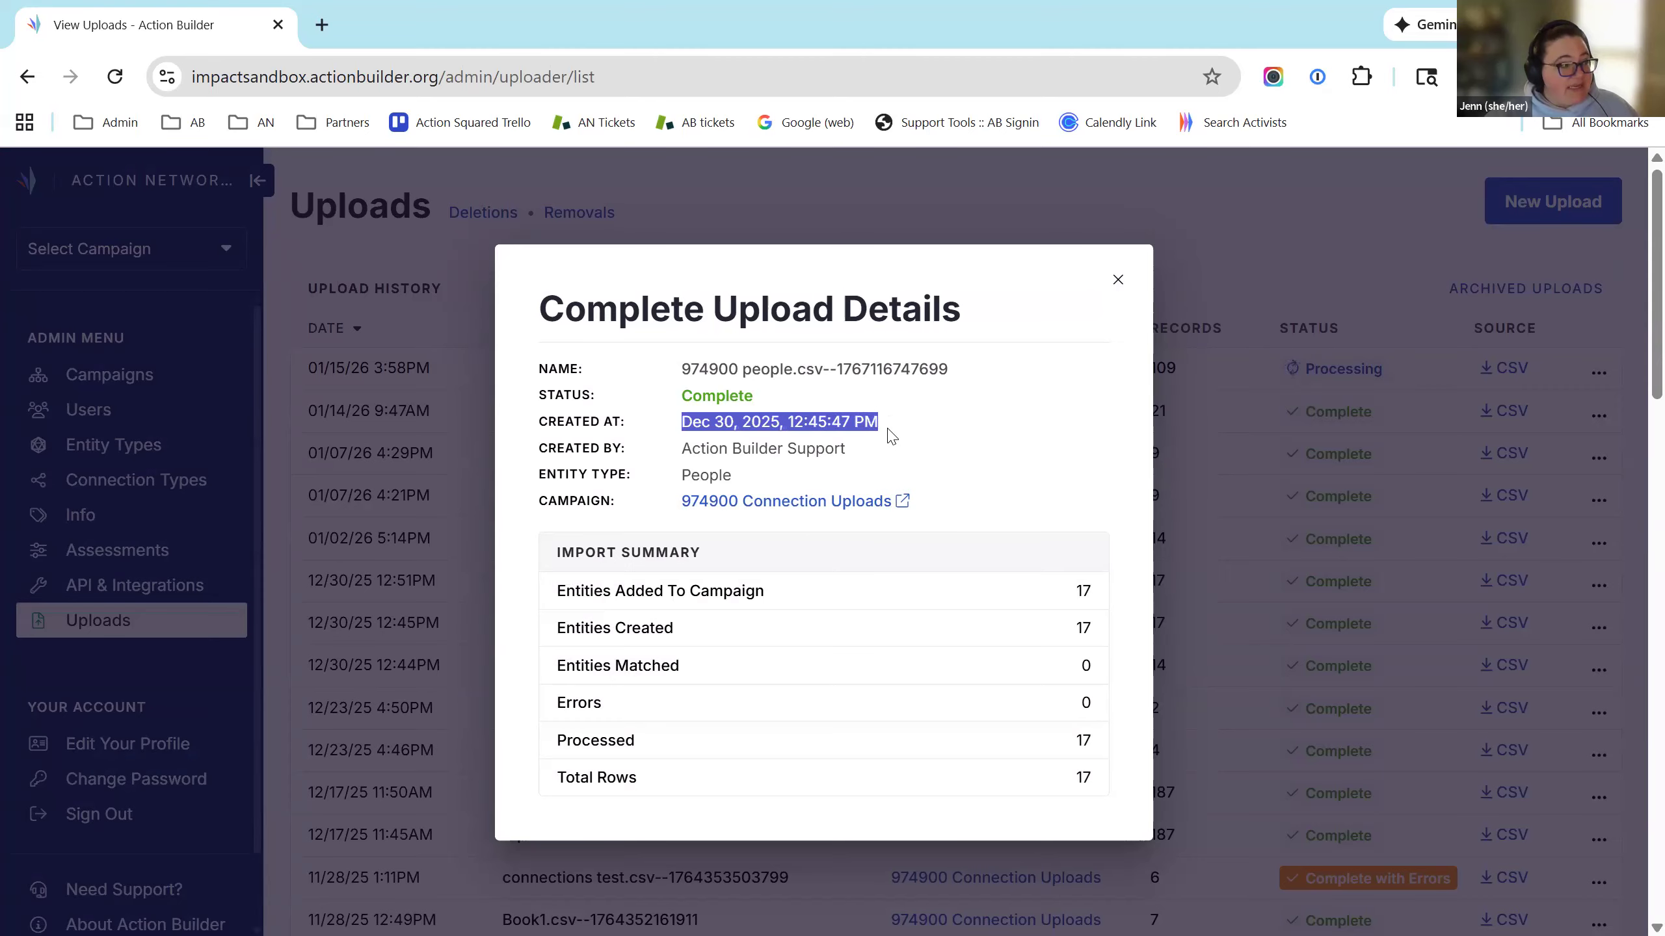
click(893, 451)
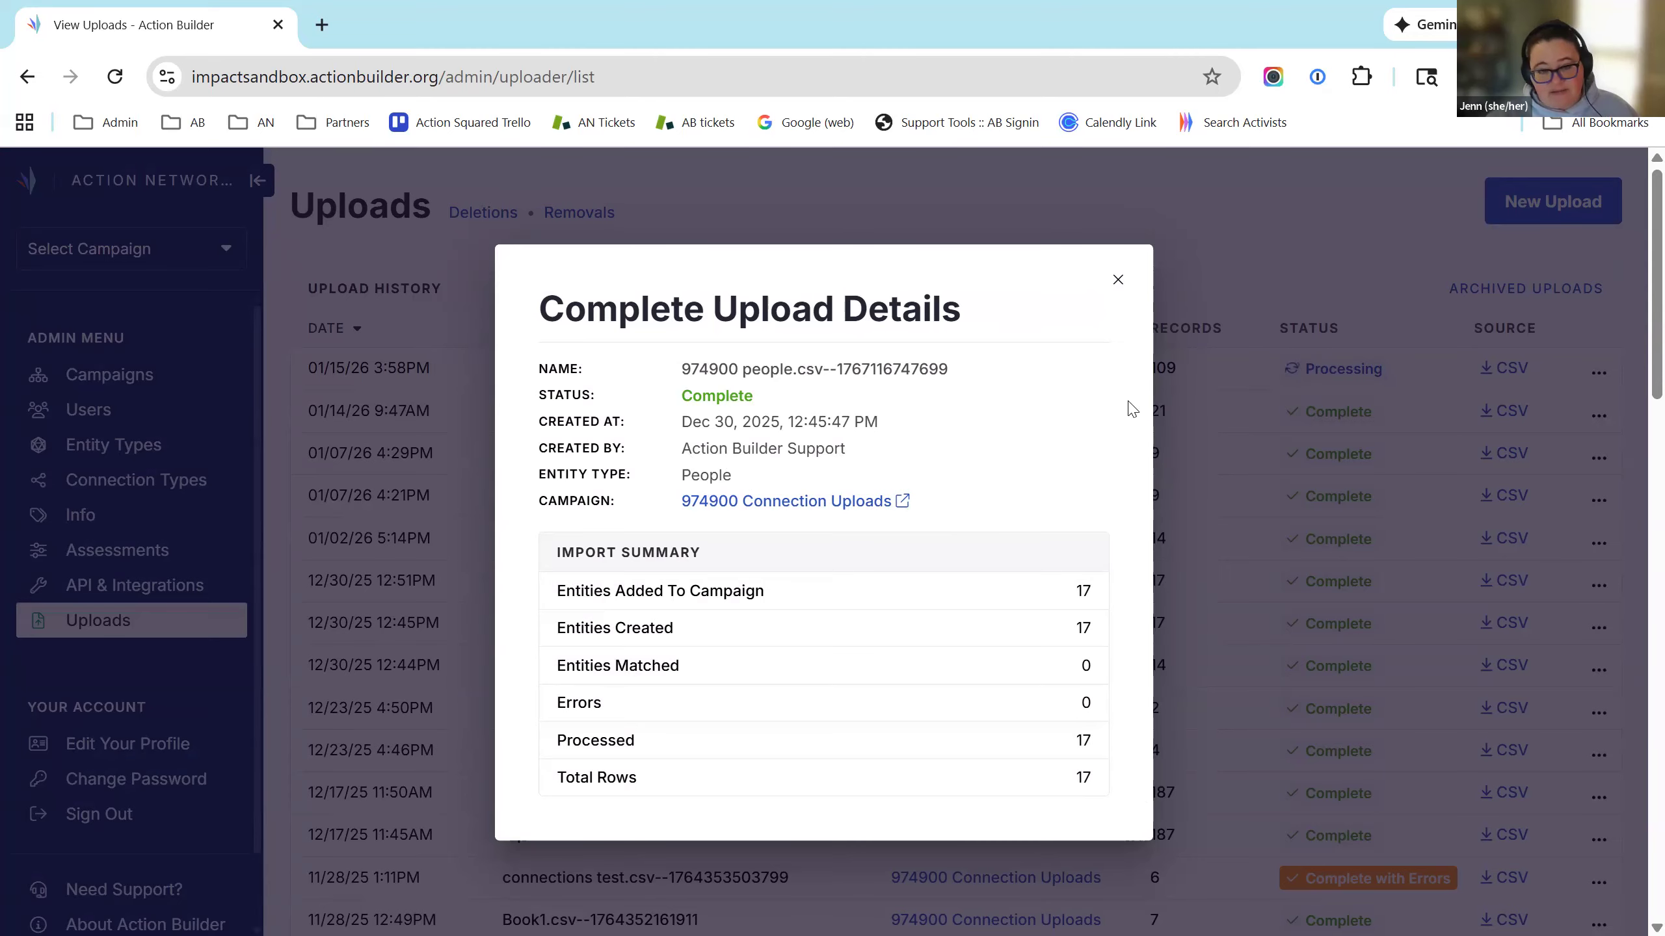
click(1116, 281)
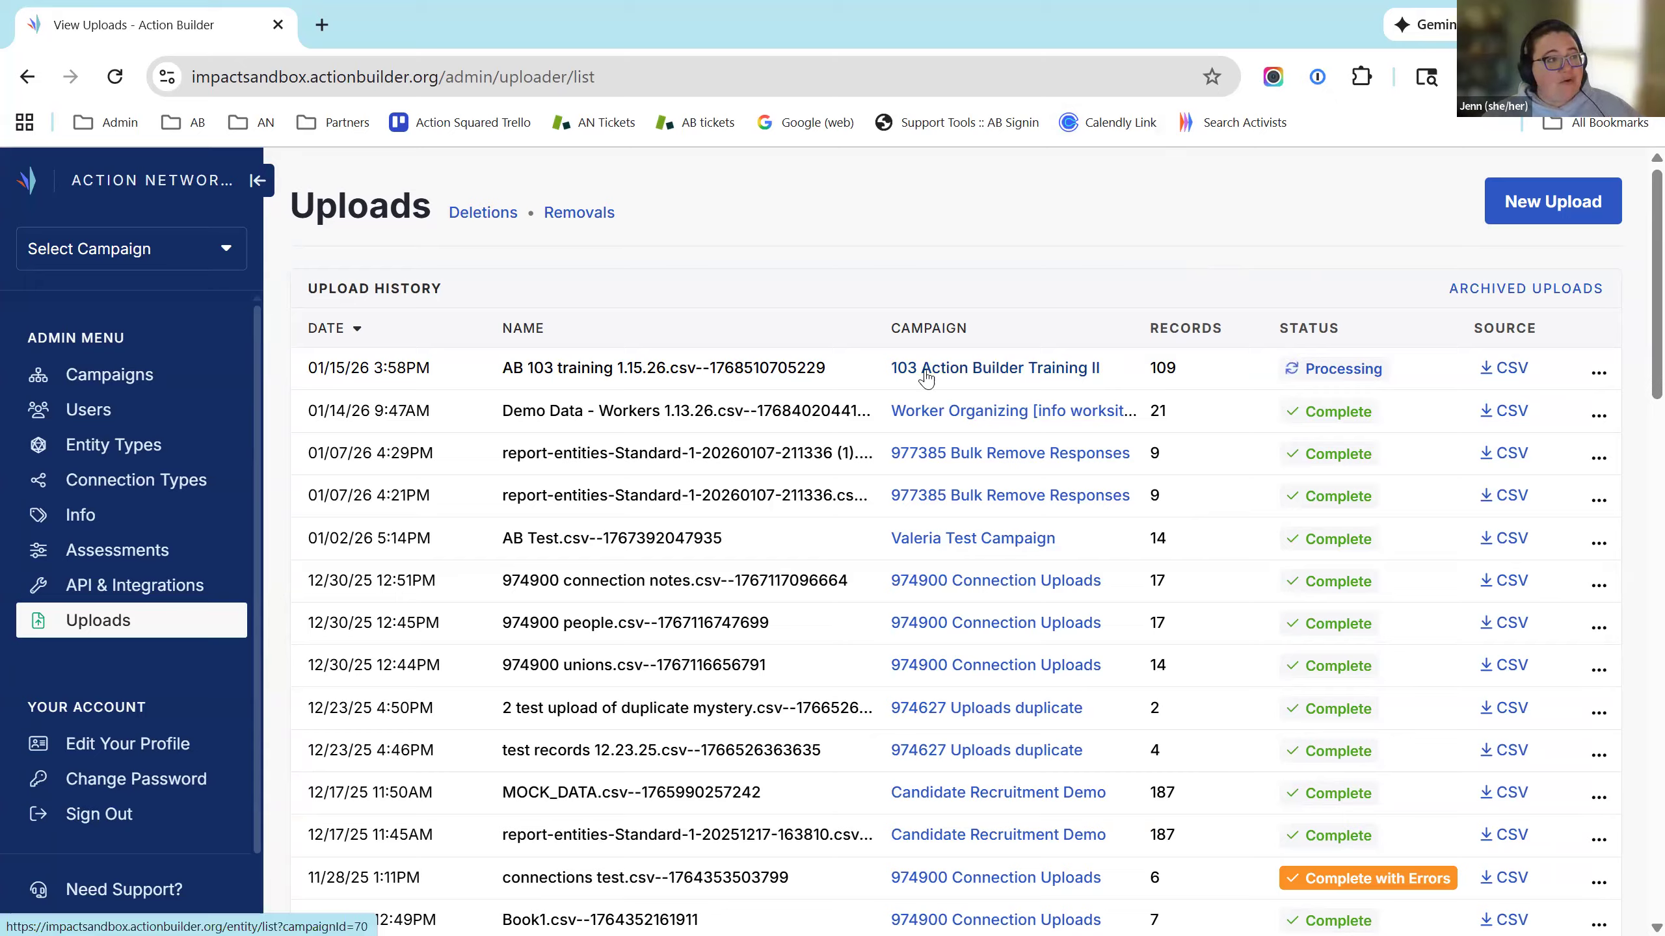
Step: Open the 103 Action Builder Training II campaign from the upload history and look through its first page of entities
click(962, 372)
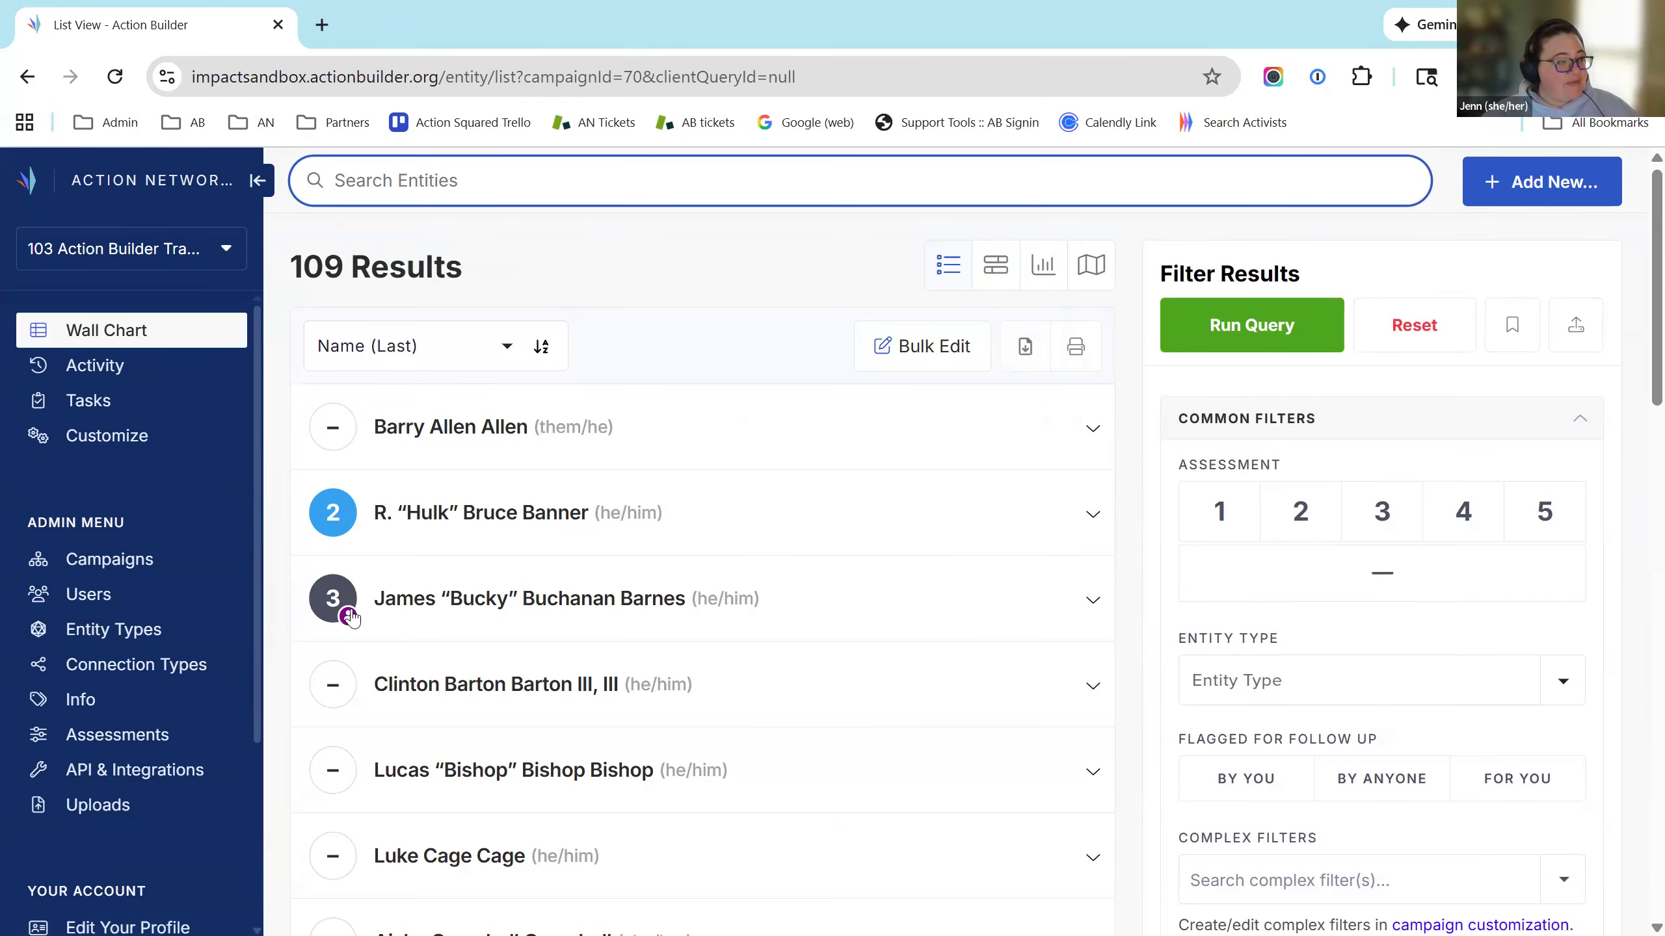
scroll(661, 575, down, 5)
scroll(985, 743, up, 3)
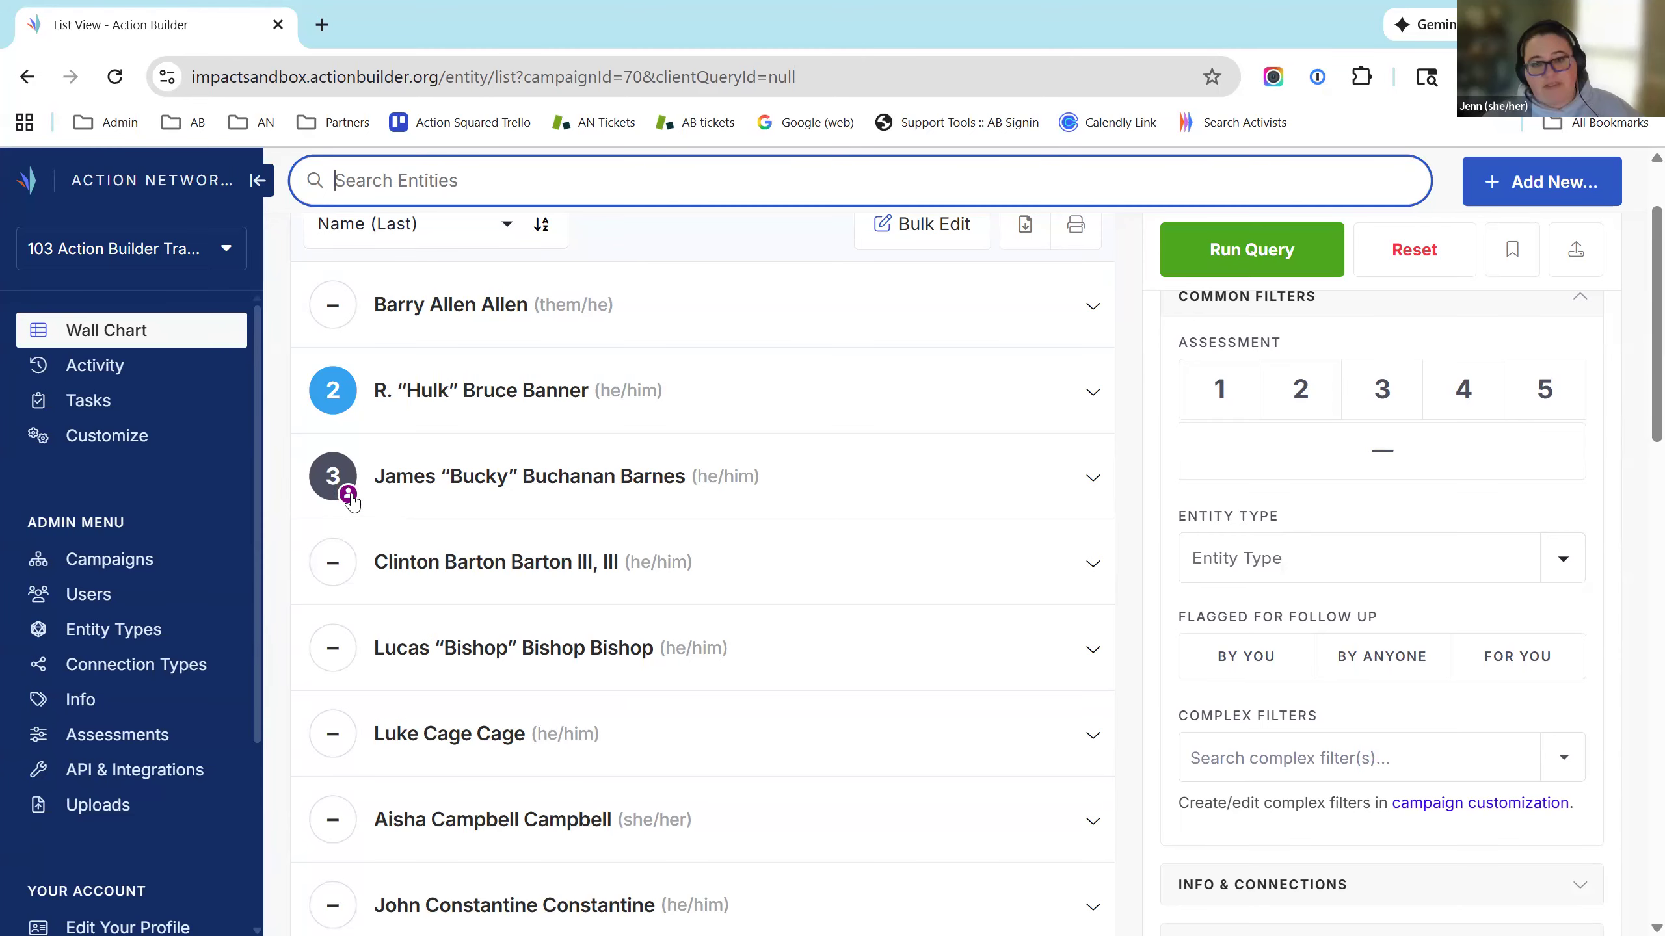
scroll(825, 412, down, 6)
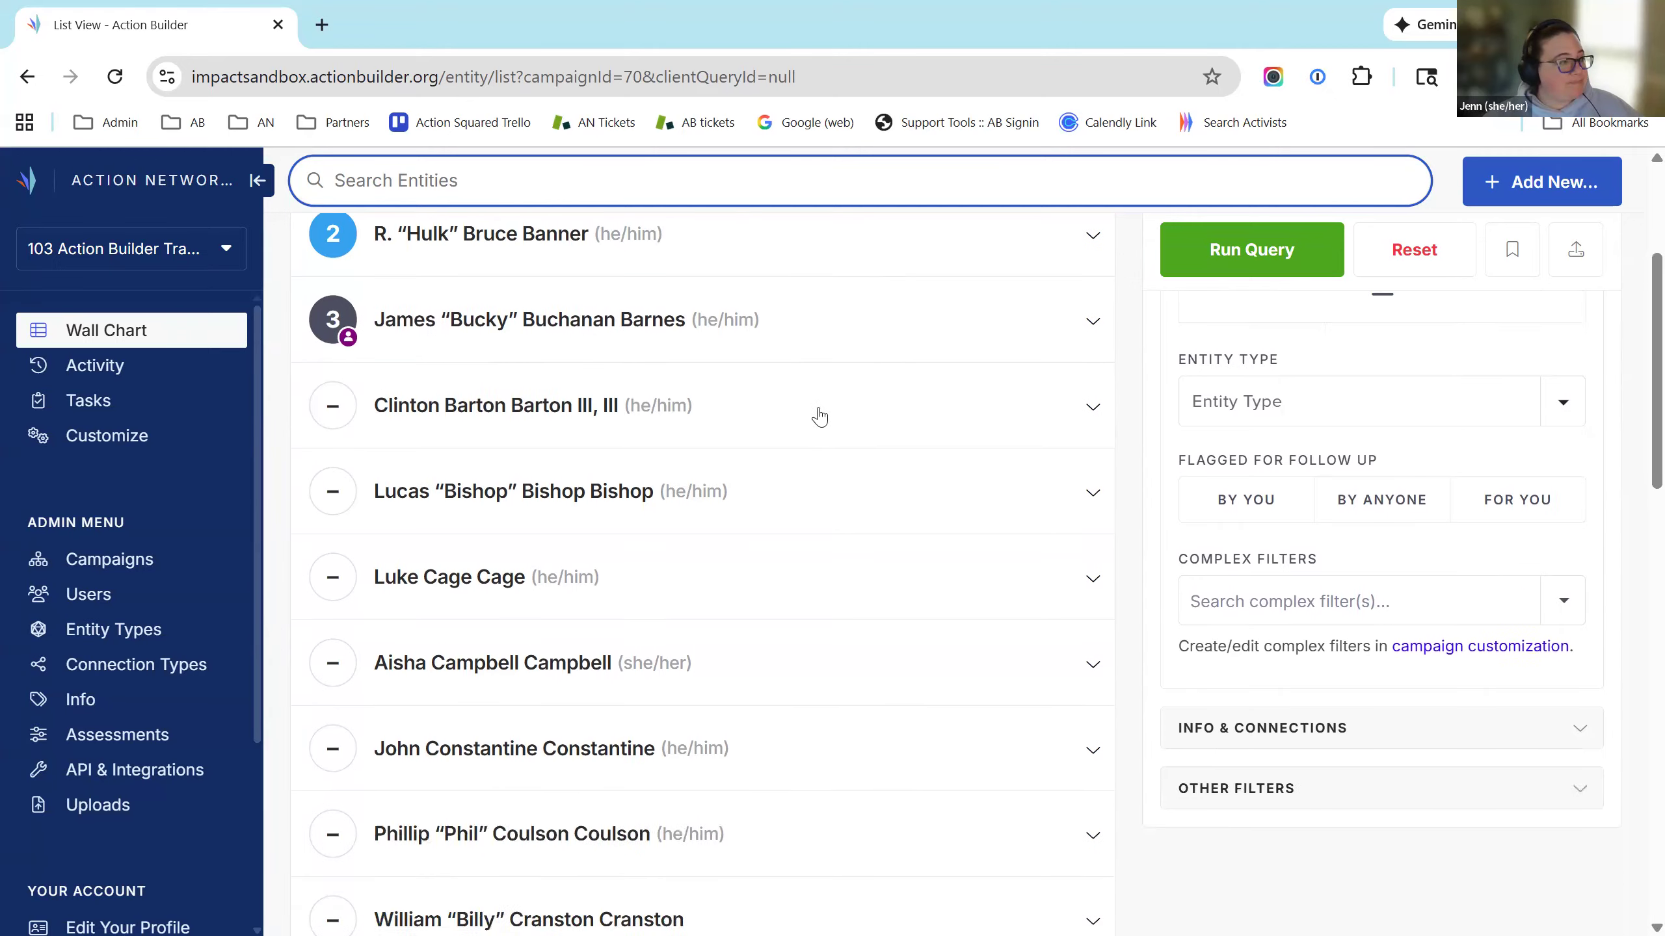
scroll(529, 512, down, 2)
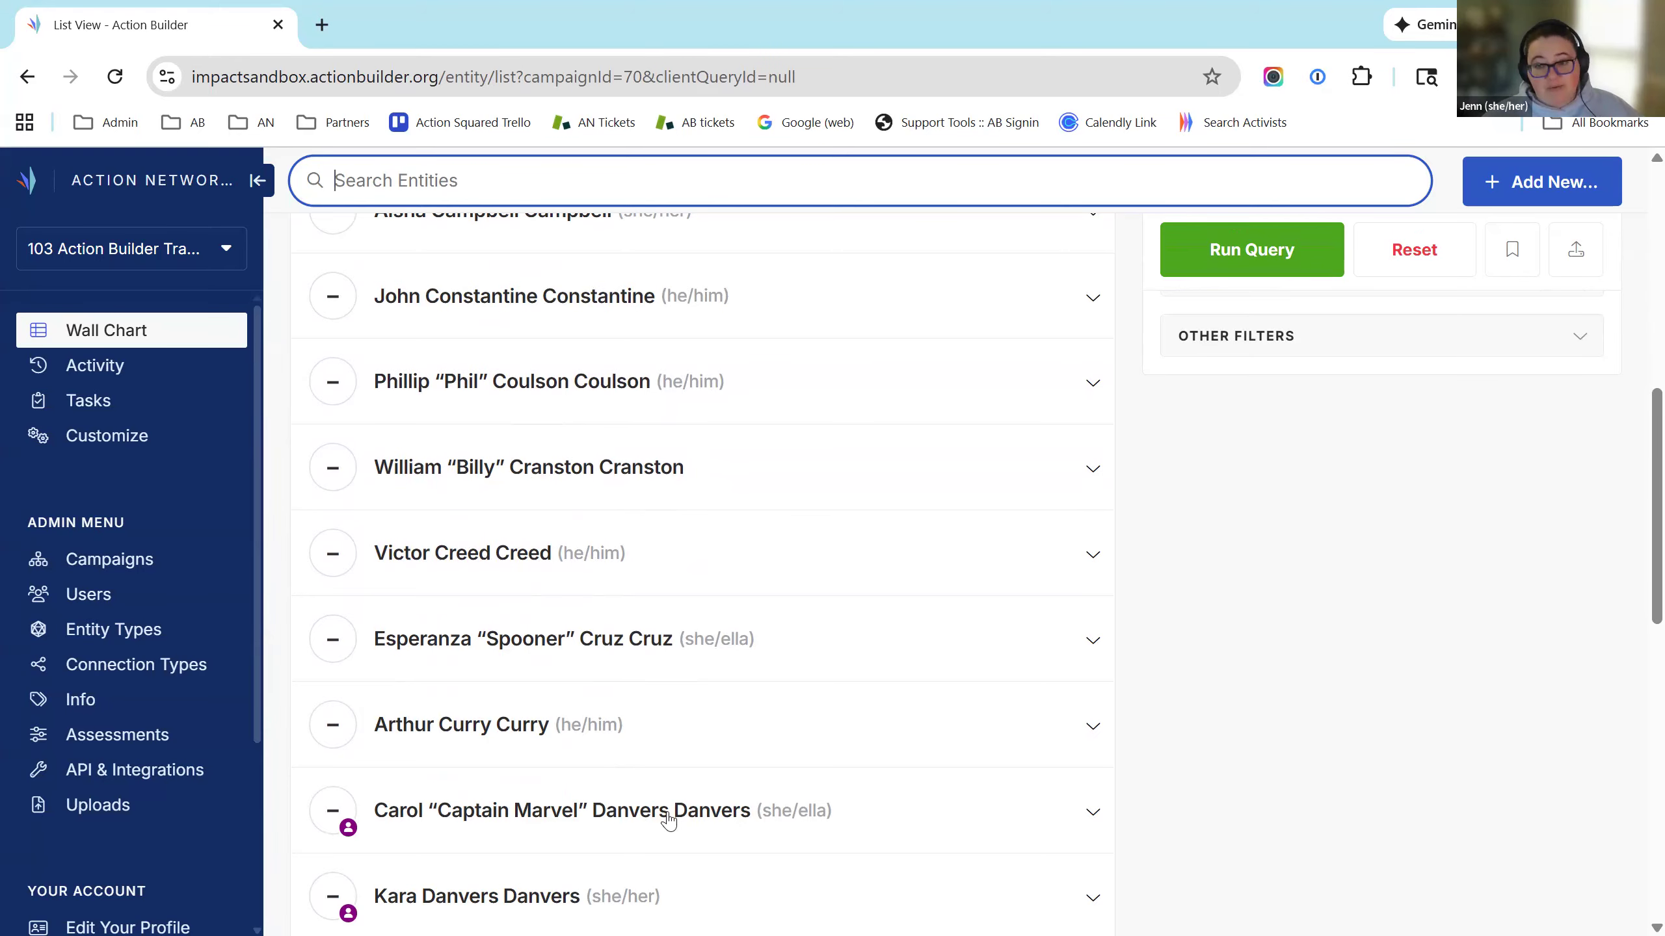
scroll(681, 748, down, 2)
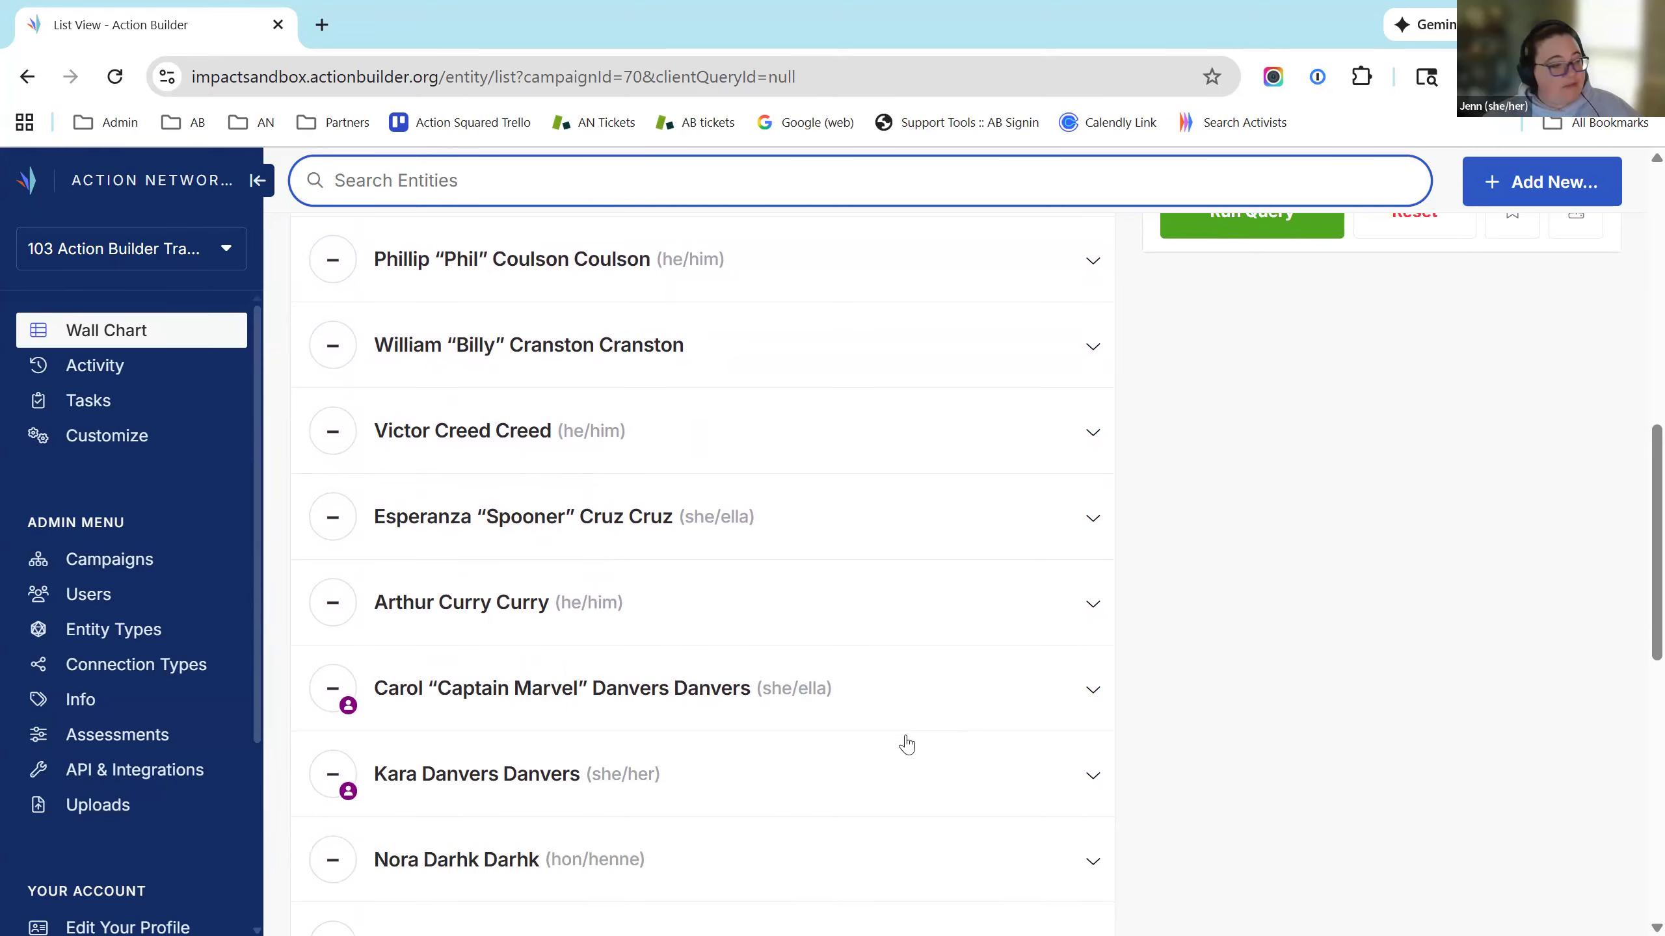
scroll(862, 625, down, 6)
scroll(1332, 727, down, 5)
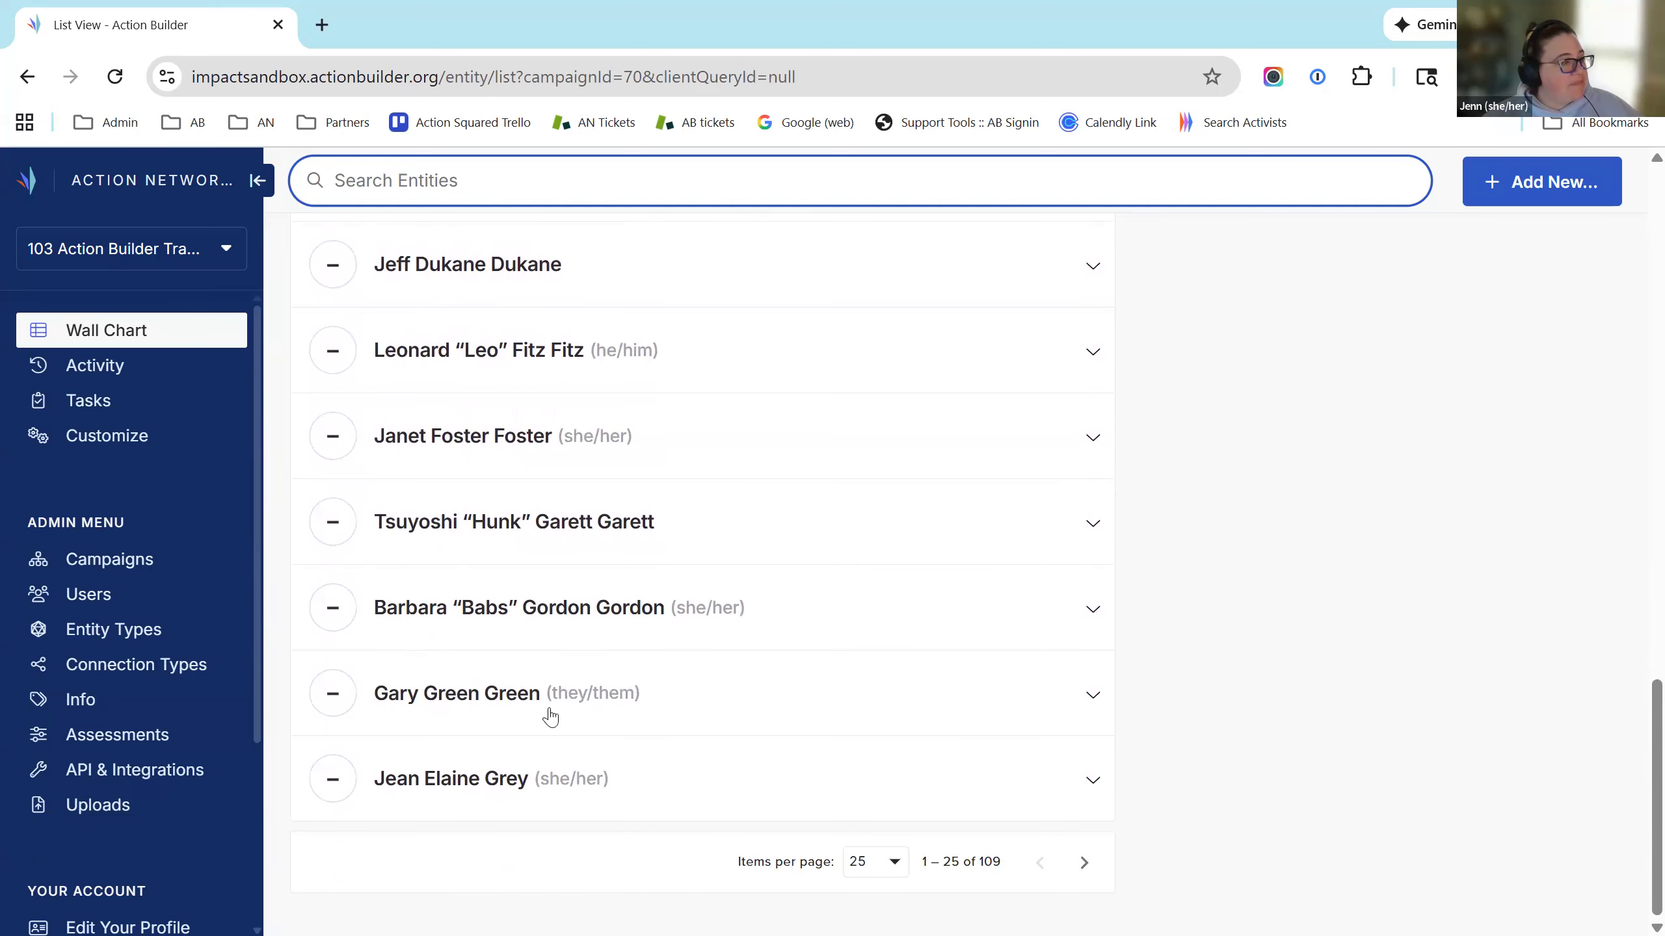
Step: Open the last person on the first results page and examine the uploaded name, pronouns, languages and email in the profile
click(496, 780)
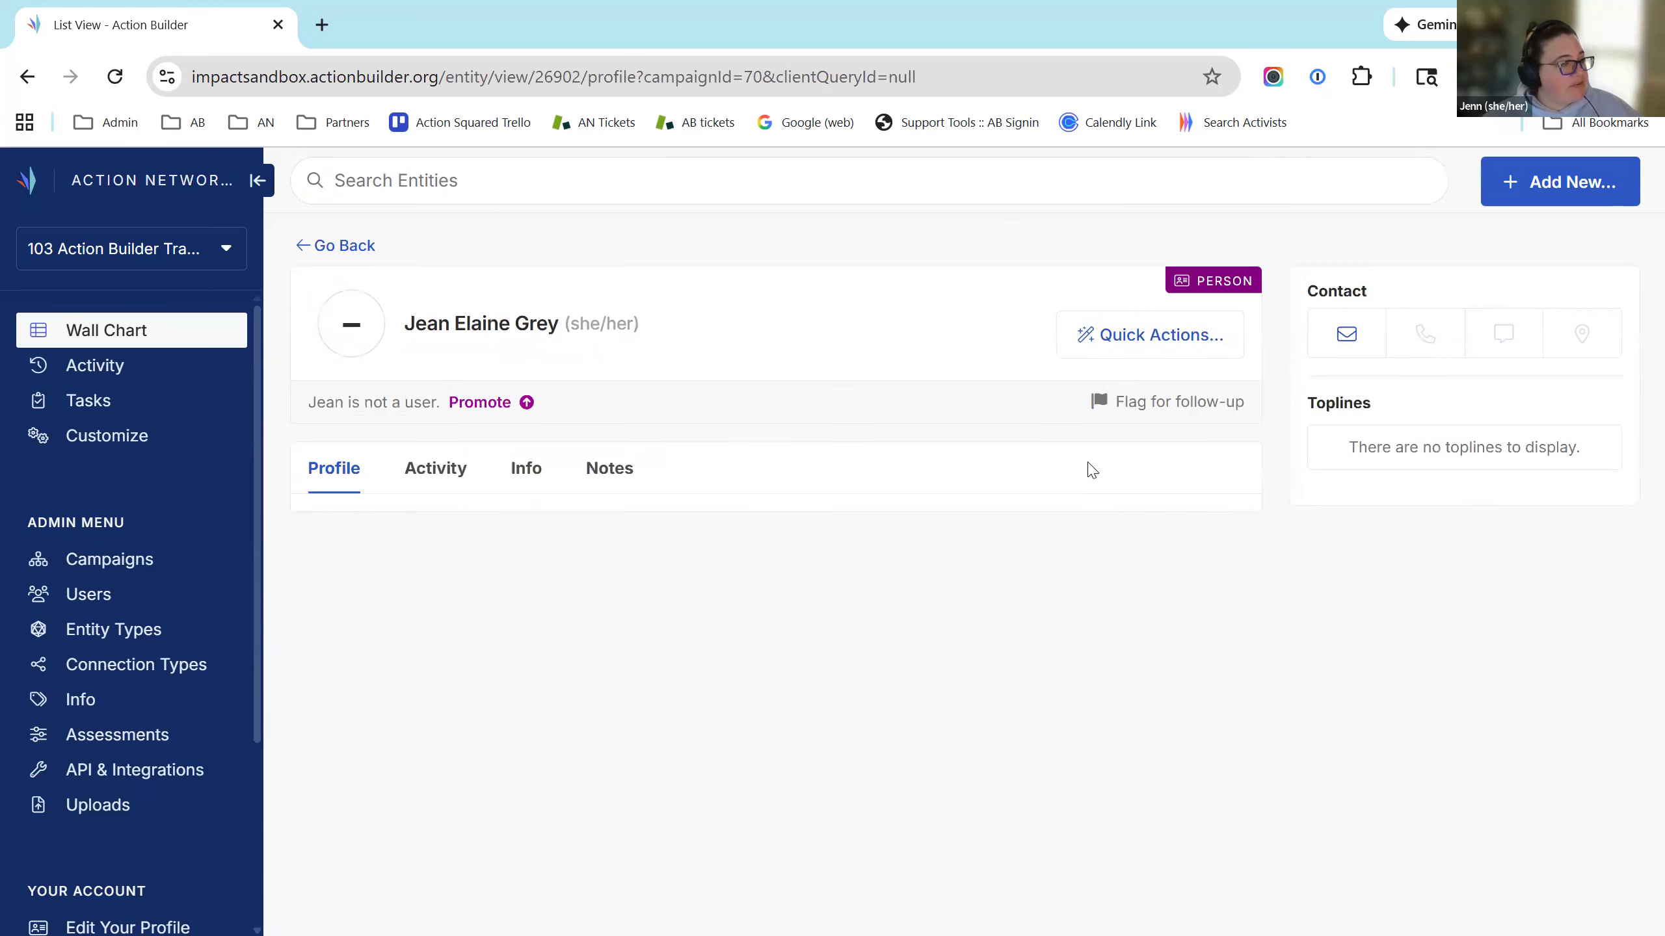
scroll(401, 448, down, 2)
scroll(401, 448, down, 2)
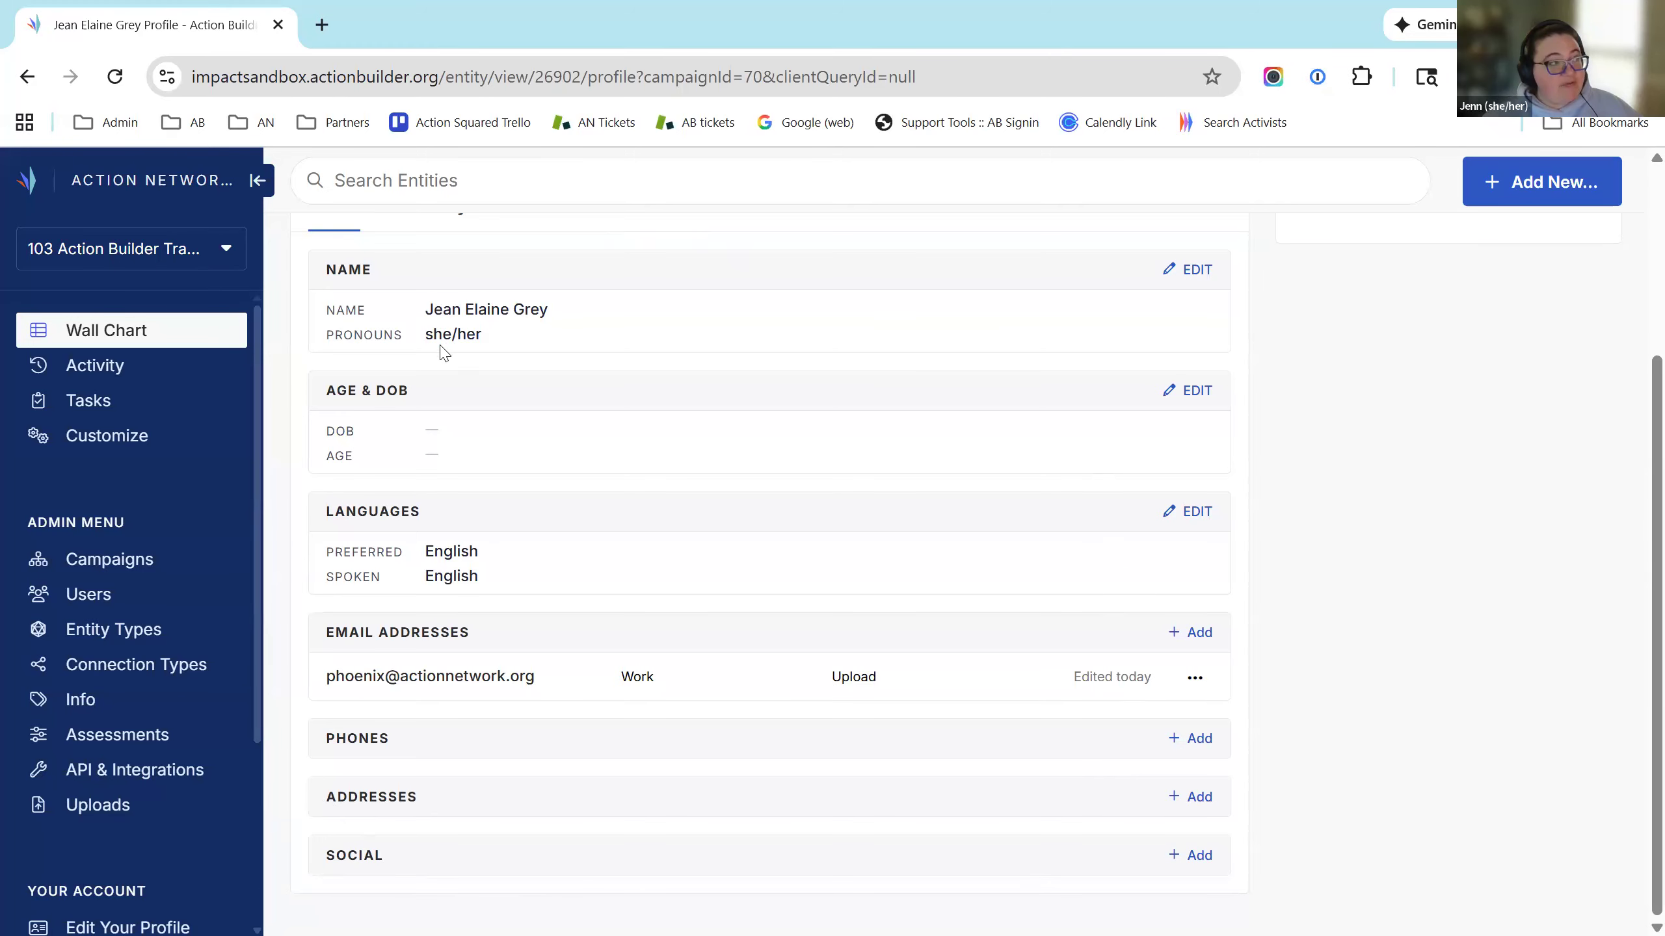
scroll(420, 571, up, 4)
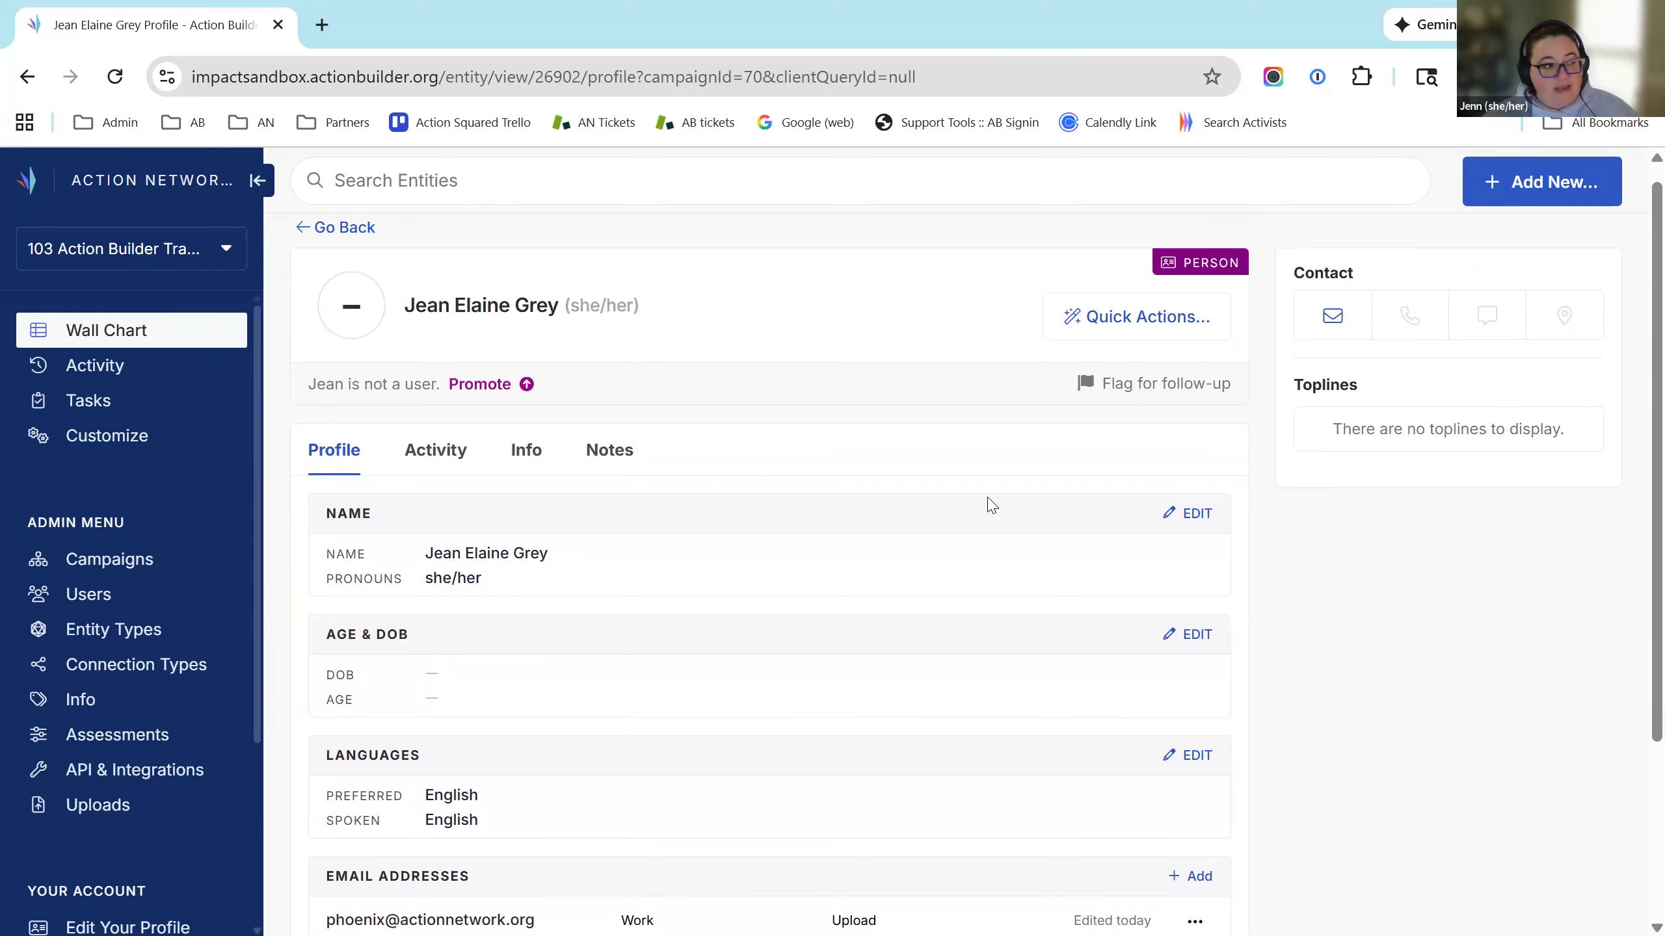
scroll(794, 913, down, 2)
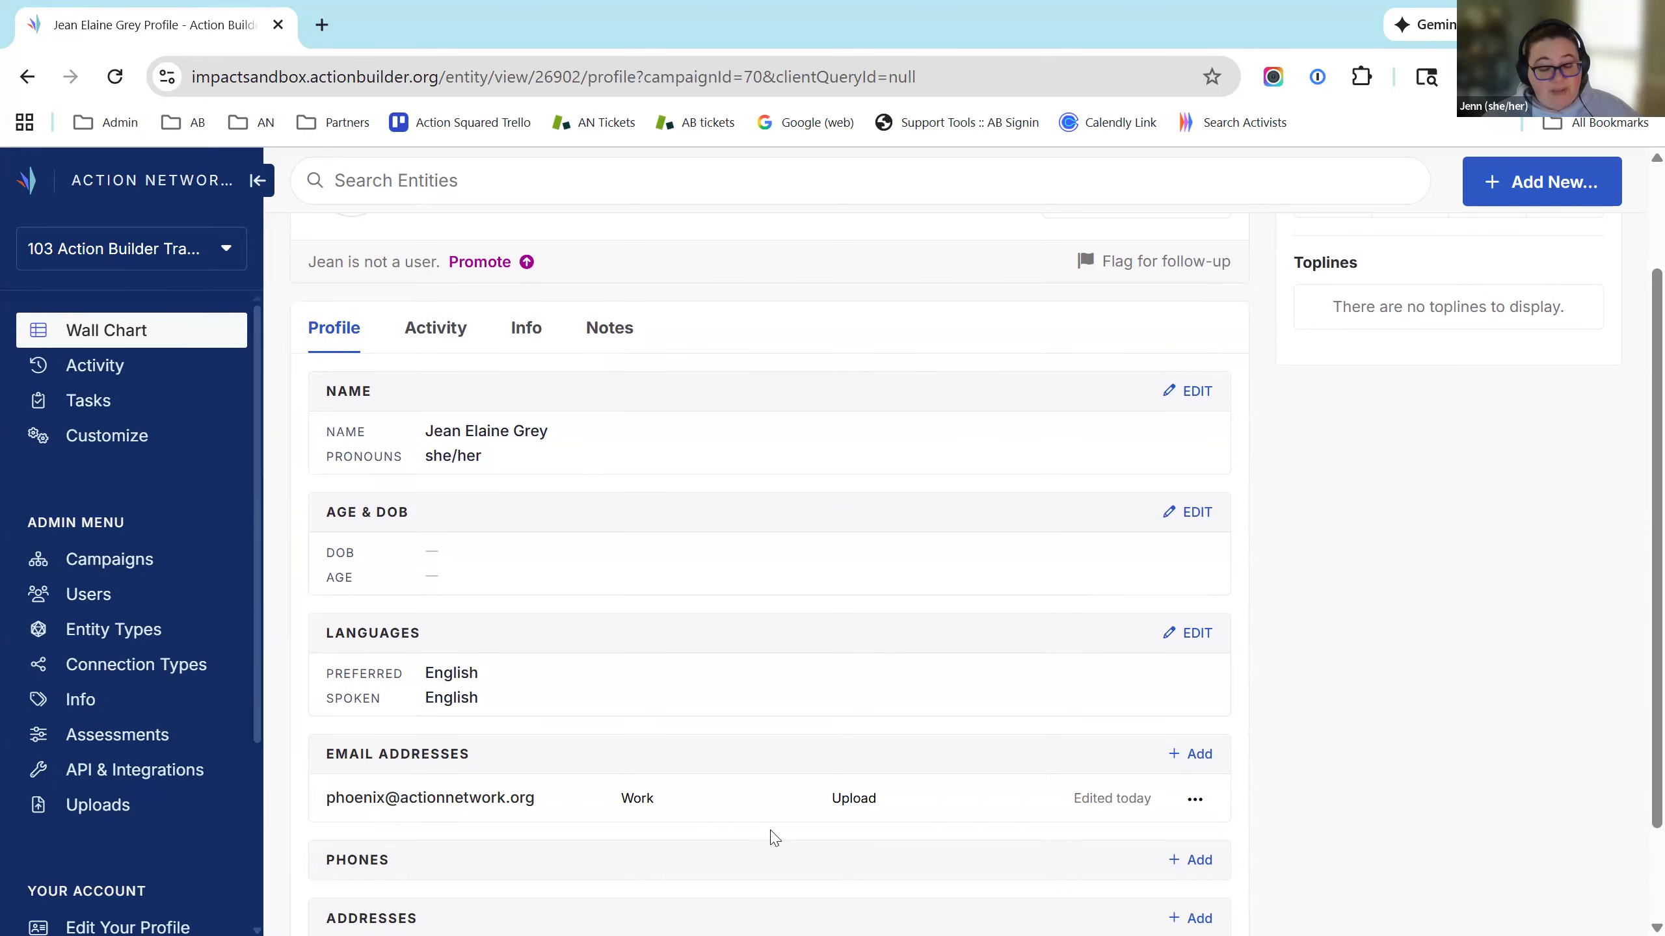
scroll(1283, 686, up, 3)
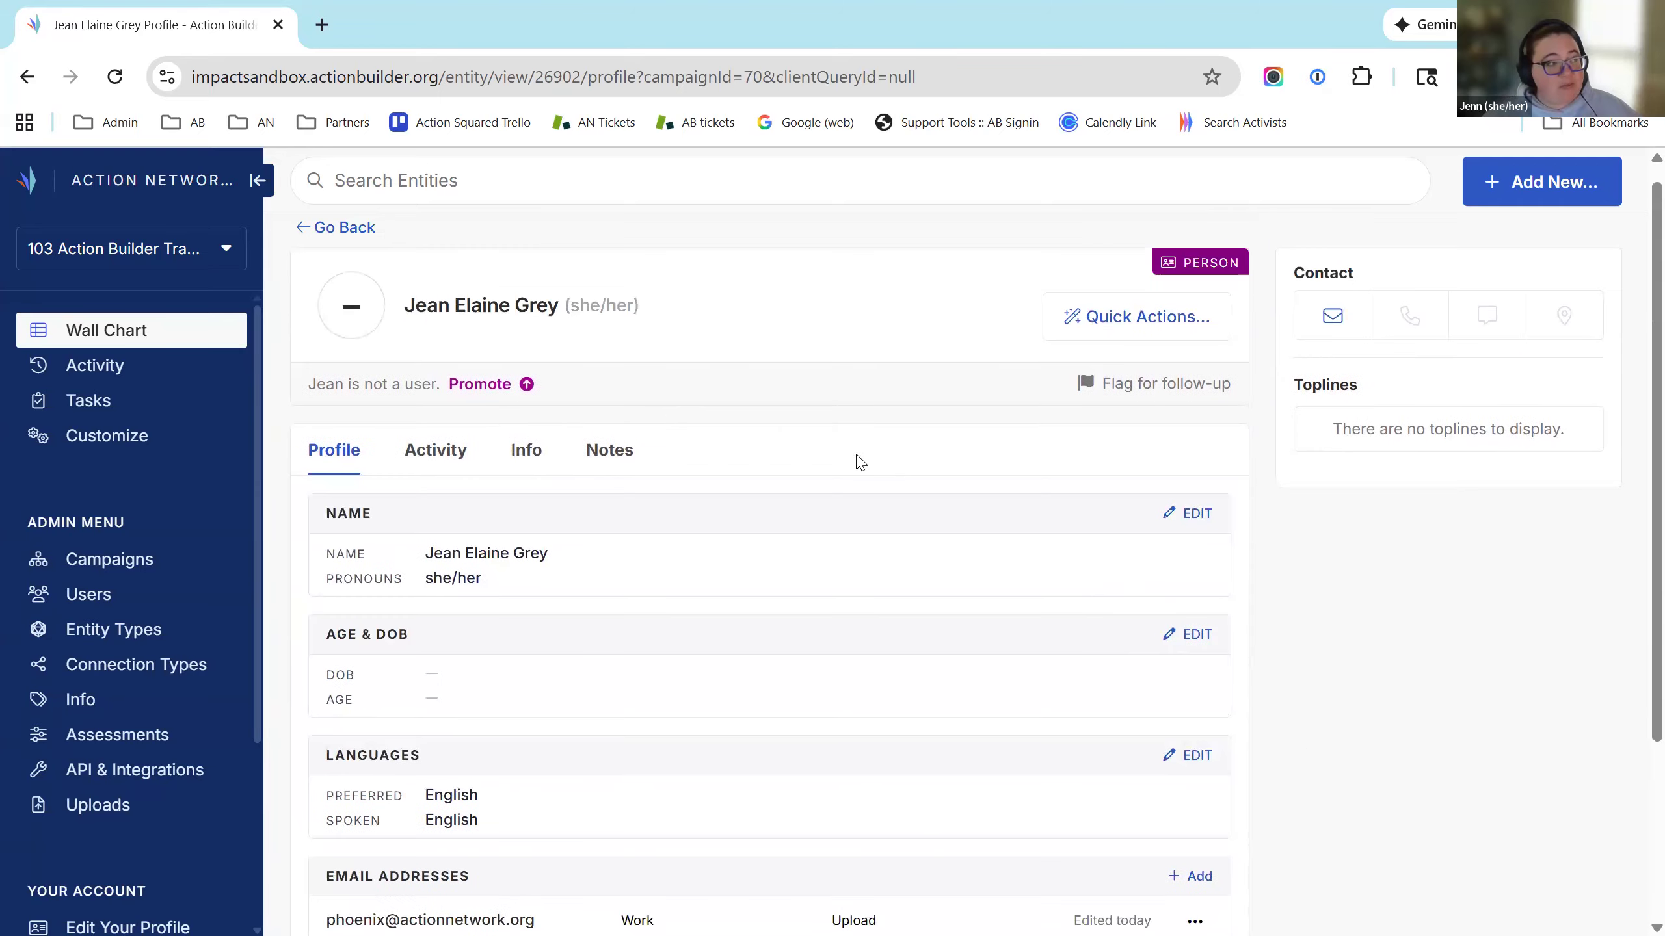
Step: Check the person's info for the uploaded Action Builder Data Training response and date, and return to the campaign's wall chart
click(524, 467)
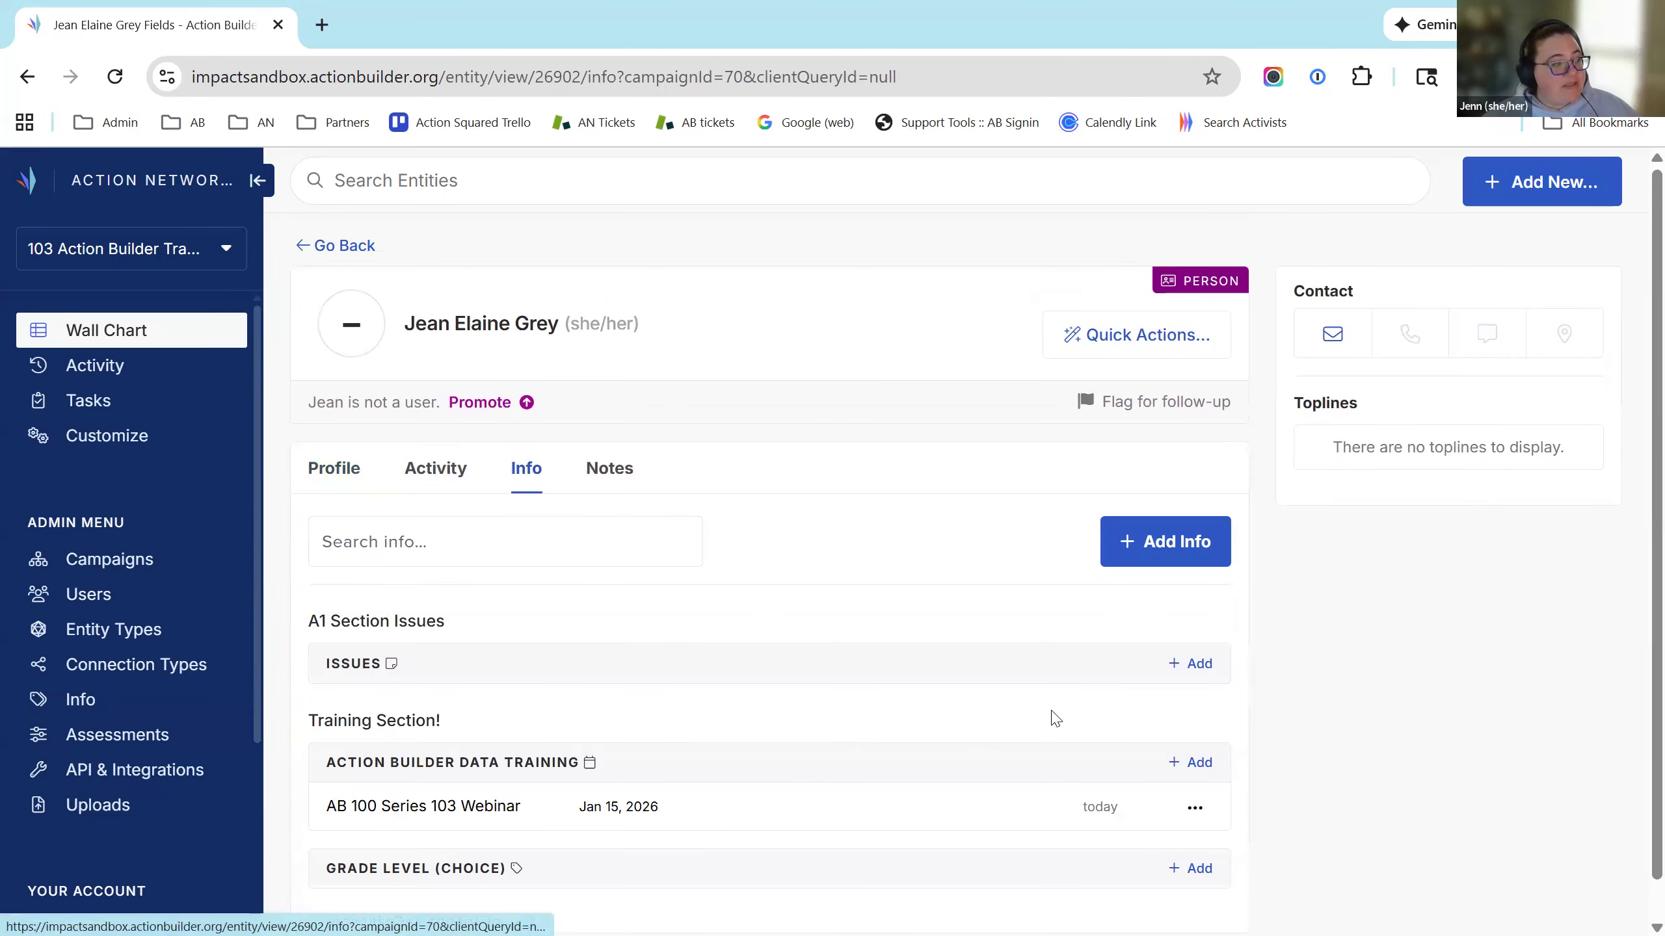
scroll(1052, 717, down, 1)
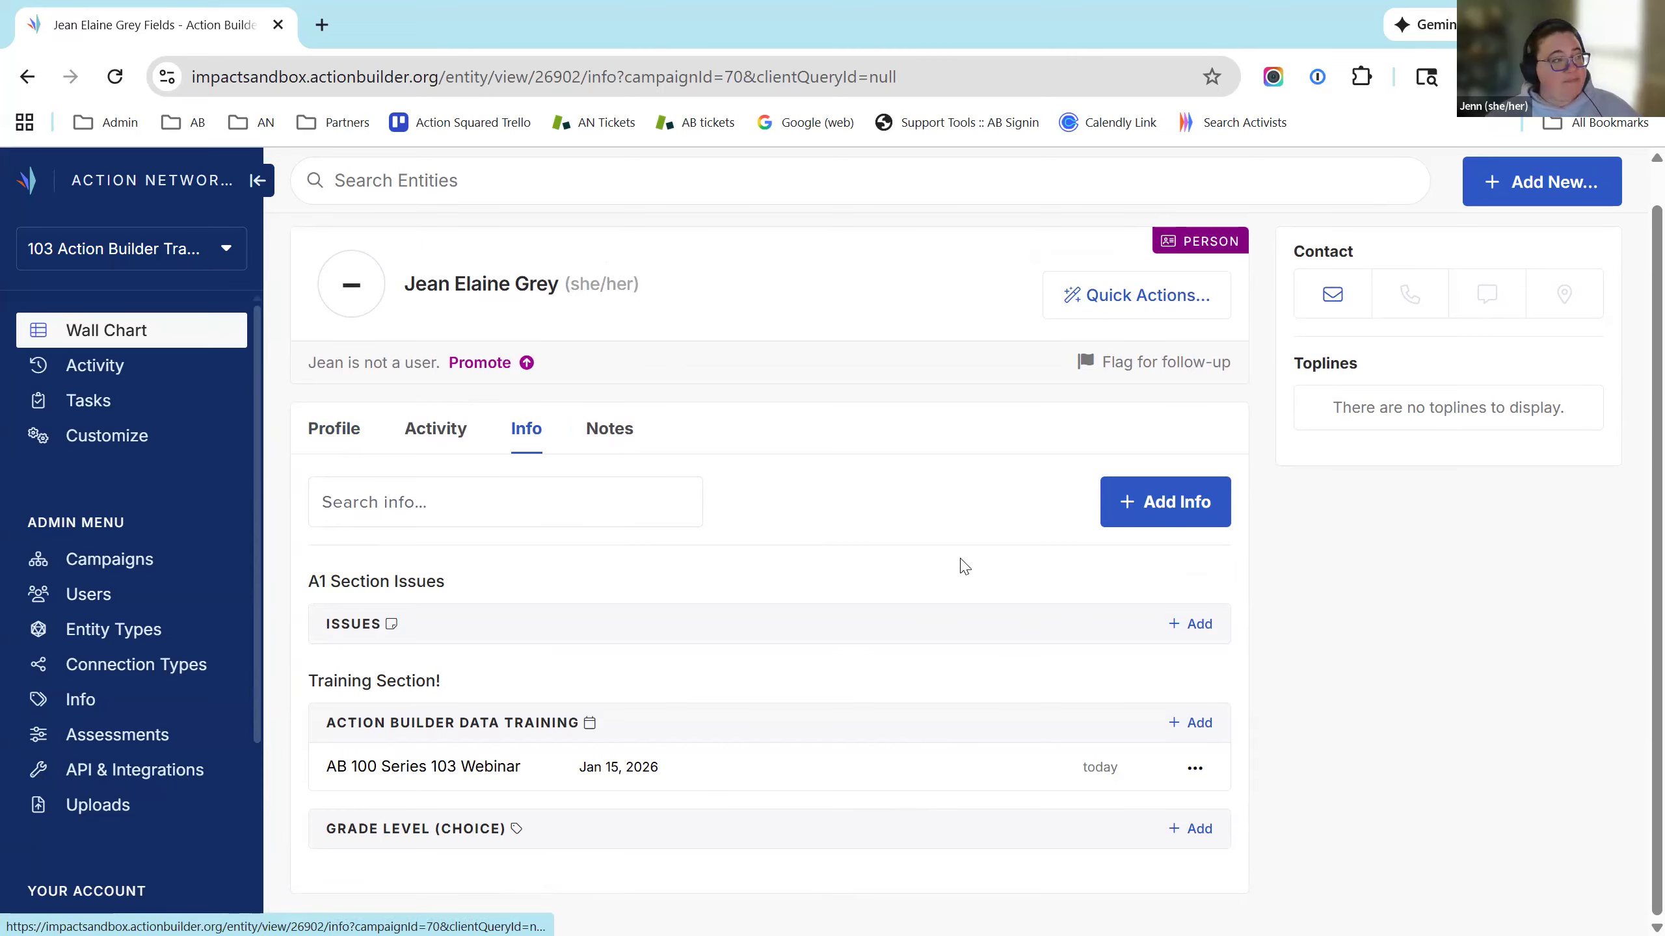
click(233, 339)
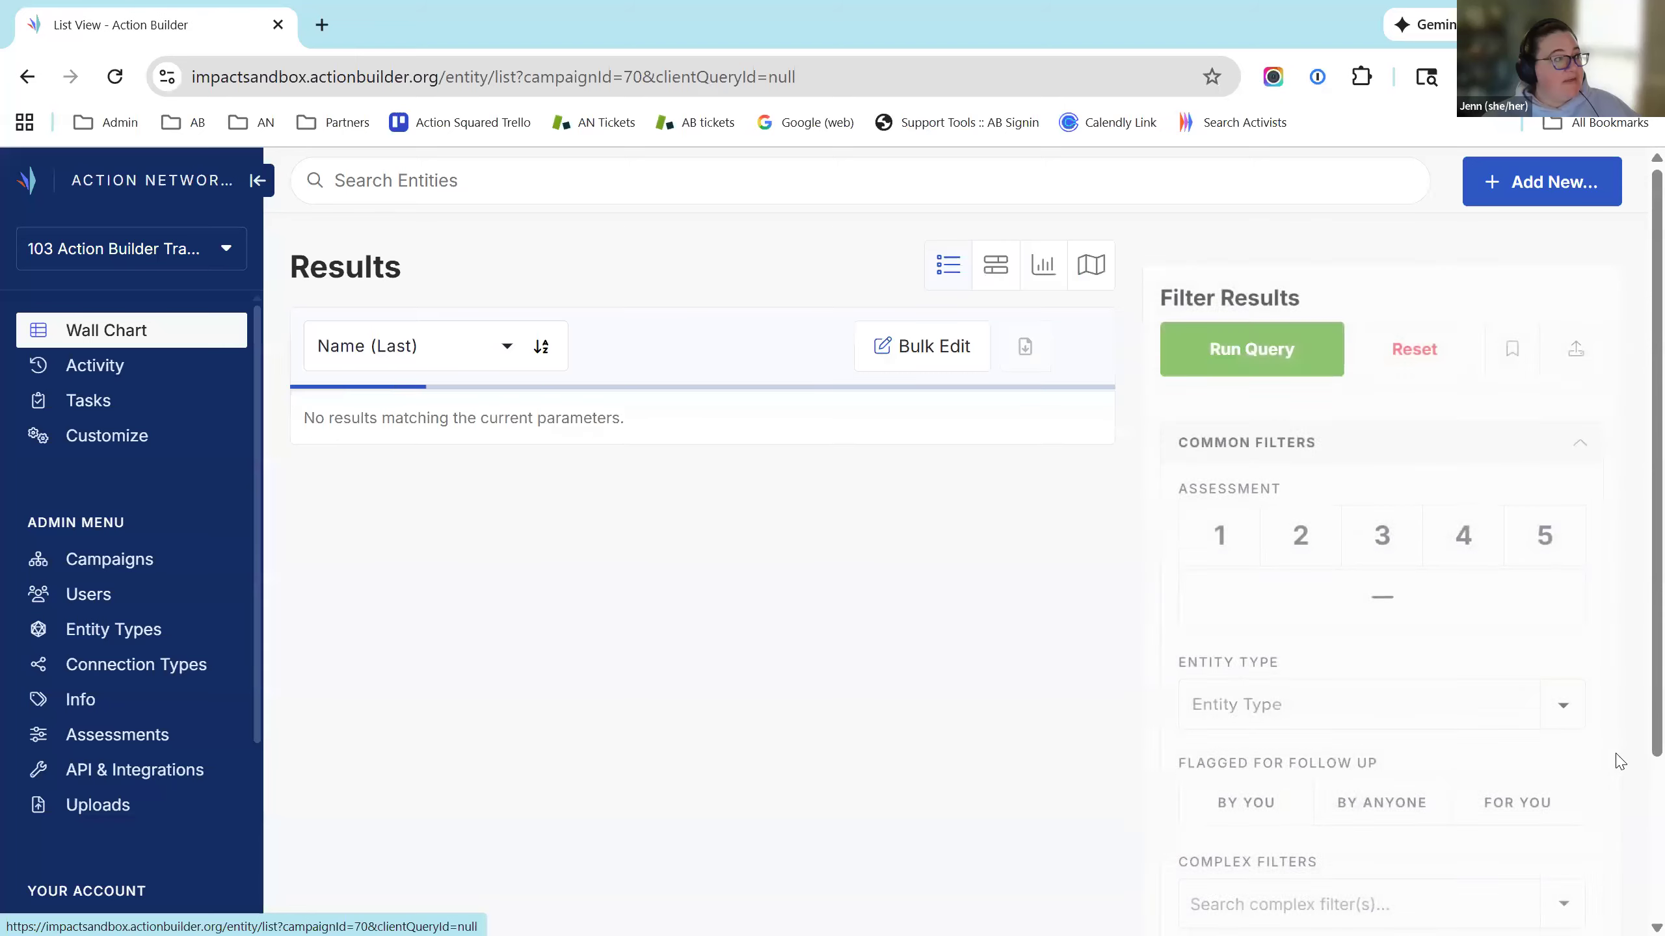